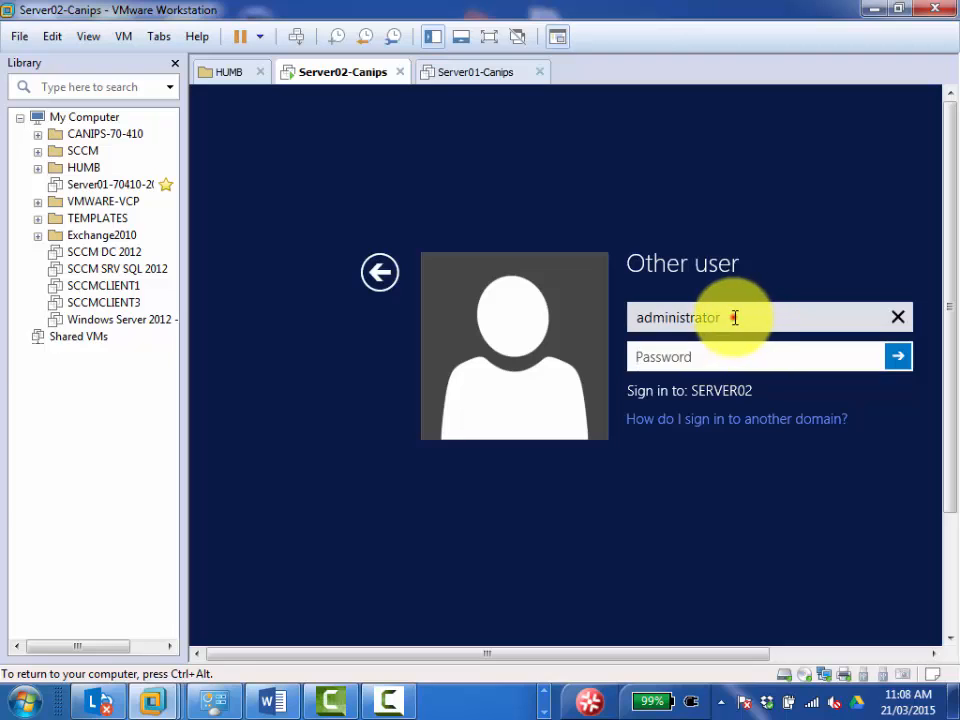
# Sign in to Server02 as administrator with the account password, and hide the virtual machine library.
pyautogui.moveTo(731, 316); pyautogui.dragTo(611, 316)
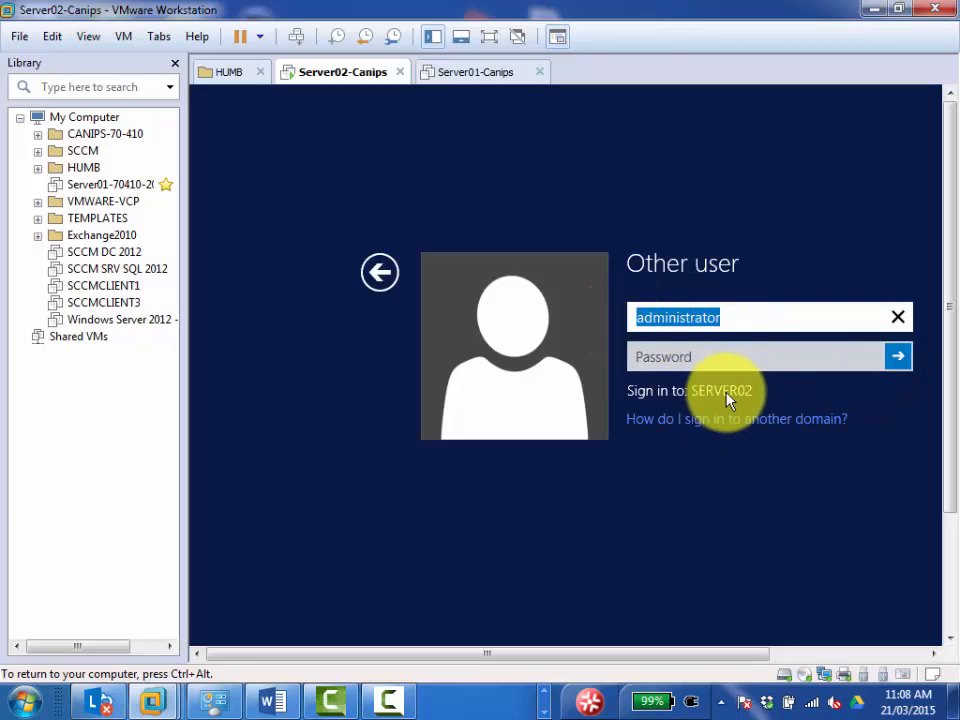
pyautogui.click(709, 360)
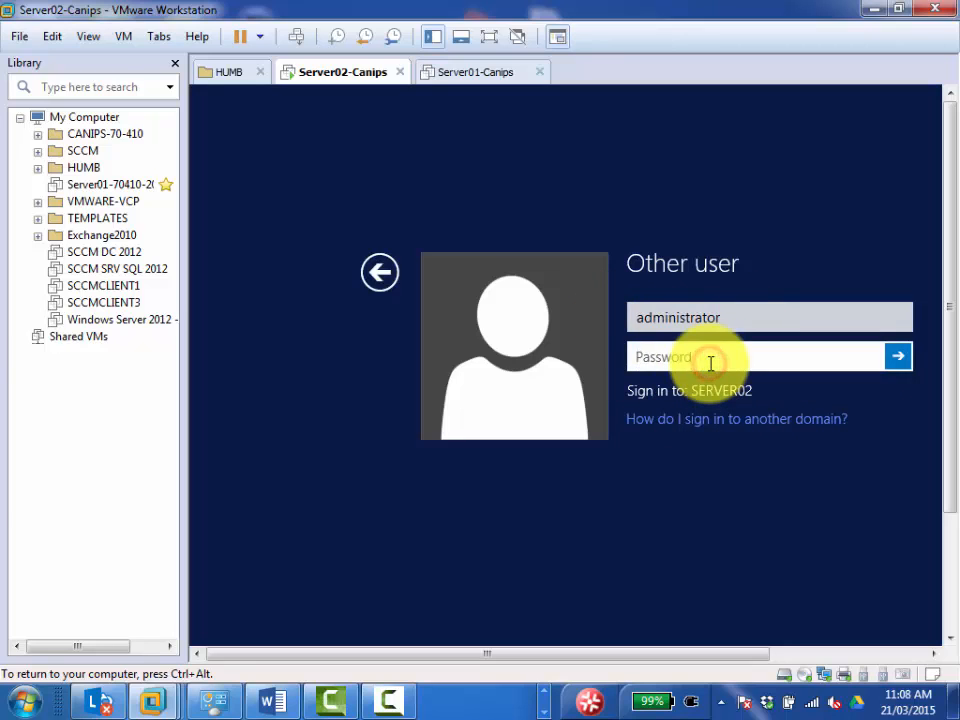
pyautogui.write('P')
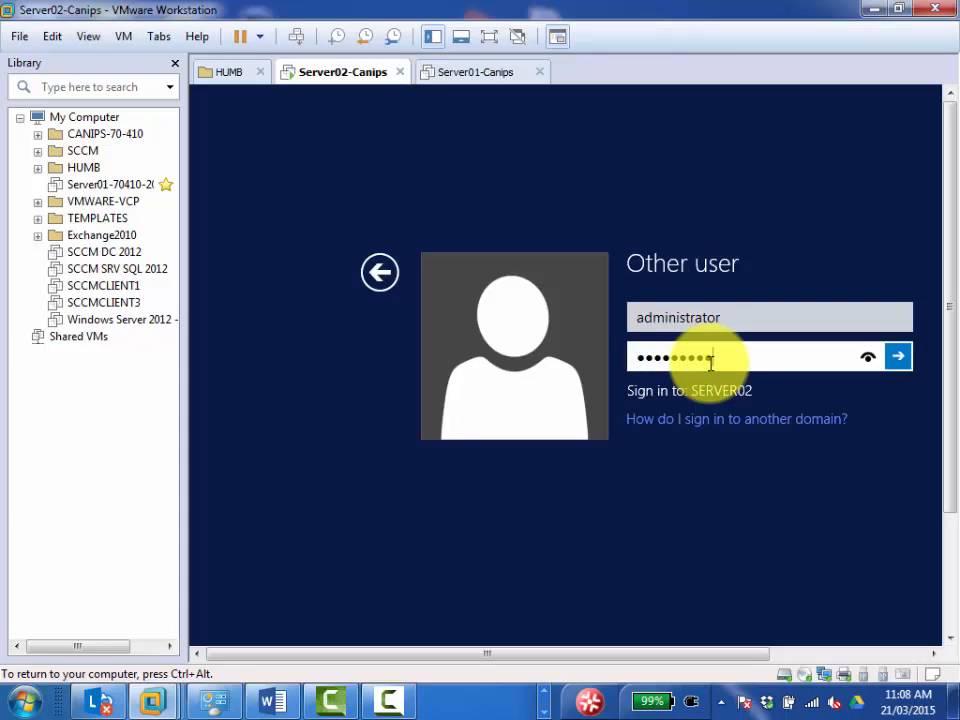
pyautogui.press('Return')
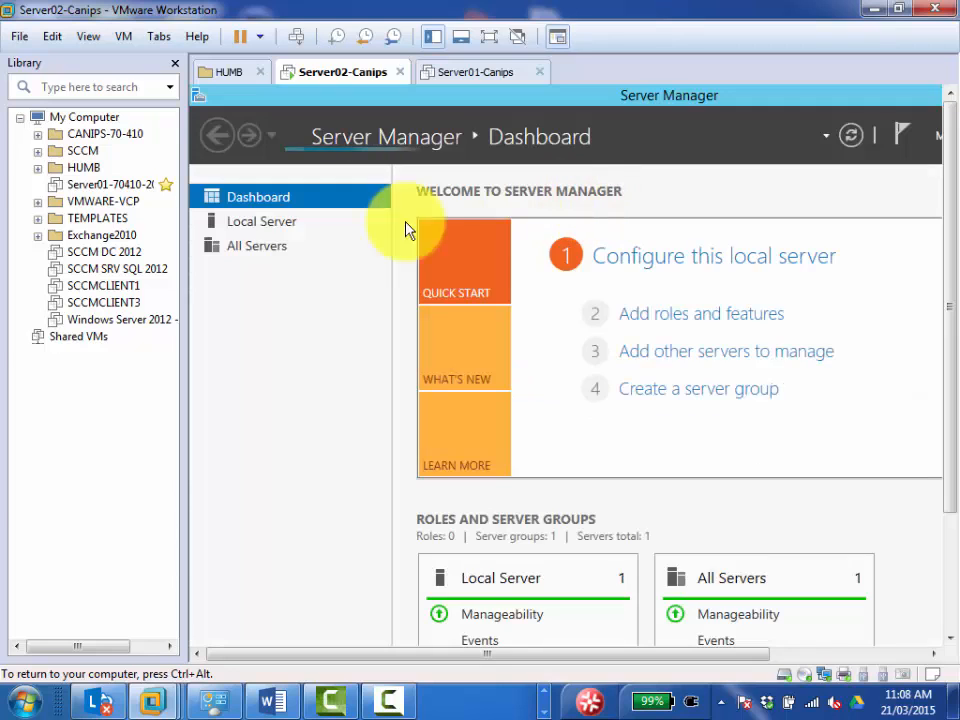
pyautogui.moveTo(180, 229); pyautogui.dragTo(108, 228)
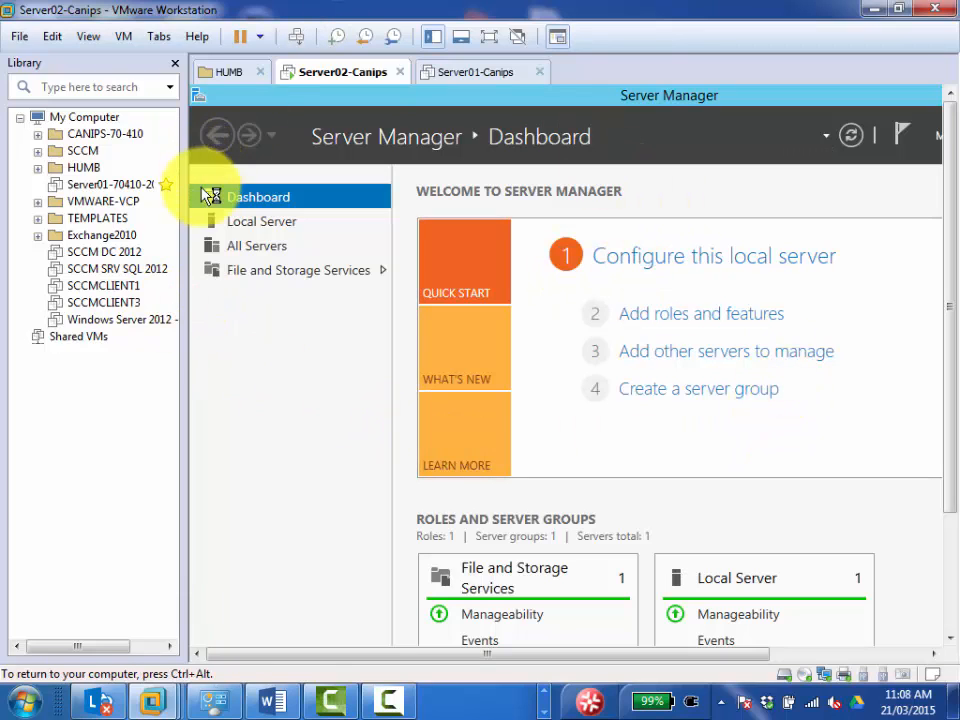
pyautogui.click(175, 63)
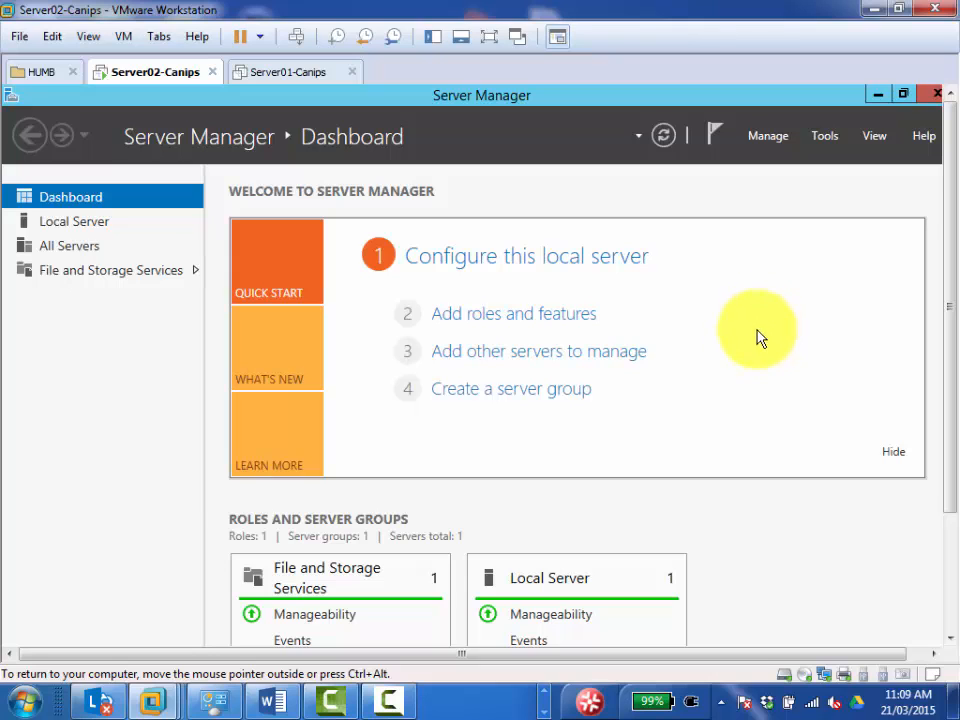
# Start adding roles and features, choosing a role-based installation on Server02.mydomain.local from the server pool.
pyautogui.click(512, 320)
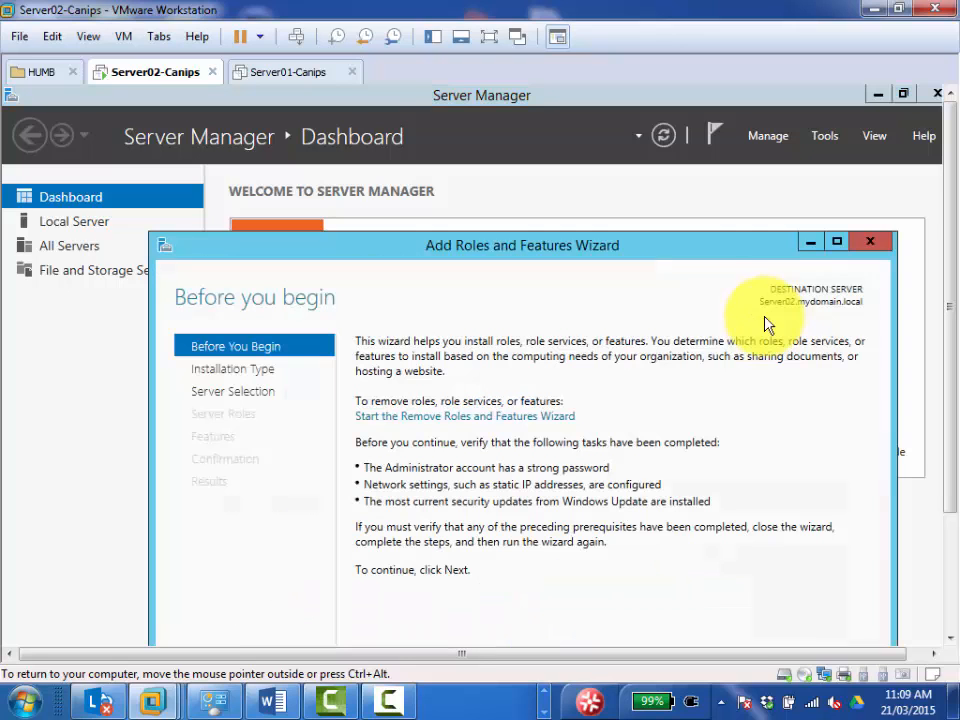
pyautogui.moveTo(518, 252); pyautogui.dragTo(496, 96)
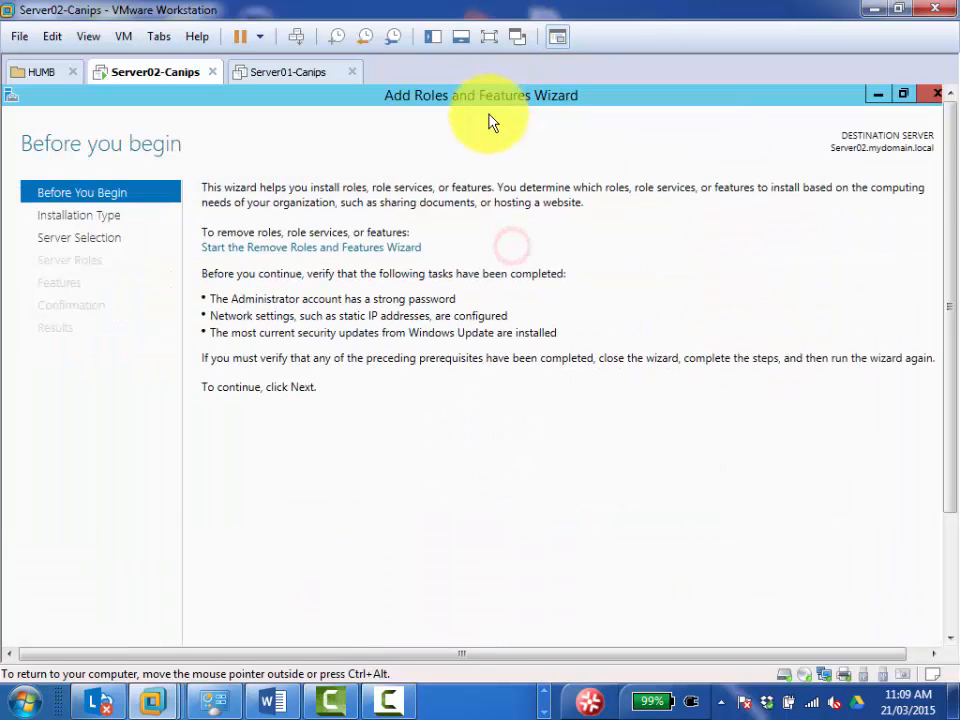
pyautogui.click(903, 94)
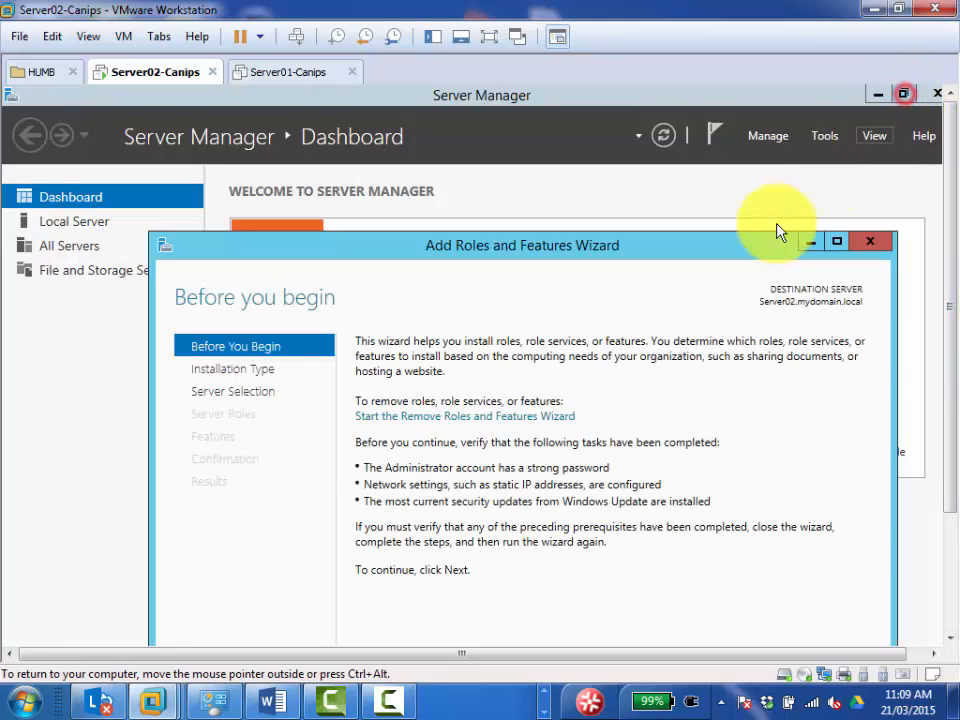
pyautogui.moveTo(601, 245); pyautogui.dragTo(591, 154)
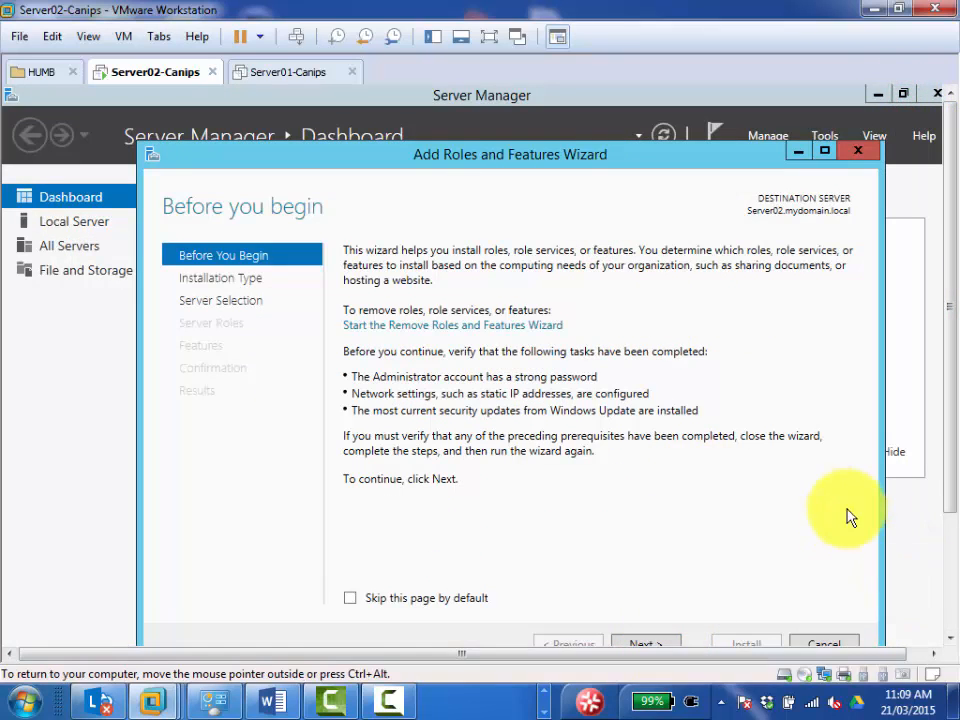
pyautogui.moveTo(948, 451); pyautogui.dragTo(946, 490)
pyautogui.click(645, 592)
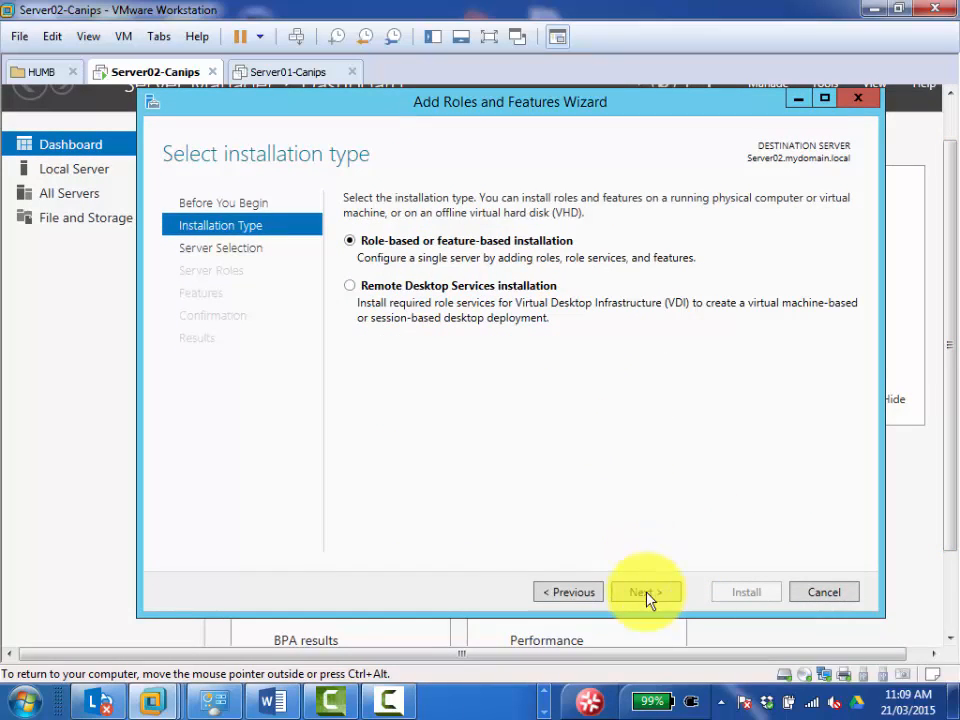
pyautogui.click(645, 592)
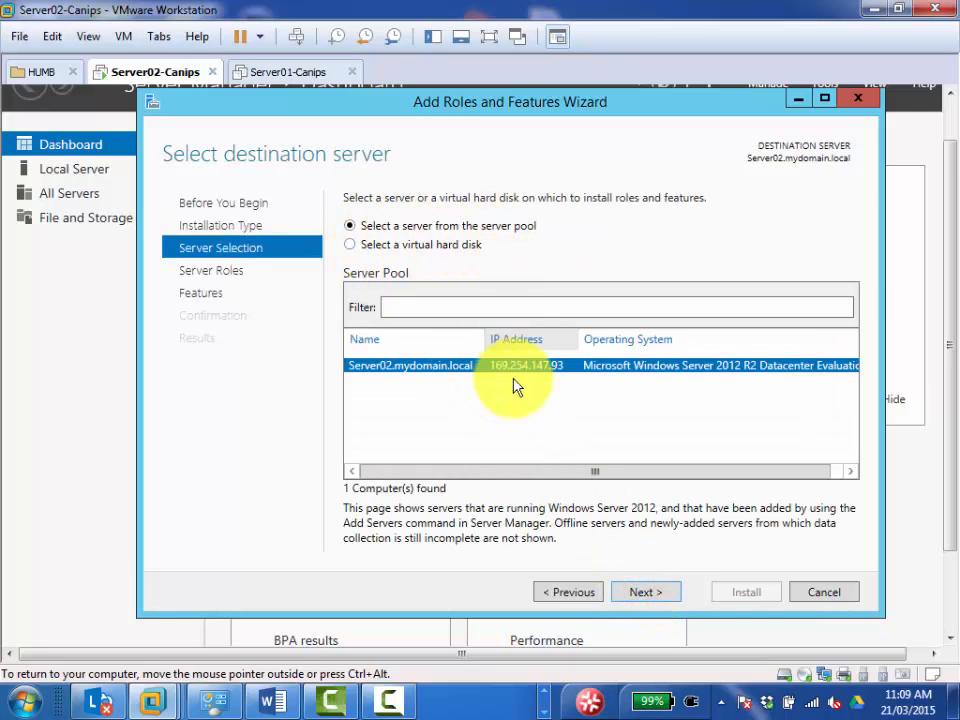
pyautogui.click(658, 598)
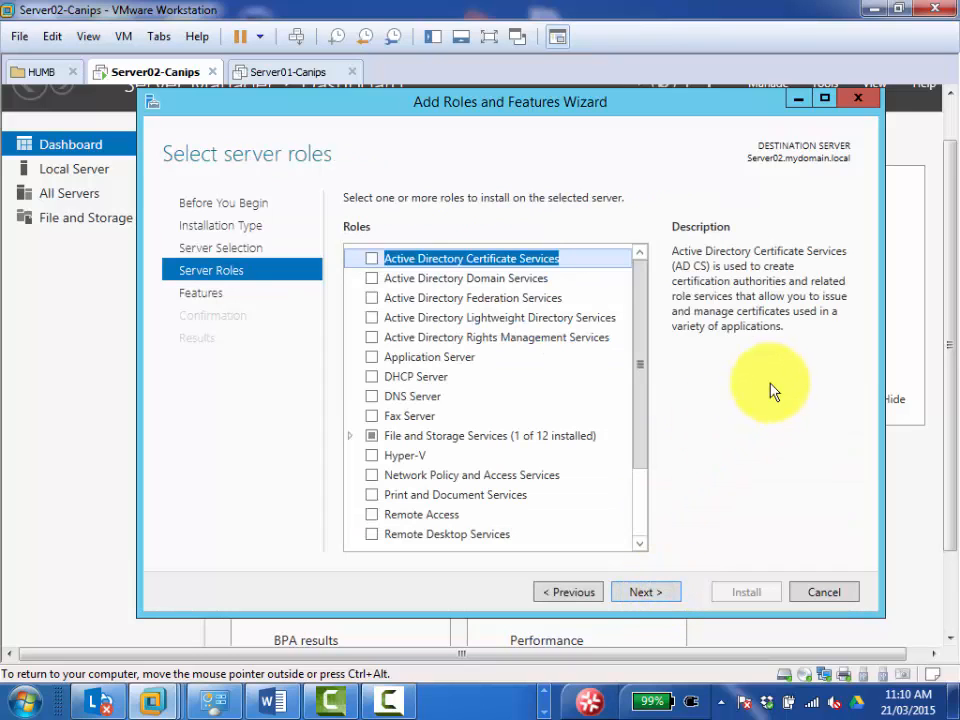
# Try to add the Hyper-V role with its management tools, and cancel the wizard.
pyautogui.click(369, 458)
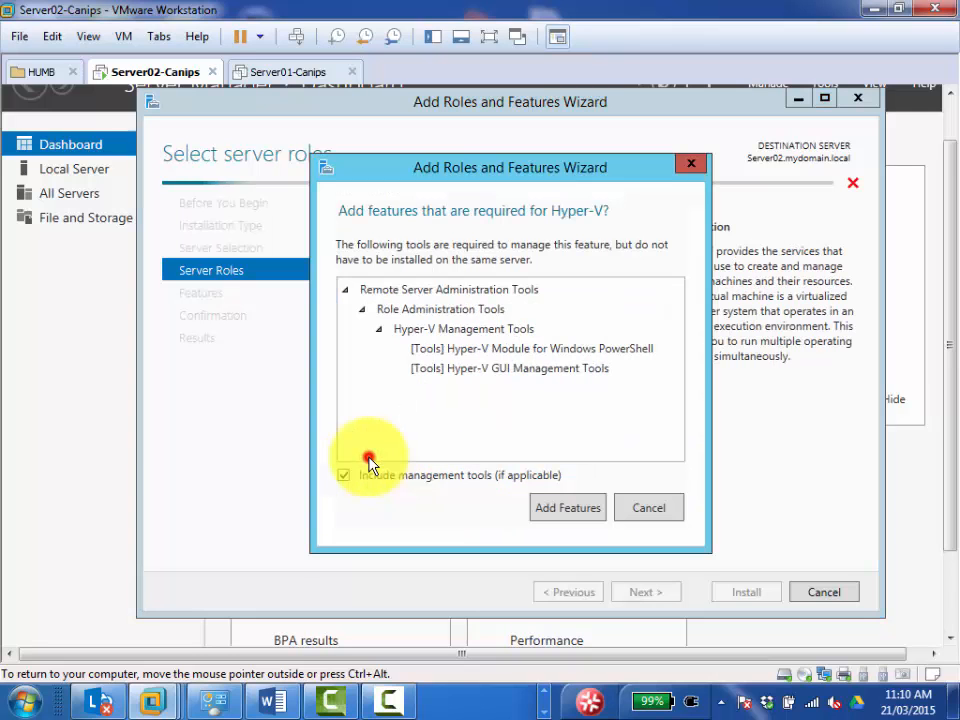
pyautogui.click(558, 514)
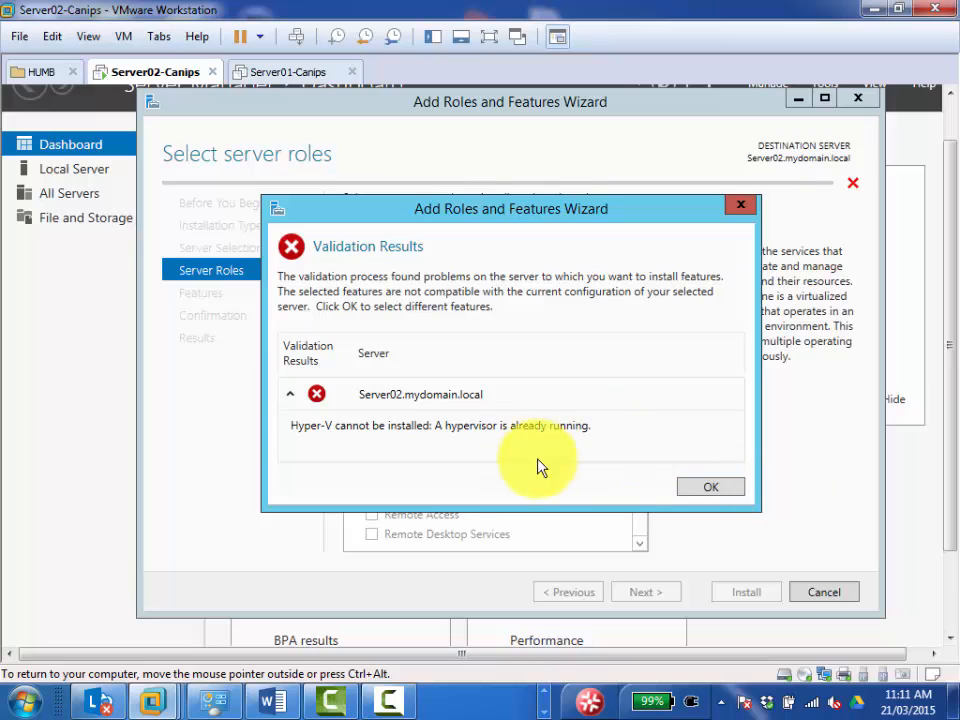
pyautogui.click(703, 488)
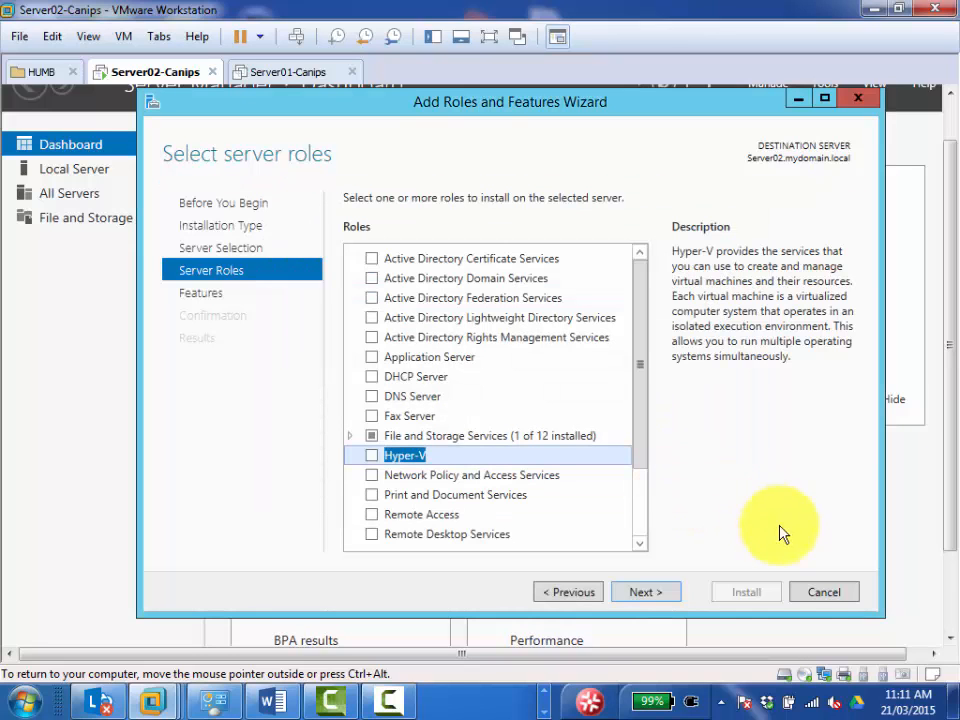
pyautogui.click(822, 595)
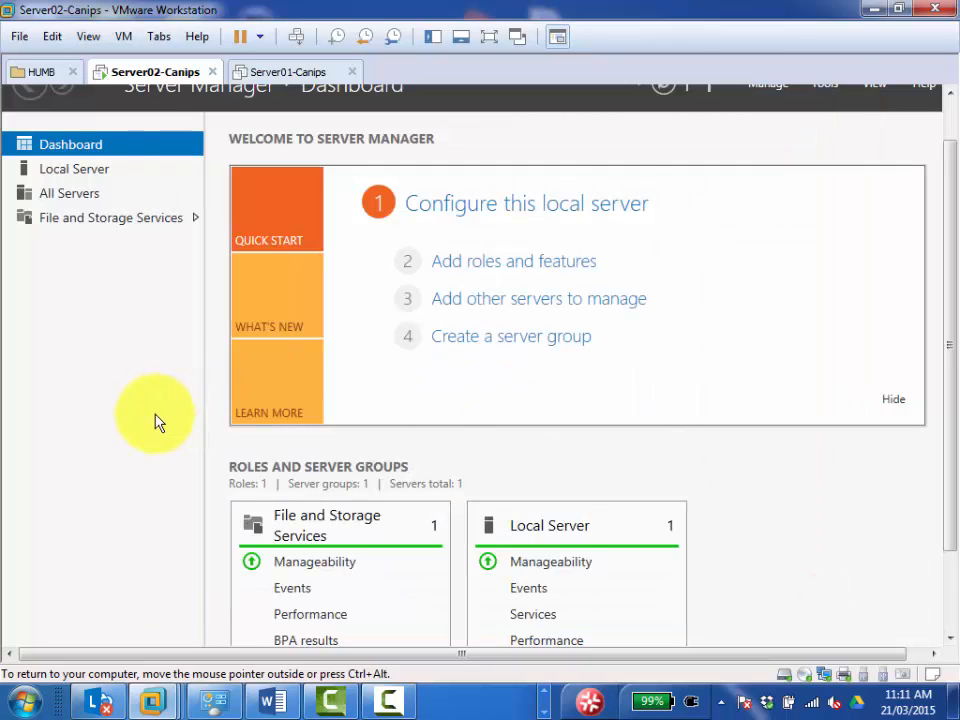
# Switch to the Word guide on installing Hyper-V in VMware Workstation 10 and read its introduction and error example.
pyautogui.click(120, 409)
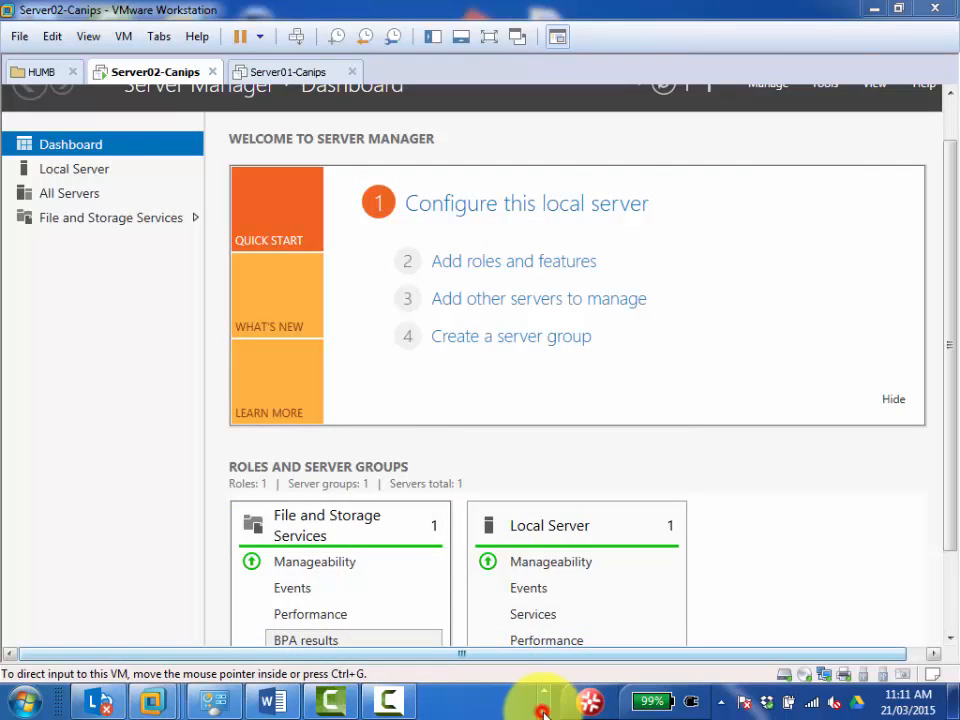
pyautogui.click(277, 703)
pyautogui.click(279, 705)
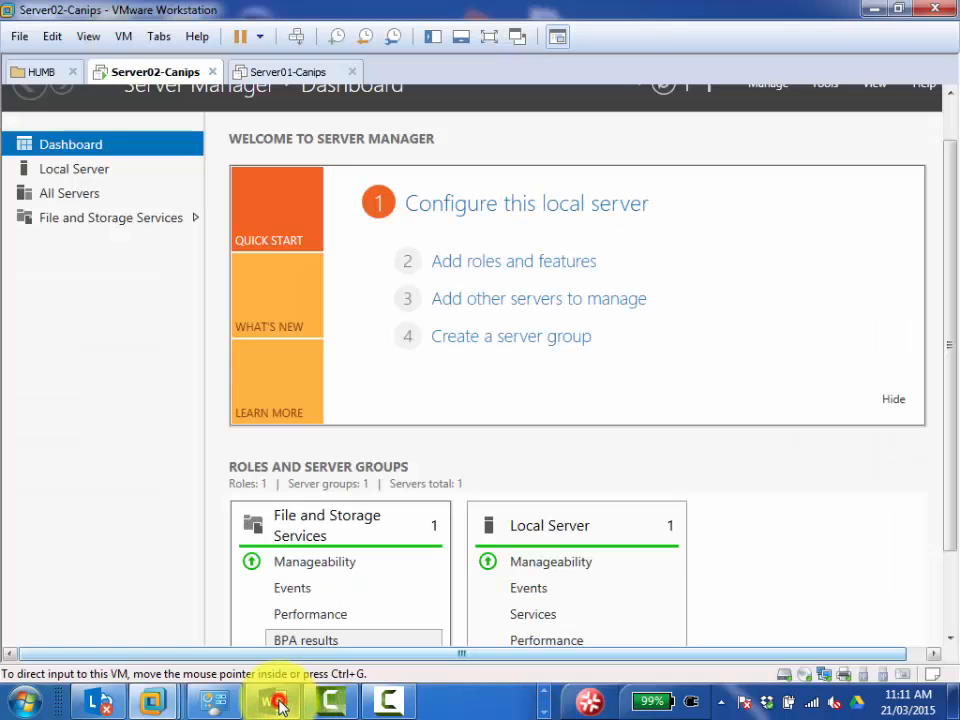
pyautogui.click(279, 705)
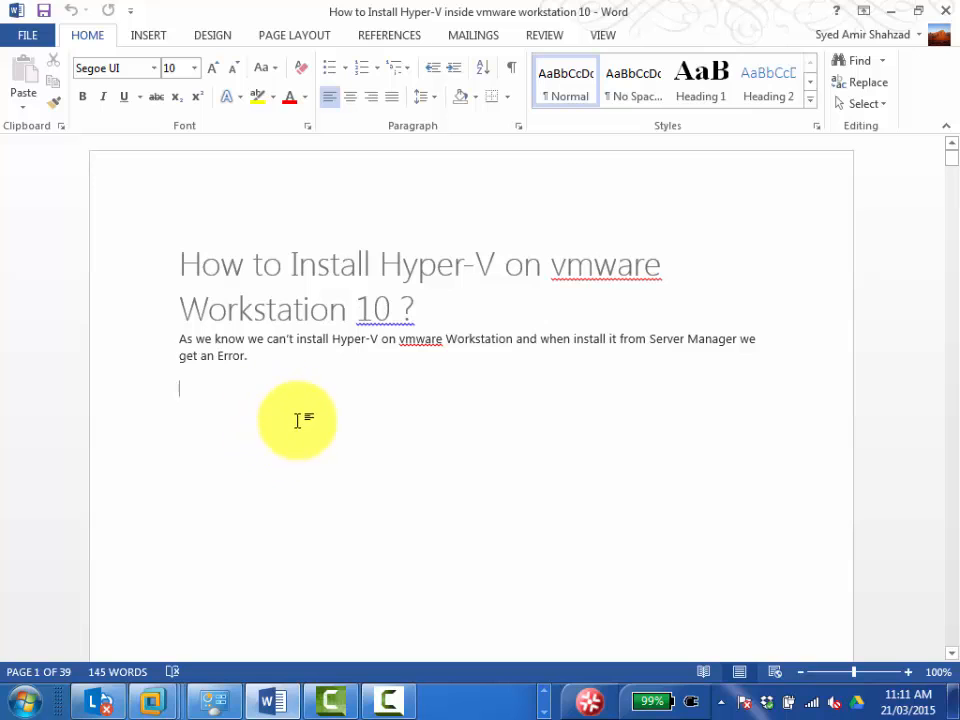
pyautogui.scroll(-3, 400, 400)
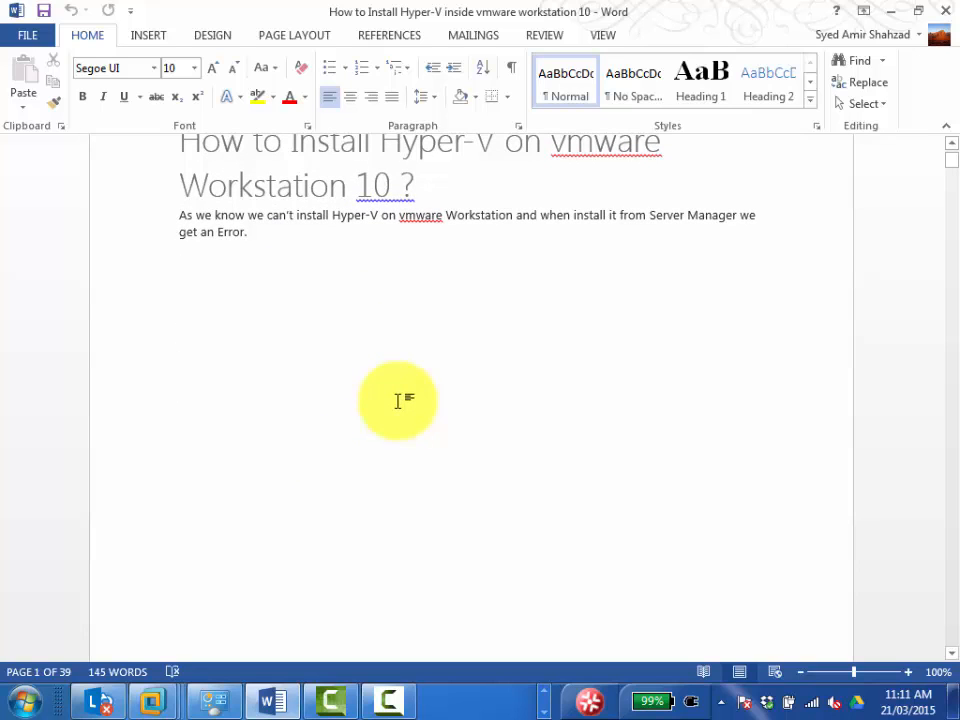
pyautogui.scroll(-1, 400, 392)
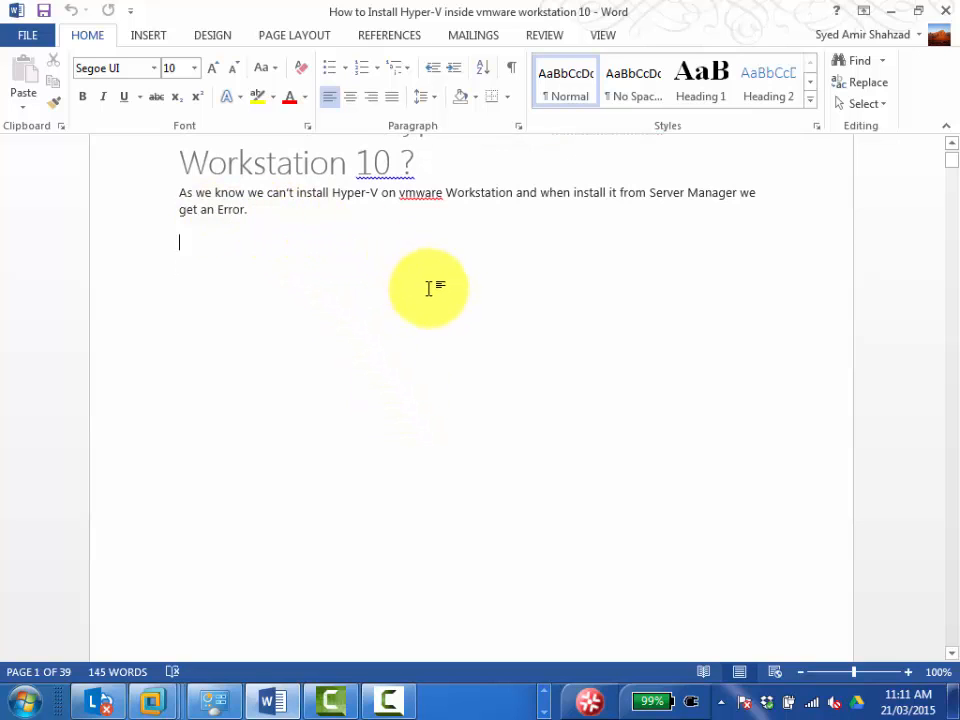
pyautogui.scroll(-3, 427, 290)
pyautogui.scroll(-3, 425, 295)
pyautogui.scroll(-3, 424, 298)
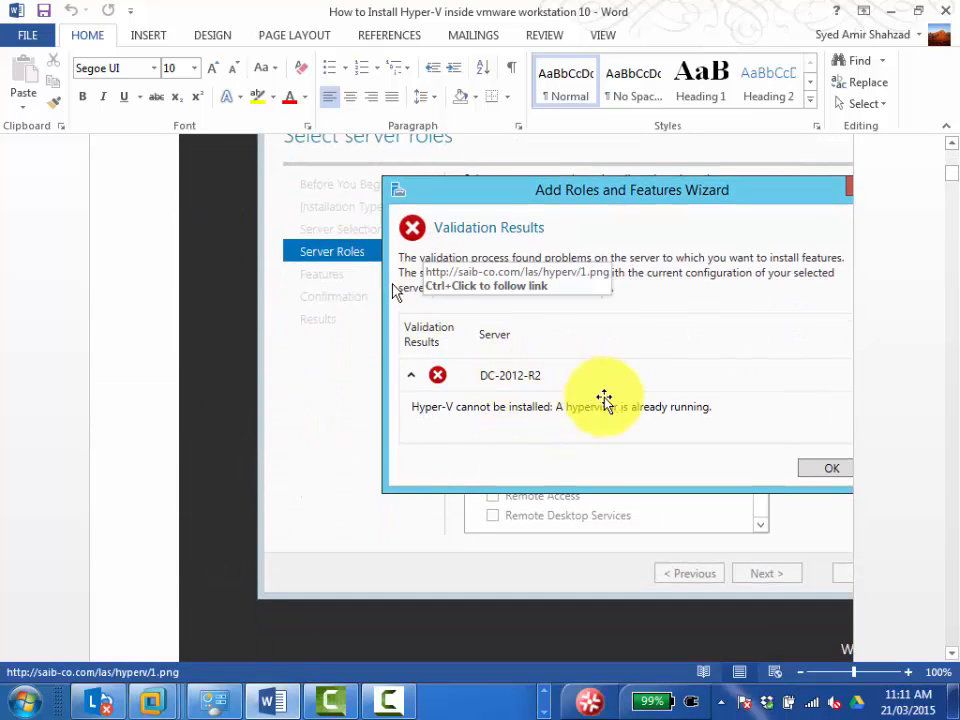
# Read the guide's instructions on powering off the virtual machine and opening its .vmx file with Notepad.
pyautogui.scroll(-5, 521, 414)
pyautogui.scroll(-5, 520, 414)
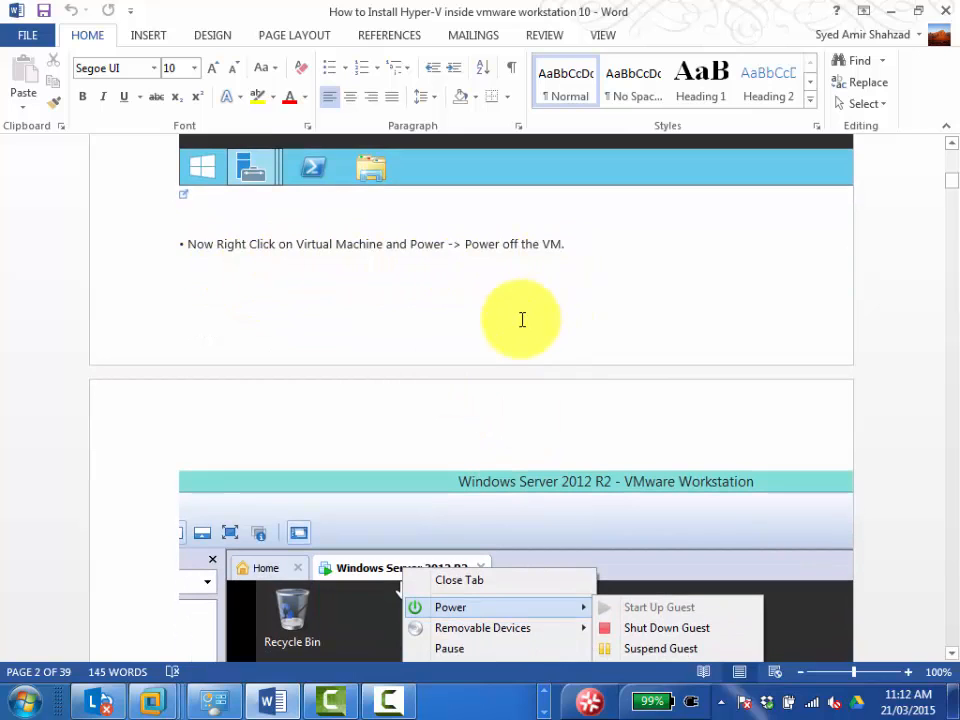
pyautogui.scroll(-8, 521, 321)
pyautogui.scroll(-10, 515, 330)
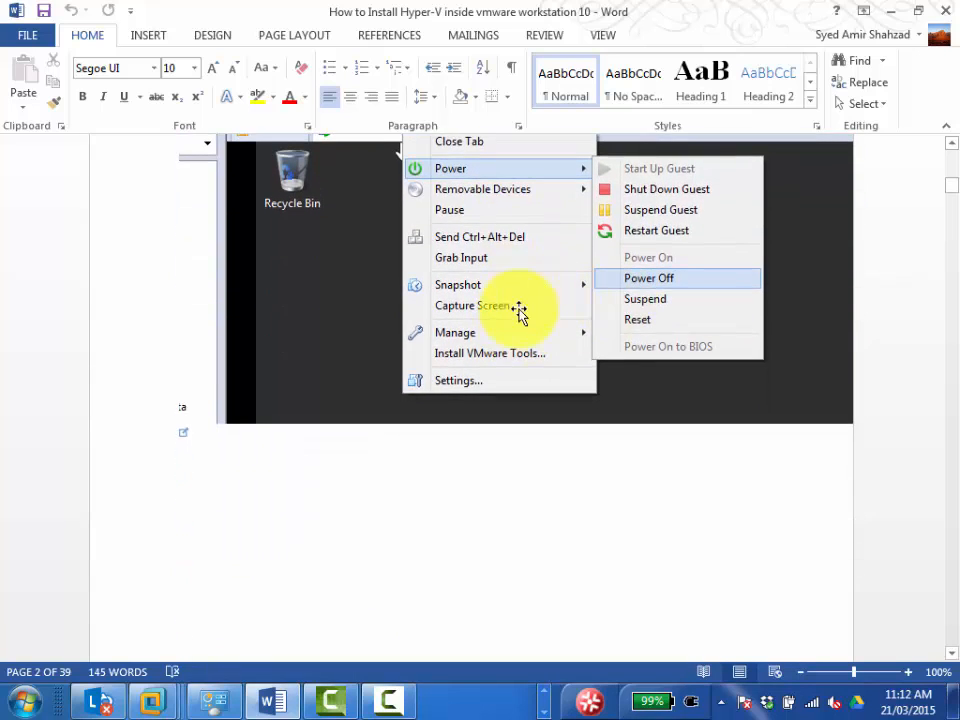
pyautogui.scroll(-12, 495, 343)
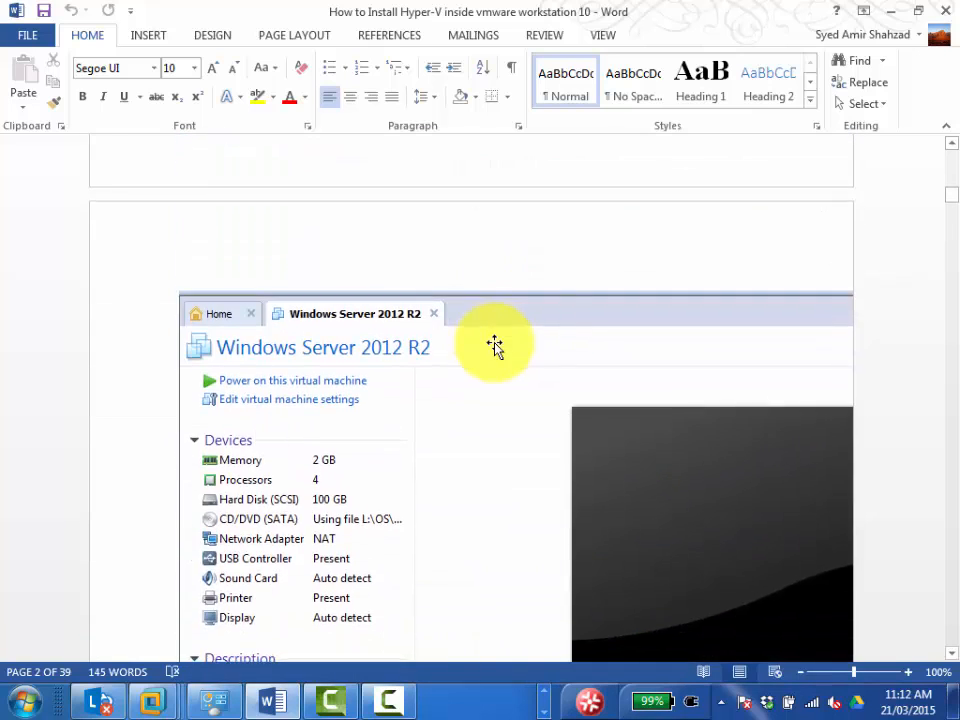
pyautogui.scroll(-3, 495, 345)
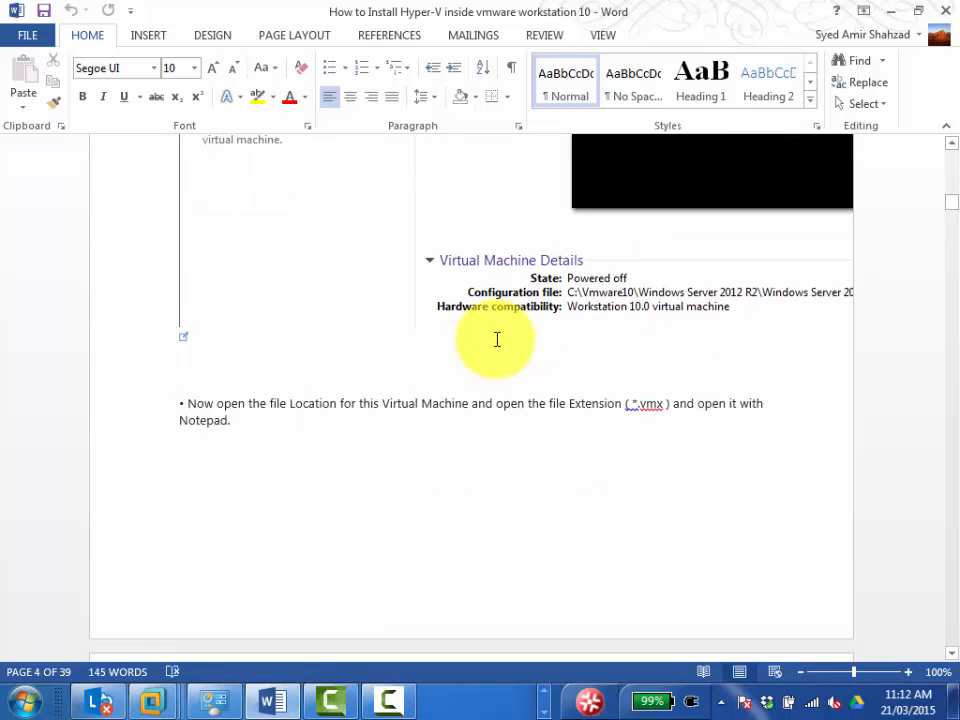
pyautogui.scroll(-3, 497, 340)
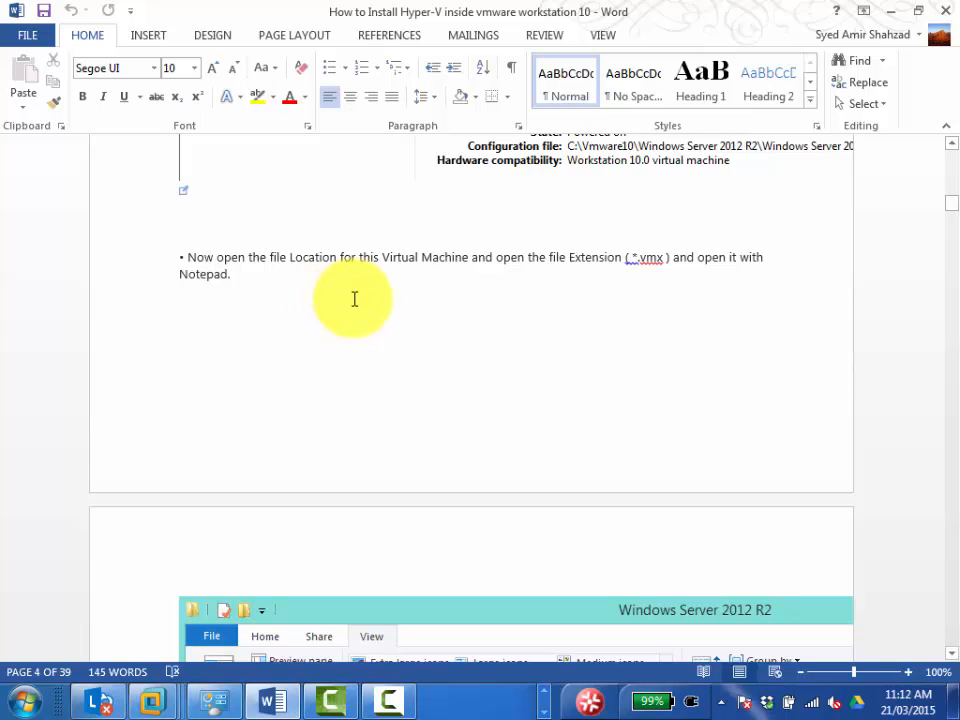
pyautogui.scroll(-5, 448, 322)
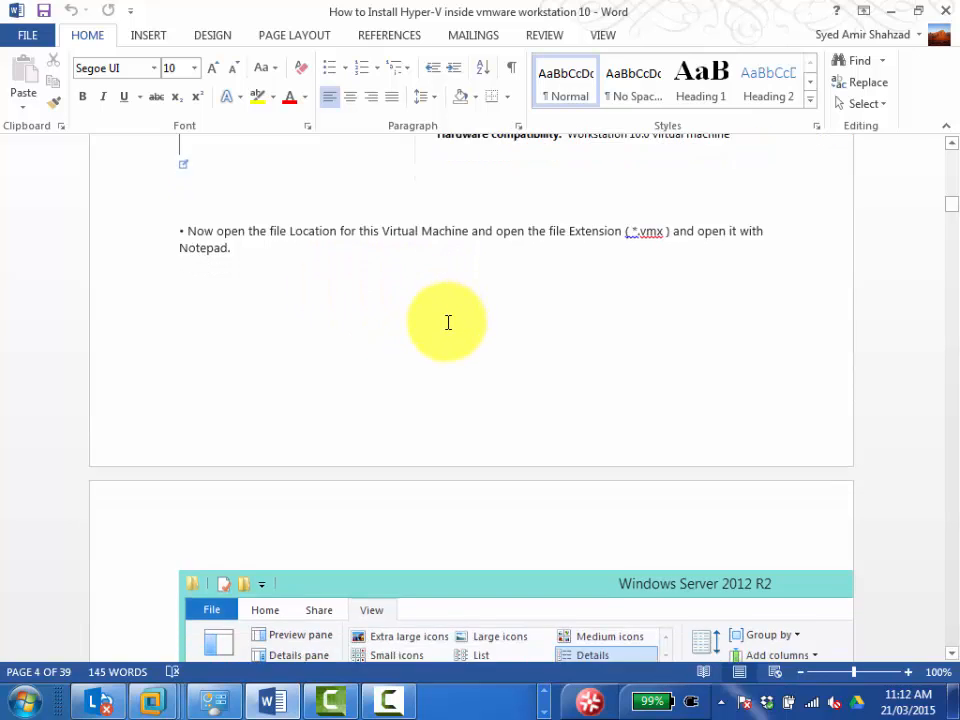
pyautogui.scroll(4, 426, 297)
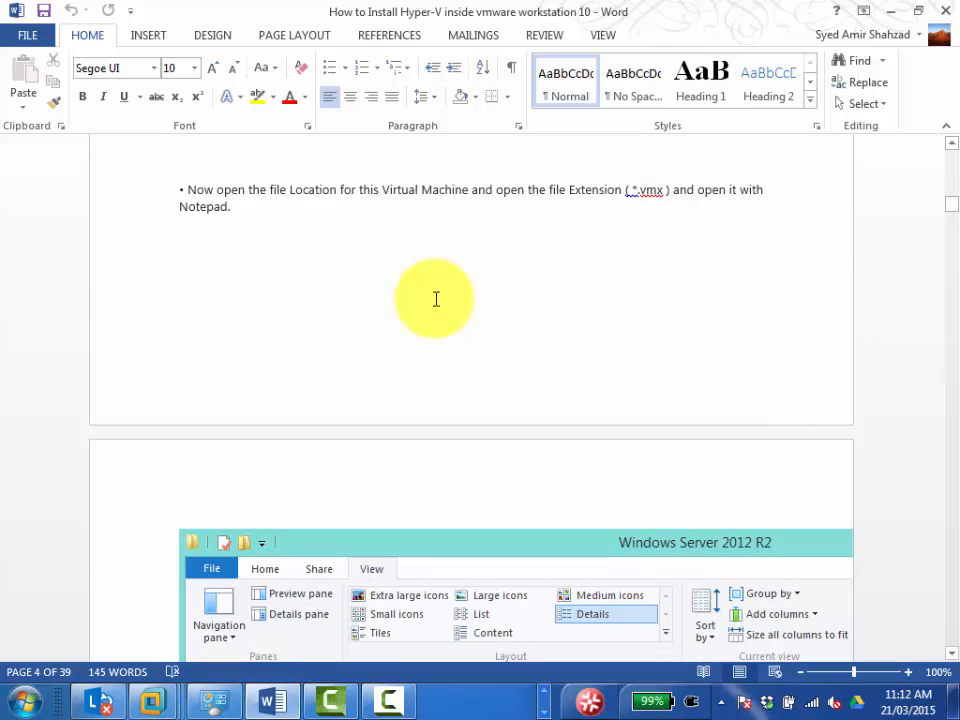
pyautogui.scroll(-3, 436, 299)
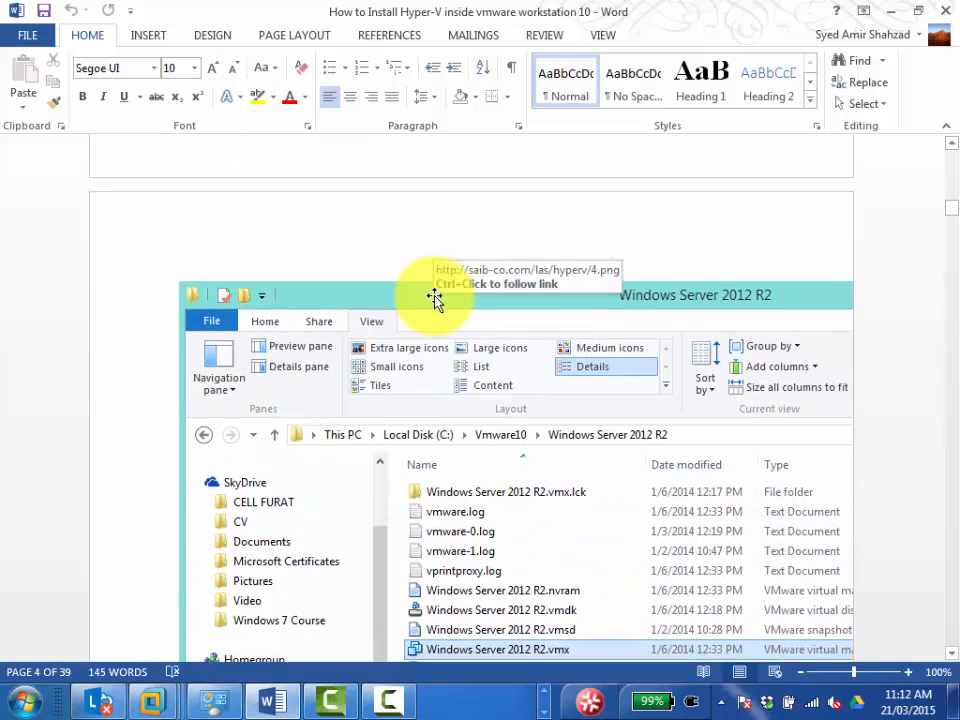
pyautogui.scroll(3, 434, 298)
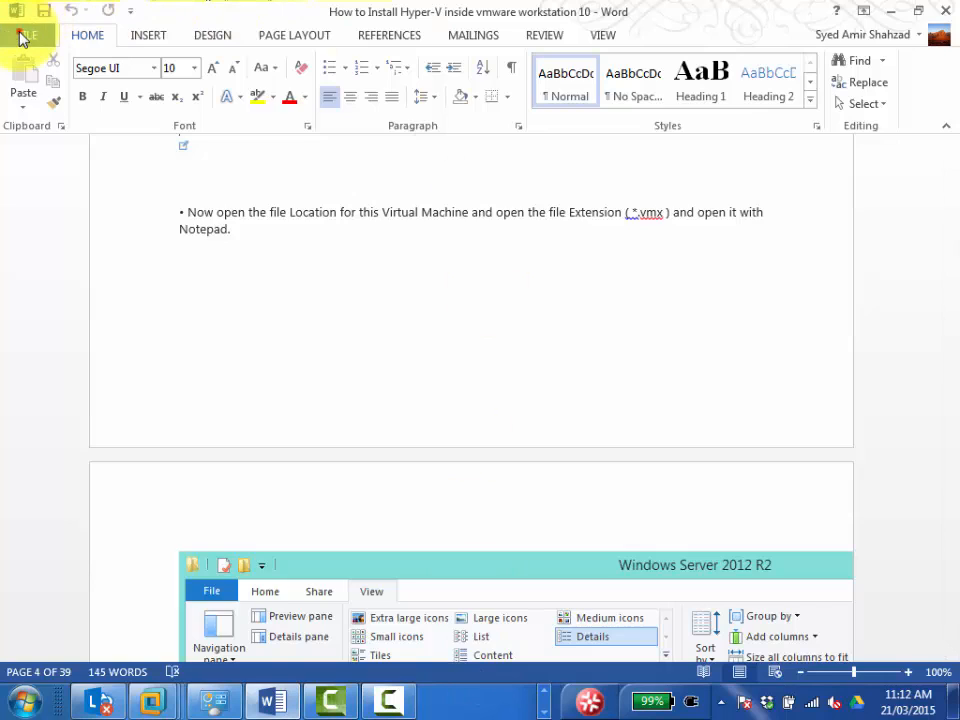
# Open the guide's Save As dialog for the 70-410-HyPer-V folder and select its full path for copying.
pyautogui.click(22, 38)
pyautogui.click(46, 222)
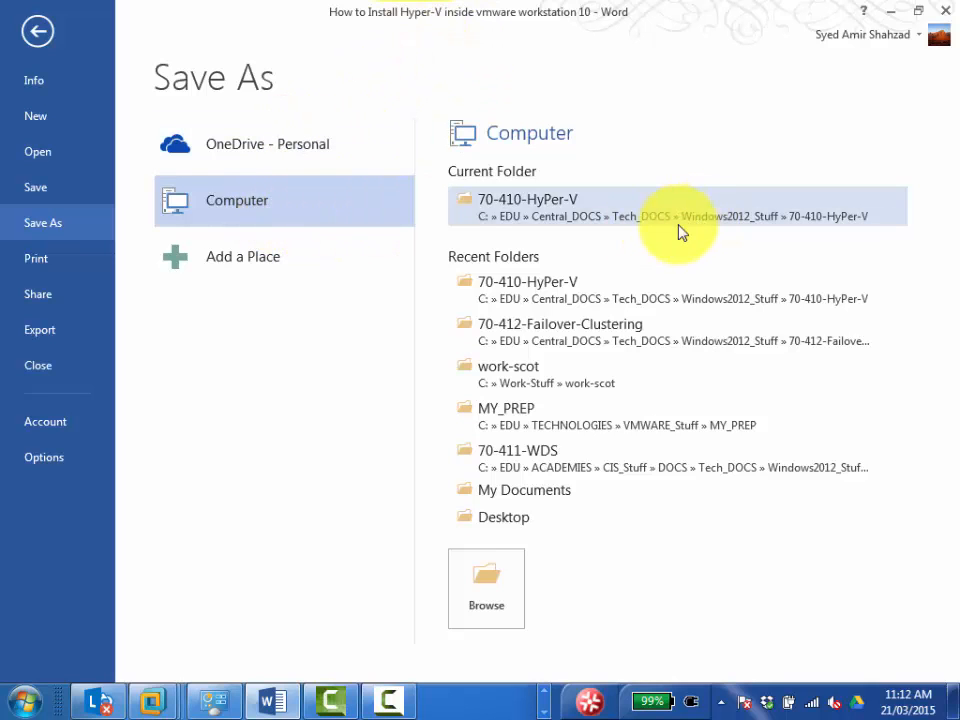
pyautogui.click(627, 219)
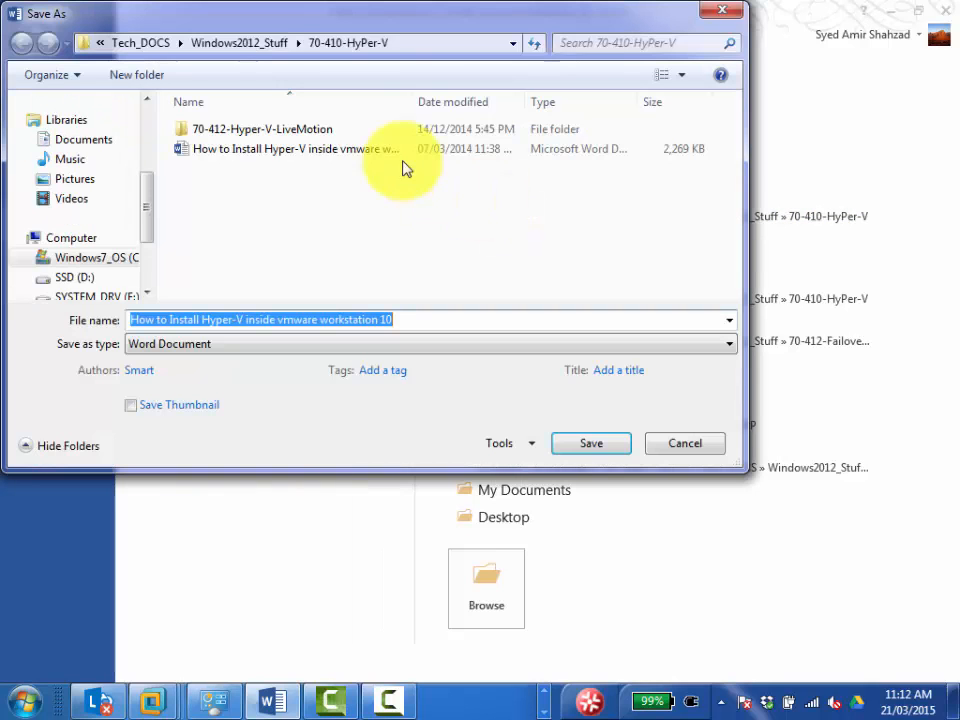
pyautogui.click(429, 43)
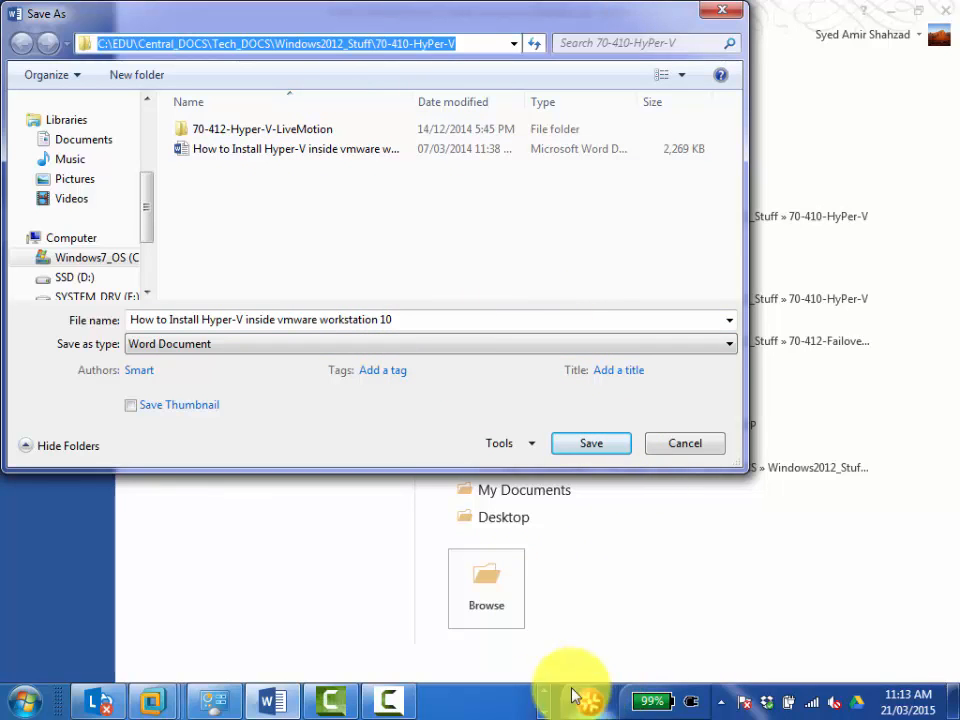
# Switch to Chrome and open the 70-410-CANIPS-28February2015 group in Google Groups from the saved bookmarks.
pyautogui.click(769, 703)
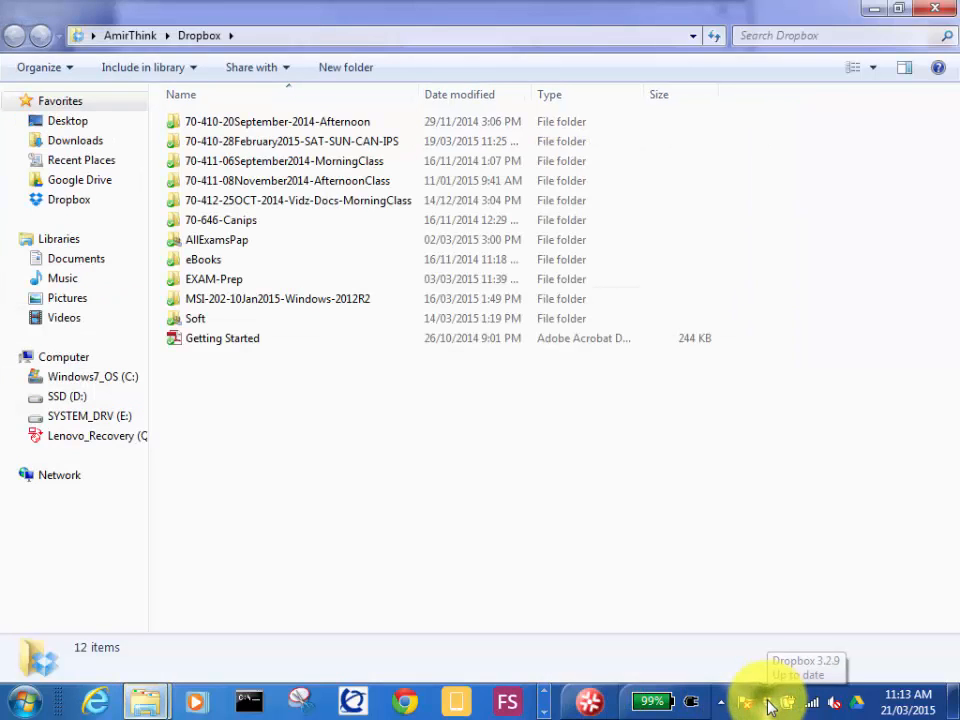
pyautogui.click(767, 701)
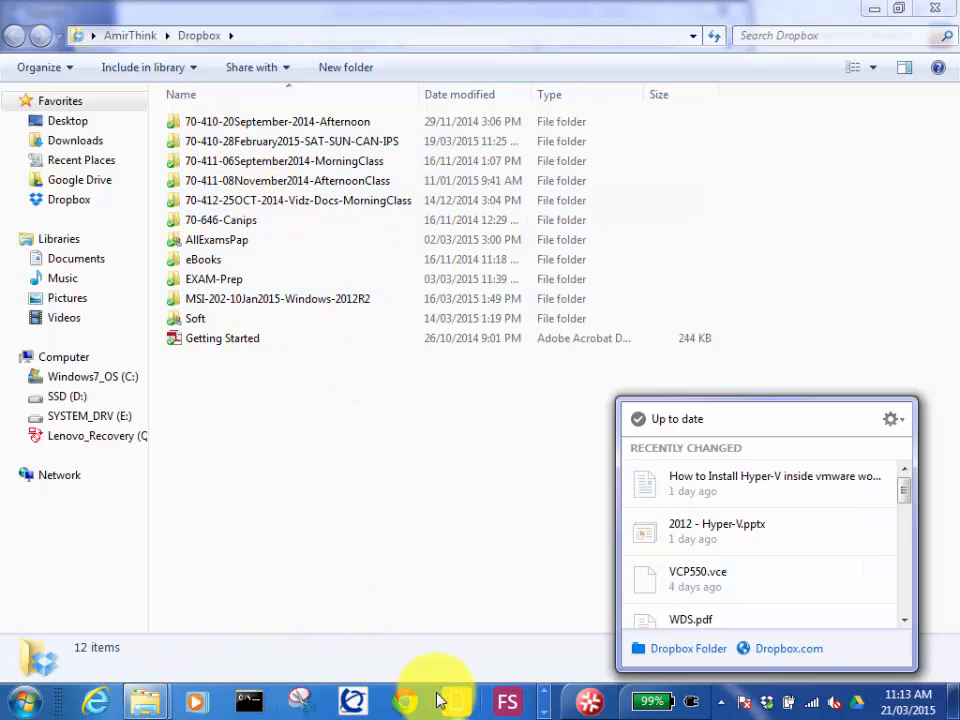
pyautogui.click(403, 700)
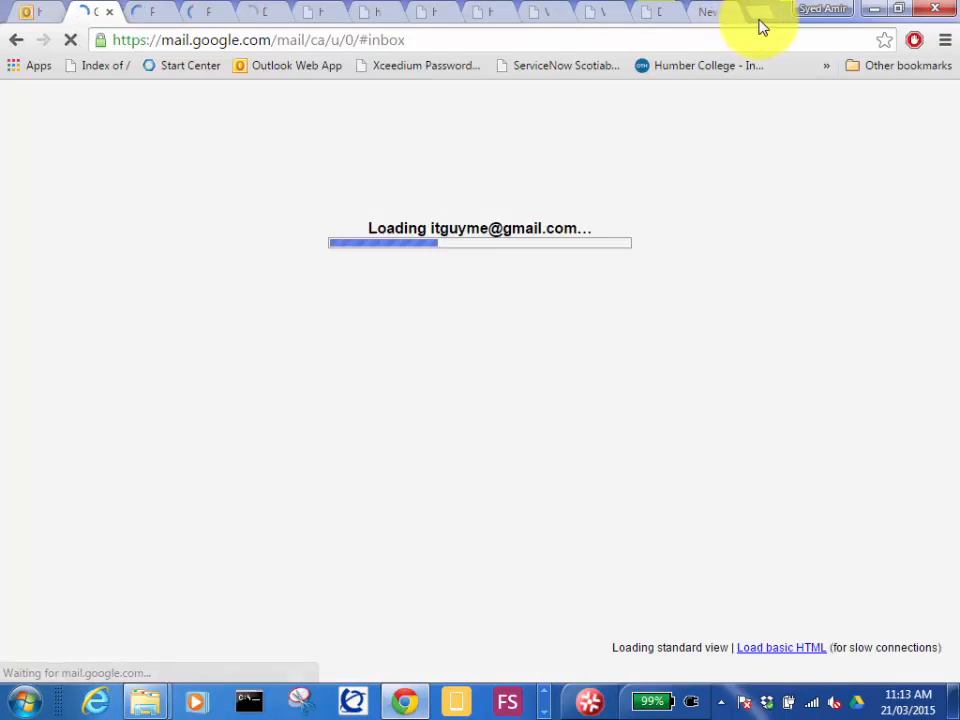
pyautogui.click(756, 16)
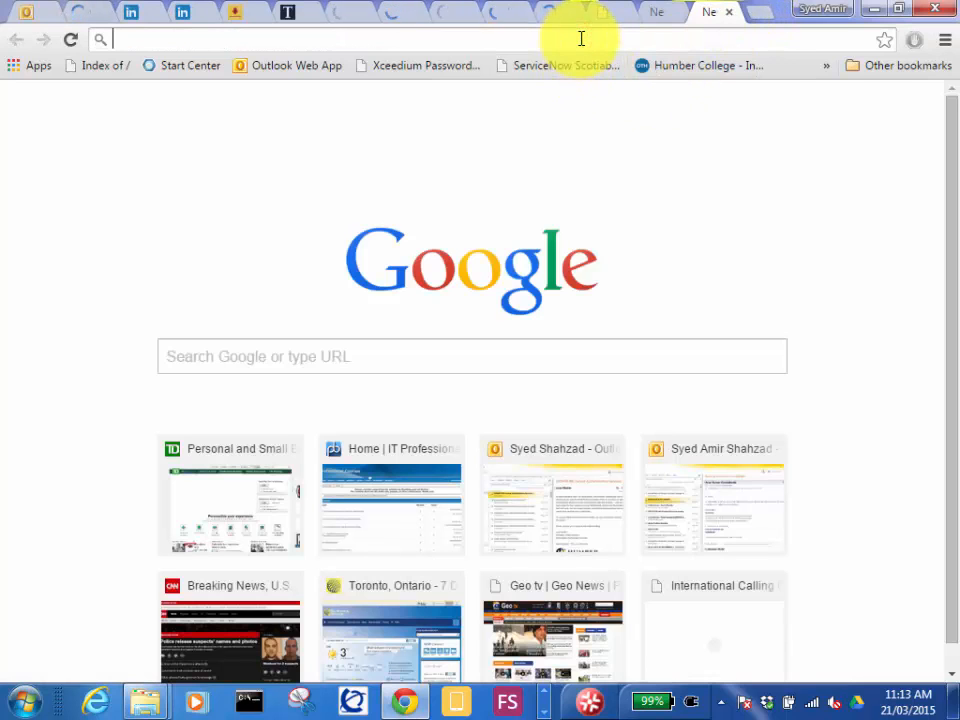
pyautogui.click(826, 68)
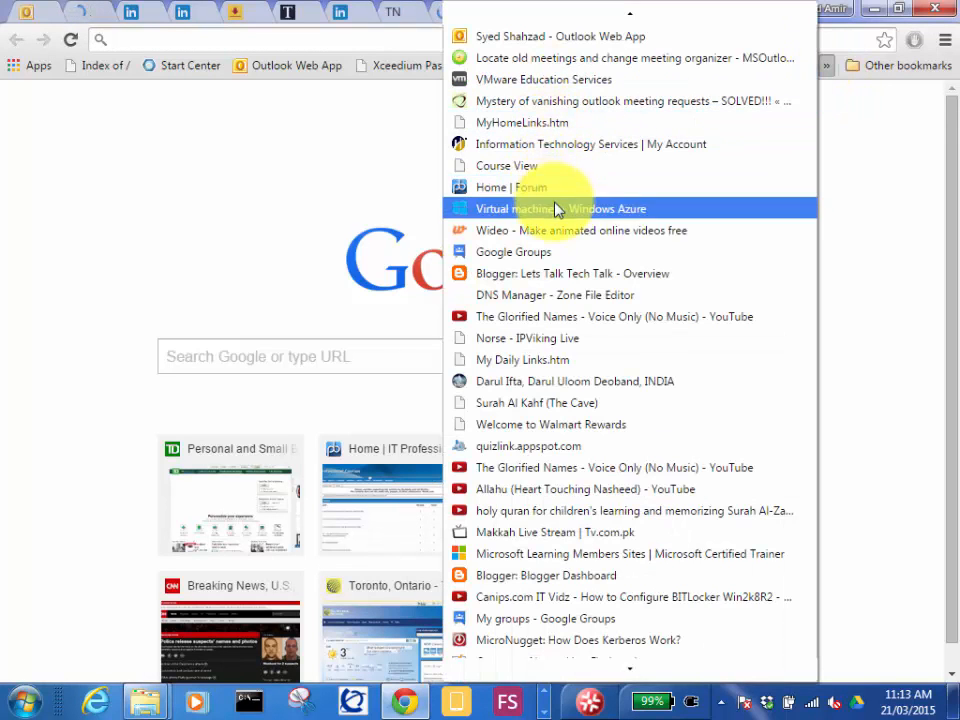
pyautogui.click(528, 252)
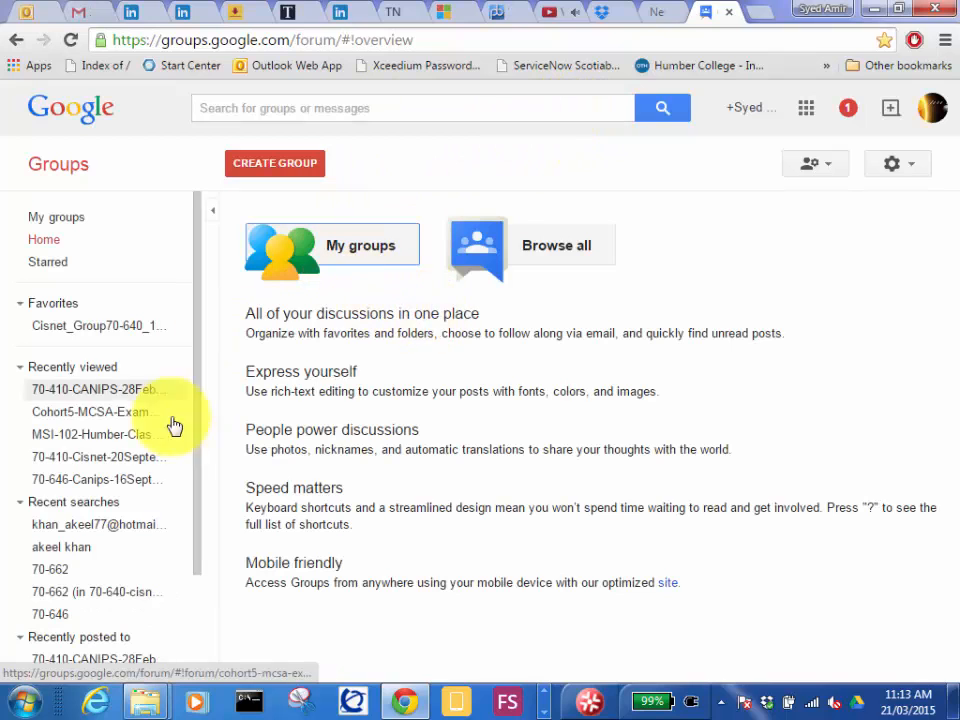
pyautogui.click(103, 392)
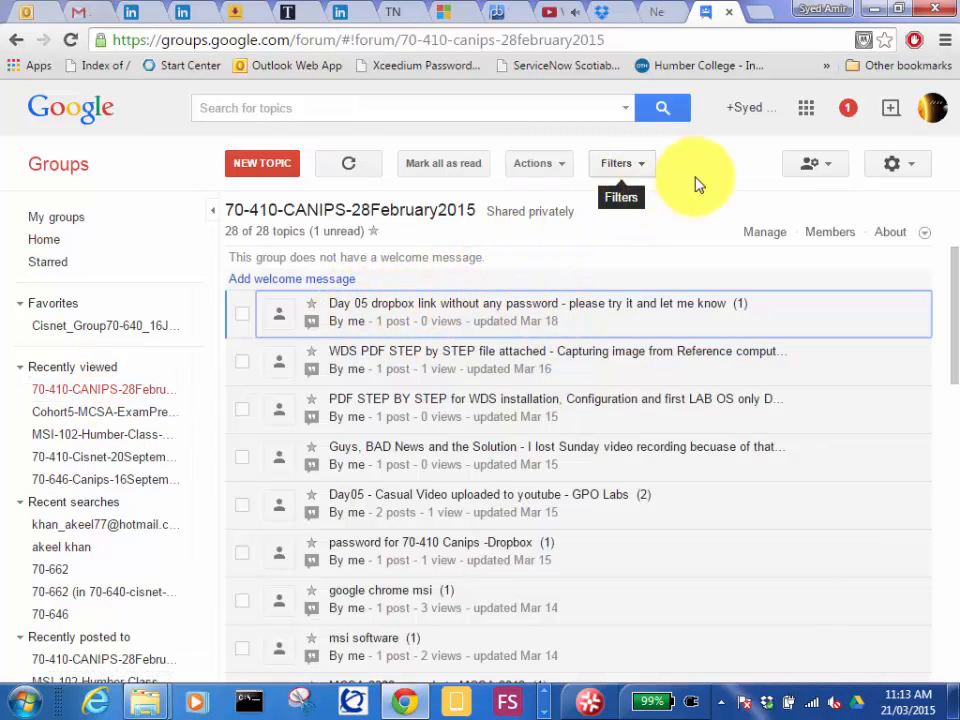
# Start a new topic and attach "2012 - Hyper-V" and "How to Install Hyper-V inside vmware workstation 10" from the 70-410-HyPer-V folder.
pyautogui.click(256, 163)
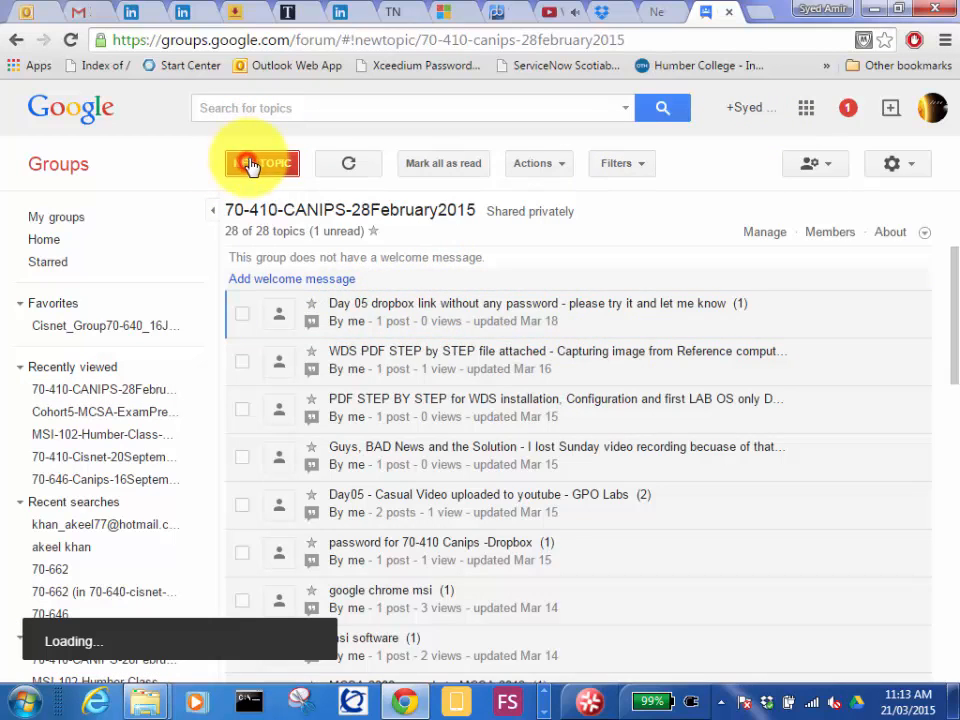
pyautogui.click(306, 390)
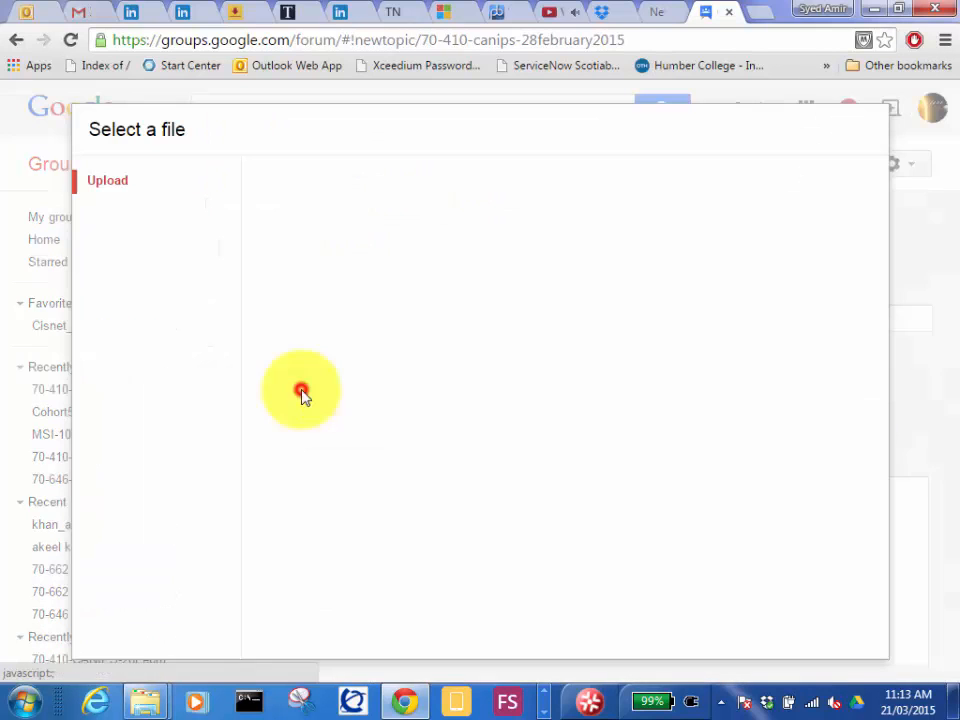
pyautogui.click(565, 407)
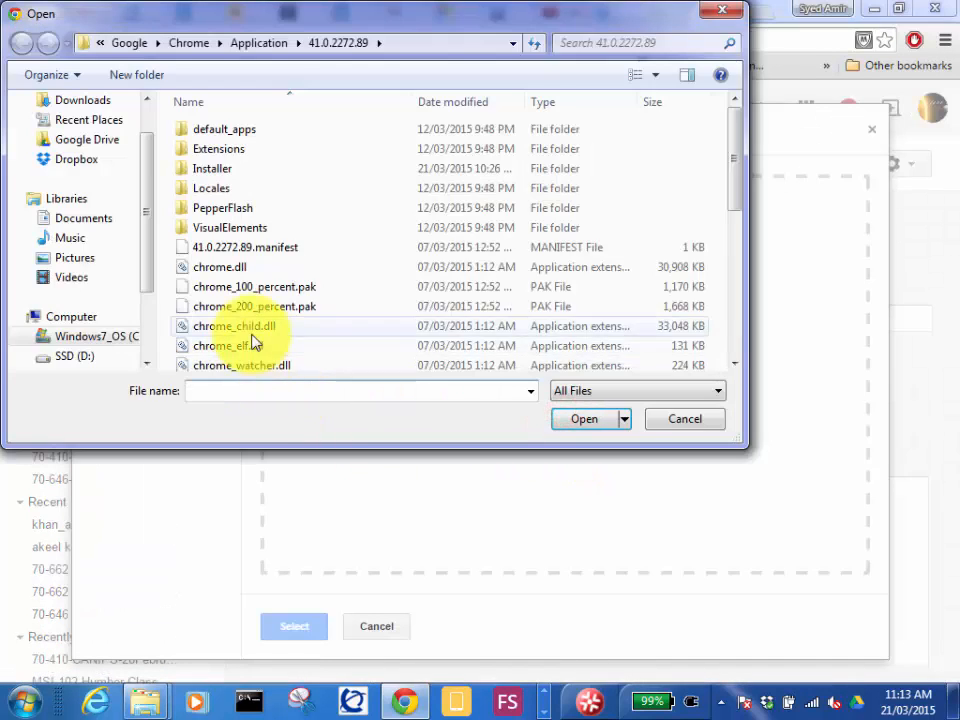
pyautogui.click(459, 44)
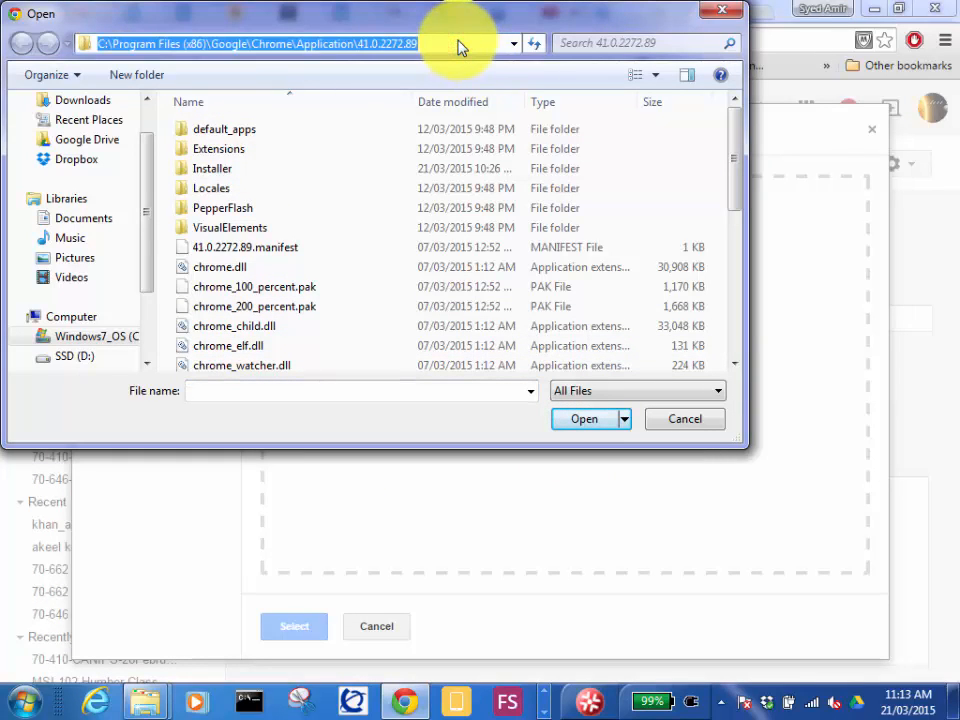
pyautogui.hotkey('ctrl', 'v')
pyautogui.press('Return')
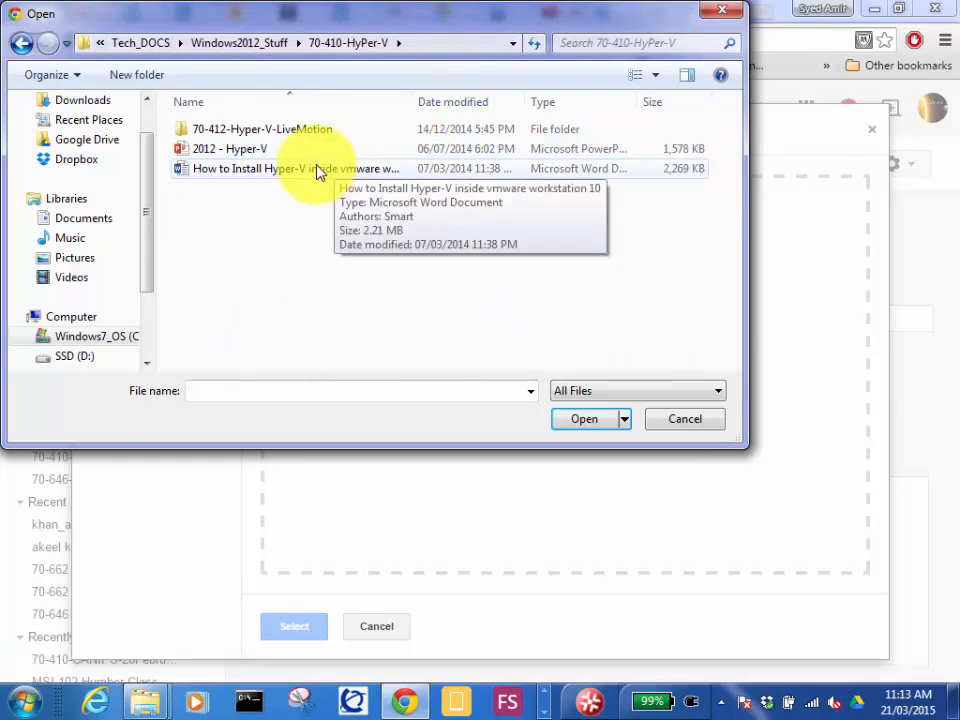
pyautogui.click(263, 149)
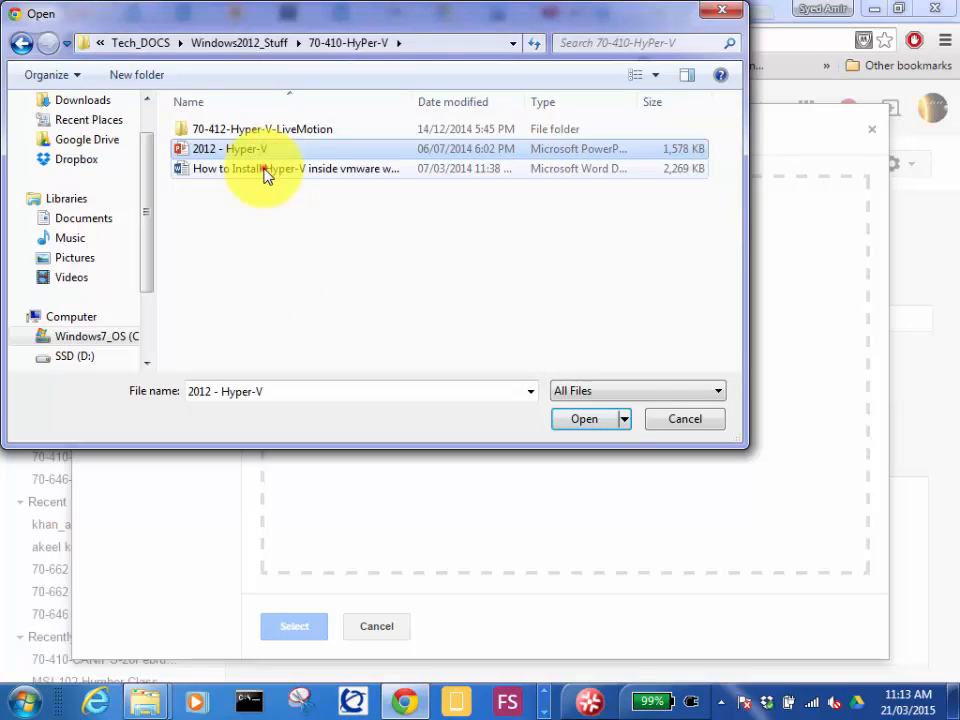
pyautogui.keyDown('ctrl'); pyautogui.click(267, 170); pyautogui.keyUp('ctrl')
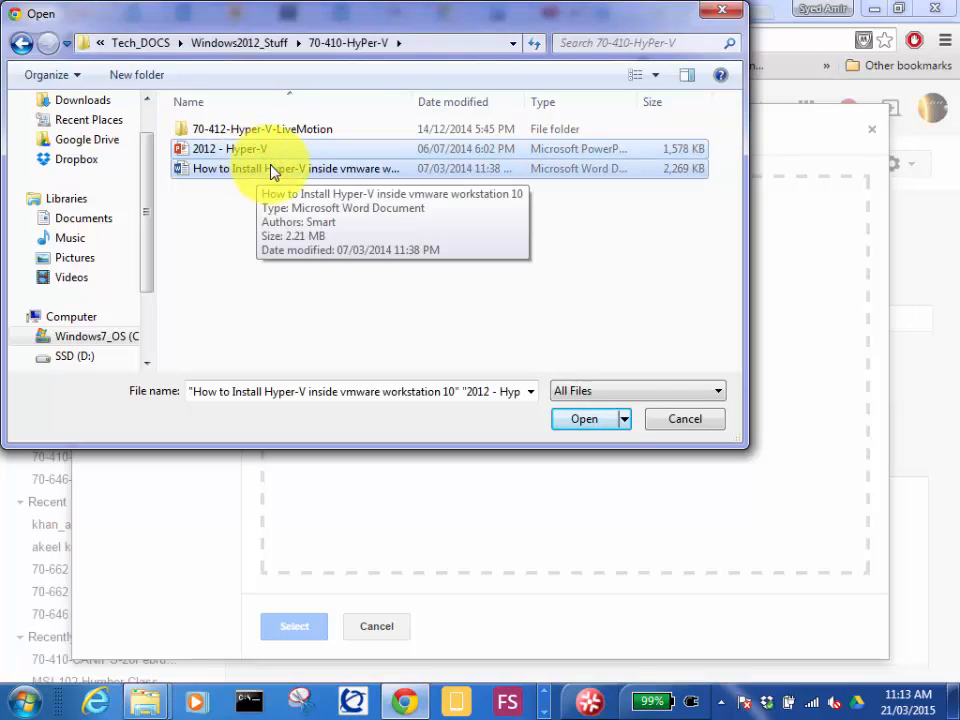
pyautogui.click(572, 421)
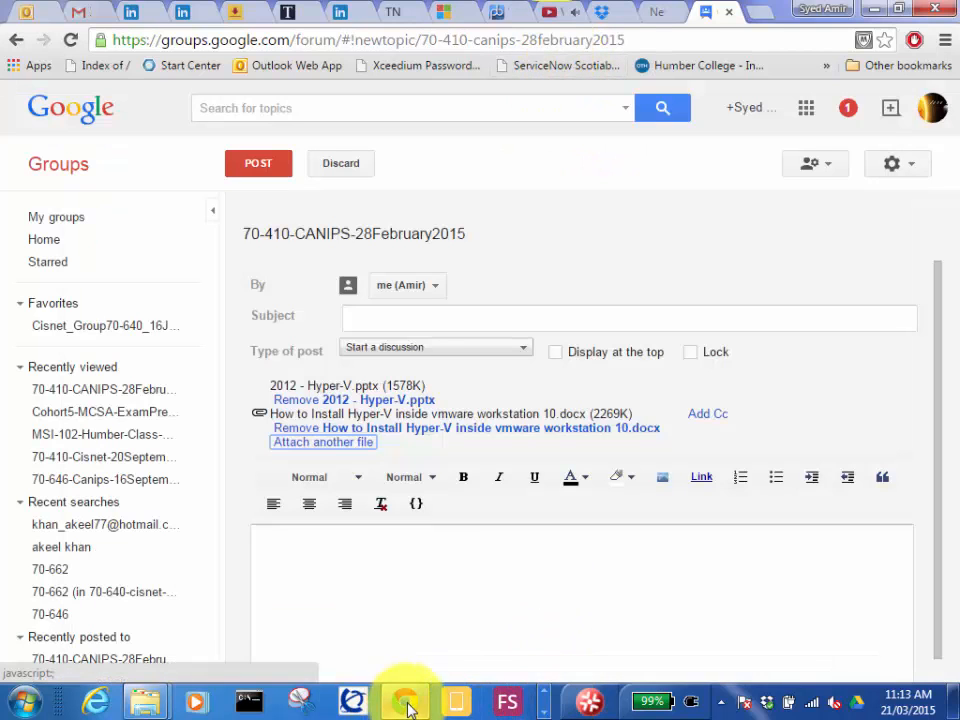
# Set the topic's subject to "Hyper-V Doc and SLIDE" and post it with an empty message body.
pyautogui.click(379, 315)
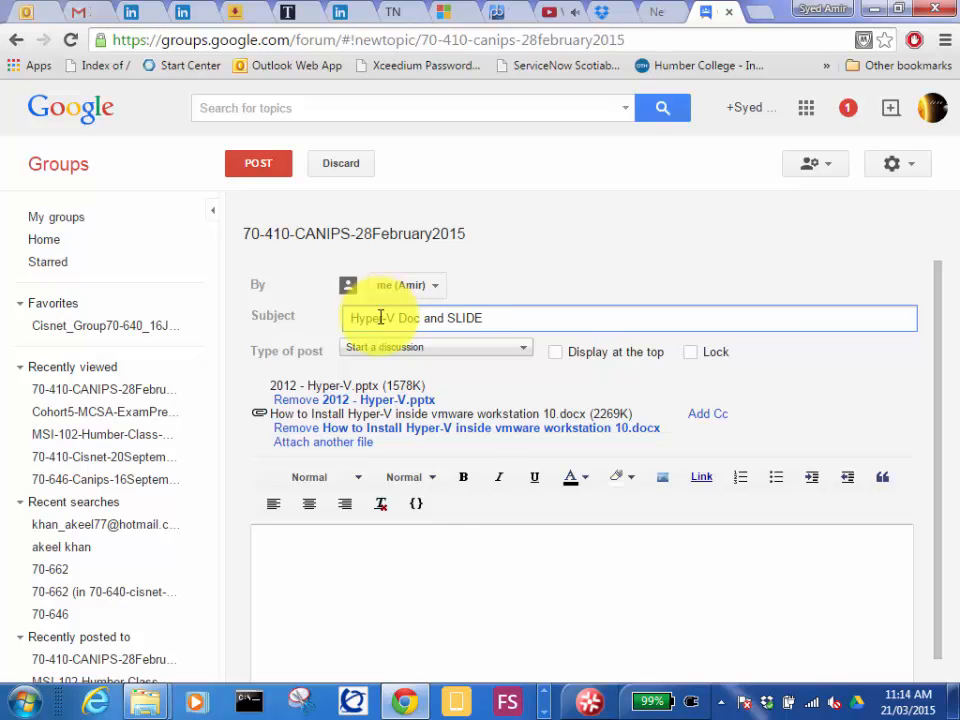
pyautogui.click(256, 163)
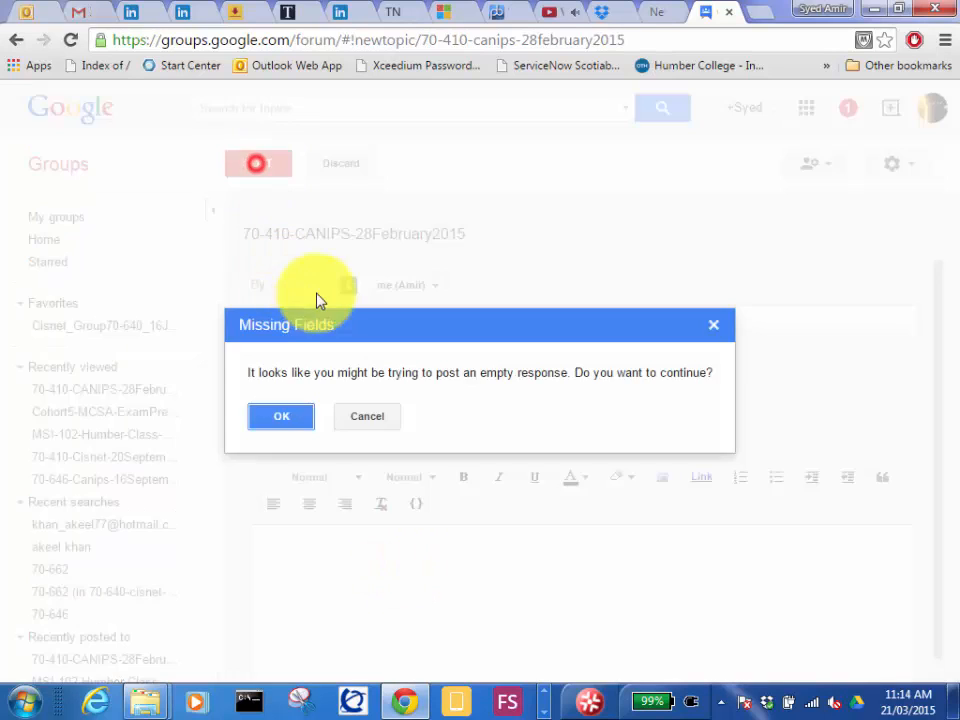
pyautogui.click(280, 416)
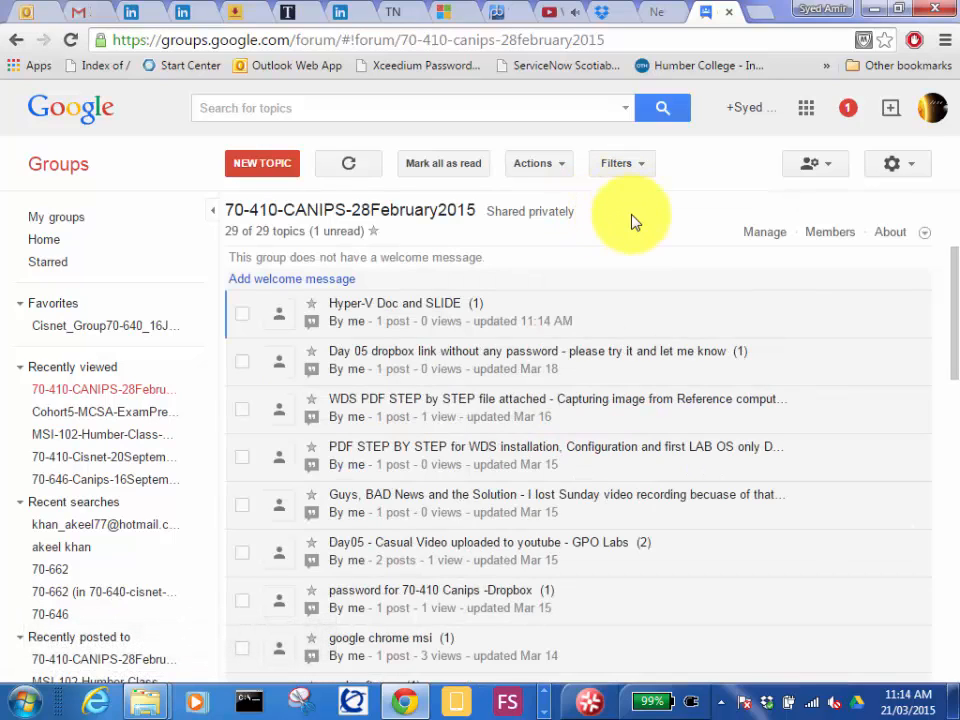
# Return to the Word guide, cancel saving a copy, and view its illustration of the virtual machine's .vmx file.
pyautogui.click(541, 714)
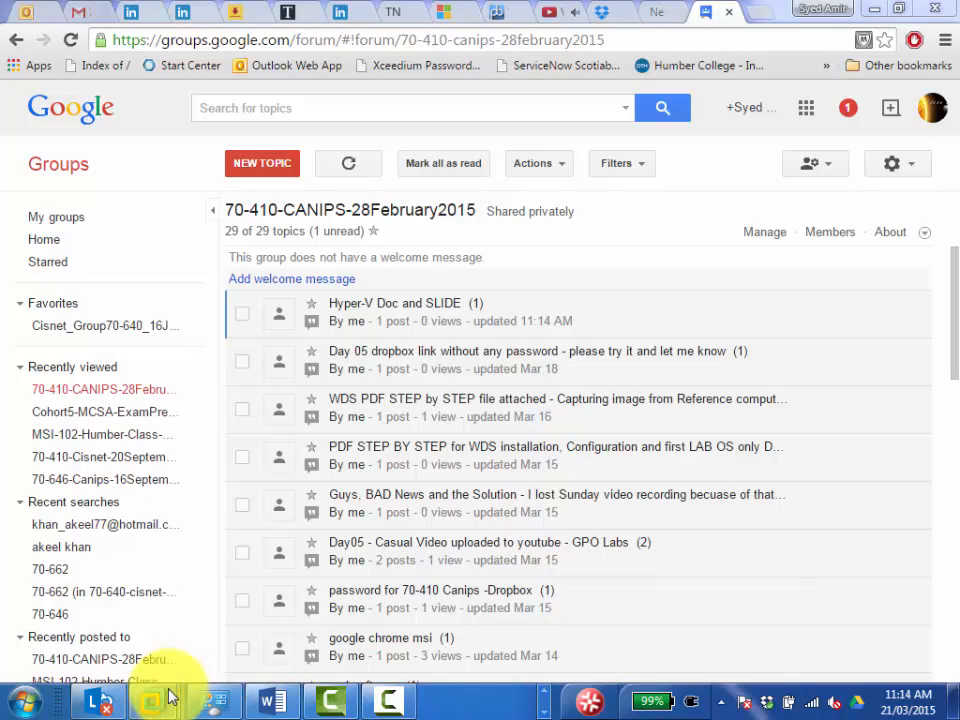
pyautogui.click(262, 703)
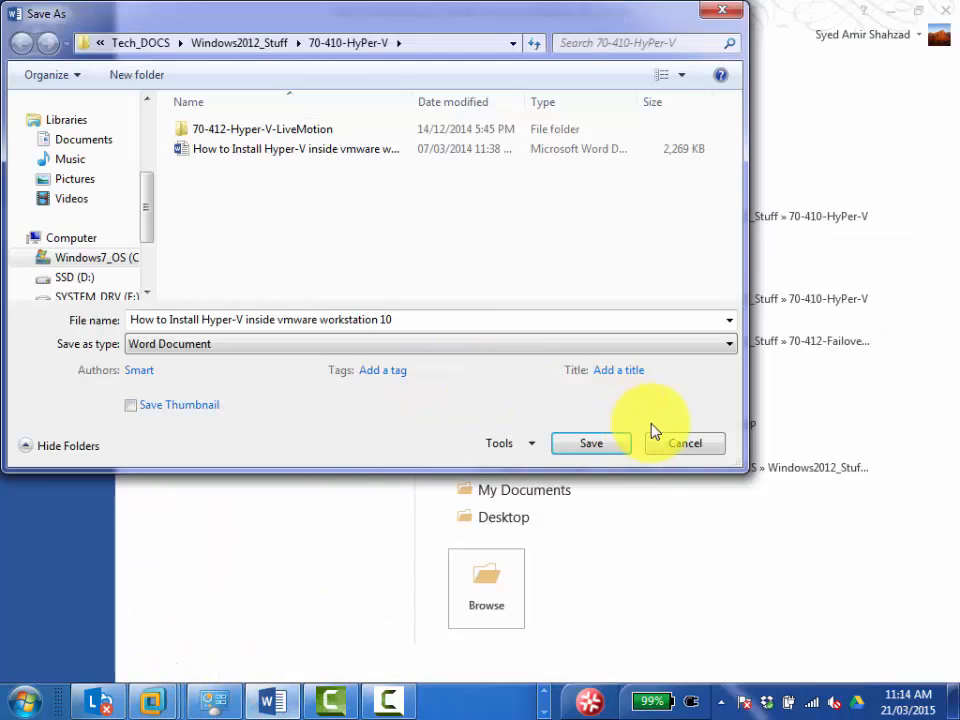
pyautogui.click(678, 444)
pyautogui.click(38, 31)
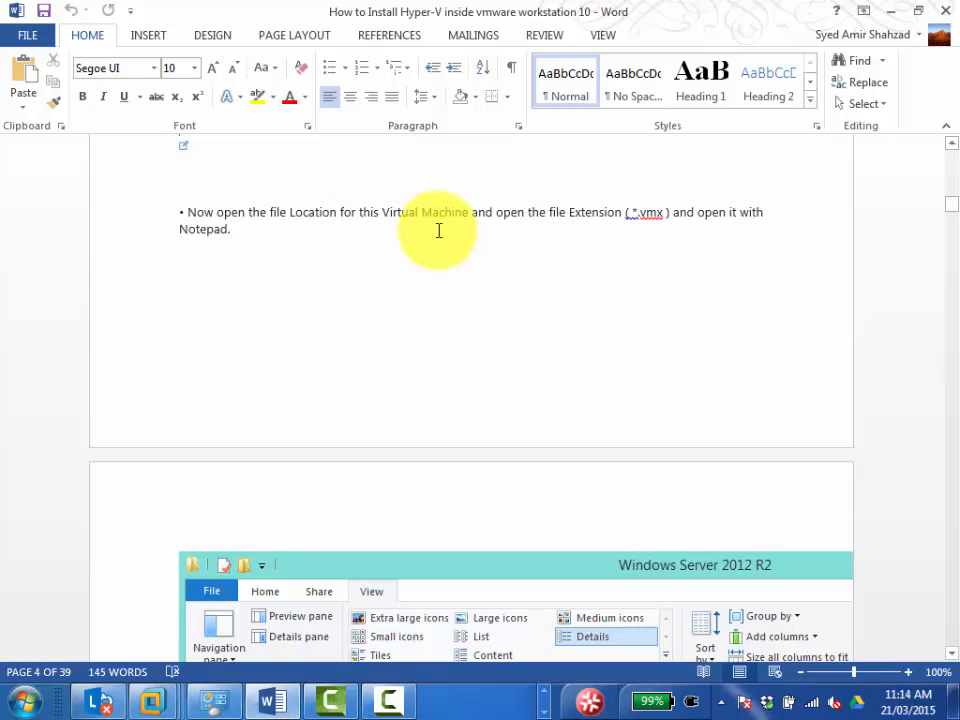
pyautogui.scroll(-10, 438, 230)
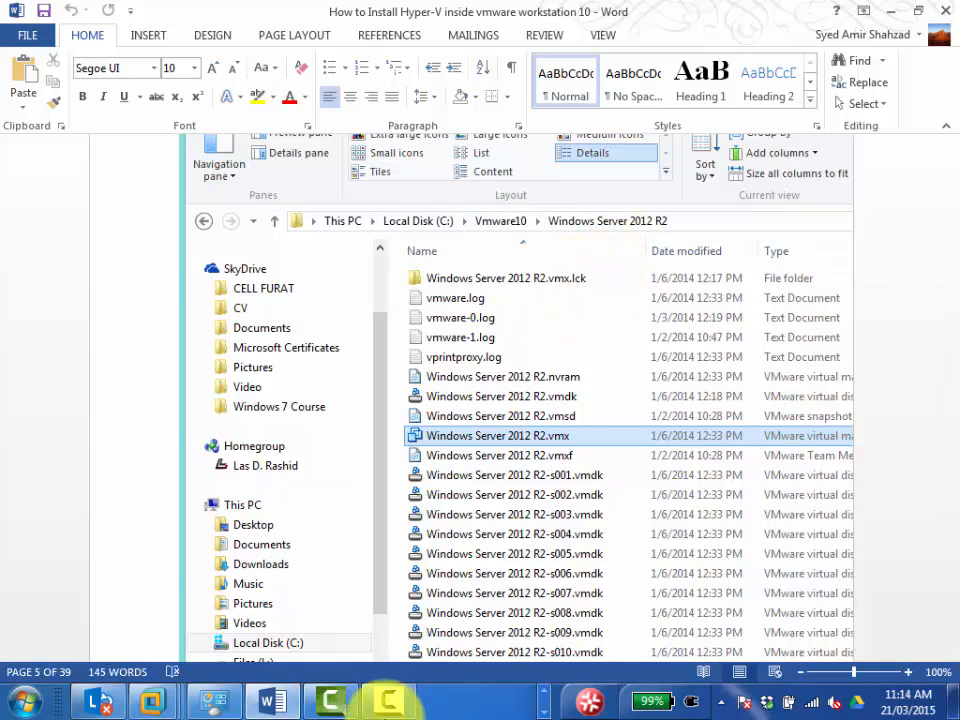
# Switch to VMware Workstation and check the Server01-Canips virtual machine details for its configuration file location.
pyautogui.moveTo(145, 683)
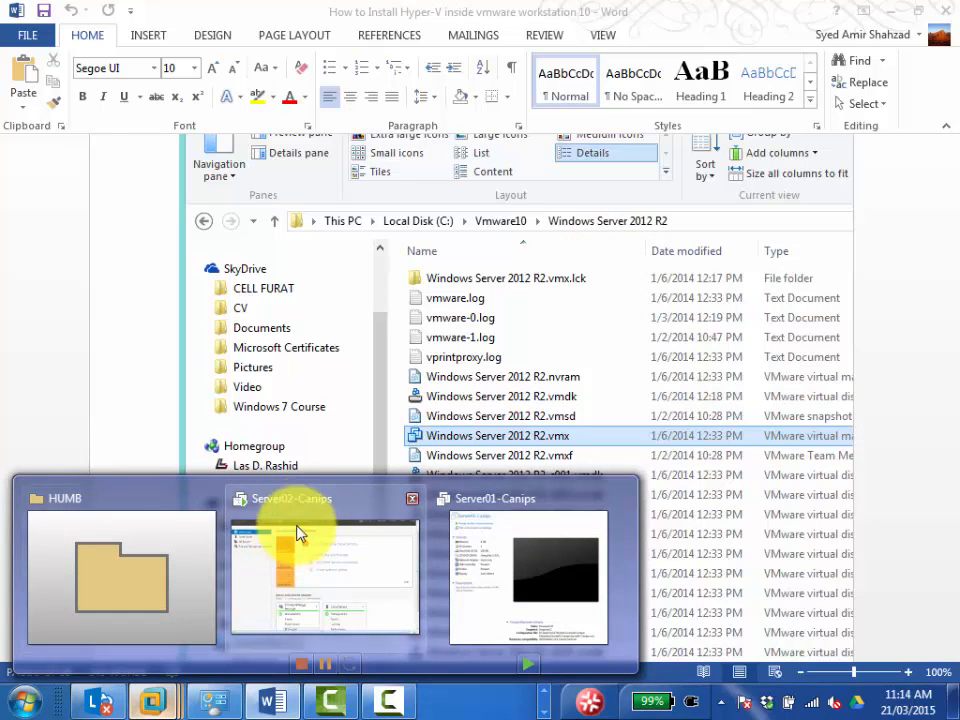
pyautogui.click(469, 500)
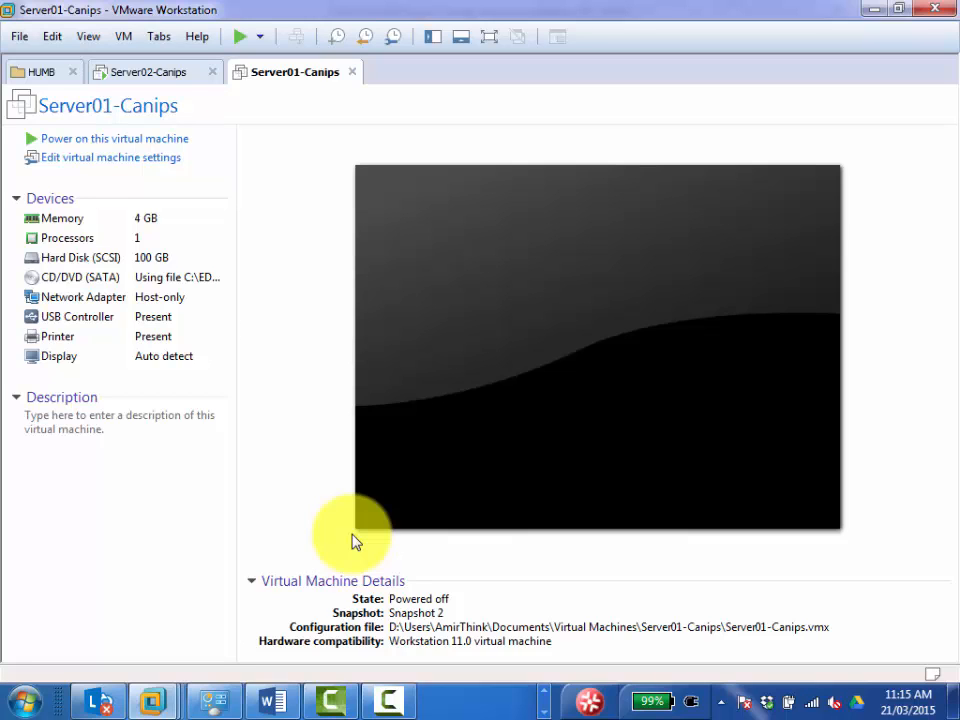
pyautogui.click(152, 692)
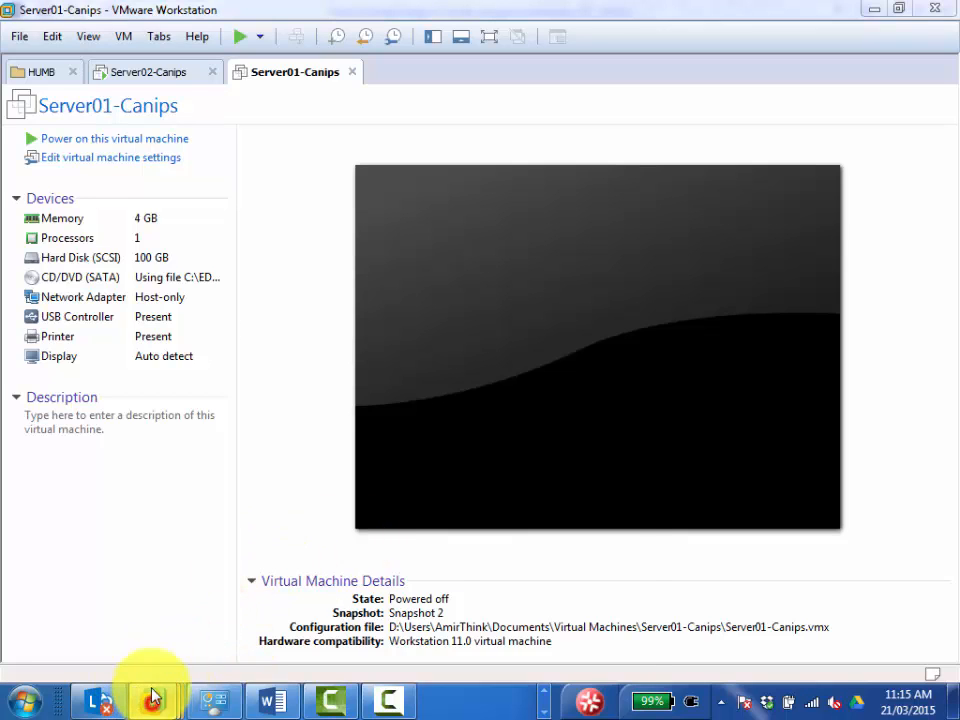
pyautogui.click(495, 508)
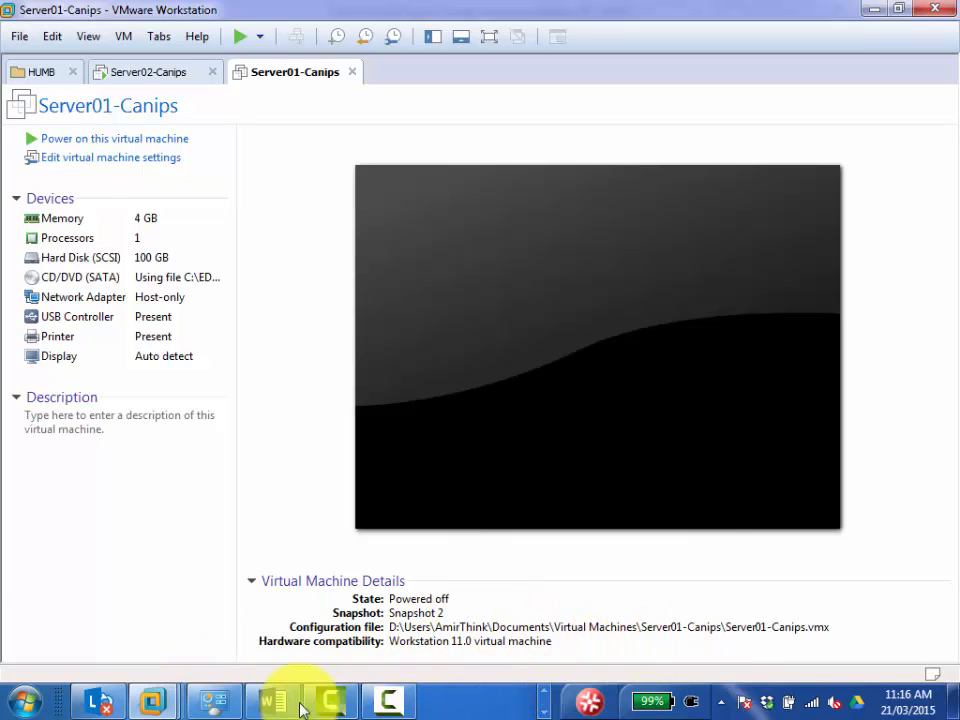
# Switch to File Explorer and look through the Windows7_OS (C:) drive and its EDU folder.
pyautogui.click(216, 700)
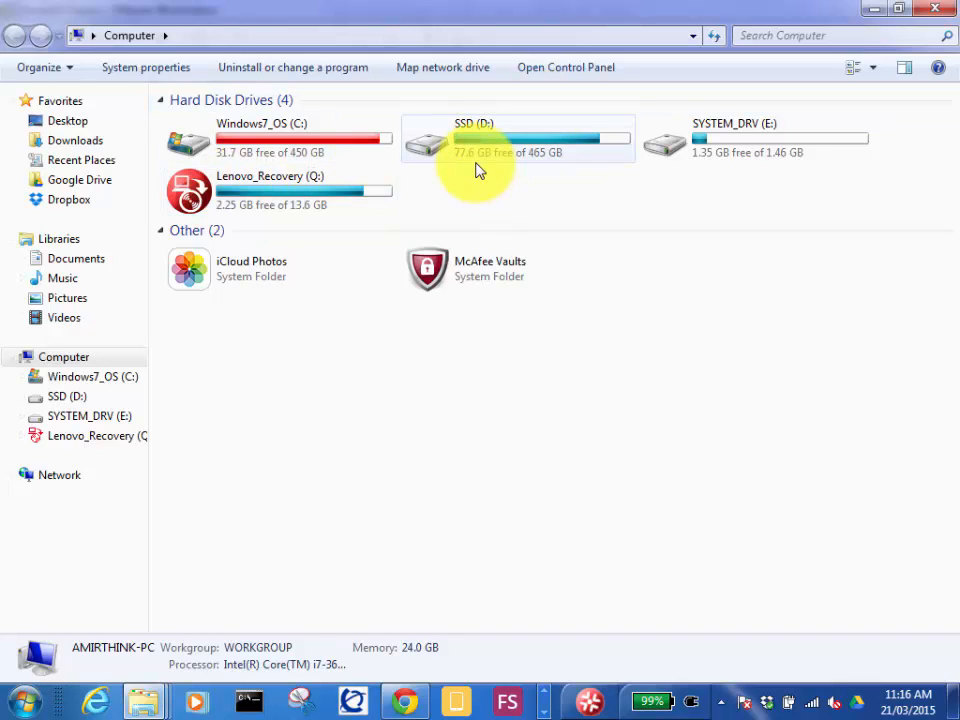
pyautogui.click(265, 142)
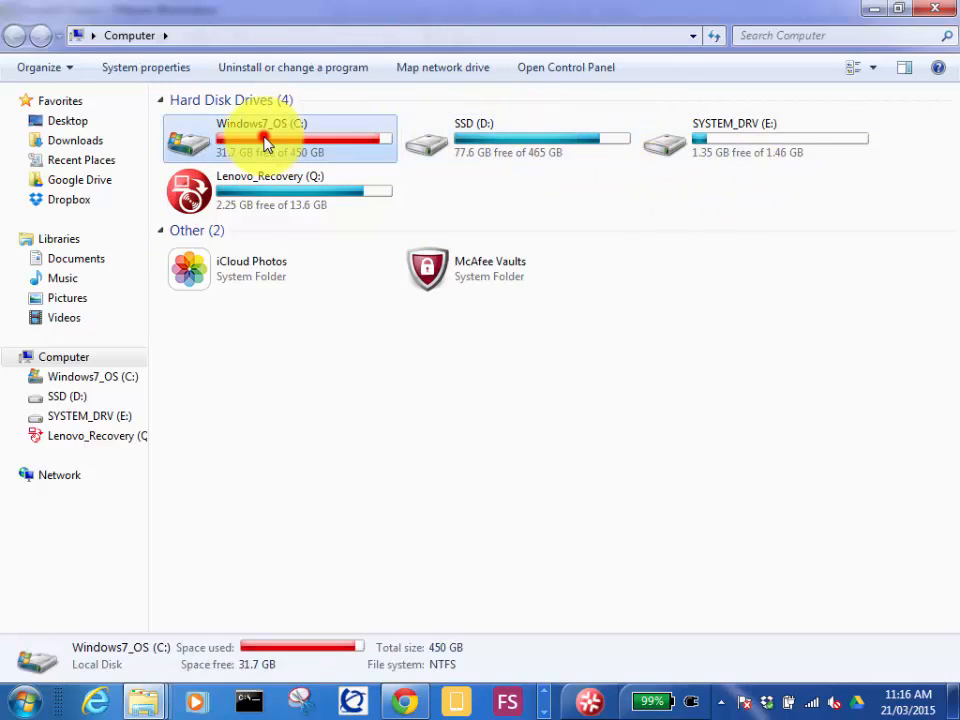
pyautogui.doubleClick(265, 142)
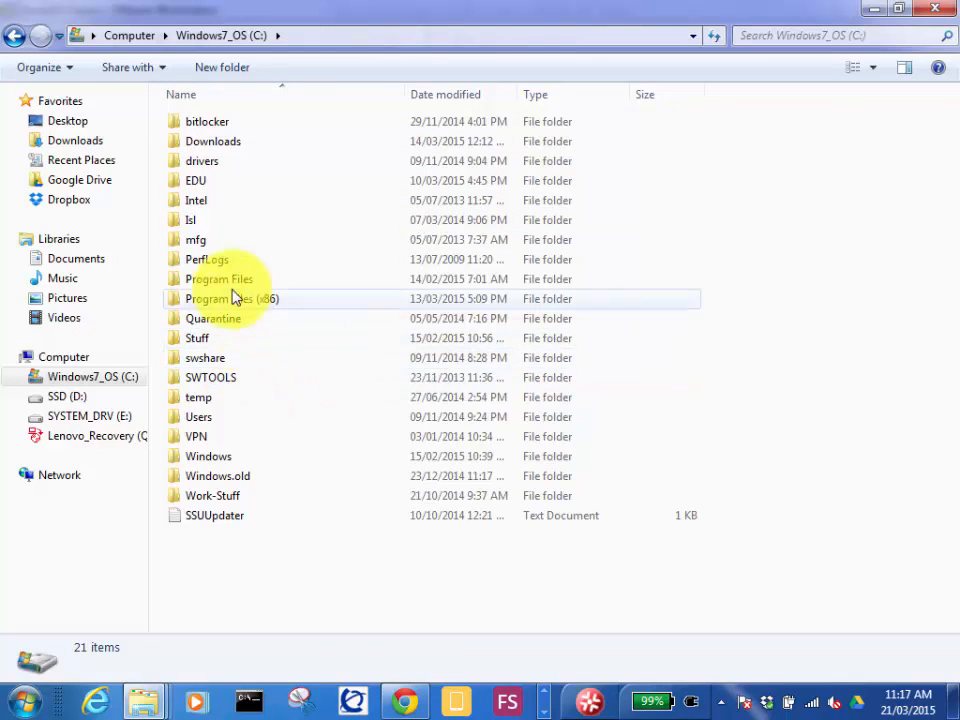
pyautogui.doubleClick(199, 183)
pyautogui.click(196, 38)
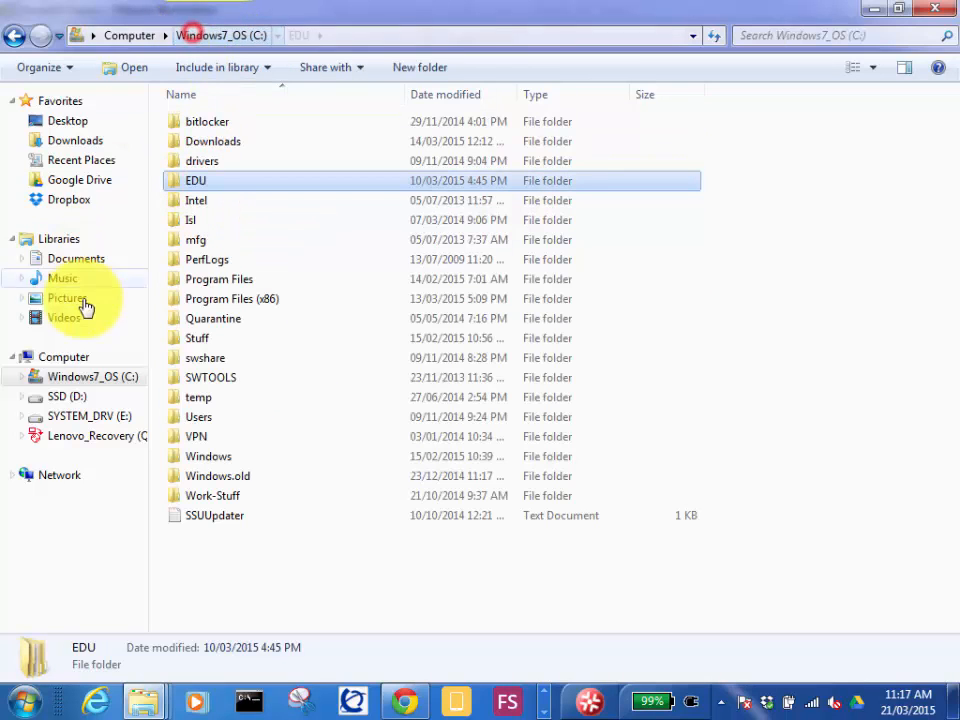
# Browse on SSD (D:) to the Virtual Machines folder inside the user profile's Documents folder.
pyautogui.click(72, 398)
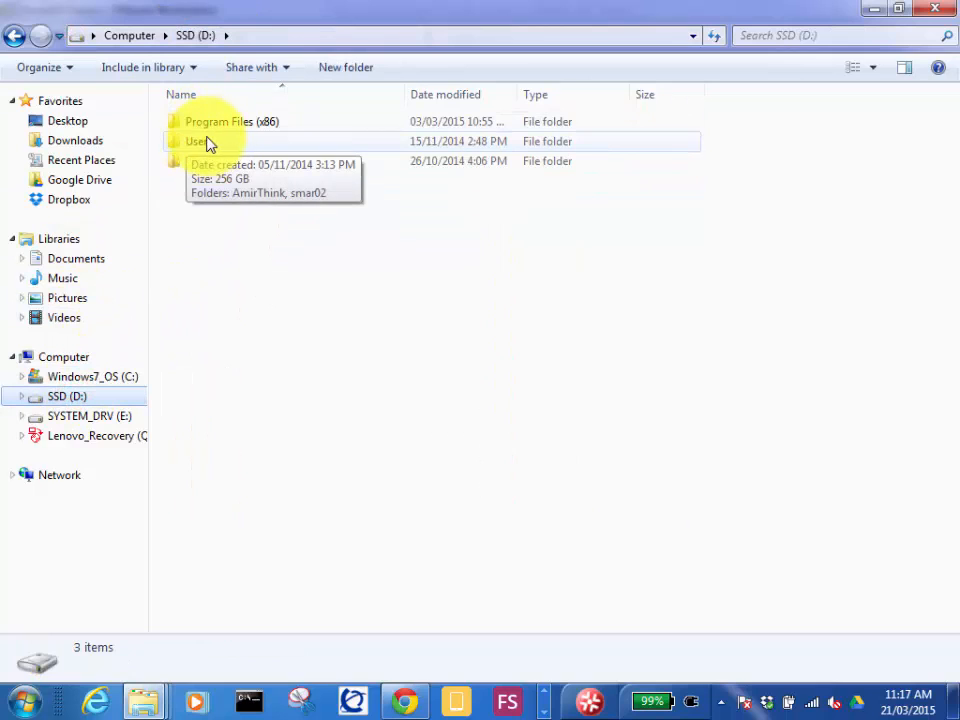
pyautogui.doubleClick(208, 145)
pyautogui.doubleClick(230, 128)
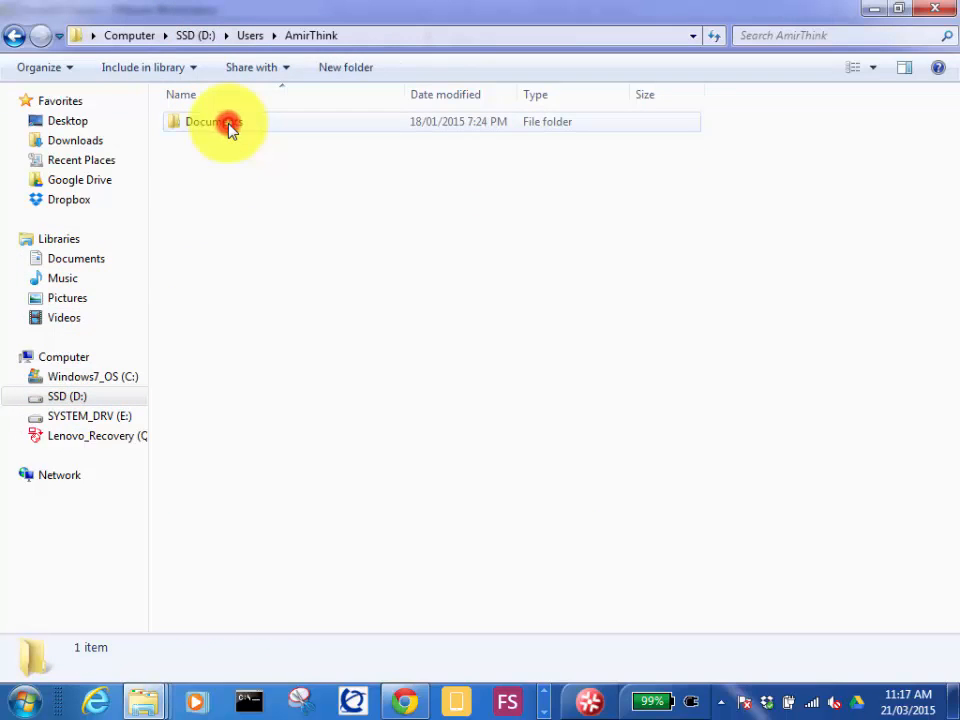
pyautogui.doubleClick(227, 126)
pyautogui.doubleClick(228, 141)
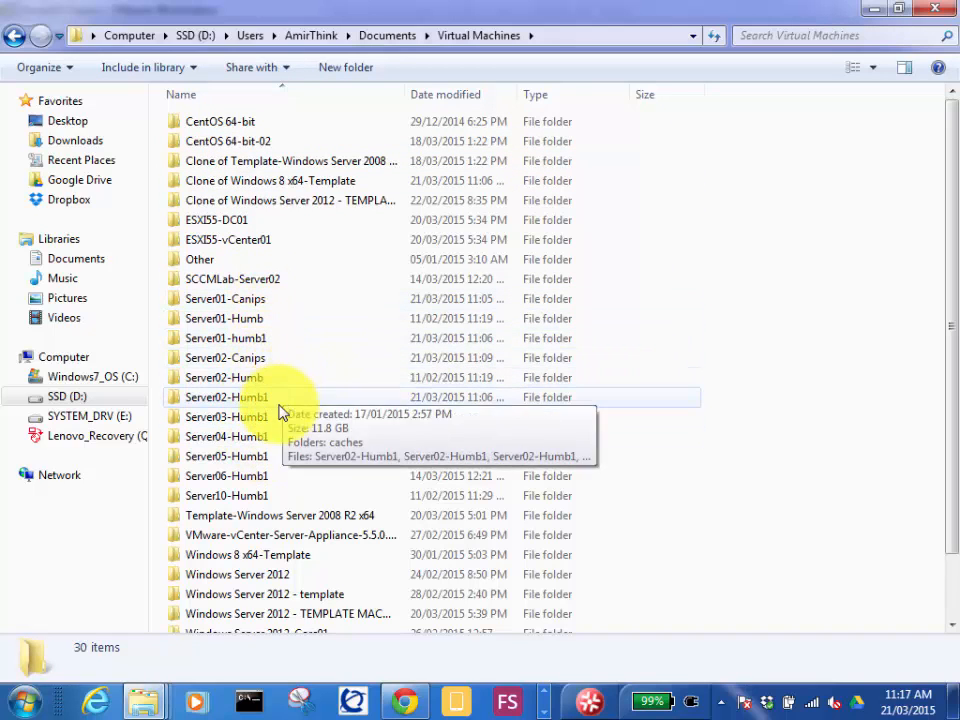
pyautogui.click(246, 378)
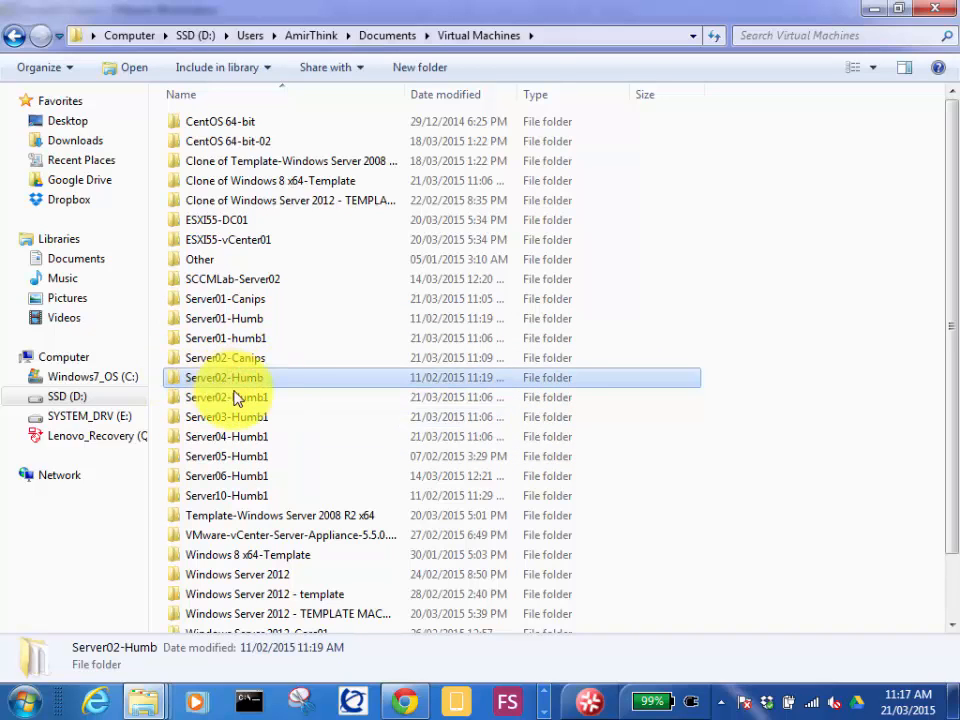
# Check the configuration file path of Server01-Canips in VMware Workstation, and return to File Explorer.
pyautogui.click(545, 690)
pyautogui.moveTo(155, 703)
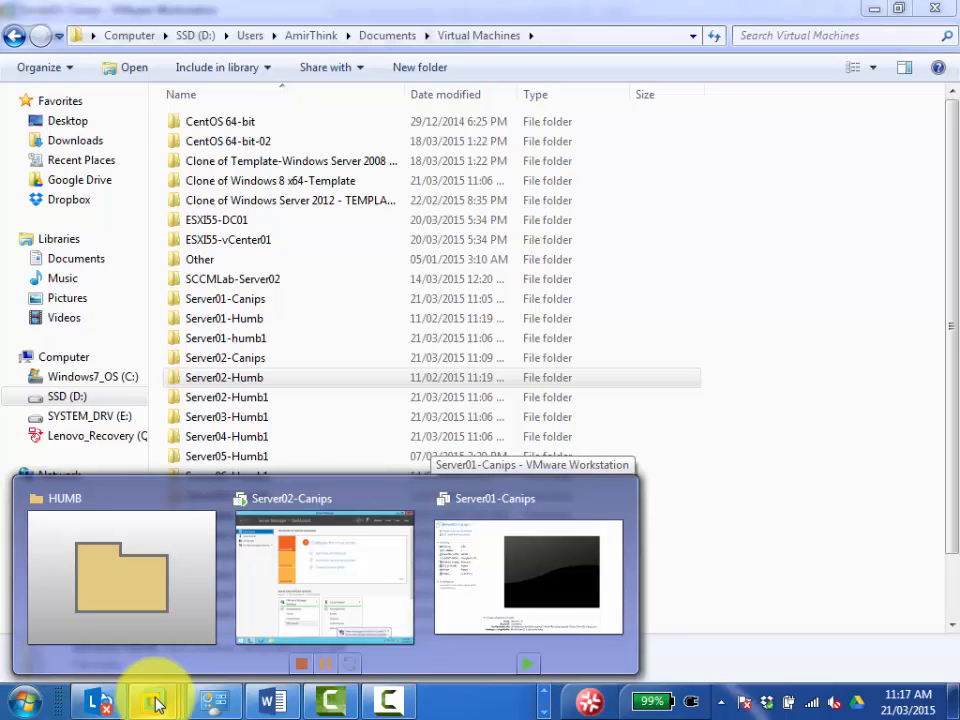
pyautogui.click(467, 571)
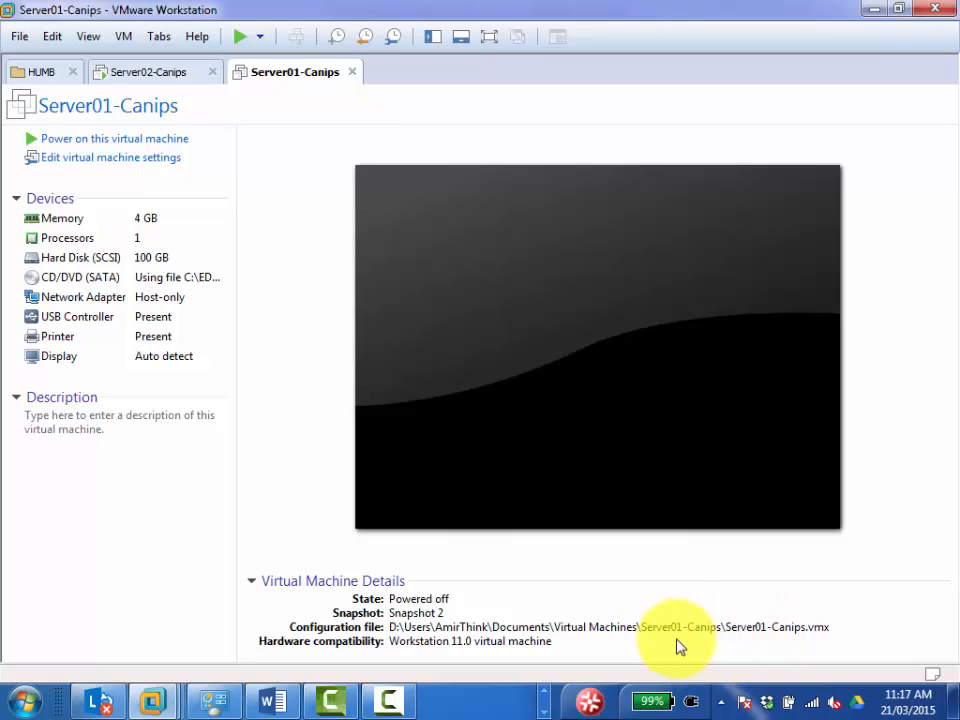
pyautogui.click(873, 9)
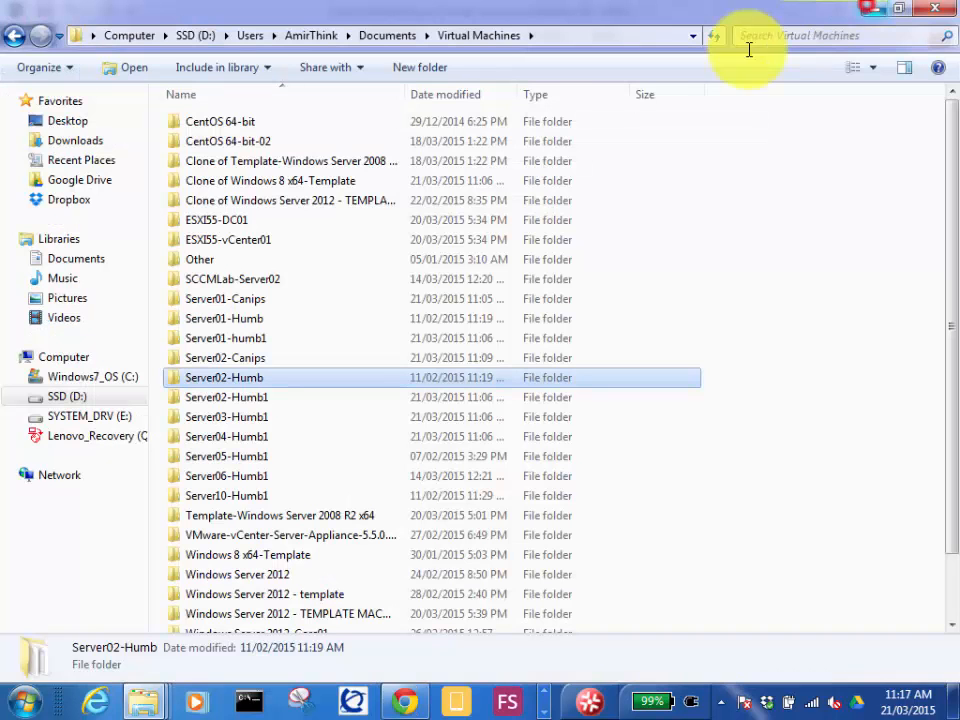
# Look in the Server01-Canips folder for the virtual machine configuration file with full file types shown, and return to Virtual Machines.
pyautogui.click(265, 303)
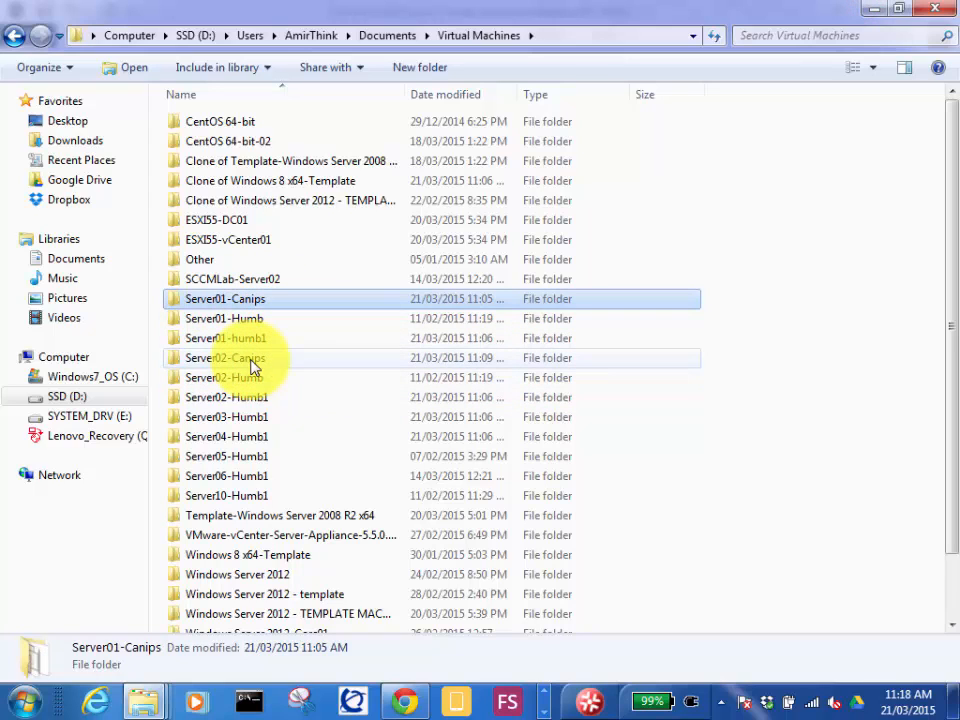
pyautogui.doubleClick(262, 300)
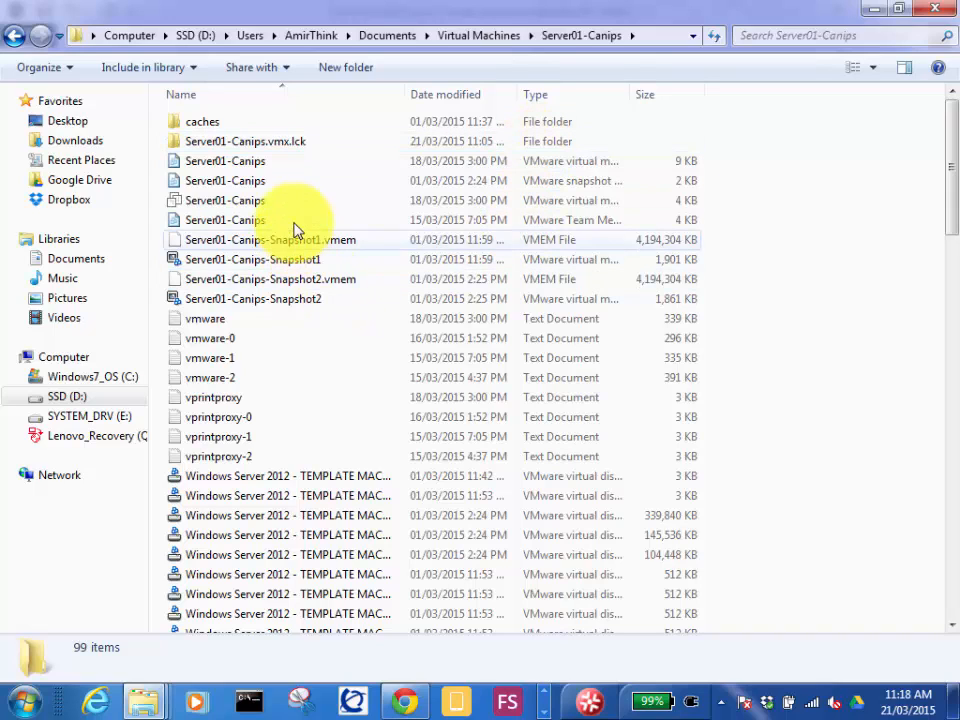
pyautogui.moveTo(270, 200)
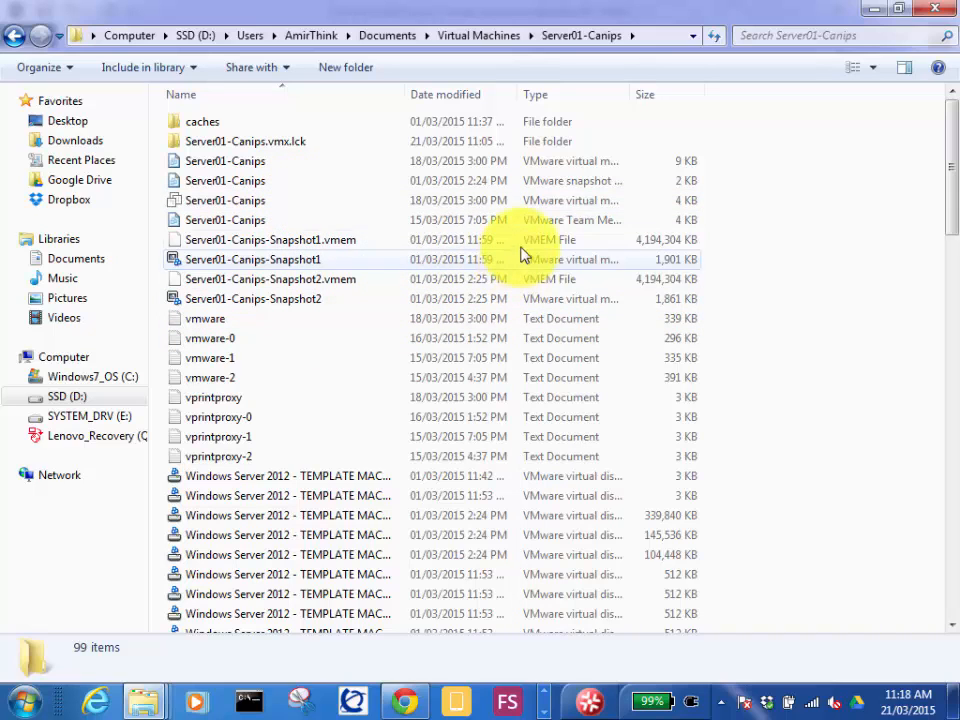
pyautogui.doubleClick(632, 94)
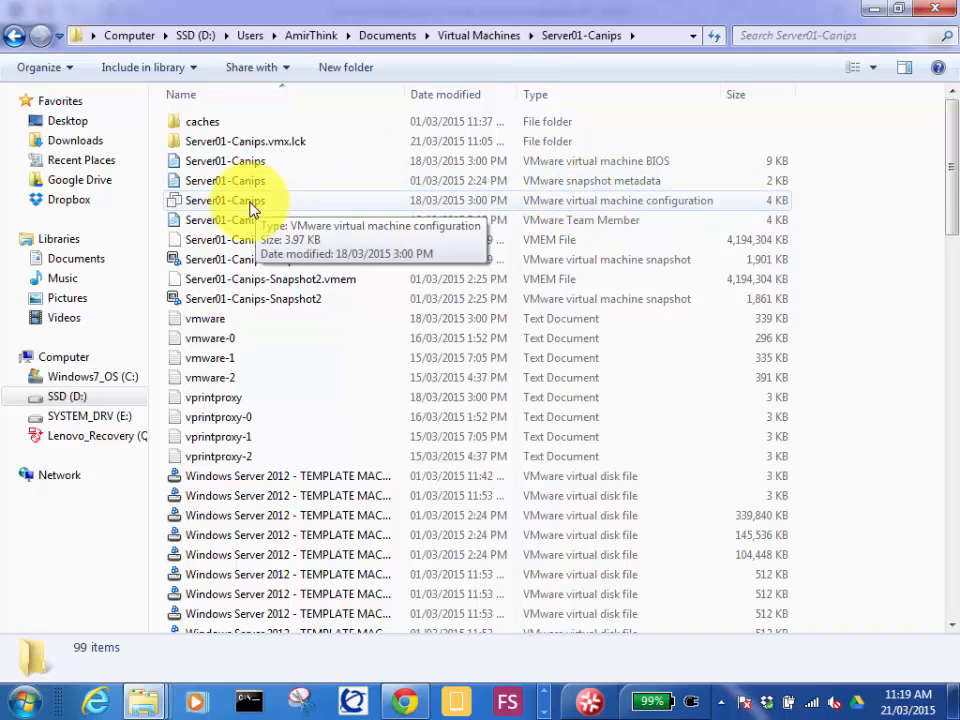
pyautogui.click(481, 38)
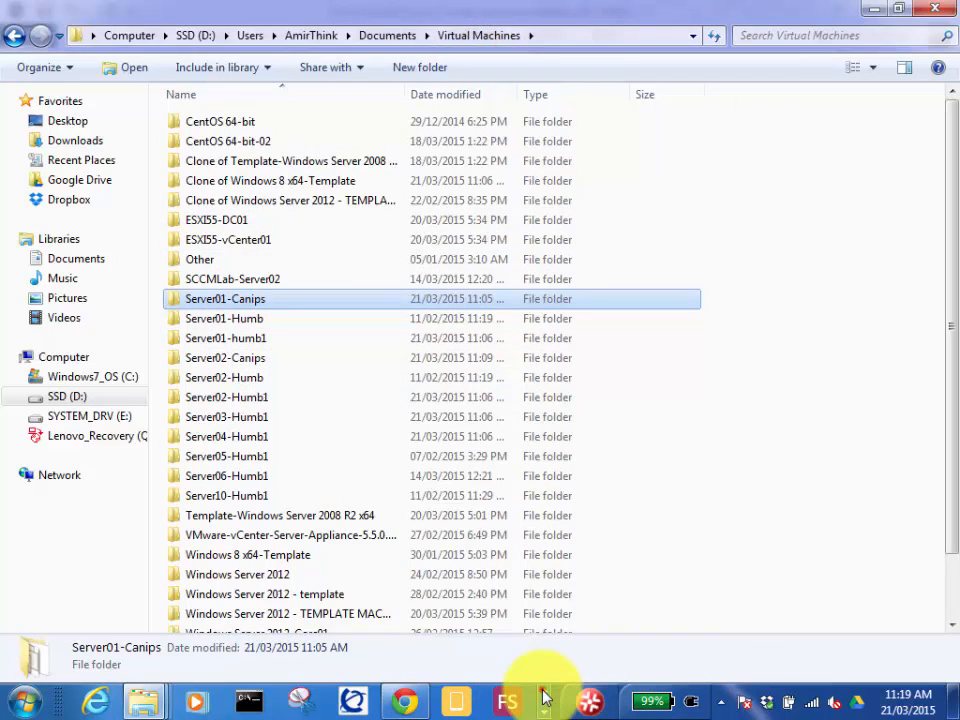
# Switch to VMware Workstation, close the Server01-Canips virtual machine and shut down the Server02-Canips guest.
pyautogui.click(544, 708)
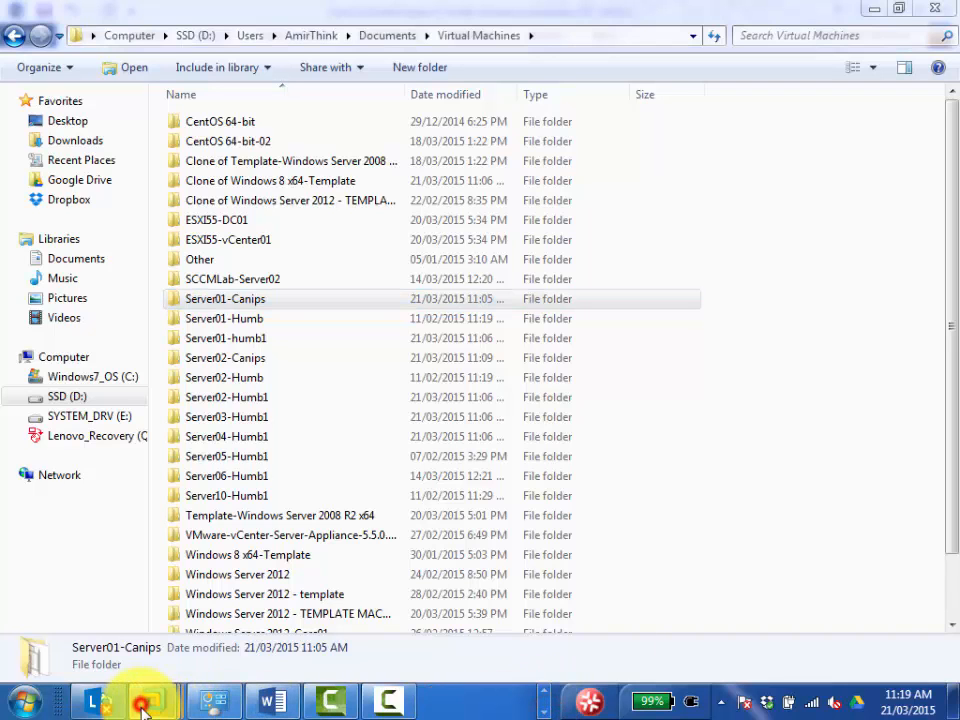
pyautogui.moveTo(148, 703)
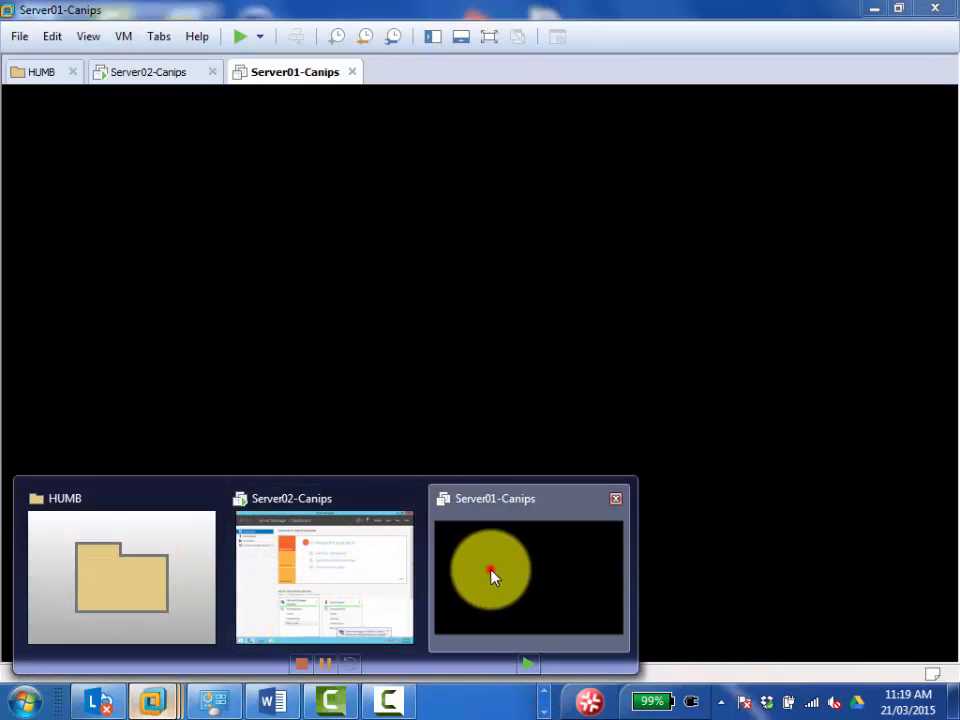
pyautogui.click(491, 572)
pyautogui.click(352, 72)
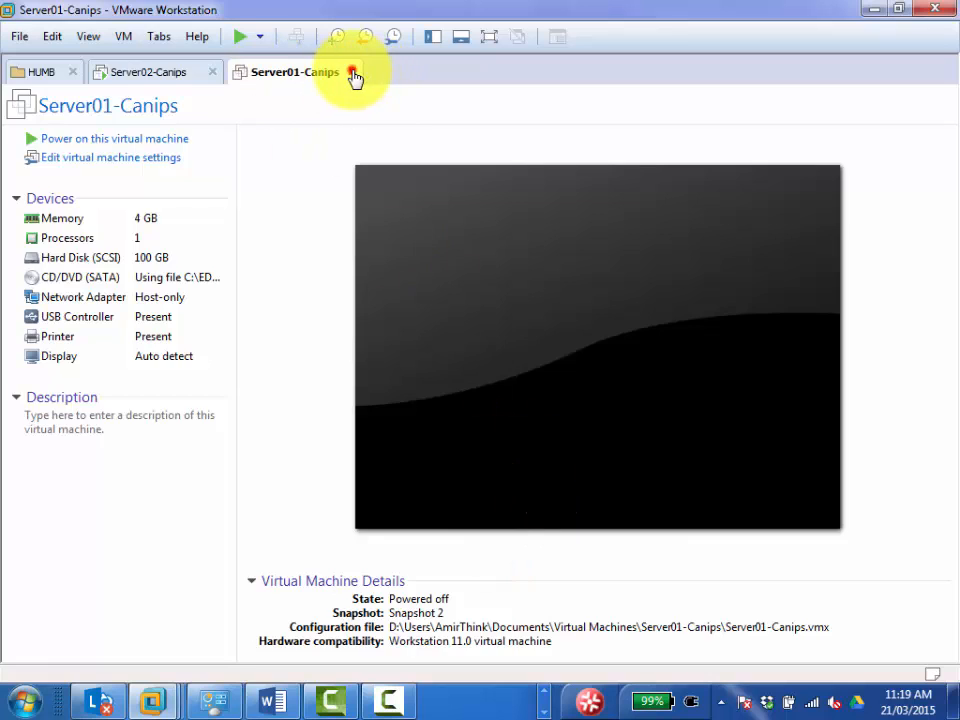
pyautogui.rightClick(158, 74)
pyautogui.moveTo(240, 115)
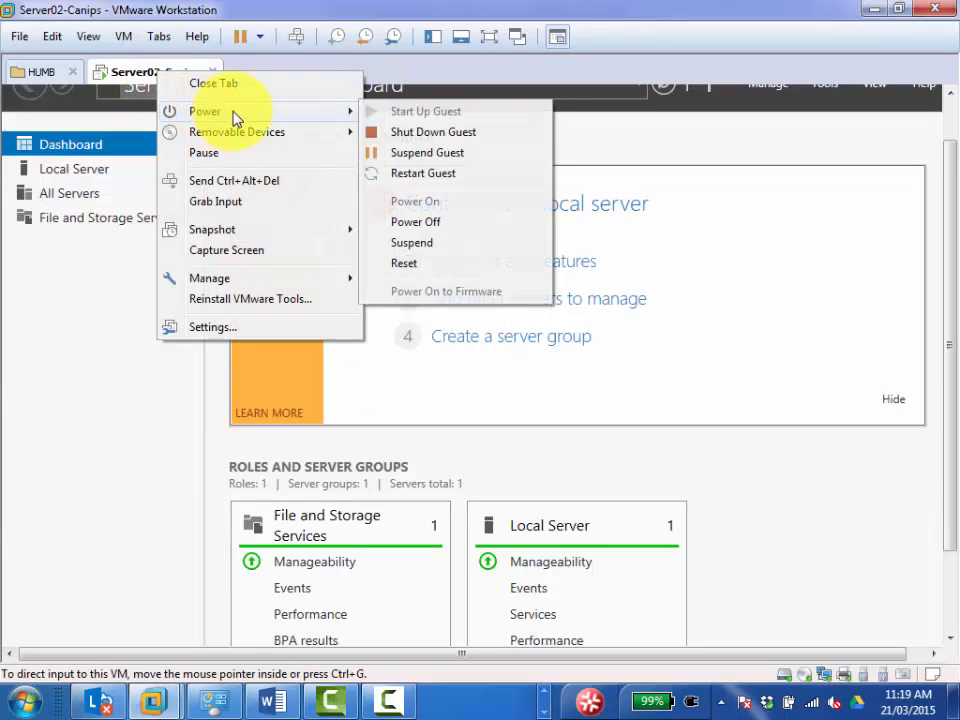
pyautogui.click(418, 131)
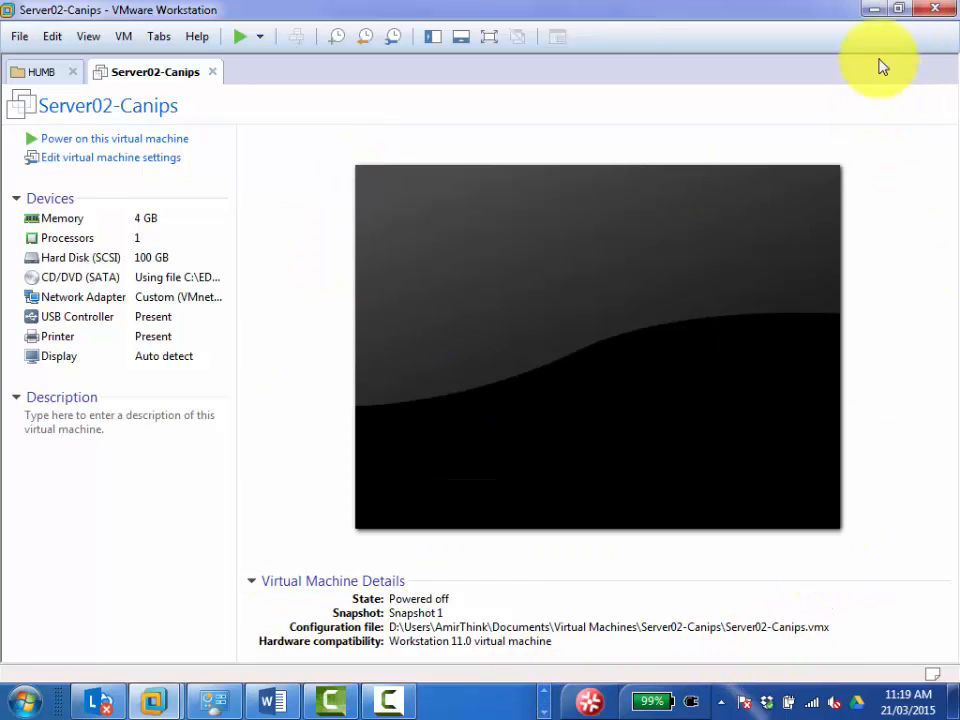
# Return to File Explorer and select the VMware virtual machine configuration file in the Server02-Canips folder, widening the Type column.
pyautogui.click(870, 12)
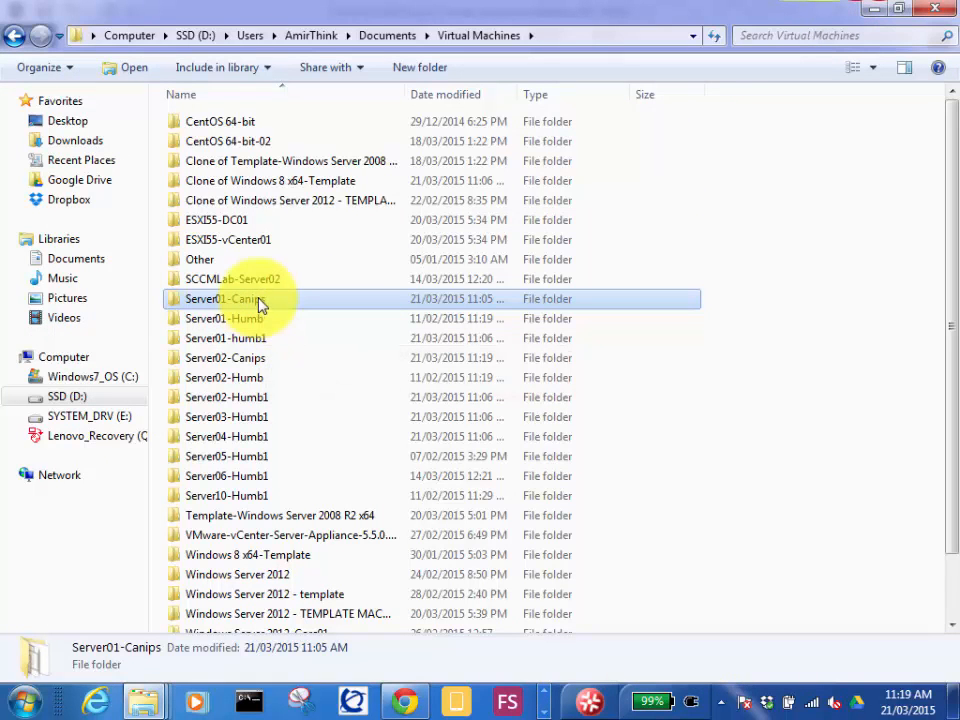
pyautogui.doubleClick(253, 360)
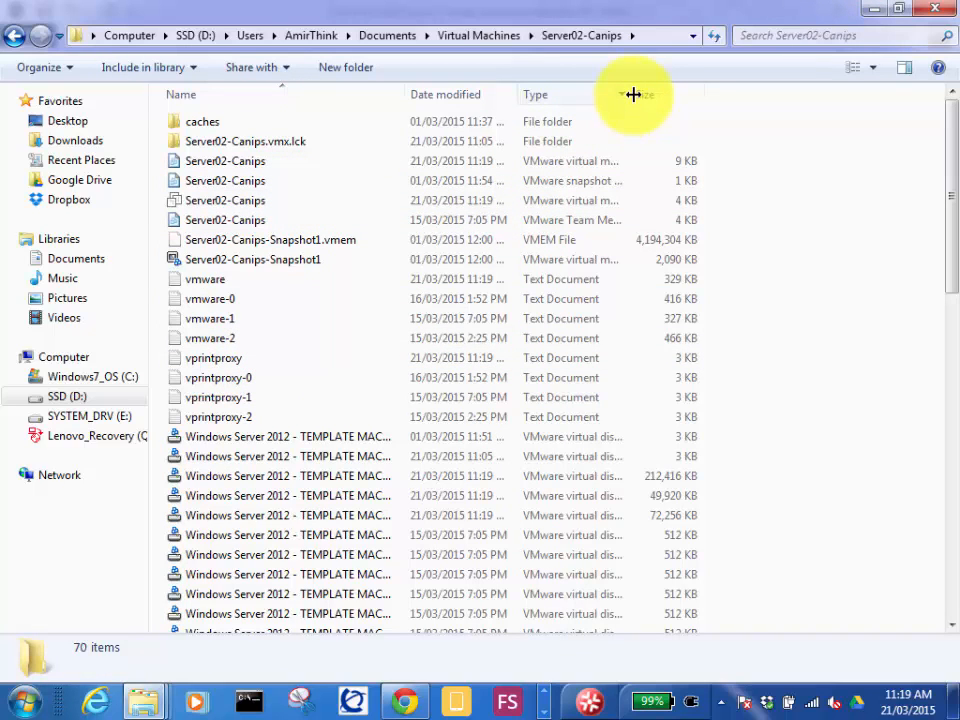
pyautogui.moveTo(640, 95); pyautogui.dragTo(740, 97)
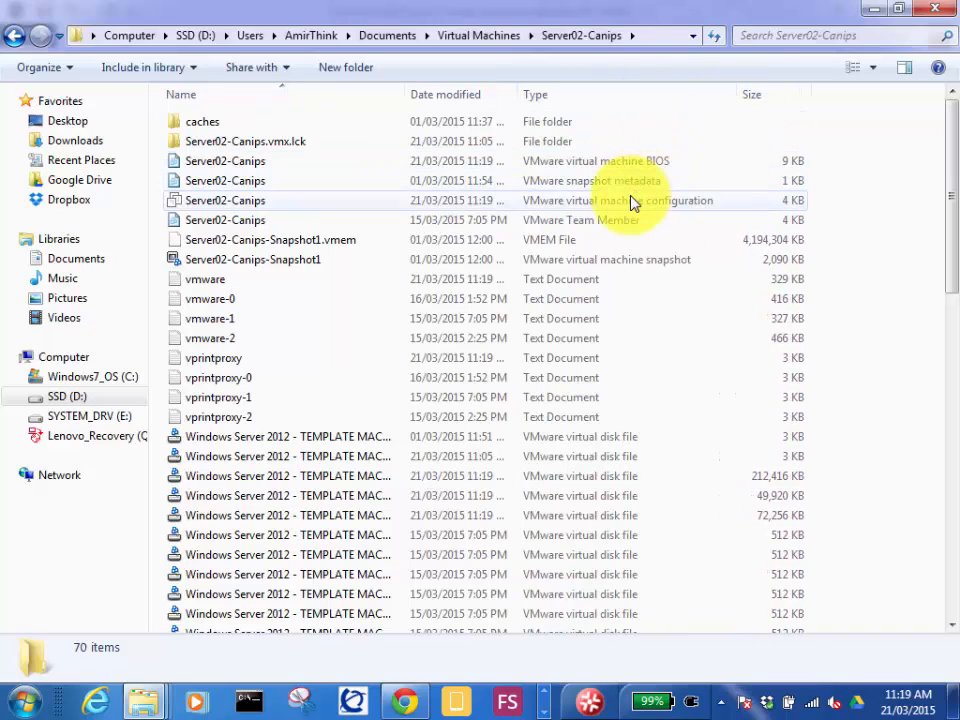
pyautogui.click(634, 201)
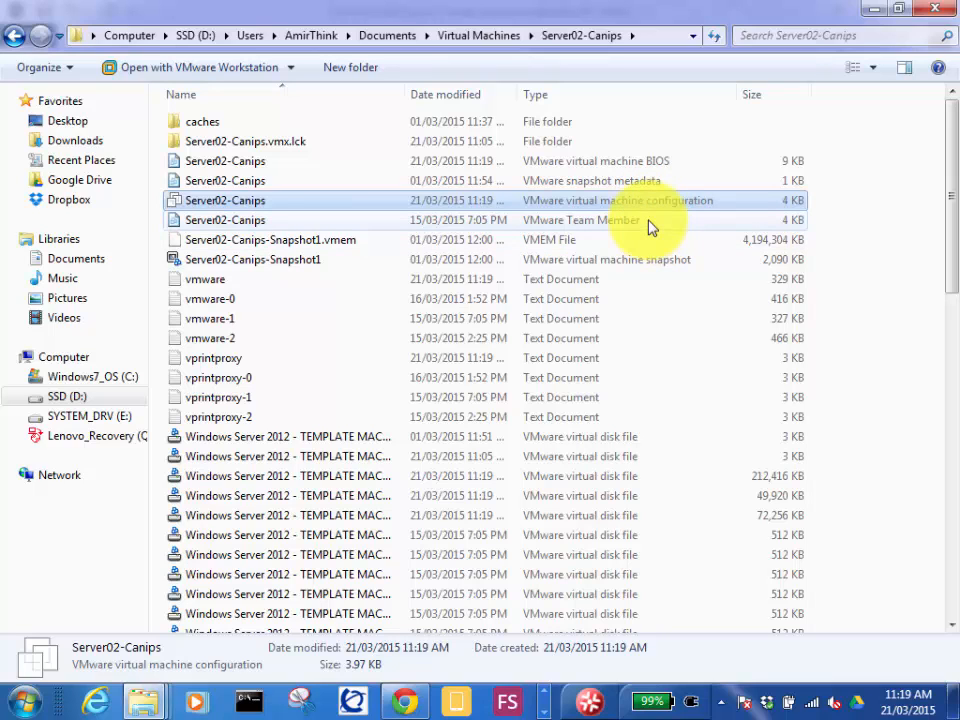
pyautogui.rightClick(540, 206)
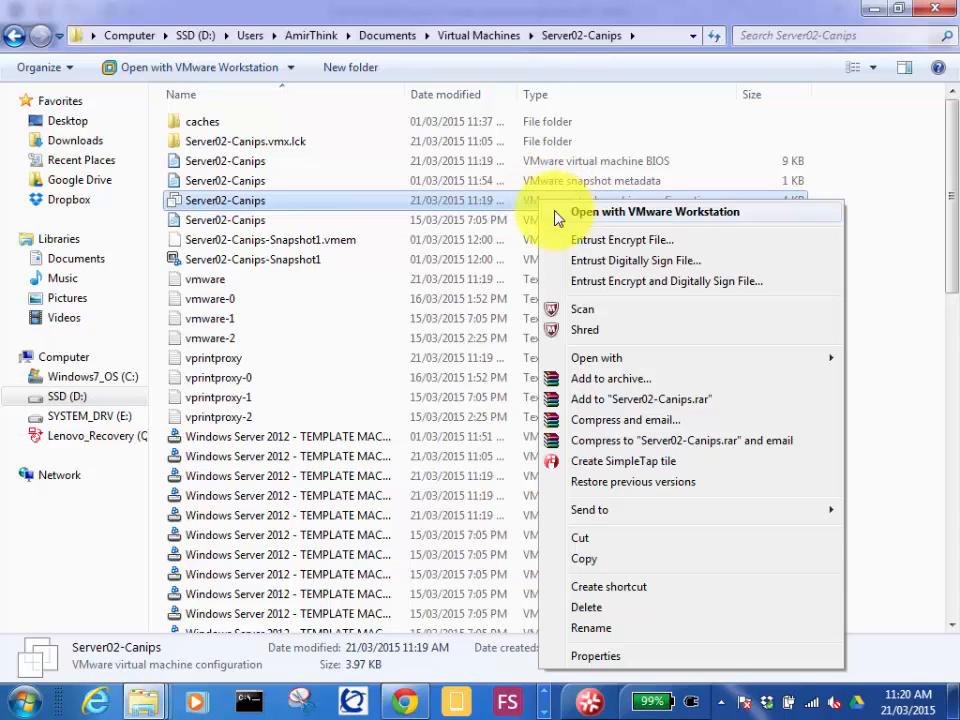
pyautogui.click(503, 202)
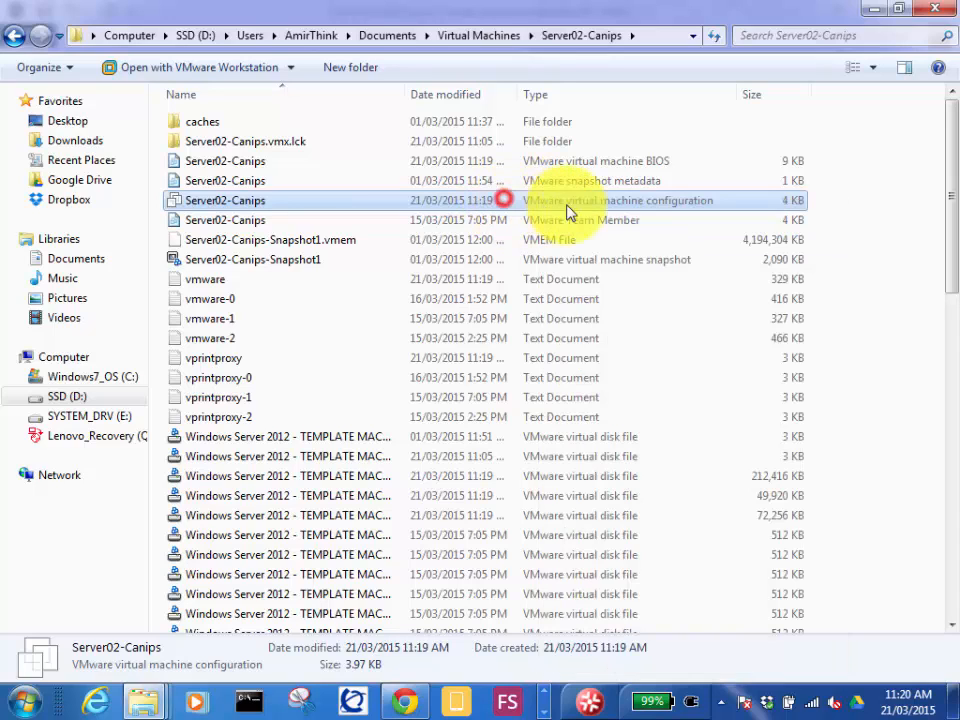
pyautogui.rightClick(623, 205)
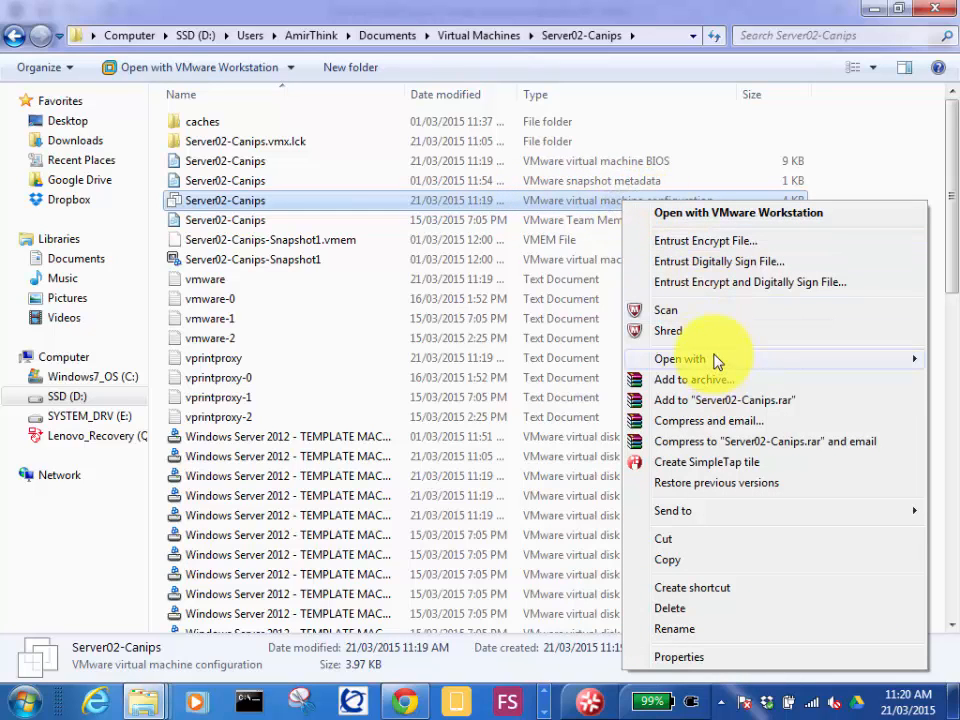
pyautogui.moveTo(717, 362)
pyautogui.click(488, 414)
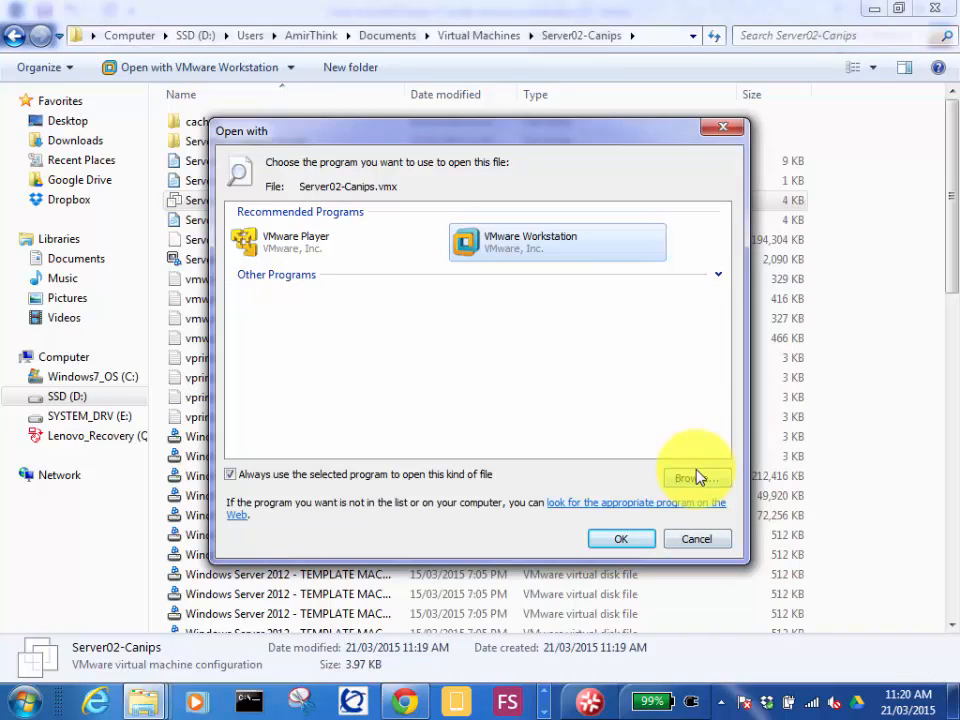
pyautogui.click(698, 480)
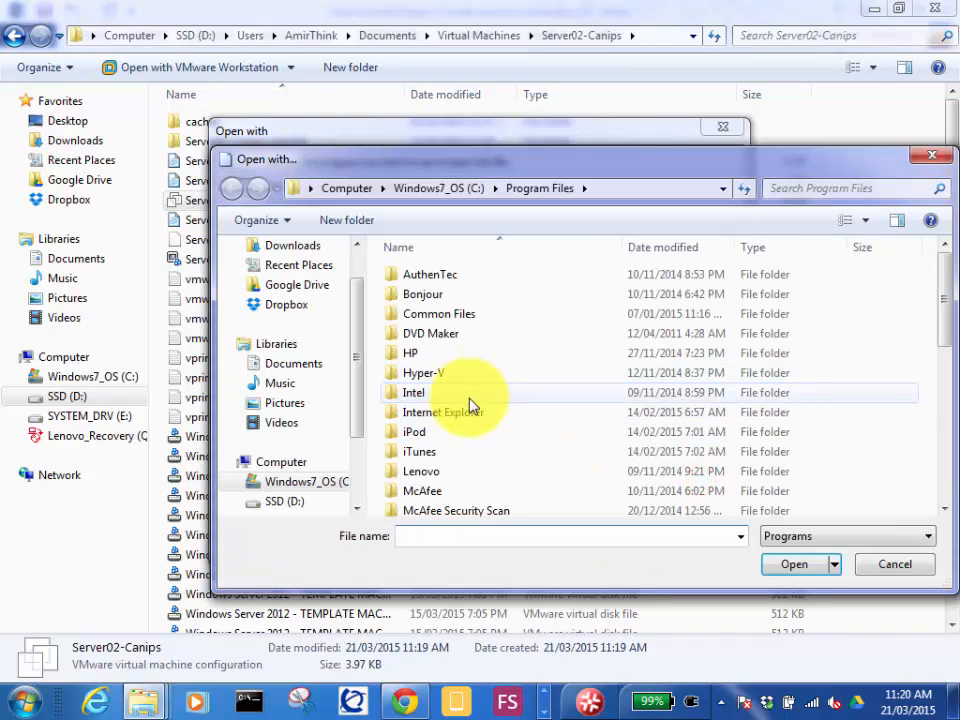
pyautogui.click(465, 395)
pyautogui.press('n')
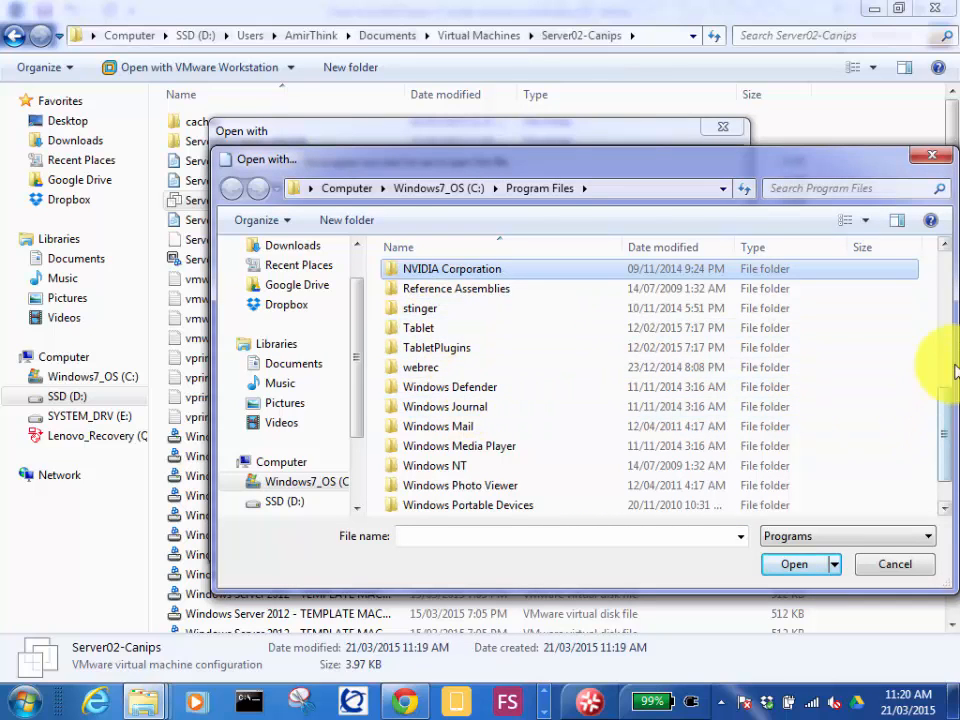
pyautogui.moveTo(940, 420); pyautogui.dragTo(887, 572)
pyautogui.click(889, 568)
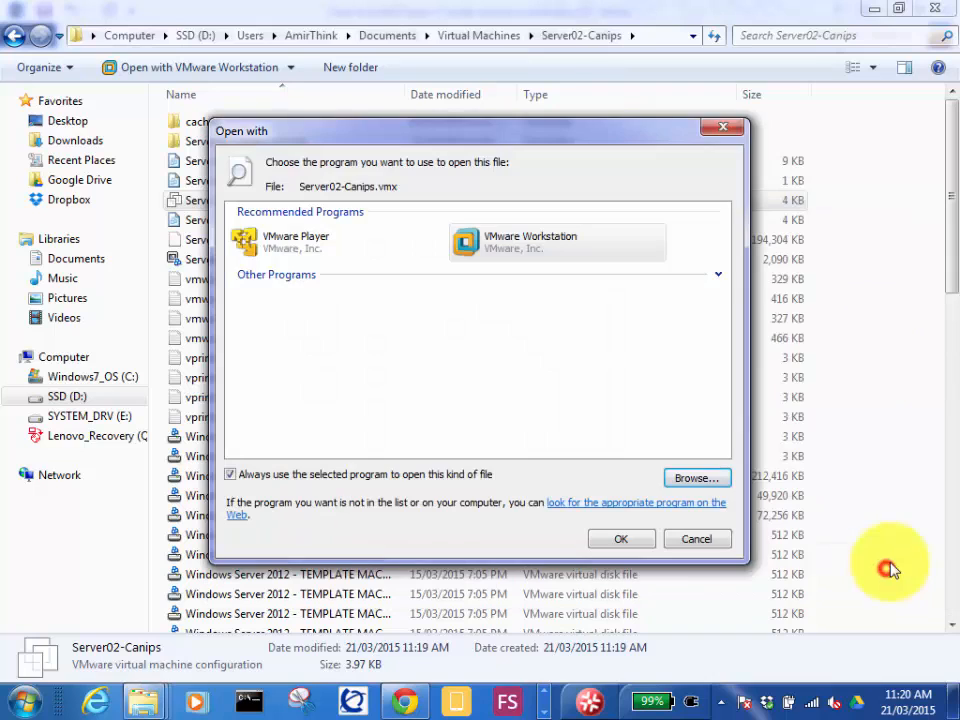
pyautogui.click(229, 474)
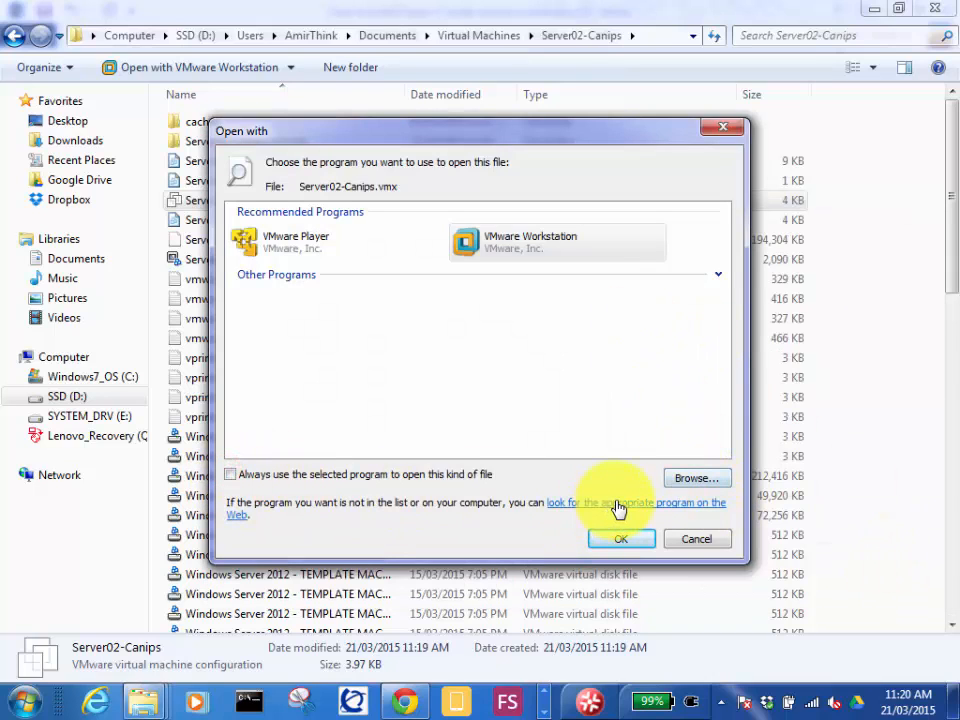
pyautogui.click(697, 479)
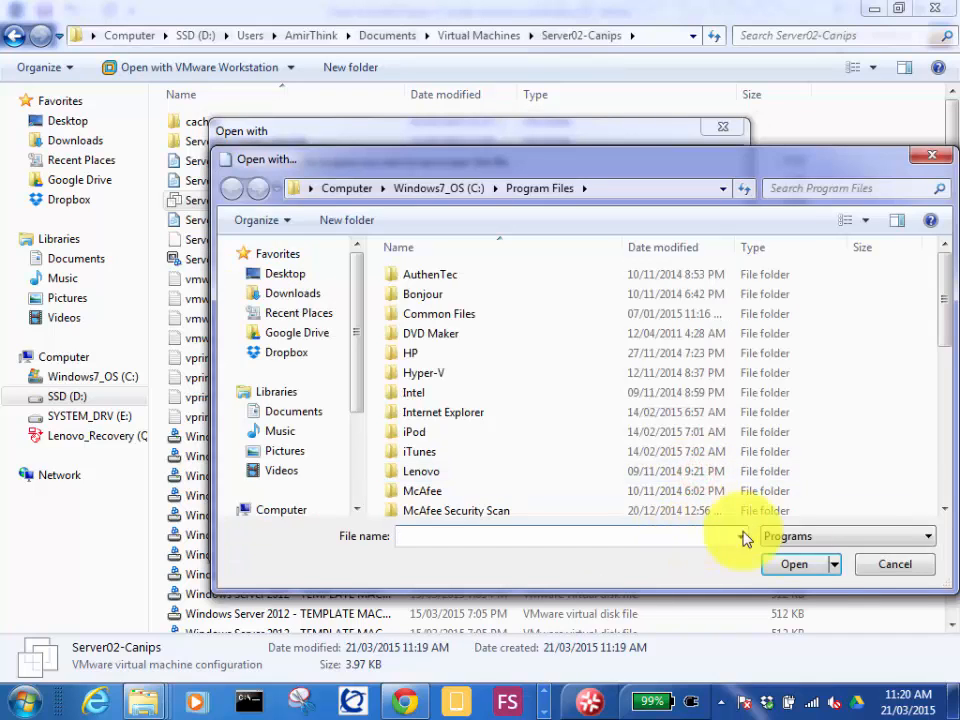
pyautogui.click(893, 566)
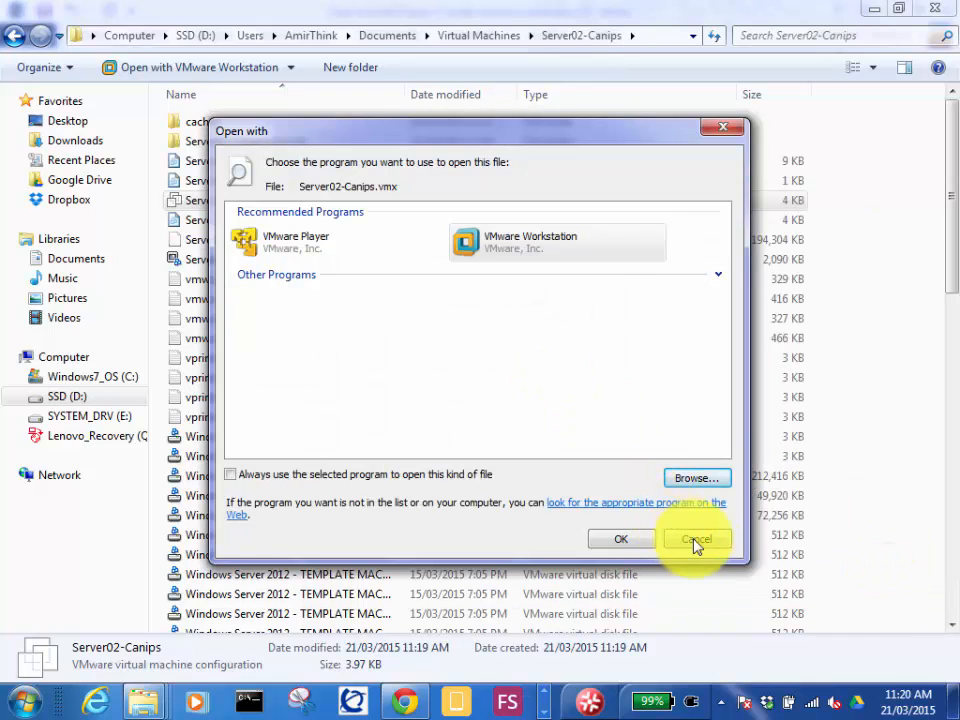
pyautogui.click(697, 540)
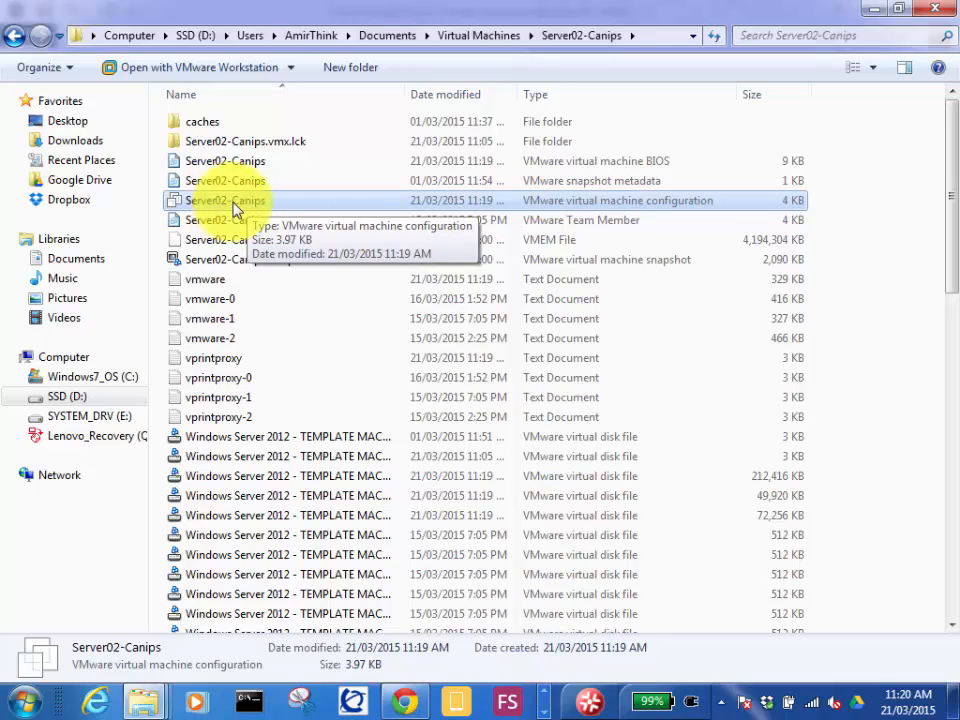
# Open the Server02-Canips.vmx file with its default program, VMware Workstation, and return to File Explorer.
pyautogui.doubleClick(222, 201)
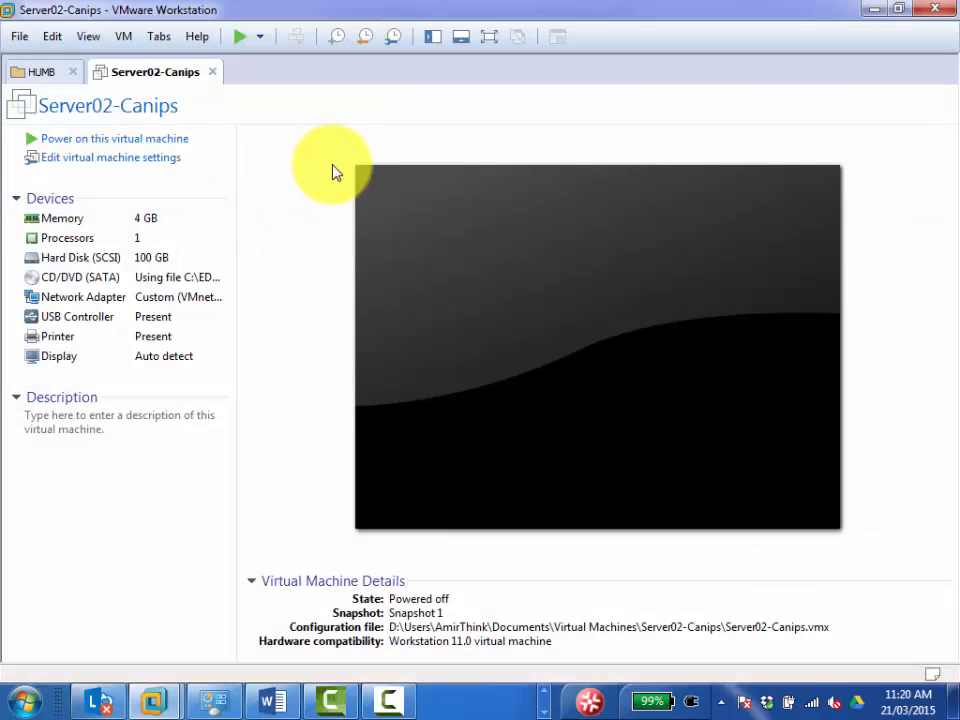
pyautogui.click(872, 10)
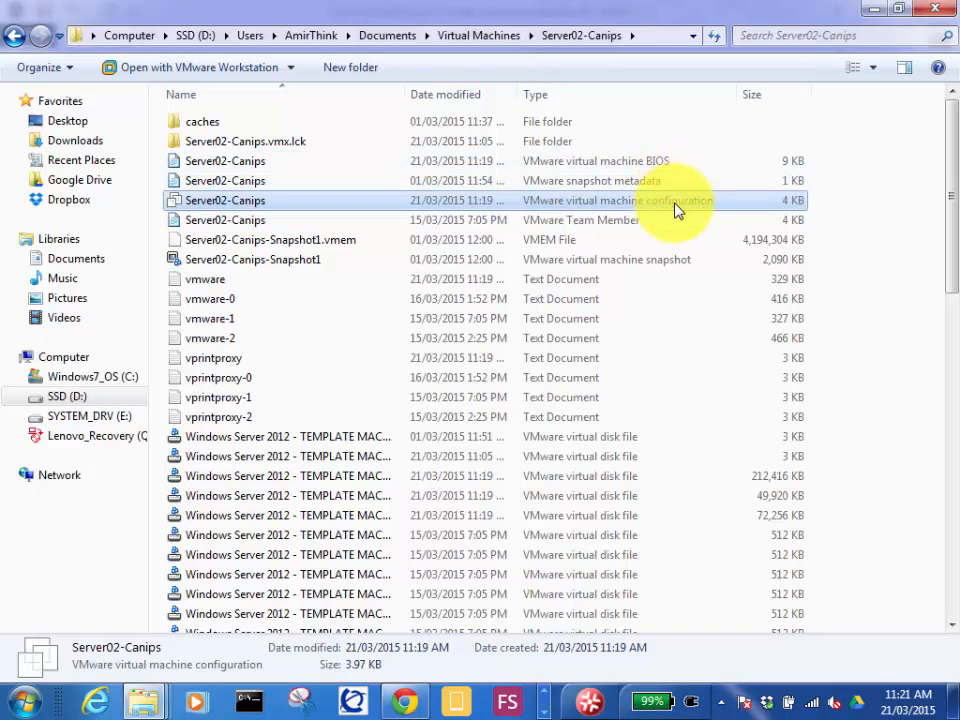
# Choose another program for opening Server02-Canips.vmx, turn off always using the selected program for this file type, and start browsing for one.
pyautogui.rightClick(262, 202)
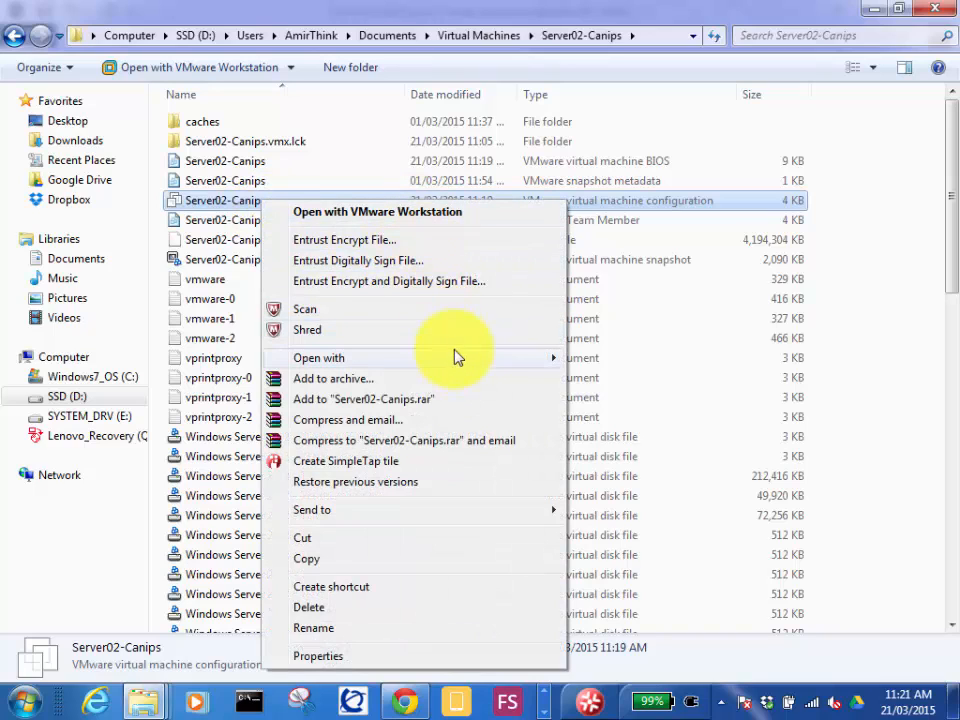
pyautogui.moveTo(460, 360)
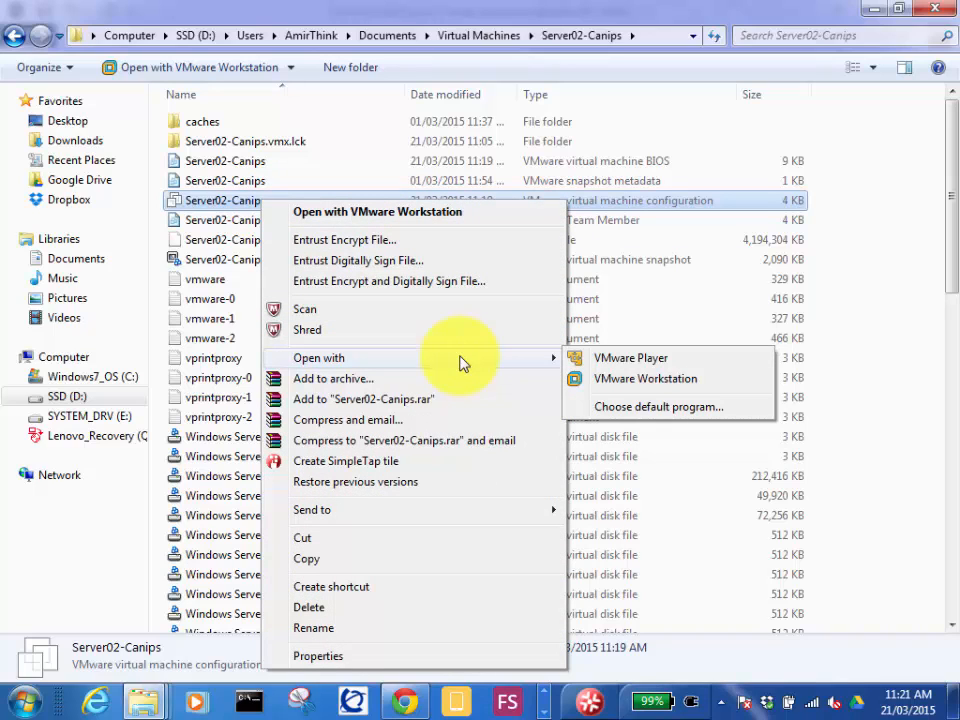
pyautogui.click(636, 410)
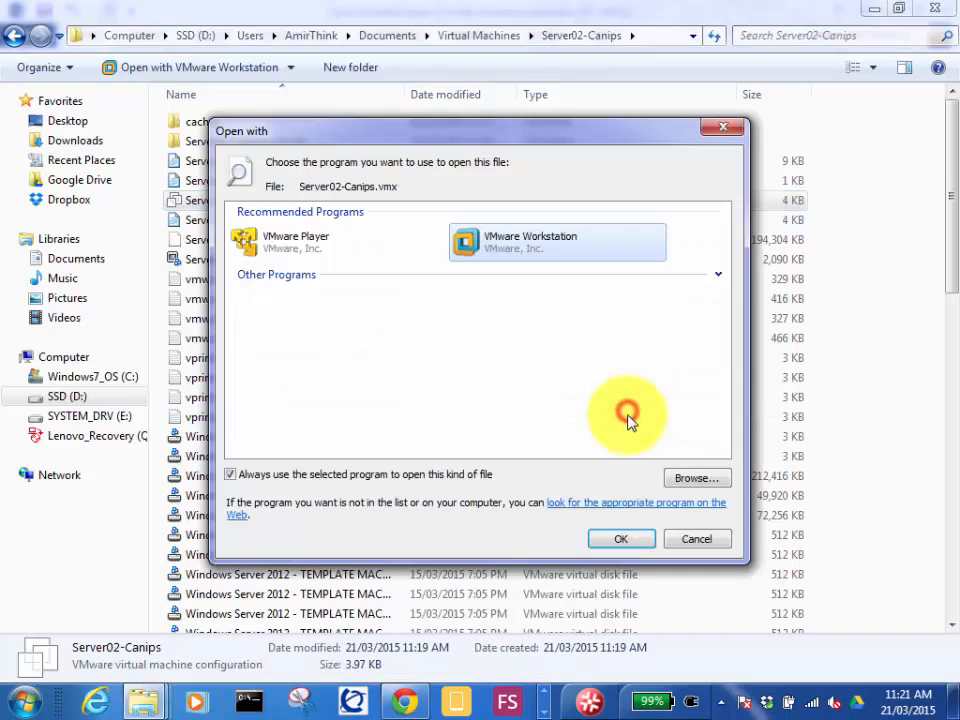
pyautogui.click(279, 478)
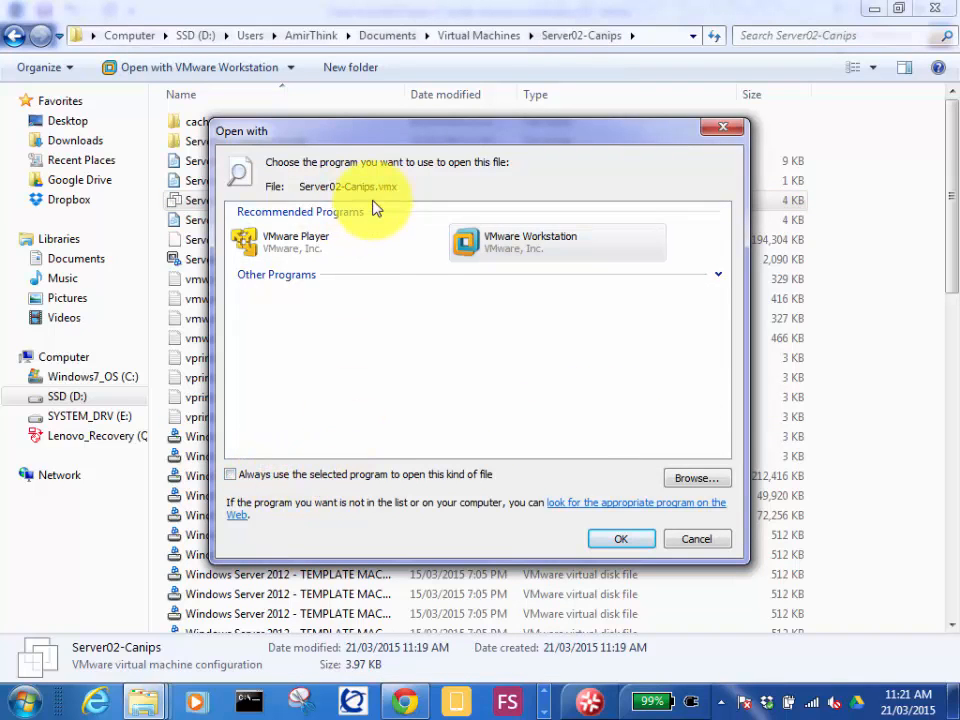
pyautogui.click(700, 479)
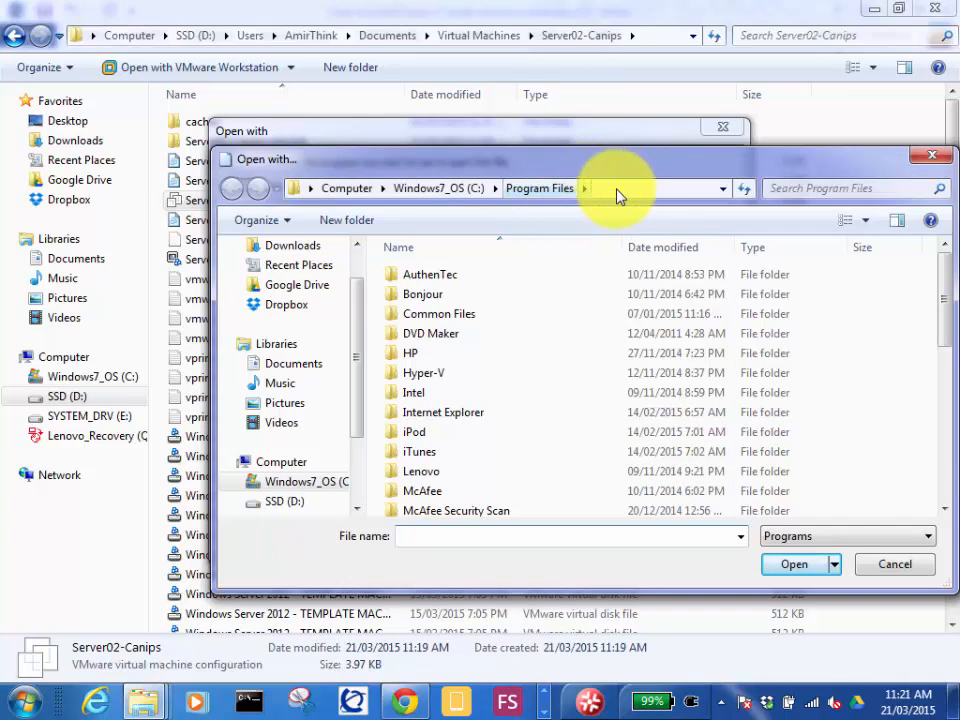
# Look through the Program Files and Program Files (x86) folders on the C: drive for a text editor.
pyautogui.moveTo(943, 279)
pyautogui.mouseDown()
pyautogui.moveTo(943, 525)
pyautogui.moveTo(952, 285)
pyautogui.mouseUp()
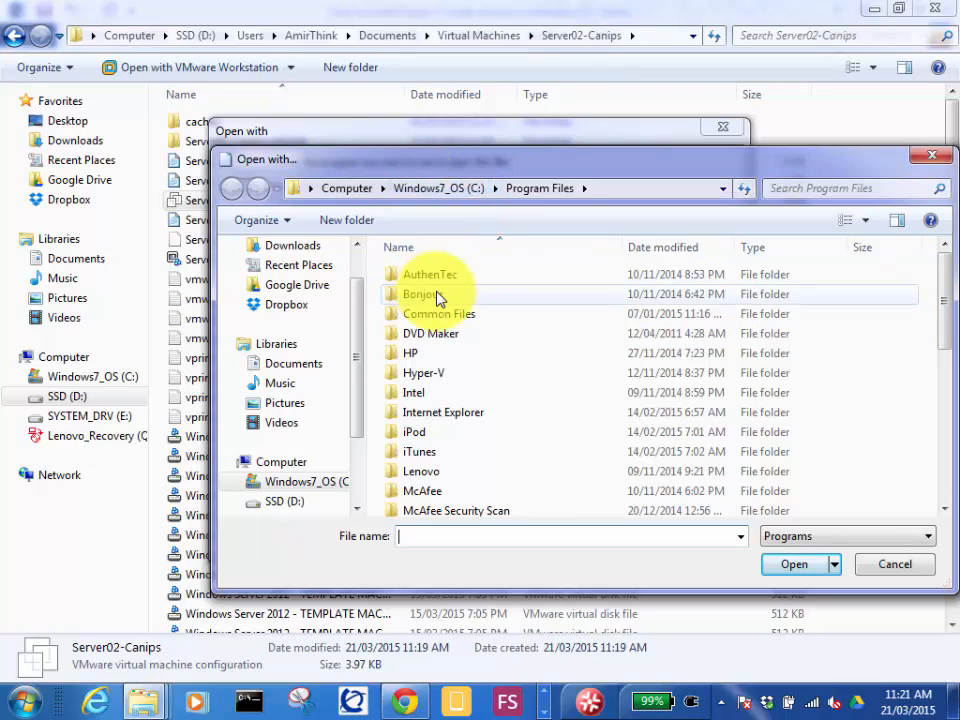
pyautogui.click(429, 186)
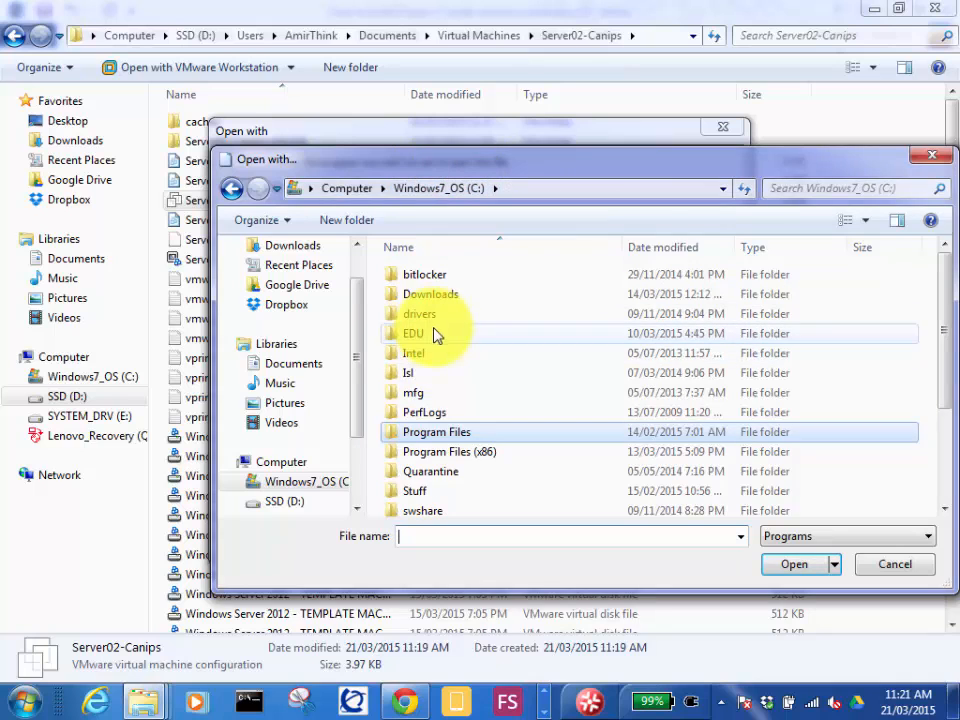
pyautogui.doubleClick(447, 457)
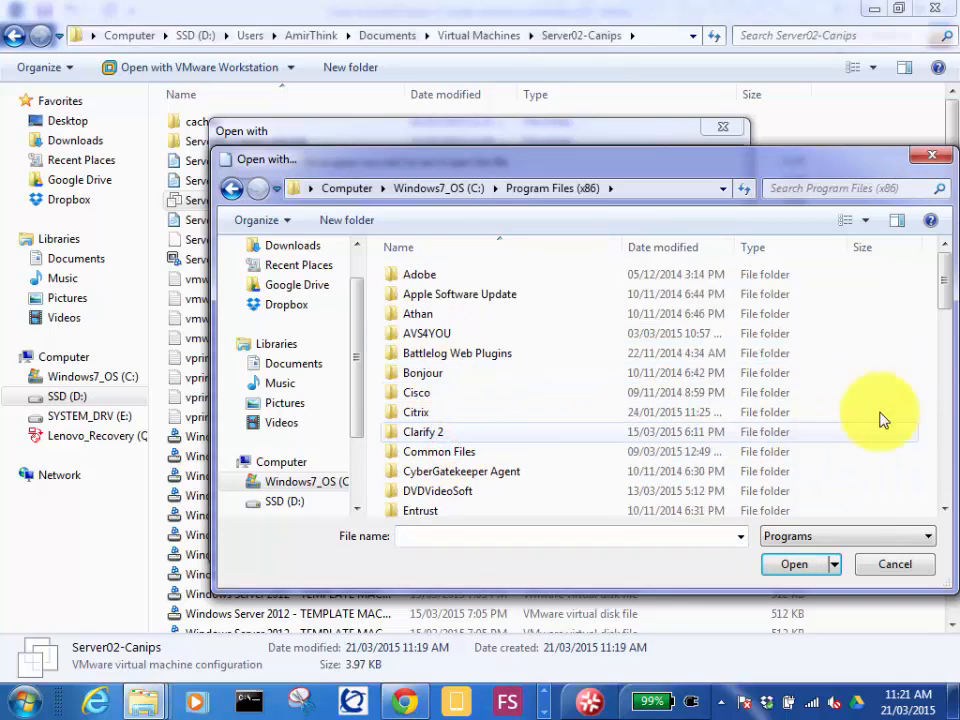
pyautogui.moveTo(943, 274); pyautogui.dragTo(943, 306)
# Navigate to the C:\Windows\System32 folder in the program browser.
pyautogui.click(439, 188)
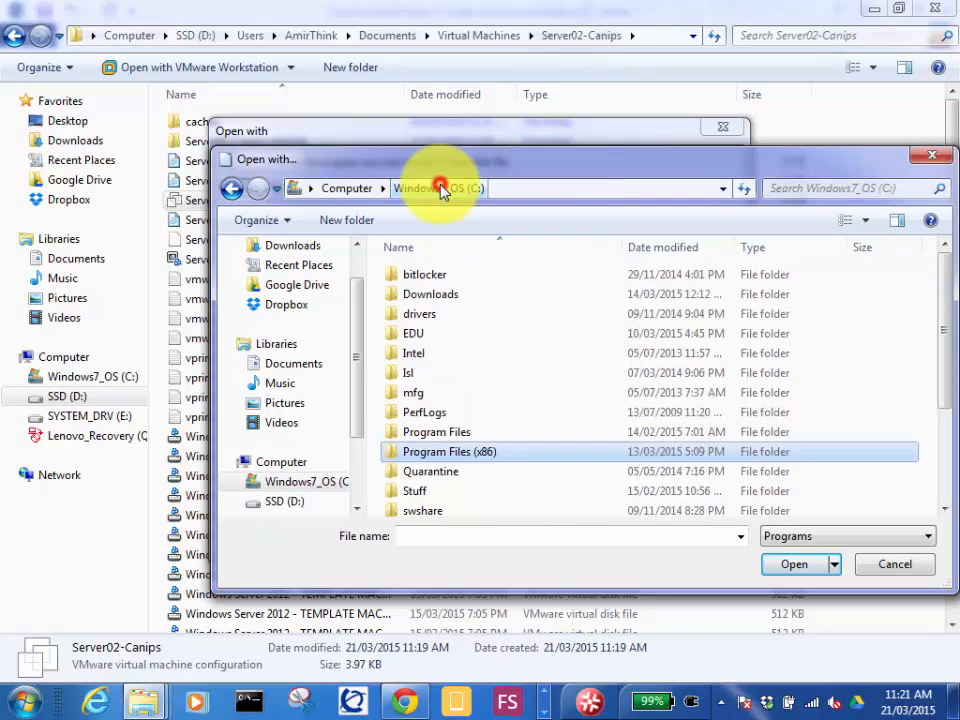
pyautogui.scroll(-3, 413, 407)
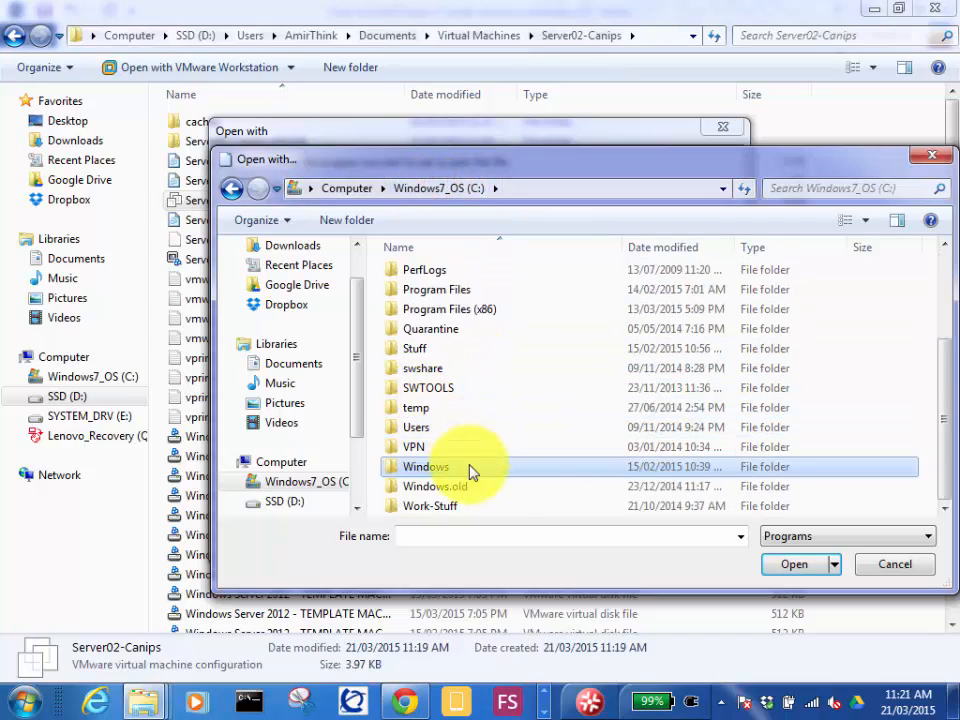
pyautogui.click(440, 467)
pyautogui.doubleClick(440, 467)
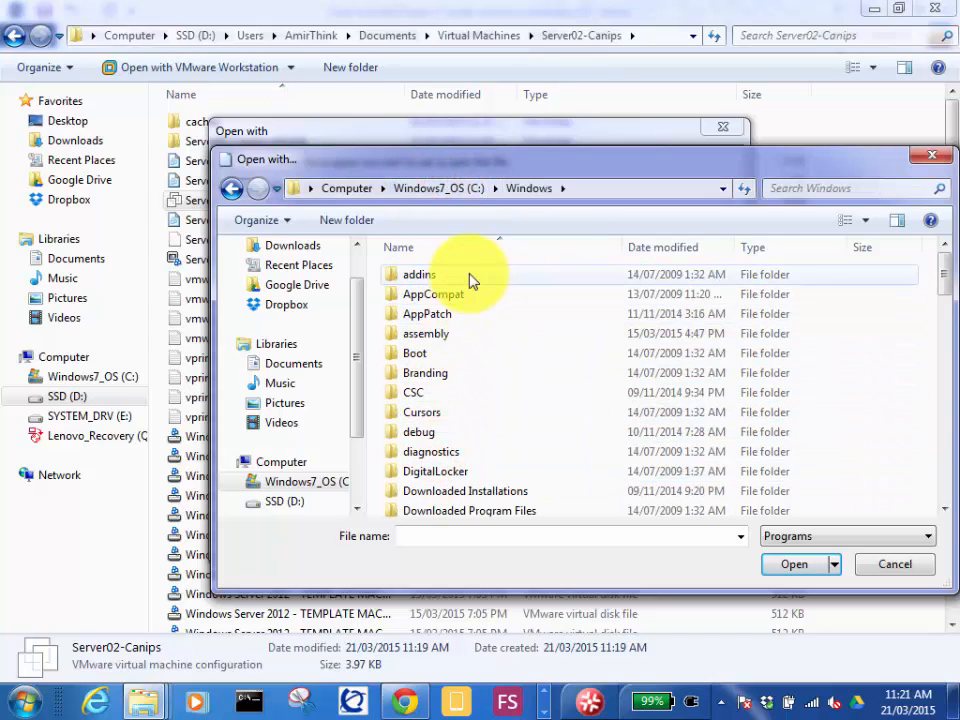
pyautogui.click(440, 316)
pyautogui.write('sys')
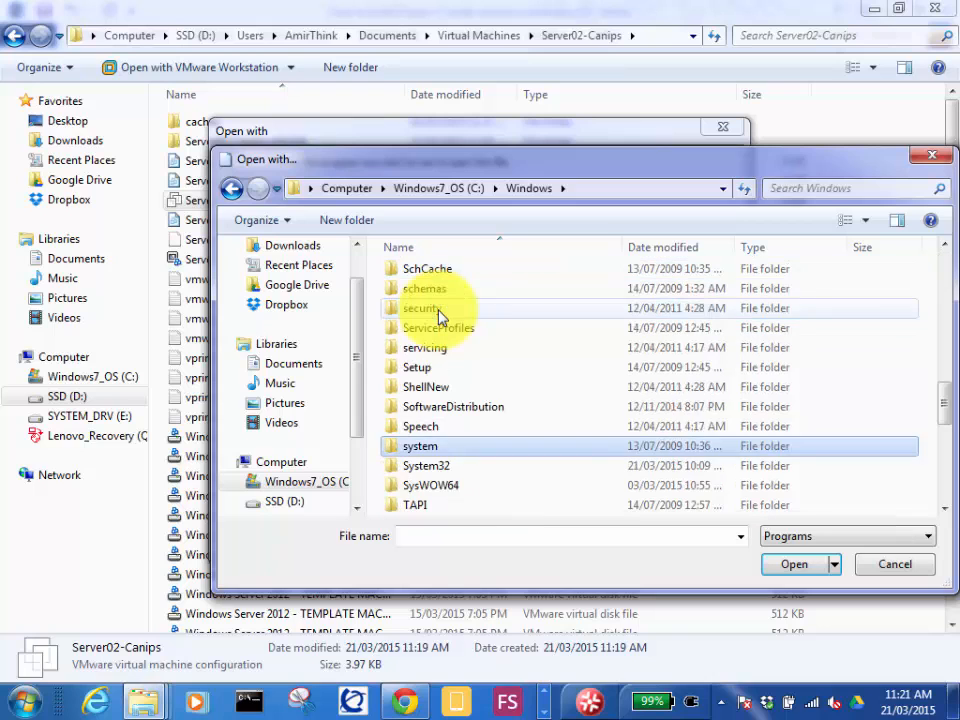
pyautogui.doubleClick(427, 467)
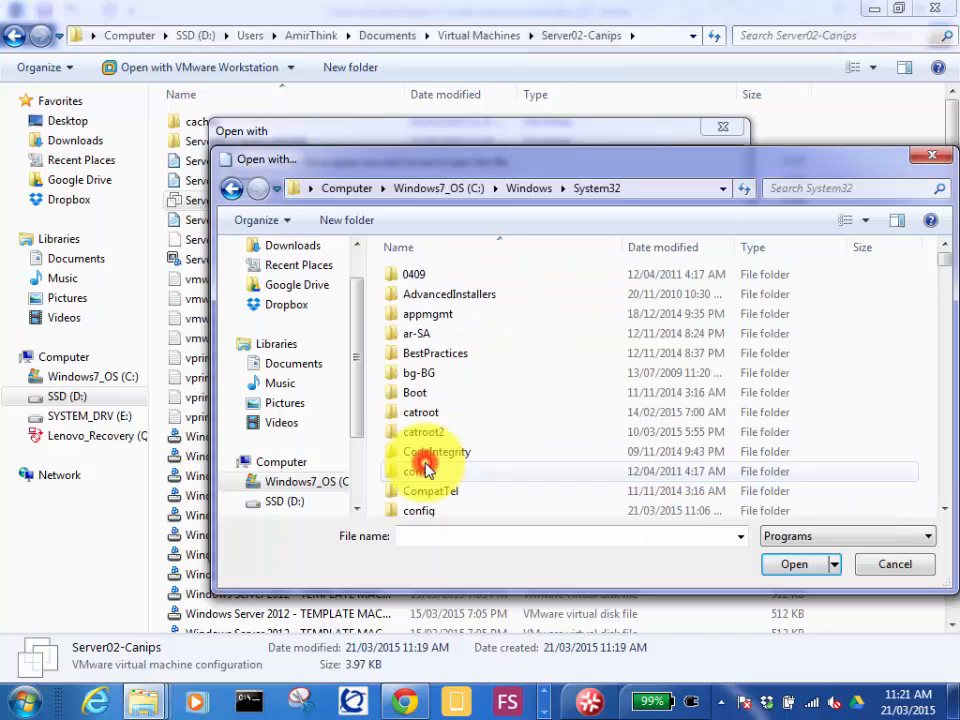
# Find notepad in System32, add it to the program choices and open Server02-Canips.vmx with Notepad.
pyautogui.write('n')
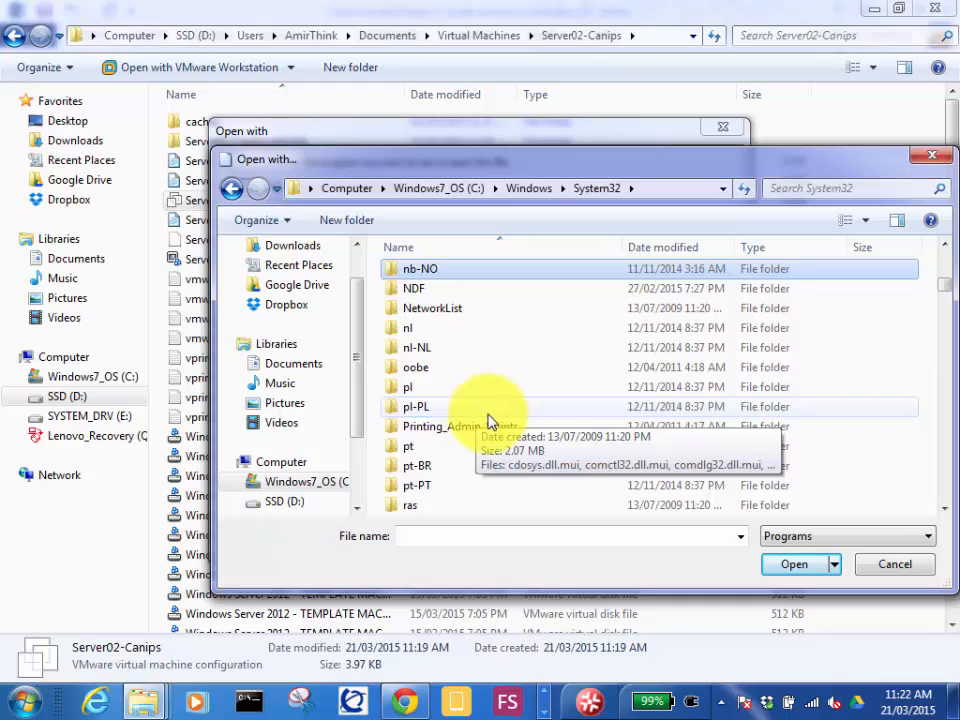
pyautogui.press('Down')
pyautogui.press('Down')
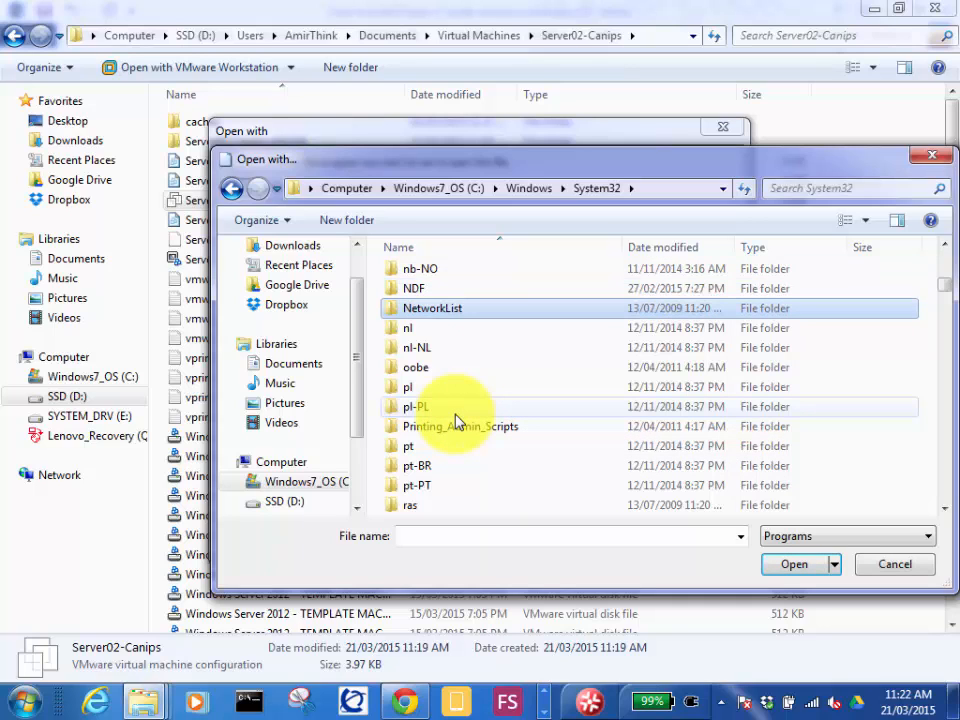
pyautogui.press('Down')
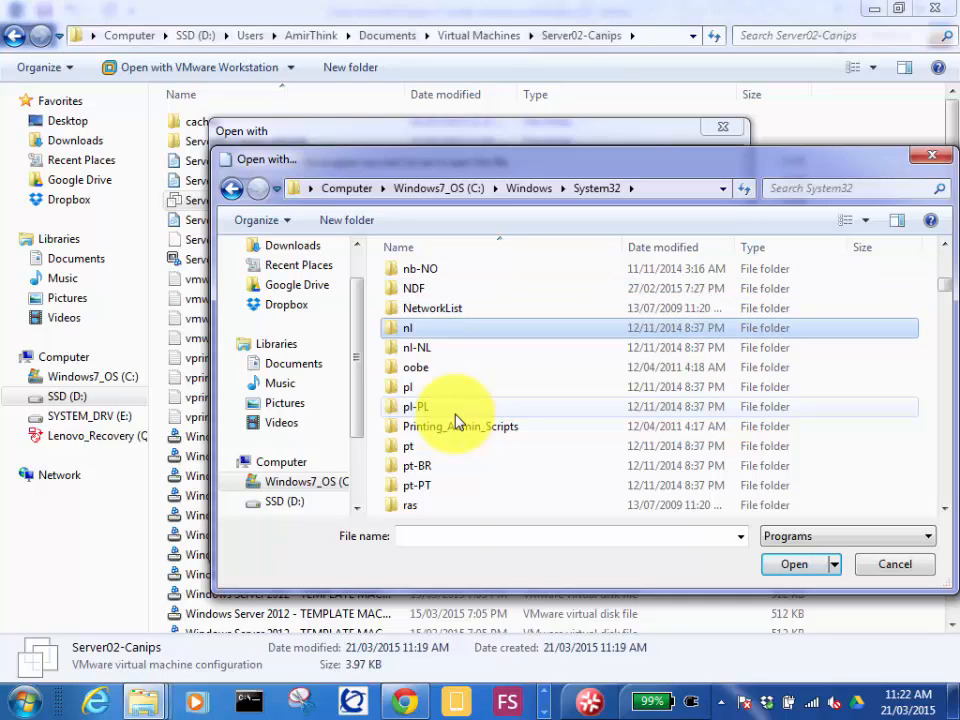
pyautogui.write('notepad')
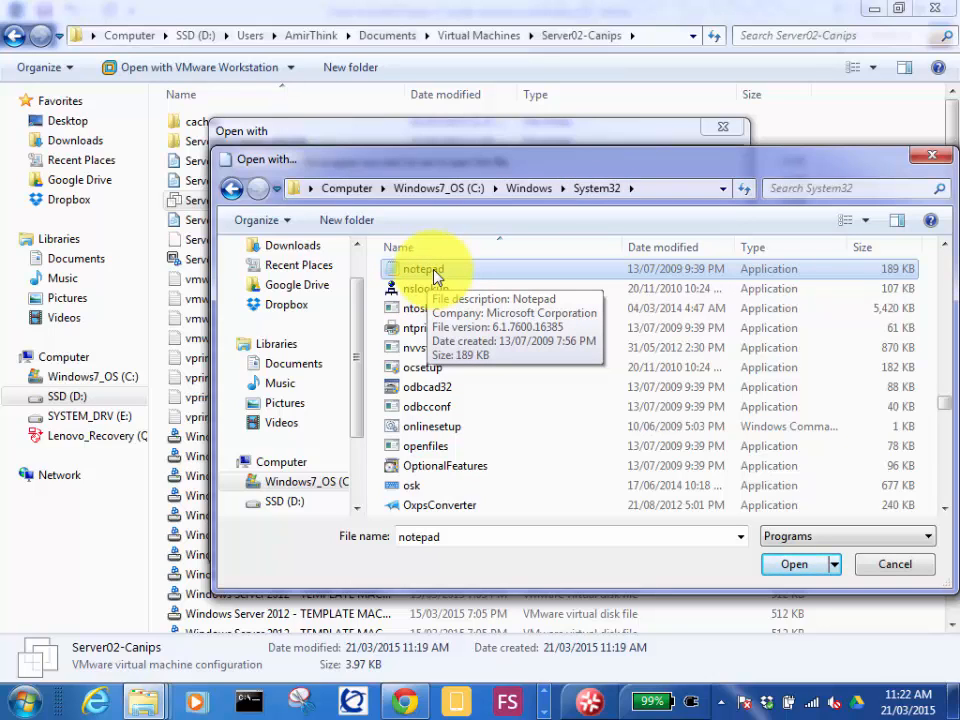
pyautogui.doubleClick(430, 273)
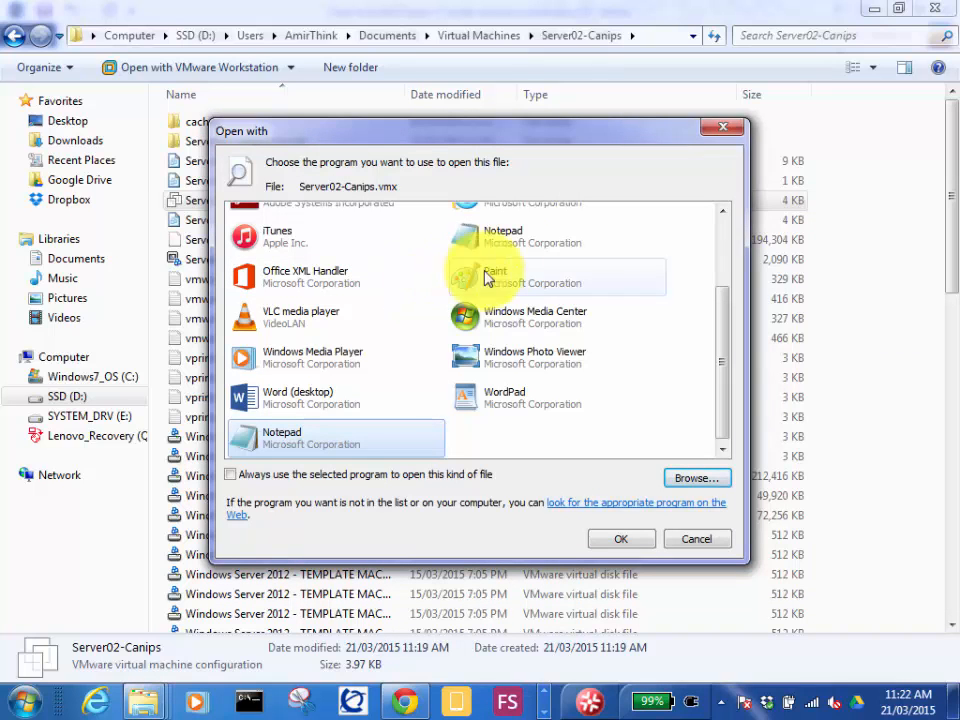
pyautogui.doubleClick(514, 242)
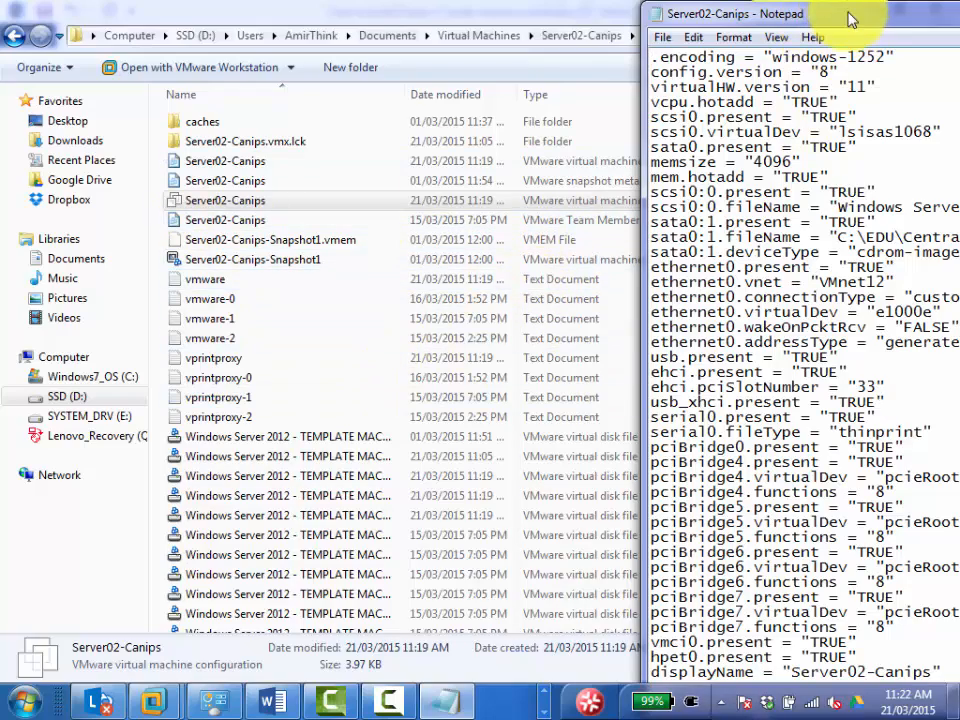
# Maximize the Notepad window and go to the end of the Server02-Canips configuration text.
pyautogui.moveTo(848, 20); pyautogui.dragTo(317, 26)
pyautogui.doubleClick(472, 31)
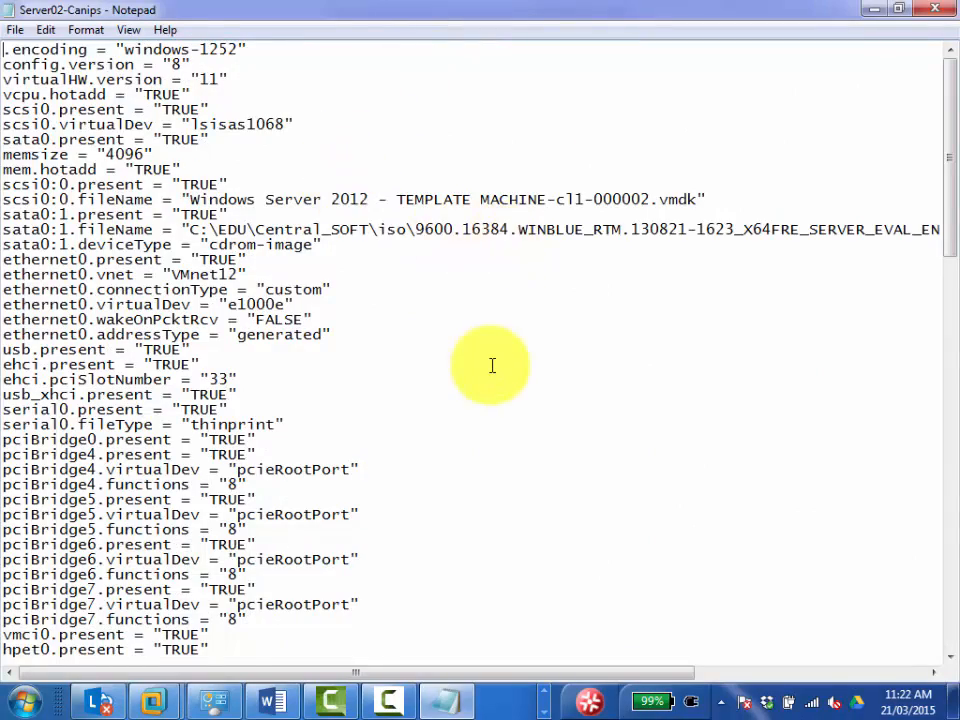
pyautogui.scroll(-20, 492, 366)
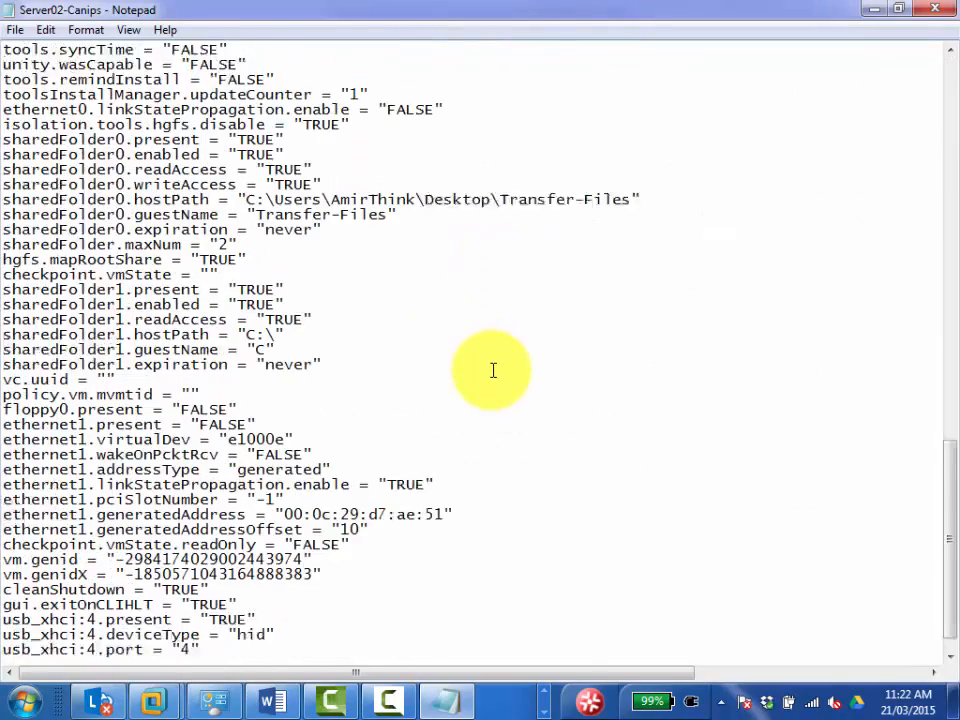
pyautogui.scroll(-1, 492, 368)
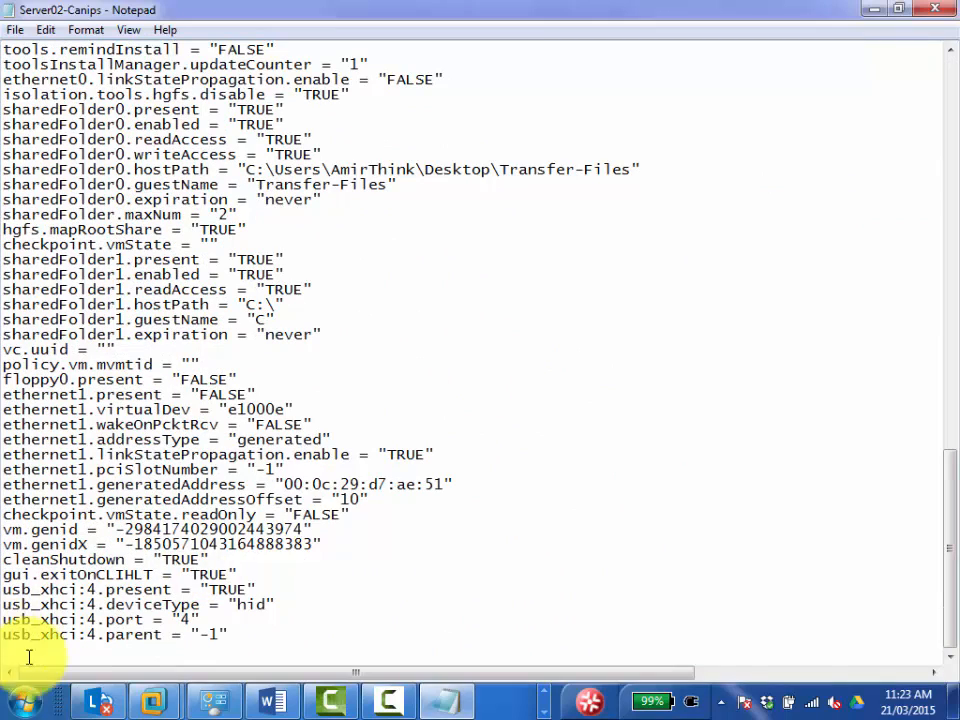
pyautogui.click(246, 635)
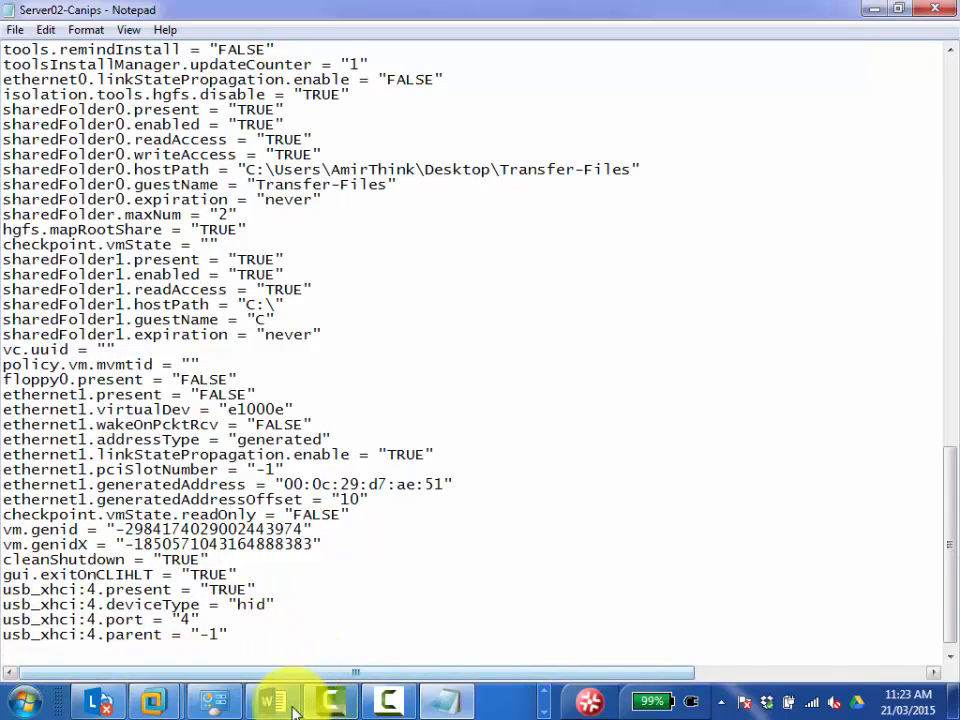
# Switch to the Hyper-V installation guide in Word and find the code lines for the end of the configuration file.
pyautogui.moveTo(288, 708)
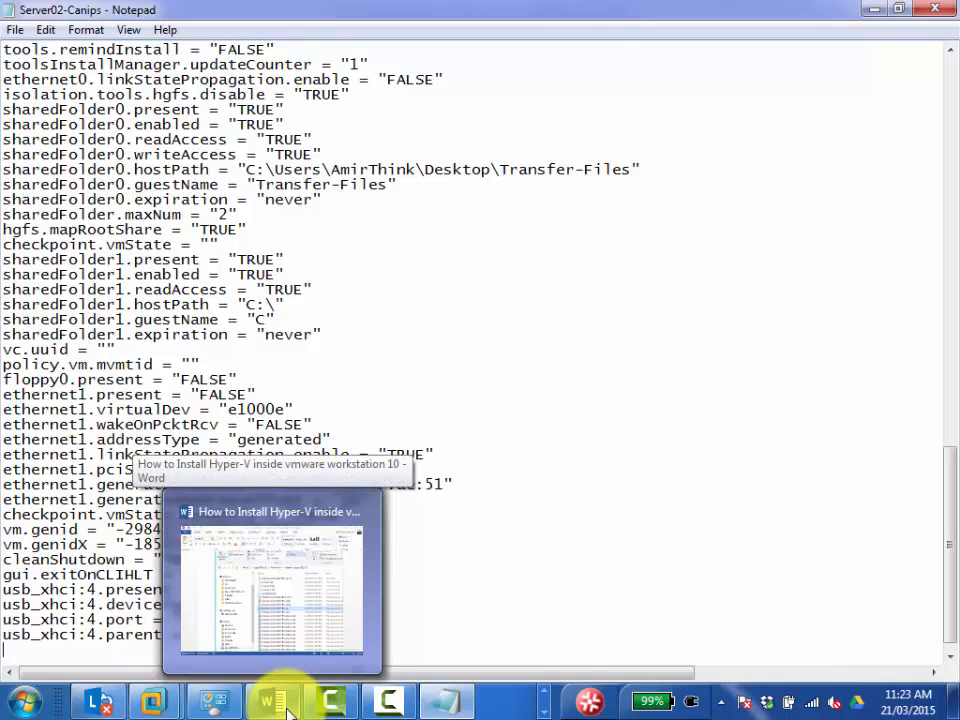
pyautogui.click(270, 702)
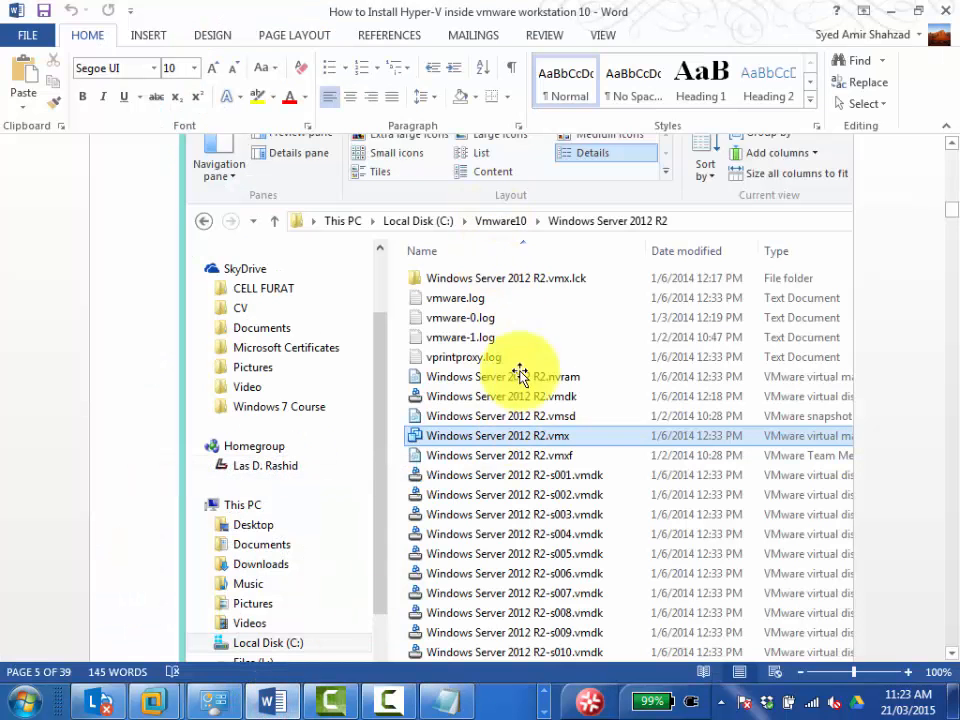
pyautogui.scroll(-10, 497, 454)
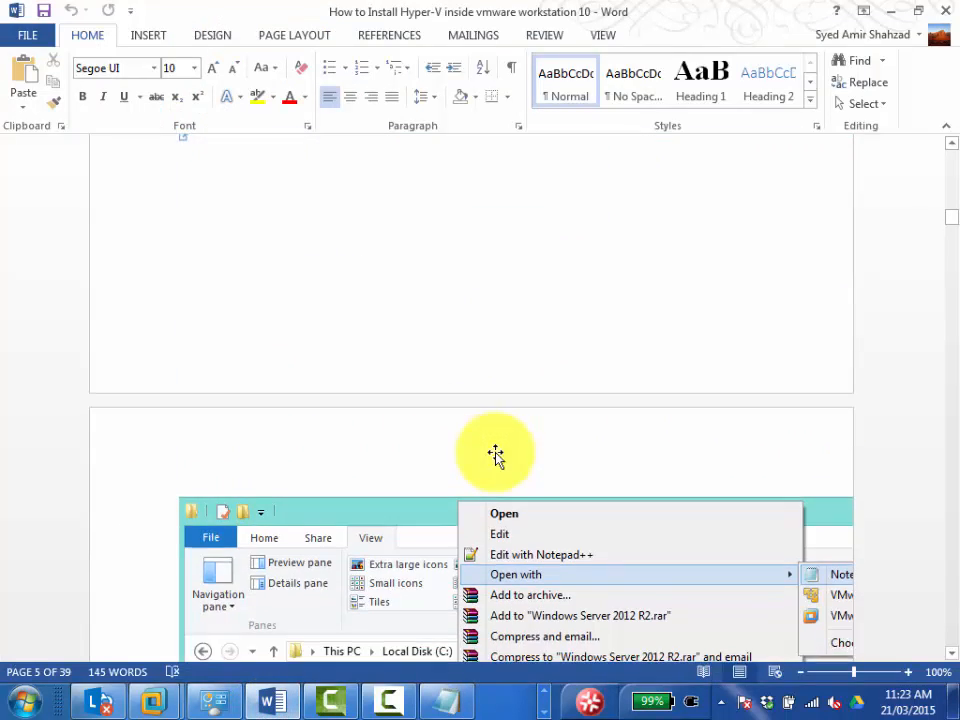
pyautogui.scroll(-10, 496, 455)
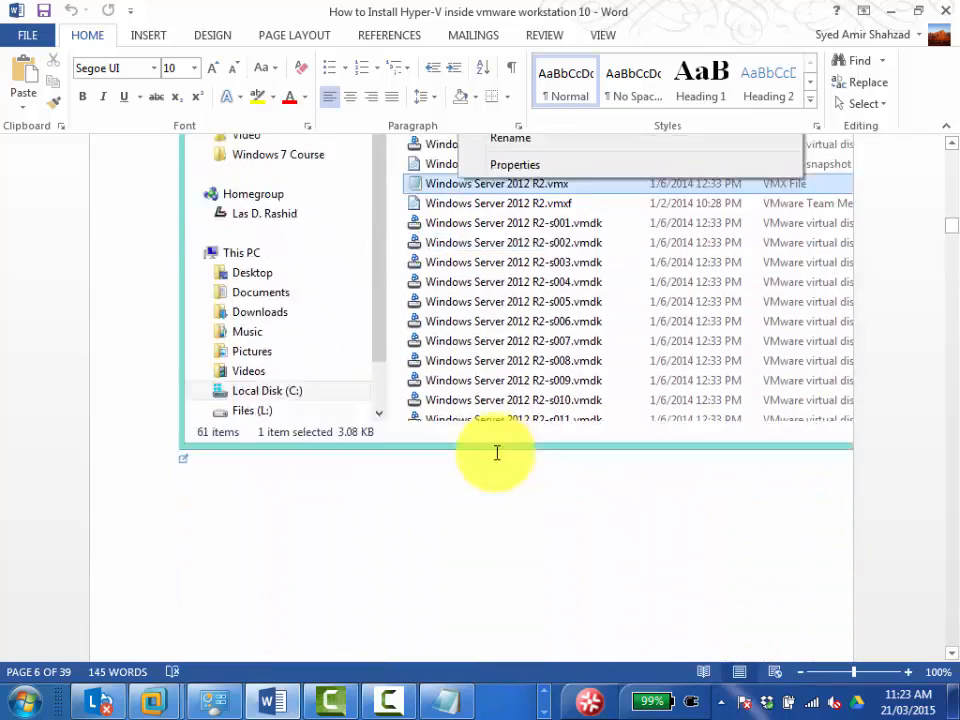
pyautogui.scroll(-10, 497, 454)
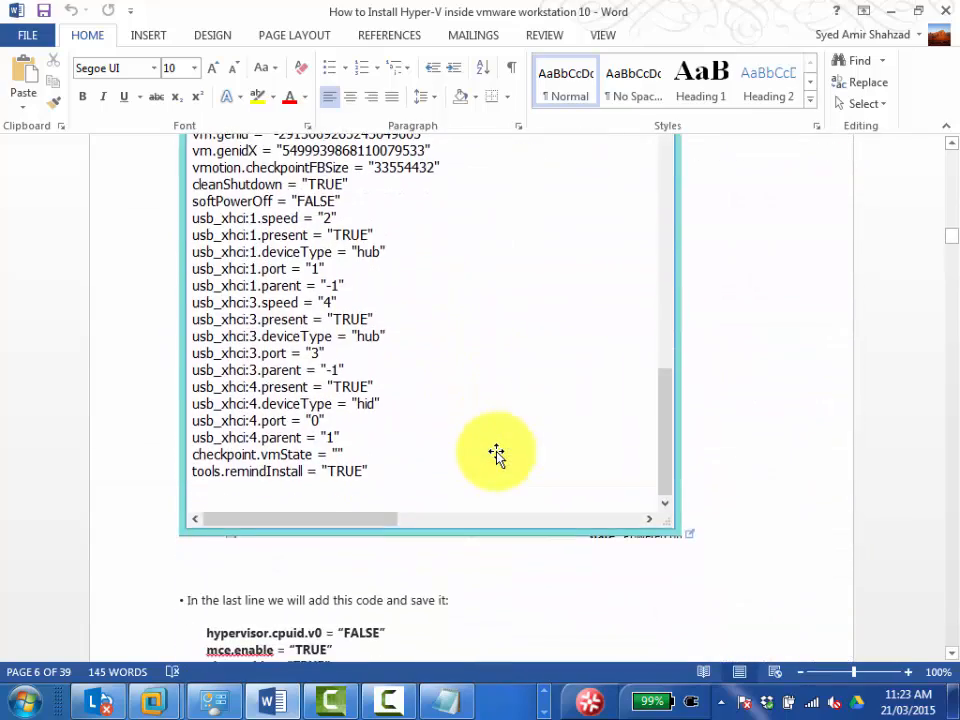
pyautogui.scroll(-4, 497, 454)
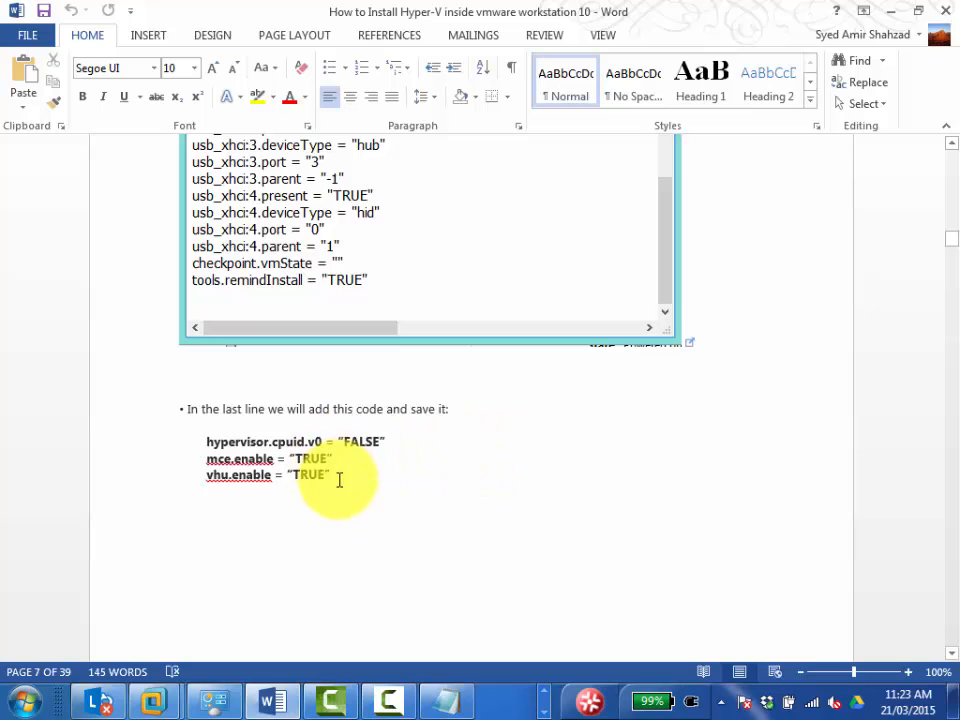
# Copy the hypervisor.cpuid.v0, mce.enable and vhu.enable lines from the guide, minimize Word and place the cursor on Notepad's empty last line.
pyautogui.moveTo(335, 477); pyautogui.dragTo(200, 441)
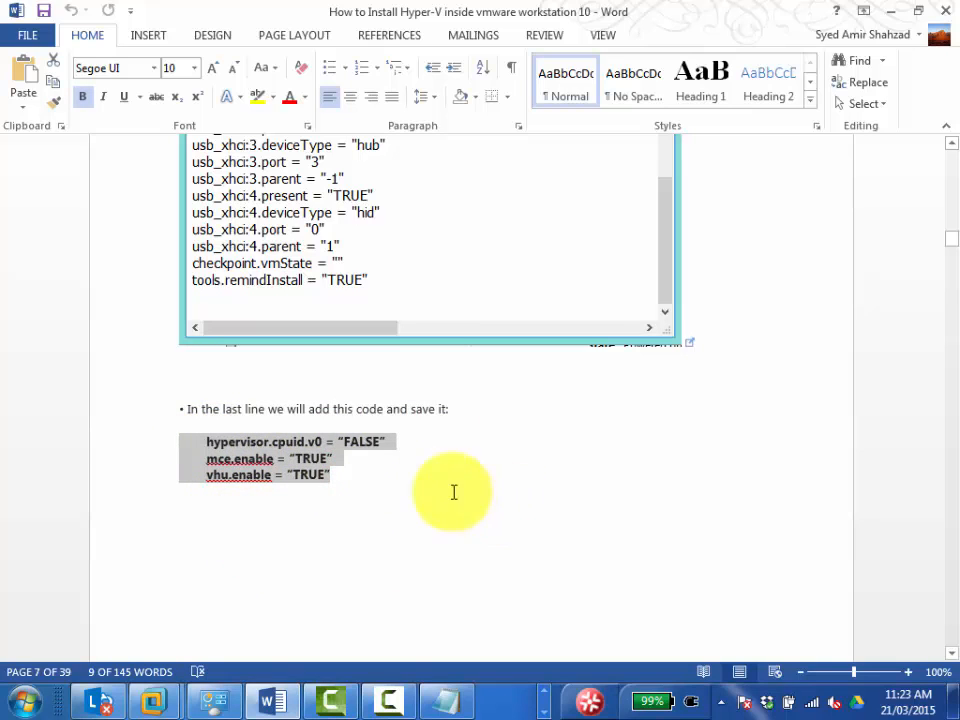
pyautogui.rightClick(256, 462)
pyautogui.click(496, 460)
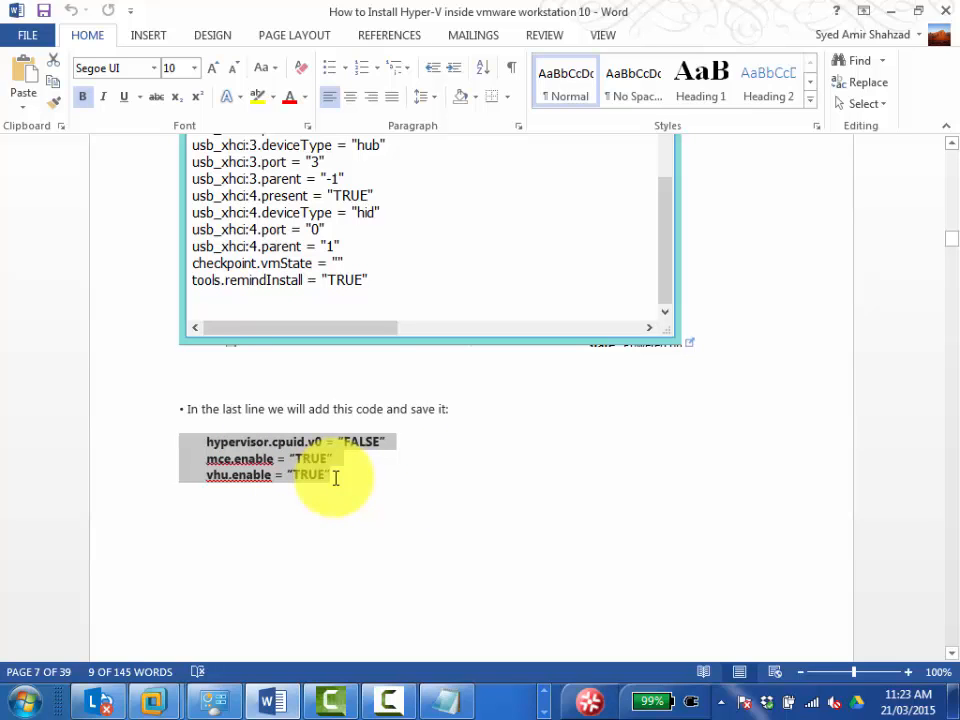
pyautogui.moveTo(338, 476); pyautogui.dragTo(197, 445)
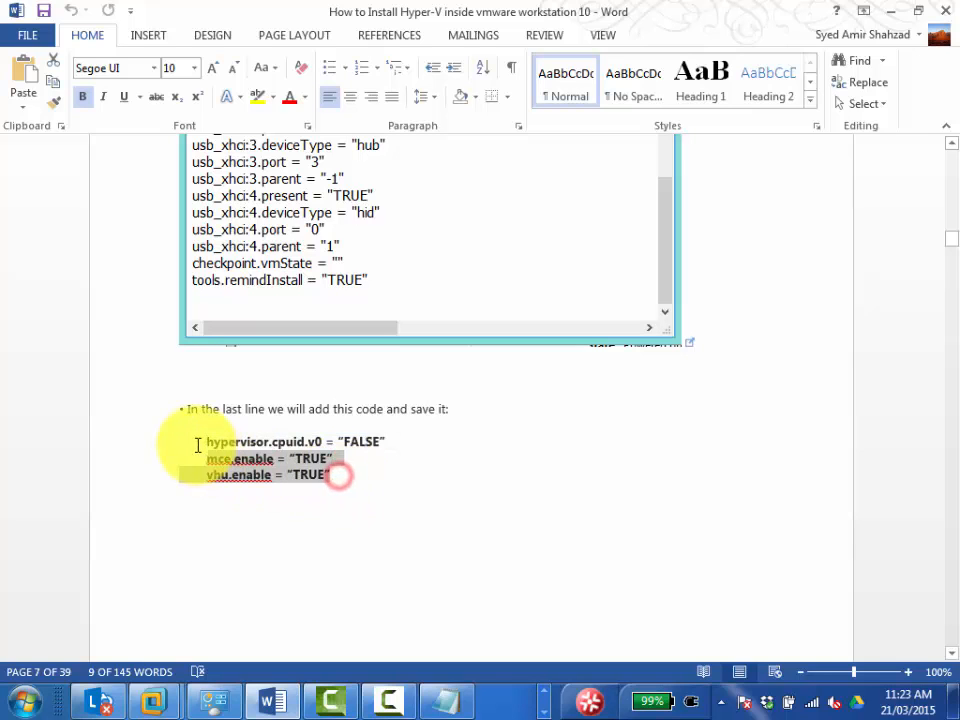
pyautogui.rightClick(223, 456)
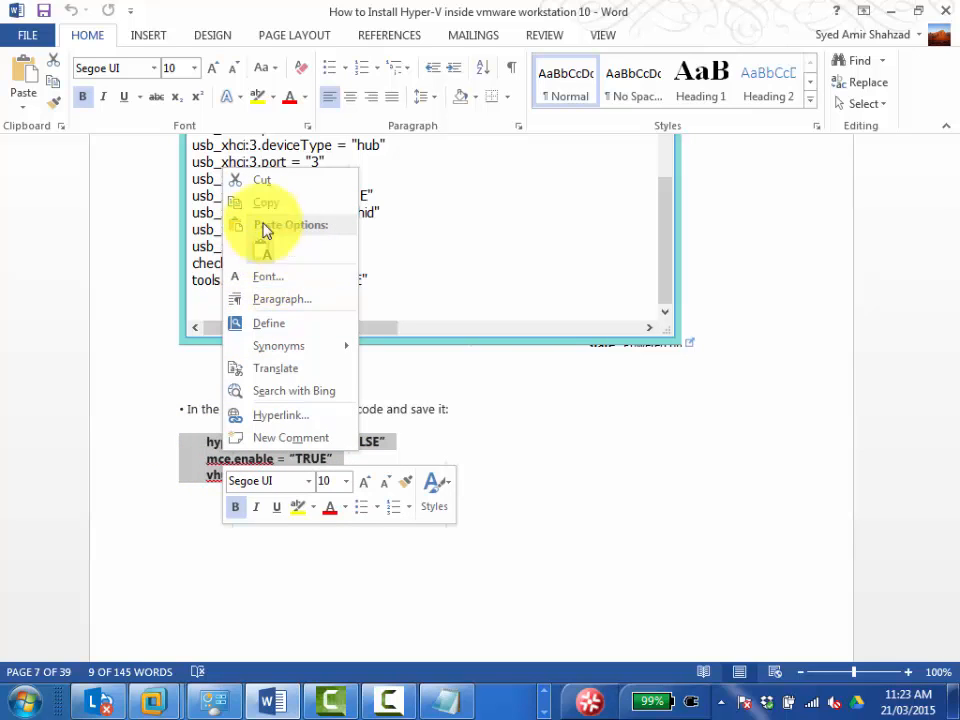
pyautogui.click(264, 205)
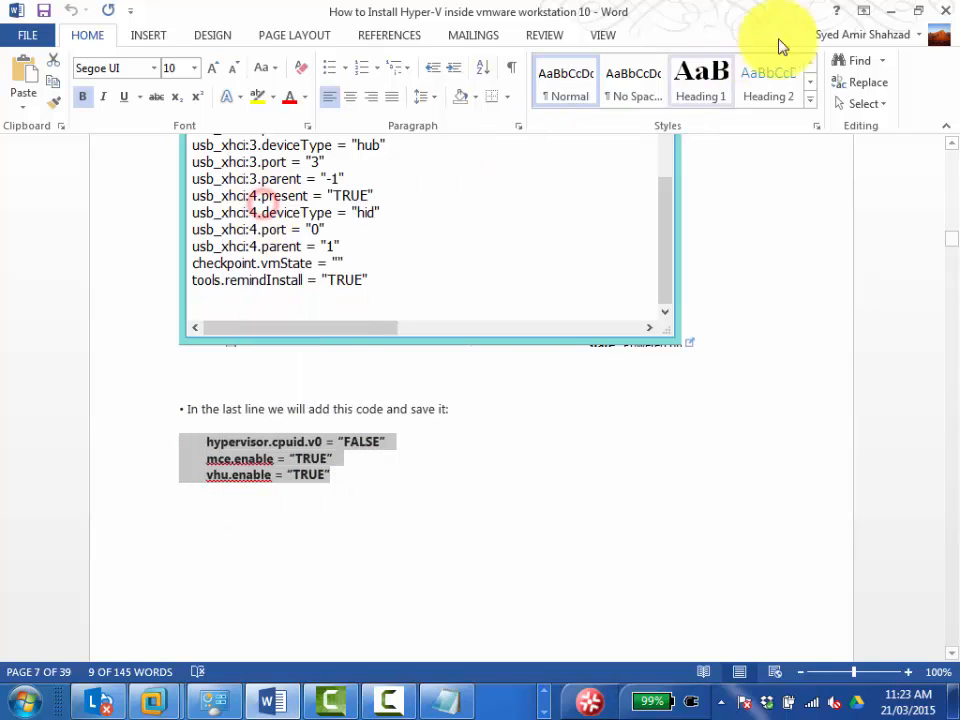
pyautogui.click(894, 16)
pyautogui.click(7, 650)
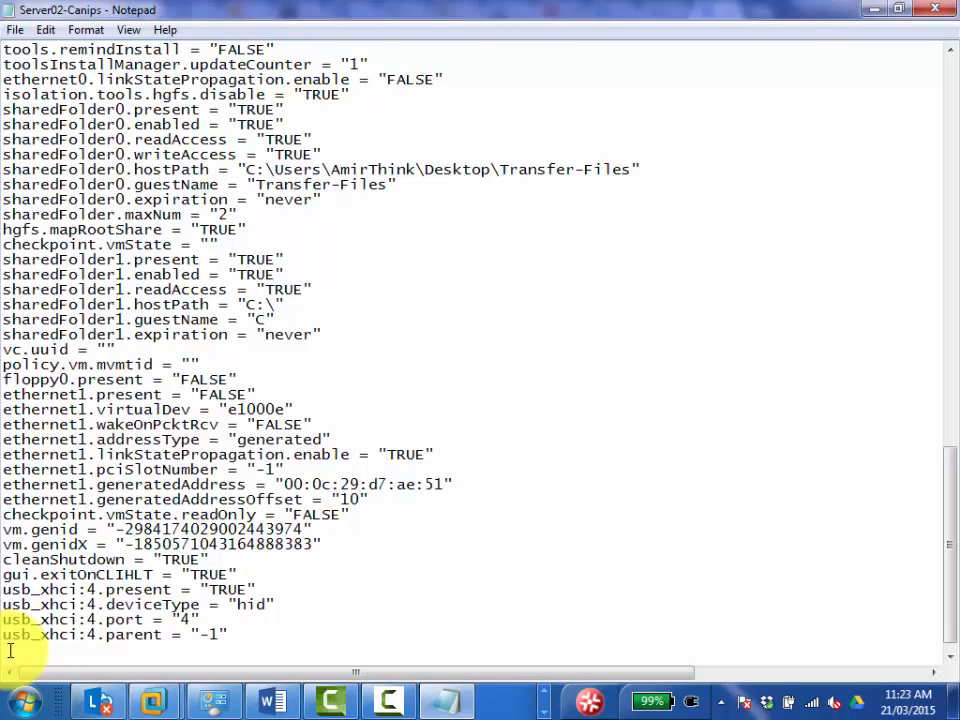
# Paste the three copied settings at the end of the configuration text and remove the indentation before hypervisor.cpuid.v0.
pyautogui.rightClick(9, 649)
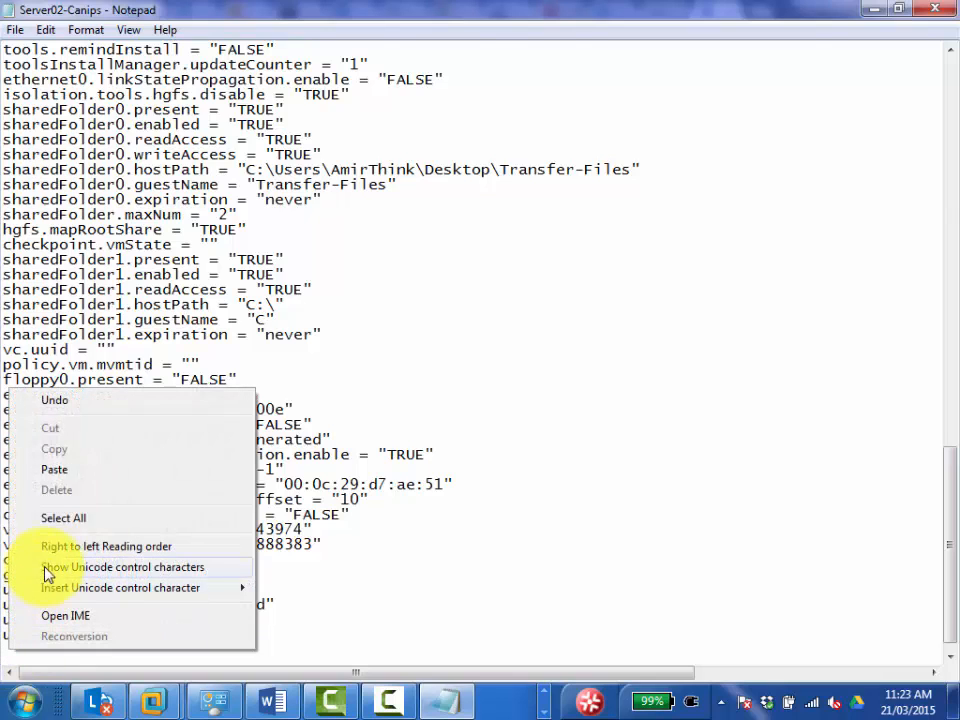
pyautogui.click(58, 470)
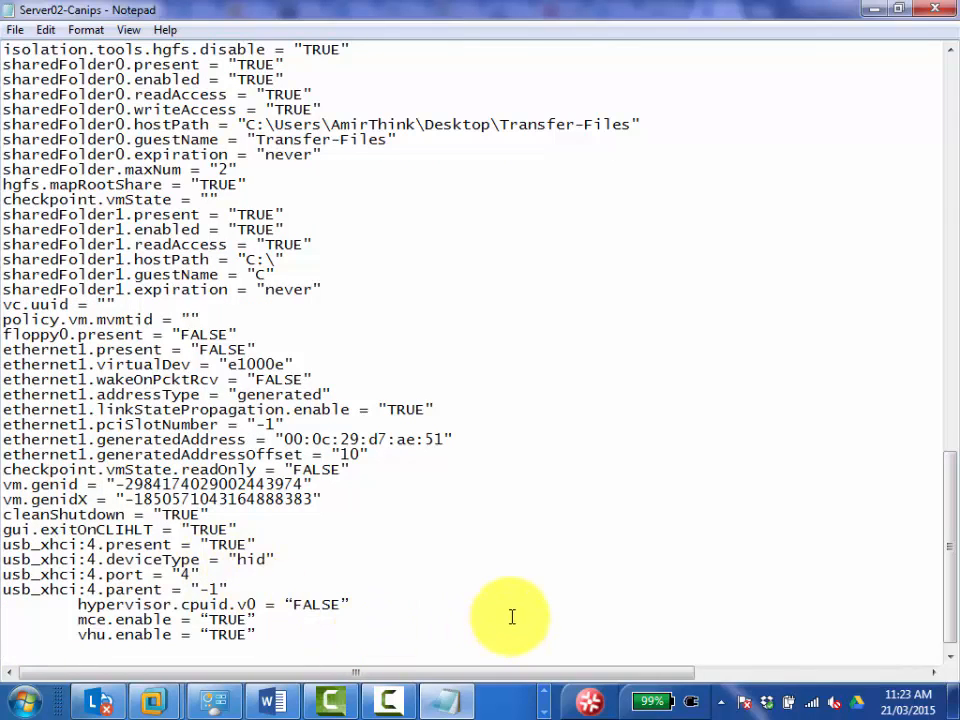
pyautogui.press('Up')
pyautogui.press('Up')
pyautogui.press('Right')
pyautogui.press('Up')
pyautogui.press('Right')
pyautogui.press('Right')
pyautogui.press('Right')
pyautogui.press('Right')
pyautogui.press('BackSpace')
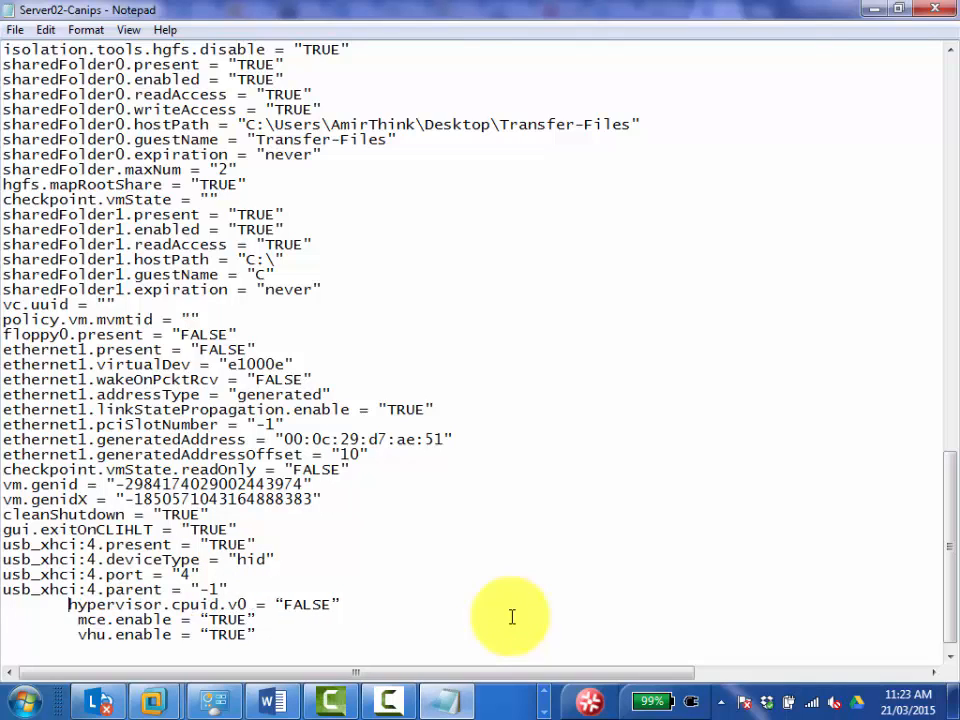
pyautogui.press('BackSpace')
pyautogui.press('BackSpace')
pyautogui.press('BackSpace')
pyautogui.press('BackSpace')
pyautogui.press('BackSpace')
pyautogui.press('BackSpace')
pyautogui.press('BackSpace')
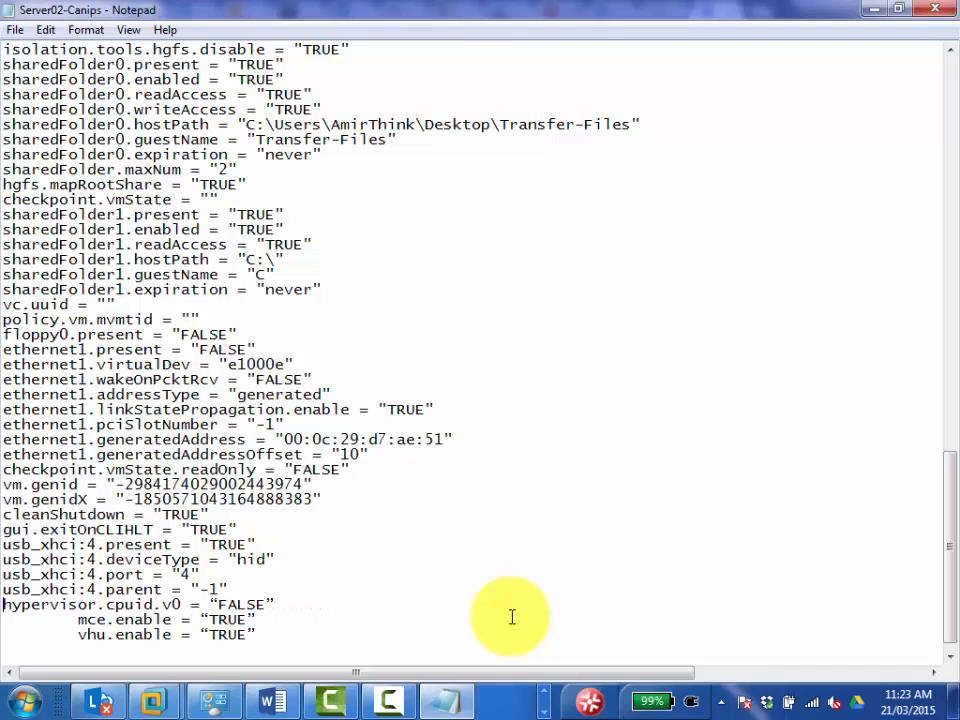
# Remove the leading indentation from the mce.enable and vhu.enable lines.
pyautogui.press('Down')
pyautogui.press('Delete')
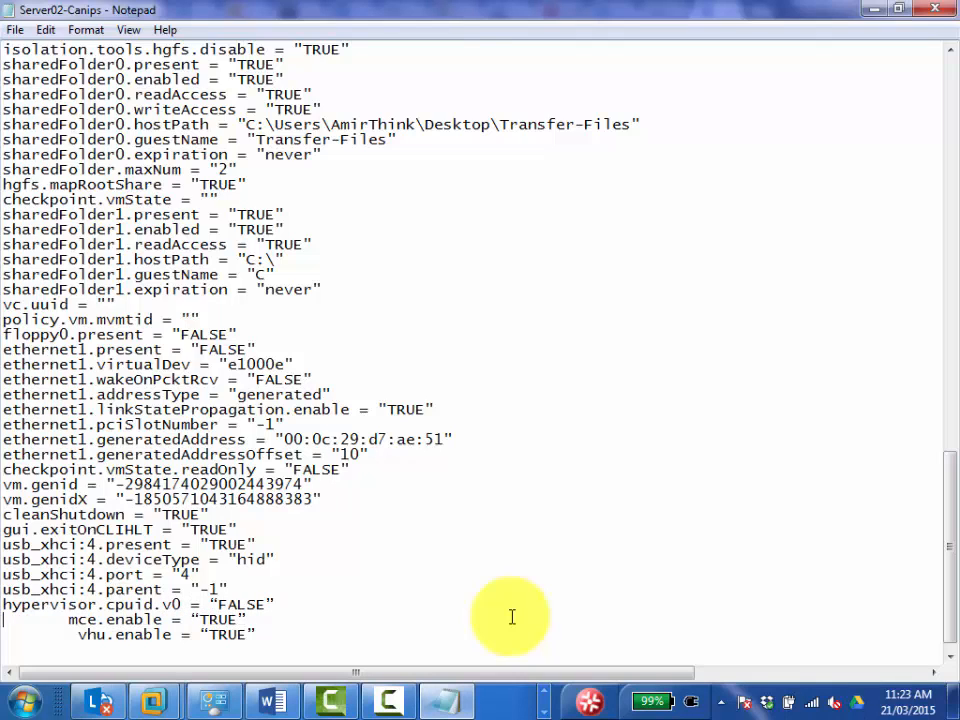
pyautogui.press('Delete')
pyautogui.press('Delete')
pyautogui.press('Delete')
pyautogui.press('Delete')
pyautogui.press('Delete')
pyautogui.press('Delete')
pyautogui.press('Delete')
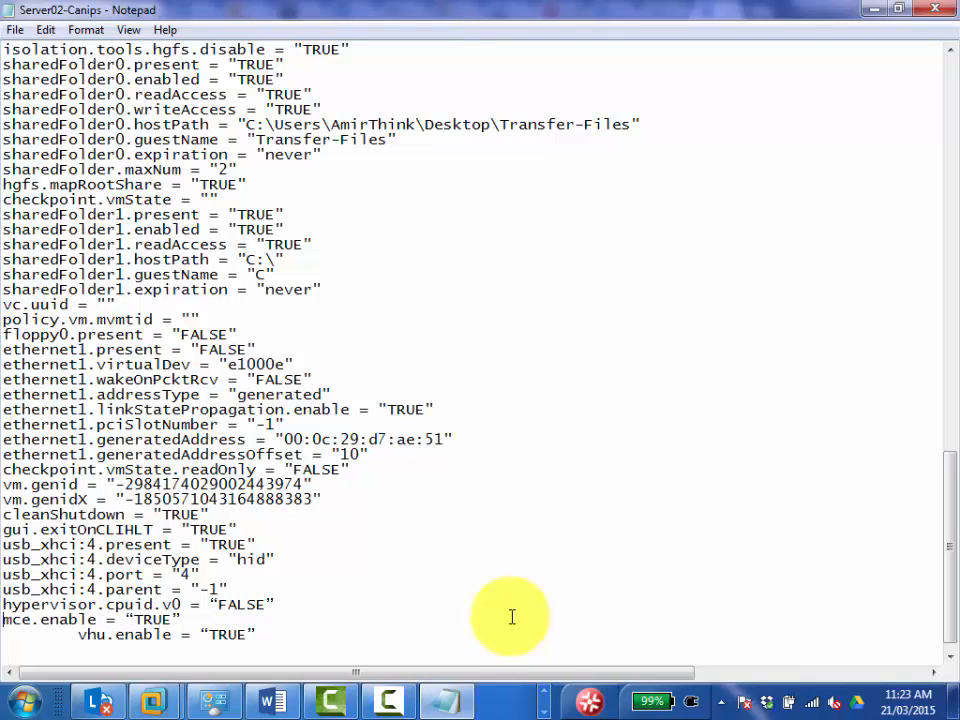
pyautogui.press('Down')
pyautogui.press('Delete')
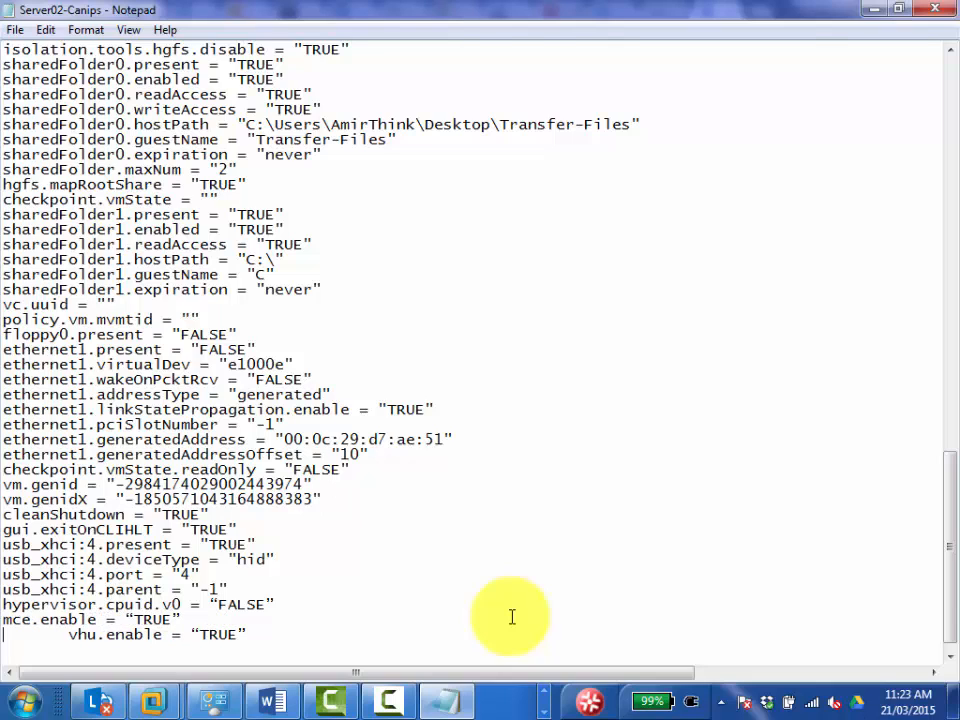
pyautogui.press('Delete')
pyautogui.press('Delete')
pyautogui.press('Delete')
pyautogui.press('Delete')
pyautogui.press('Delete')
pyautogui.press('Delete')
pyautogui.press('Delete')
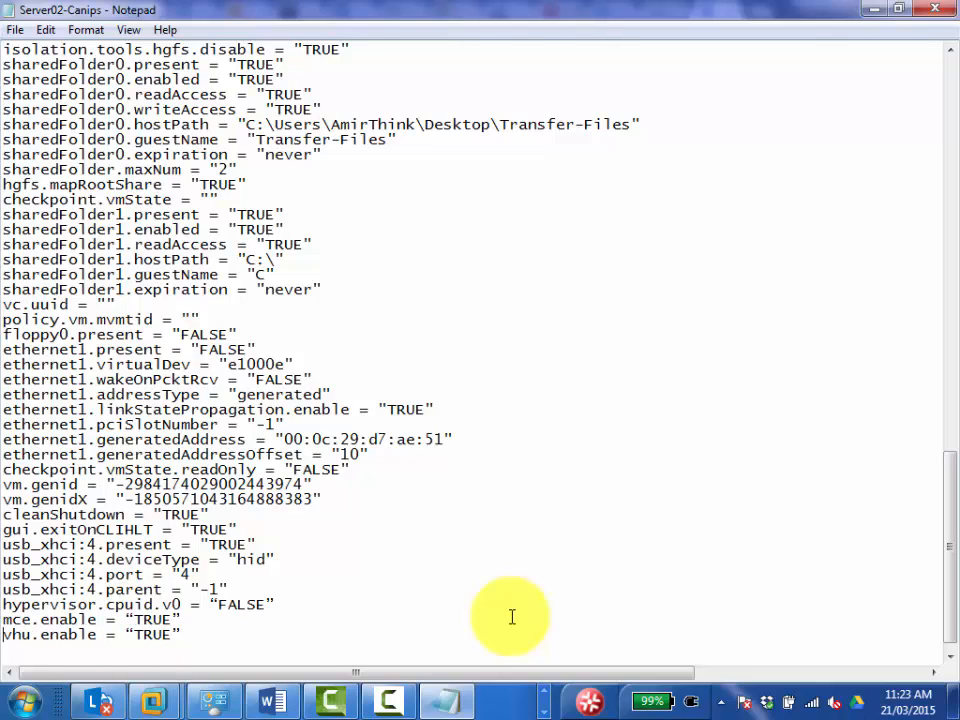
# Highlight the three added lines for review, close the Server02-Canips configuration file and save its changes.
pyautogui.moveTo(185, 634); pyautogui.dragTo(5, 607)
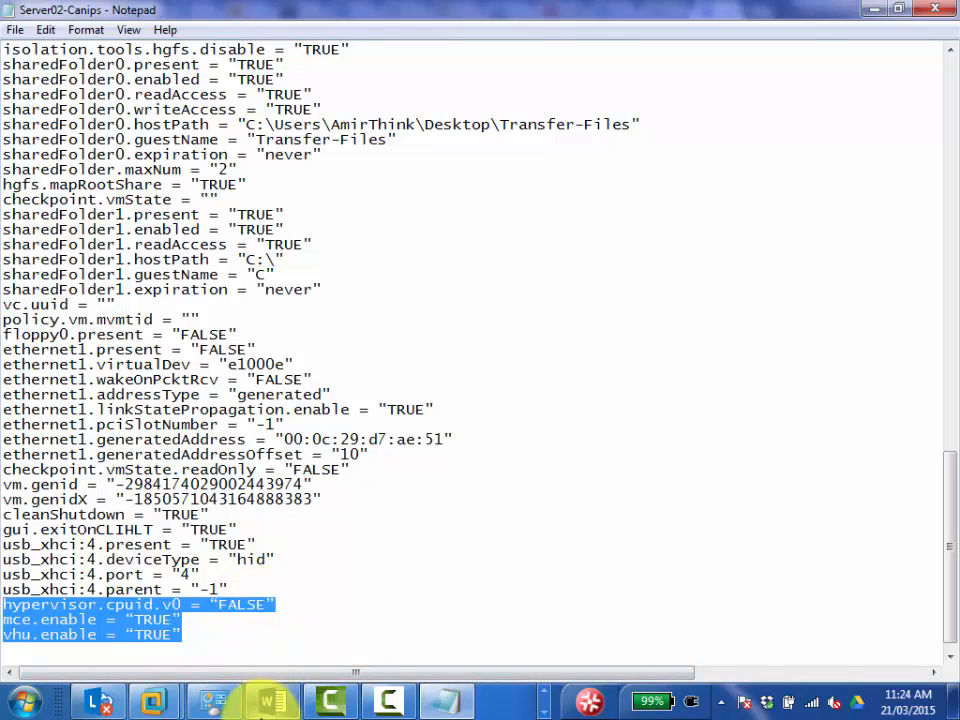
pyautogui.moveTo(277, 705)
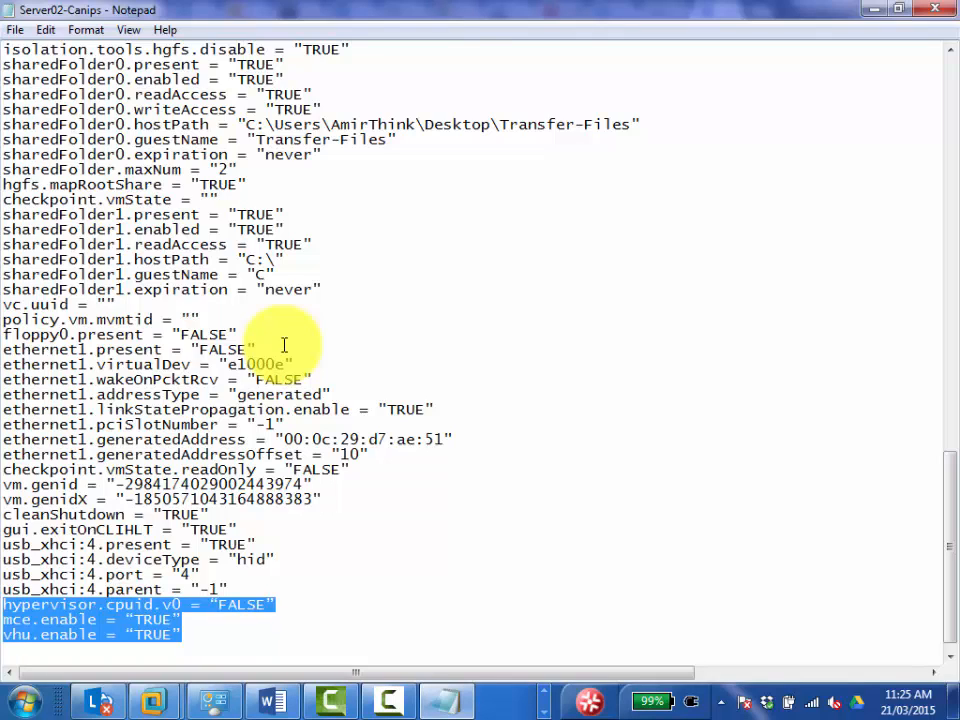
pyautogui.scroll(-1, 313, 377)
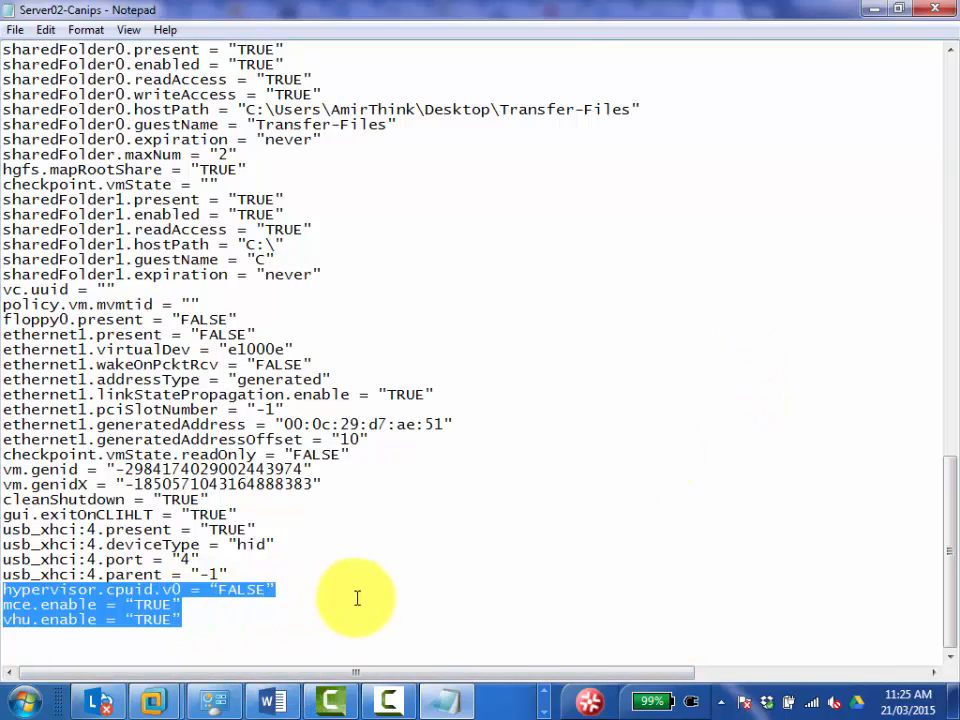
pyautogui.click(940, 8)
pyautogui.click(438, 373)
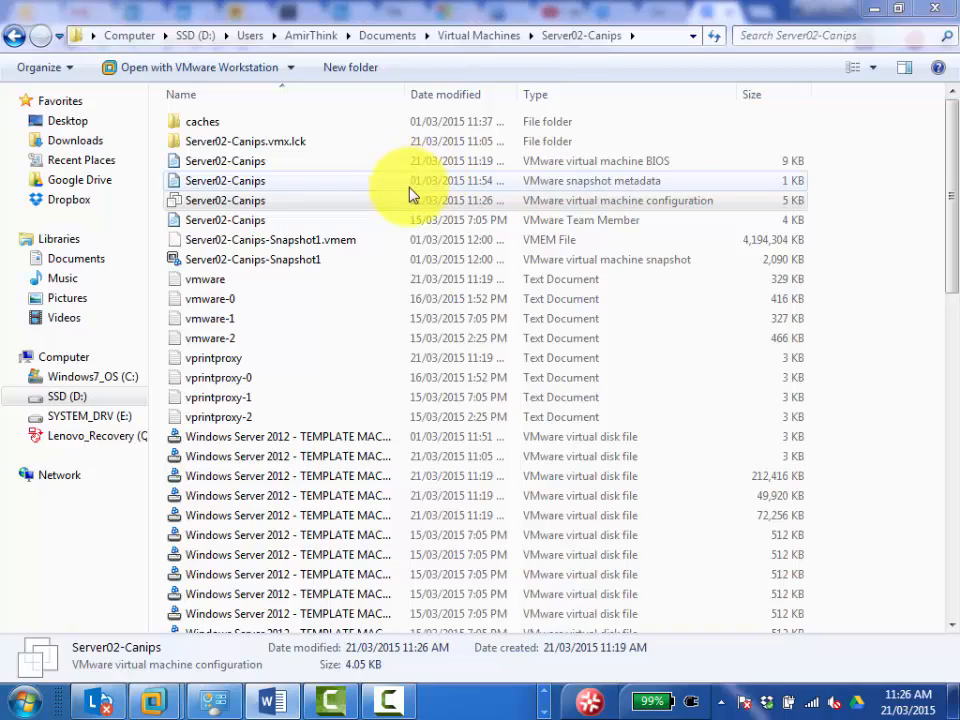
# Leave the Server02-Canips folder window and launch OneNote 2013.
pyautogui.click(460, 7)
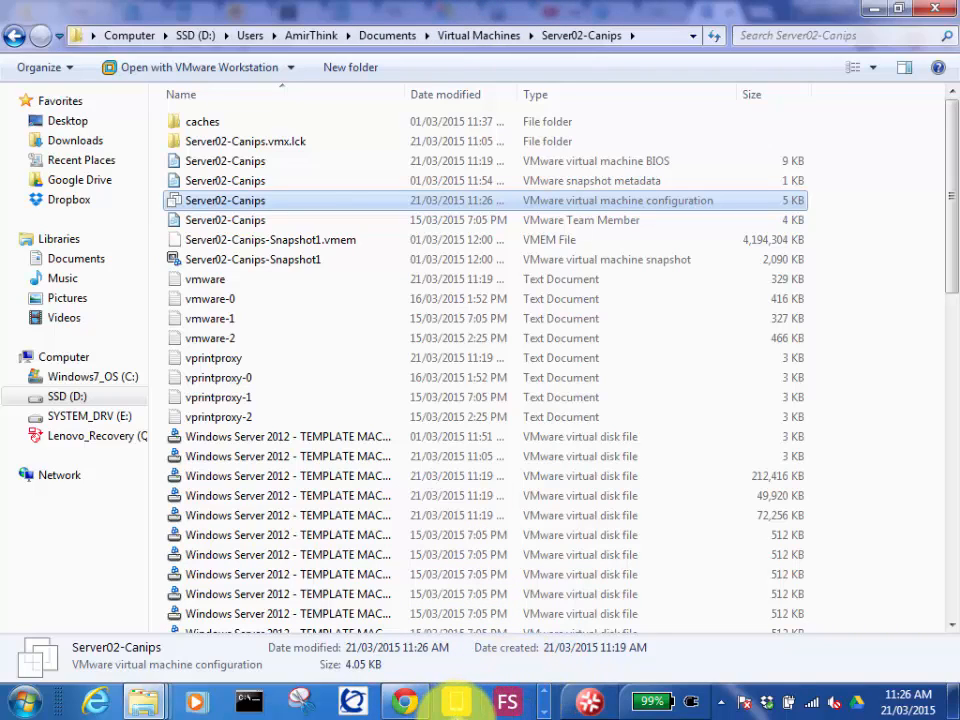
pyautogui.click(546, 703)
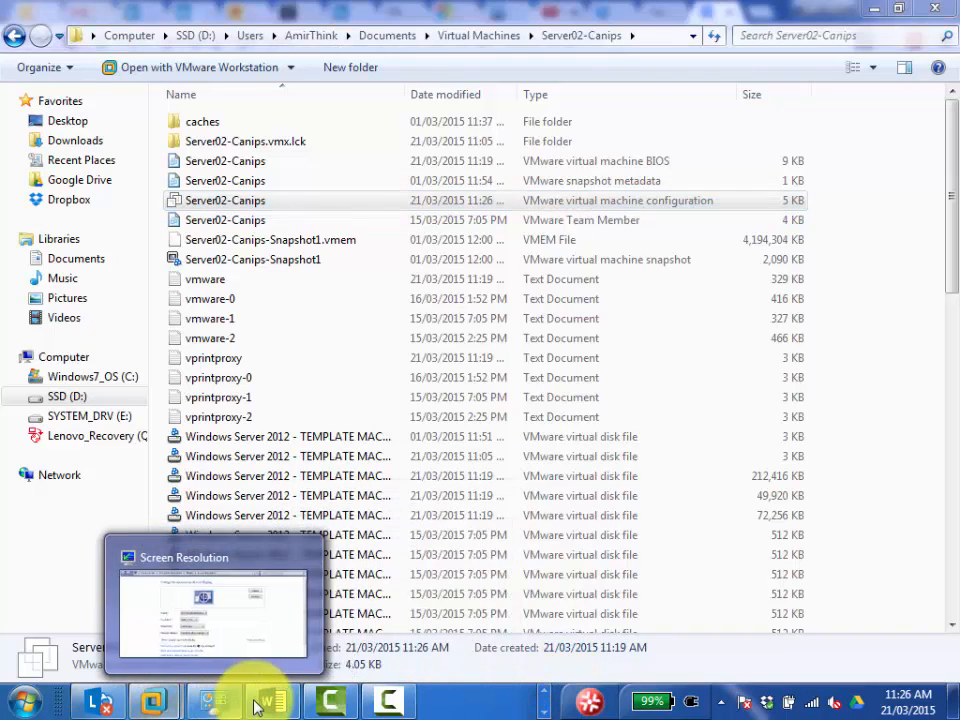
pyautogui.click(14, 700)
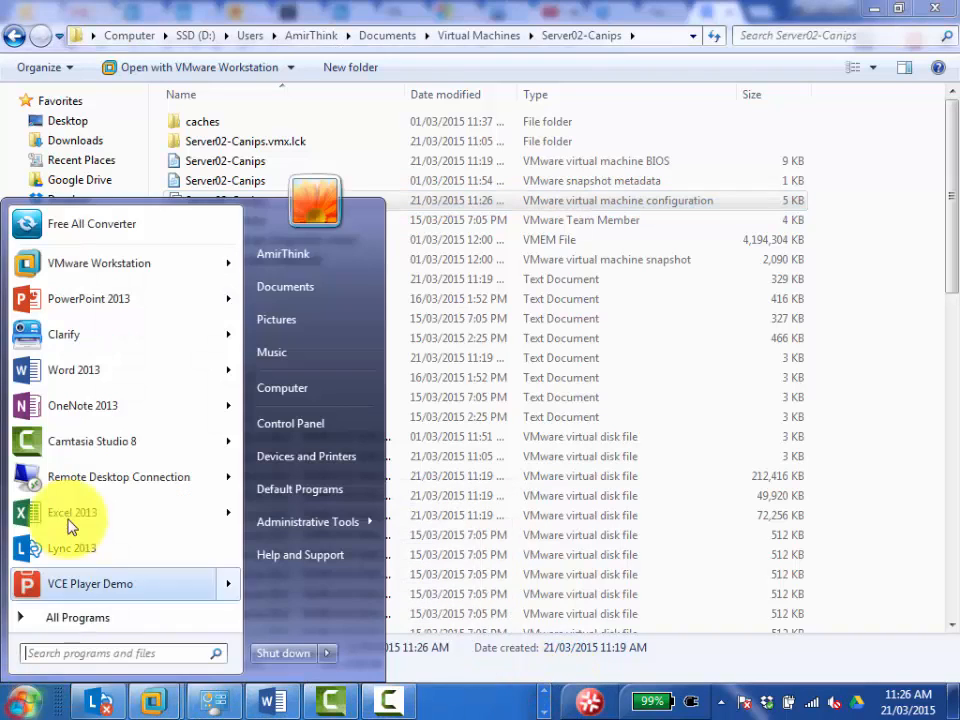
pyautogui.click(80, 465)
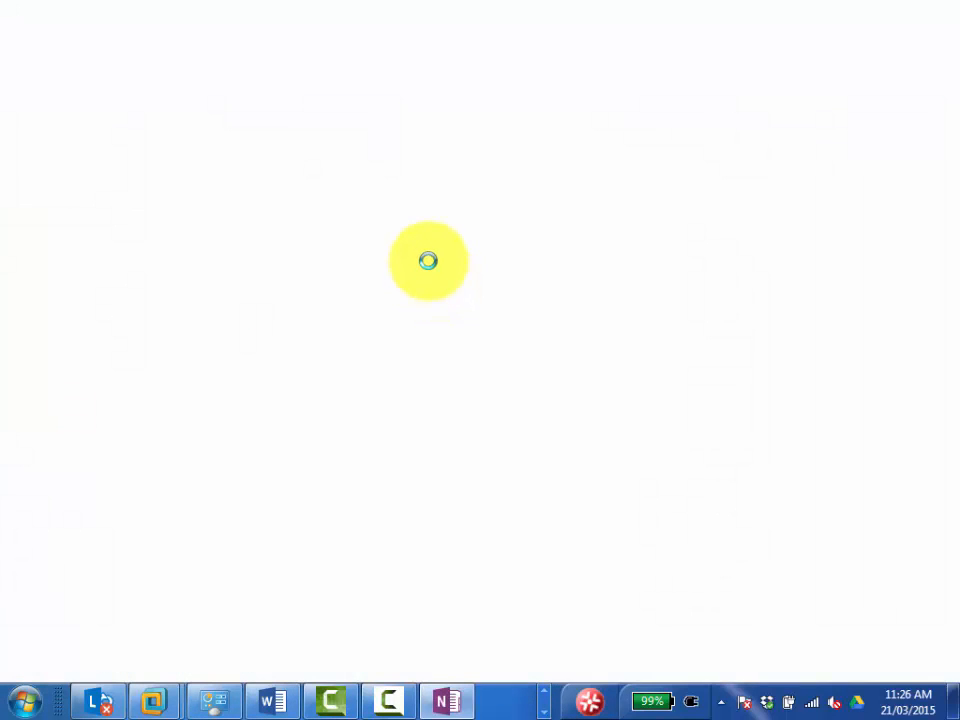
pyautogui.scroll(-1, 332, 264)
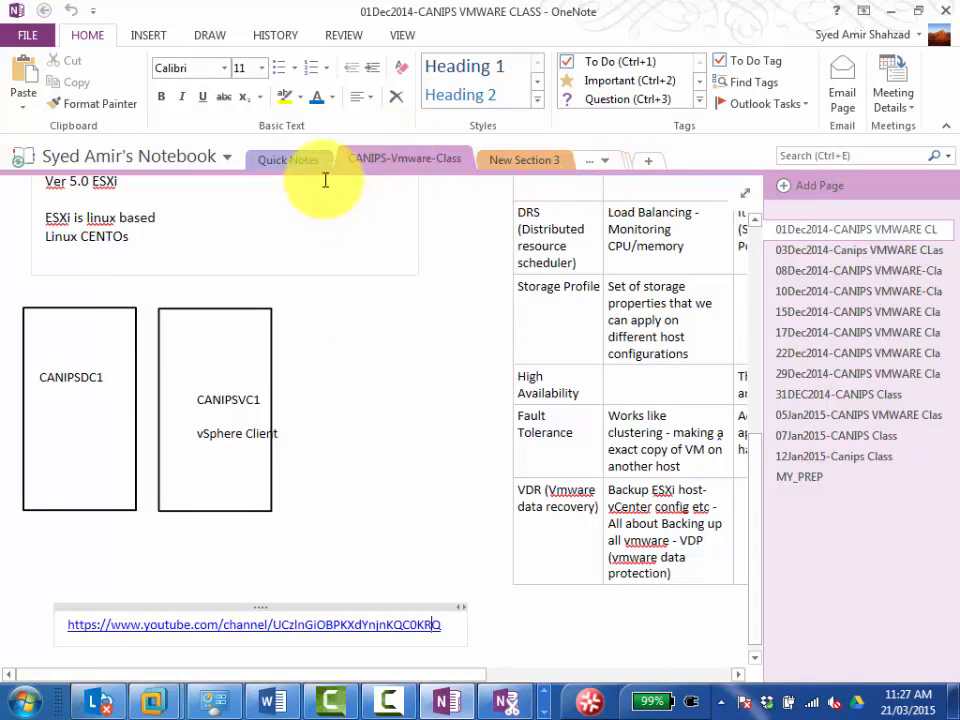
# Look through the notebook's sections and open CANIPS-70-410-28Feb2015.
pyautogui.click(275, 164)
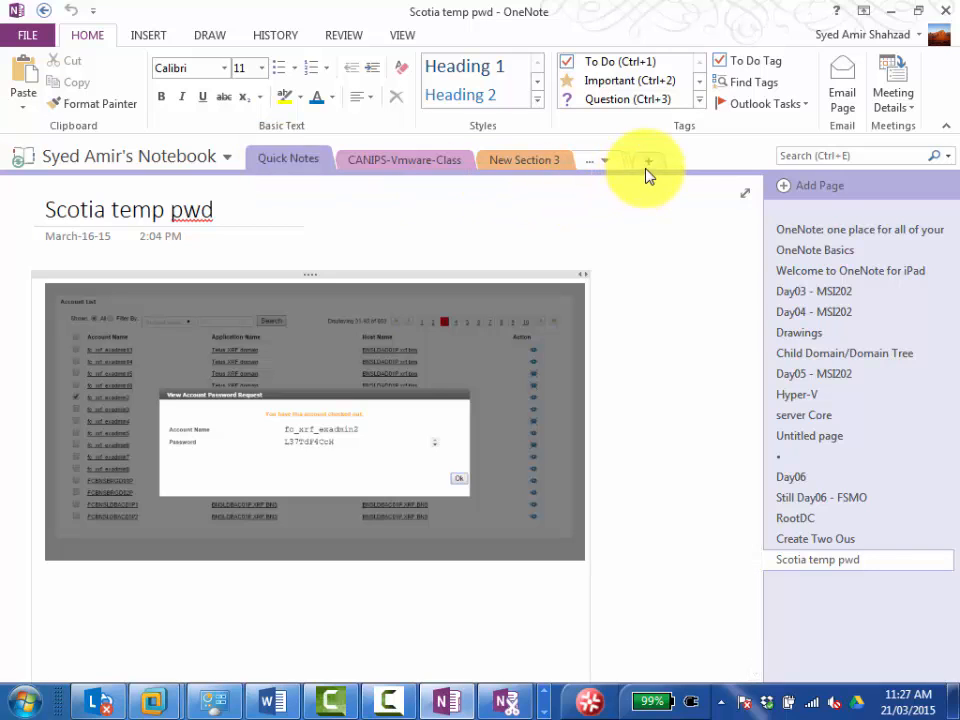
pyautogui.click(528, 164)
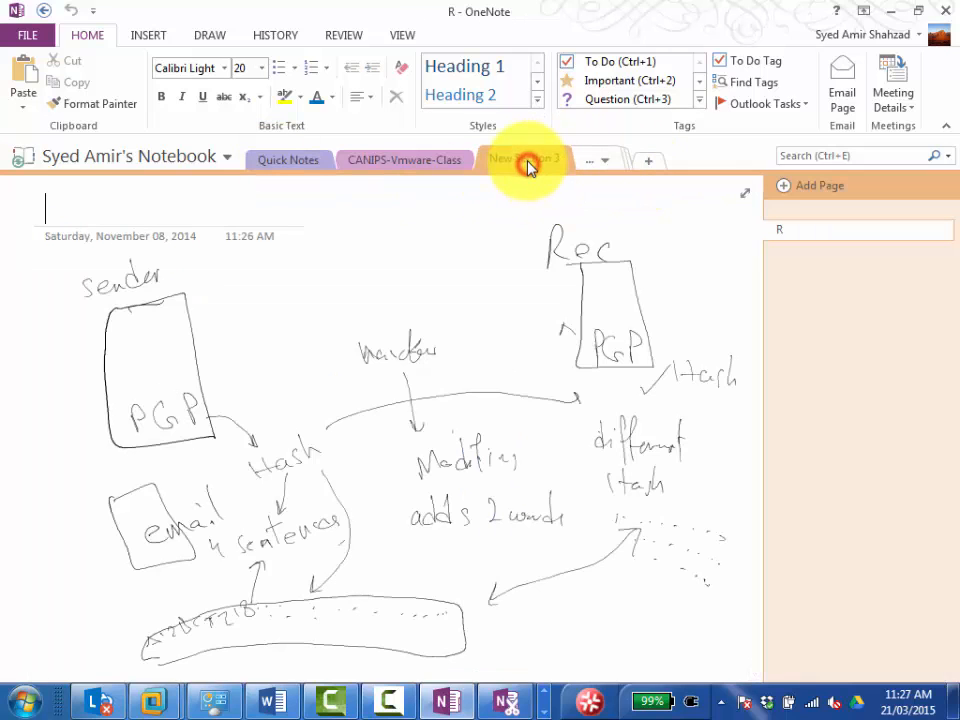
pyautogui.click(594, 163)
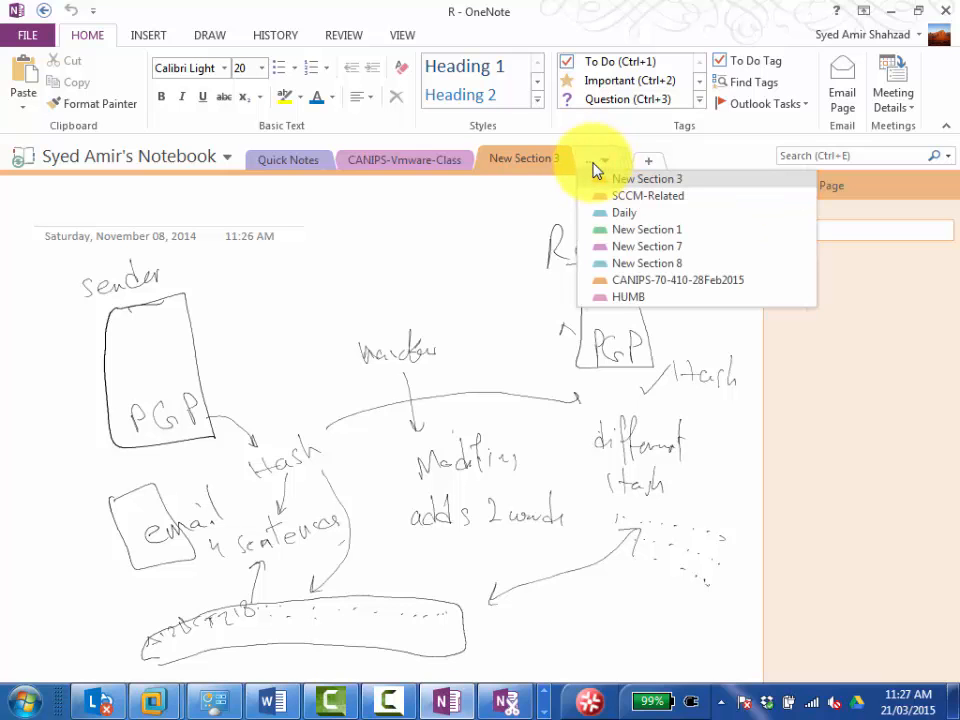
pyautogui.click(621, 280)
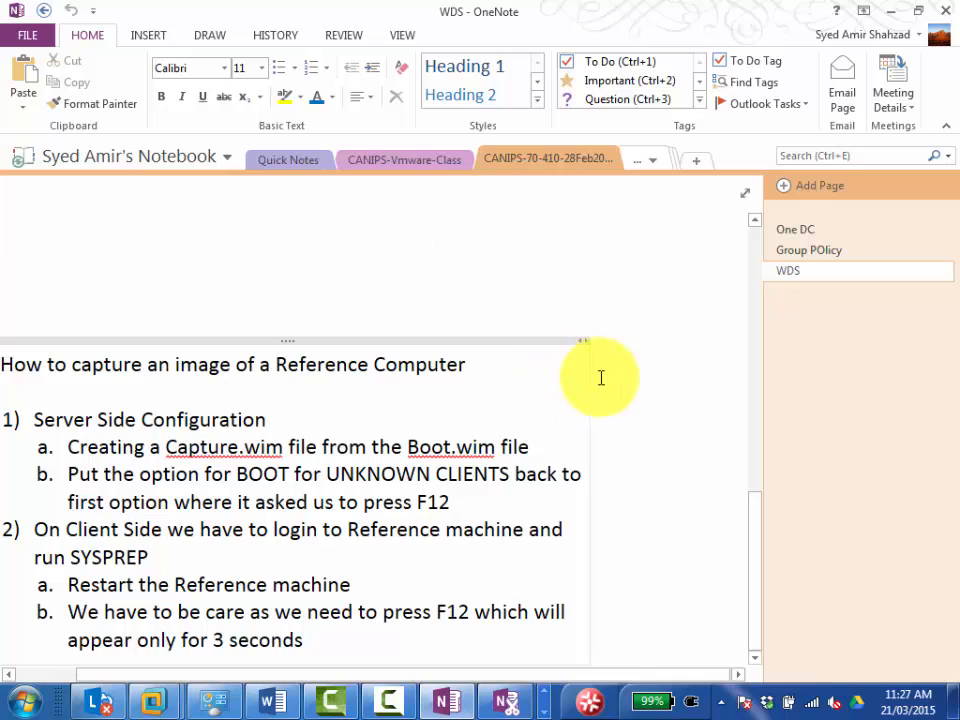
# Add a new page to the CANIPS-70-410-28Feb2015 section and title it Hyper-V.
pyautogui.click(785, 186)
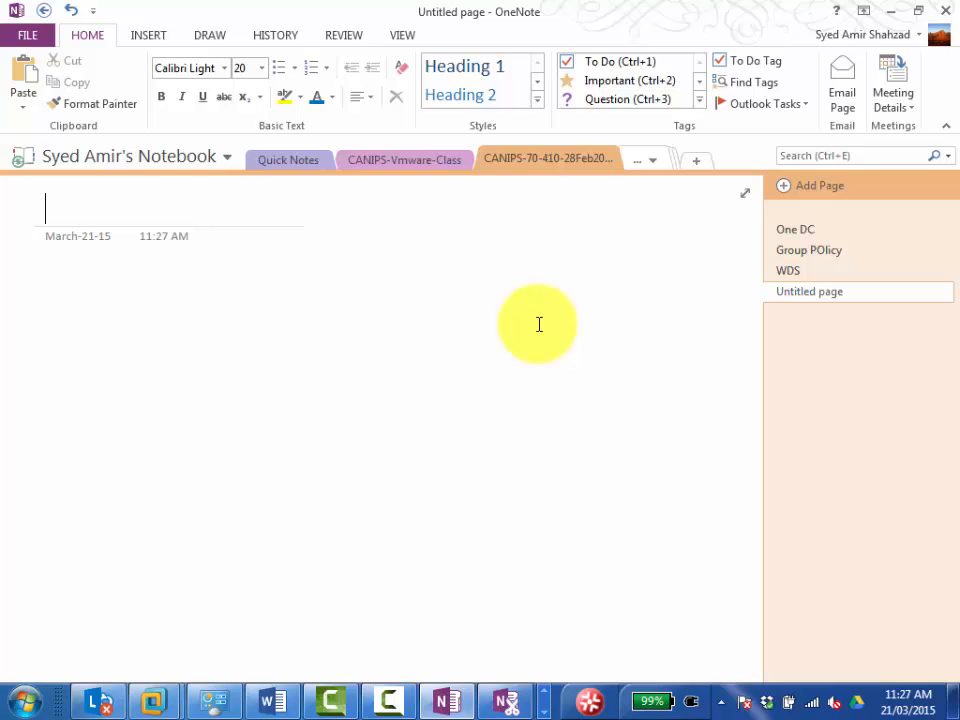
pyautogui.write('HYper')
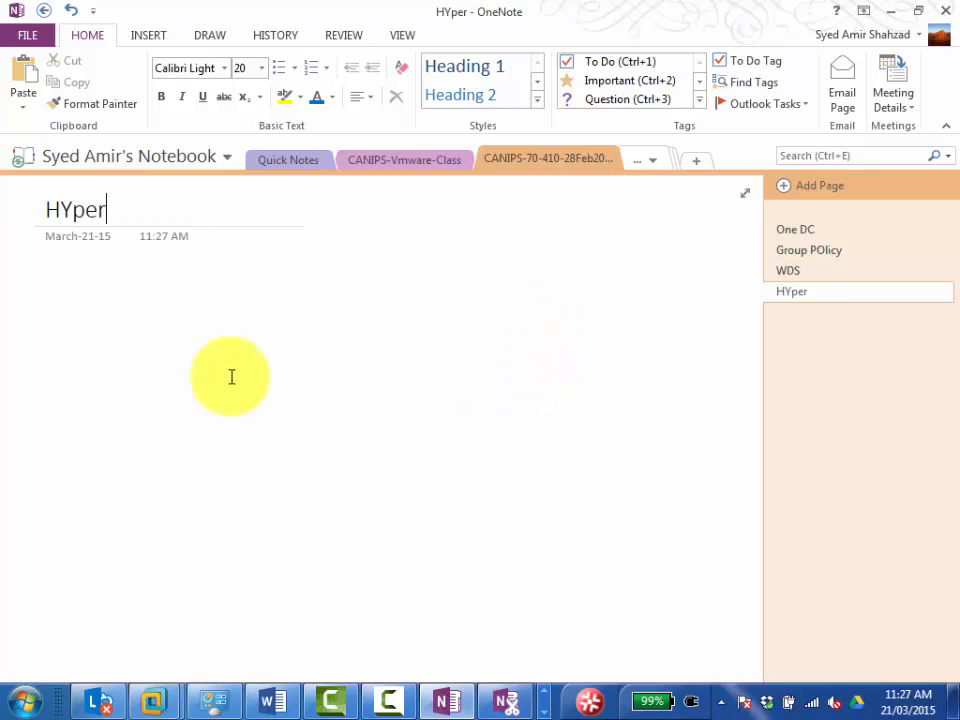
pyautogui.write('-V')
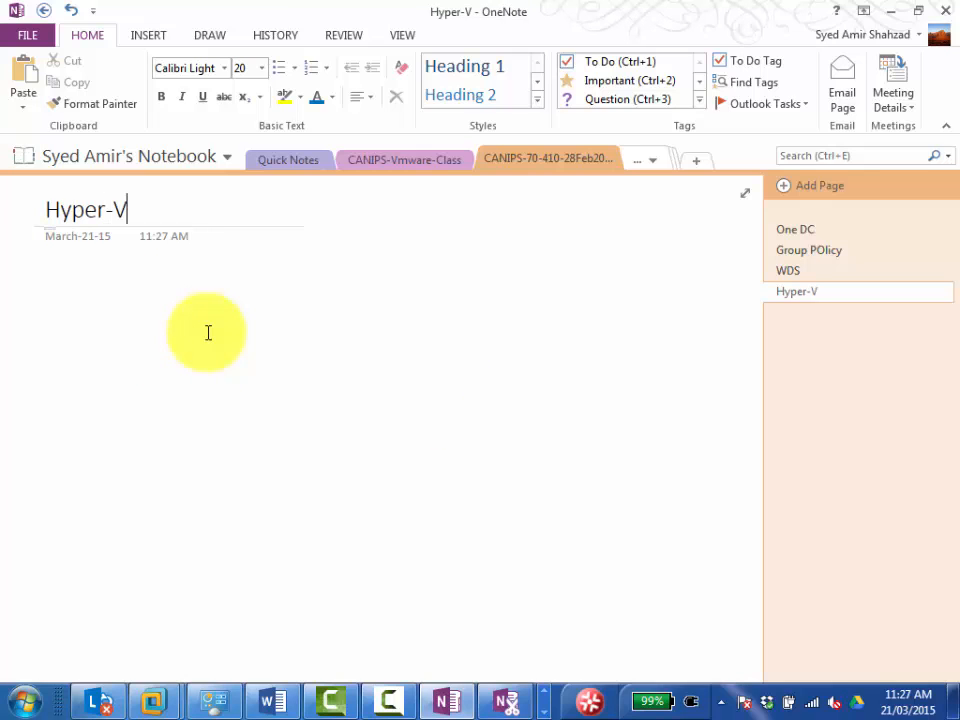
# Place the cursor in the body of the Hyper-V page and set the text to bold Calibri, size 18.
pyautogui.click(89, 321)
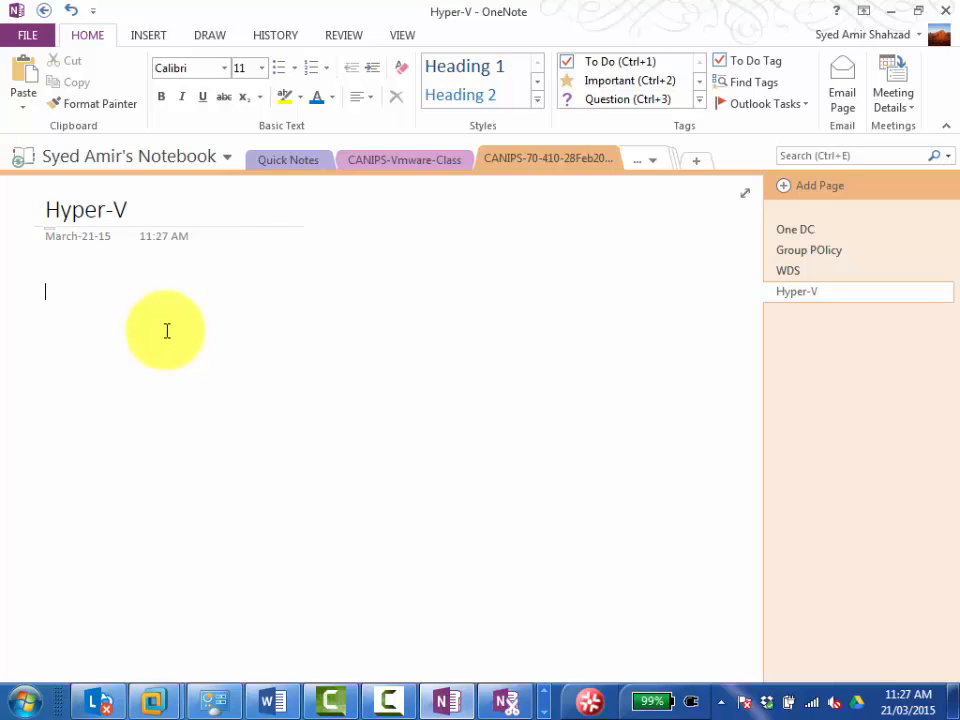
pyautogui.click(161, 96)
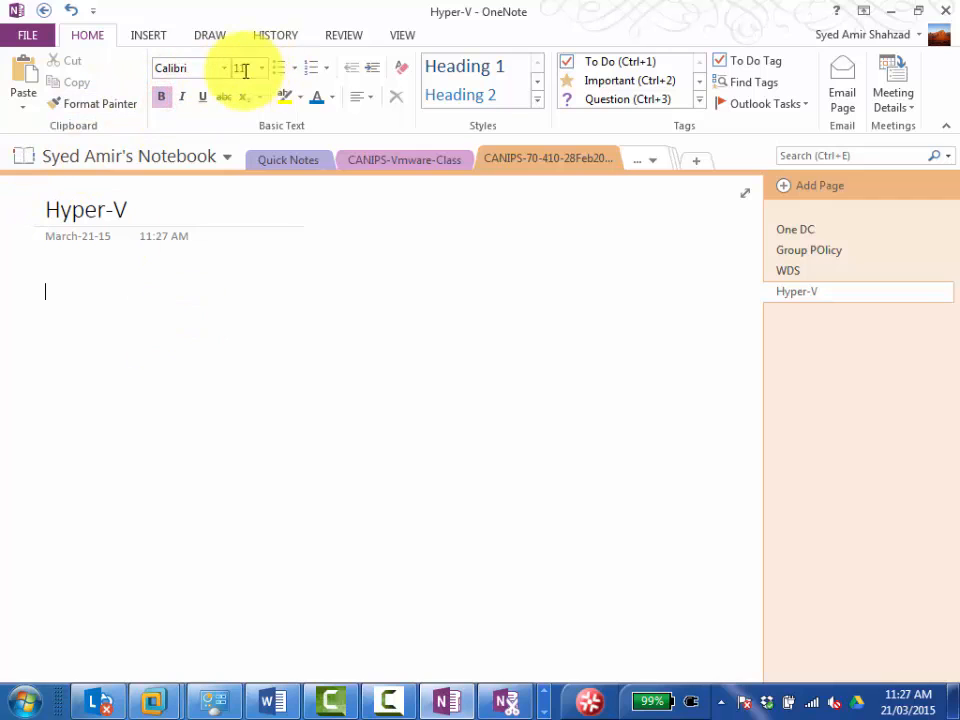
pyautogui.click(224, 68)
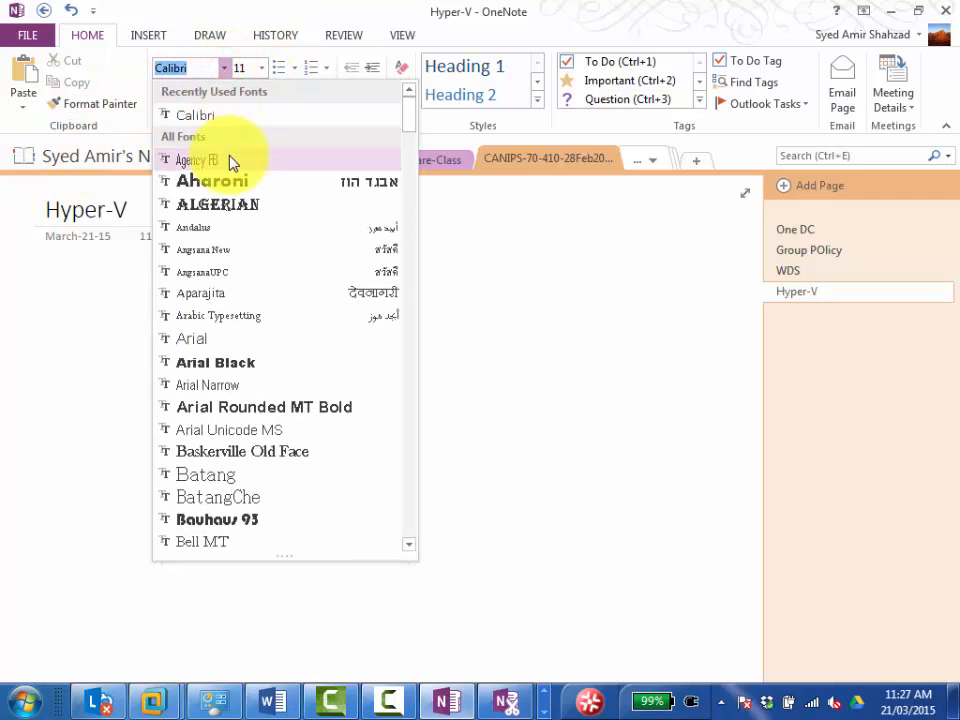
pyautogui.click(232, 115)
pyautogui.click(262, 69)
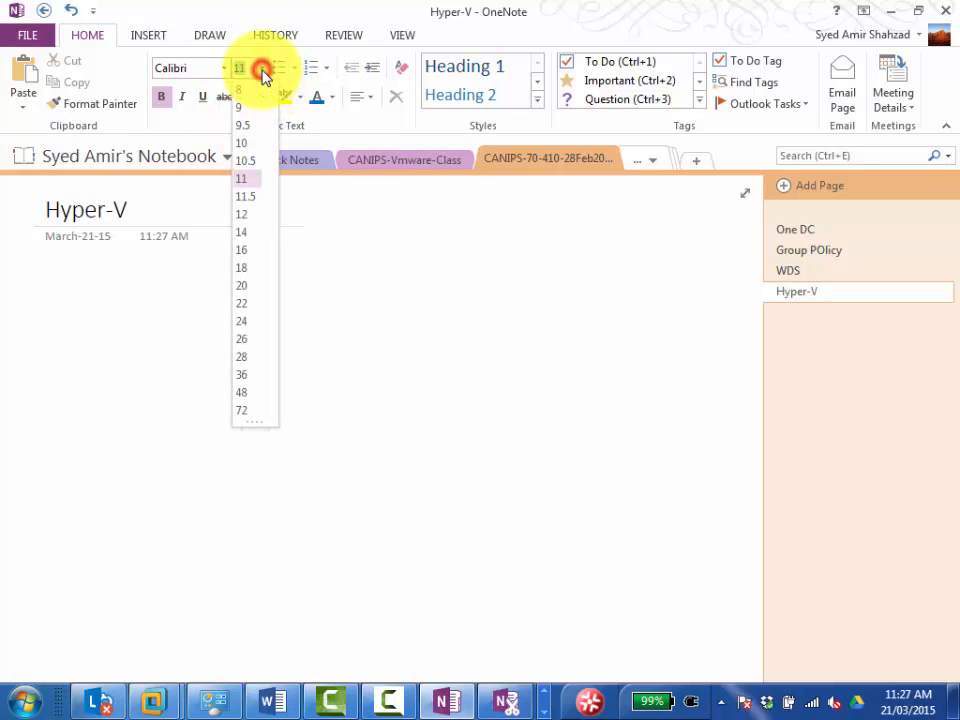
pyautogui.click(248, 268)
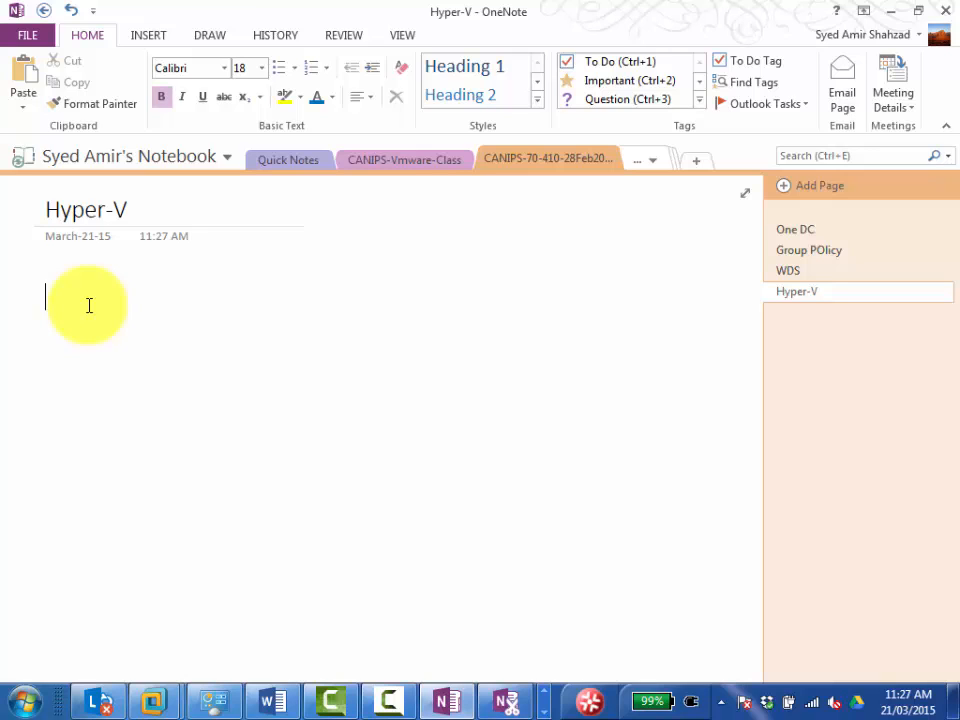
# Write the note line "We need one server 2012 R2 for this lab" and start a new line below it.
pyautogui.write('We n')
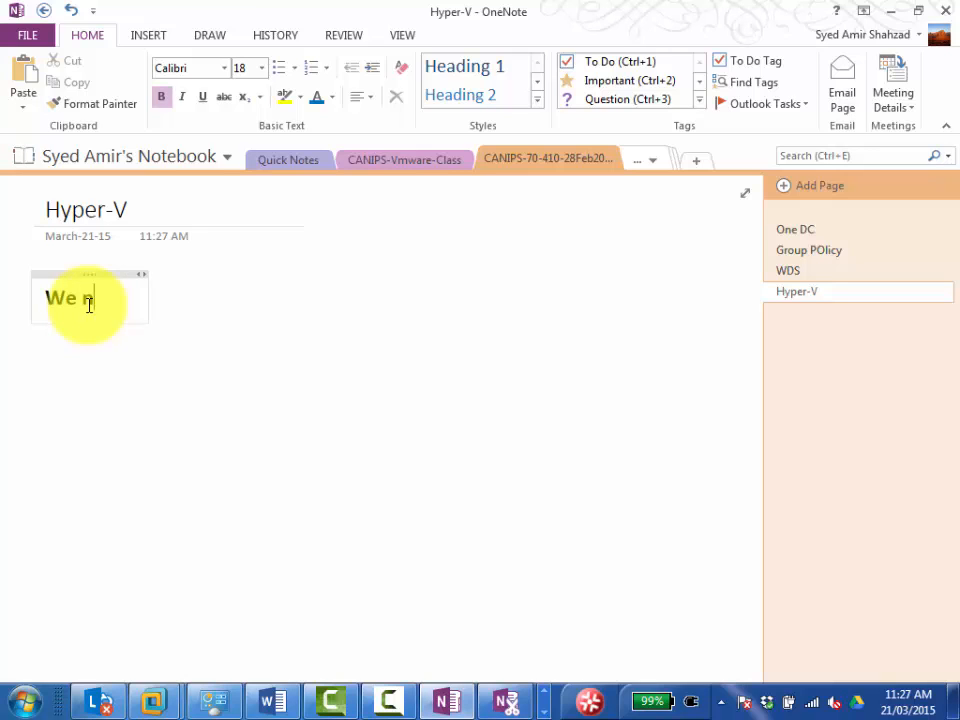
pyautogui.write('eed one ')
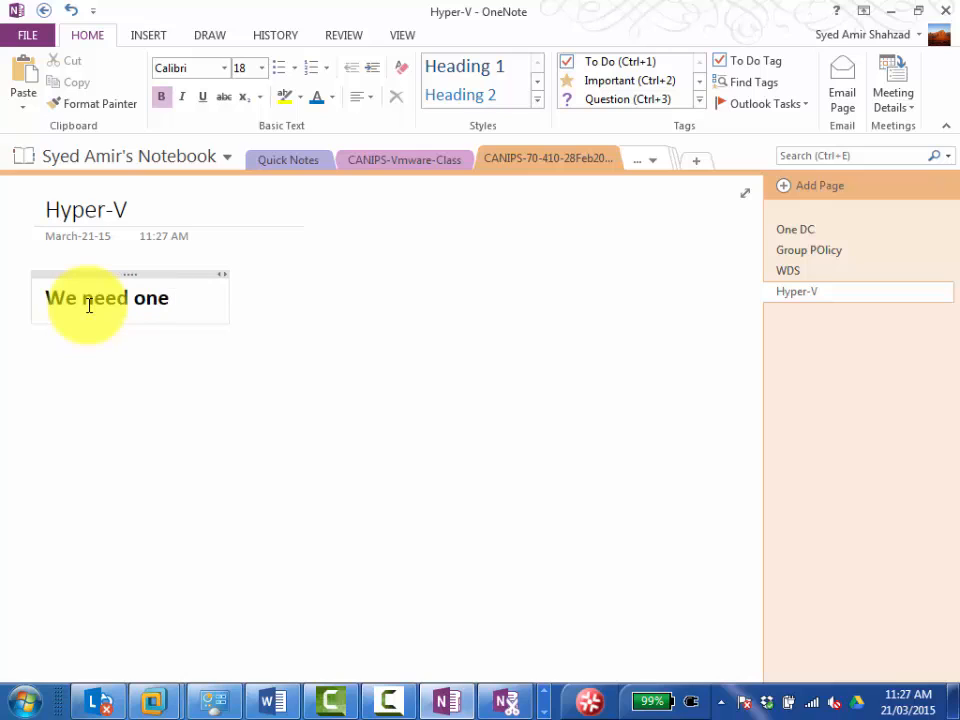
pyautogui.write('server 2012')
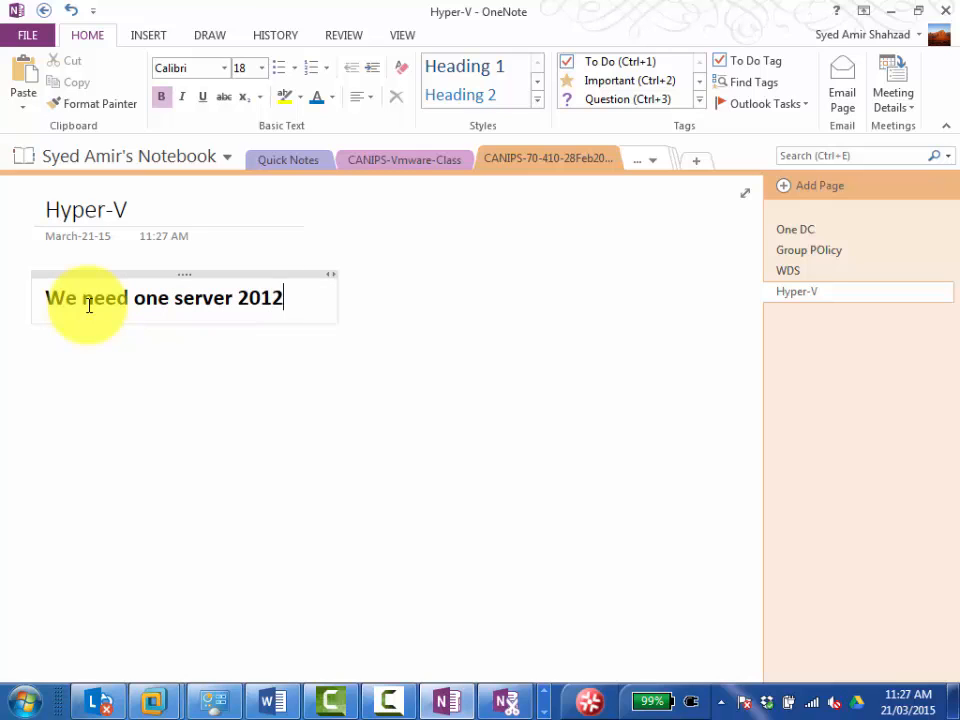
pyautogui.write(' R2 for t')
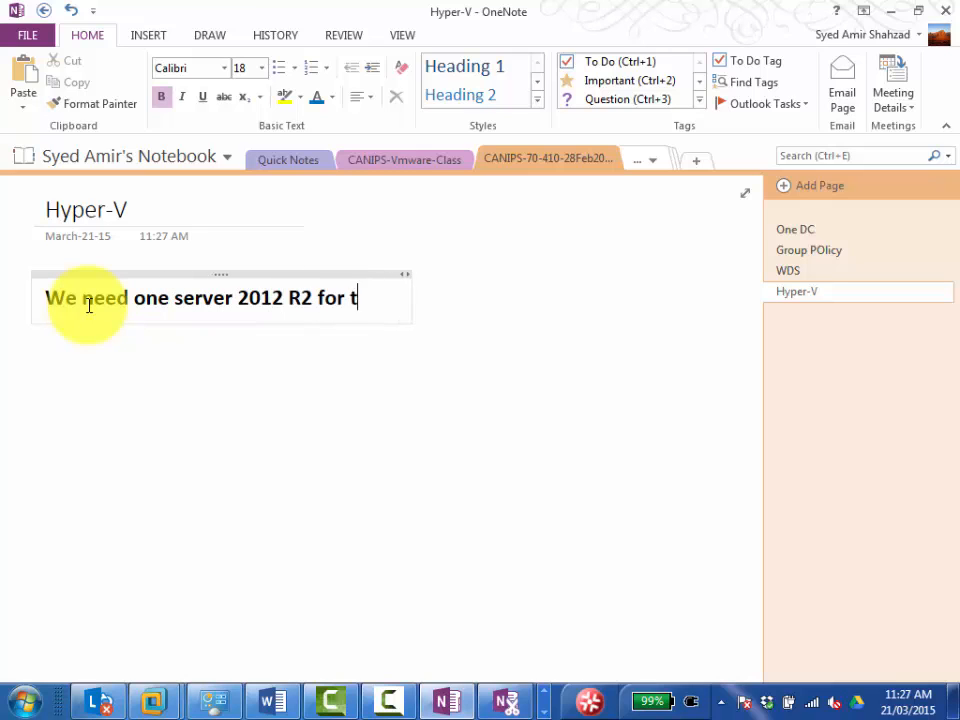
pyautogui.write('his lab')
pyautogui.press('Return')
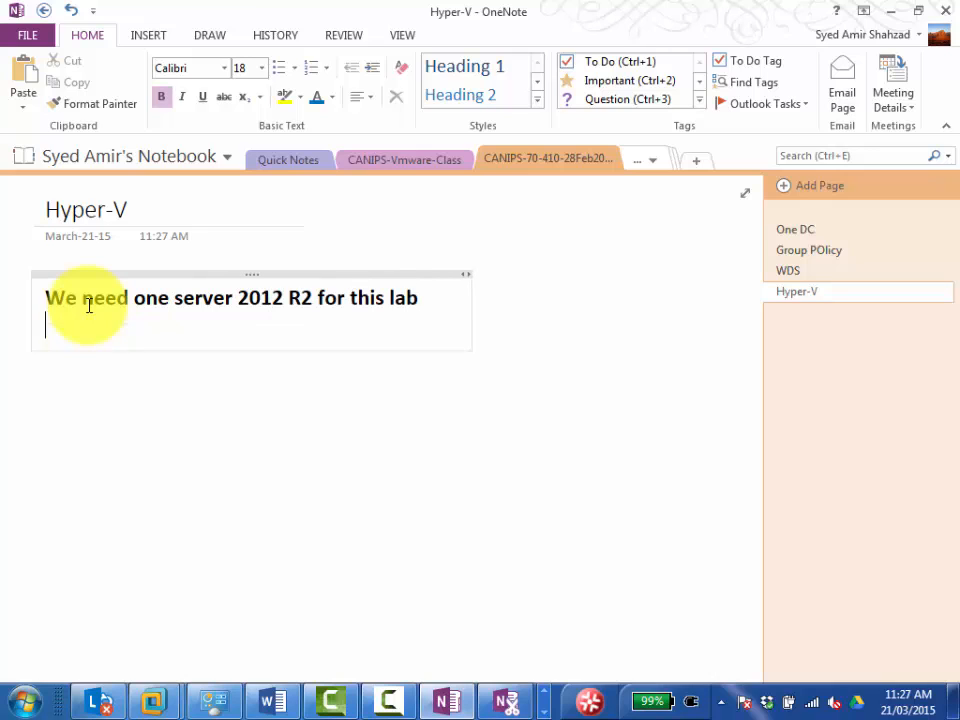
# Write the note lines "Fir st start server" and "Login form local administrator", and start a new line below them.
pyautogui.write('Fir st start se')
pyautogui.press('BackSpace')
pyautogui.write('rver')
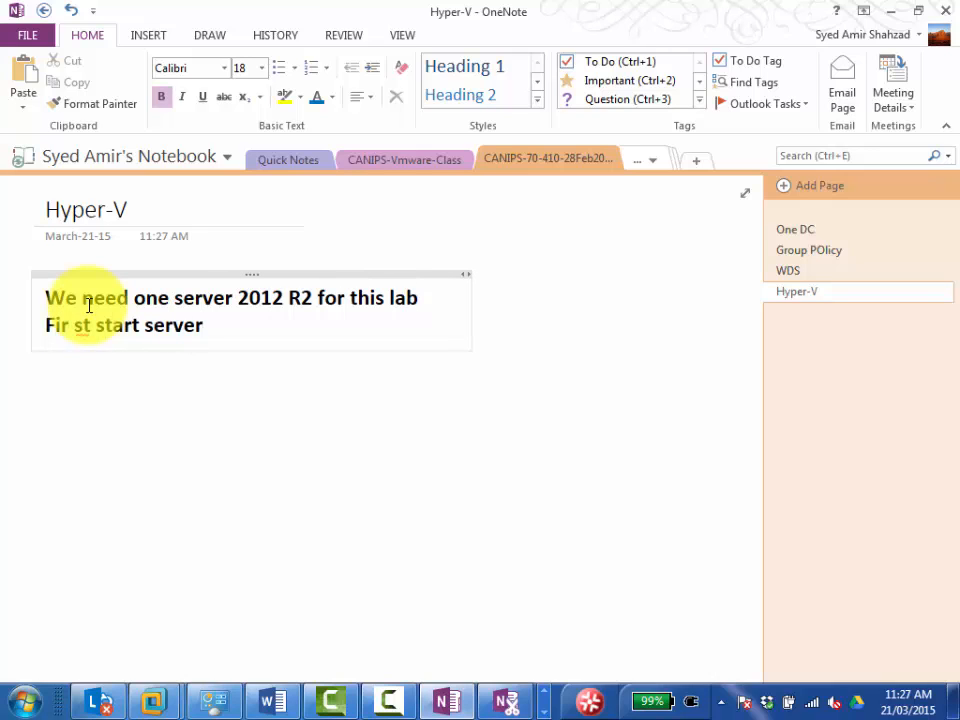
pyautogui.press('Return')
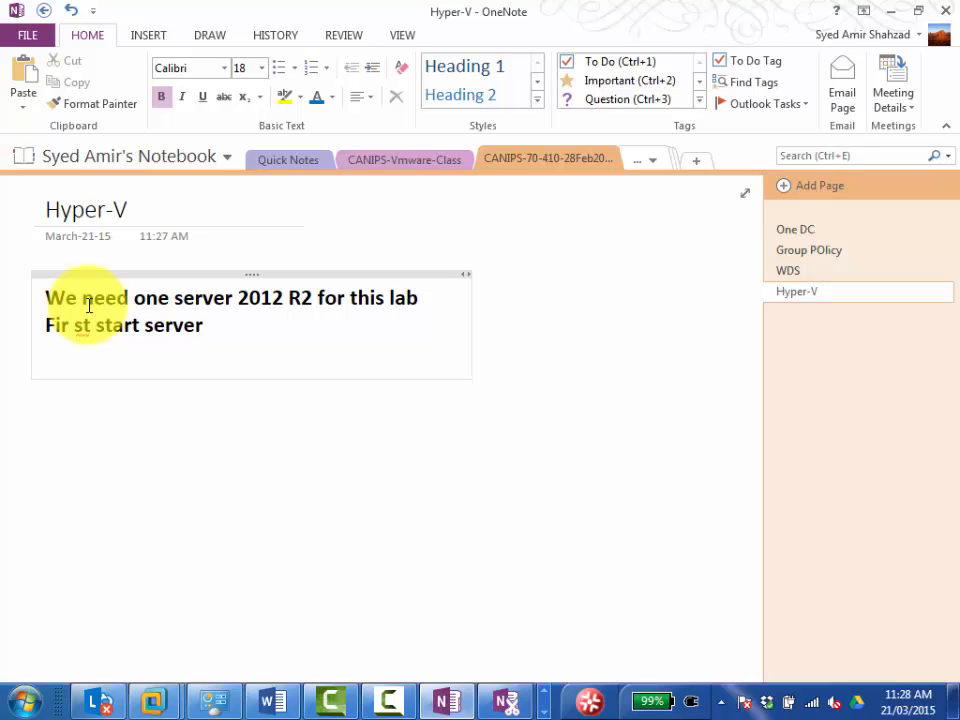
pyautogui.write('Login form l')
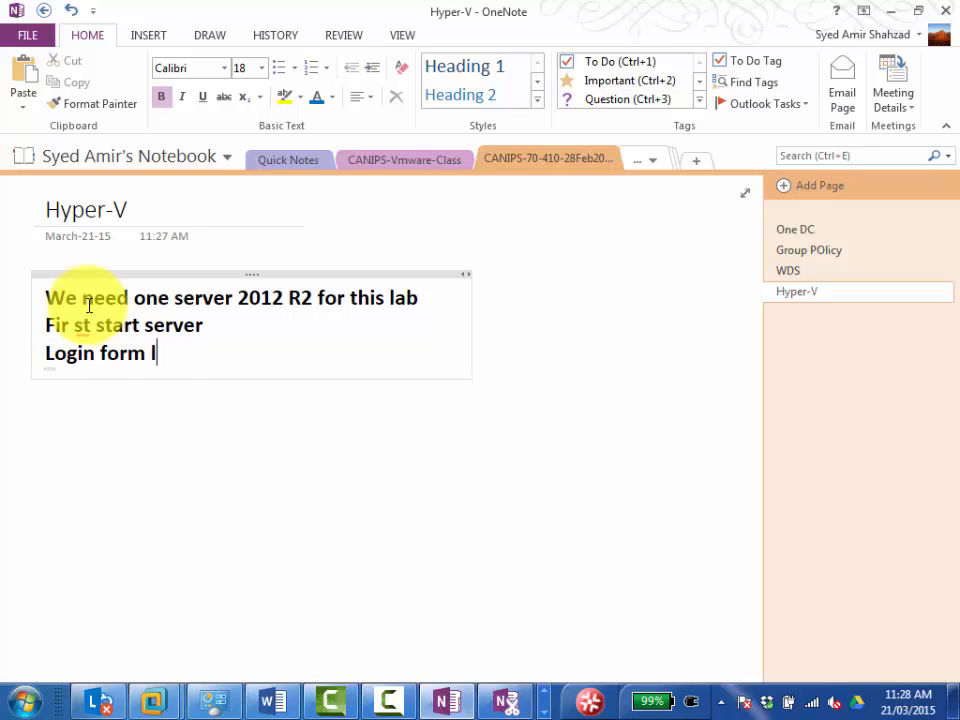
pyautogui.write('ocal administr')
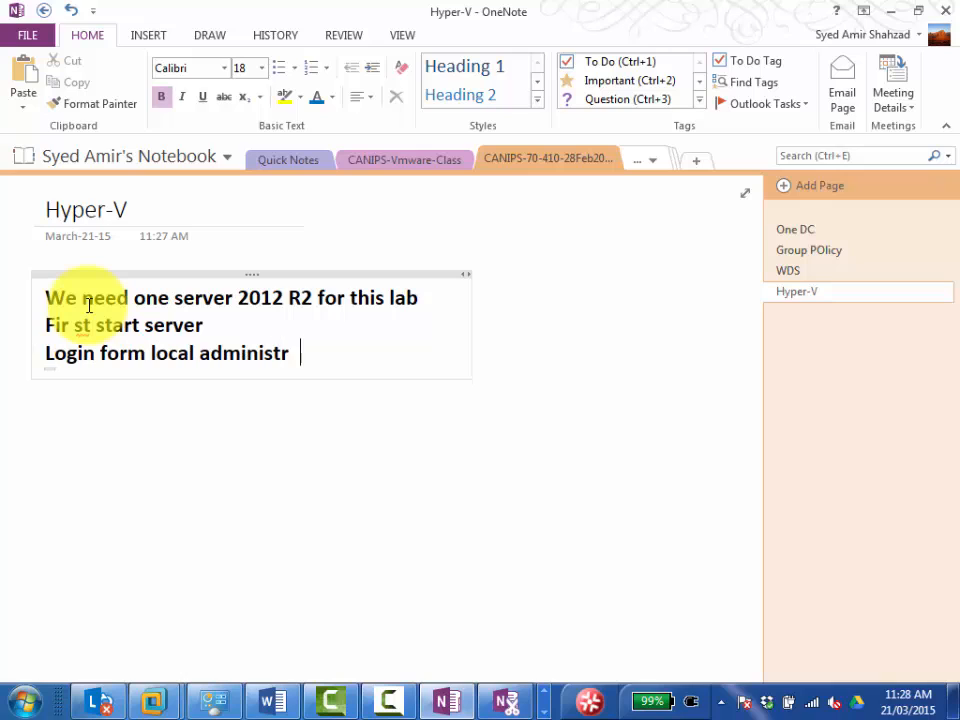
pyautogui.write('ator')
pyautogui.press('Return')
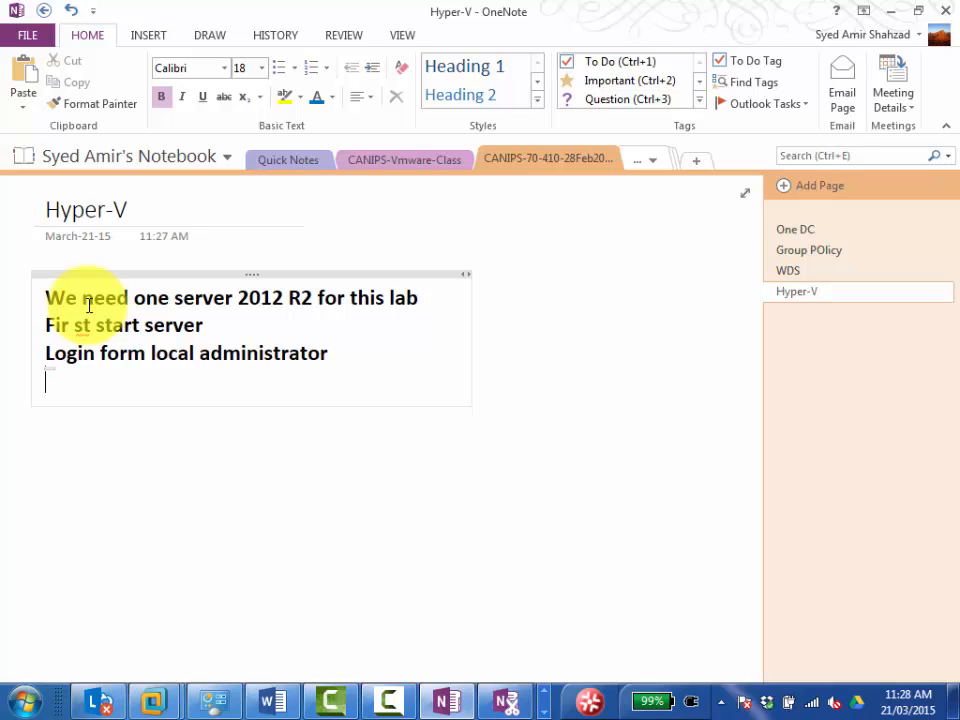
# Add the line "Go to Roles and features" and begin the following one with "Click NEXT 3 times until you reach ROLES".
pyautogui.write('go to Roles a ')
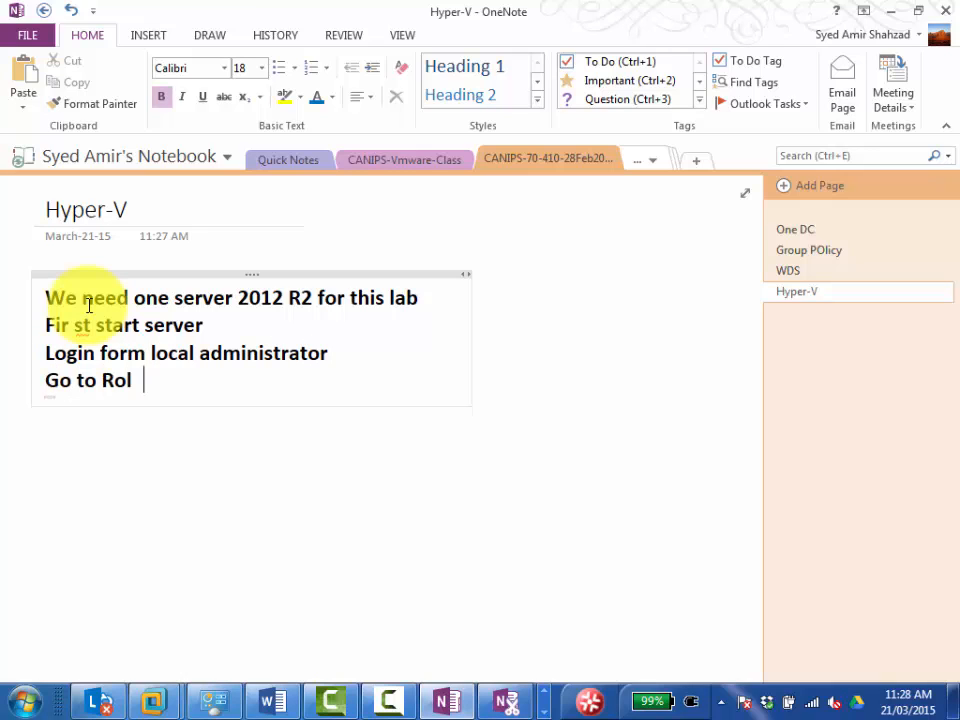
pyautogui.write('nd features')
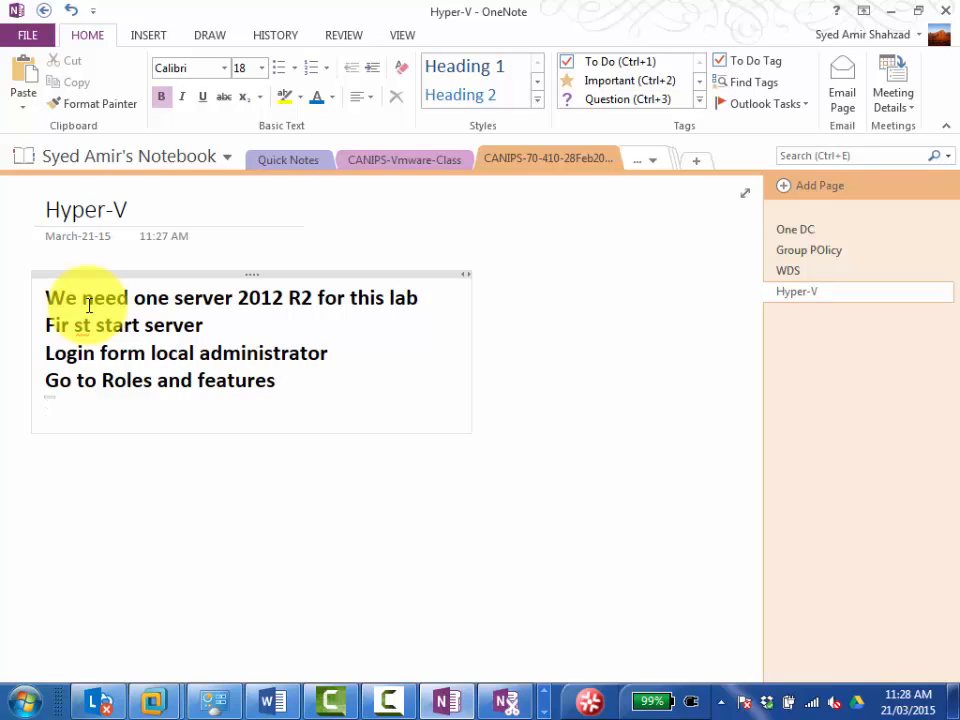
pyautogui.write('click NEX')
pyautogui.press('BackSpace')
pyautogui.write('T 3 time')
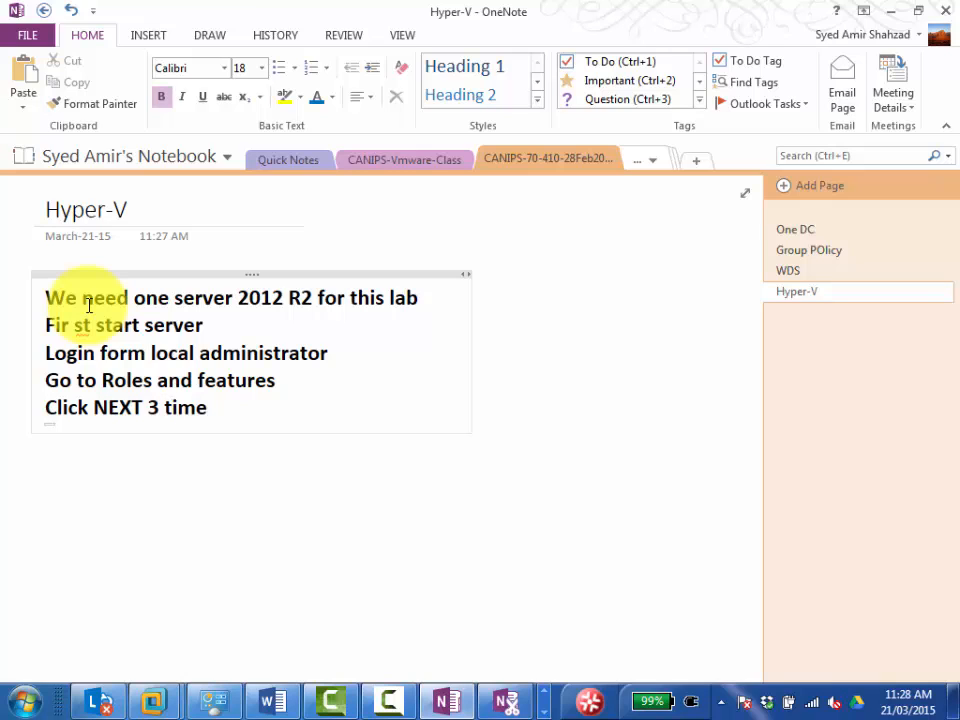
pyautogui.write('s until you r')
pyautogui.press('BackSpace')
pyautogui.write('each')
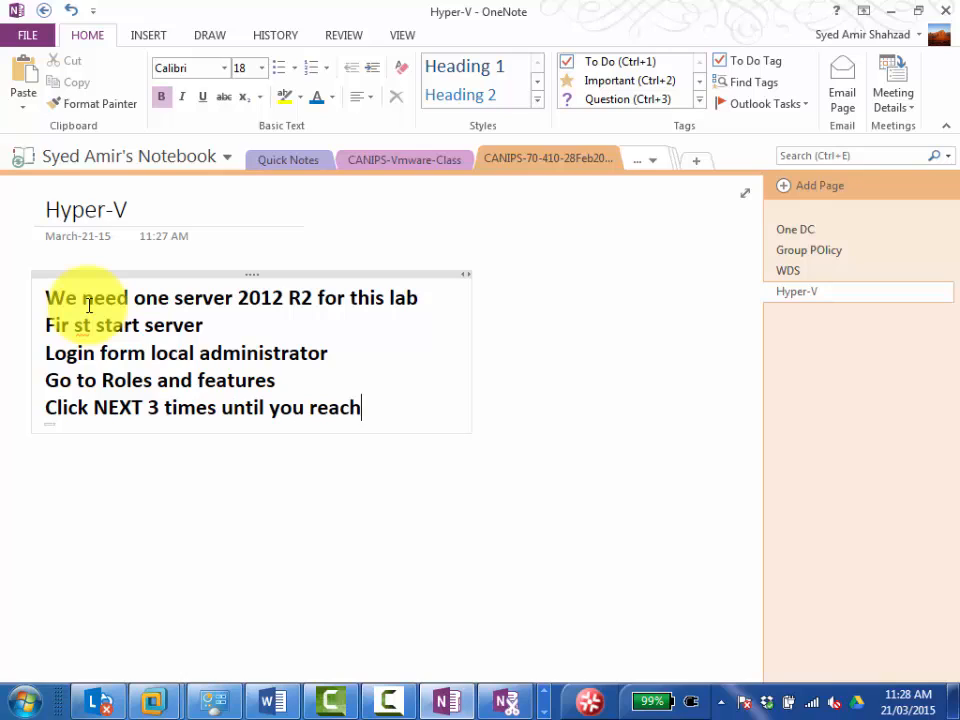
pyautogui.write(' ROLES ')
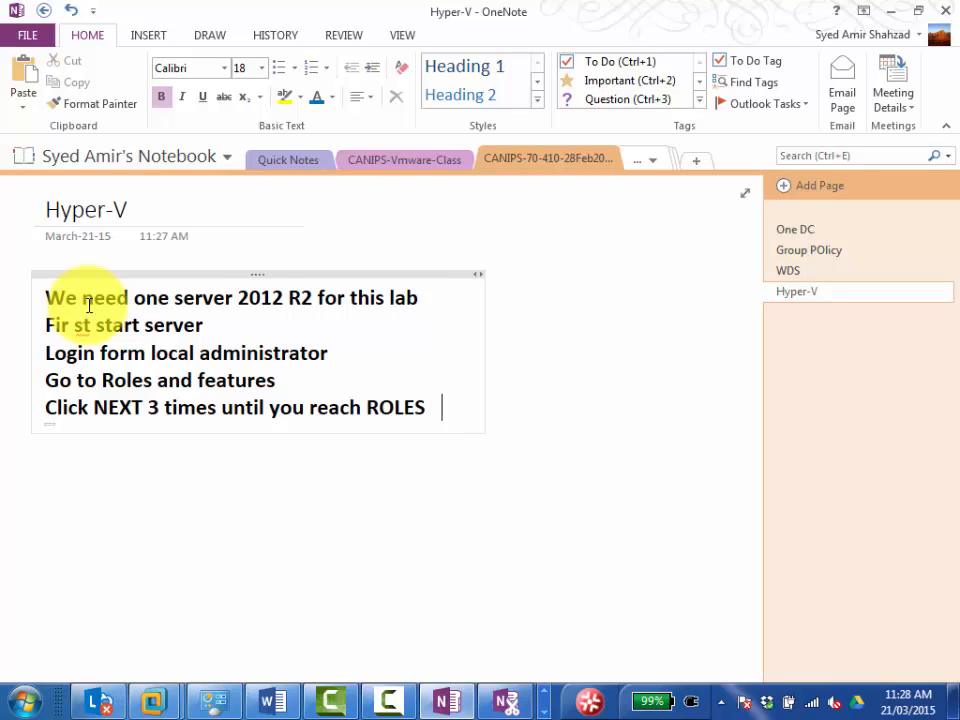
pyautogui.write('and click HYPER')
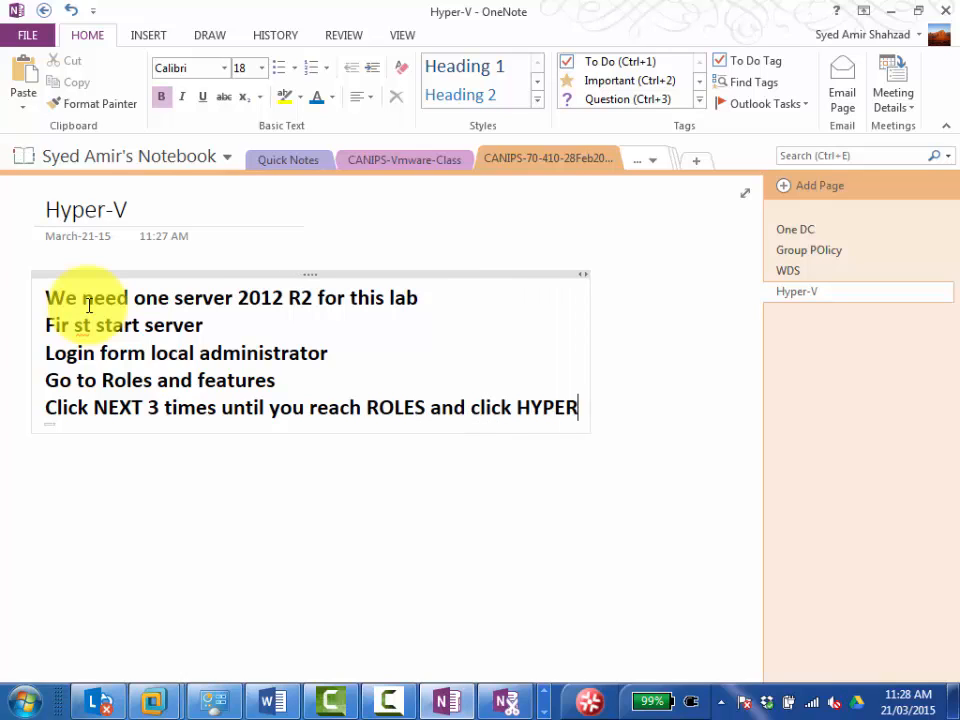
pyautogui.write('-V and C')
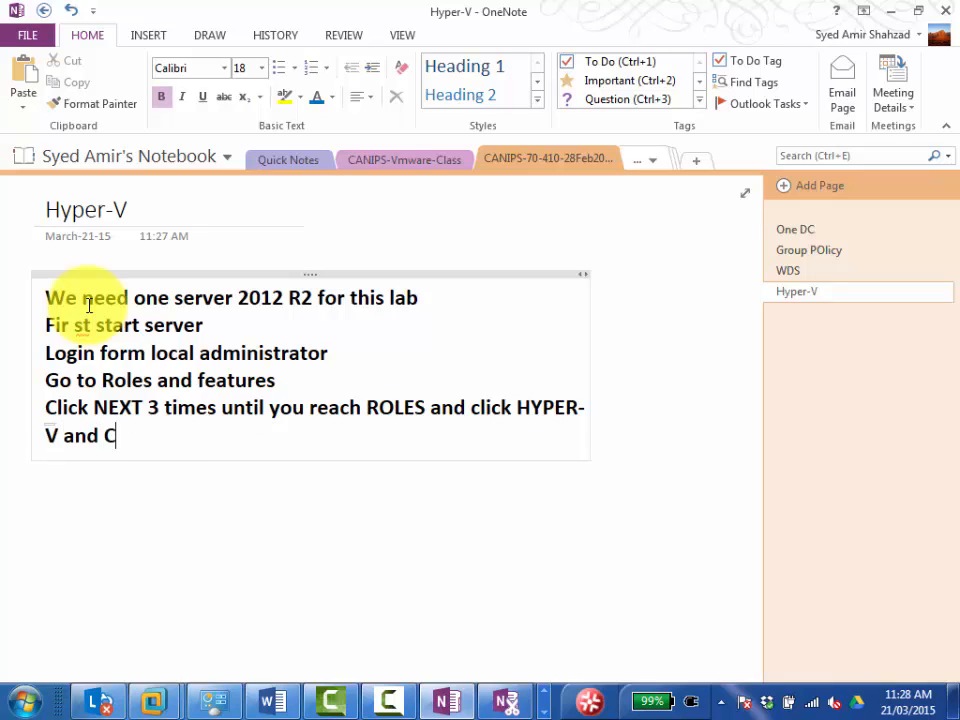
pyautogui.write('lick Add fea')
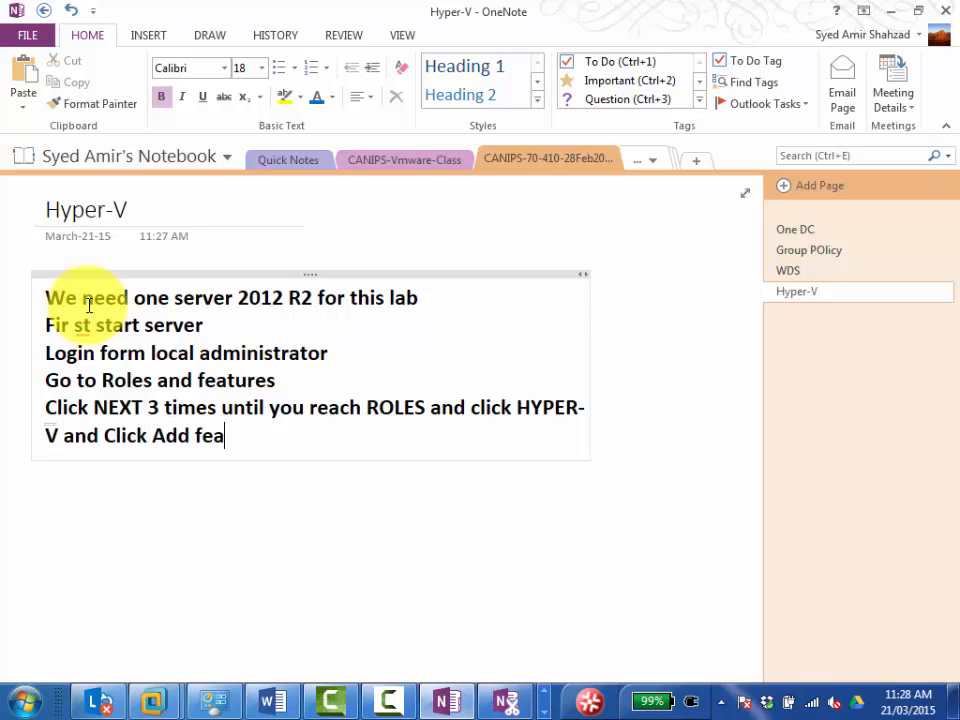
pyautogui.write('tures')
pyautogui.write(' and click N')
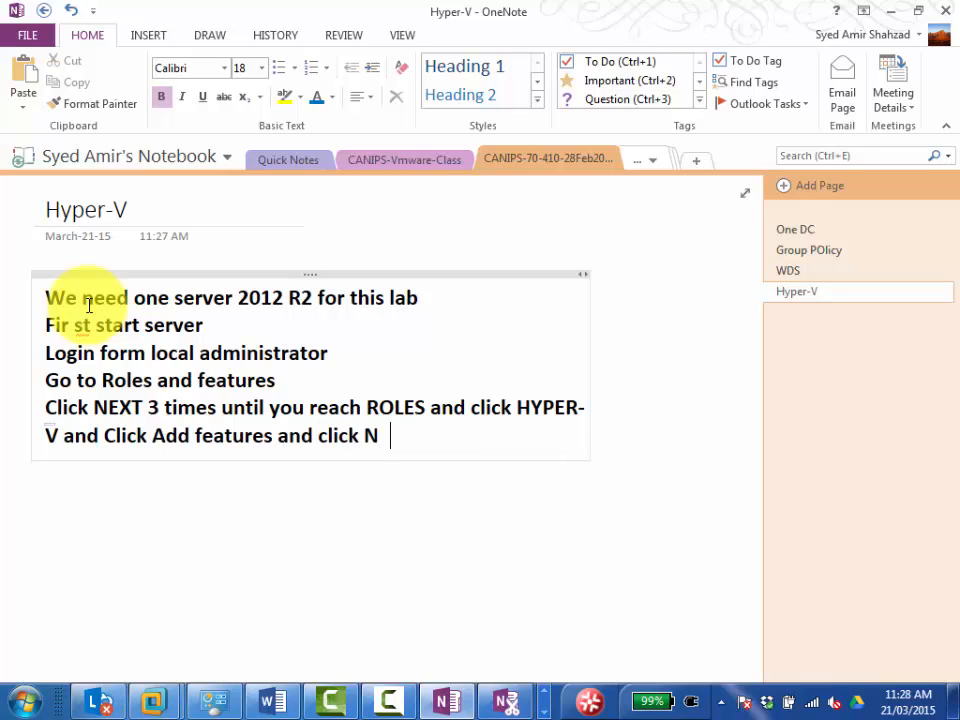
# Complete the ROLES line with "and click HYPER-V and Click Add features and click NEXT till END".
pyautogui.press('BackSpace')
pyautogui.write('EXT till END')
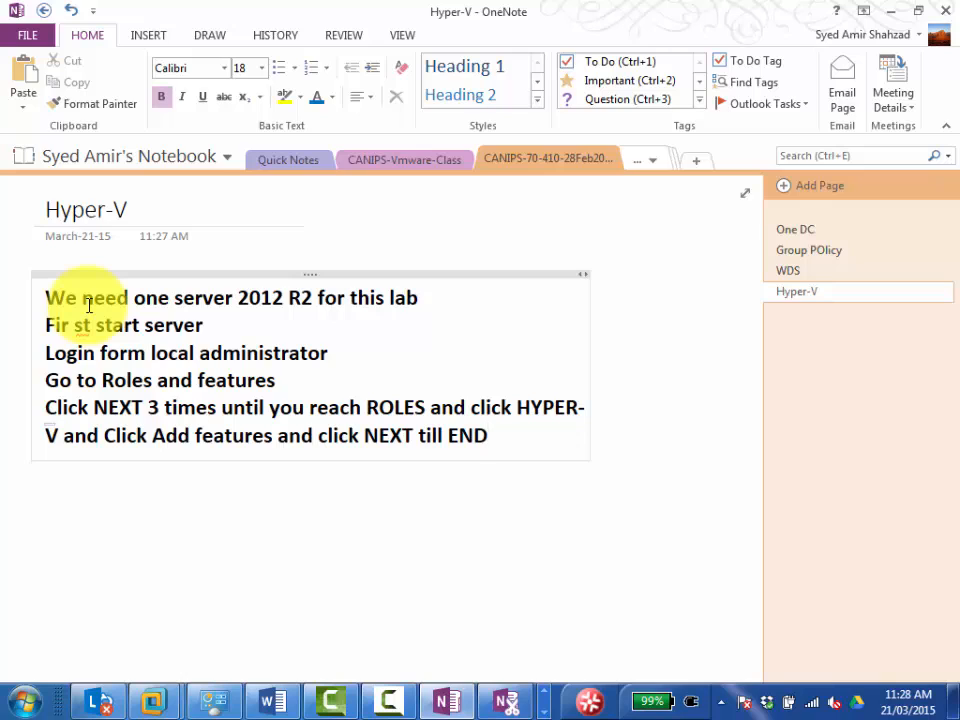
# Turn all the note lines into a bulleted list and place the cursor after "END".
pyautogui.press('Up')
pyautogui.press('Up')
pyautogui.press('Left')
pyautogui.press('Up')
pyautogui.press('Left')
pyautogui.press('Left')
pyautogui.press('Left')
pyautogui.press('Left')
pyautogui.press('Down')
pyautogui.press('Down')
pyautogui.press('Down')
pyautogui.press('Down')
pyautogui.press('Down')
pyautogui.press('Down')
pyautogui.press('Down')
pyautogui.press('Down')
pyautogui.press('Down')
pyautogui.press('Down')
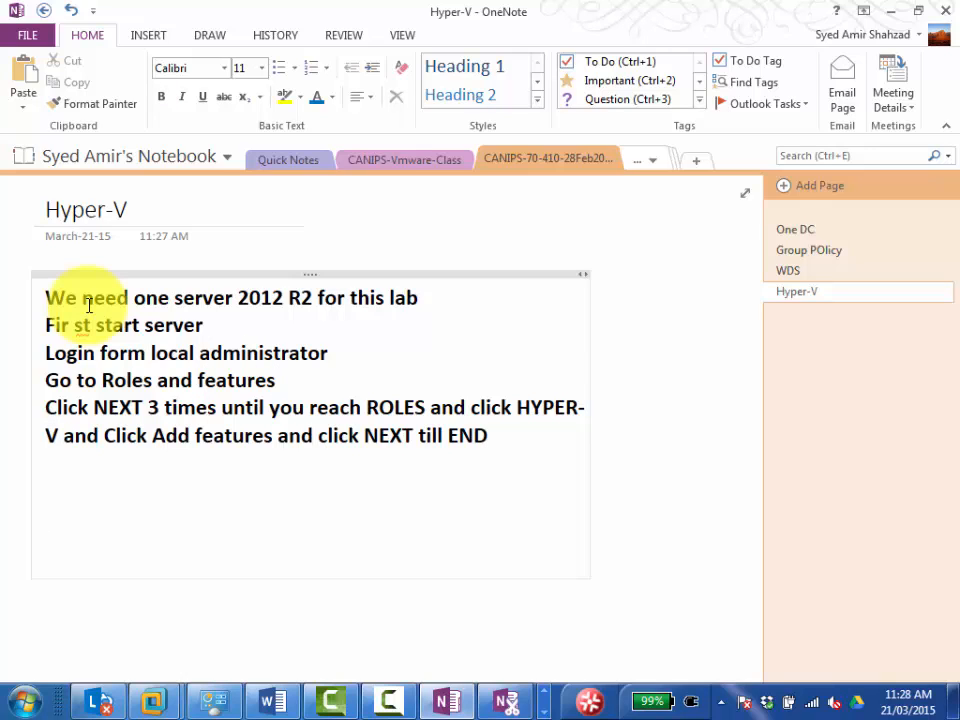
pyautogui.press('Up')
pyautogui.press('Up')
pyautogui.press('Up')
pyautogui.press('Up')
pyautogui.press('Up')
pyautogui.press('Up')
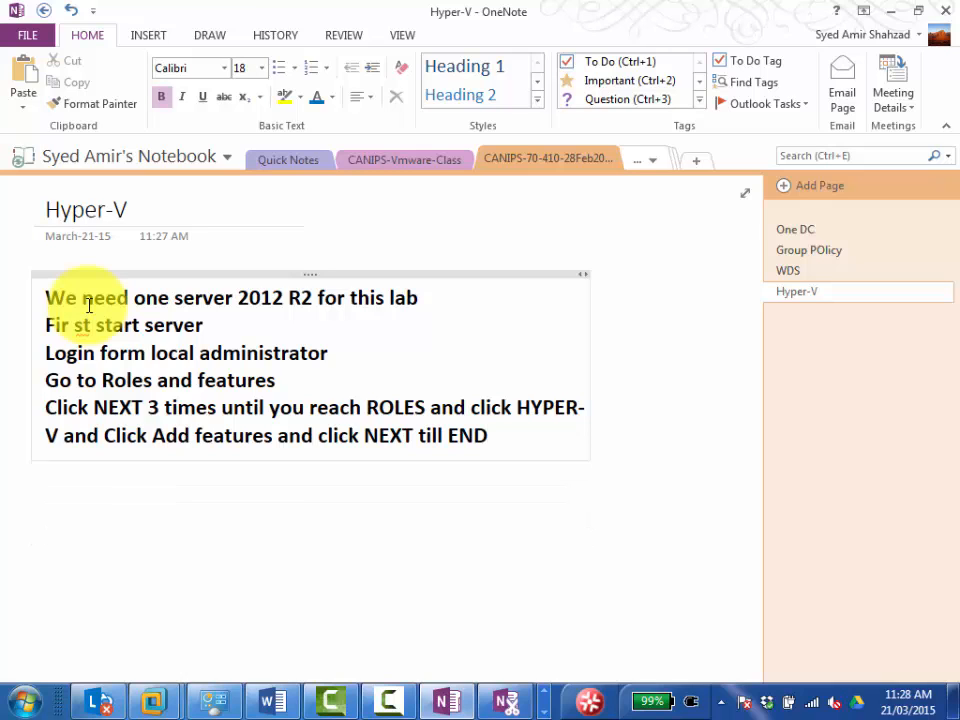
pyautogui.hotkey('shift', 'Up')
pyautogui.hotkey('shift', 'Up')
pyautogui.hotkey('shift', 'Up')
pyautogui.hotkey('shift', 'Up')
pyautogui.hotkey('shift', 'Up')
pyautogui.hotkey('shift', 'Up')
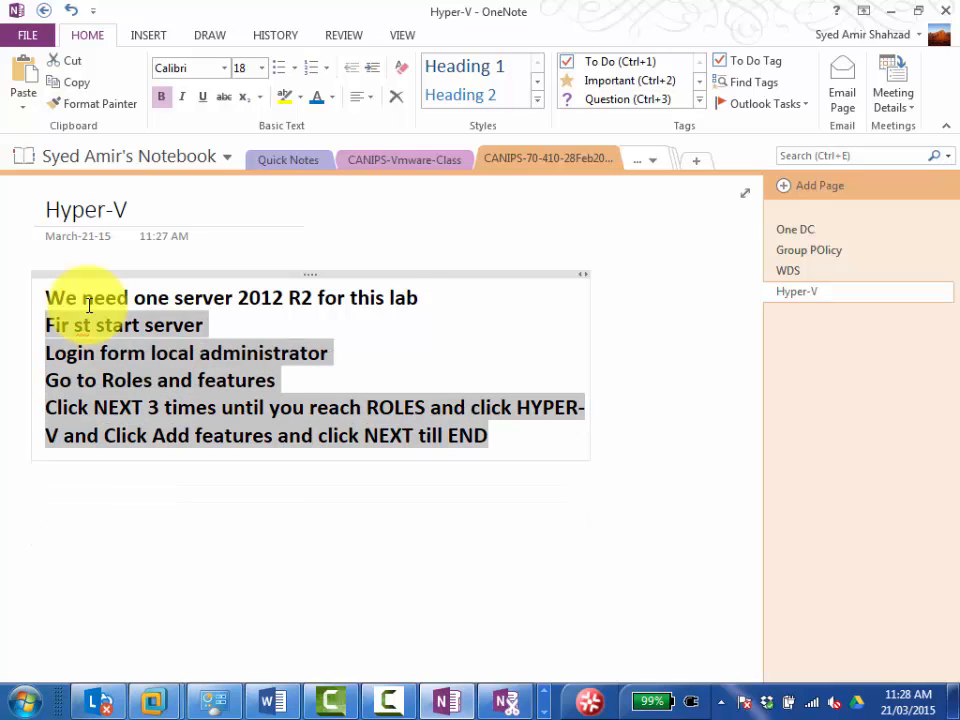
pyautogui.click(279, 68)
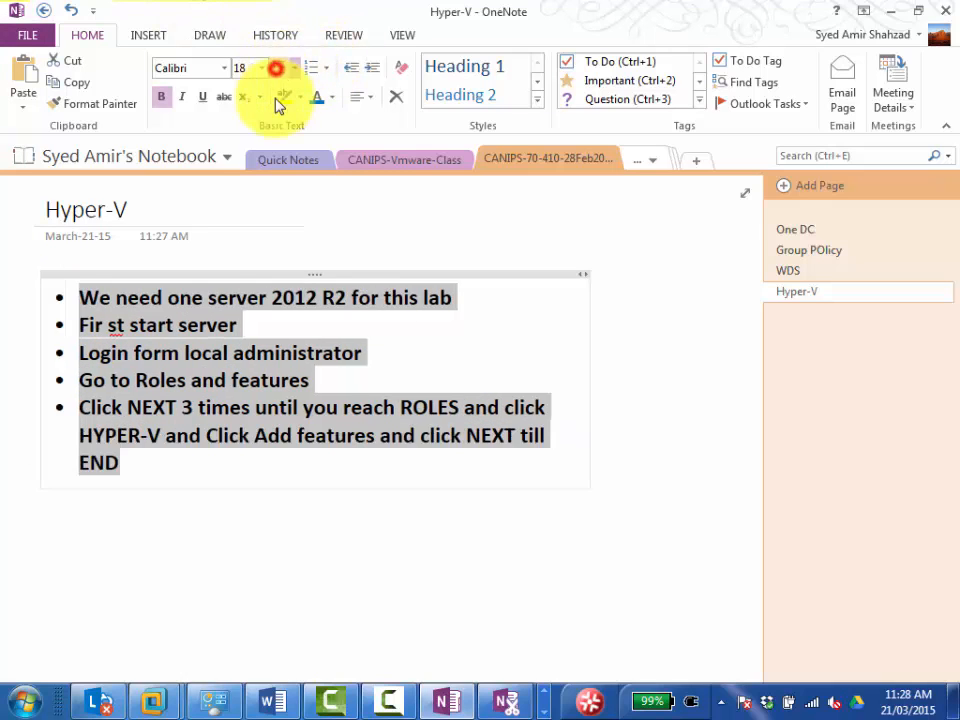
pyautogui.click(142, 472)
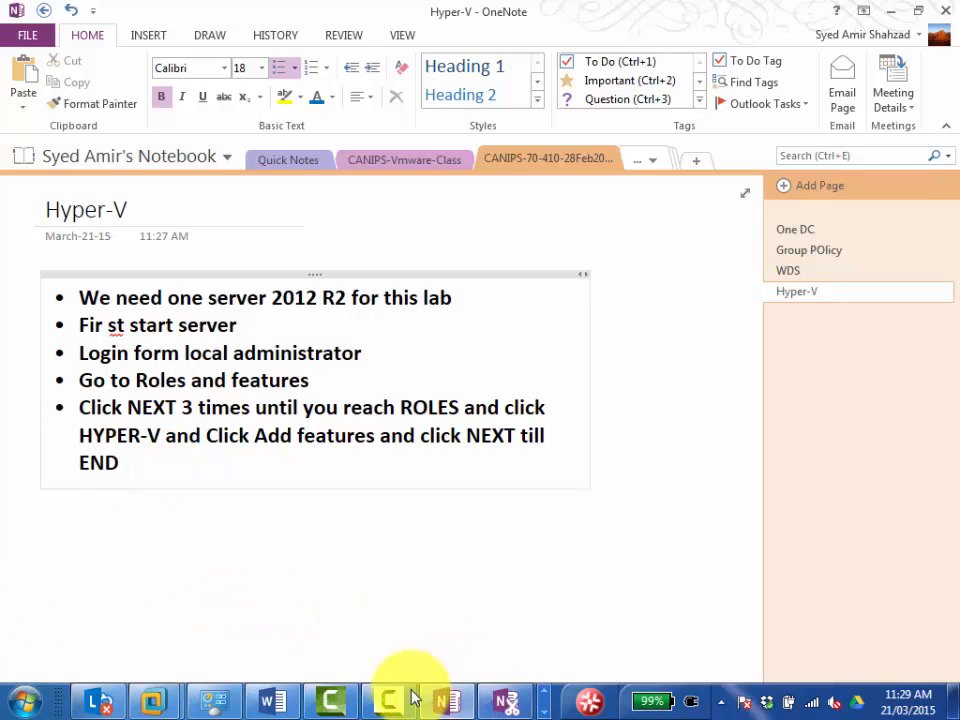
# Switch to VMware Workstation and, in Server02-Canips' processor settings, enable Virtualize Intel VT-x/EPT or AMD-V/RVI and Virtualize CPU performance counters.
pyautogui.click(337, 511)
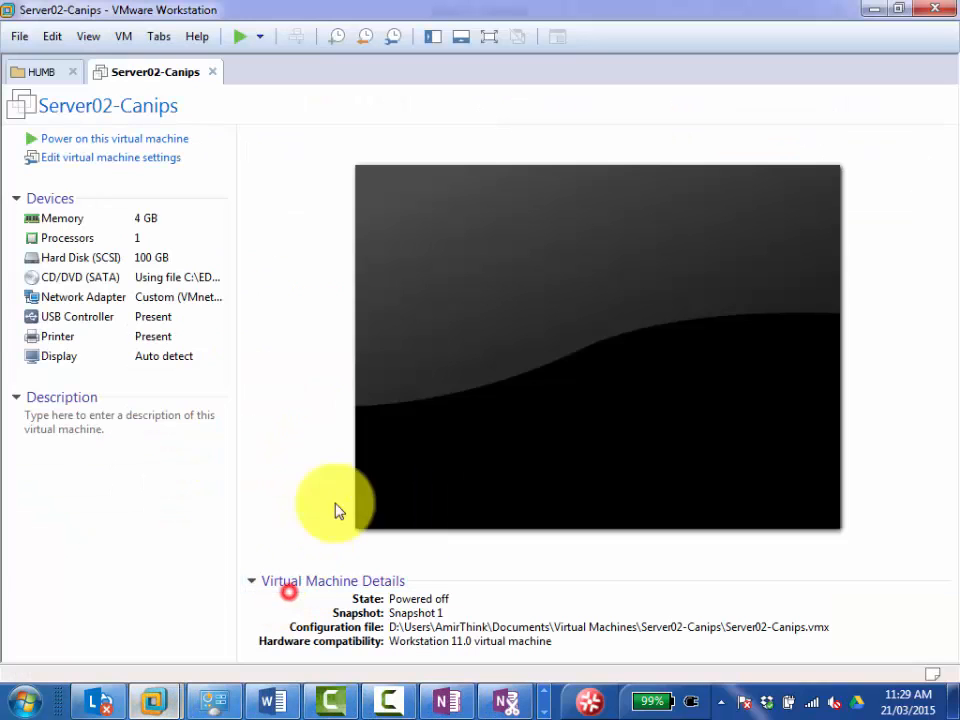
pyautogui.click(130, 163)
pyautogui.click(245, 158)
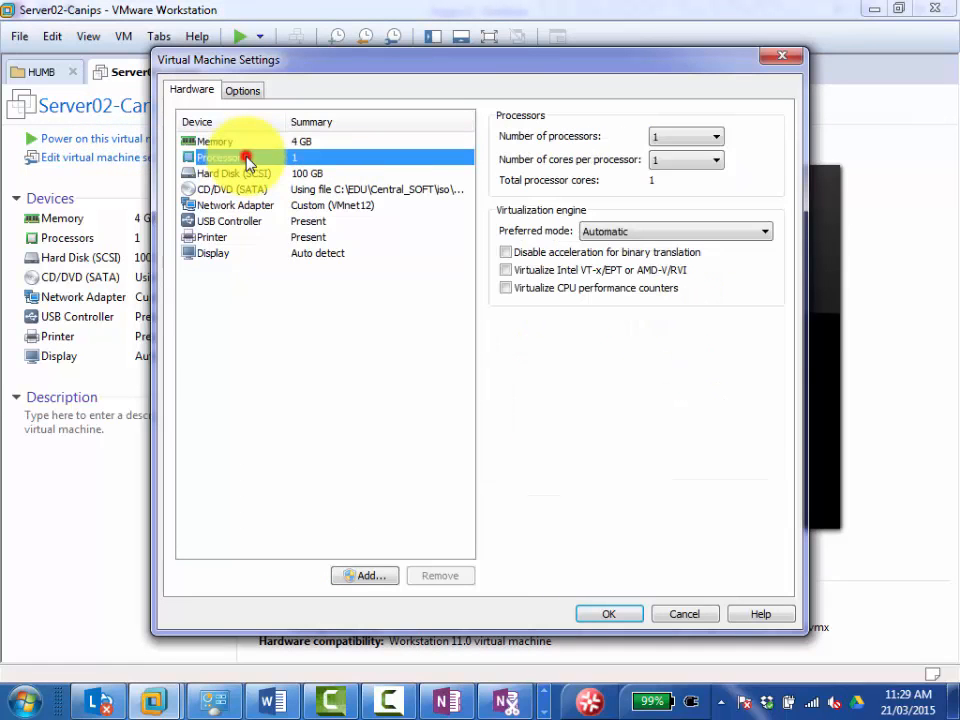
pyautogui.click(506, 270)
pyautogui.click(509, 289)
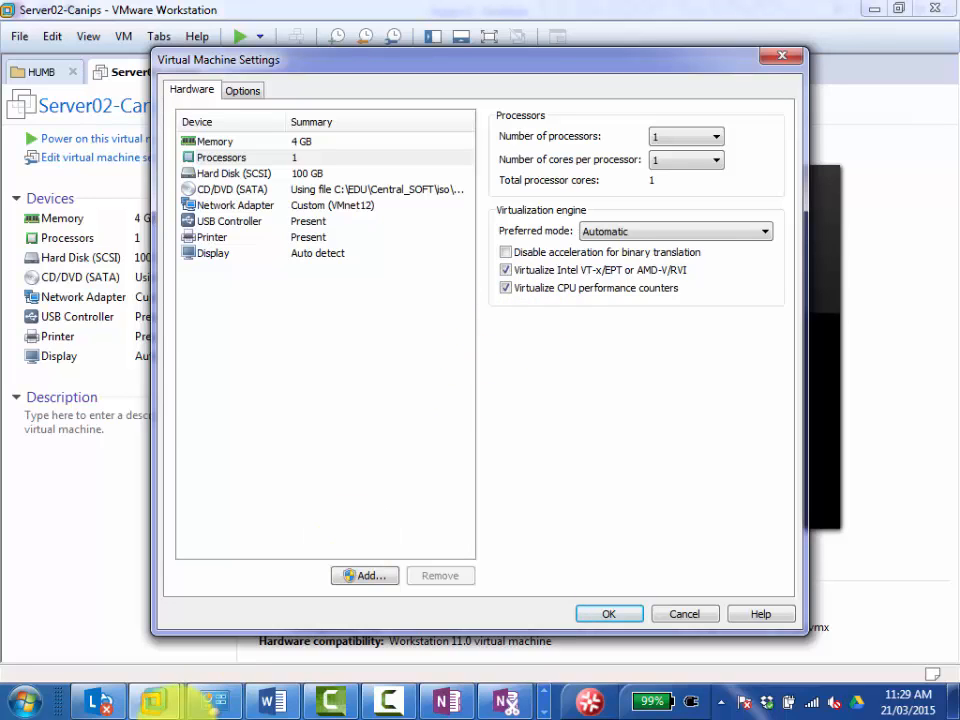
# Capture the virtual machine's processor settings with the Snipping Tool and return to the Hyper-V page in OneNote.
pyautogui.click(543, 694)
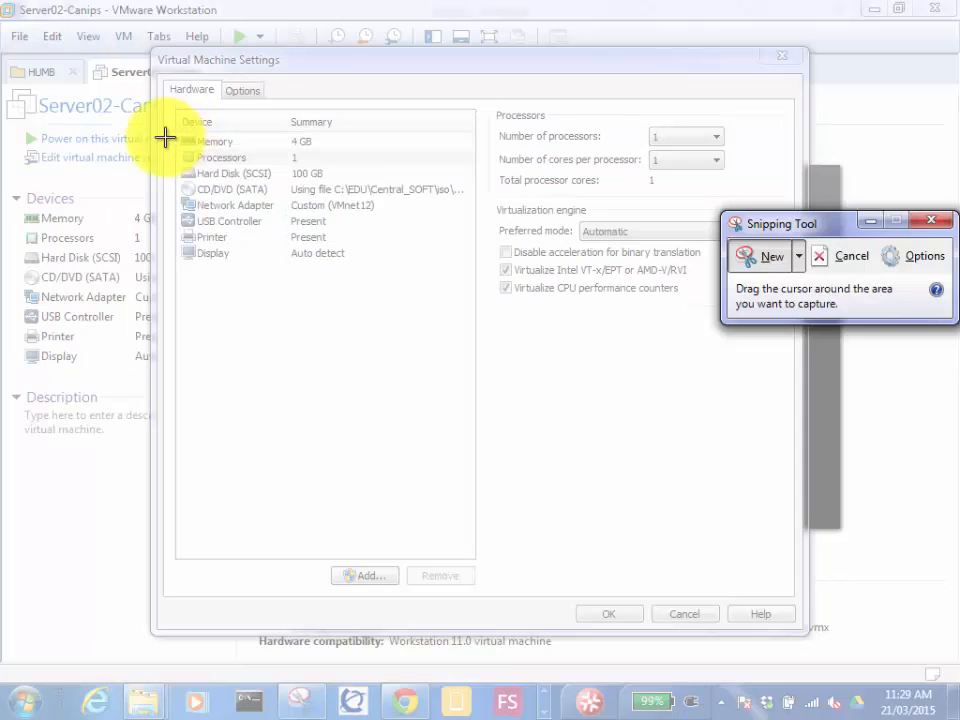
pyautogui.moveTo(165, 136); pyautogui.dragTo(808, 364)
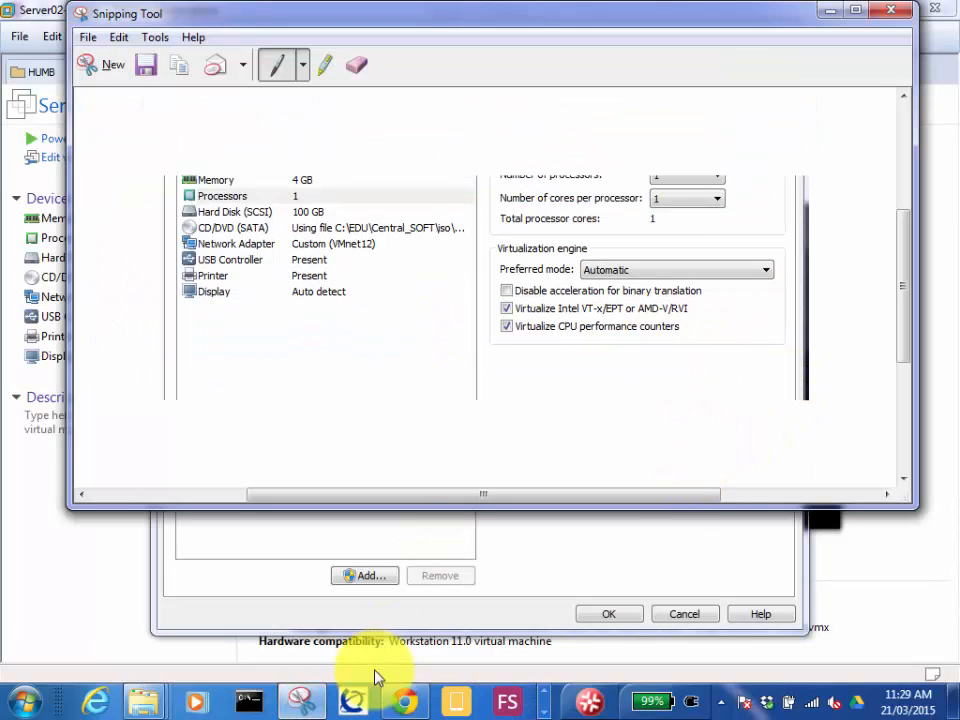
pyautogui.click(543, 705)
pyautogui.click(446, 702)
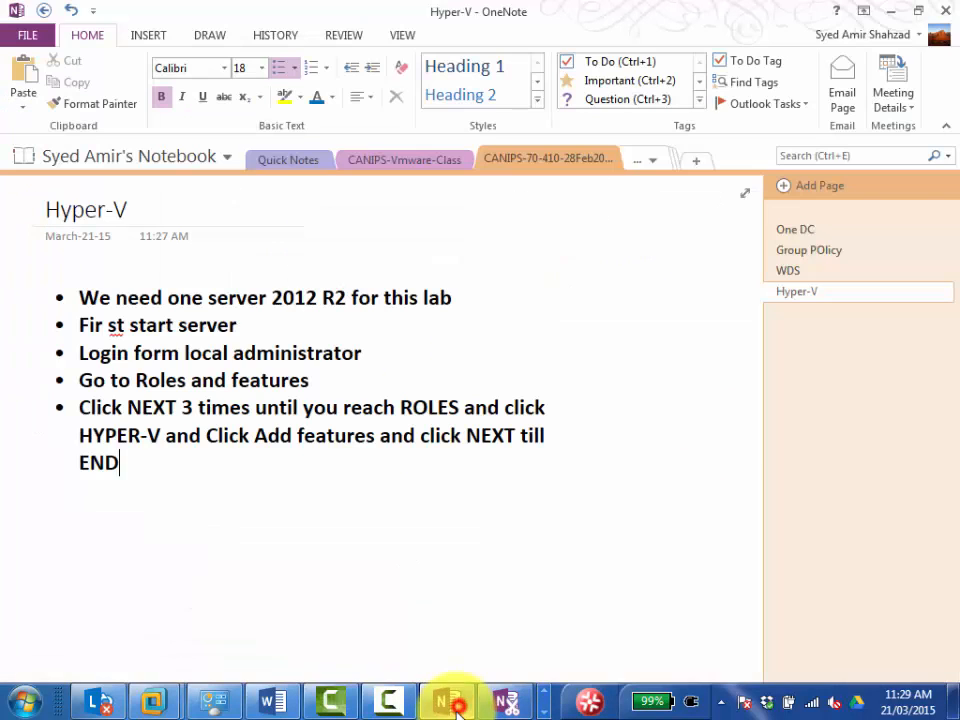
# Add the bullet "You will se the error" at the end of the list.
pyautogui.press('Return')
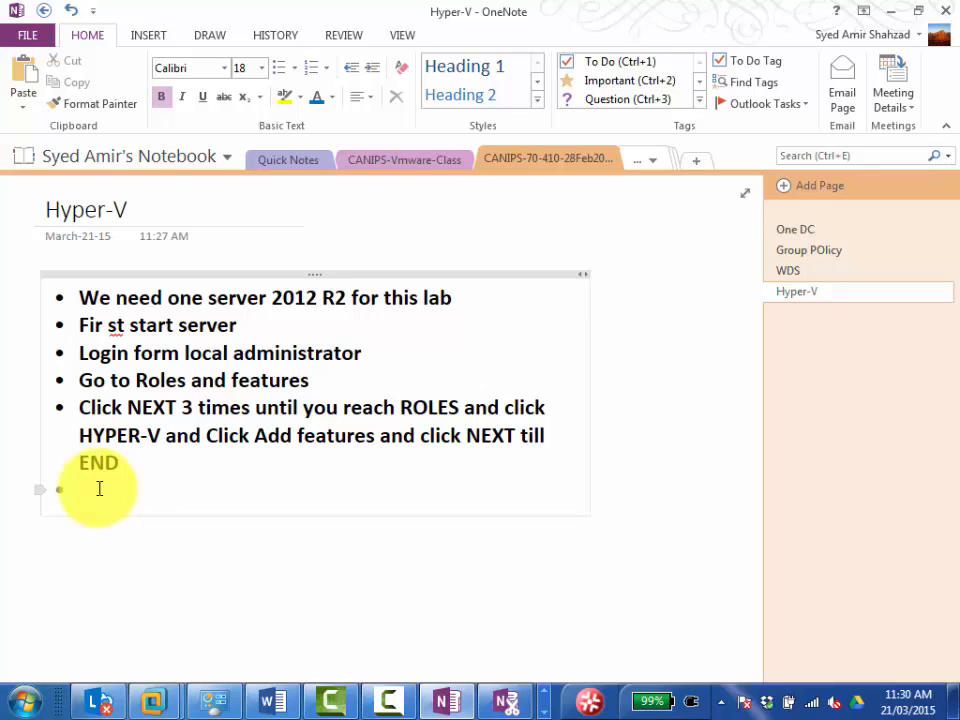
pyautogui.write('You')
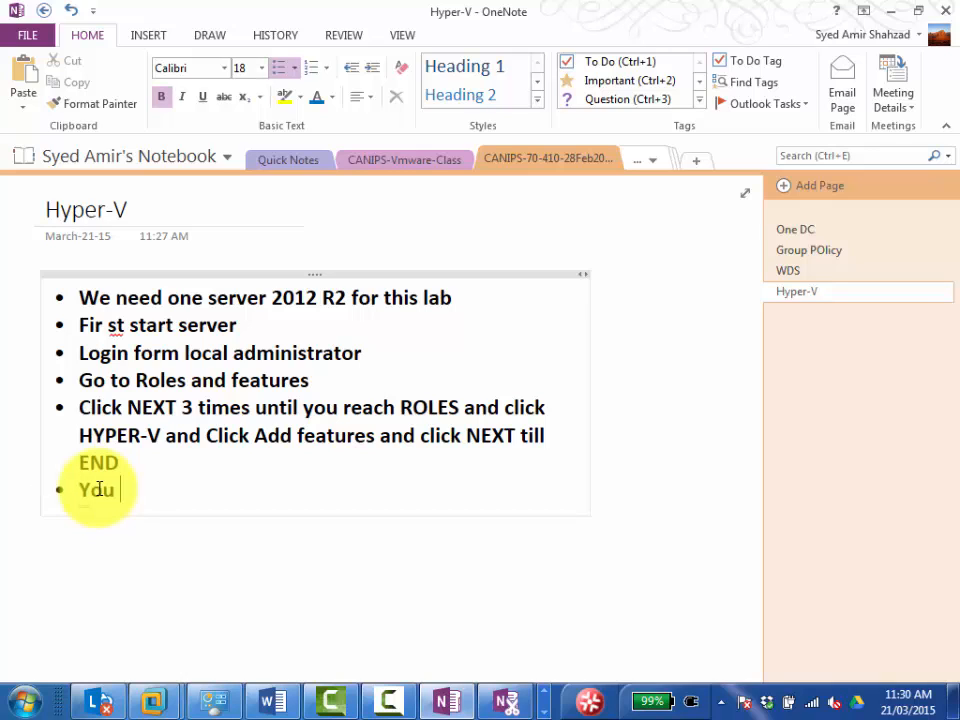
pyautogui.write(' will se the error')
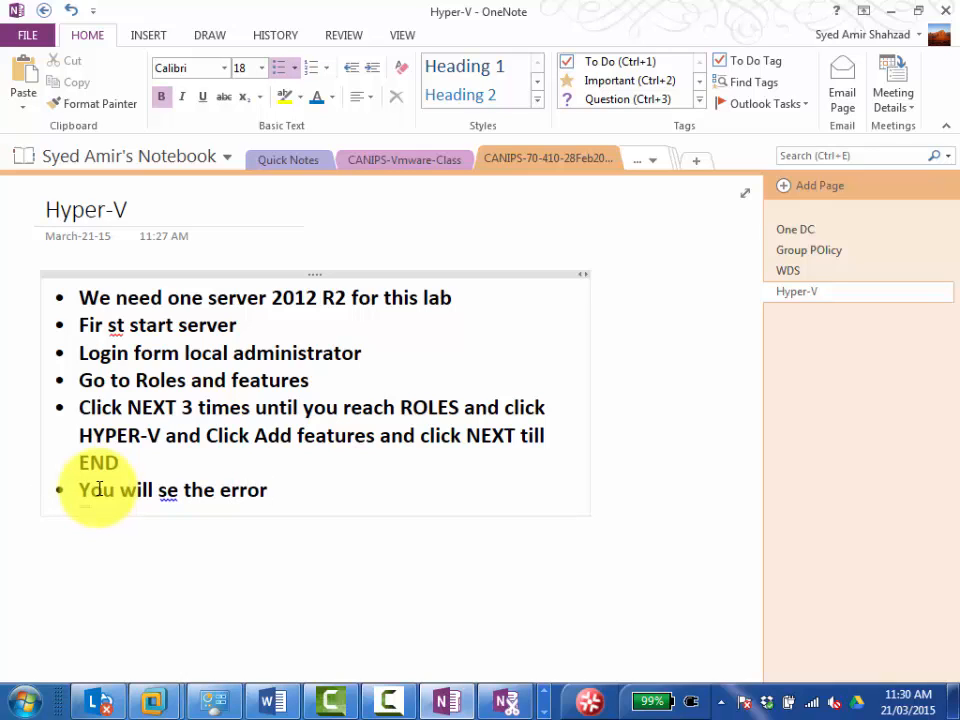
# Delete "till END" from the Add features bullet and correct "se" to "see" in the error bullet.
pyautogui.hotkey('shift', 'Left')
pyautogui.hotkey('shift', 'Left')
pyautogui.hotkey('shift', 'Left')
pyautogui.hotkey('shift', 'Left')
pyautogui.hotkey('shift', 'Left')
pyautogui.hotkey('shift', 'Left')
pyautogui.hotkey('shift', 'Left')
pyautogui.hotkey('shift', 'Left')
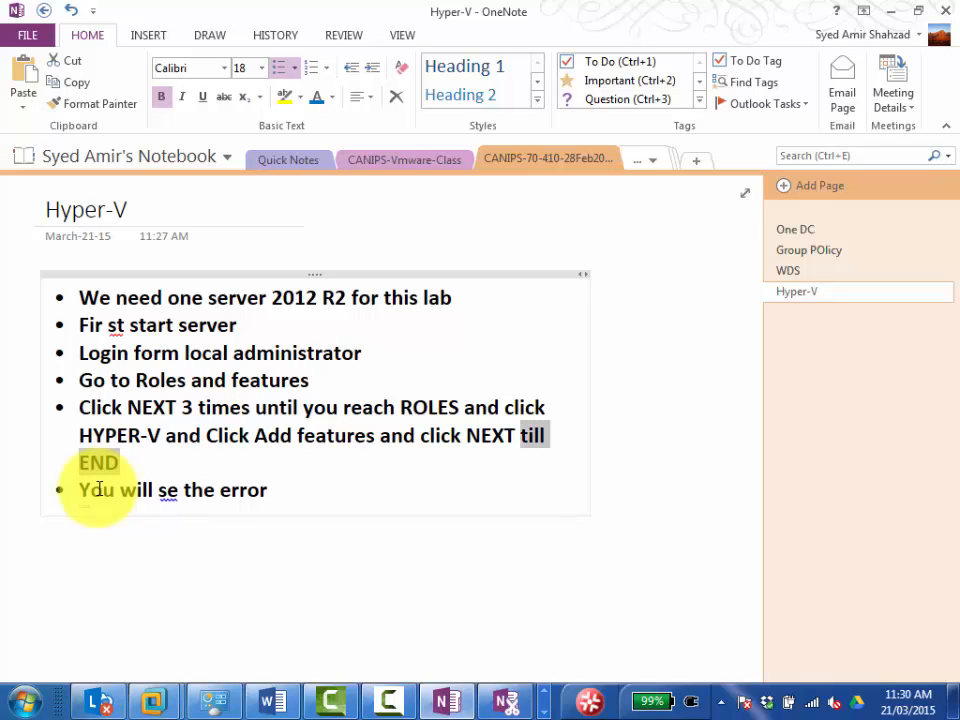
pyautogui.press('Delete')
pyautogui.press('Down')
pyautogui.press('Left')
pyautogui.press('Left')
pyautogui.press('Left')
pyautogui.press('Left')
pyautogui.press('Left')
pyautogui.press('Left')
pyautogui.press('Left')
pyautogui.press('Left')
pyautogui.press('Left')
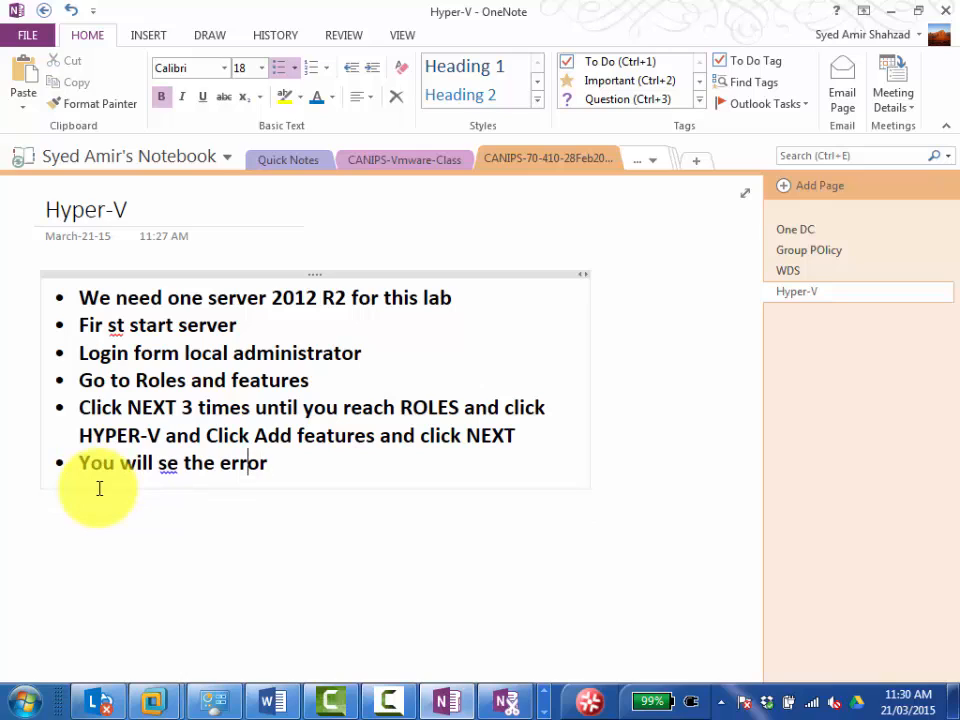
pyautogui.press('Left')
pyautogui.write('e')
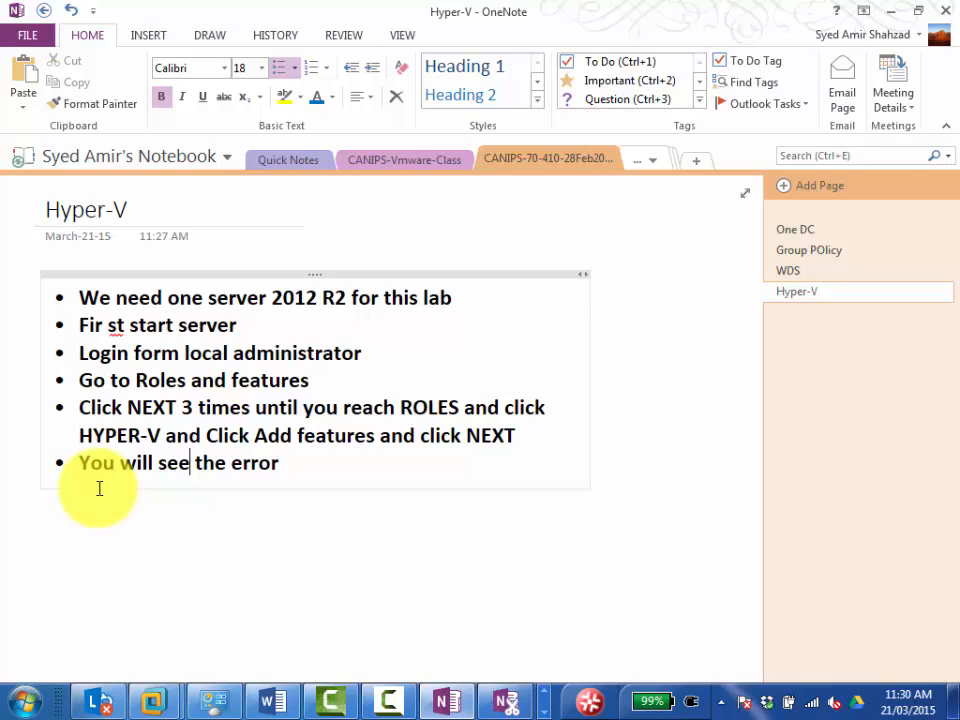
# Add the bullet "Now shutdoewn this machine" below the error bullet.
pyautogui.press('End')
pyautogui.press('Return')
pyautogui.press('BackSpace')
pyautogui.press('BackSpace')
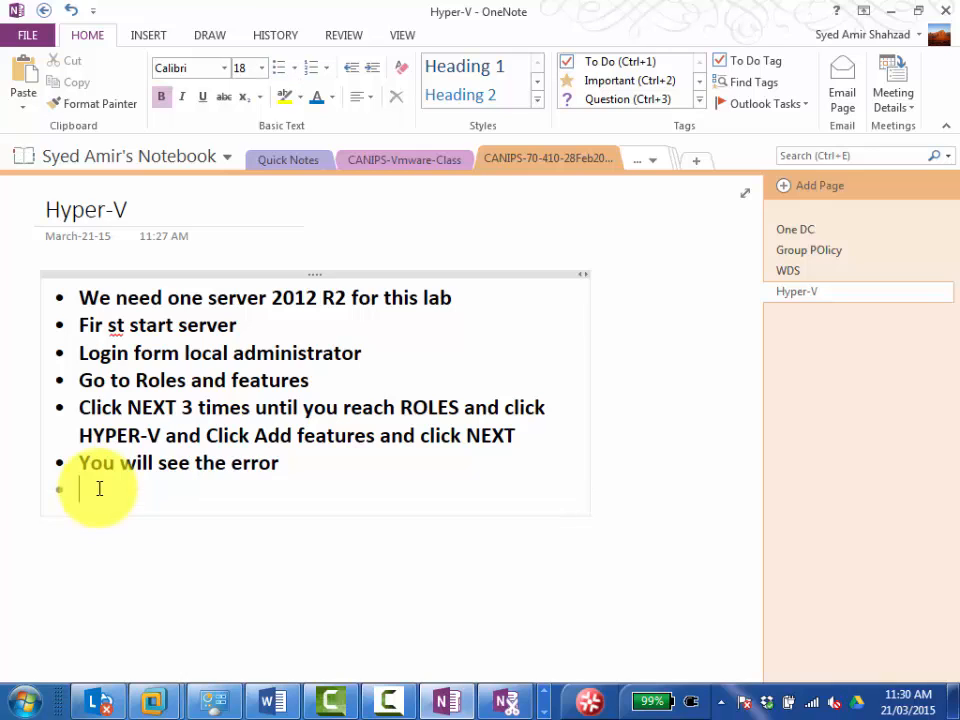
pyautogui.write('Now shutdoew')
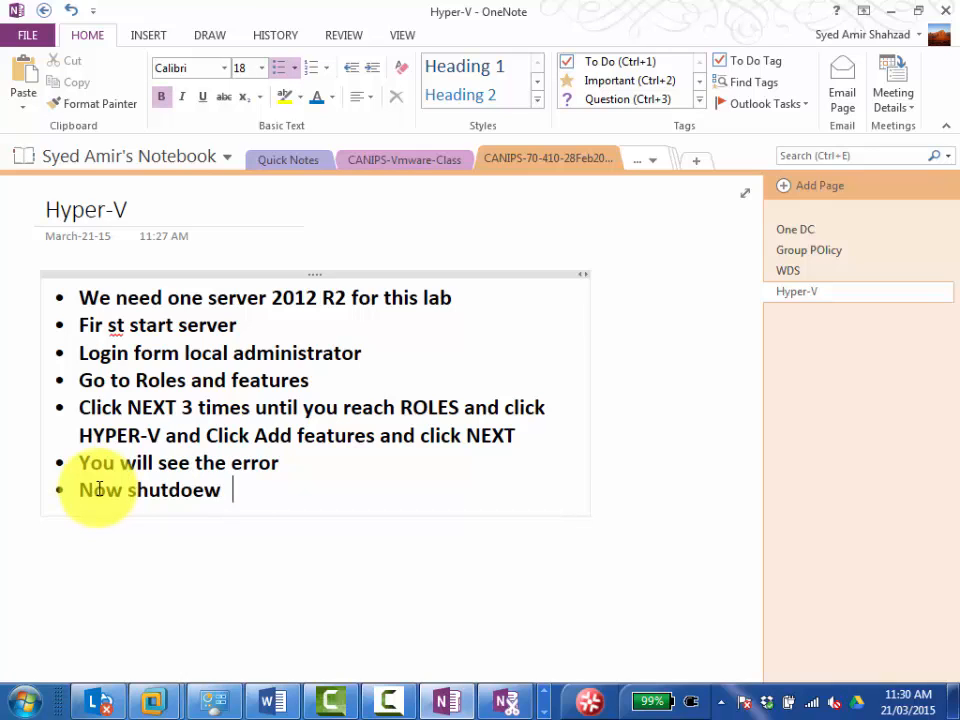
pyautogui.press('BackSpace')
pyautogui.write('n this machine')
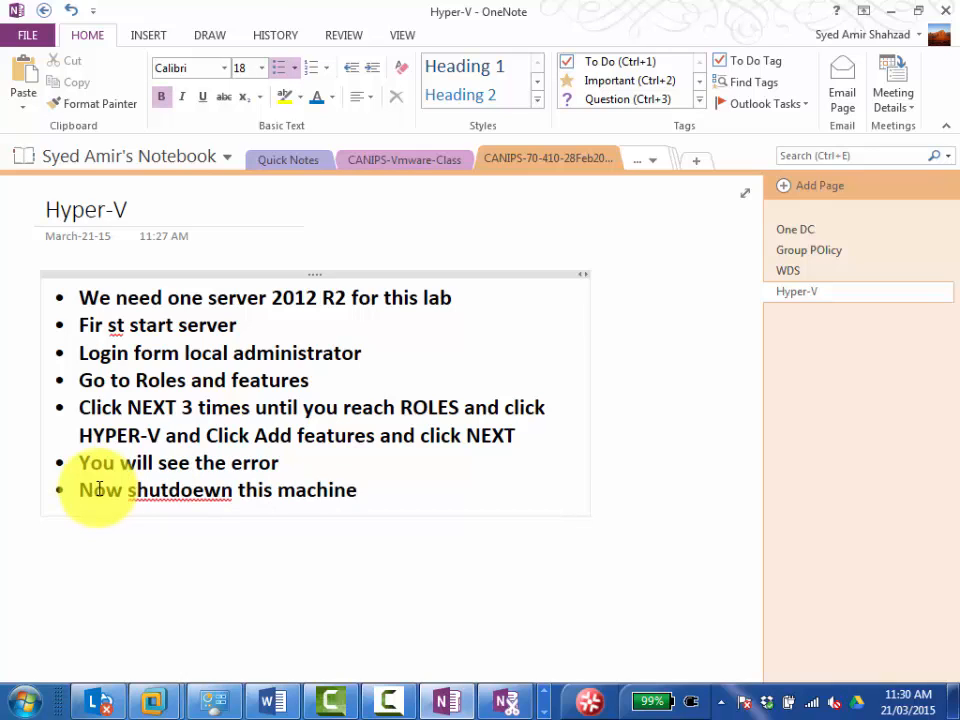
pyautogui.write(' s')
pyautogui.press('BackSpace')
pyautogui.press('BackSpace')
# Add the bullet "Go to the path where this machine folder is" at the end of the list.
pyautogui.press('Return')
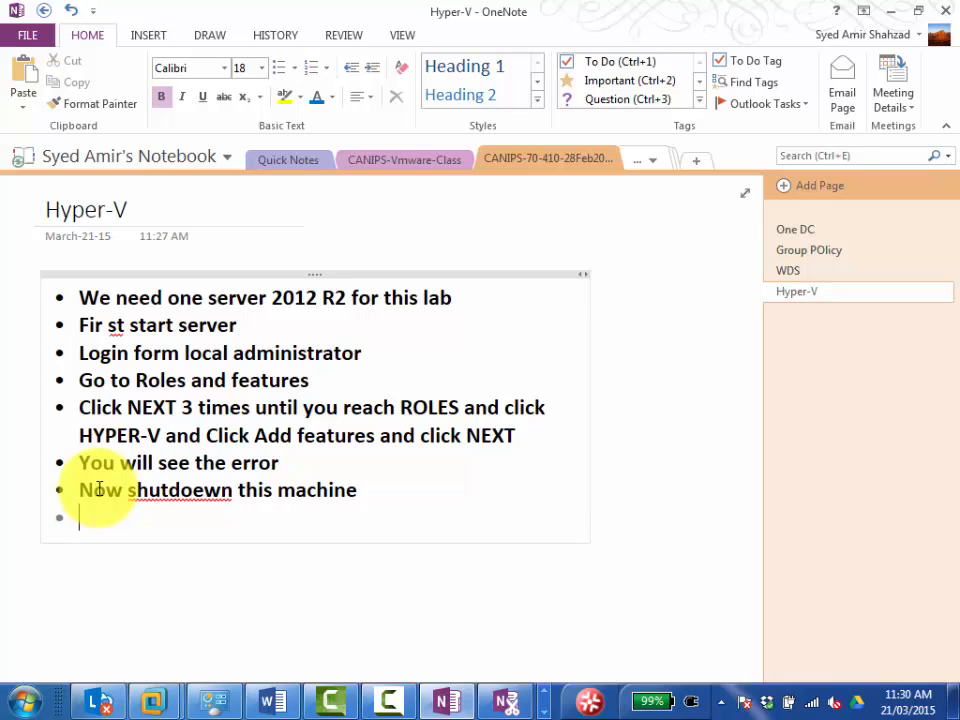
pyautogui.write('open')
pyautogui.press('BackSpace')
pyautogui.press('BackSpace')
pyautogui.press('BackSpace')
pyautogui.press('BackSpace')
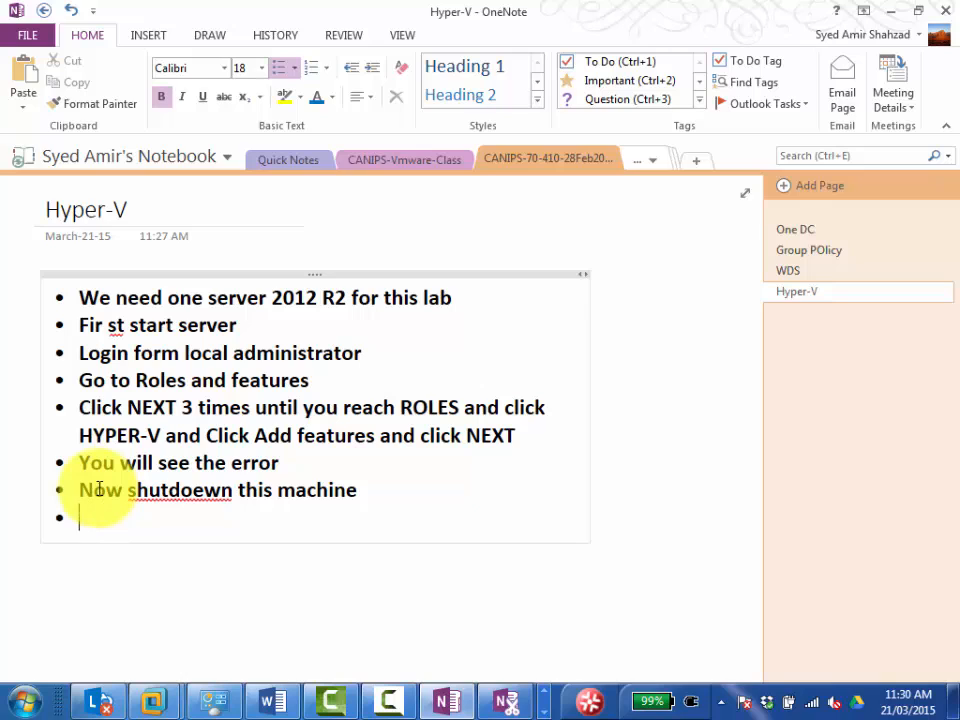
pyautogui.write('Go to the p')
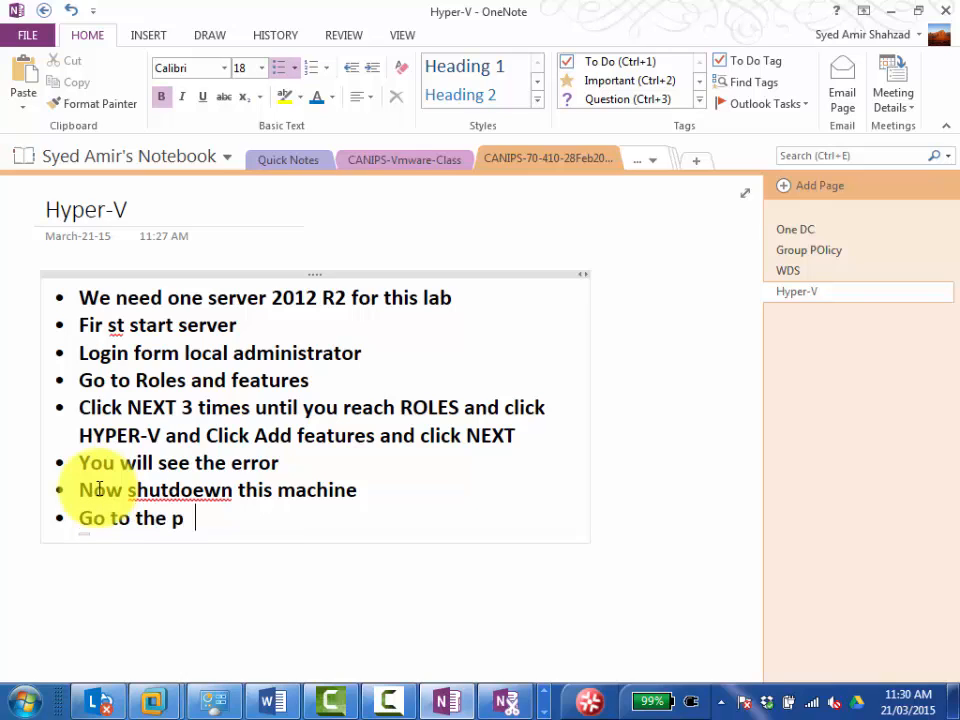
pyautogui.write('ath where thi')
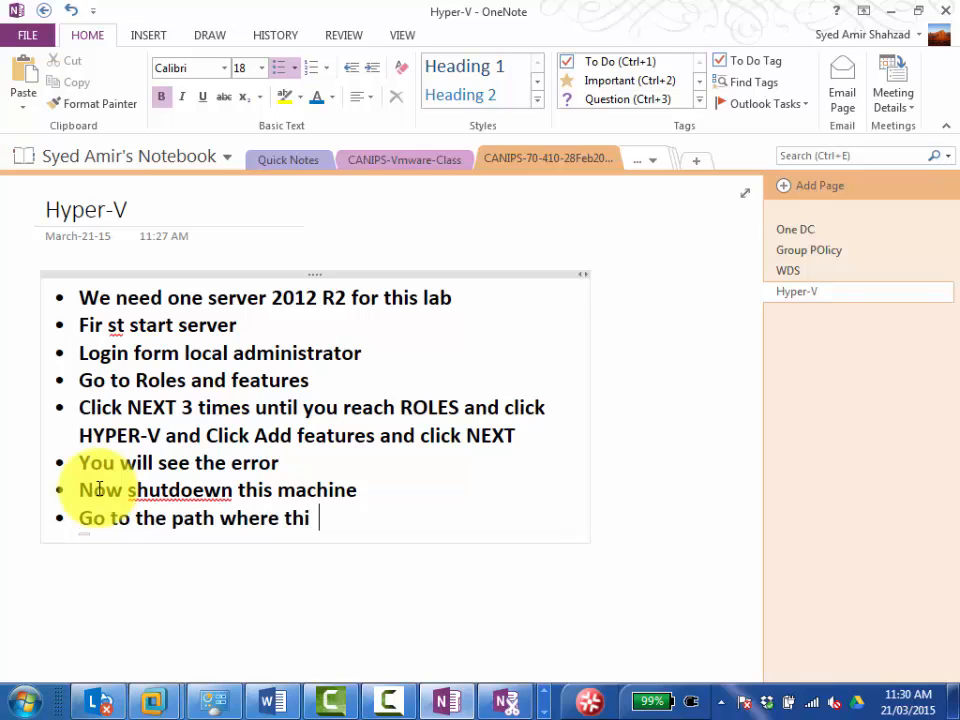
pyautogui.write('s machine folder')
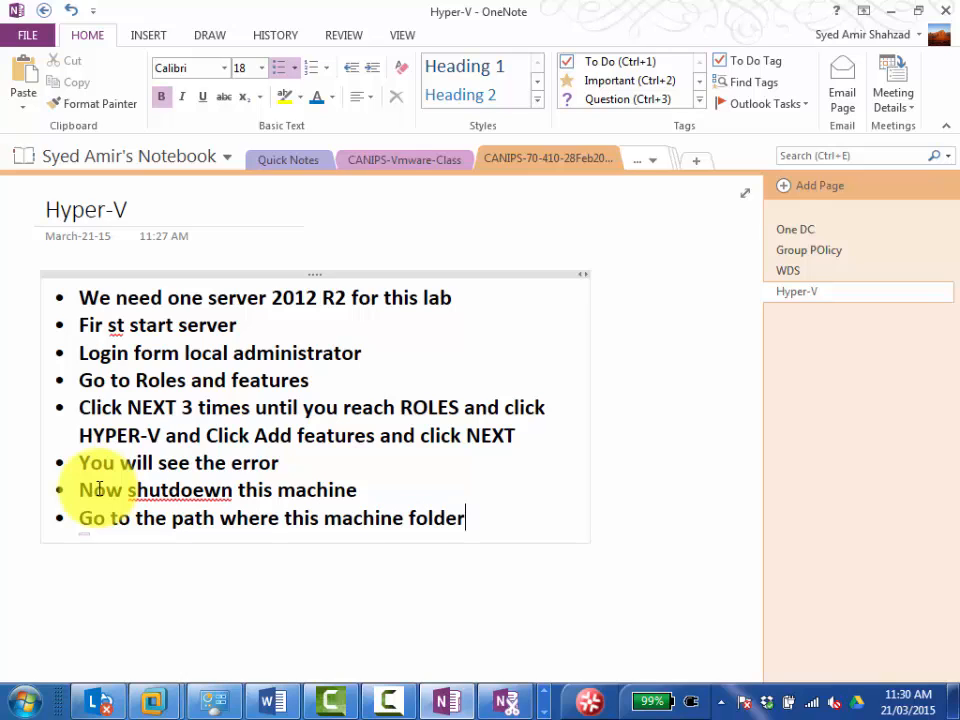
pyautogui.write(' is')
# Add the bullet "Go inside and look for .vmx file" below the folder path bullet.
pyautogui.press('Return')
pyautogui.write('go')
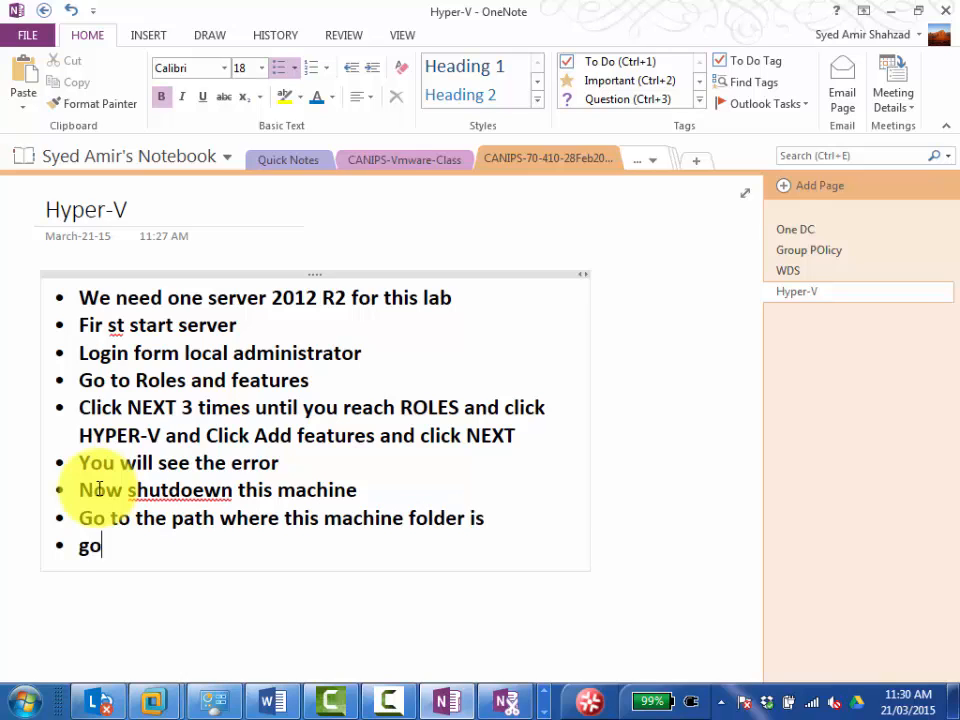
pyautogui.write(' inside and l')
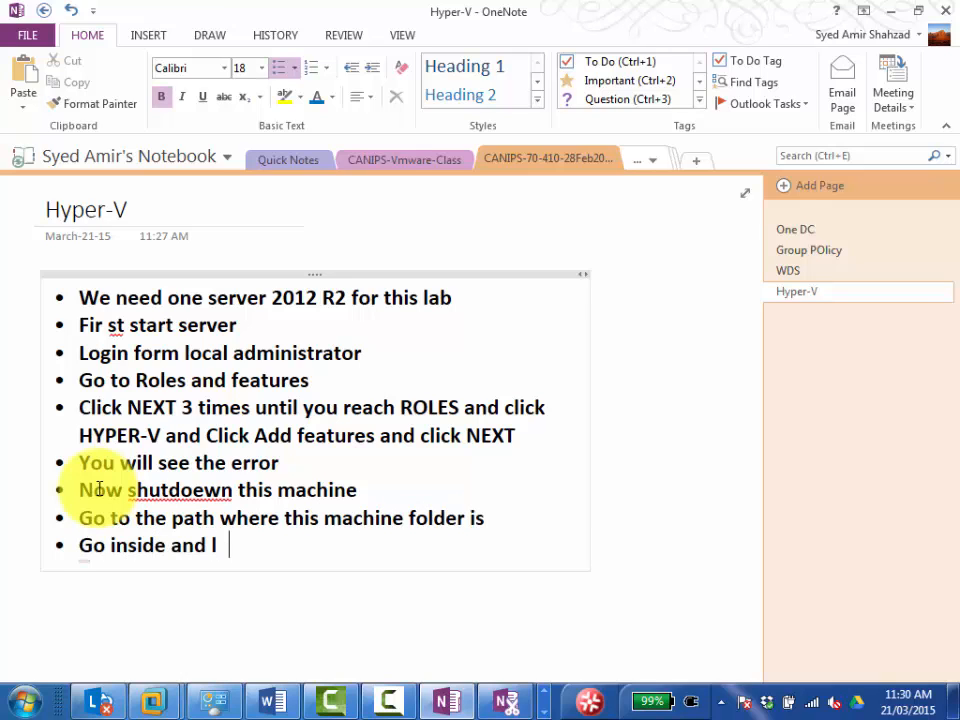
pyautogui.write('ook for ')
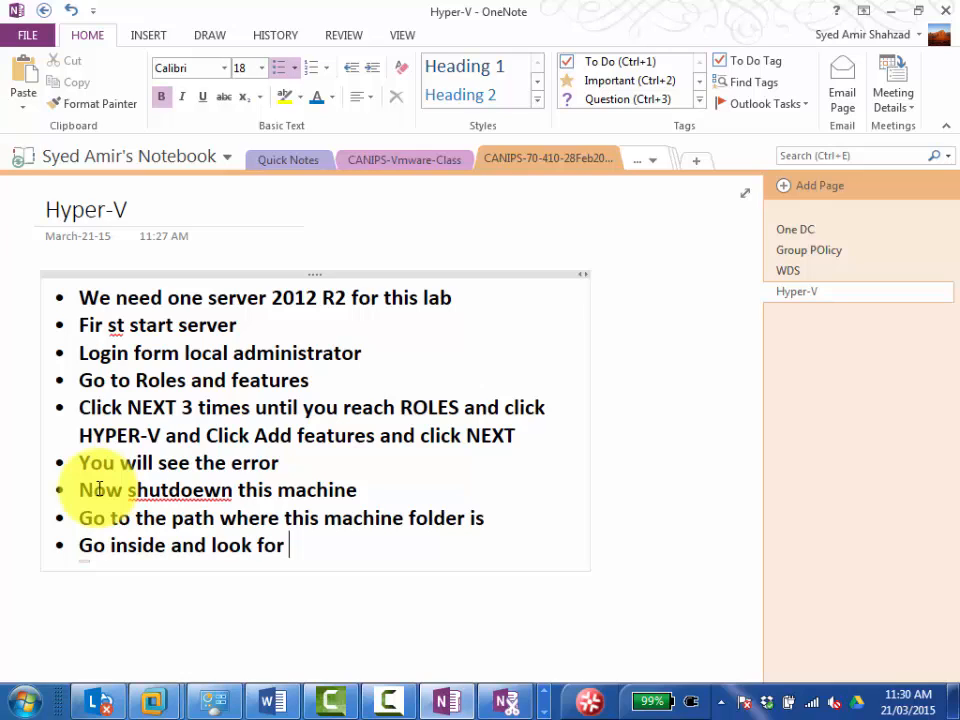
pyautogui.write('.vmx file')
# Add the bullets "Open it in notepad" and "Copy this code at the end" below the .vmx file bullet.
pyautogui.press('Return')
pyautogui.write('Open it')
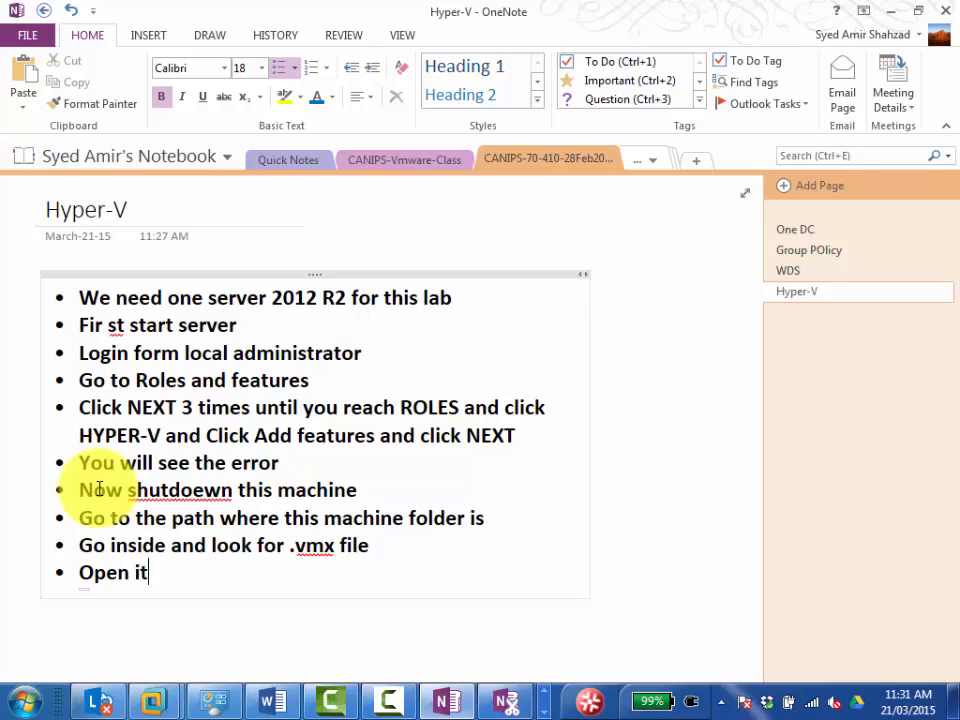
pyautogui.write(' in notepa')
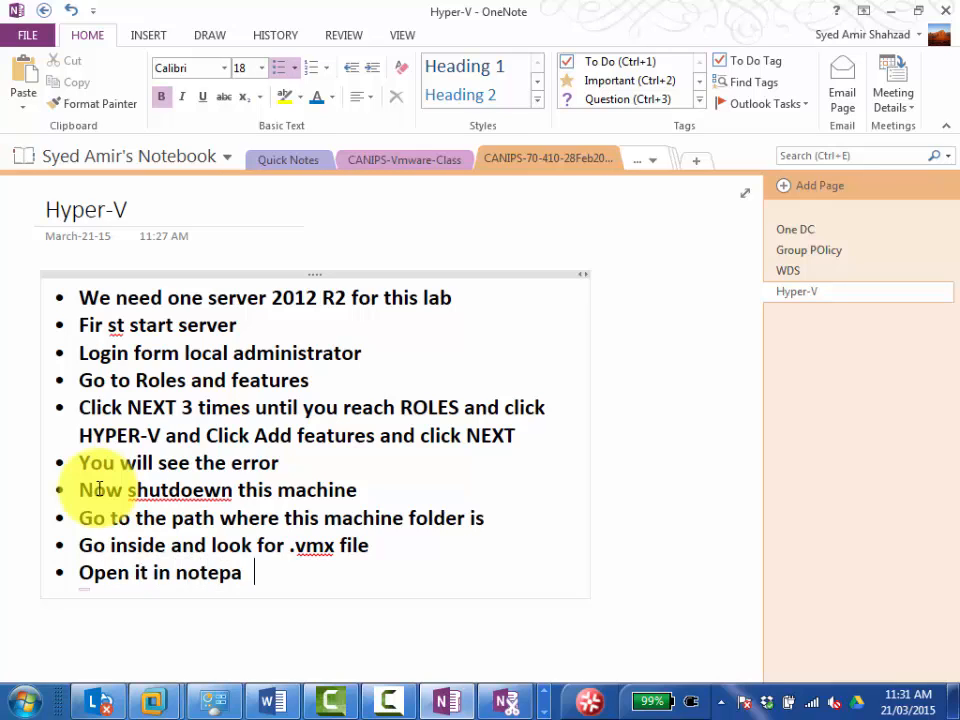
pyautogui.write('d')
pyautogui.press('Return')
pyautogui.write('Copy this co')
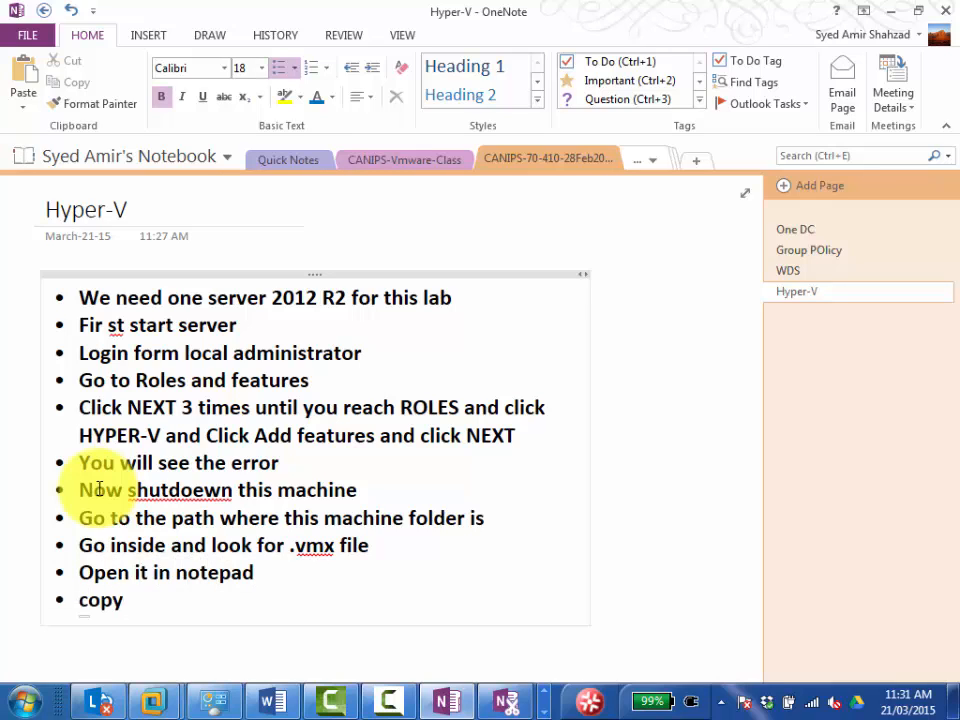
pyautogui.write('de ')
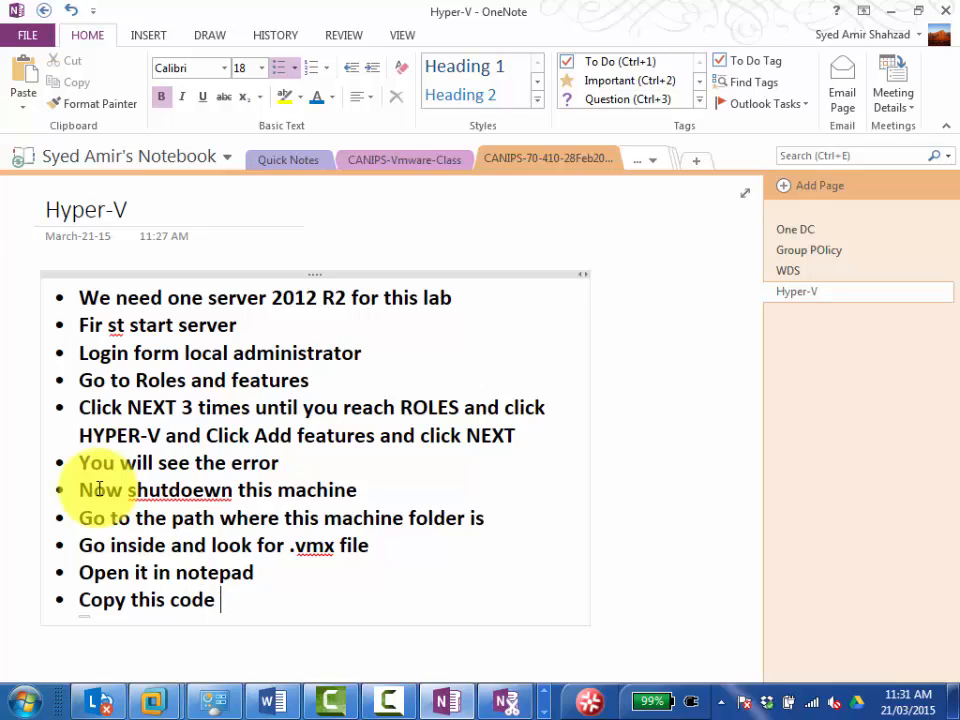
pyautogui.write('at the end')
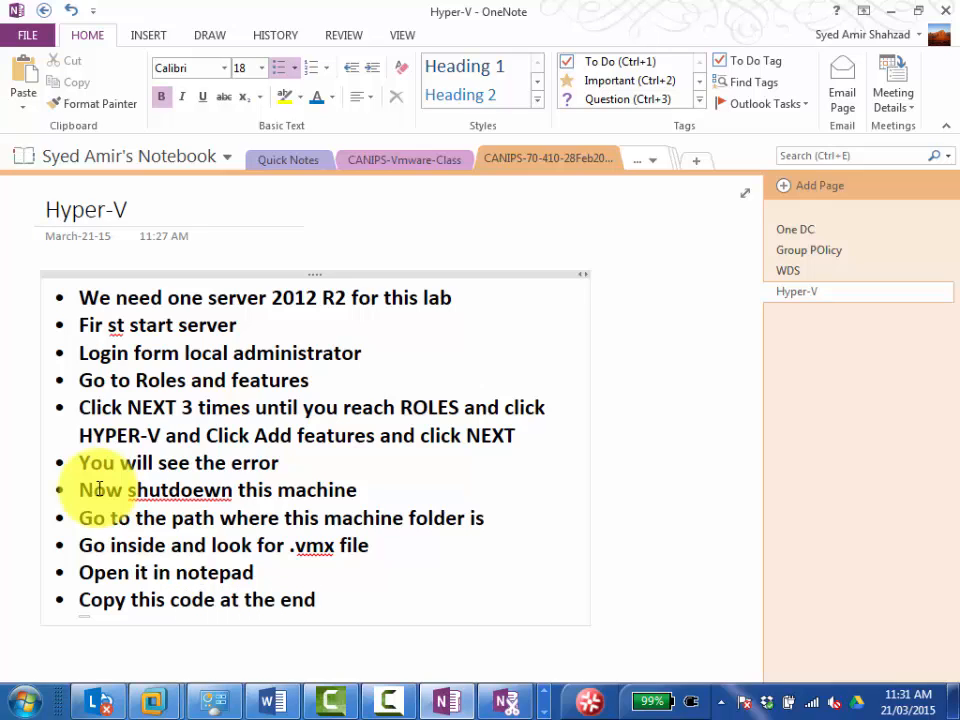
# Add the bullet "Then save" followed by an empty bullet at the end of the list.
pyautogui.press('Return')
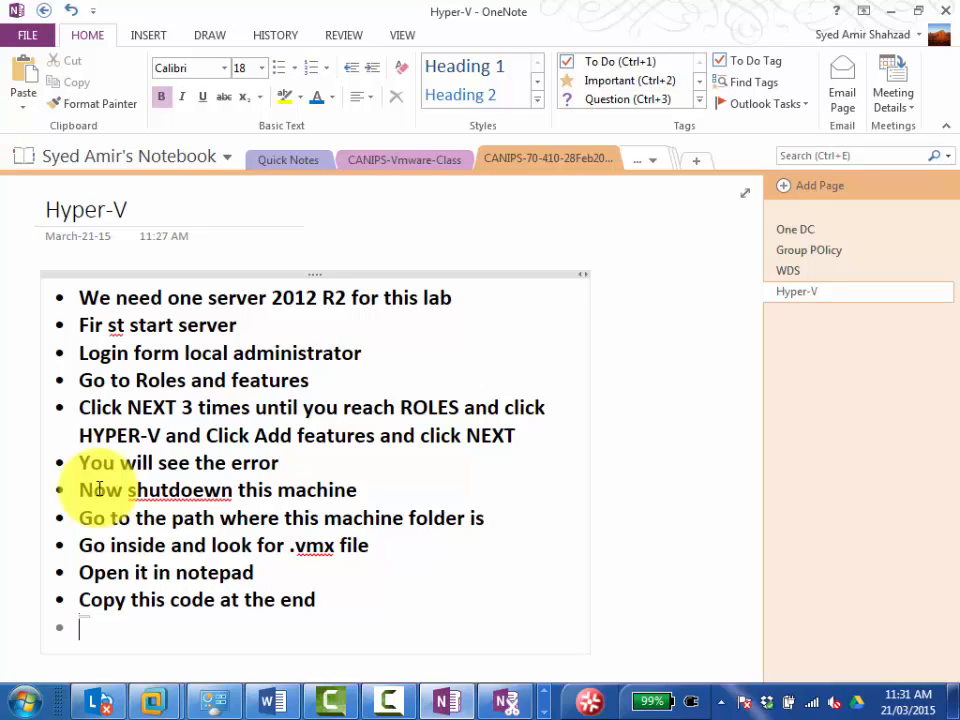
pyautogui.write('then sabe')
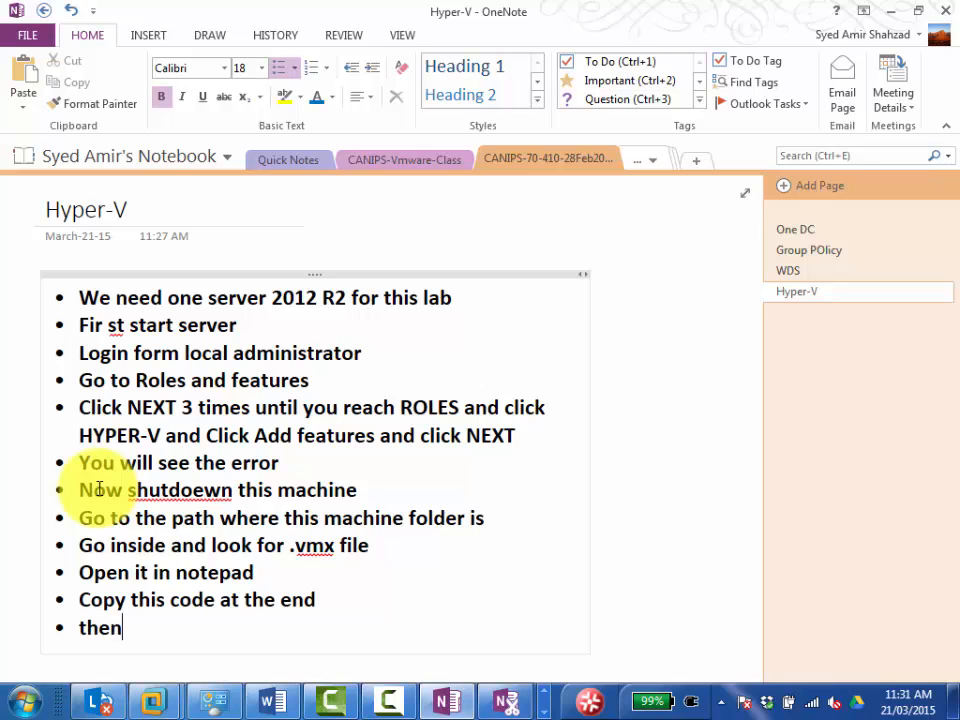
pyautogui.press('BackSpace')
pyautogui.press('BackSpace')
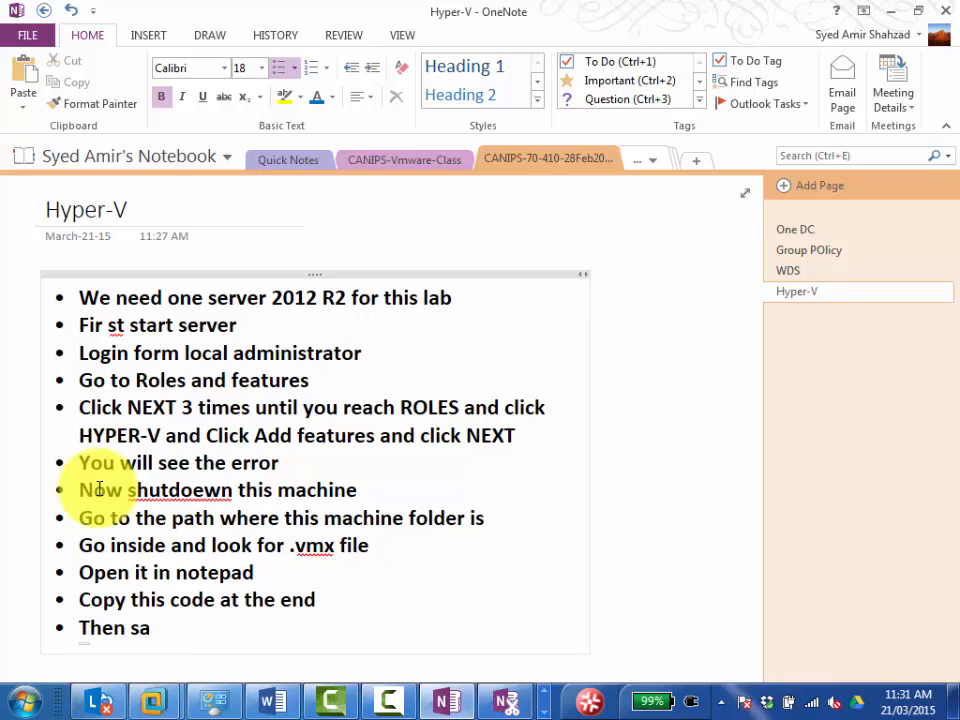
pyautogui.write('ve')
pyautogui.press('Return')
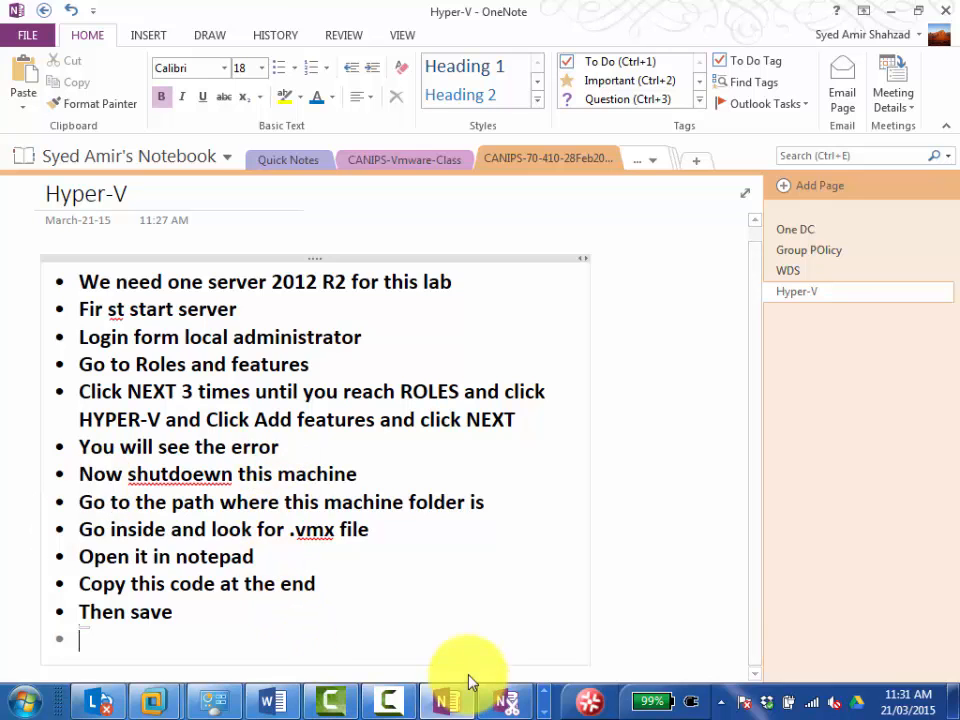
# Switch to the Word Hyper-V guide, review the instructions after the .vmx code up to the processor settings picture, and return to OneNote.
pyautogui.click(270, 706)
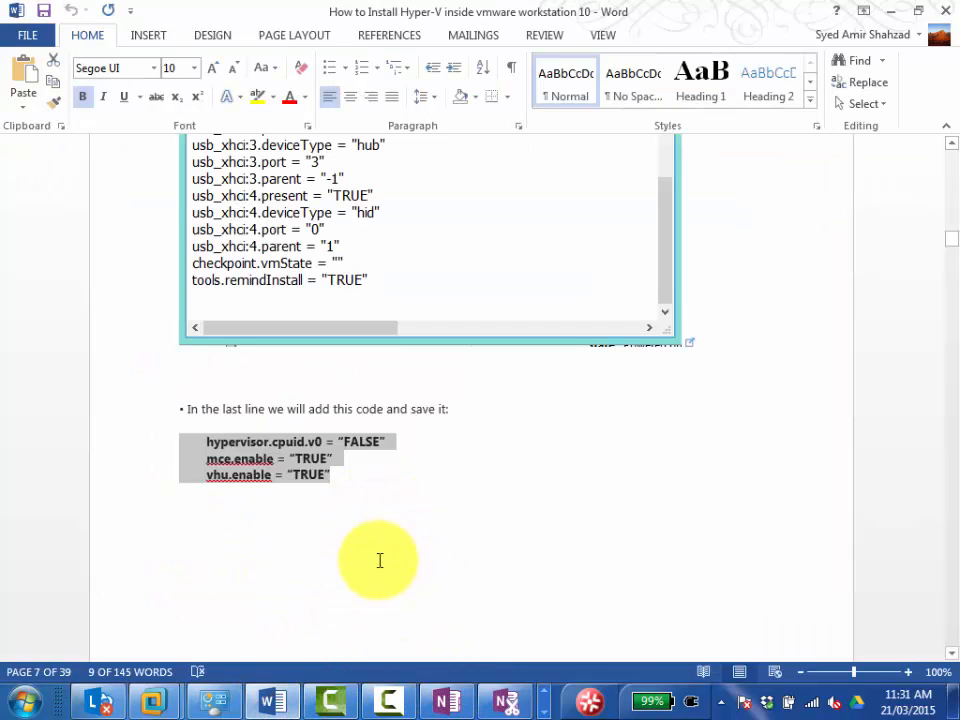
pyautogui.scroll(-5, 418, 545)
pyautogui.scroll(-20, 418, 545)
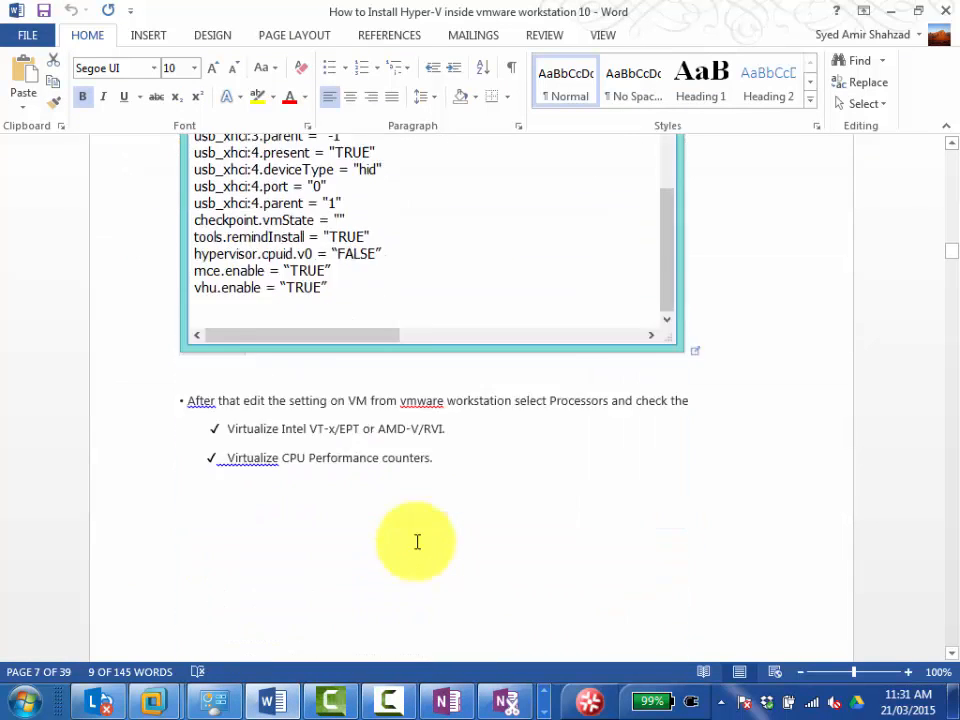
pyautogui.scroll(-12, 418, 545)
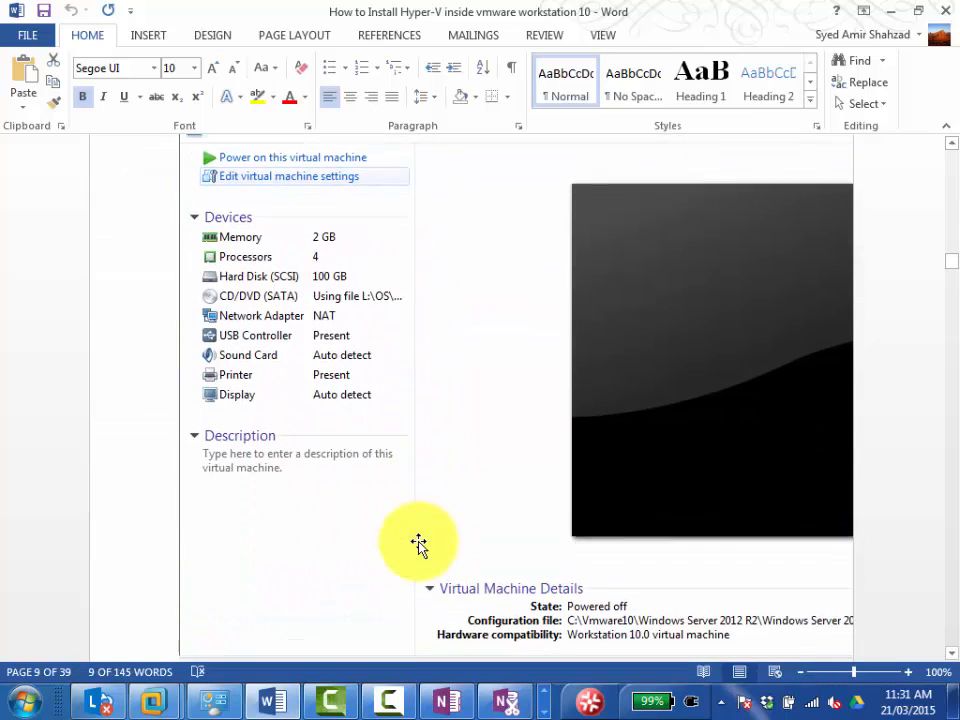
pyautogui.scroll(-5, 420, 542)
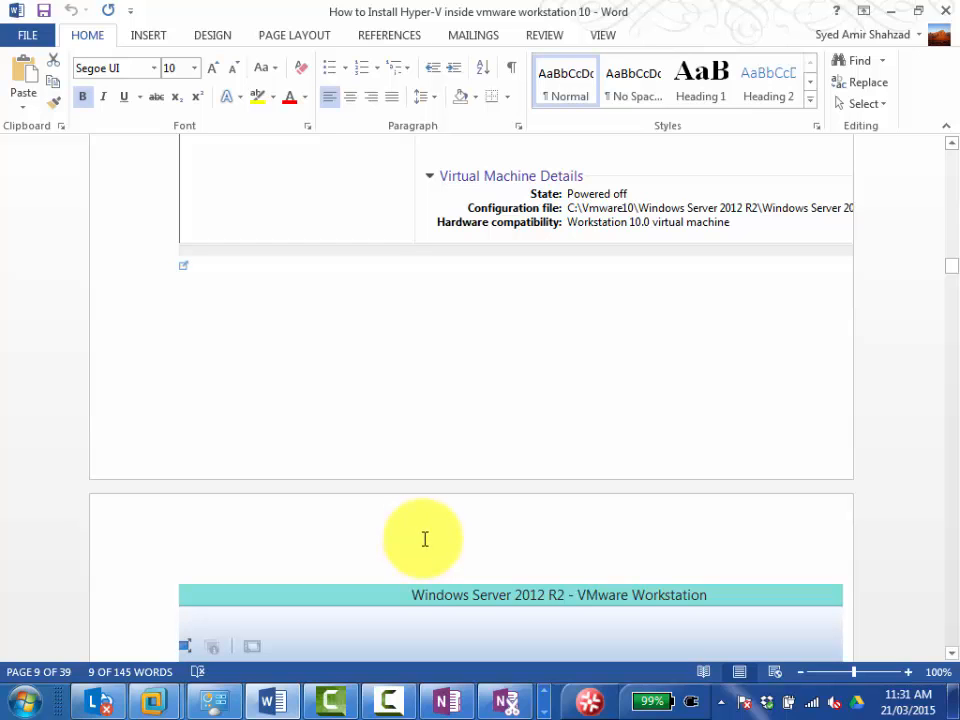
pyautogui.scroll(-10, 425, 539)
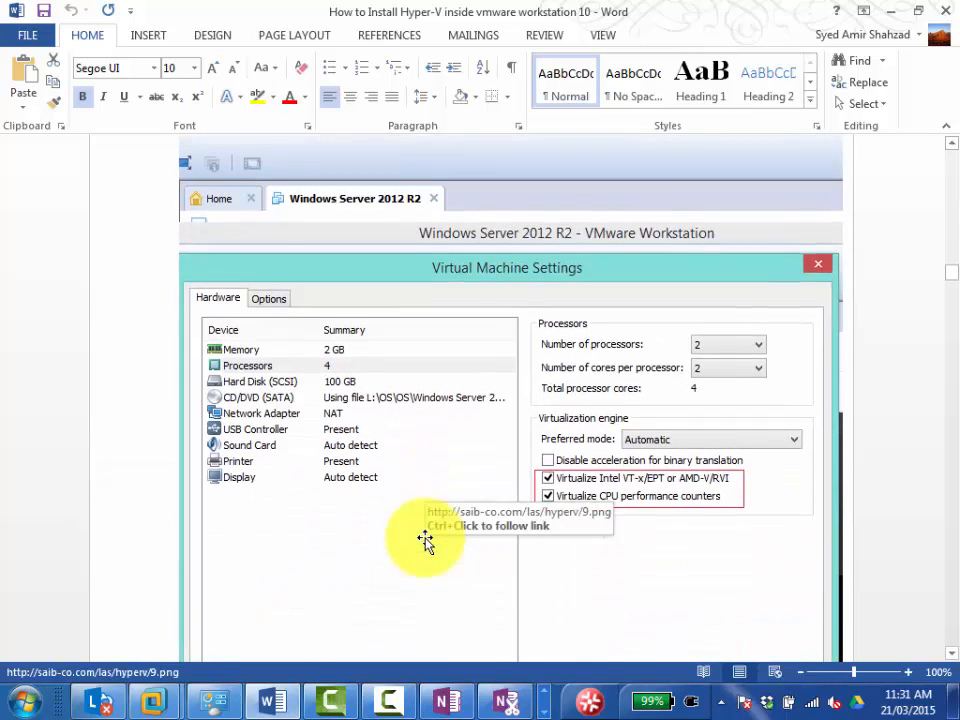
pyautogui.click(890, 11)
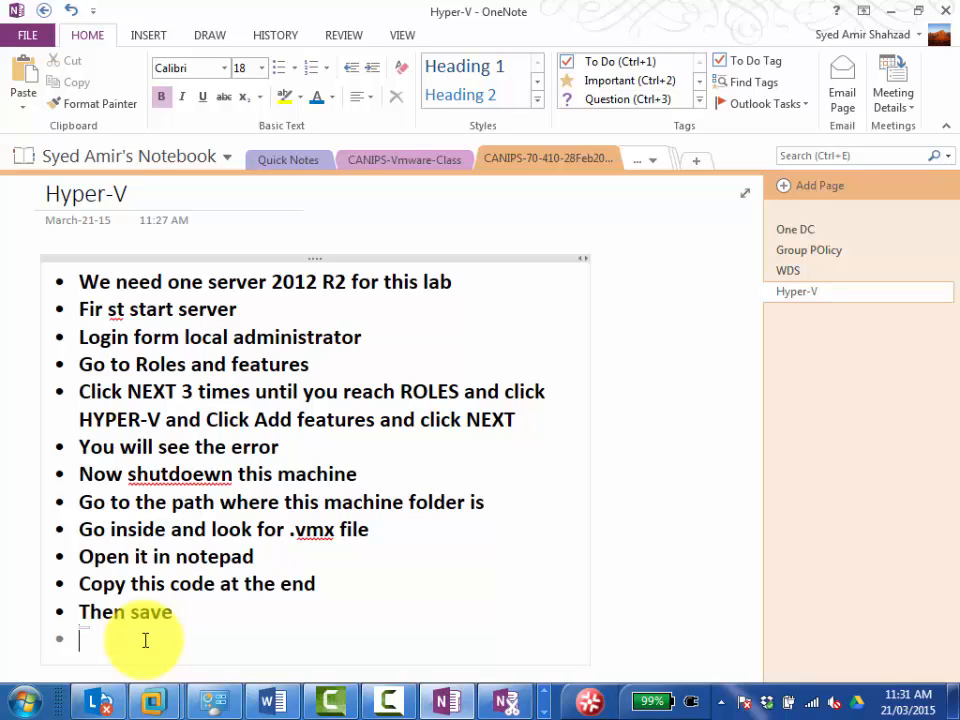
# Write "Now go to shutdown virtual machine and do the following" in the empty last bullet.
pyautogui.write('Now ')
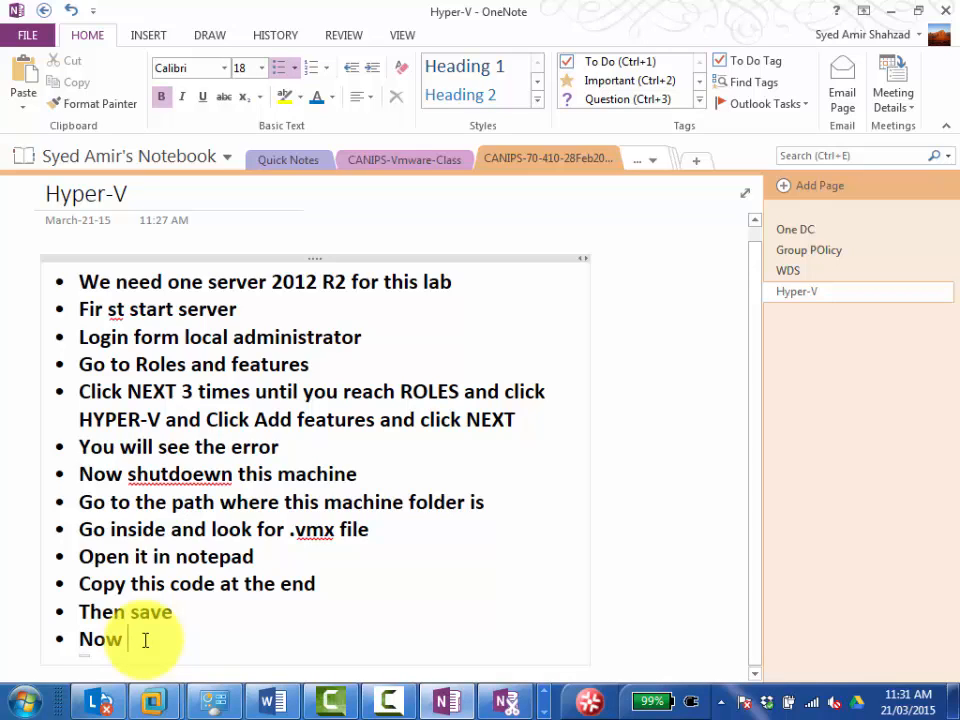
pyautogui.write('og')
pyautogui.press('BackSpace')
pyautogui.press('BackSpace')
pyautogui.write('go')
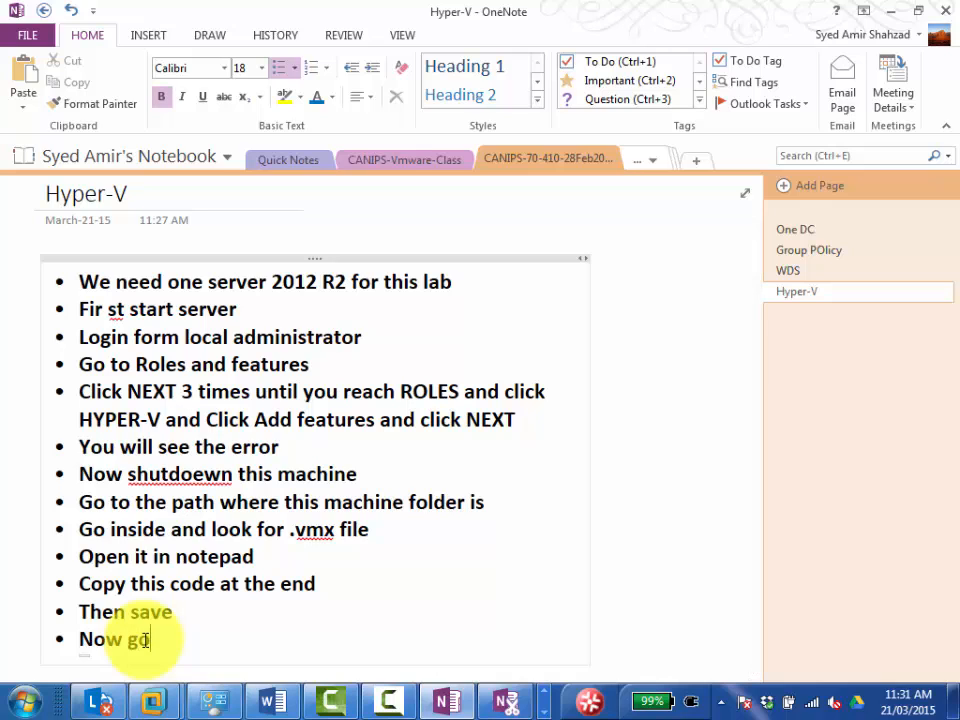
pyautogui.write(' to shut')
pyautogui.write('n ')
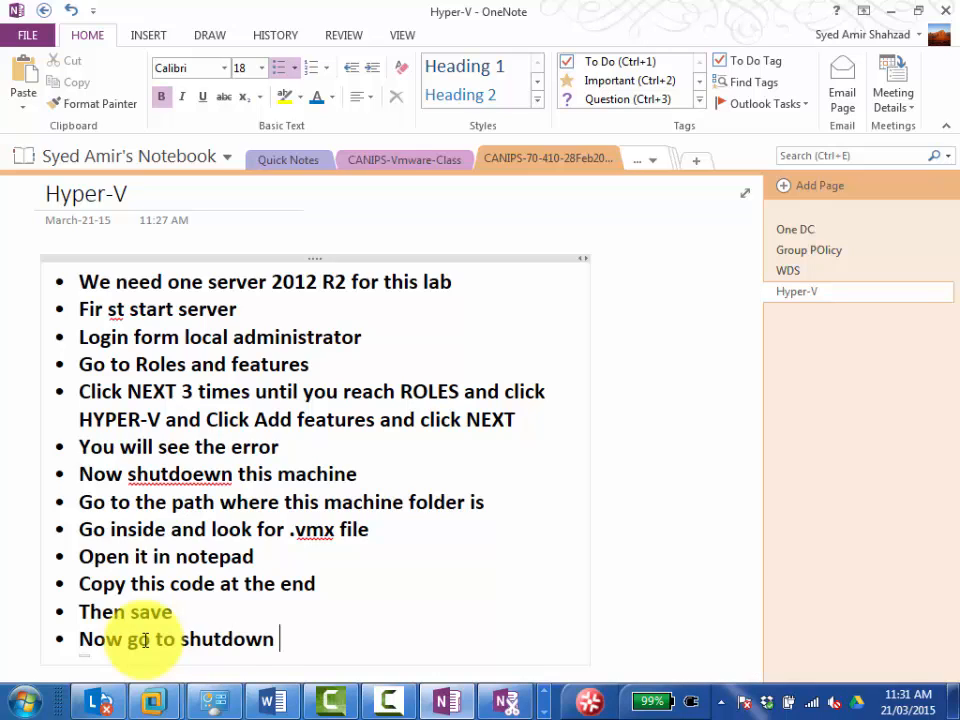
pyautogui.write('virtual machine')
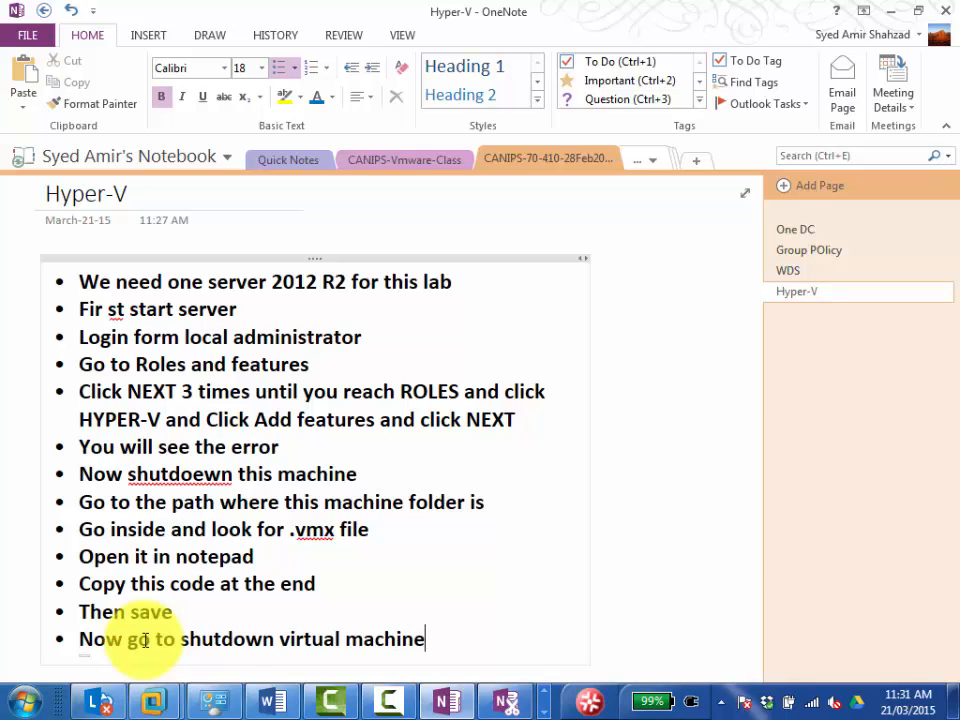
pyautogui.write(' and do the following')
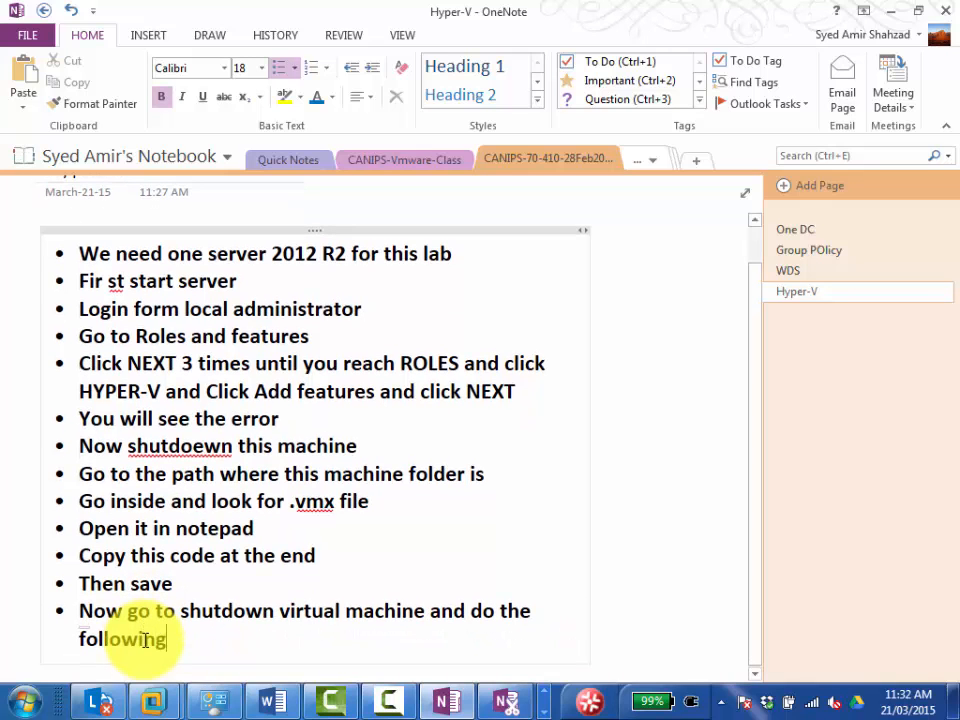
# Paste the captured processor settings screenshot as a new bullet and remove the empty bullet below it.
pyautogui.press('Return')
pyautogui.hotkey('ctrl', 'v')
pyautogui.press('Return')
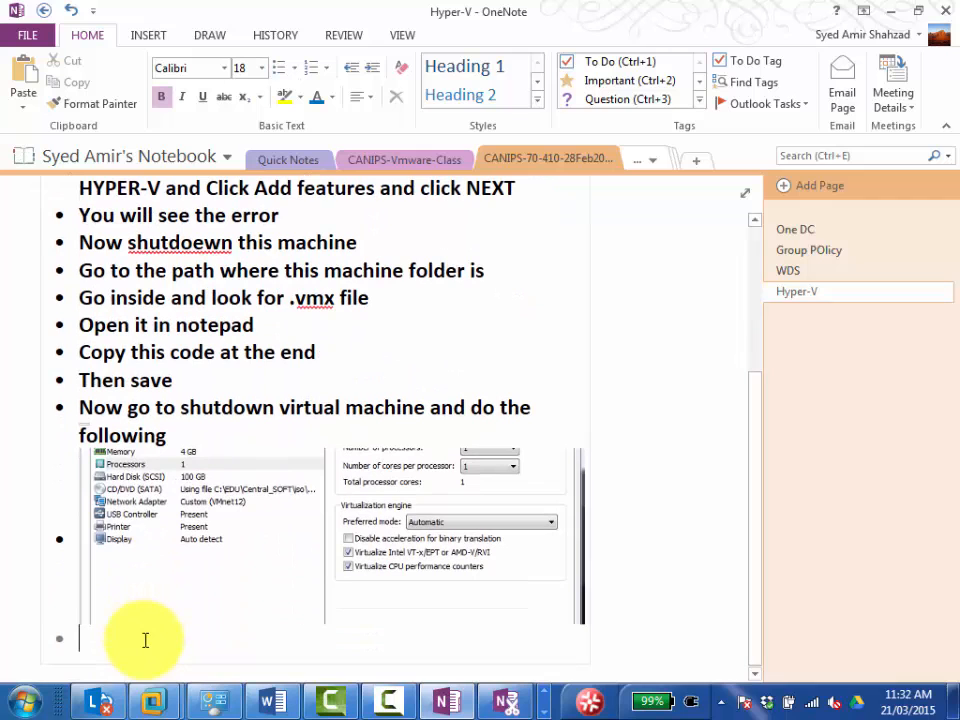
pyautogui.press('BackSpace')
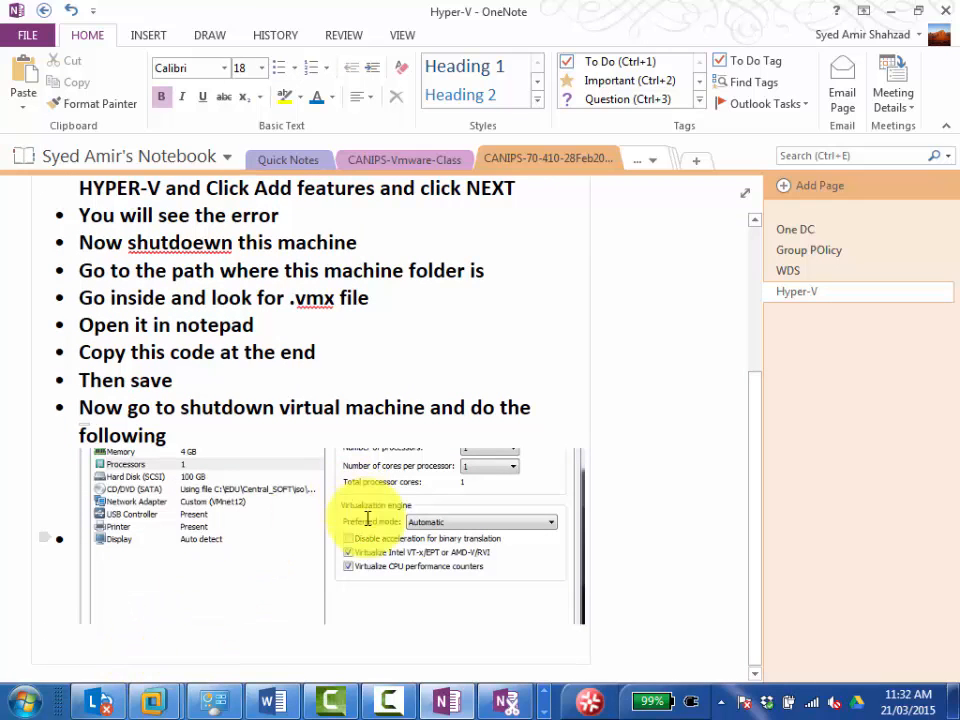
# Switch to the Word Hyper-V guide, copy the three-line .vmx code from hypervisor.cpuid.v0 to vhu.enable, and return to OneNote.
pyautogui.click(294, 708)
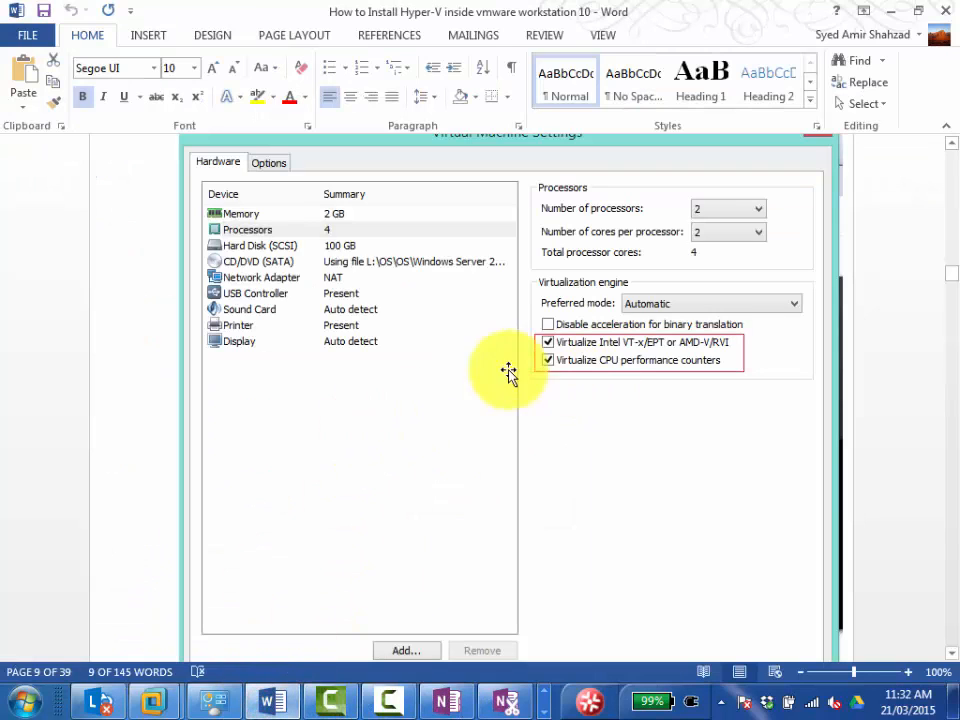
pyautogui.scroll(-5, 540, 396)
pyautogui.scroll(-3, 540, 391)
pyautogui.scroll(15, 540, 391)
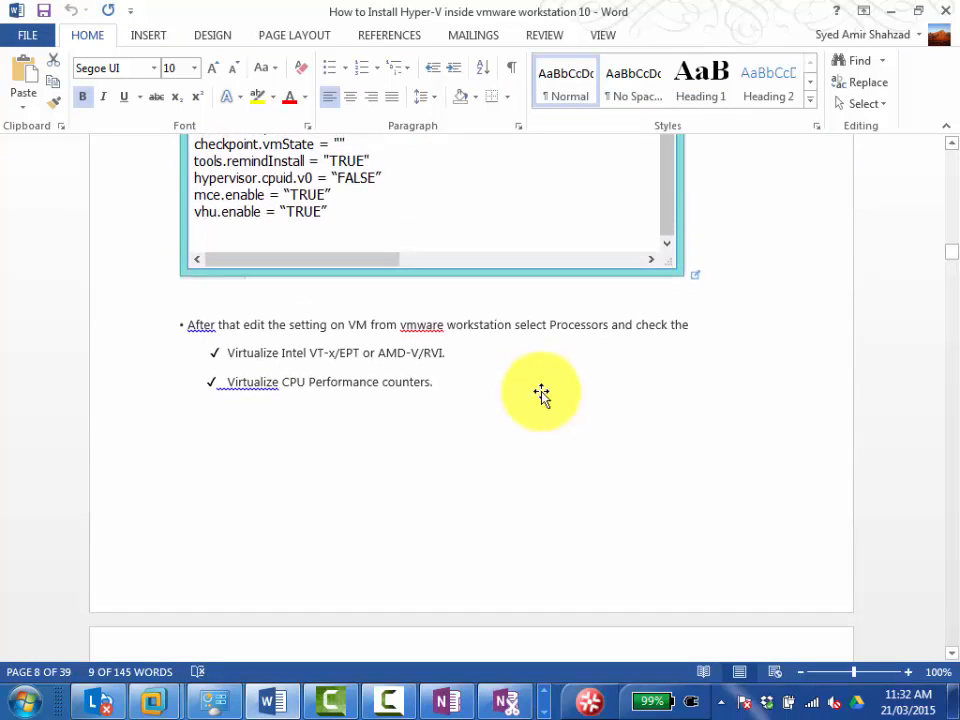
pyautogui.scroll(15, 540, 393)
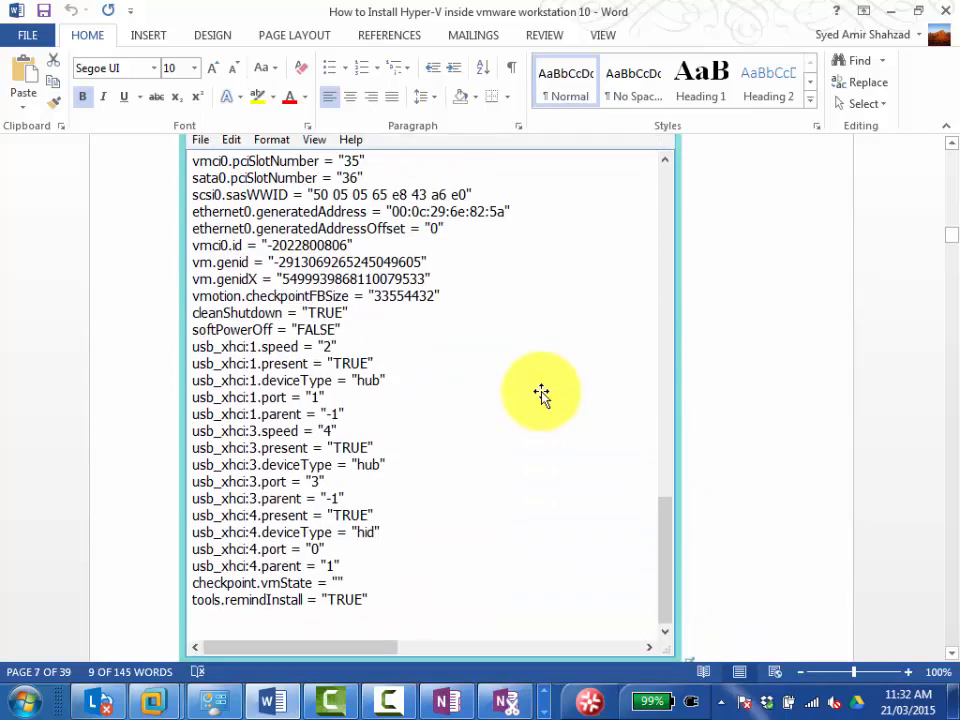
pyautogui.scroll(-5, 542, 393)
pyautogui.rightClick(292, 500)
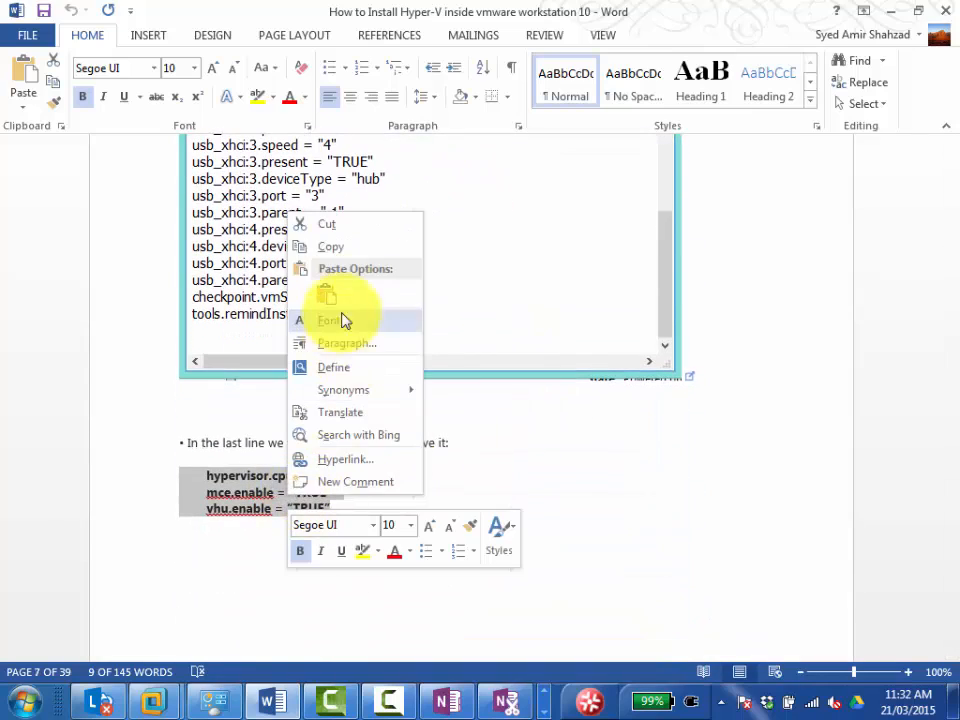
pyautogui.click(331, 246)
pyautogui.click(889, 11)
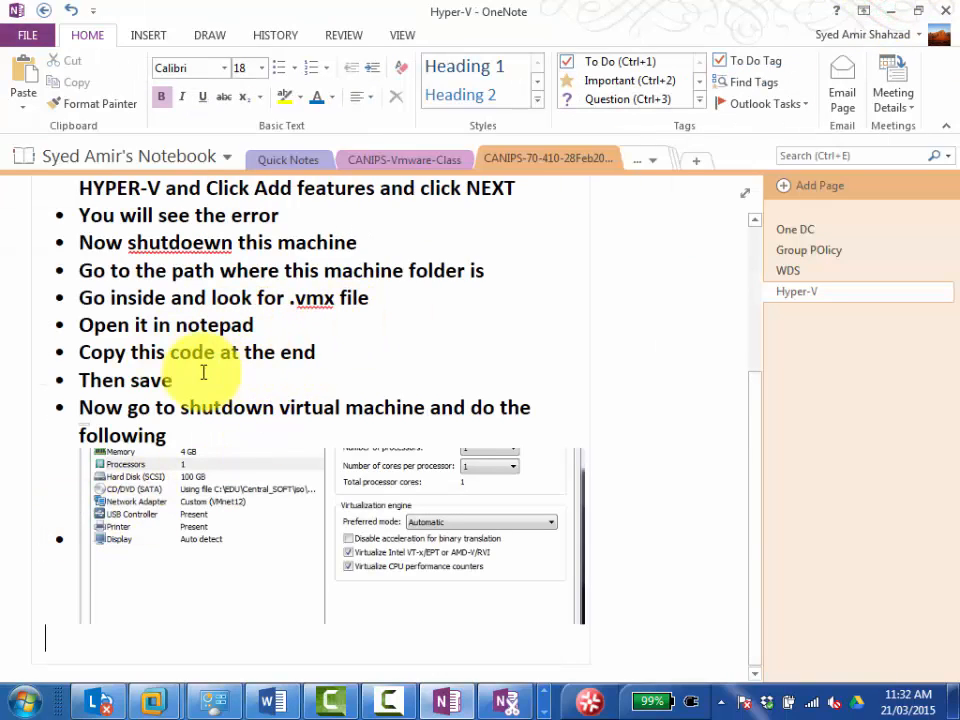
# Paste the copied .vmx code on a new line below the "Copy this code at the end" bullet.
pyautogui.click(381, 355)
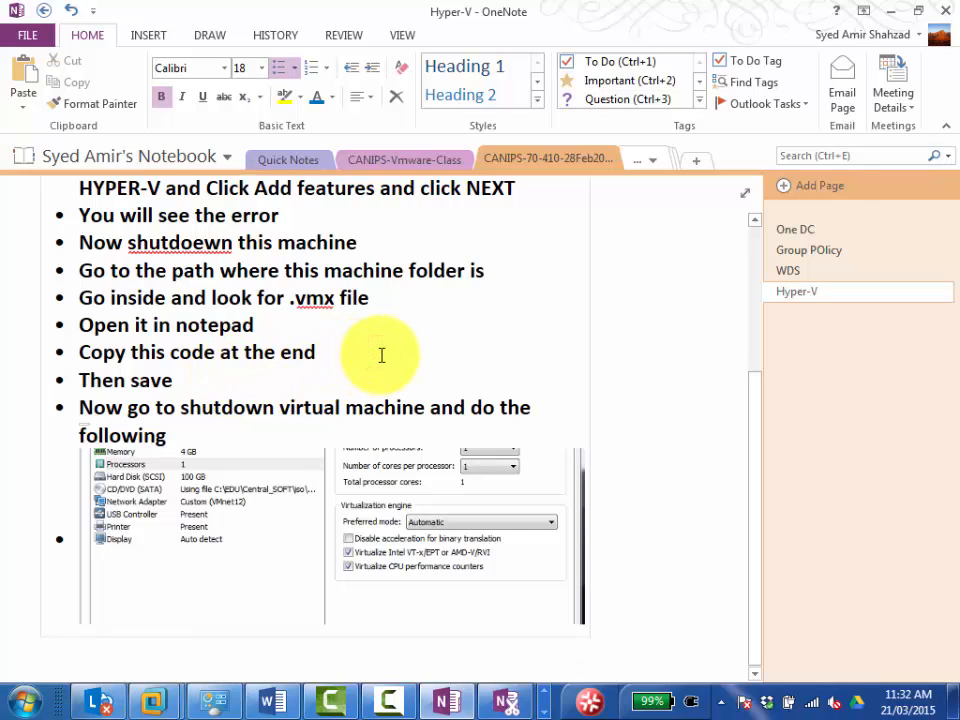
pyautogui.press('Return')
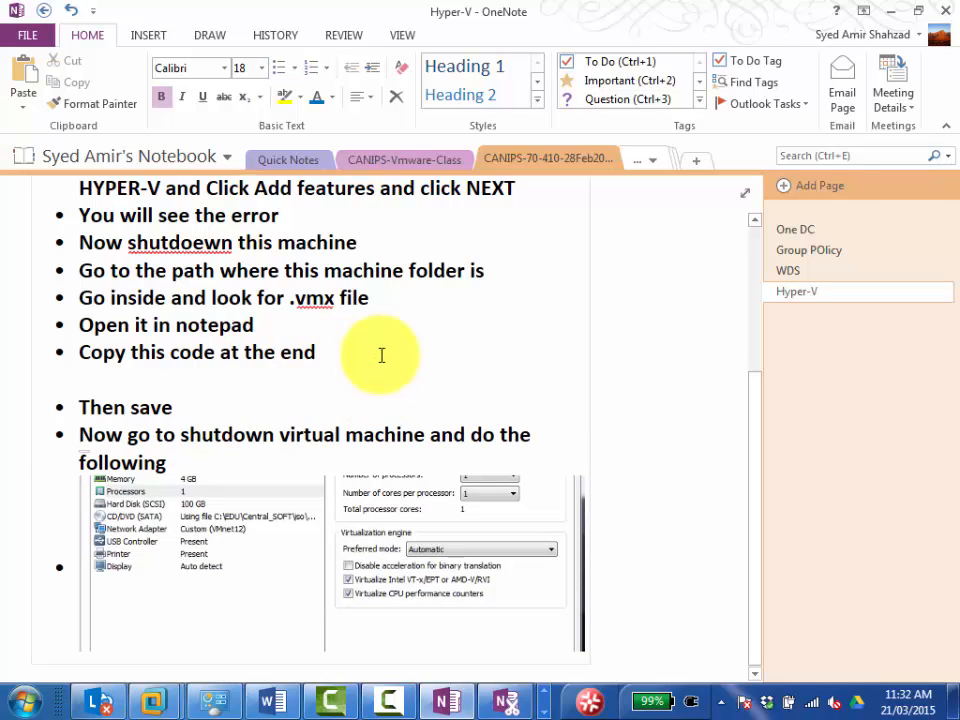
pyautogui.hotkey('ctrl', 'v')
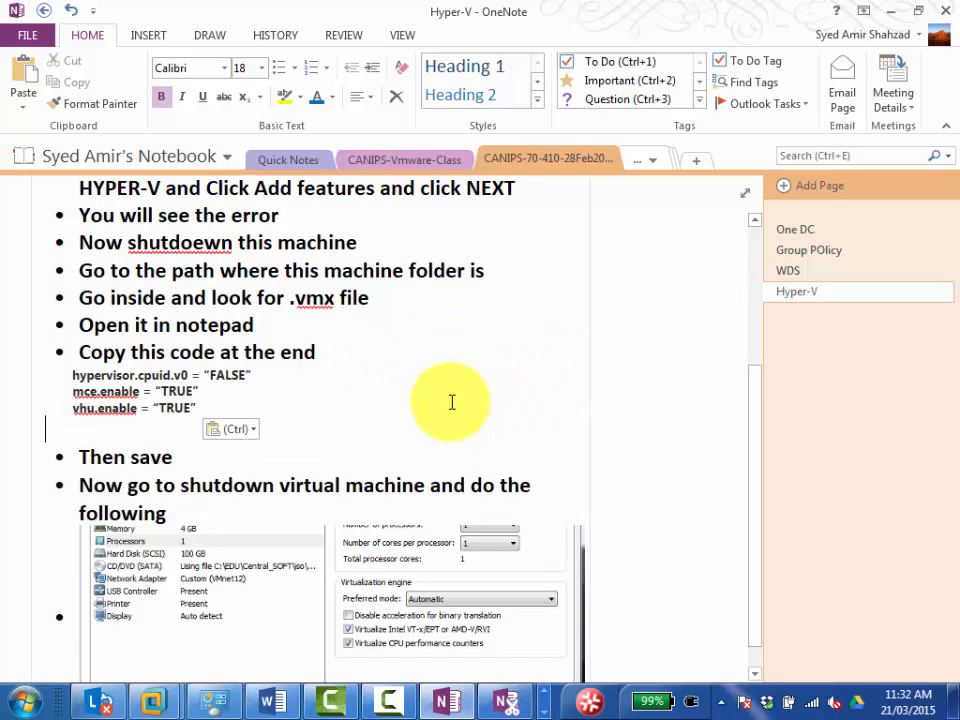
pyautogui.scroll(-1, 497, 422)
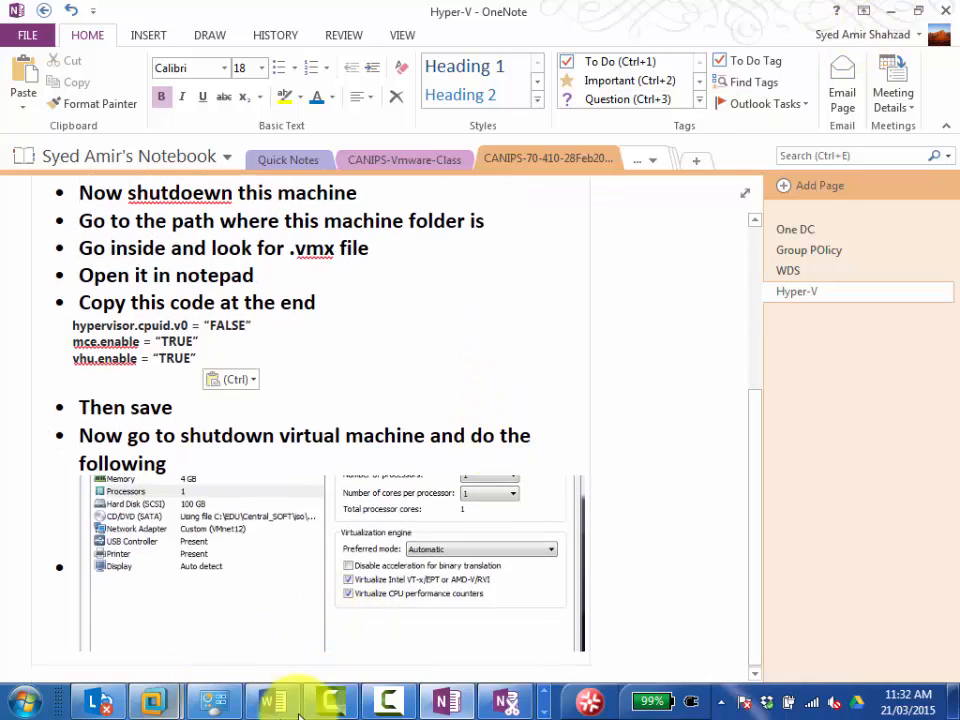
# Switch to VMware Workstation, accept the processor settings of Server02-Canips, and power on the virtual machine.
pyautogui.moveTo(154, 700)
pyautogui.click(250, 597)
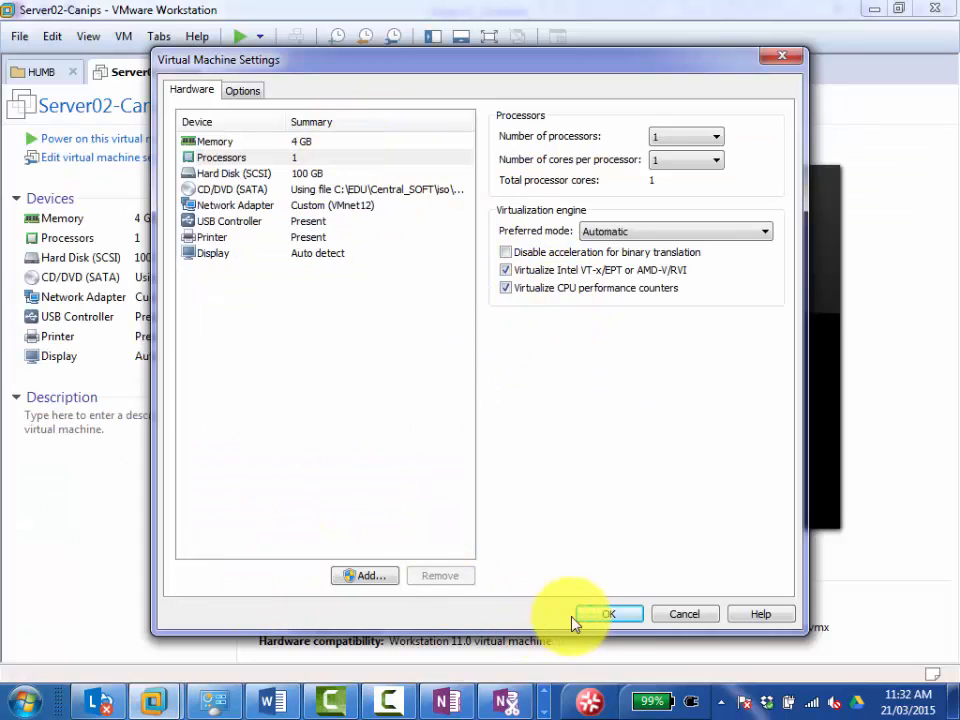
pyautogui.click(604, 616)
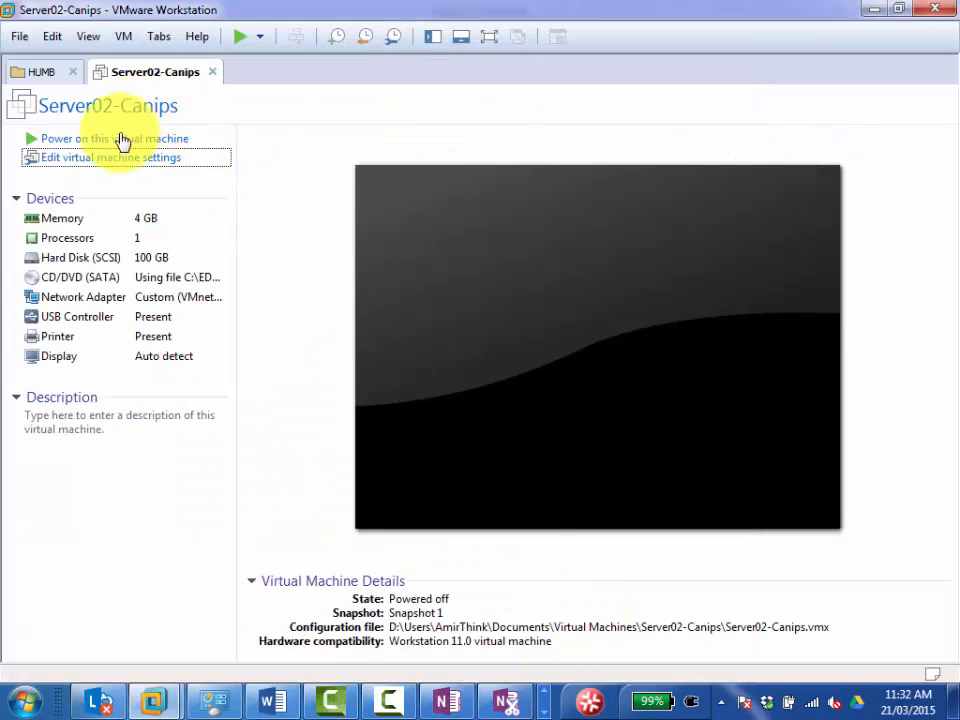
pyautogui.click(122, 141)
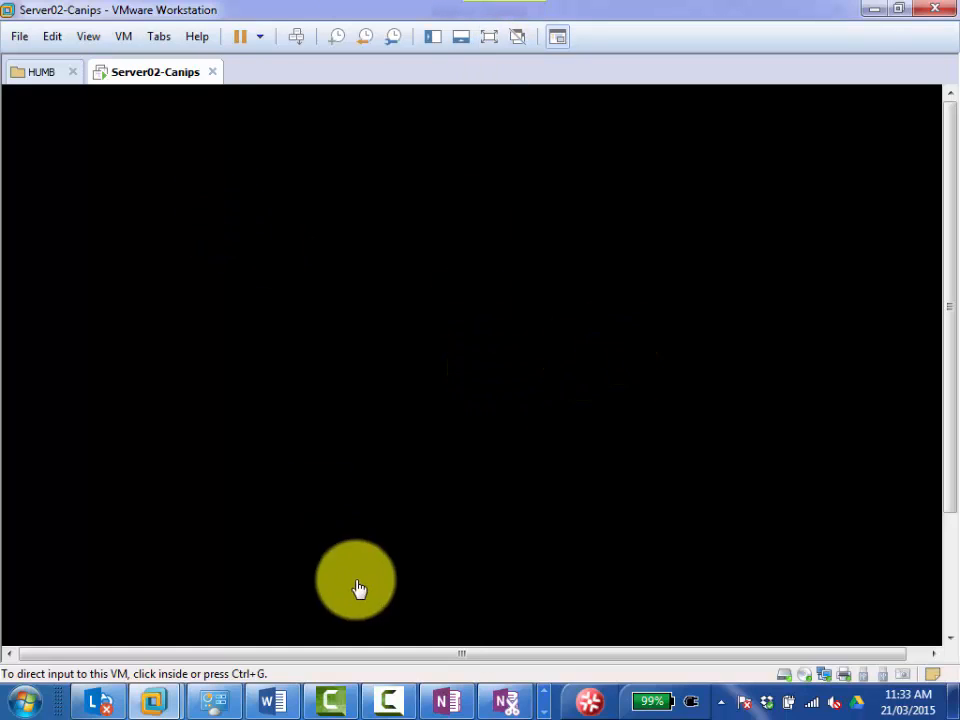
# Switch to the Word guide, review the instructions following the .vmx code through the processor settings picture, and return to VMware Workstation.
pyautogui.click(272, 700)
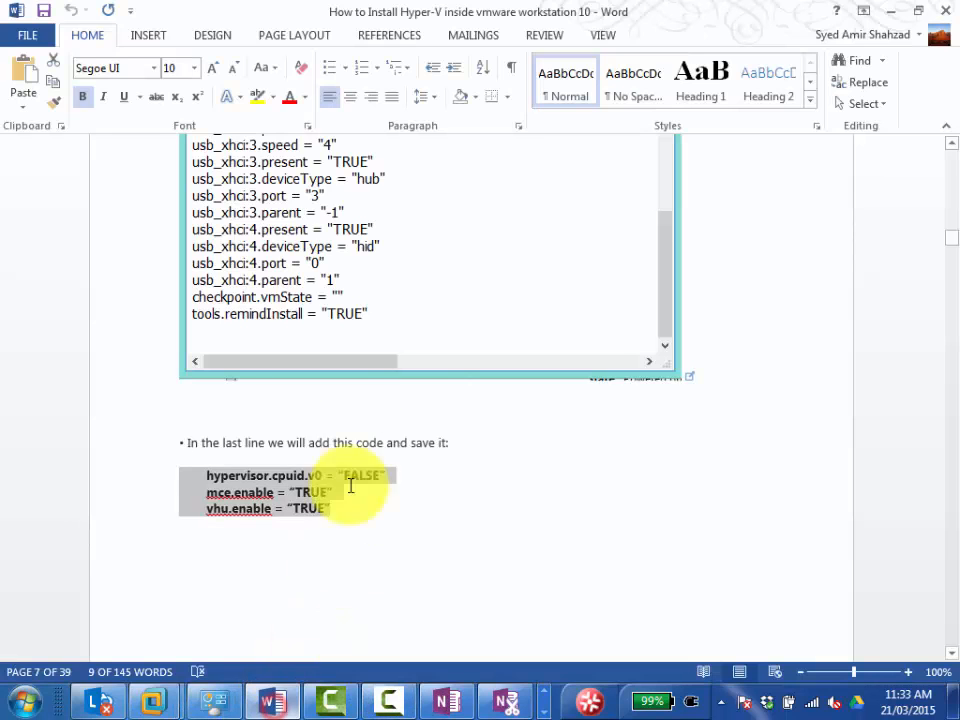
pyautogui.scroll(-5, 360, 518)
pyautogui.scroll(-15, 356, 520)
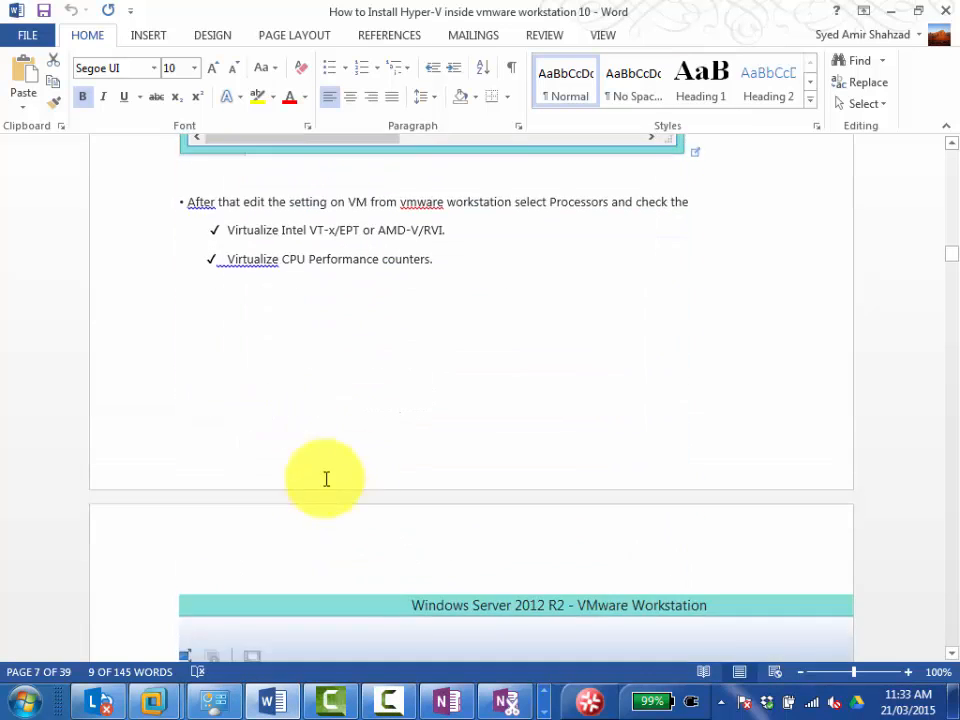
pyautogui.scroll(-10, 344, 468)
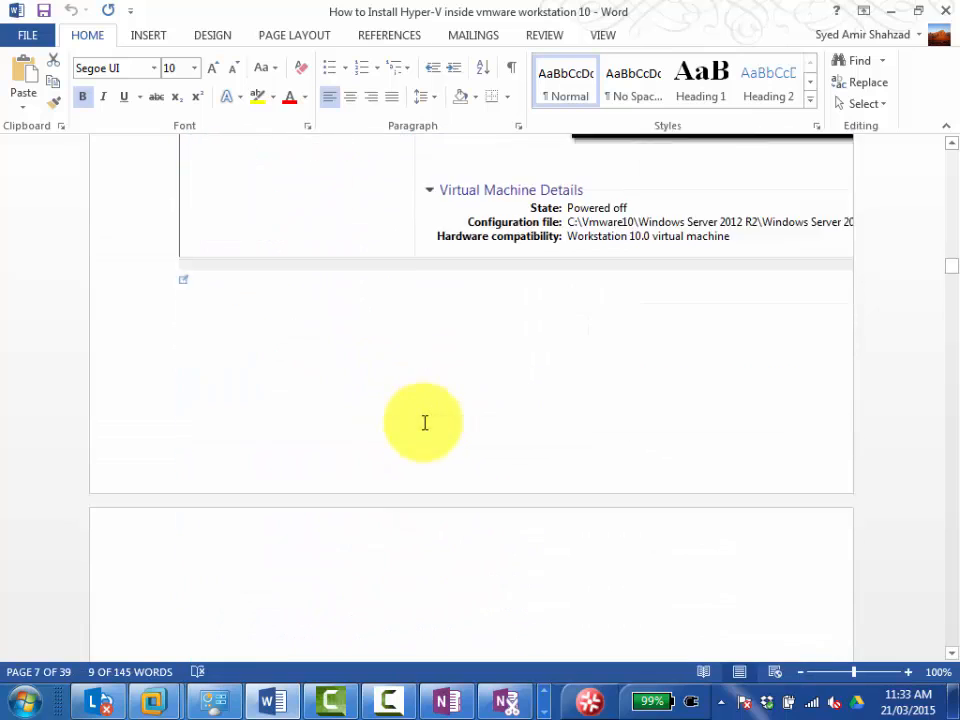
pyautogui.scroll(-1, 423, 423)
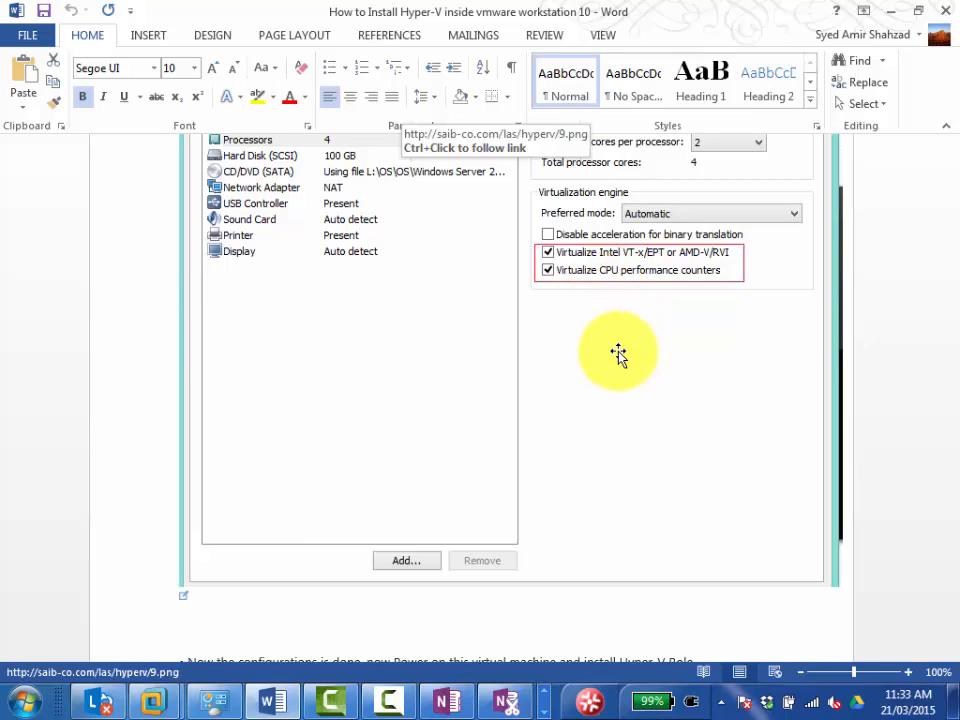
pyautogui.click(145, 710)
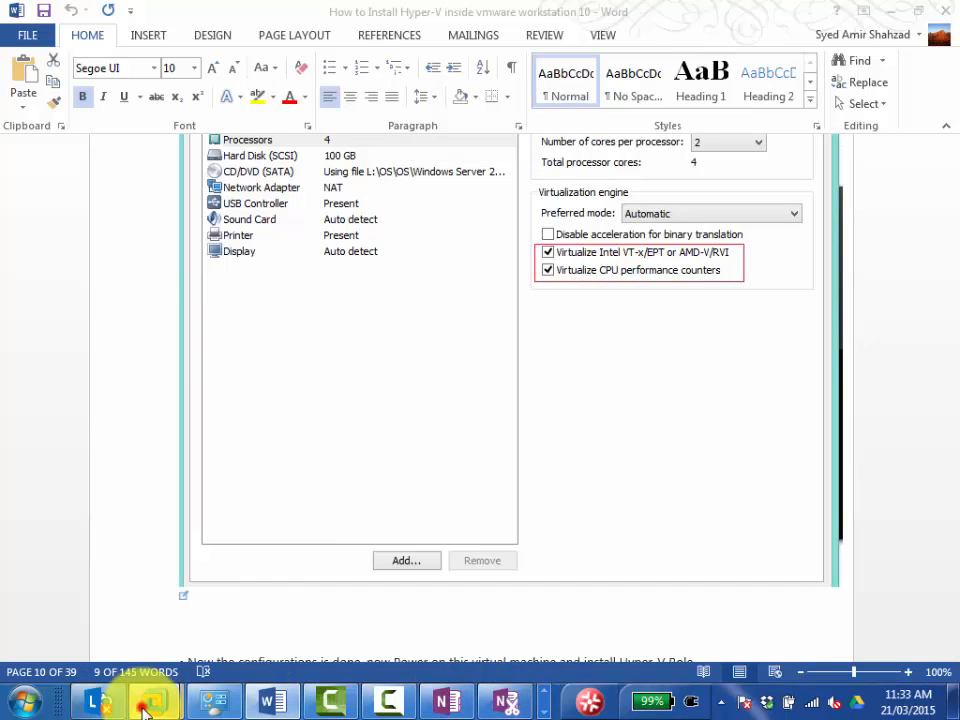
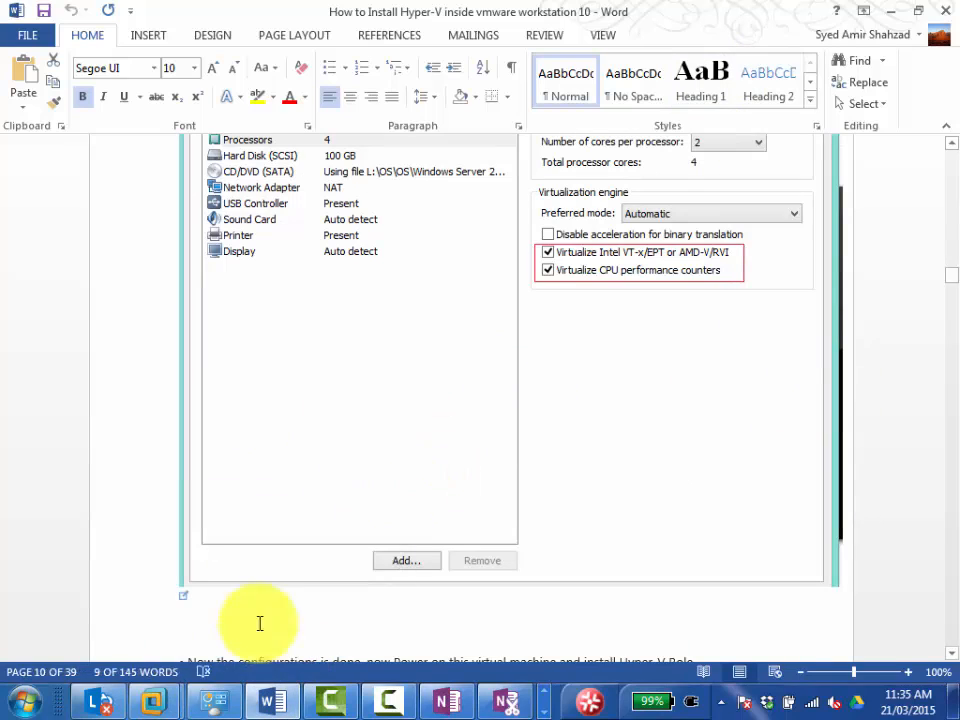
# Switch to VMware Workstation and sign in to Server02-Canips as Administrator with the account password.
pyautogui.moveTo(183, 688)
pyautogui.click(274, 577)
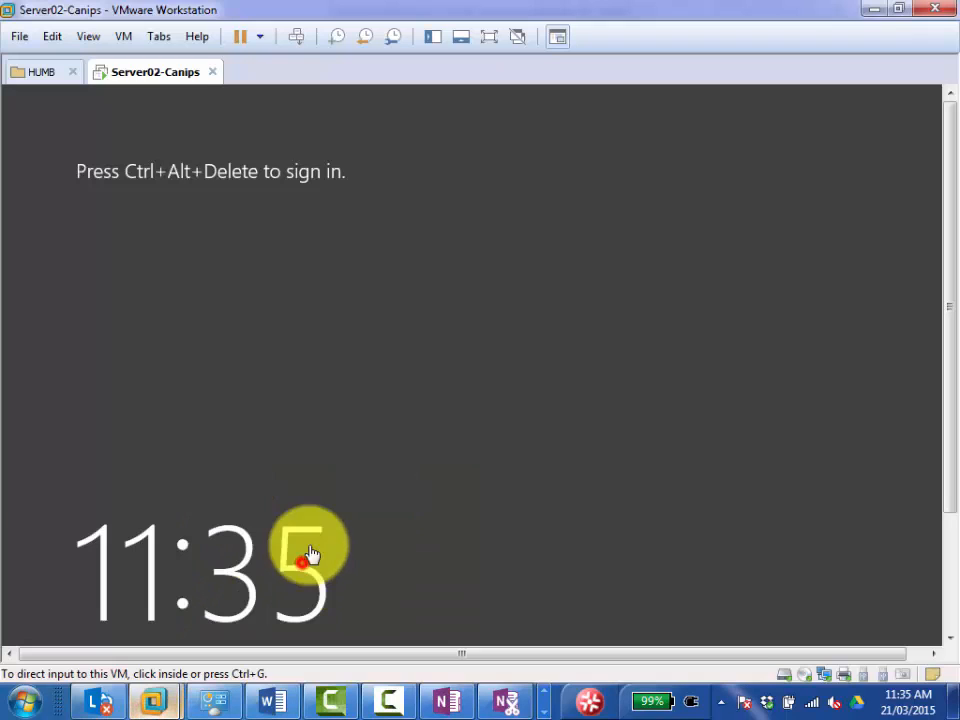
pyautogui.click(297, 37)
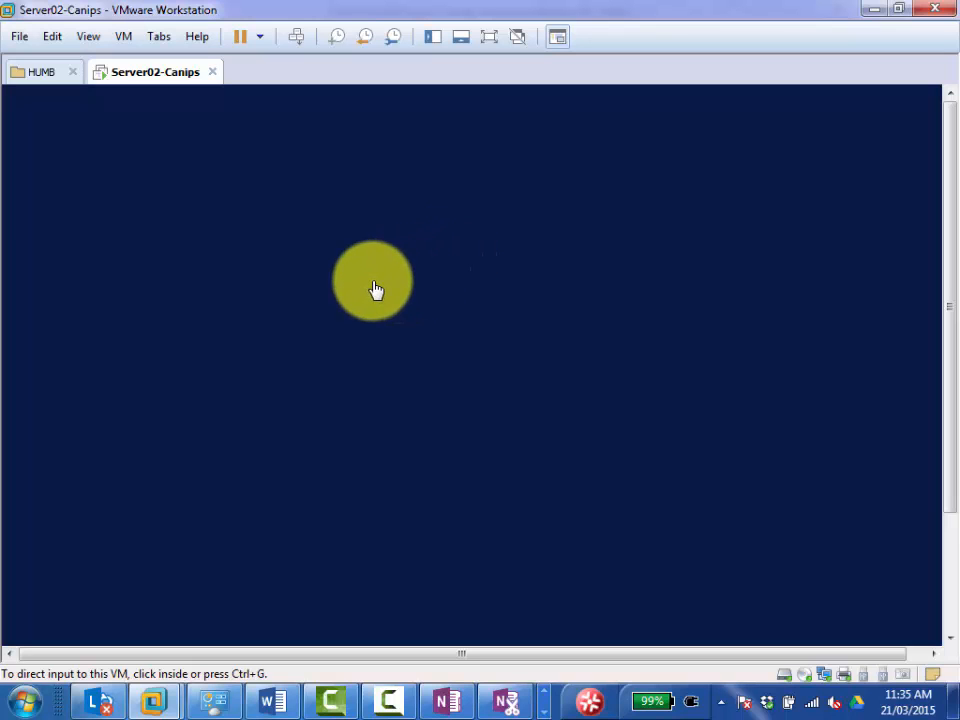
pyautogui.click(475, 315)
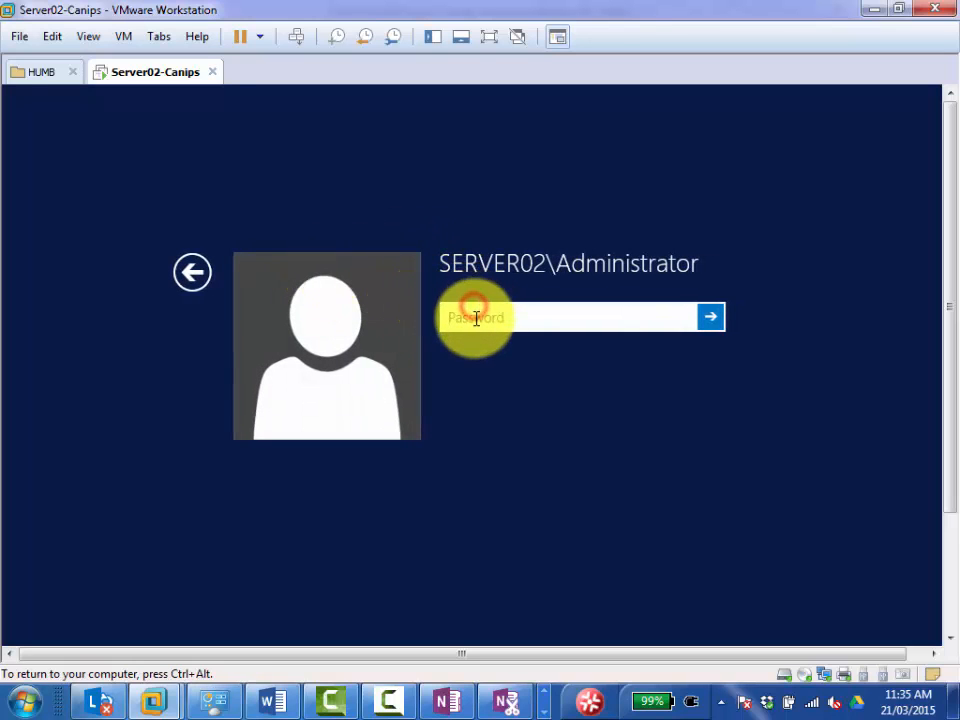
pyautogui.write('Pa')
pyautogui.press('Return')
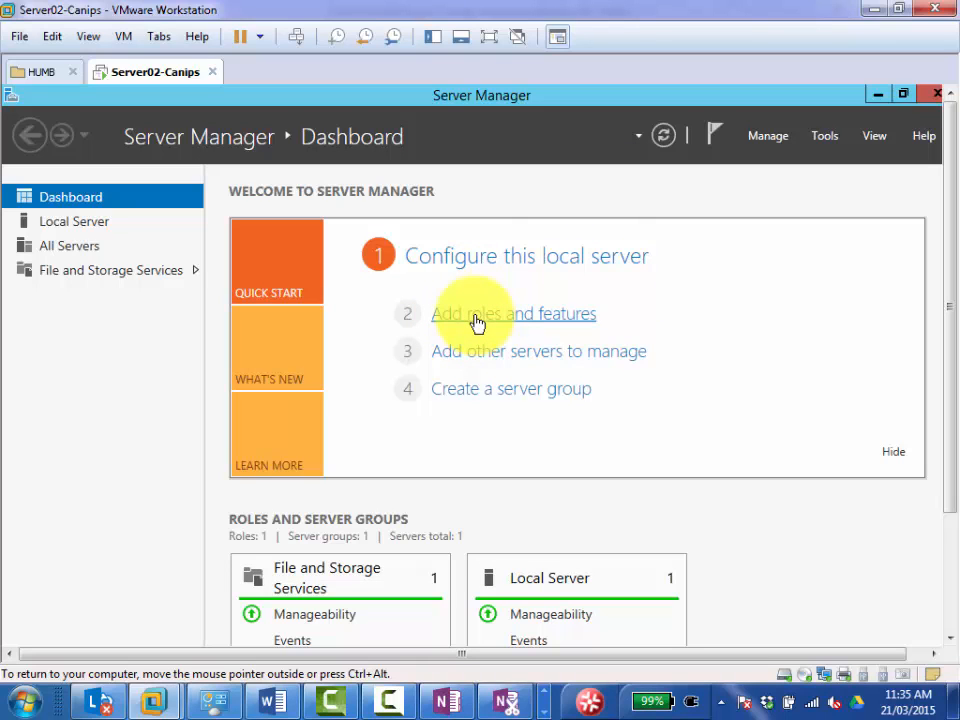
# Start adding roles and features with a role-based installation, select the Hyper-V role with its management tools, and continue past the Features page.
pyautogui.click(476, 318)
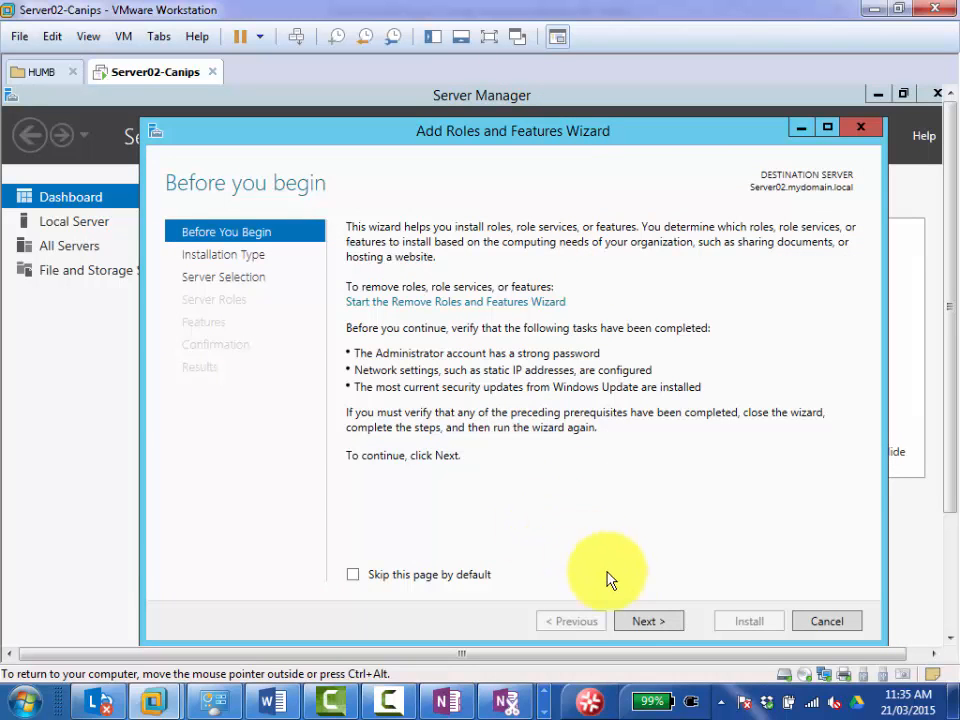
pyautogui.click(650, 621)
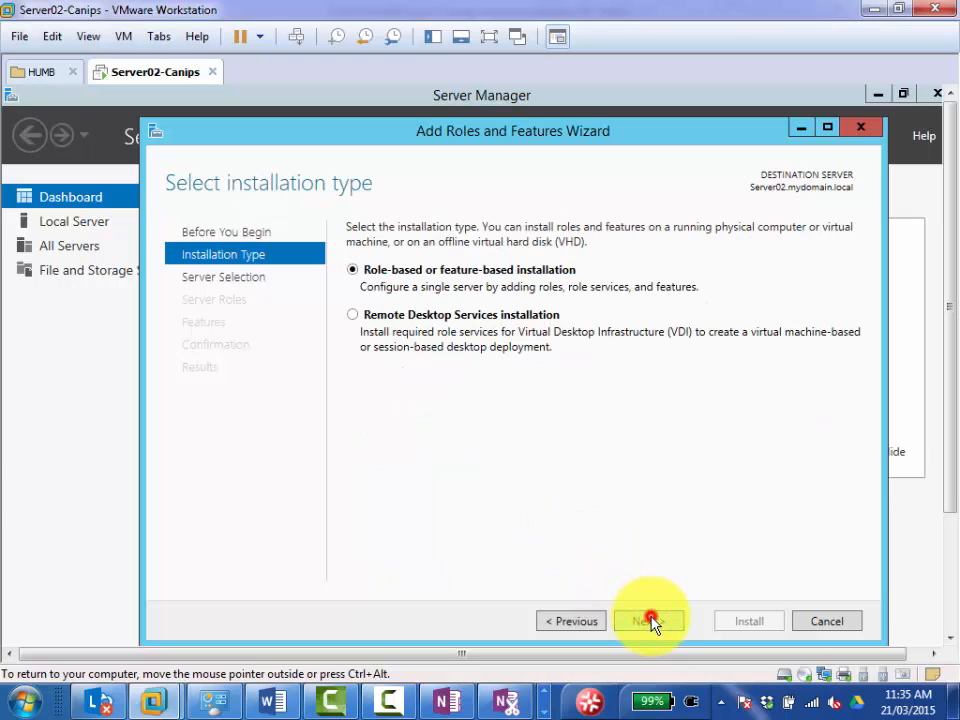
pyautogui.click(650, 621)
pyautogui.click(650, 621)
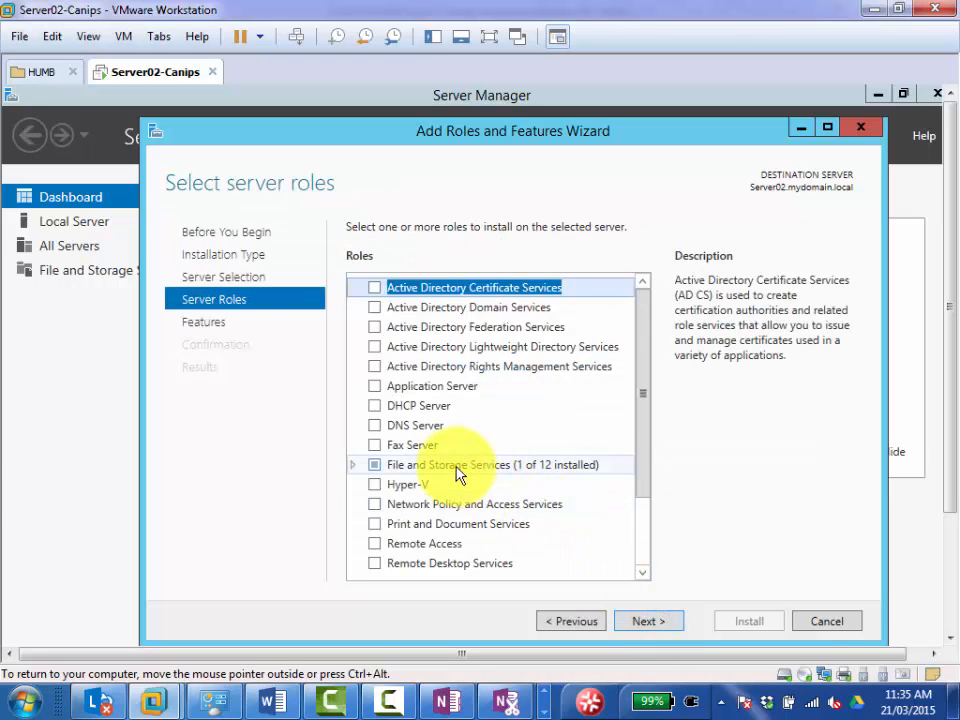
pyautogui.click(382, 490)
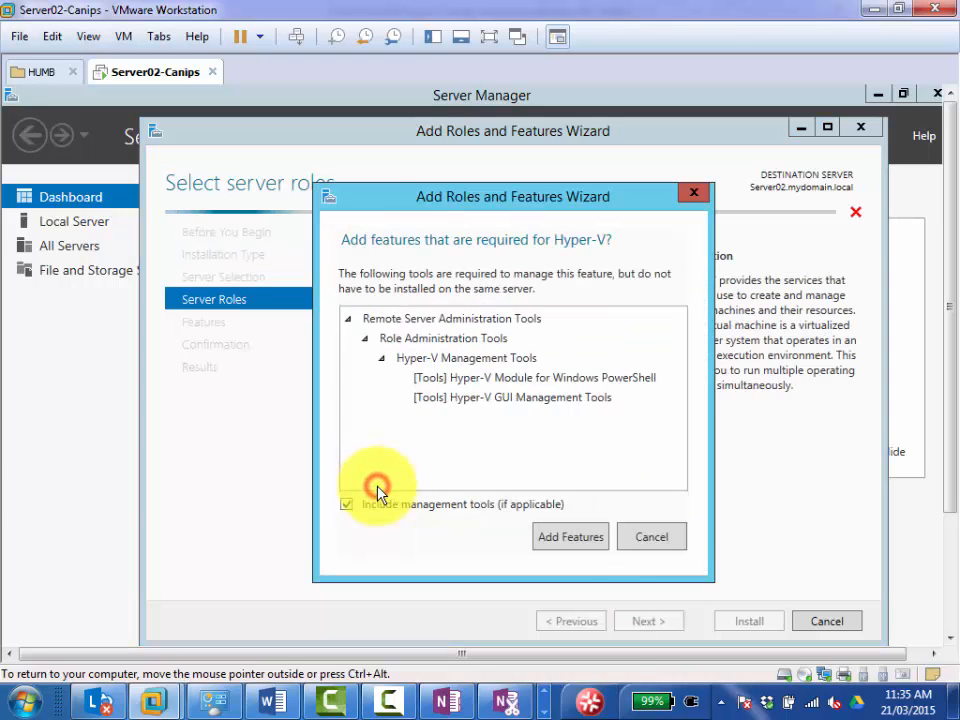
pyautogui.click(576, 548)
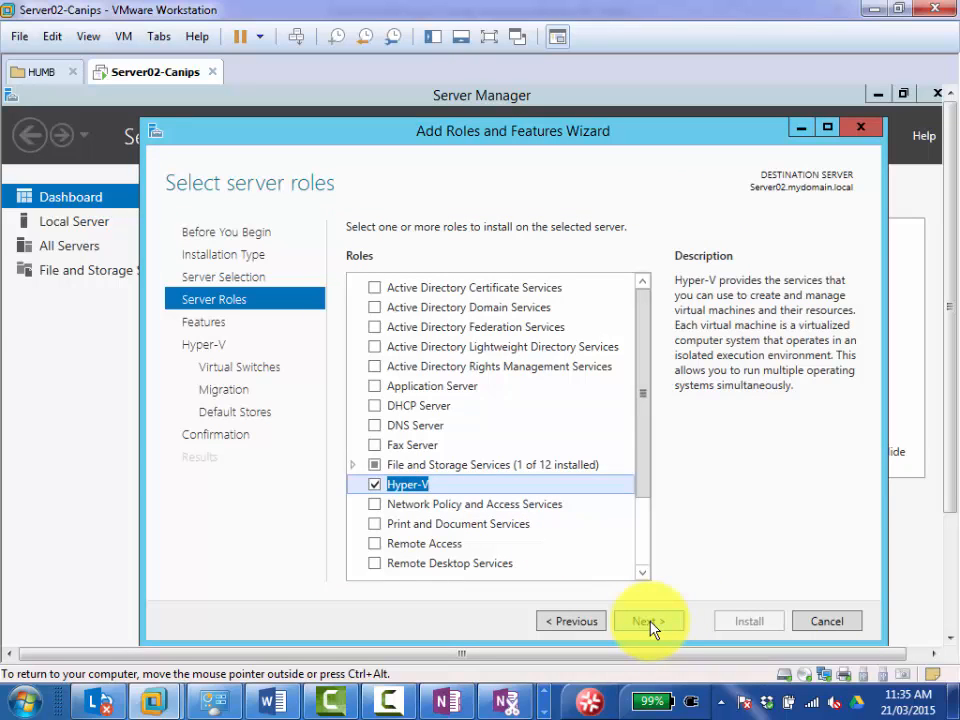
pyautogui.click(648, 622)
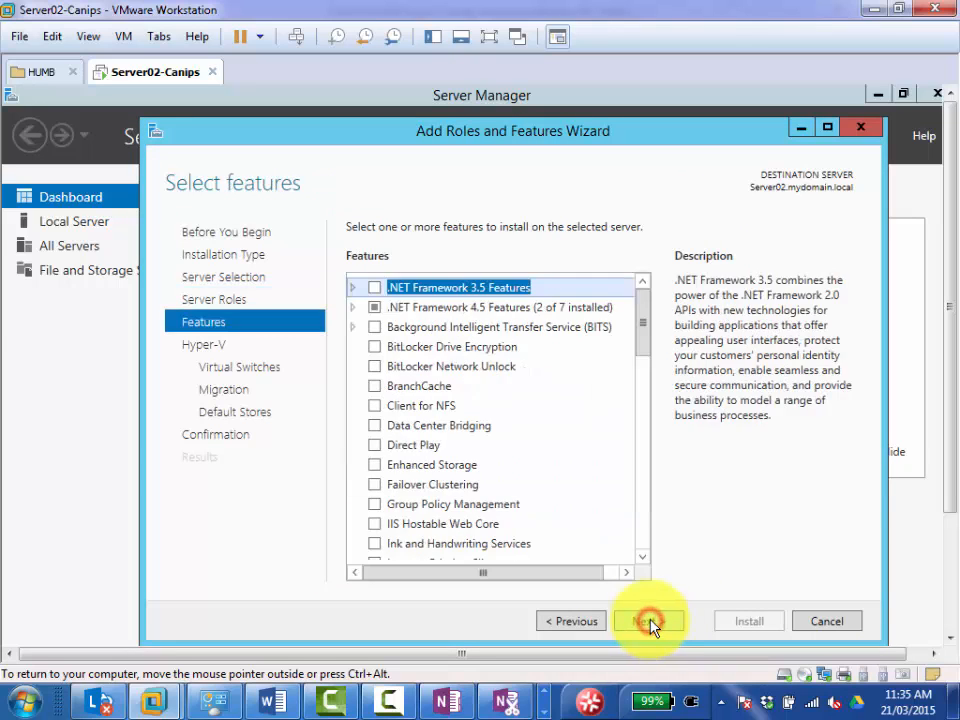
pyautogui.click(640, 622)
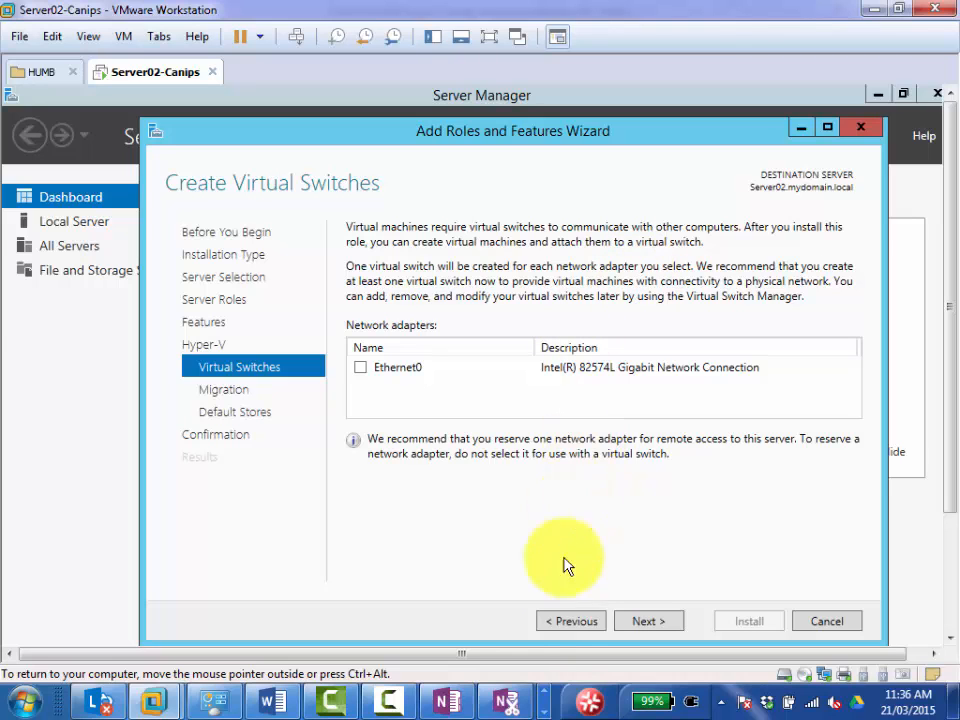
# Go back to the wizard's Features page to review it, and return to the Create Virtual Switches page.
pyautogui.click(566, 623)
pyautogui.click(566, 622)
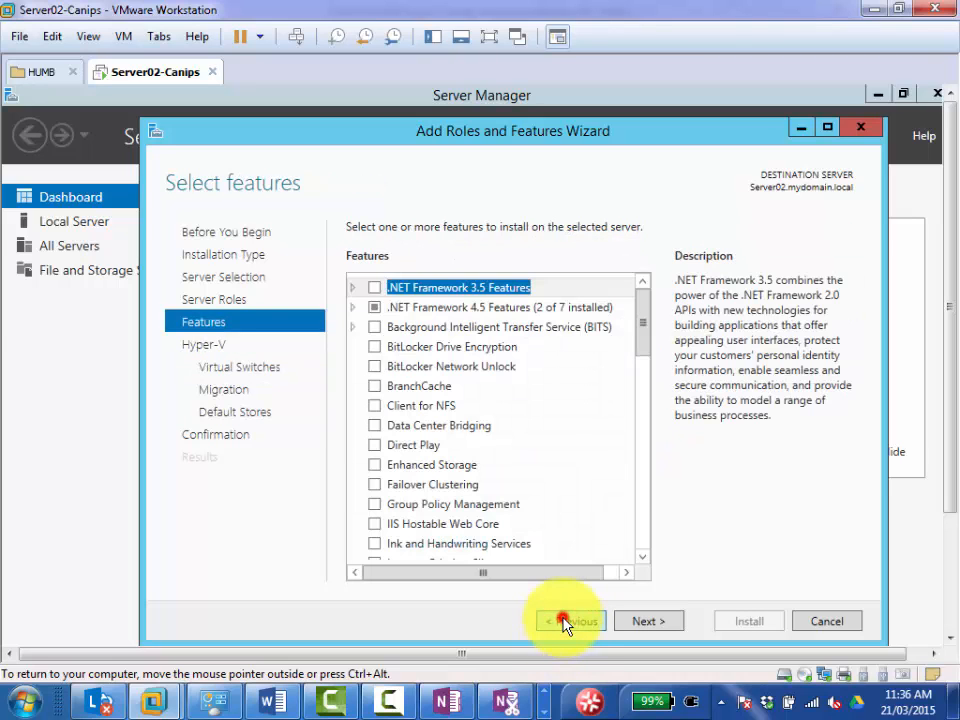
pyautogui.click(648, 621)
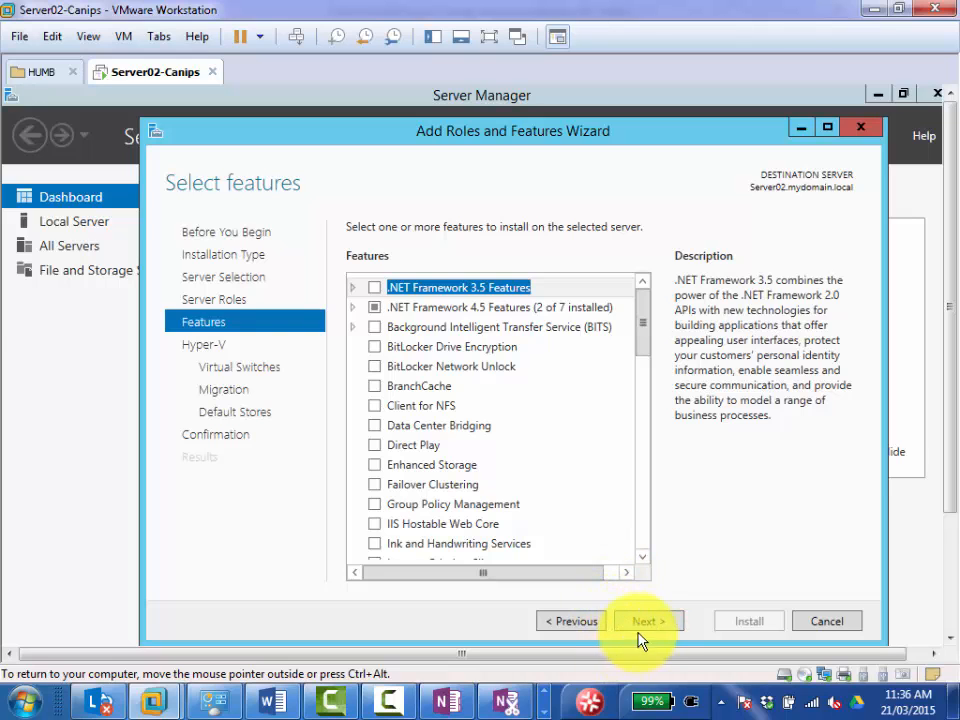
pyautogui.click(645, 622)
pyautogui.click(645, 622)
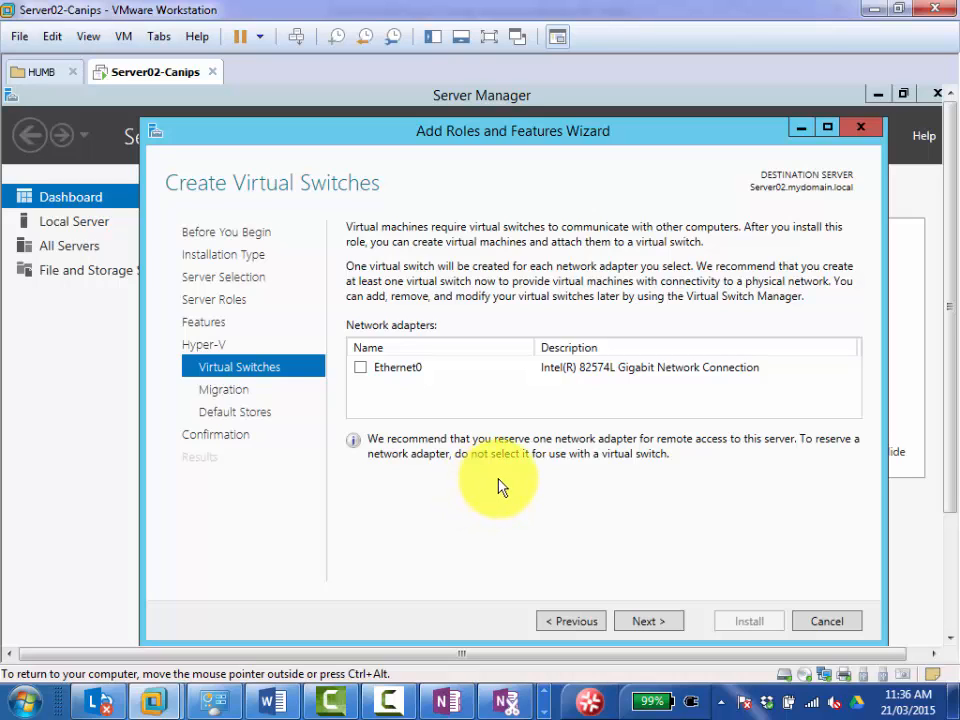
# Select the Ethernet0 adapter for the virtual switch and continue to Default Stores with live migration left disabled.
pyautogui.click(360, 368)
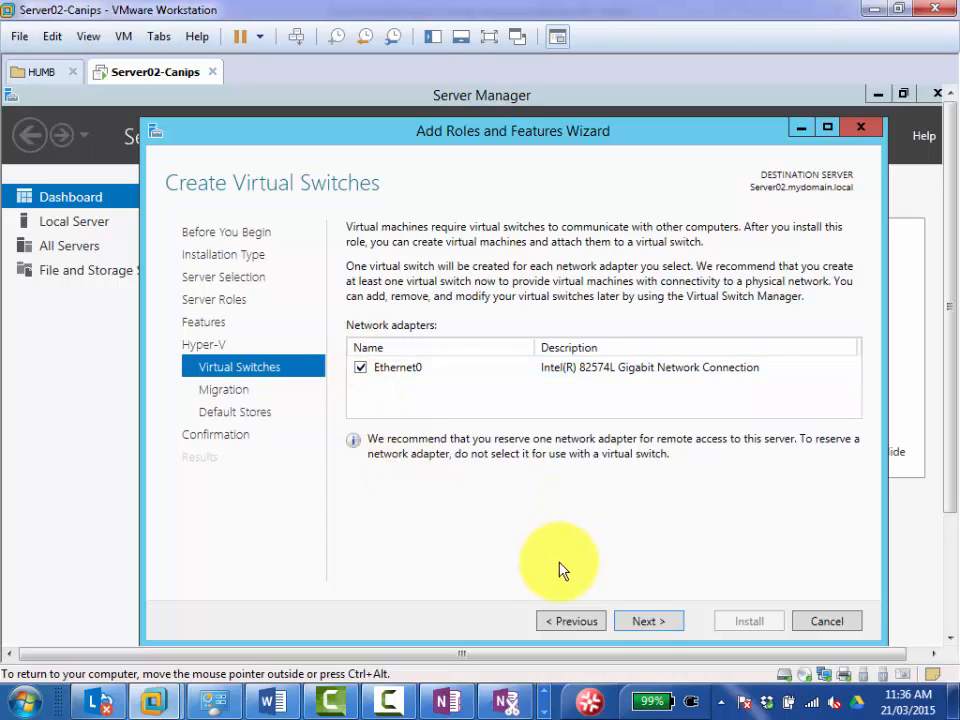
pyautogui.click(649, 622)
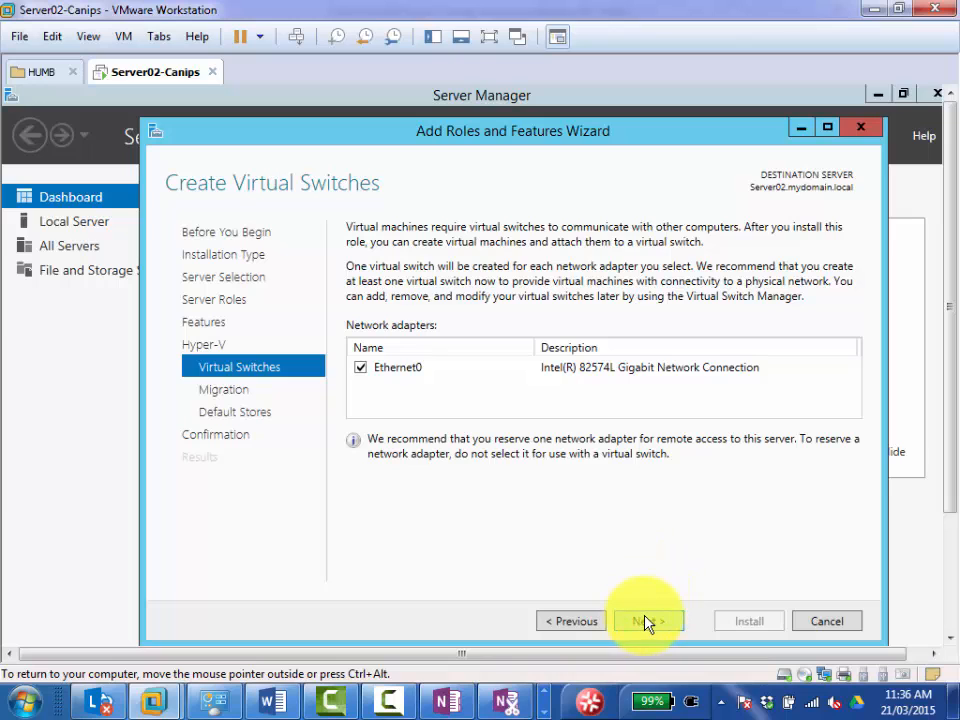
pyautogui.click(648, 622)
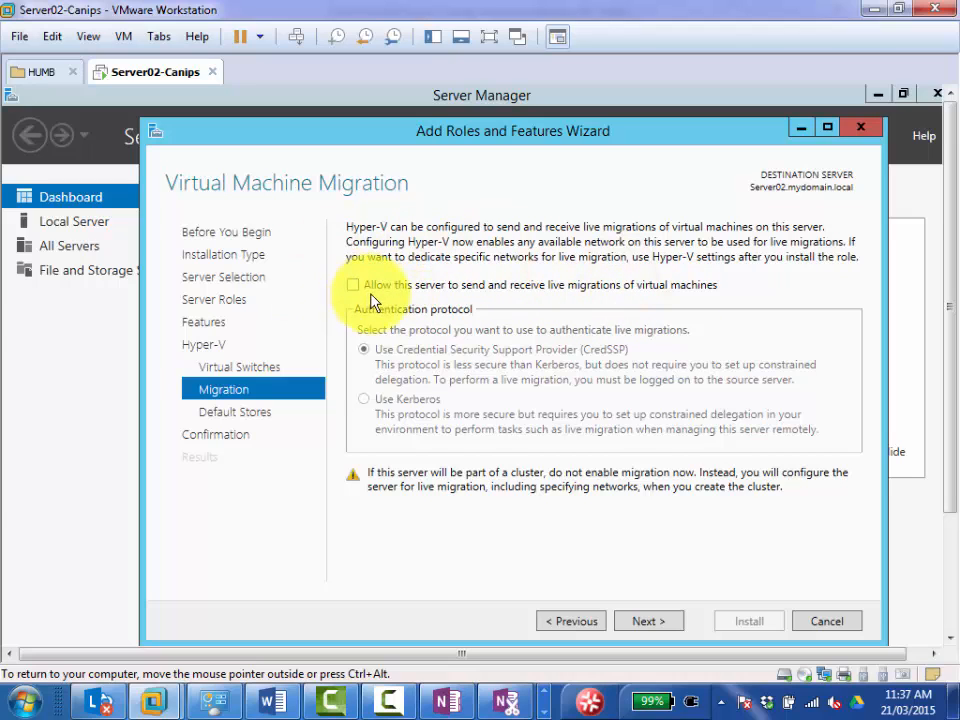
pyautogui.click(657, 622)
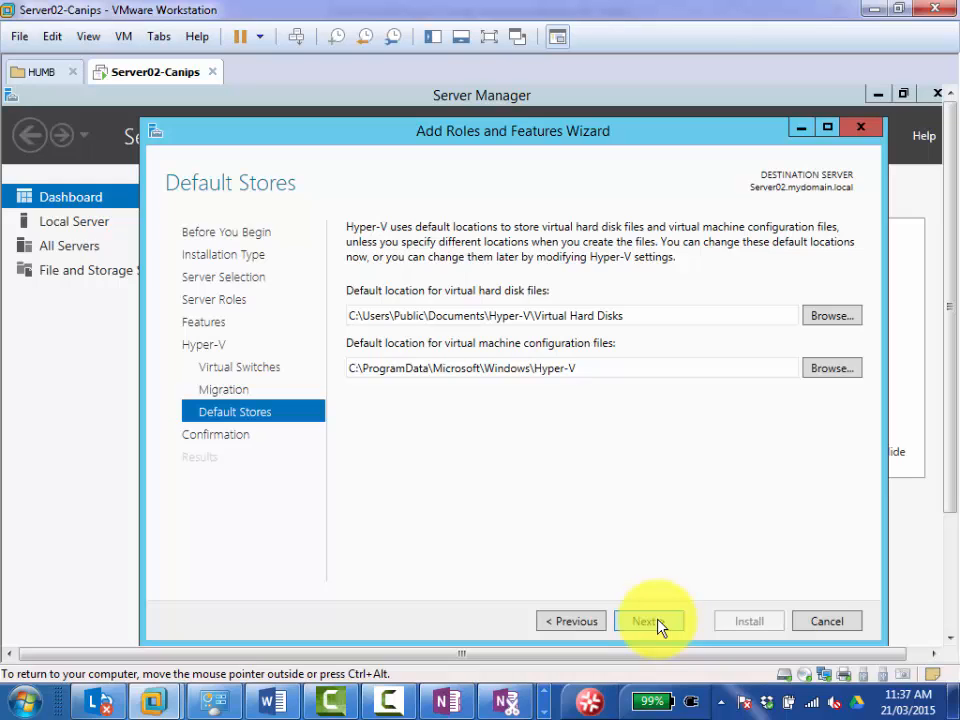
# Change the drive letter to d: in the default locations for virtual hard disk files and virtual machine configuration files.
pyautogui.tripleClick(355, 317)
pyautogui.click(355, 317)
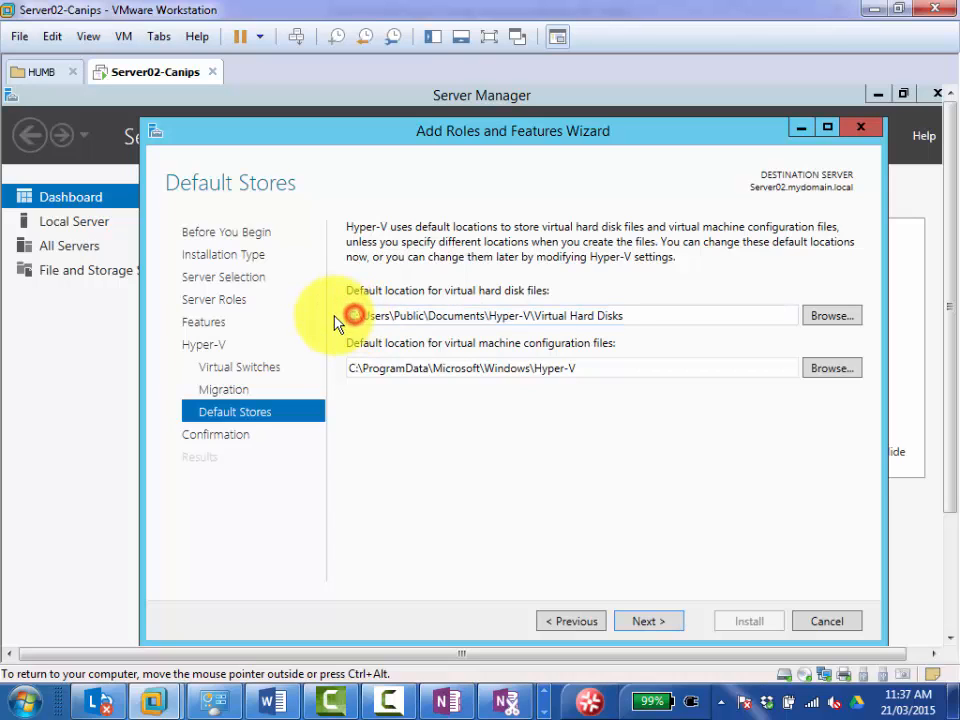
pyautogui.press('Delete')
pyautogui.write('d')
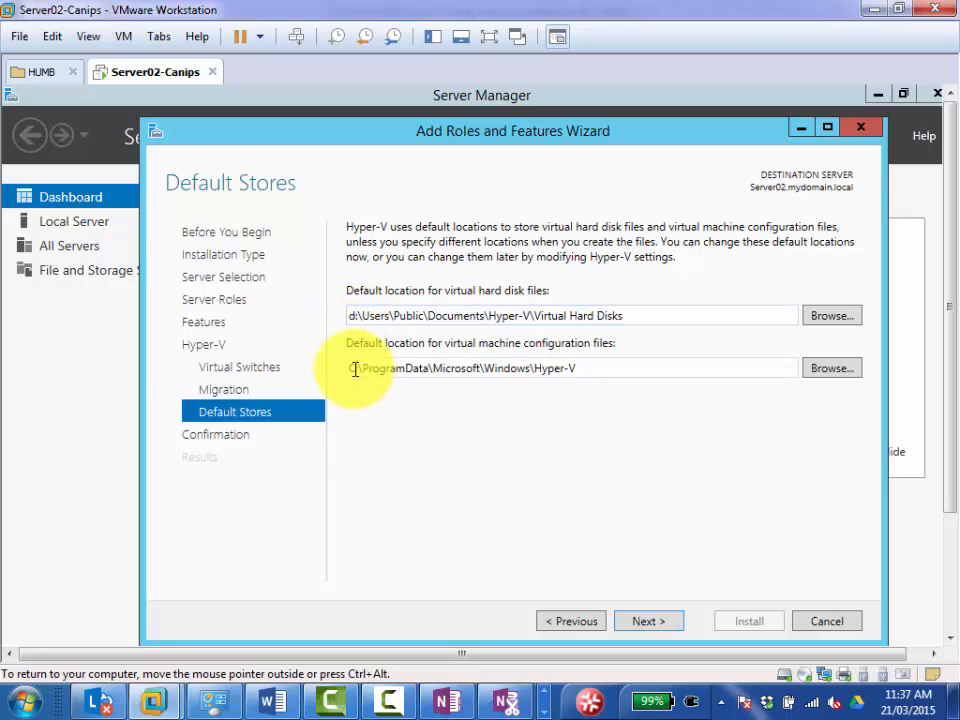
pyautogui.tripleClick(355, 370)
pyautogui.click(355, 370)
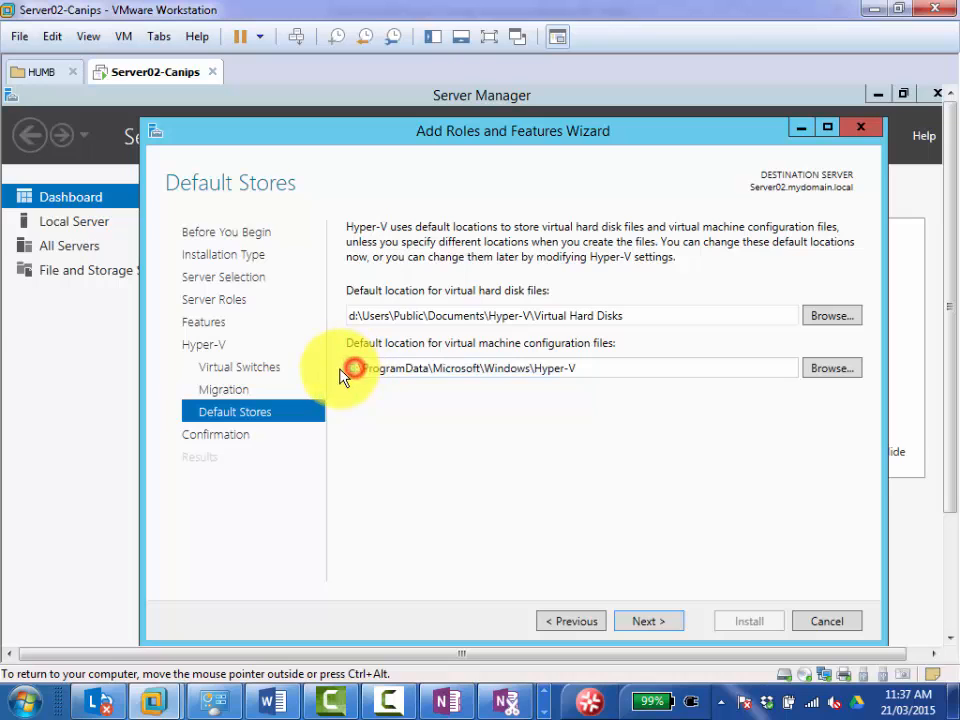
pyautogui.press('Delete')
pyautogui.write('d')
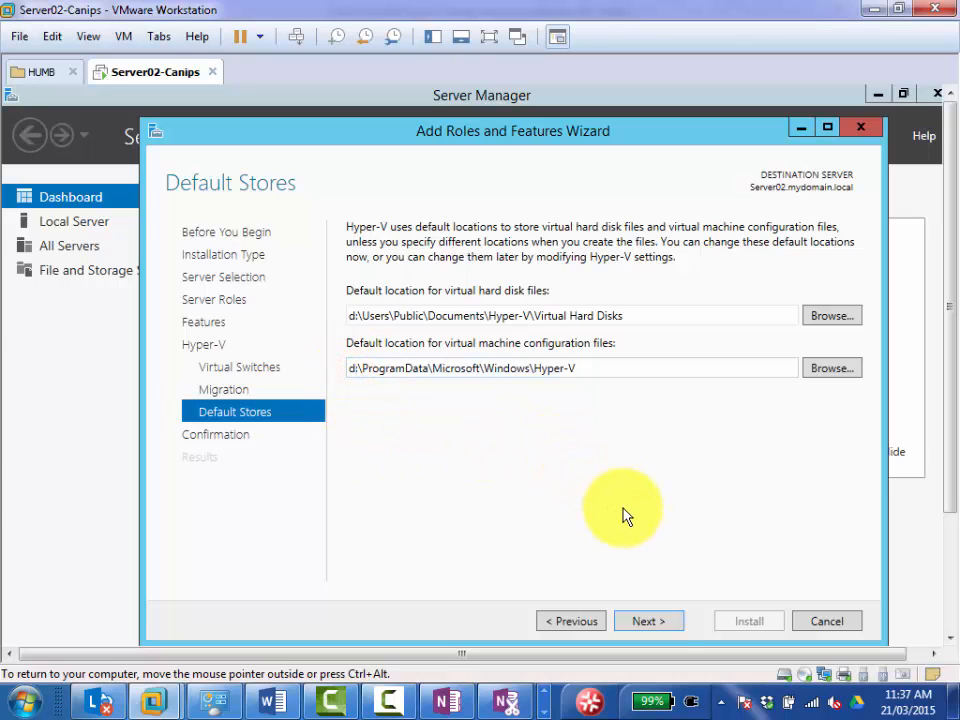
# Allow the destination server to restart automatically if required, and start the Hyper-V installation.
pyautogui.click(657, 620)
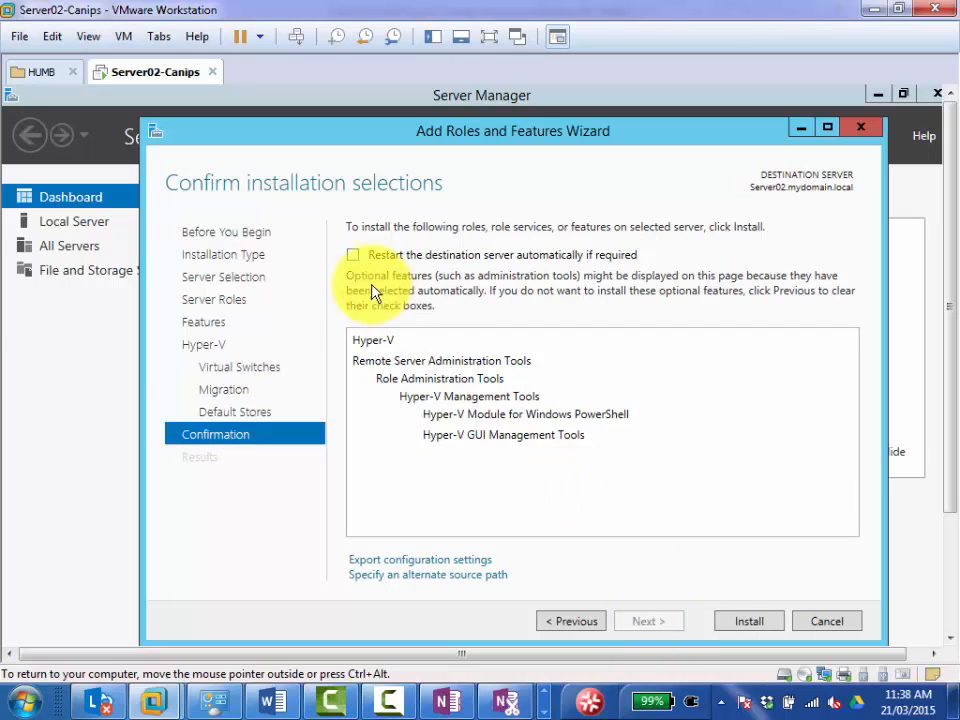
pyautogui.click(351, 254)
pyautogui.click(541, 503)
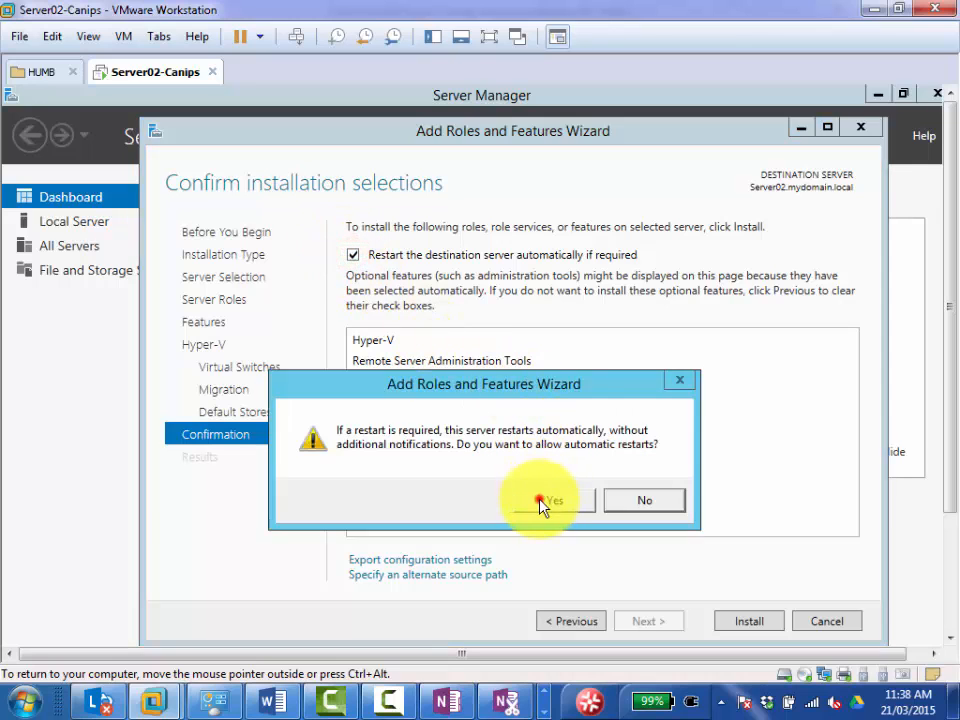
pyautogui.click(755, 623)
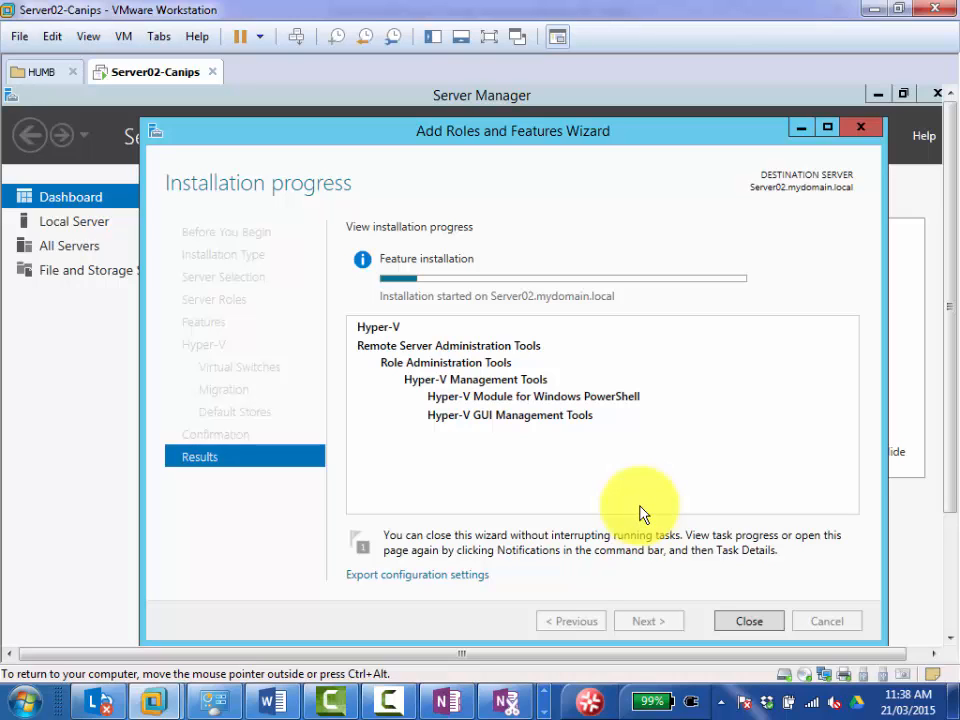
# Switch to the Word guide, review its closing pages on Hyper-V Manager and the New Virtual Machine Wizard, and return to VMware Workstation.
pyautogui.click(270, 700)
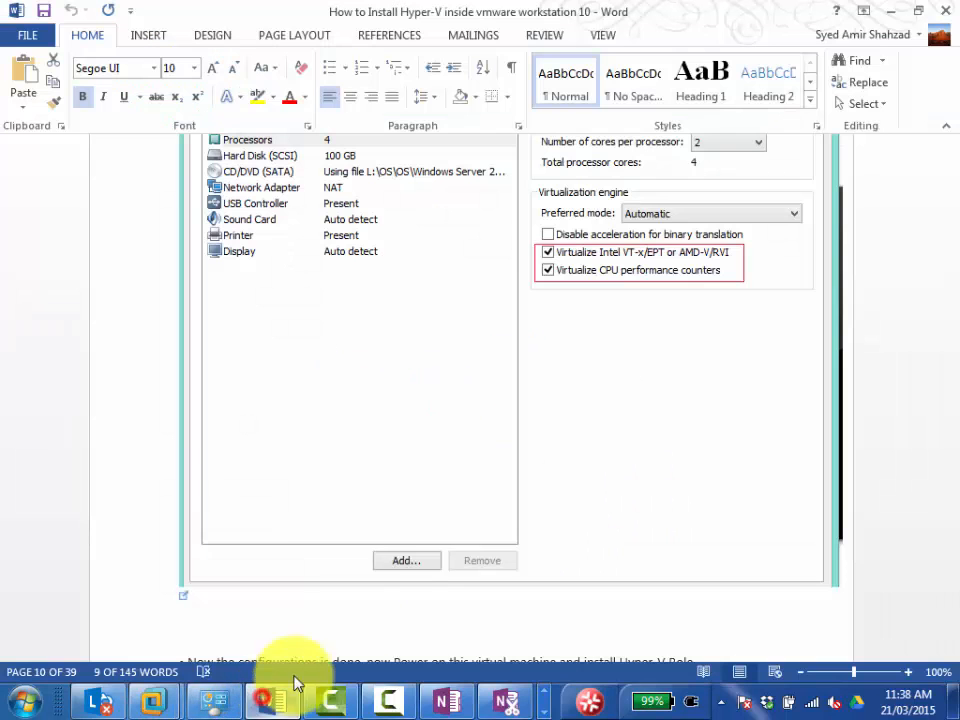
pyautogui.moveTo(951, 276); pyautogui.dragTo(955, 638)
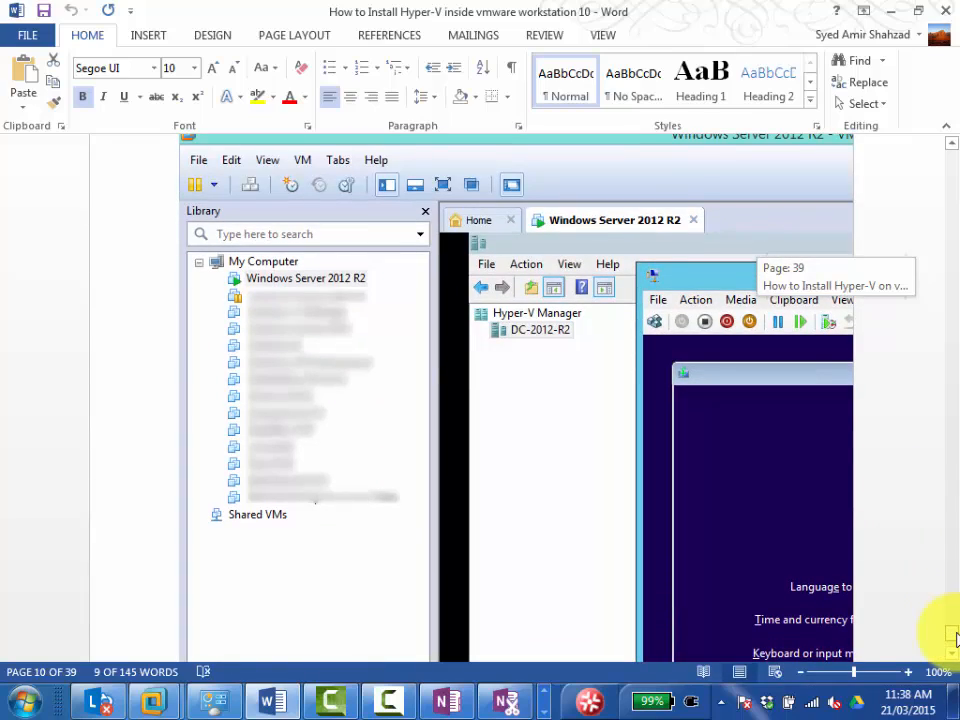
pyautogui.moveTo(953, 638); pyautogui.dragTo(951, 583)
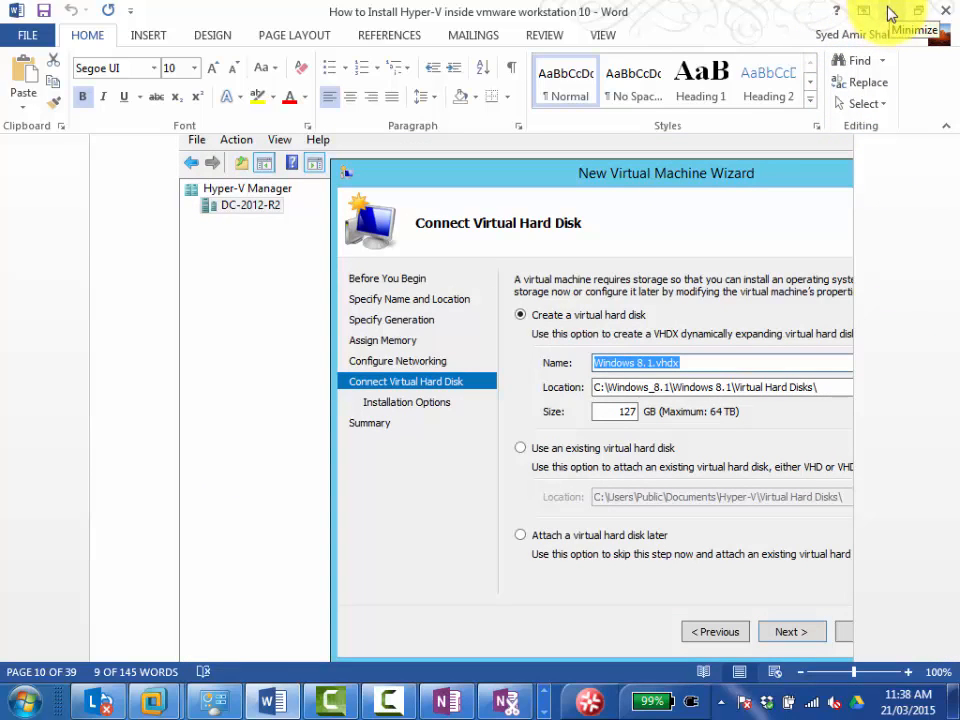
pyautogui.click(888, 13)
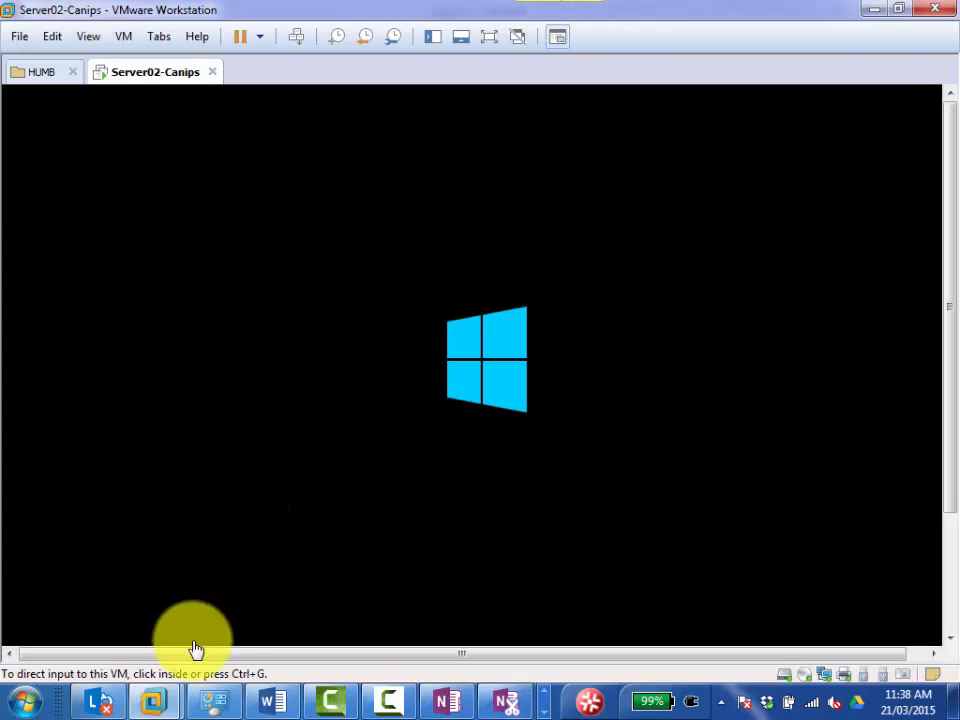
pyautogui.click(14, 700)
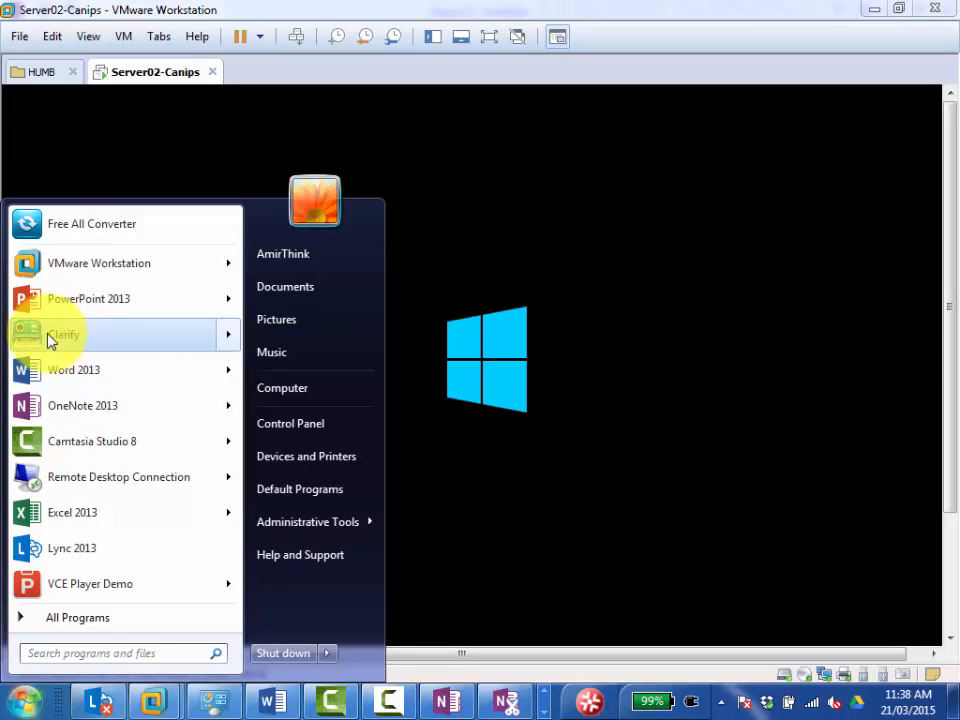
pyautogui.moveTo(27, 339)
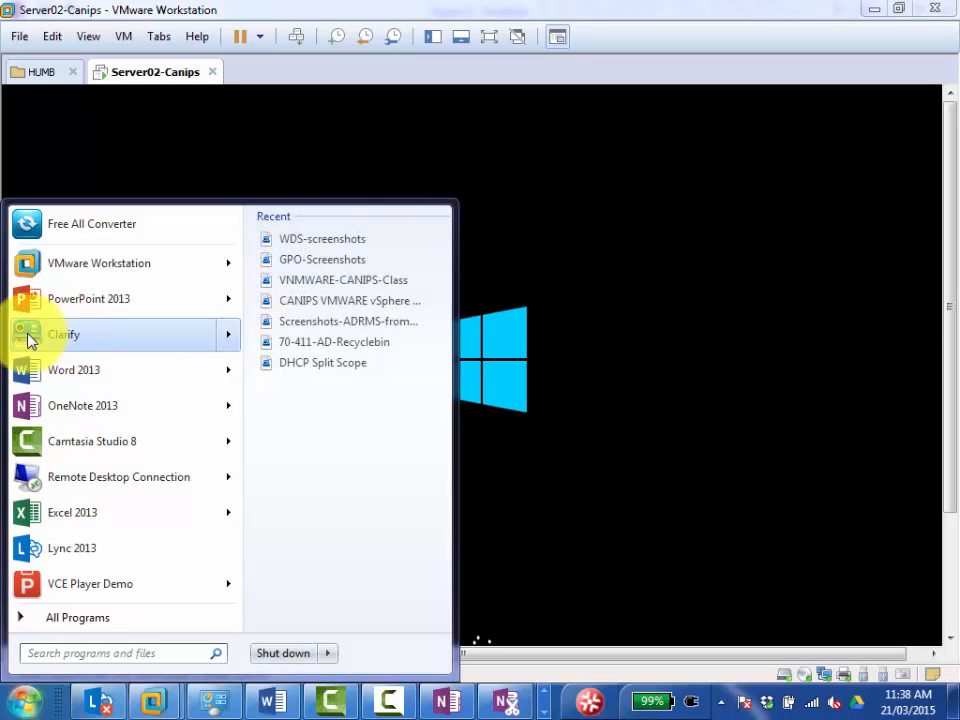
pyautogui.click(27, 339)
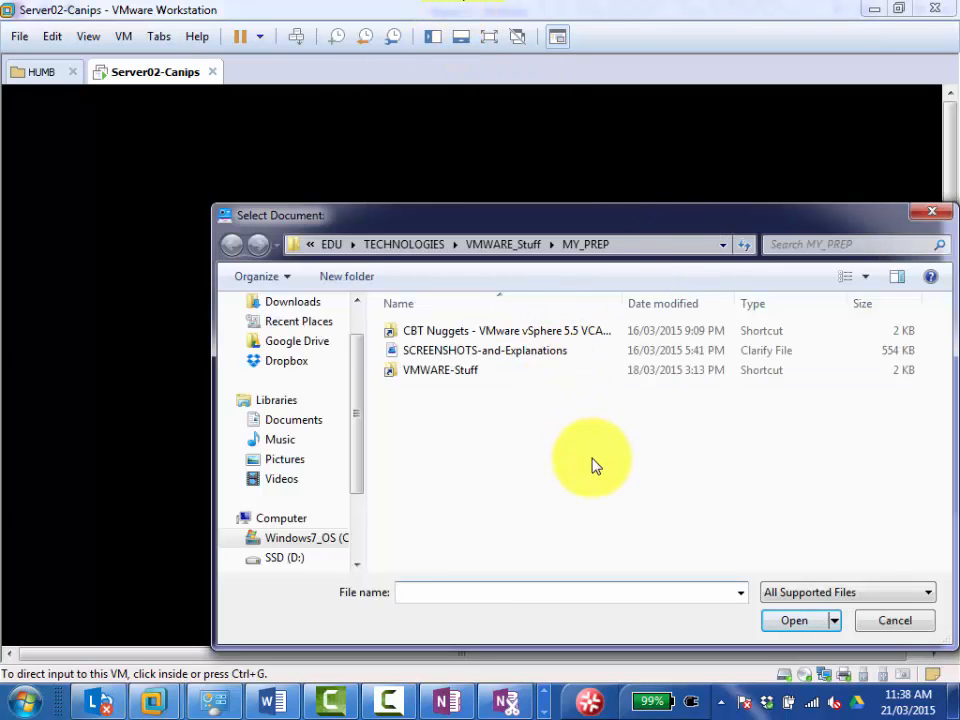
pyautogui.click(891, 621)
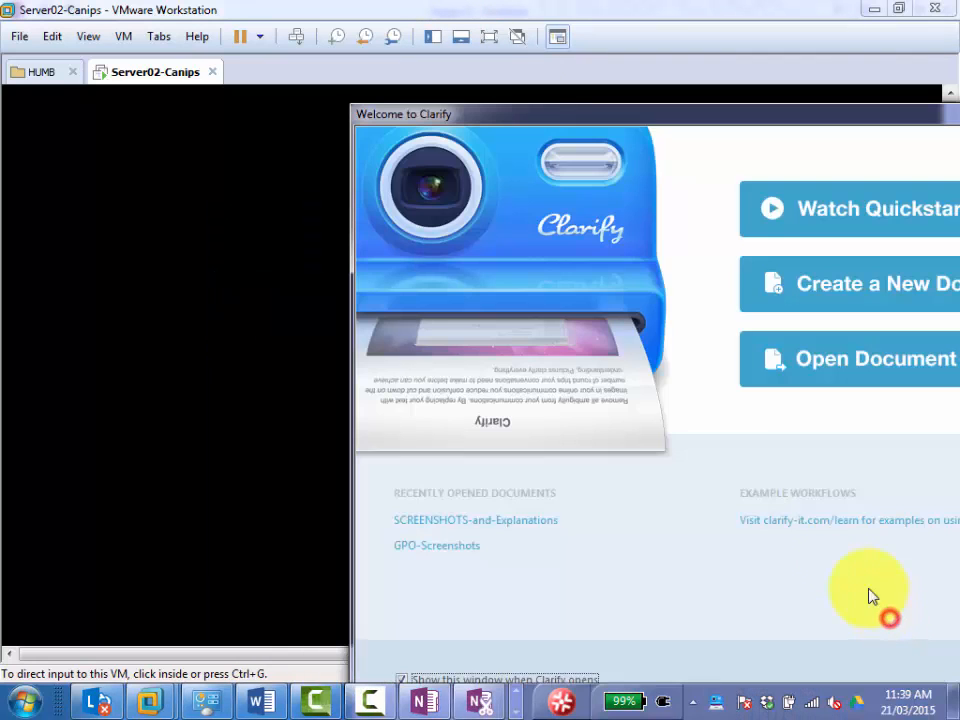
pyautogui.moveTo(703, 114); pyautogui.dragTo(448, 93)
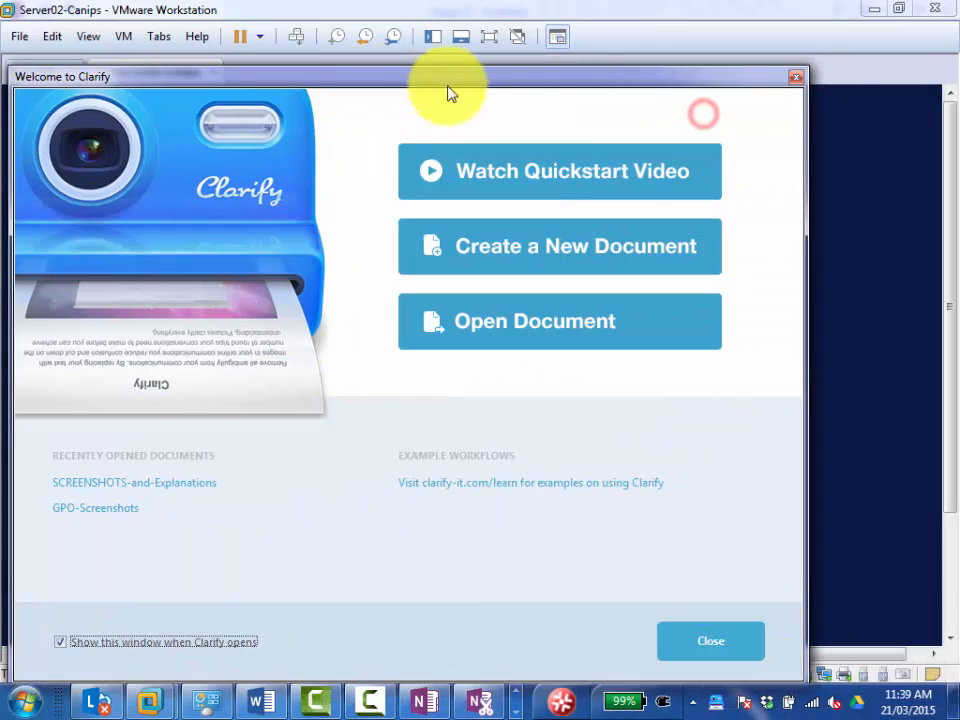
pyautogui.click(664, 12)
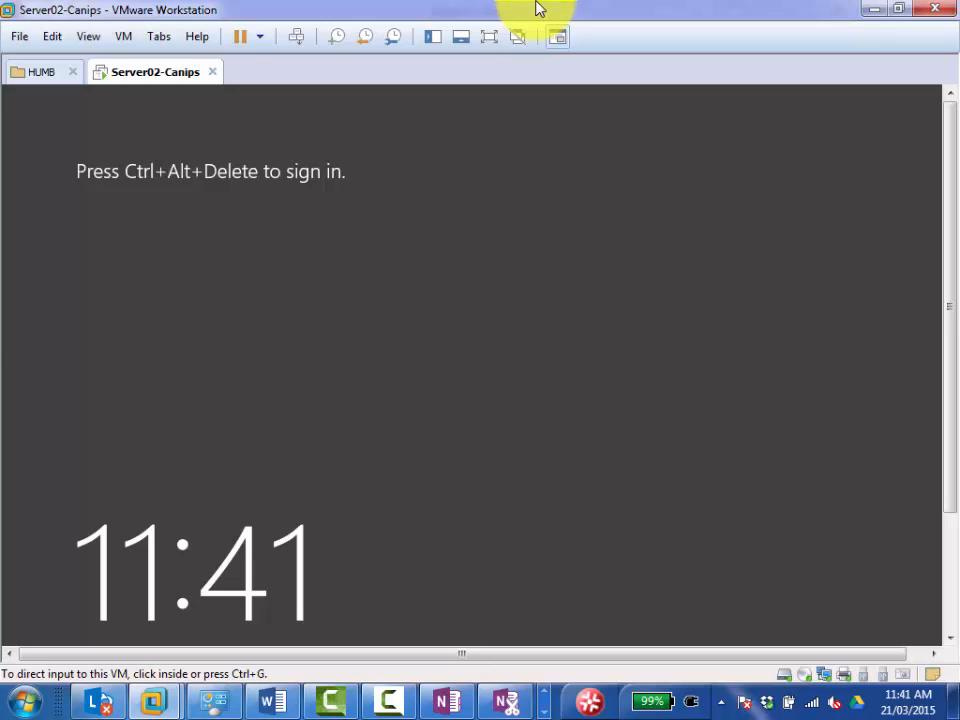
# Sign in to Server02-Canips as the local Administrator by entering the account password.
pyautogui.click(296, 37)
pyautogui.click(538, 317)
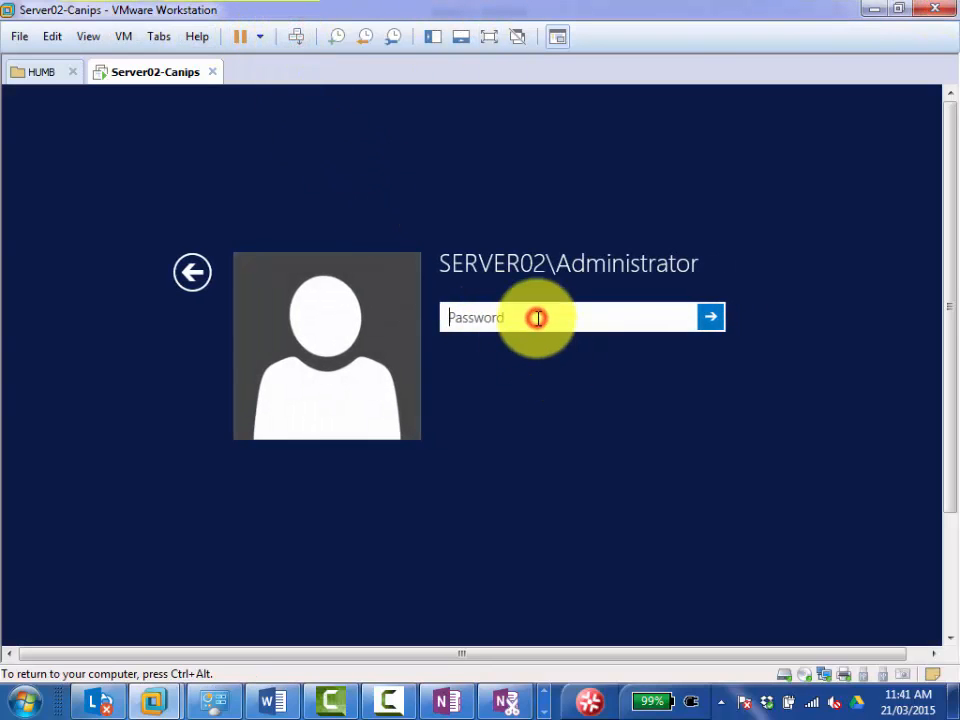
pyautogui.write('•••••••••')
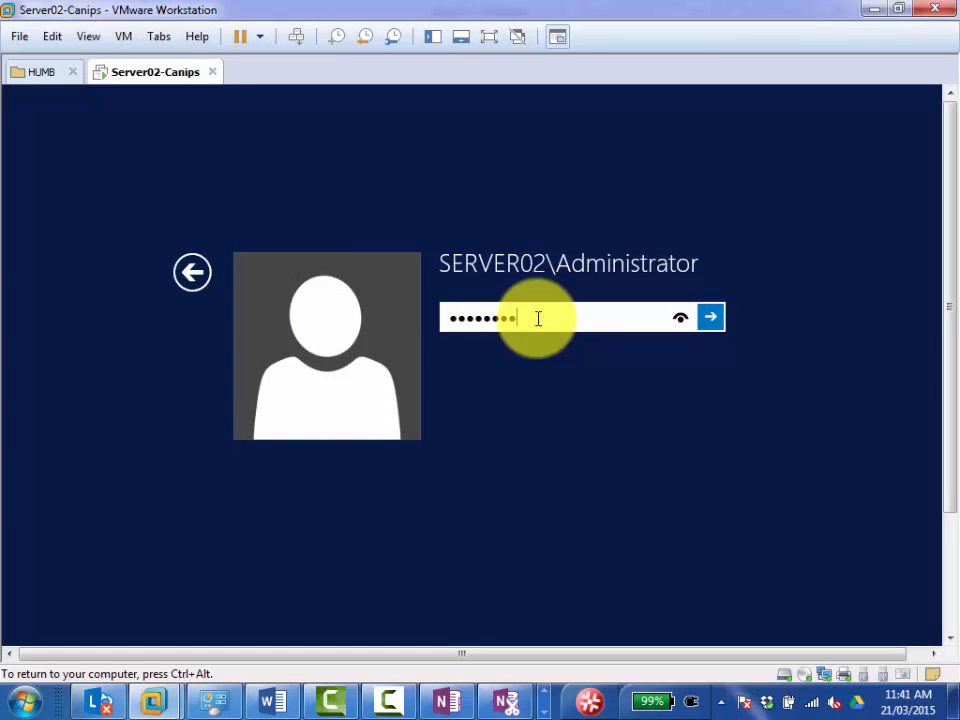
pyautogui.press('Return')
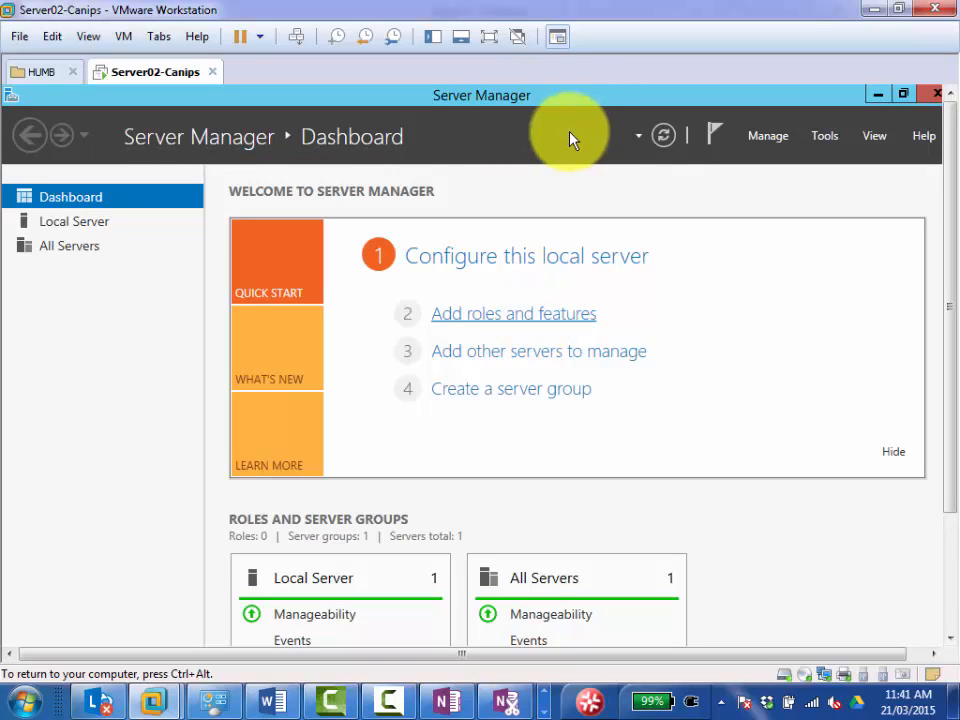
# Check the Hyper-V notes in OneNote and the Word guide, and return to the virtual machine in VMware Workstation.
pyautogui.click(447, 699)
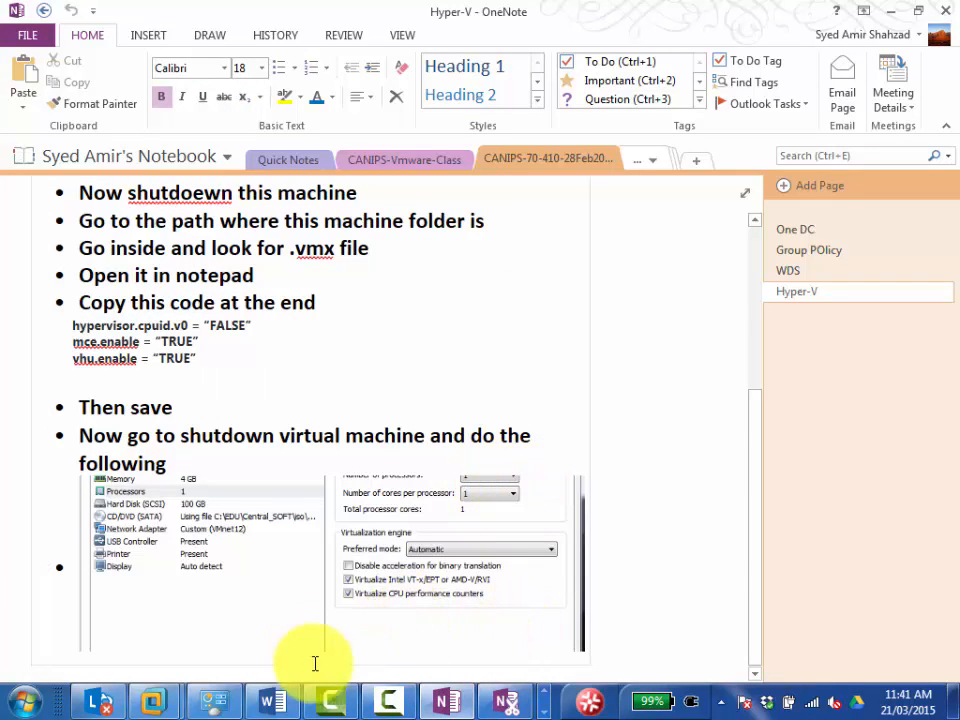
pyautogui.click(271, 701)
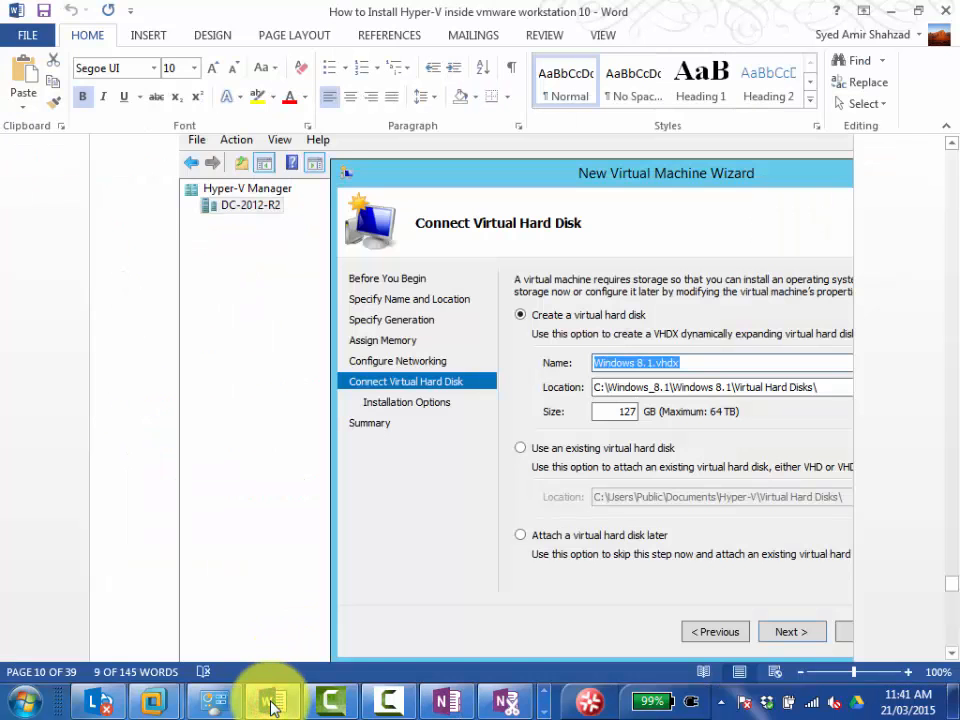
pyautogui.click(271, 701)
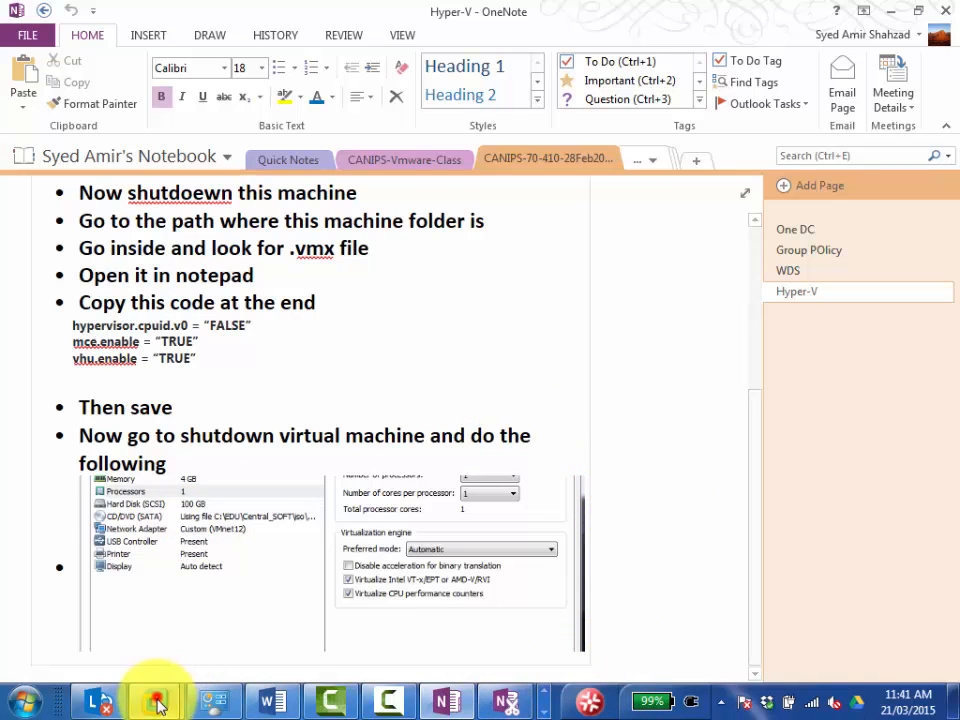
pyautogui.moveTo(157, 701)
pyautogui.click(312, 606)
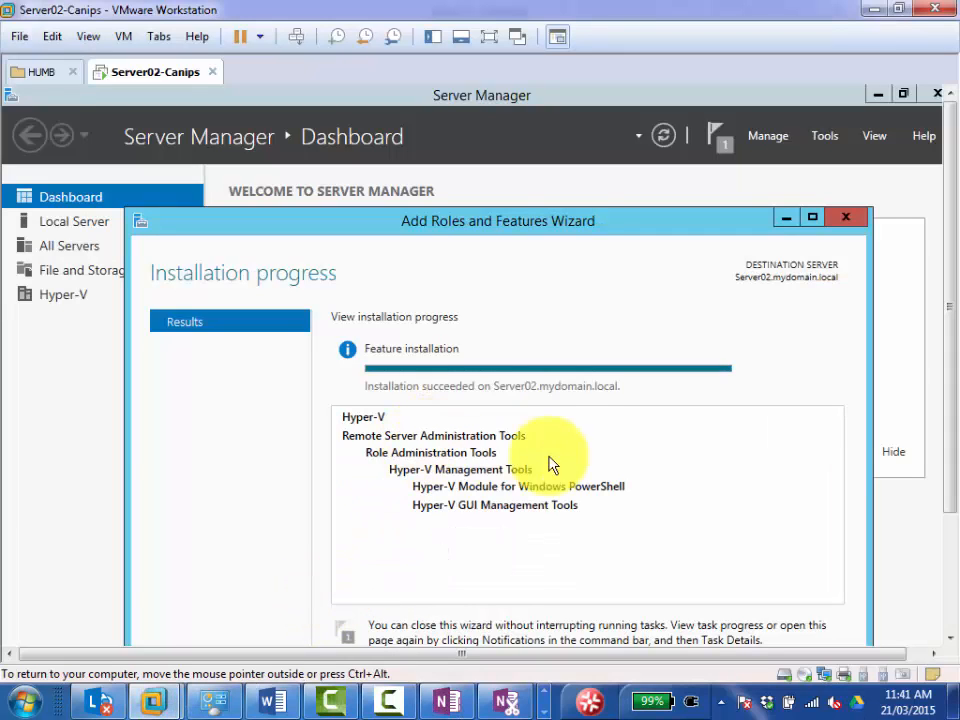
# Review the Hyper-V installation results on Server02 and close the Add Roles and Features Wizard.
pyautogui.moveTo(545, 220); pyautogui.dragTo(545, 101)
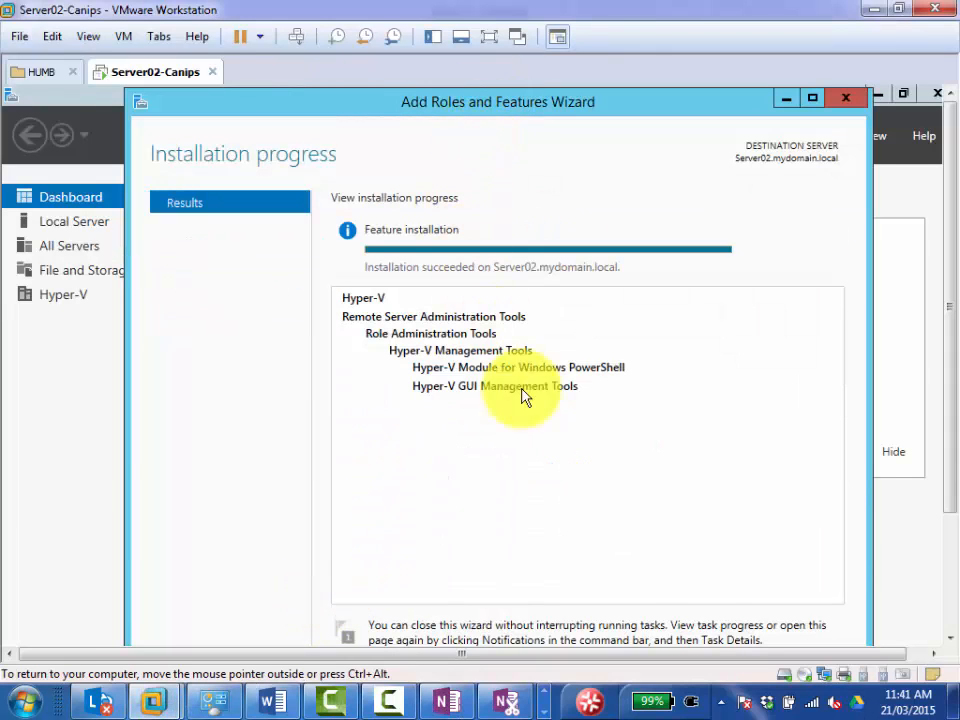
pyautogui.moveTo(950, 345); pyautogui.dragTo(947, 444)
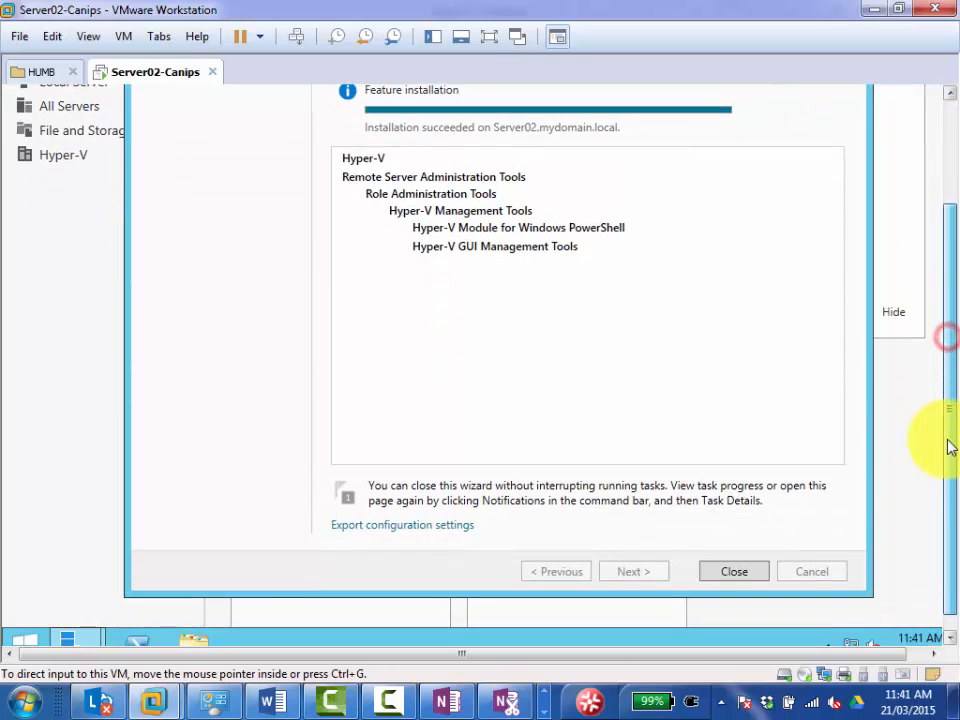
pyautogui.click(736, 575)
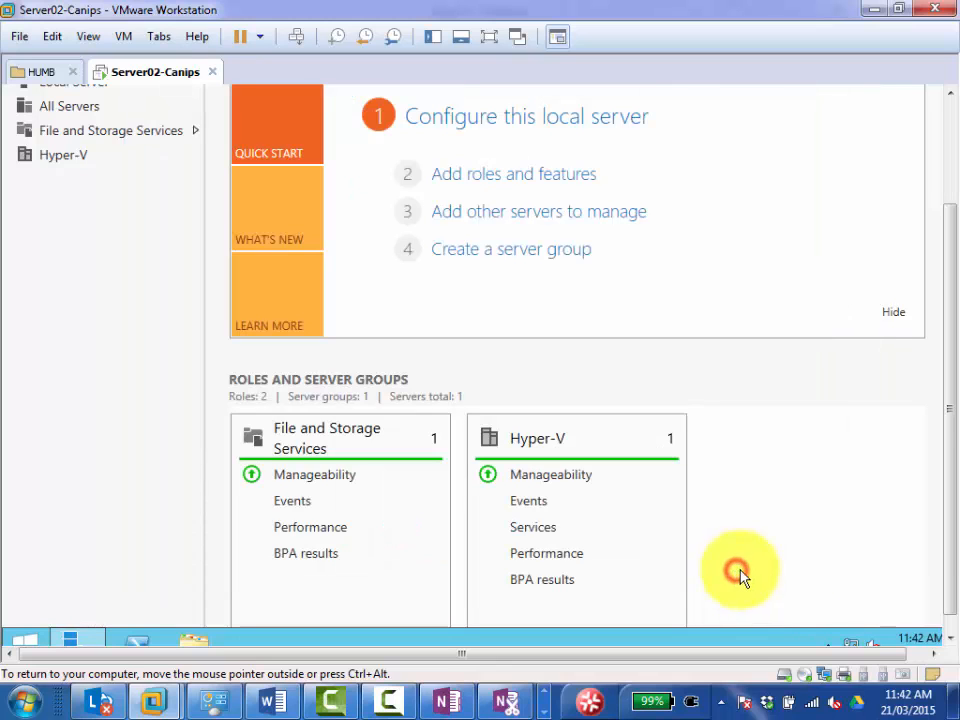
pyautogui.moveTo(950, 523); pyautogui.dragTo(952, 382)
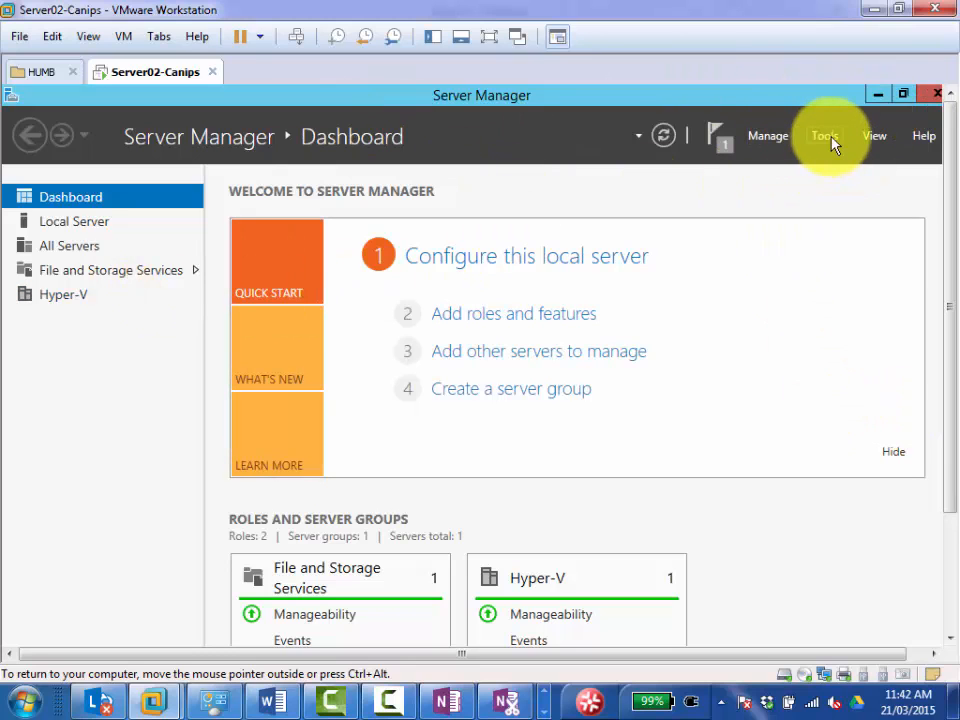
# Open Hyper-V Manager for SERVER02 from the Hyper-V role page of Server Manager.
pyautogui.click(63, 296)
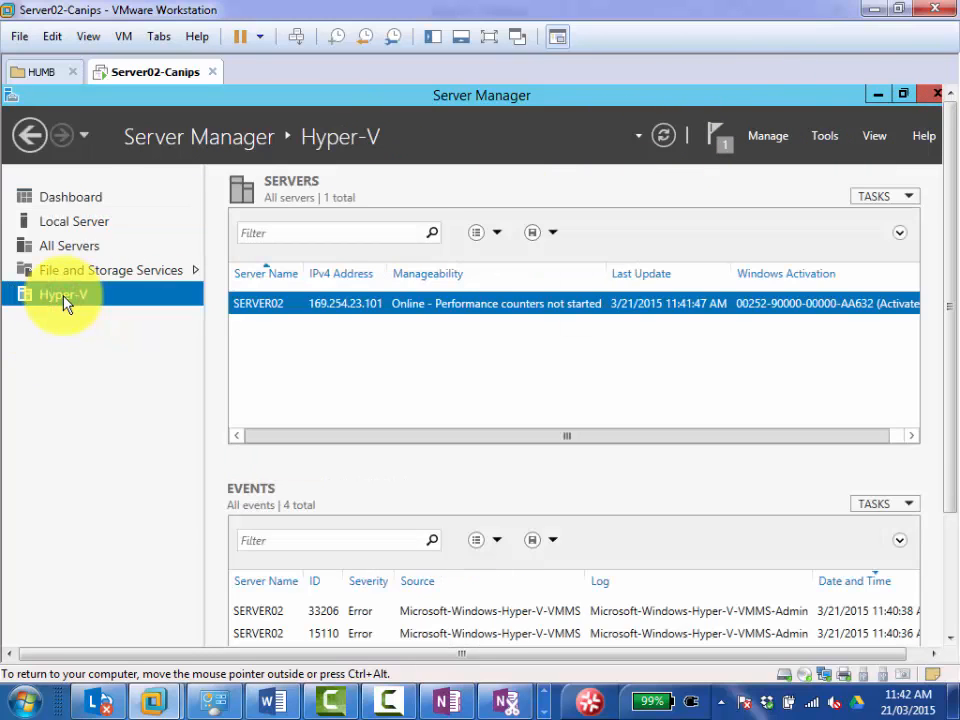
pyautogui.rightClick(320, 306)
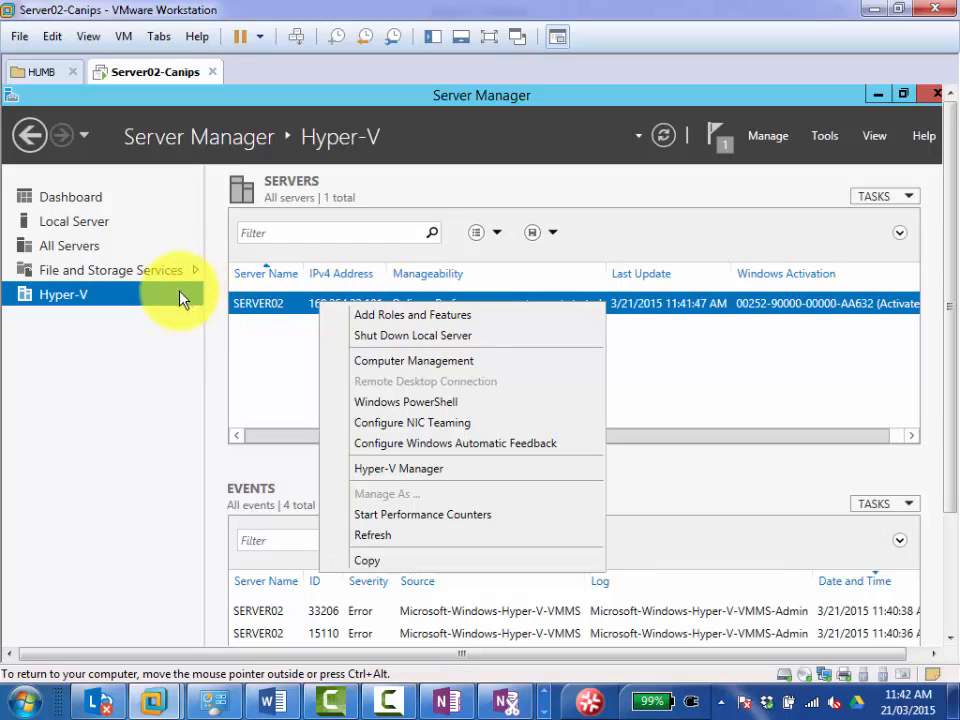
pyautogui.click(828, 137)
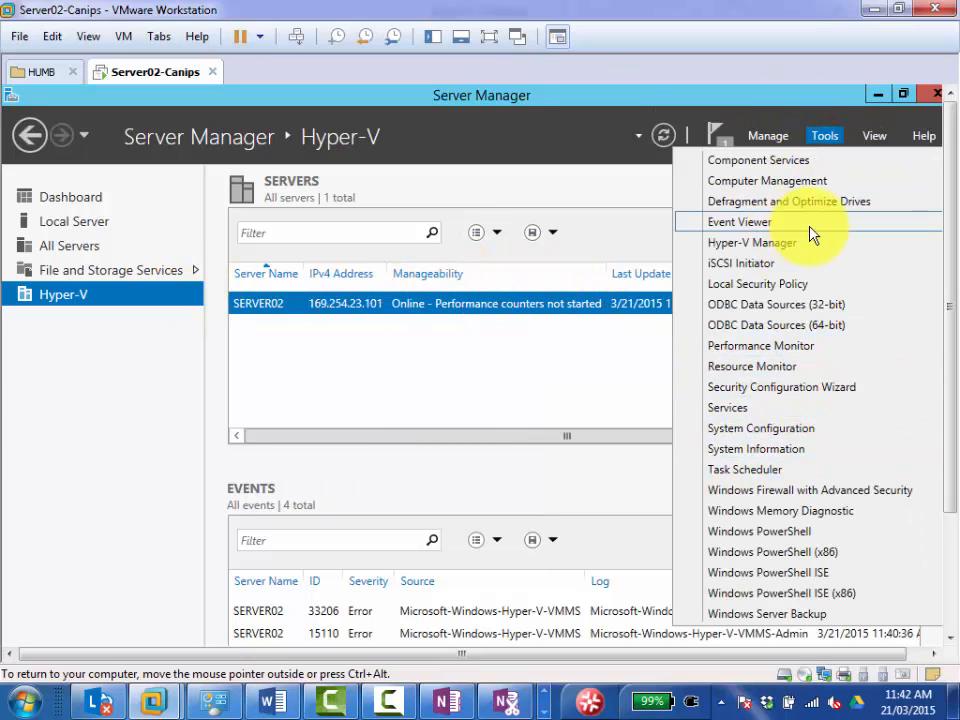
pyautogui.rightClick(391, 311)
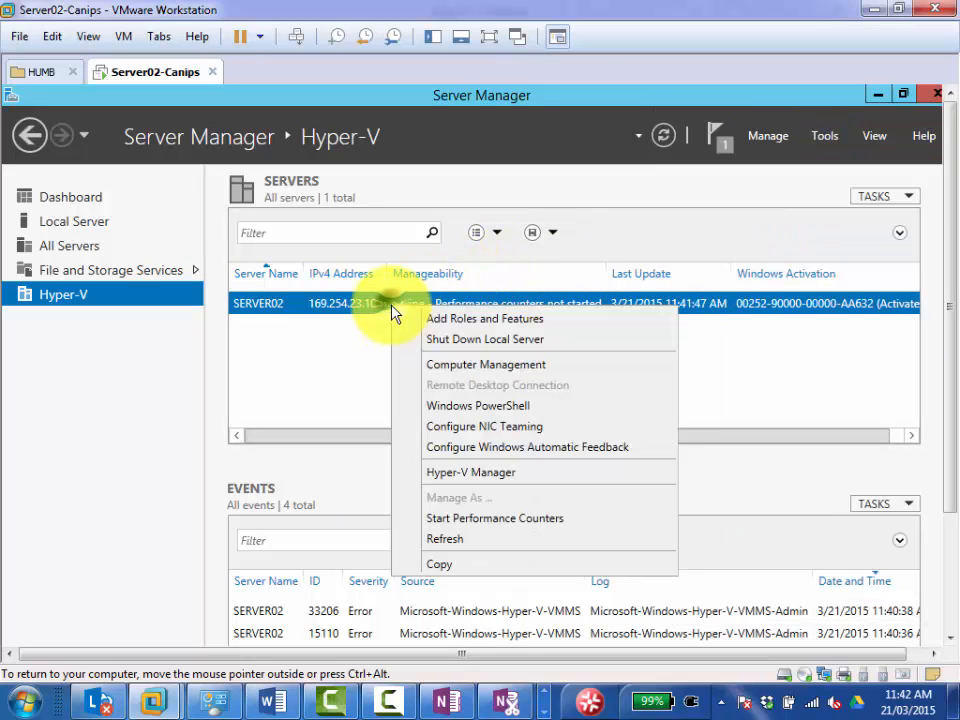
pyautogui.click(513, 480)
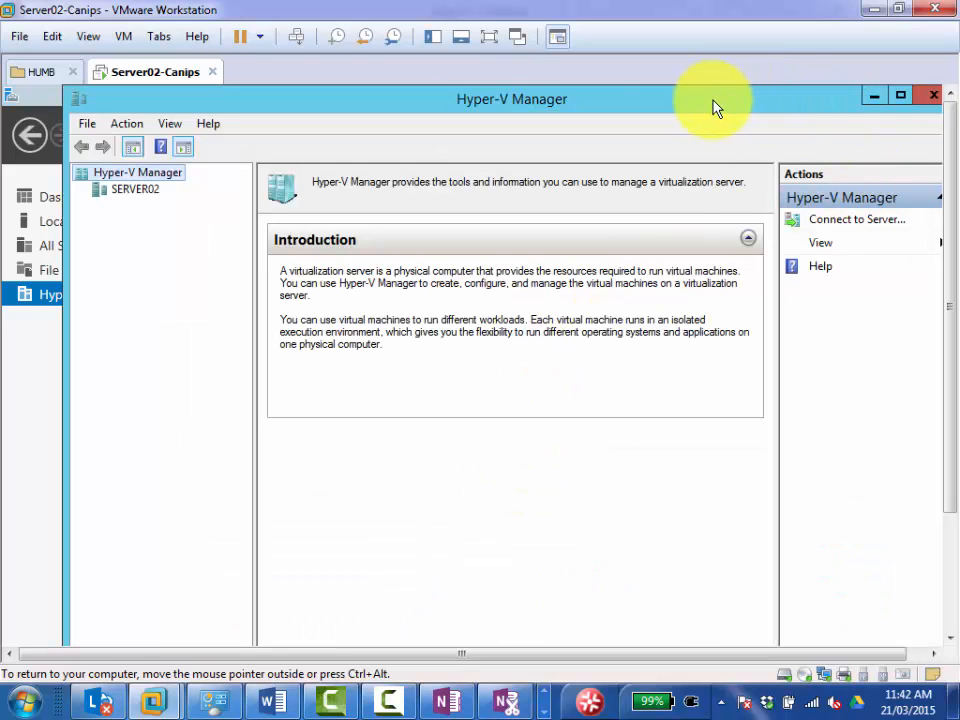
# Maximize Hyper-V Manager and select SERVER02 in full-screen mode, returning the virtual machine to windowed view.
pyautogui.moveTo(712, 99); pyautogui.dragTo(679, 86)
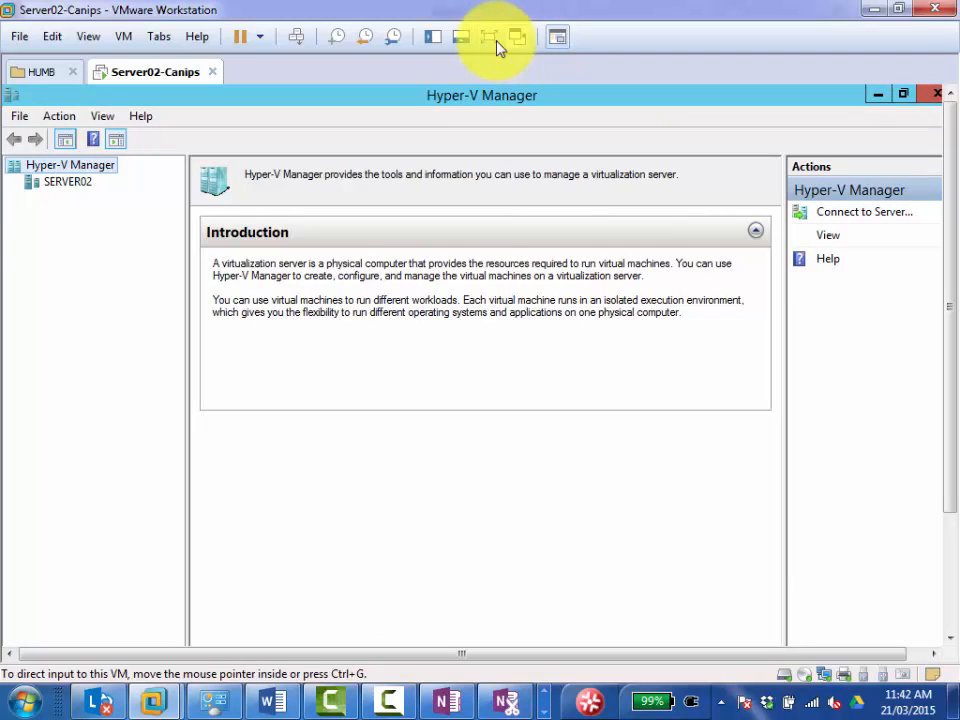
pyautogui.click(489, 38)
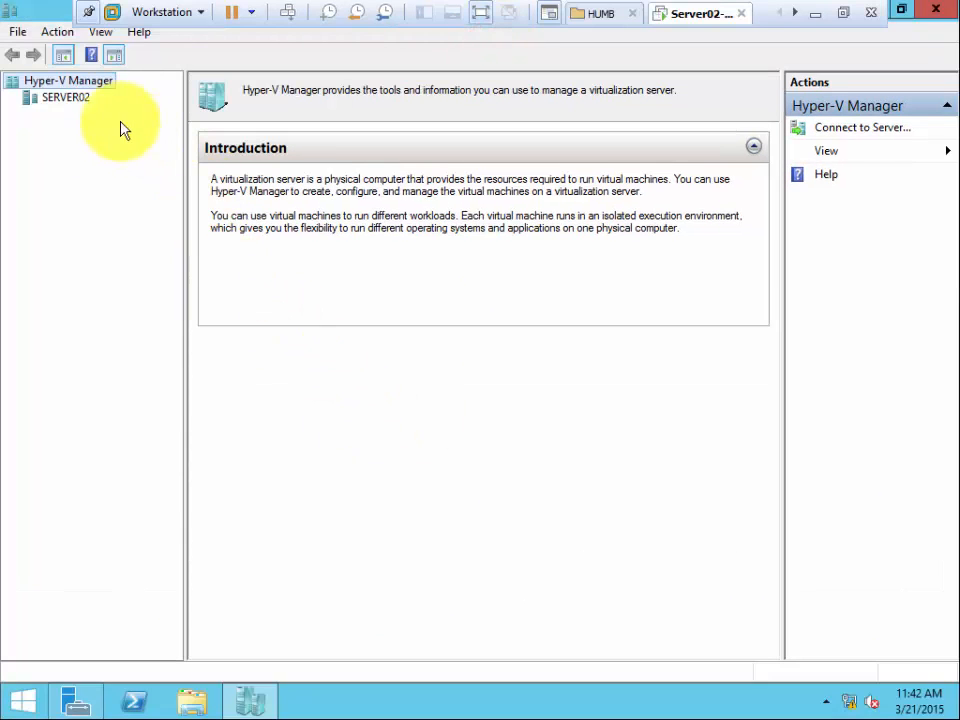
pyautogui.click(75, 102)
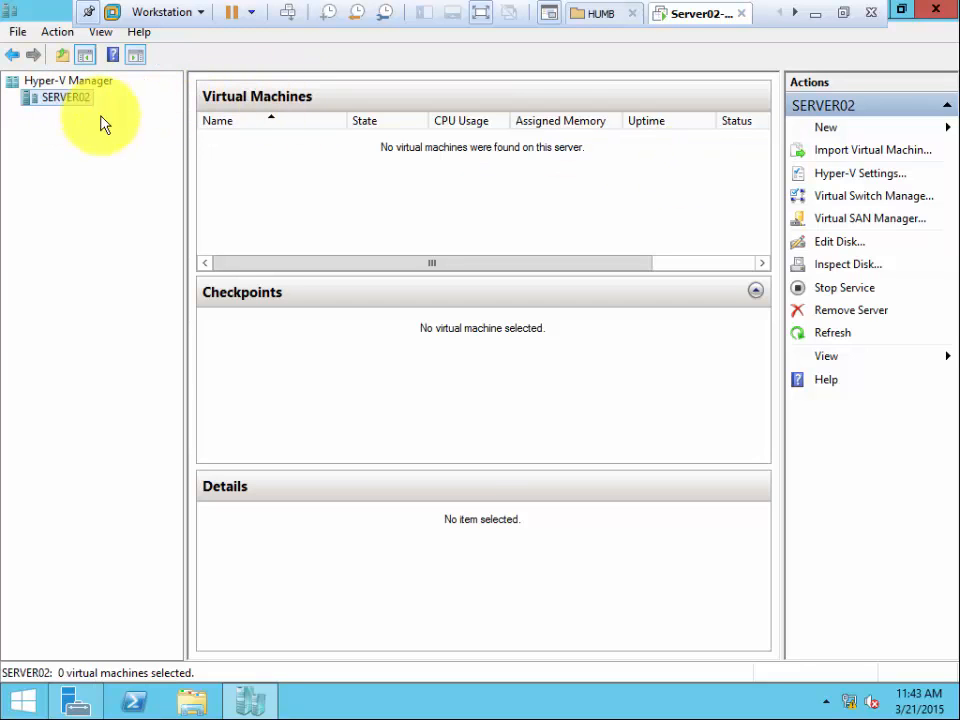
pyautogui.click(841, 14)
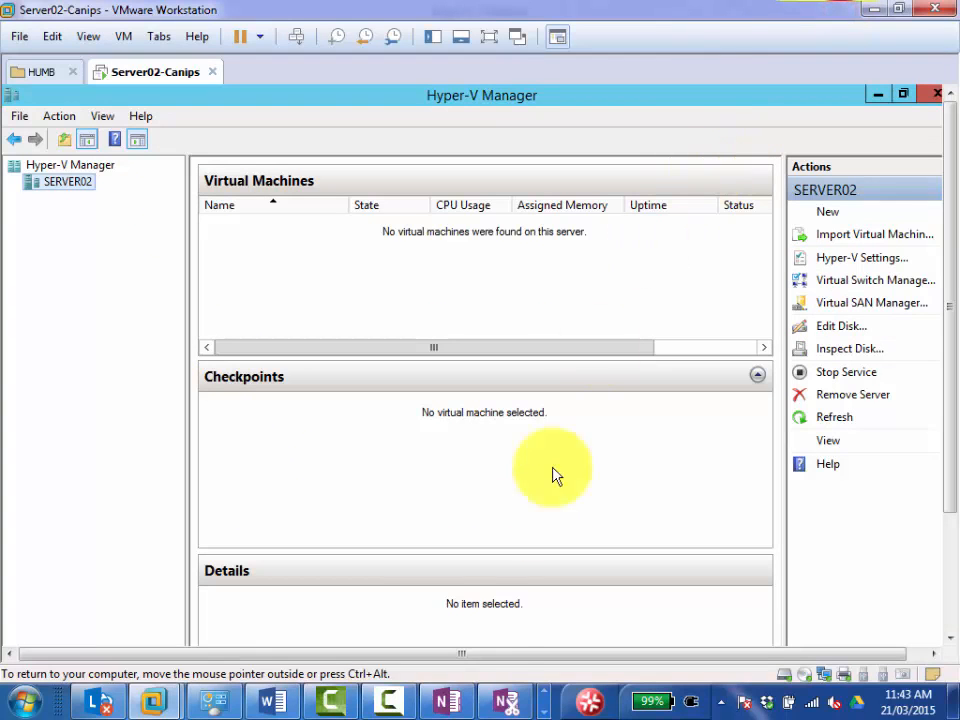
# Try to launch Clarify on the host computer and look for it among the running programs.
pyautogui.click(546, 690)
pyautogui.click(547, 696)
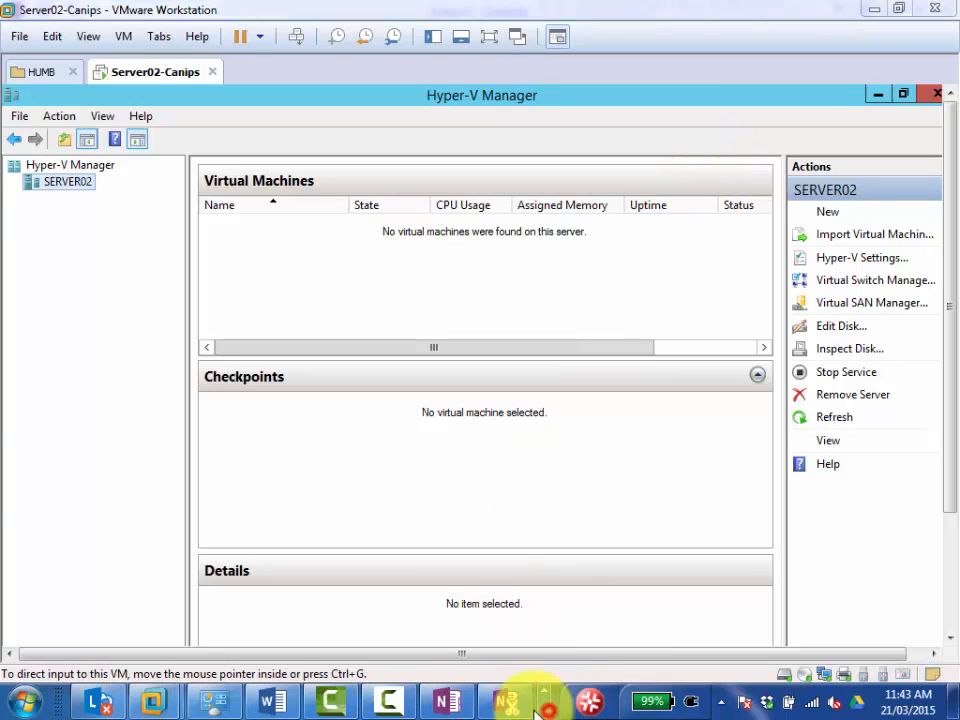
pyautogui.click(18, 703)
pyautogui.moveTo(75, 344)
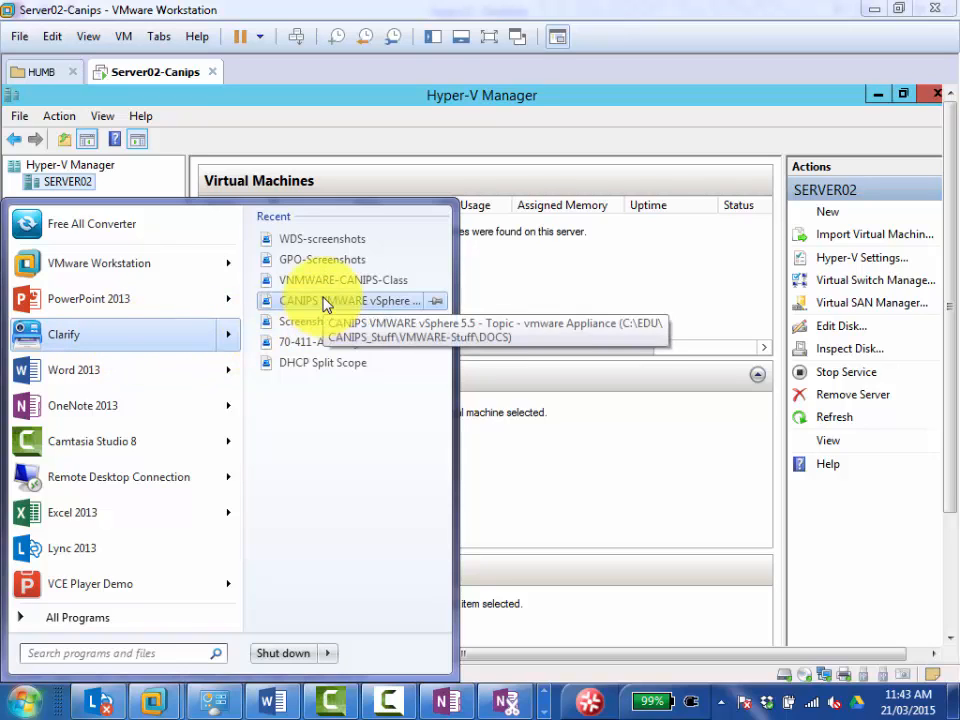
pyautogui.click(165, 340)
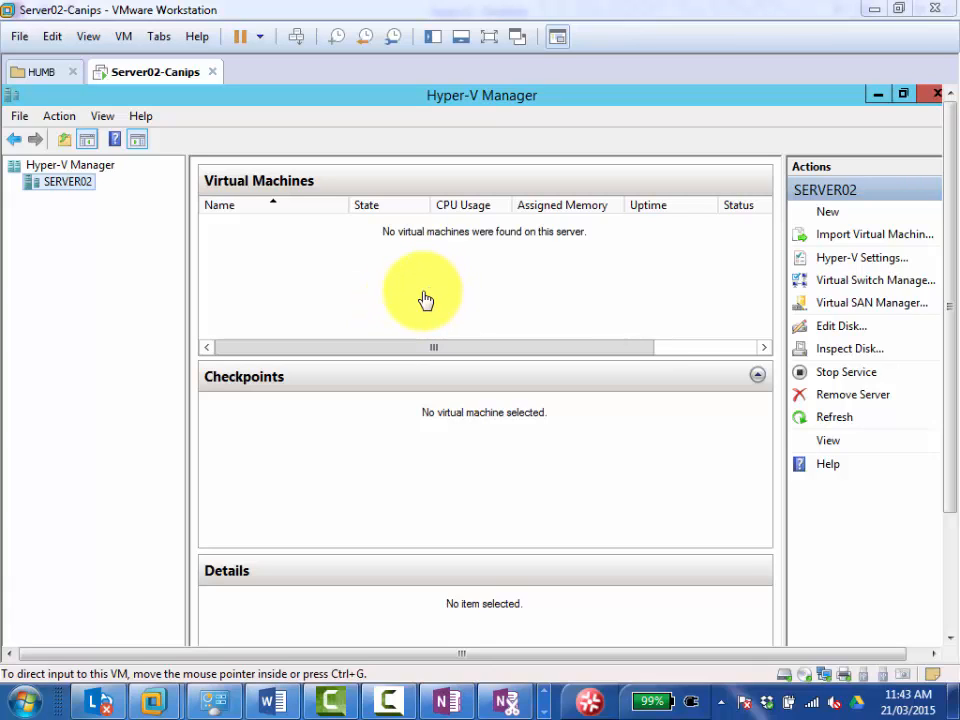
pyautogui.click(544, 692)
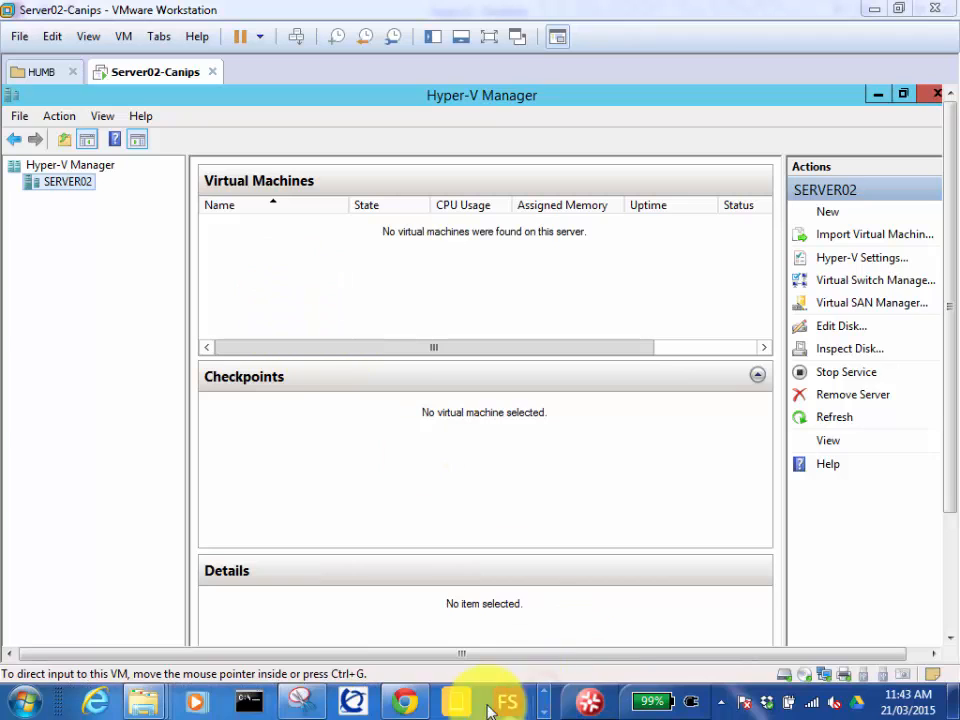
pyautogui.click(544, 708)
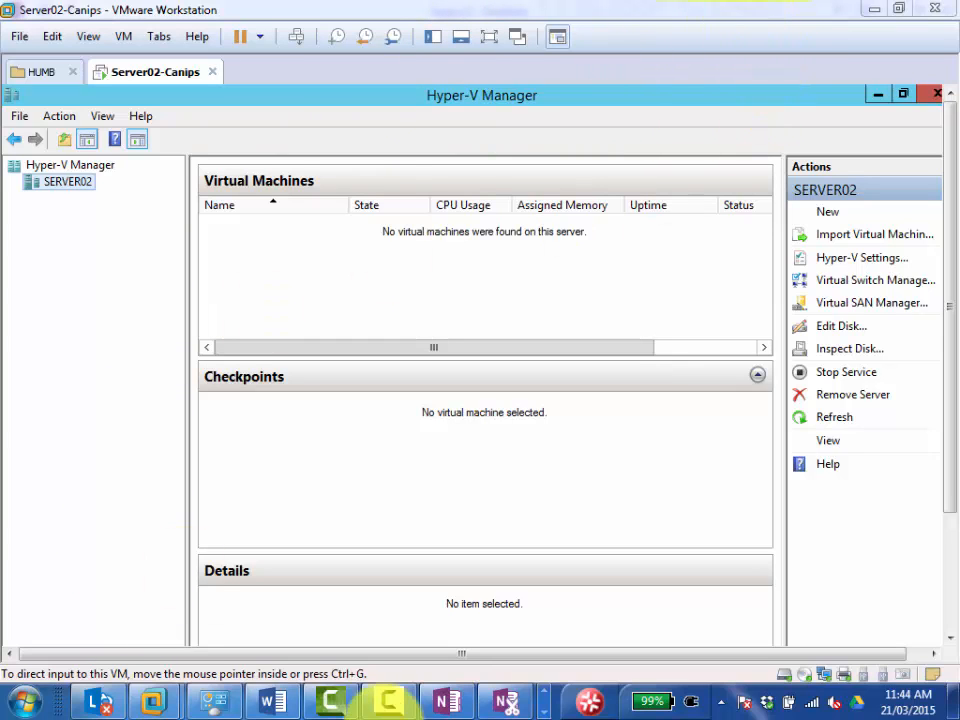
pyautogui.click(24, 702)
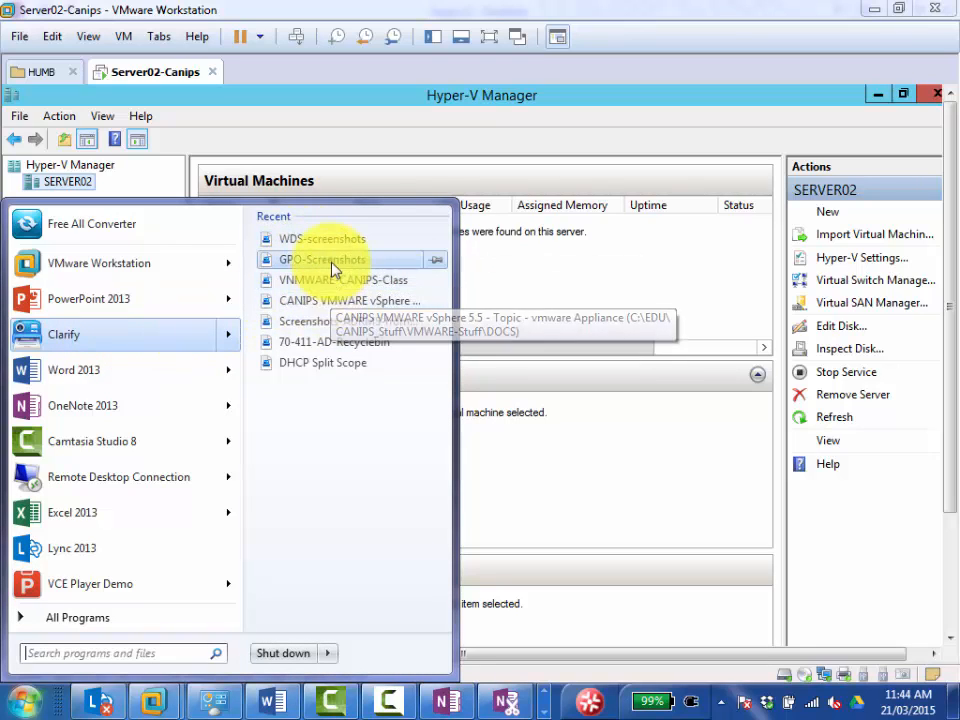
pyautogui.click(145, 338)
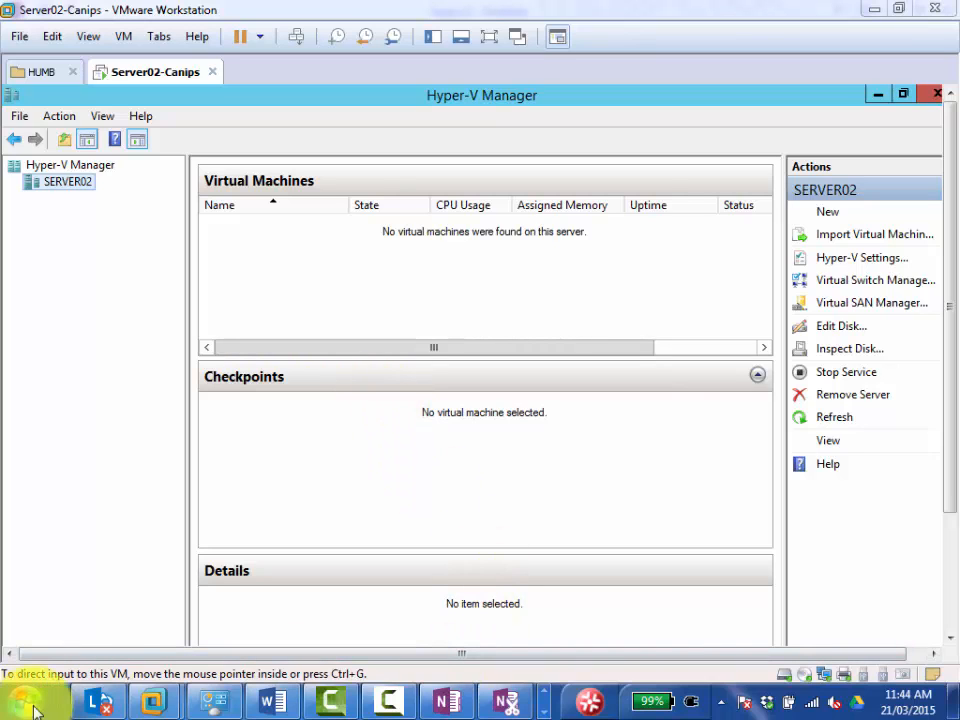
pyautogui.click(544, 690)
pyautogui.click(546, 709)
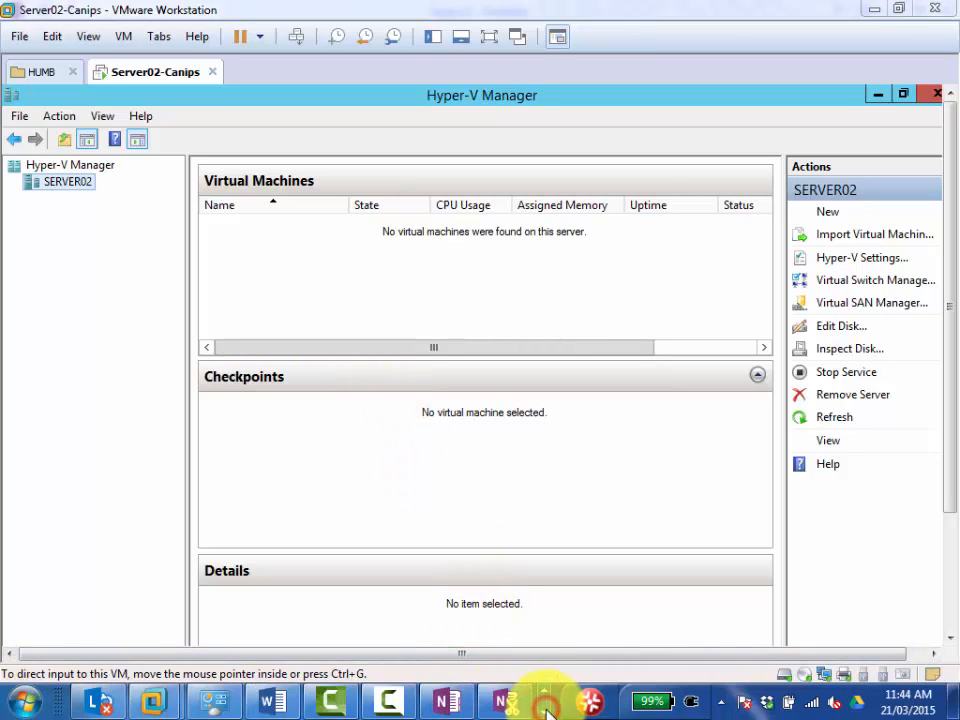
pyautogui.click(545, 690)
pyautogui.click(546, 711)
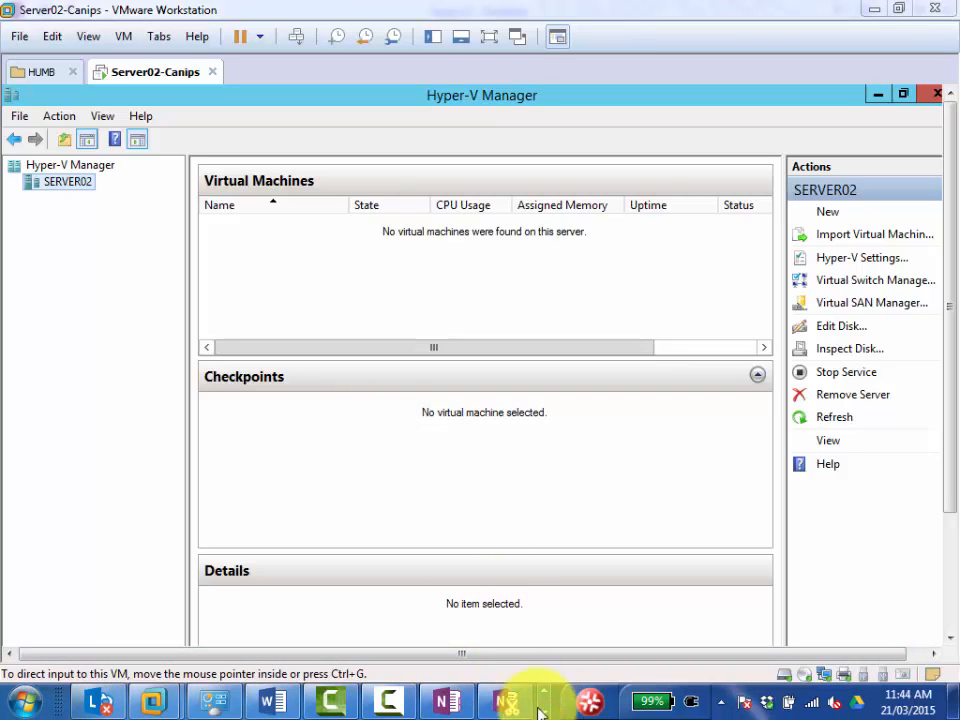
# Select SERVER02 in Hyper-V Manager, widen the Actions area and narrow the console tree.
pyautogui.click(75, 189)
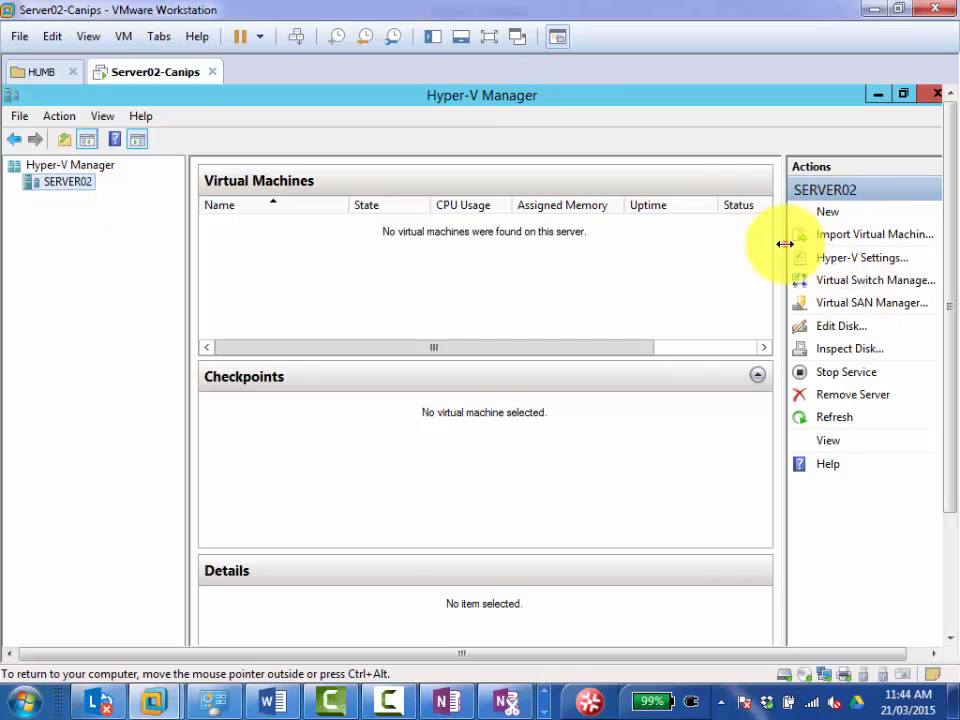
pyautogui.moveTo(784, 242); pyautogui.dragTo(716, 242)
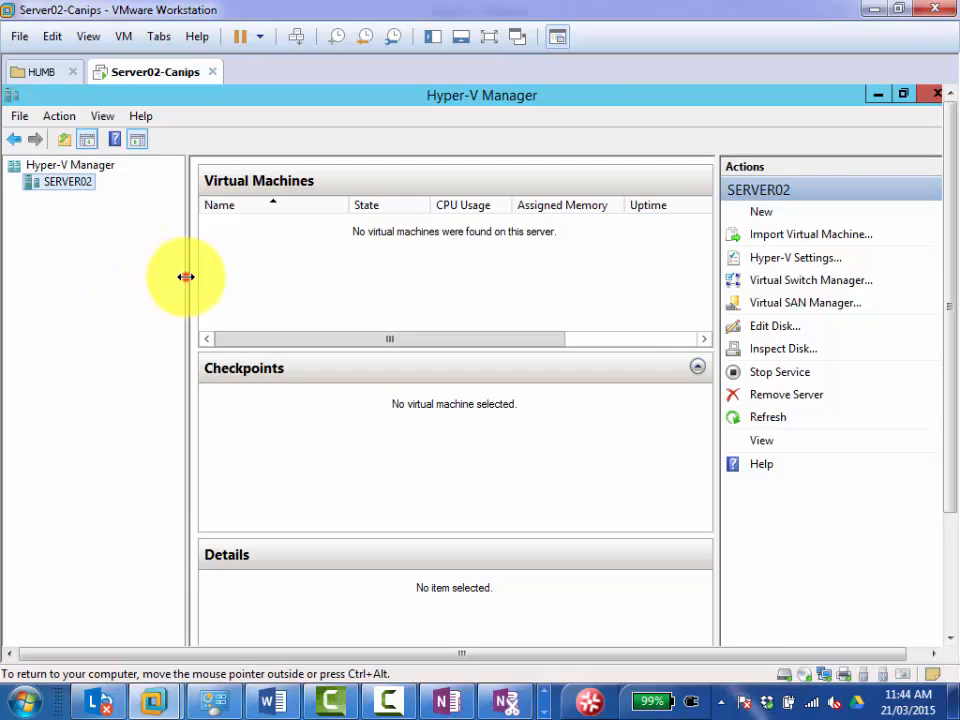
pyautogui.moveTo(186, 276); pyautogui.dragTo(40, 275)
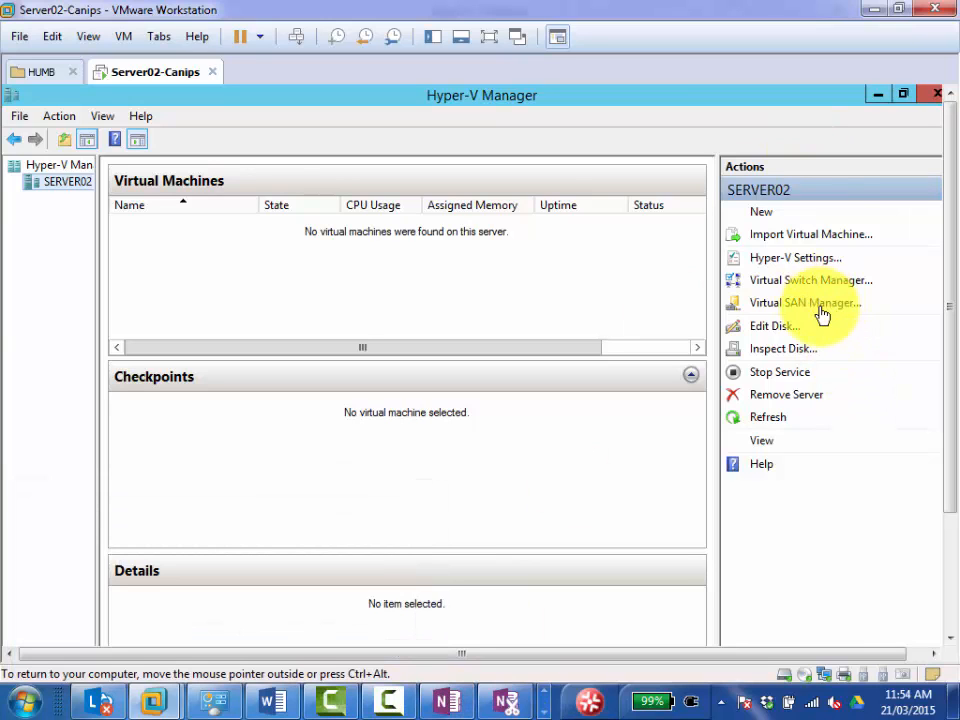
# View the Virtual SAN Manager for SERVER02, close it, and open the Virtual Switch Manager.
pyautogui.click(797, 303)
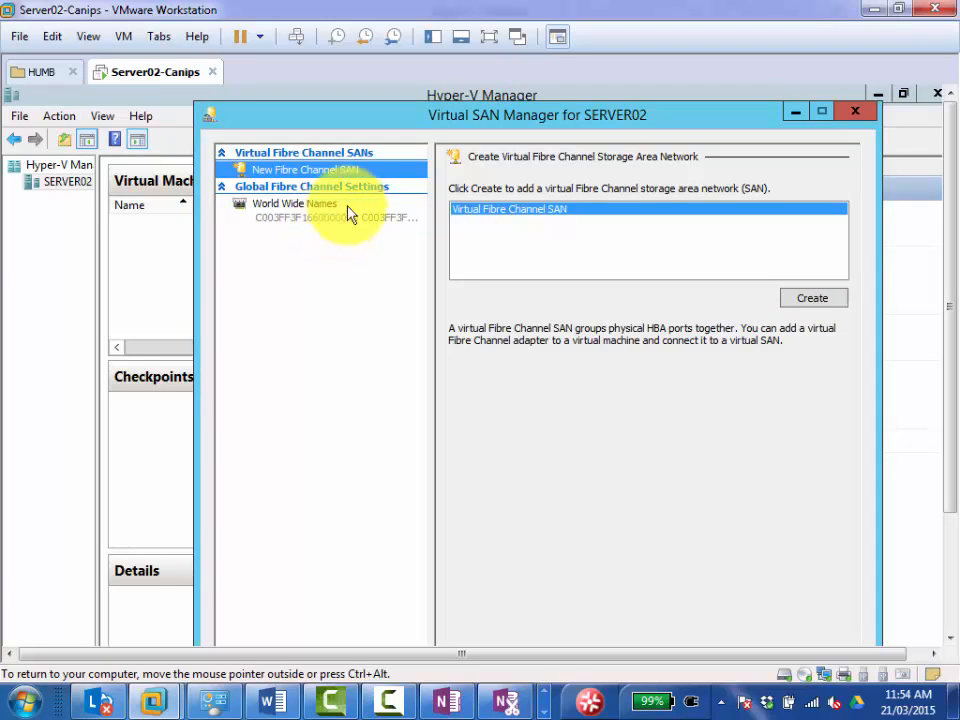
pyautogui.click(856, 114)
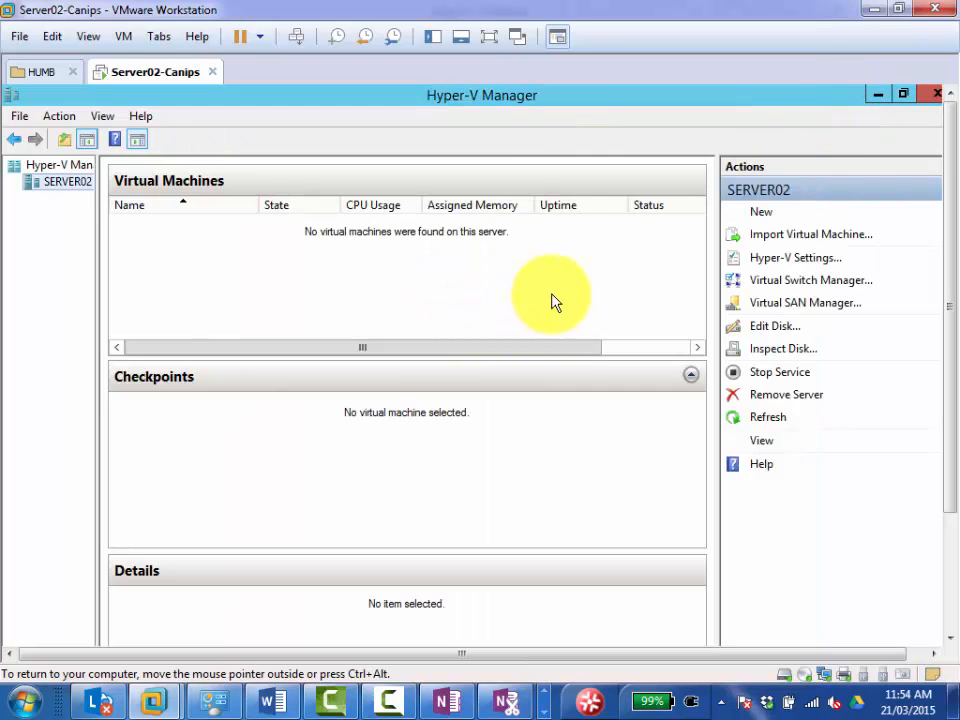
pyautogui.click(786, 282)
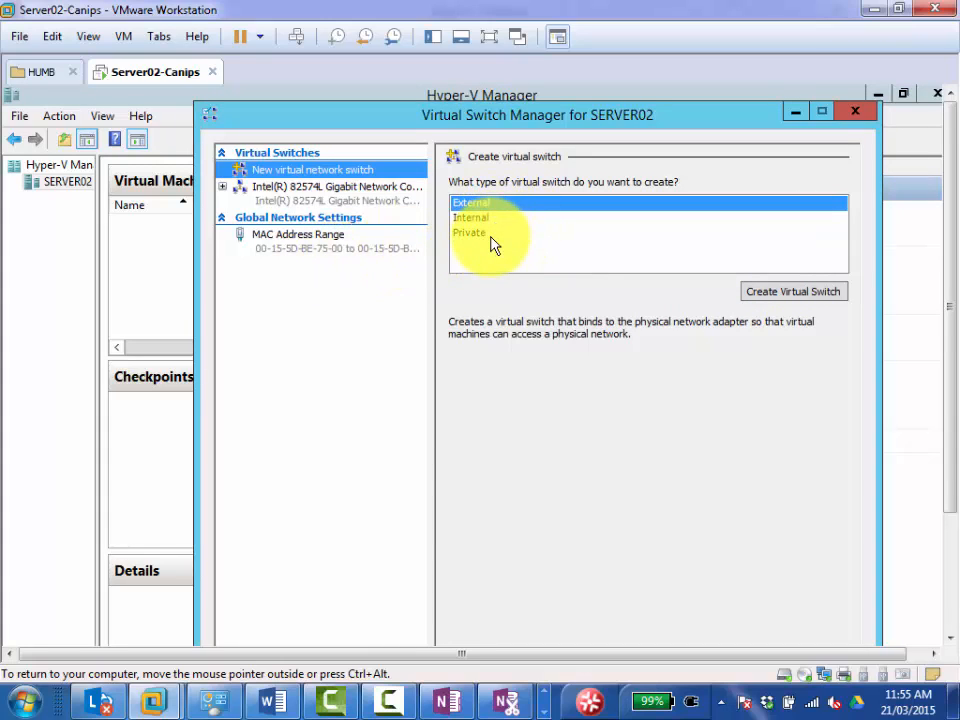
pyautogui.click(540, 708)
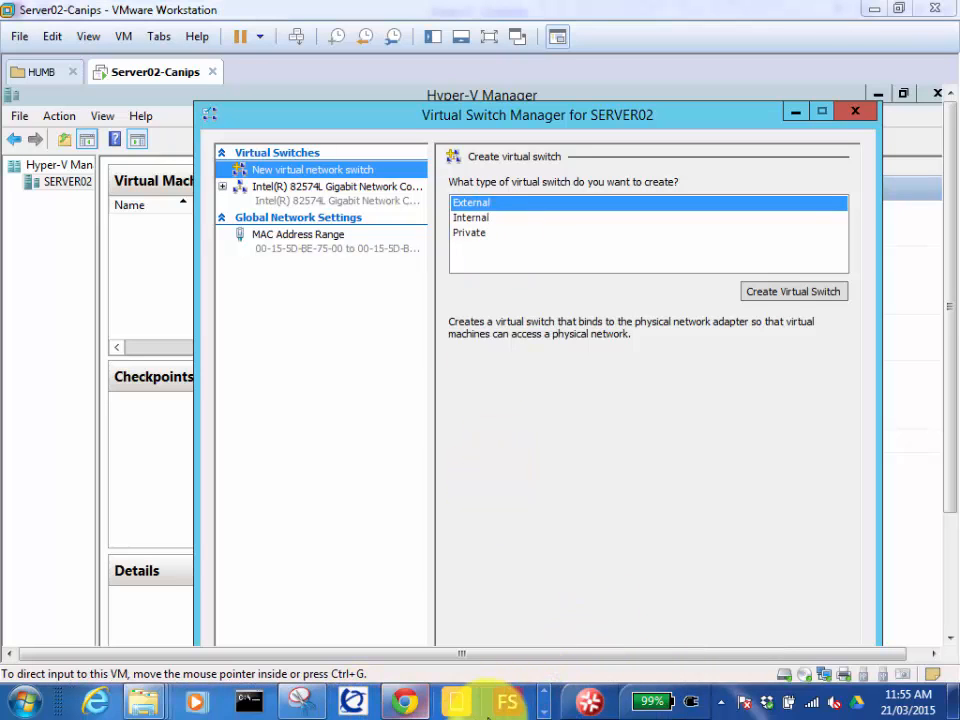
pyautogui.click(543, 712)
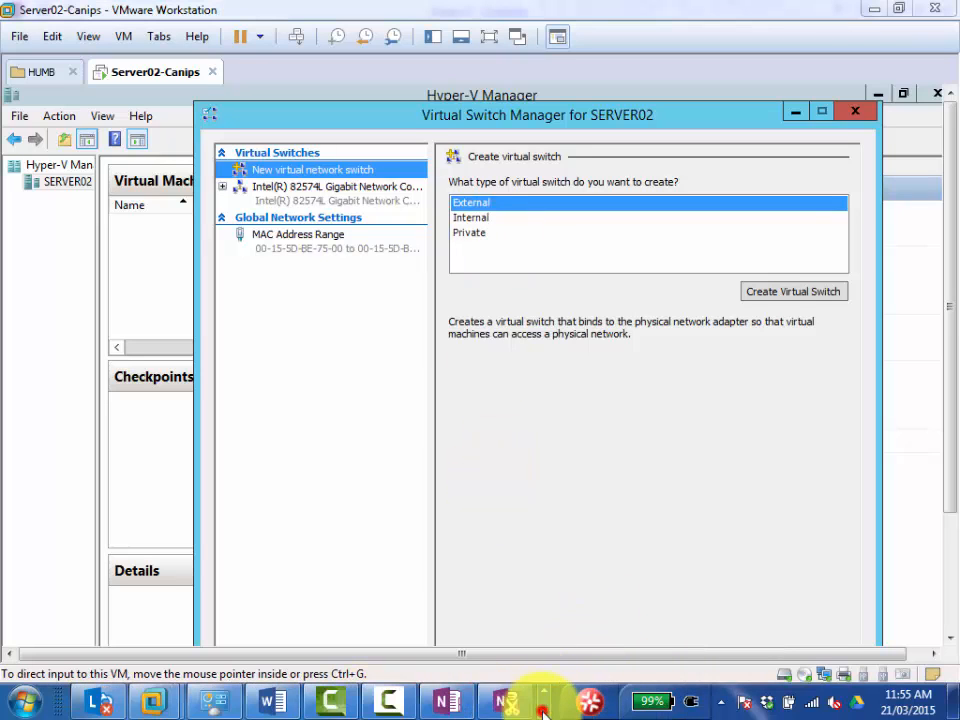
pyautogui.click(390, 703)
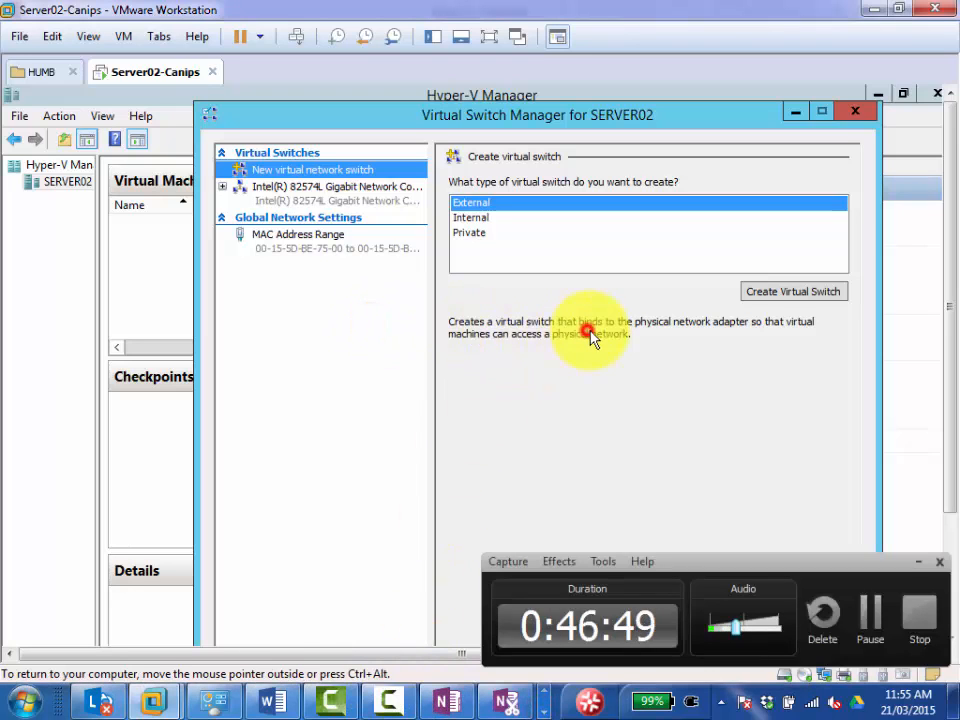
pyautogui.click(920, 566)
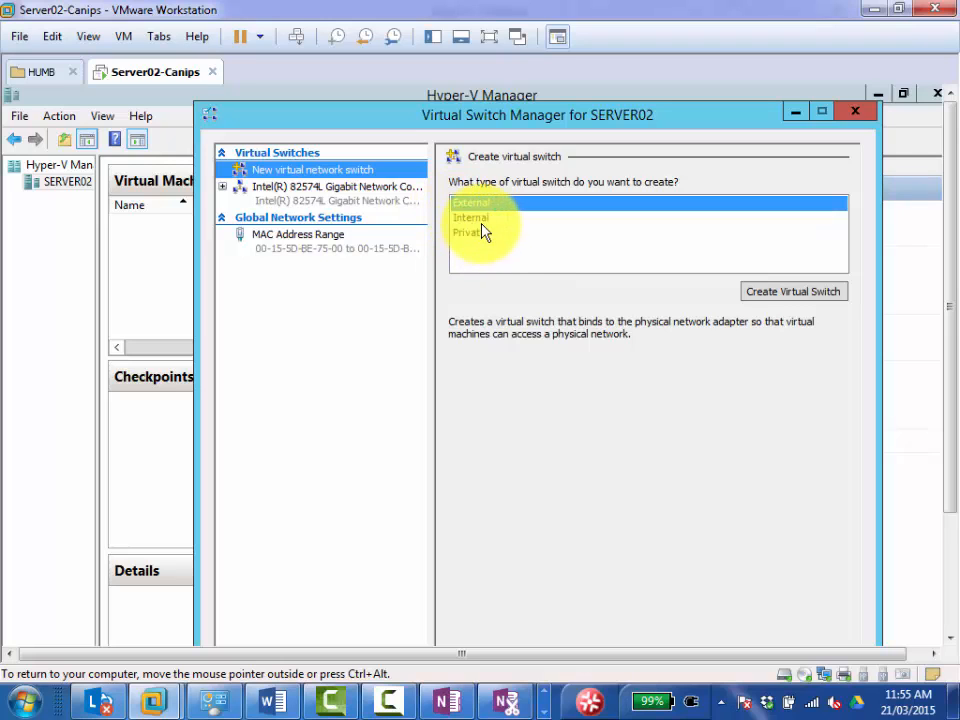
# Open the Network Adapter settings of the Server02-Canips virtual machine and move the dialog clear of the virtual switch type list.
pyautogui.rightClick(157, 75)
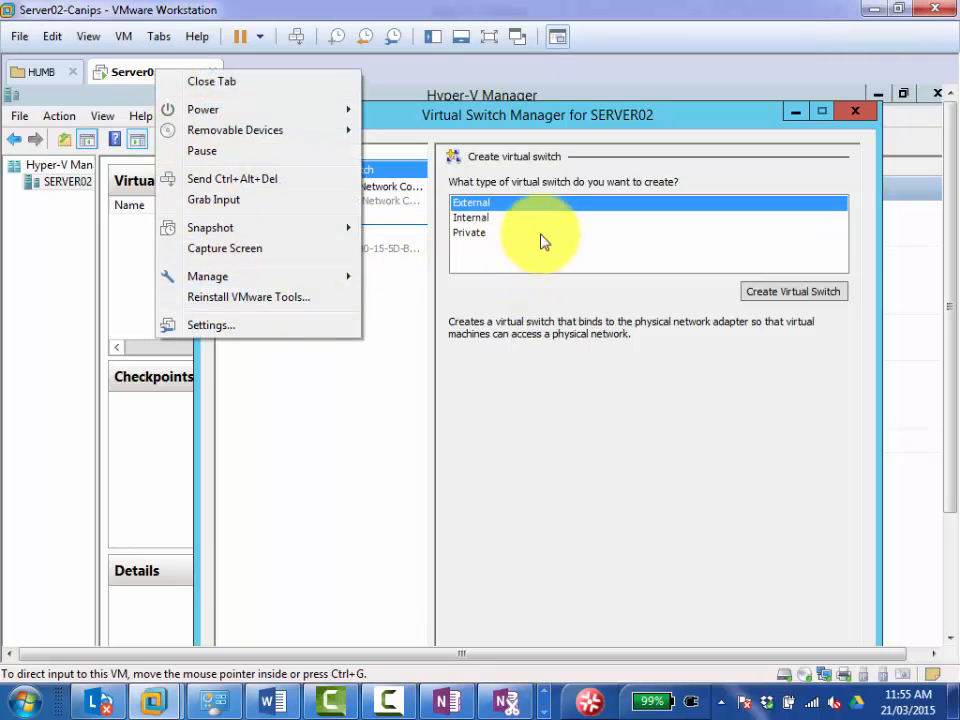
pyautogui.click(236, 330)
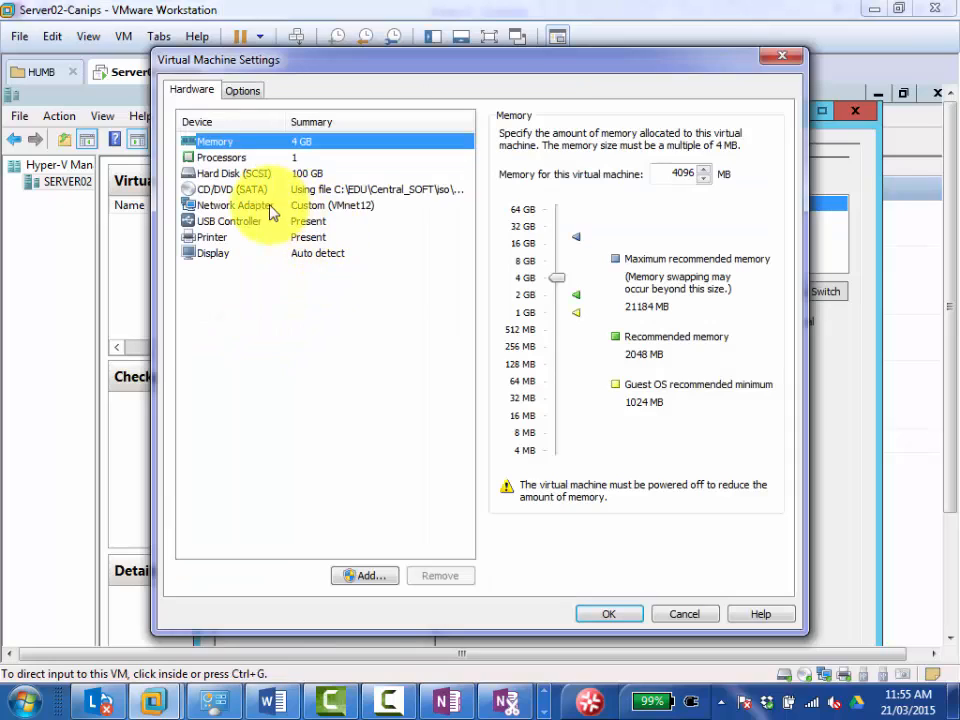
pyautogui.click(243, 206)
pyautogui.moveTo(407, 62); pyautogui.dragTo(365, 278)
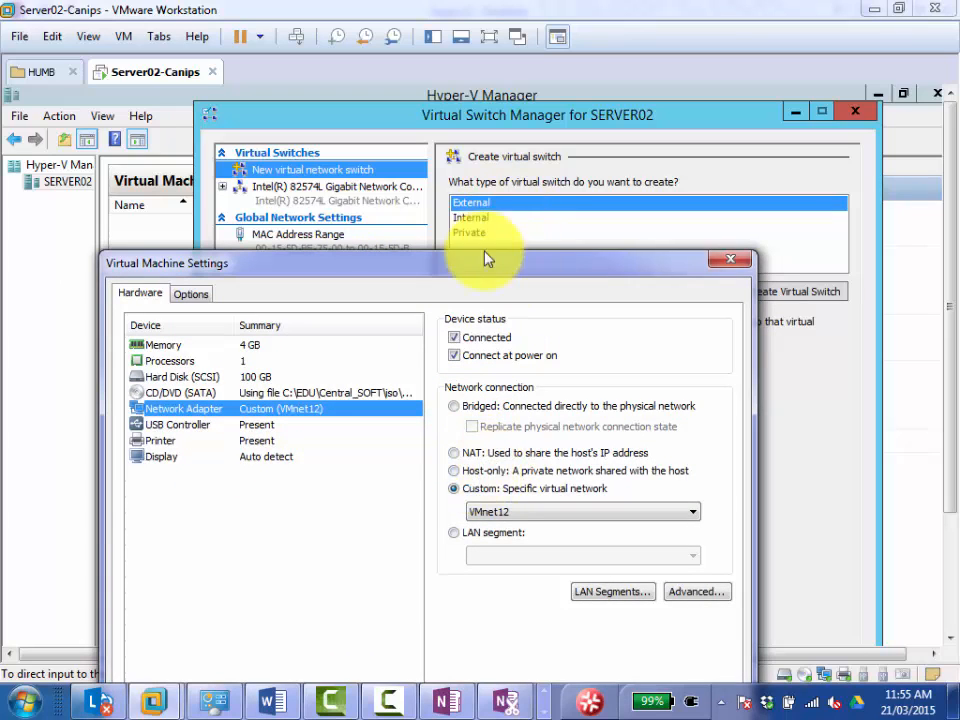
pyautogui.moveTo(462, 272); pyautogui.dragTo(408, 315)
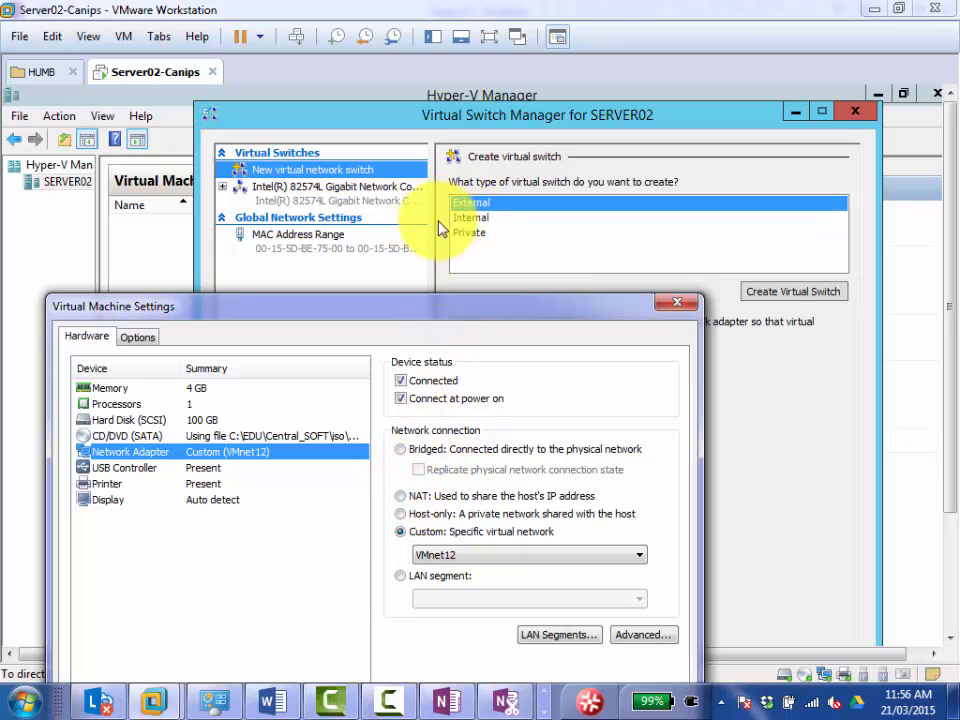
# Preview the NAT and Host-only connections for the network adapter, and close the virtual machine settings without saving.
pyautogui.click(400, 495)
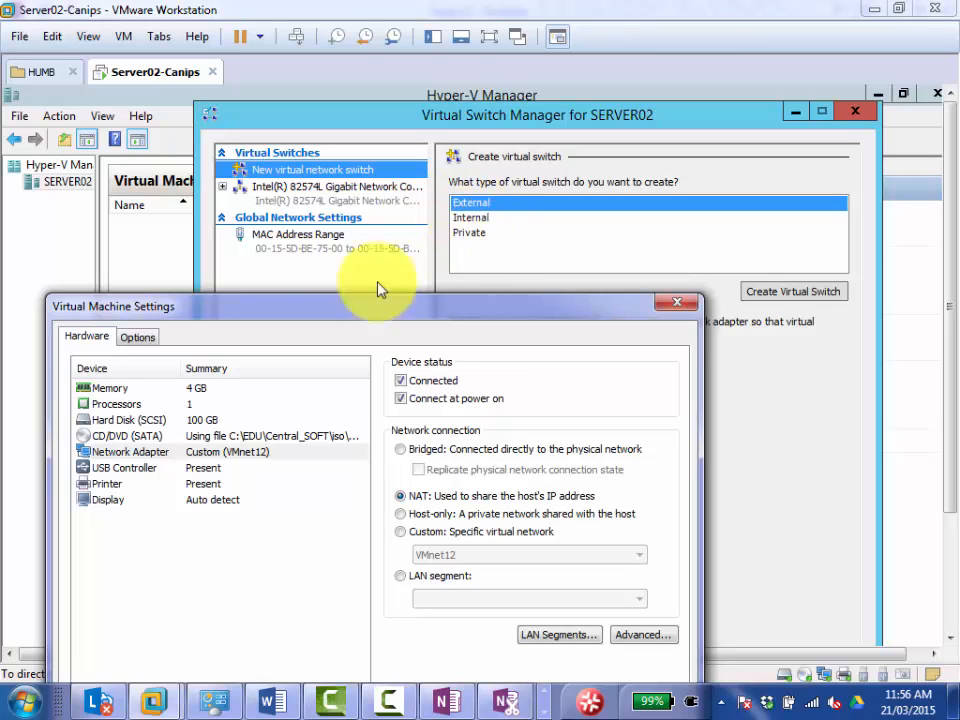
pyautogui.click(400, 514)
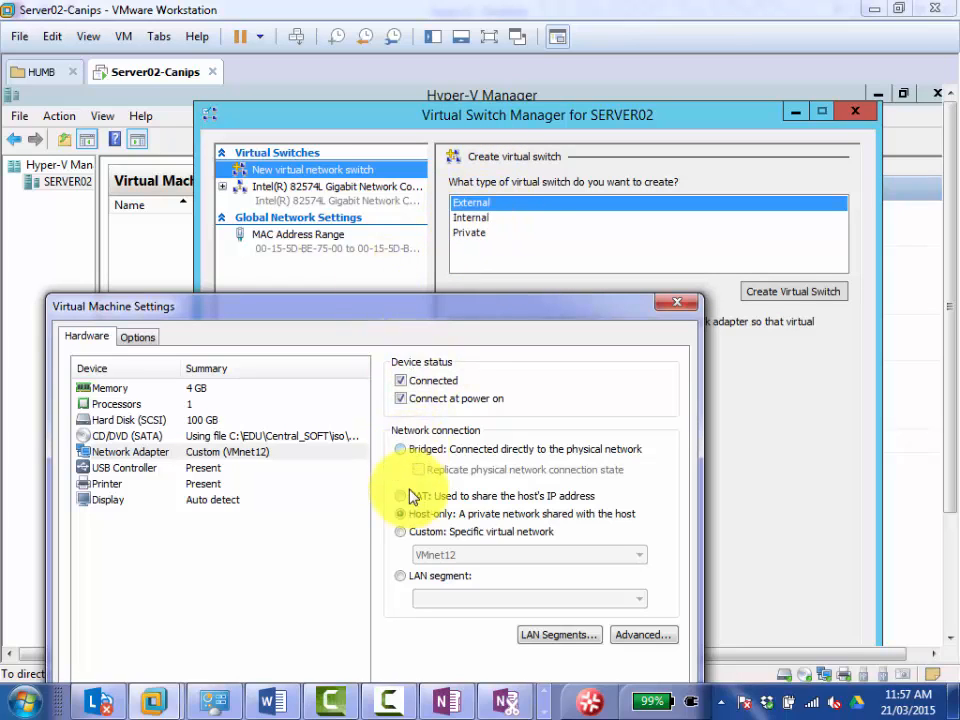
pyautogui.click(675, 304)
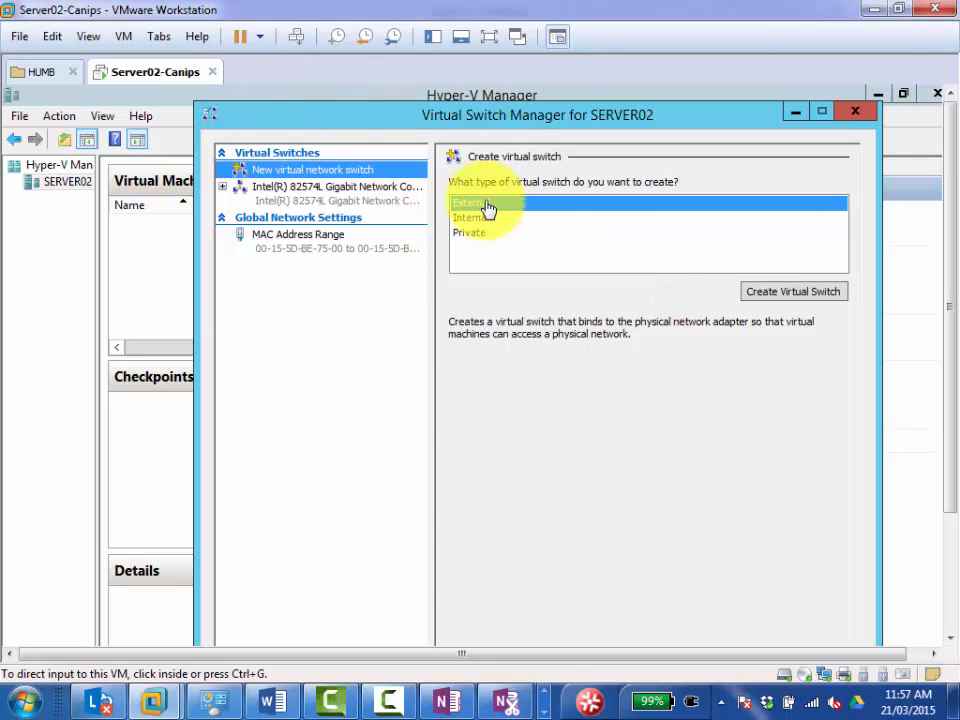
# Select the Internal virtual switch type and compare it with the NAT option in the virtual machine's network adapter settings, discarding the adapter change.
pyautogui.moveTo(484, 120); pyautogui.dragTo(407, 124)
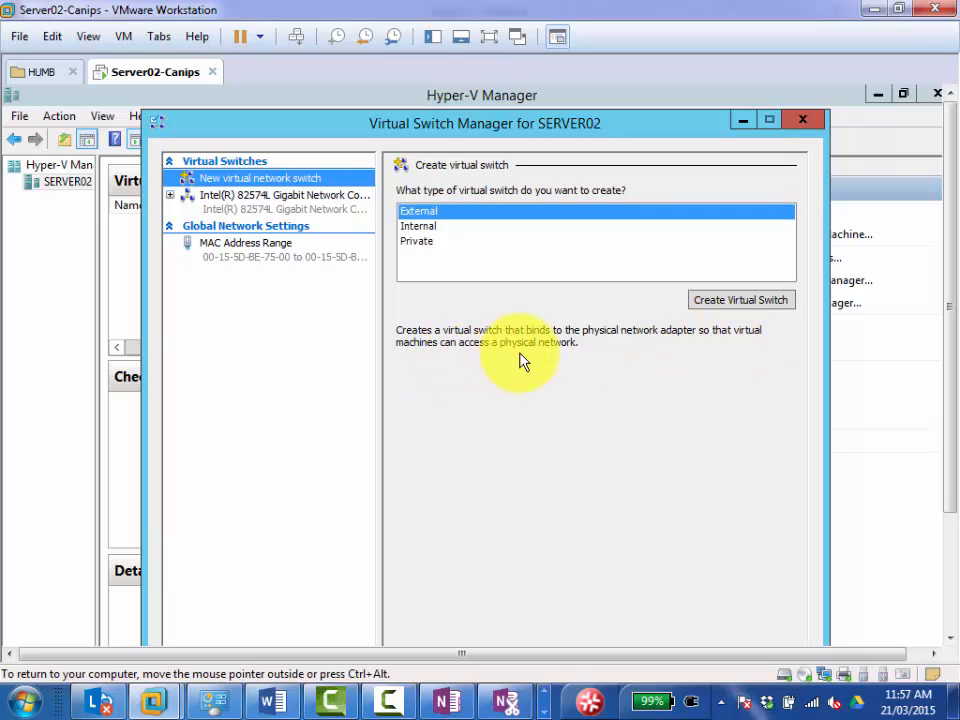
pyautogui.click(433, 228)
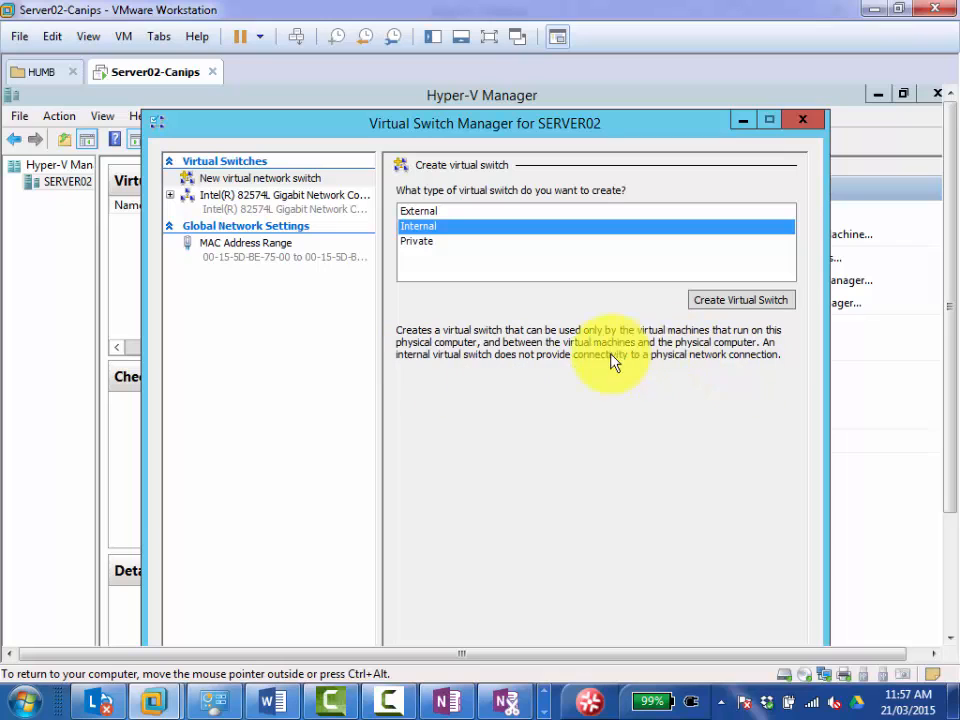
pyautogui.rightClick(154, 75)
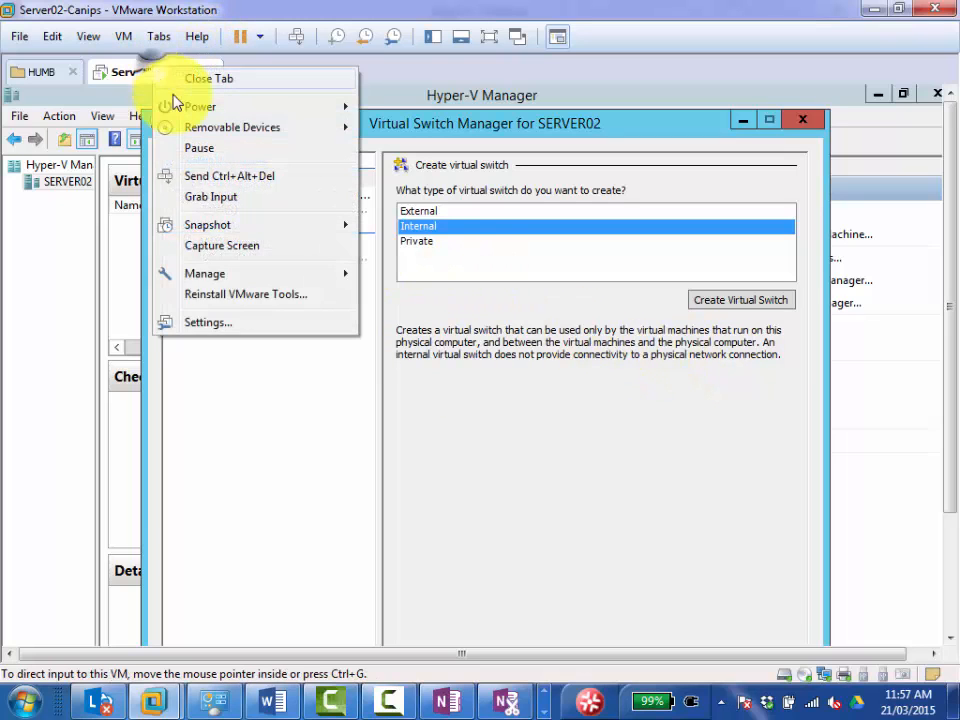
pyautogui.click(208, 322)
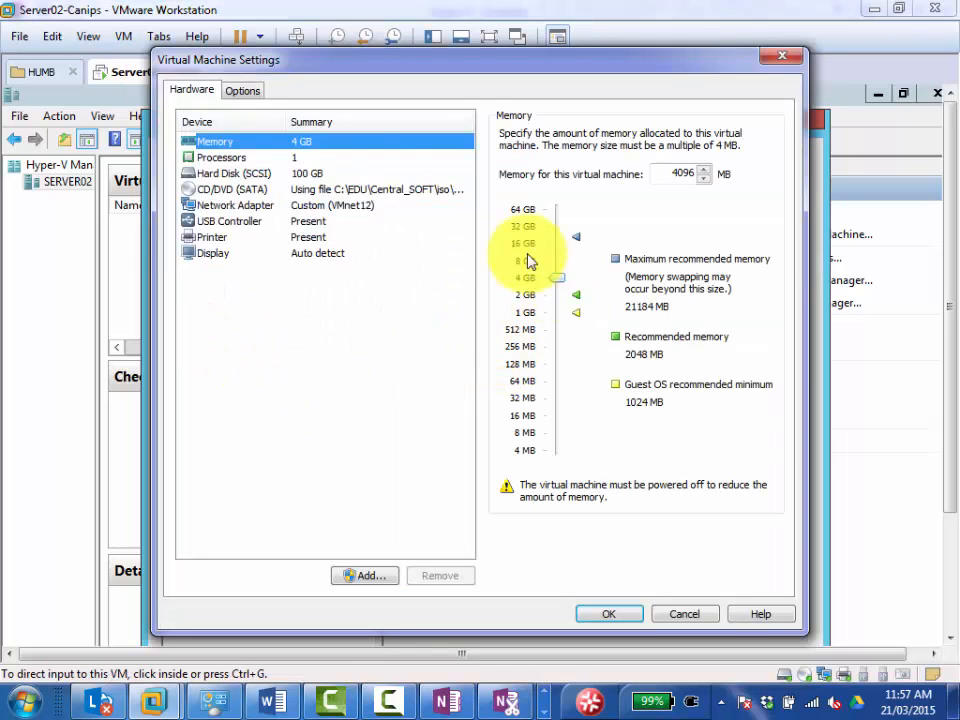
pyautogui.click(236, 205)
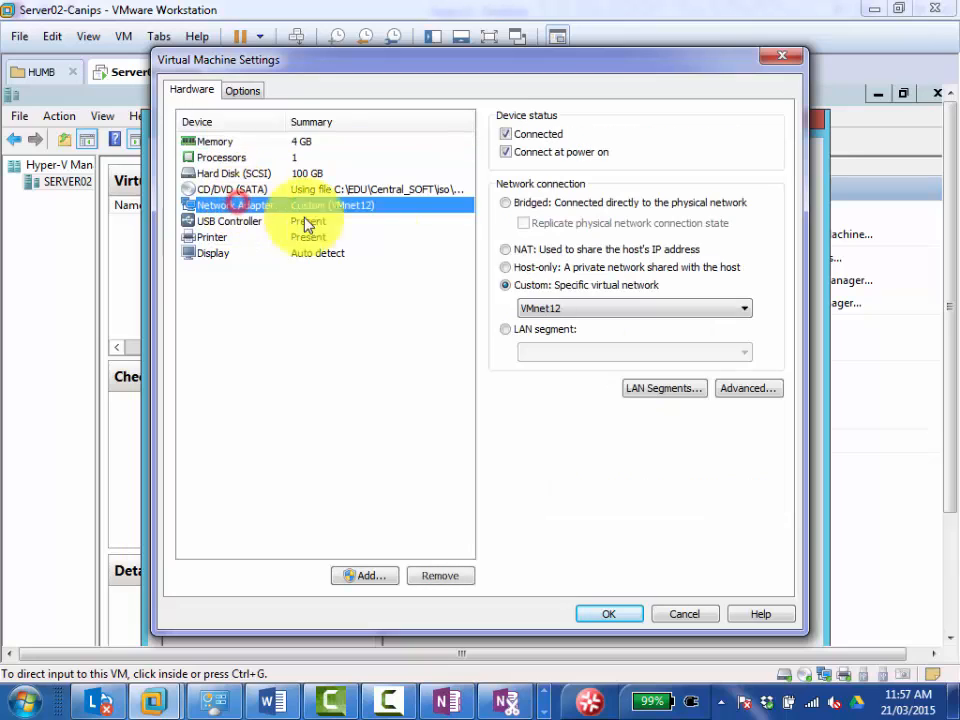
pyautogui.click(511, 250)
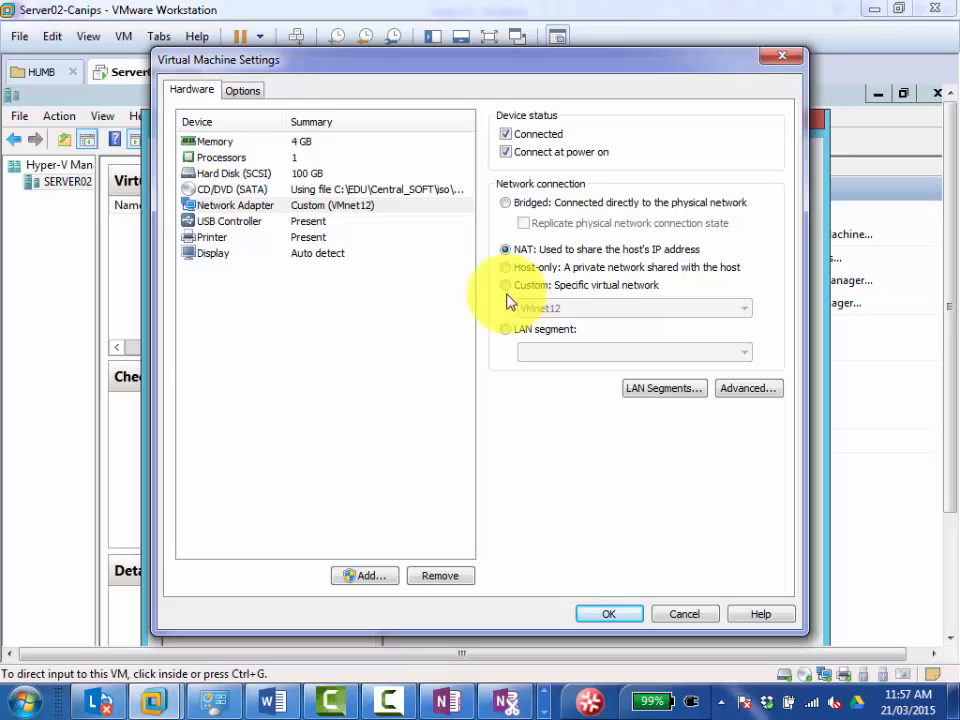
pyautogui.click(779, 57)
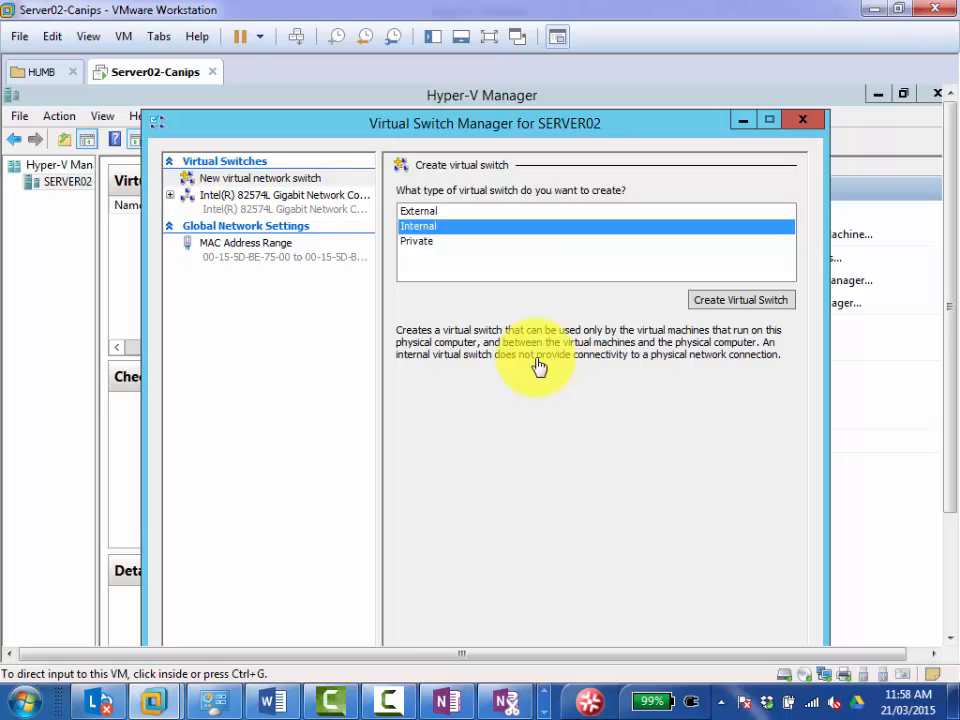
# Compare the descriptions of the Private and Internal virtual switch types, leaving Private selected.
pyautogui.click(426, 245)
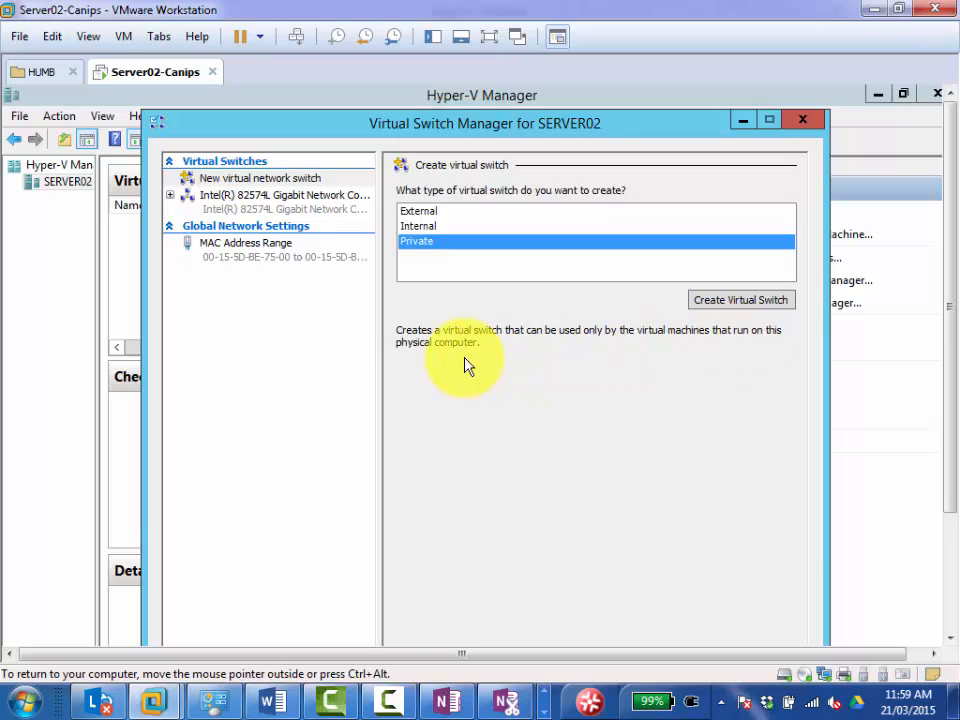
pyautogui.click(429, 226)
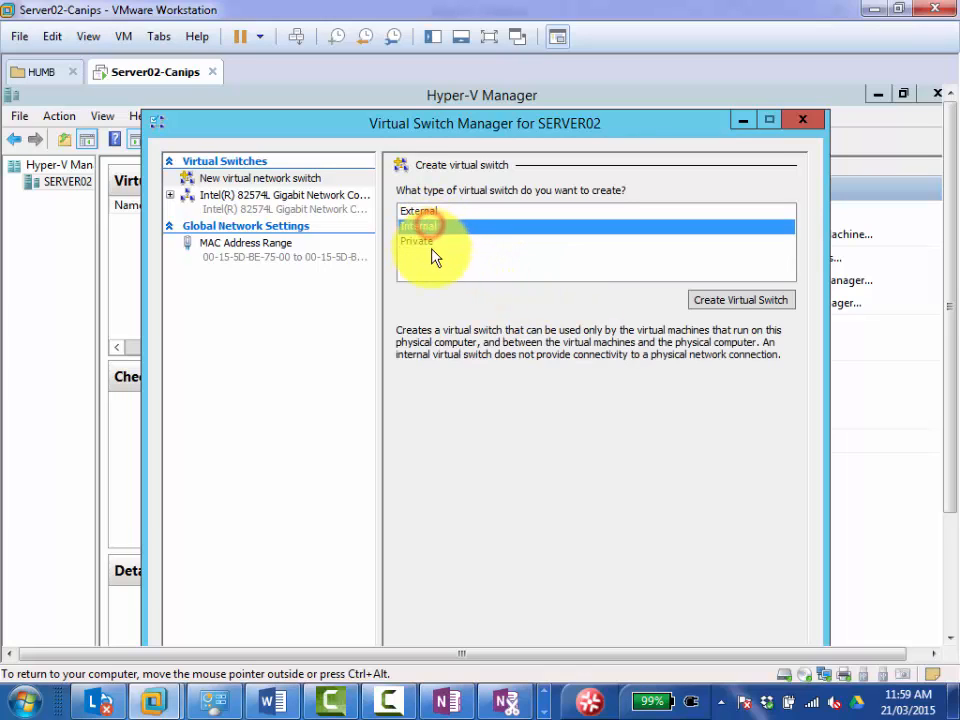
pyautogui.click(428, 242)
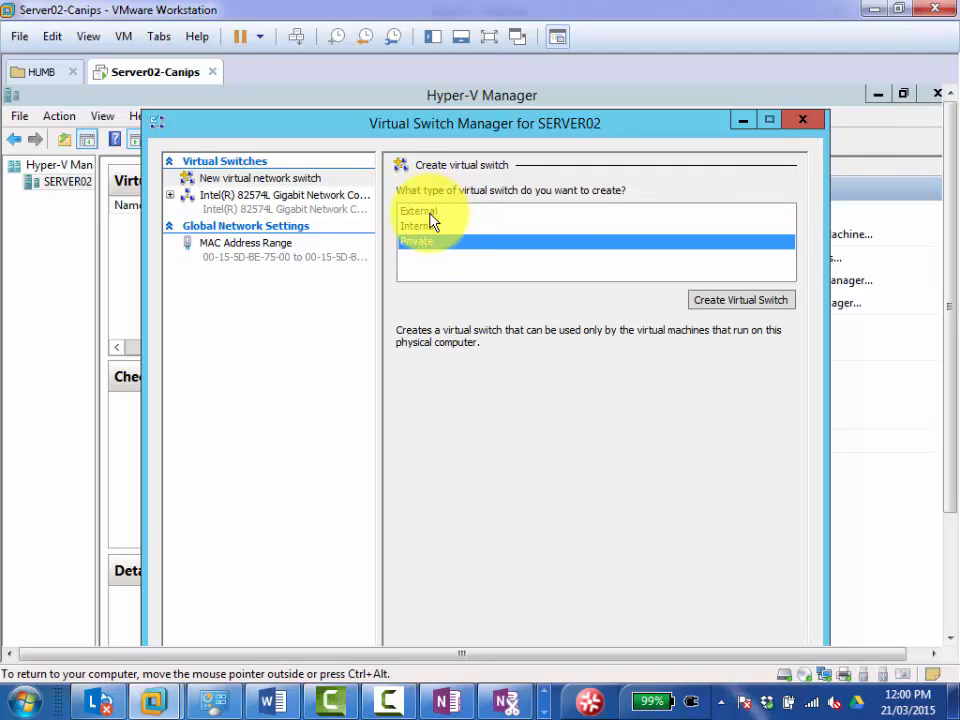
# Expand the existing Intel(R) 82574L virtual switch and examine its properties, including the adapter choices for the external network.
pyautogui.click(237, 206)
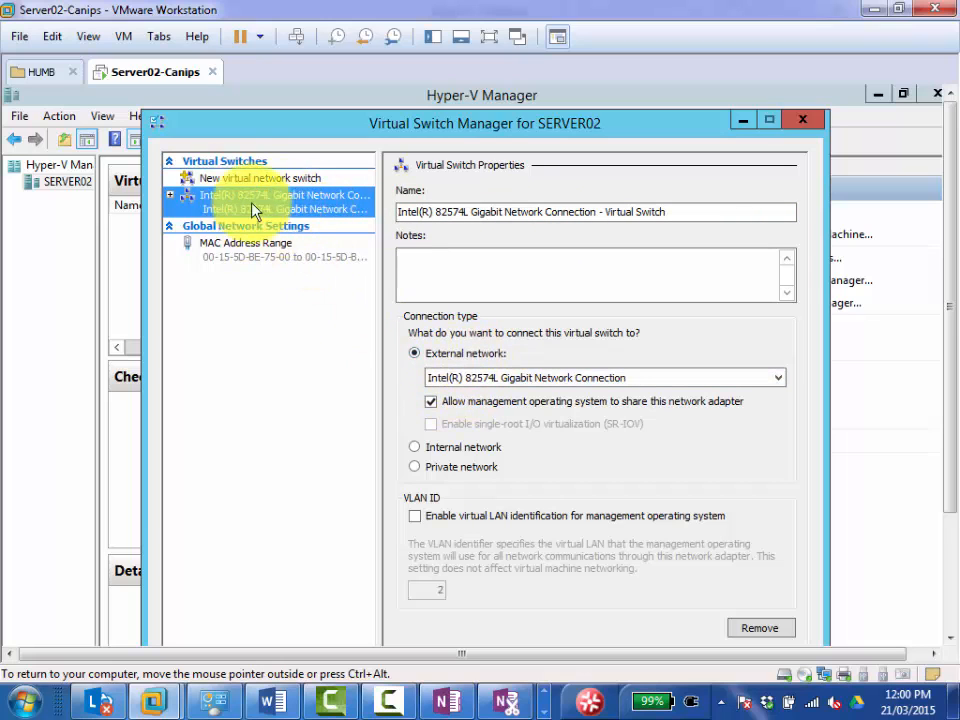
pyautogui.click(169, 197)
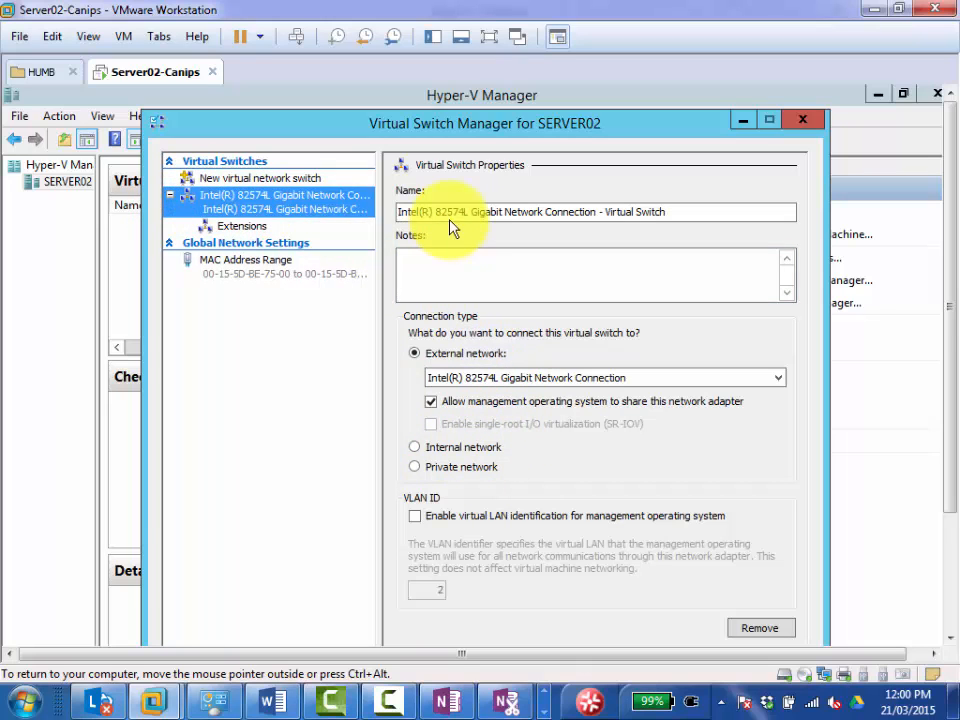
pyautogui.click(474, 387)
pyautogui.click(471, 378)
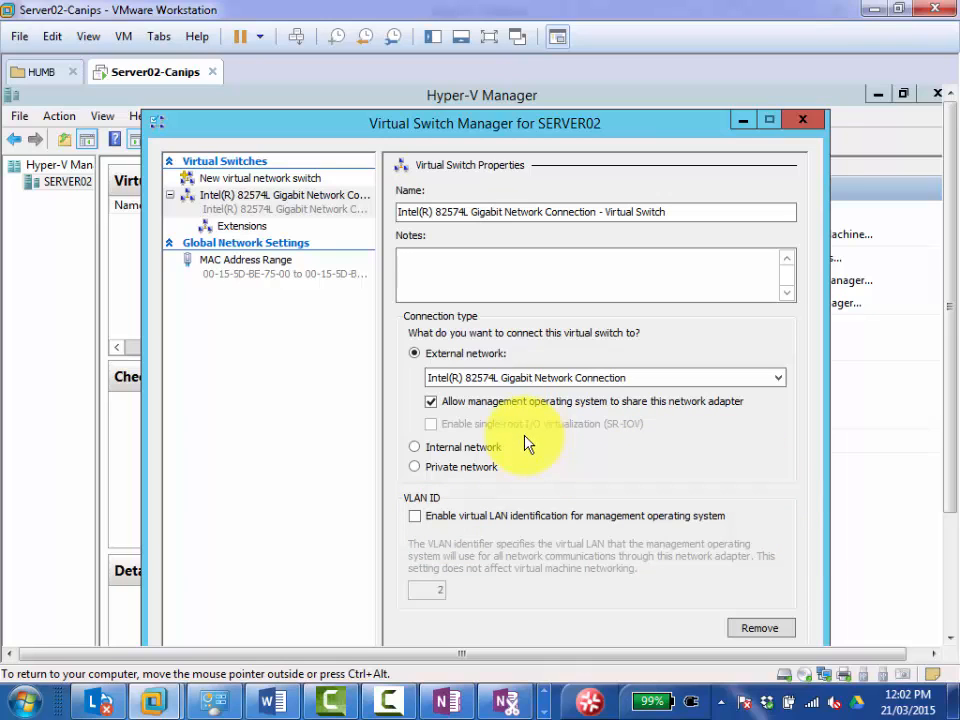
pyautogui.click(248, 195)
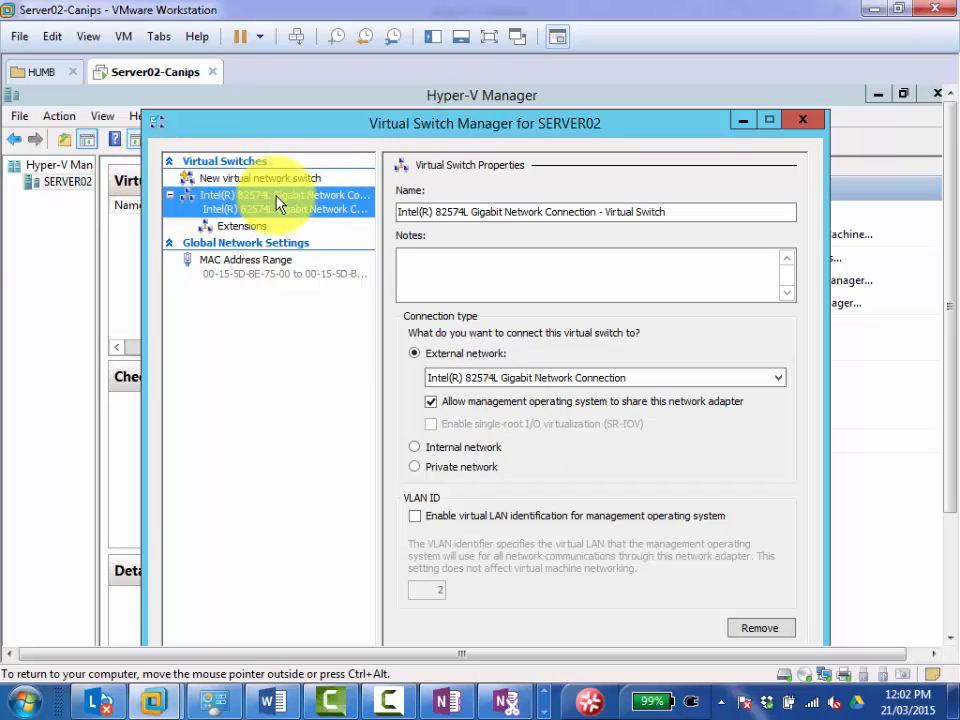
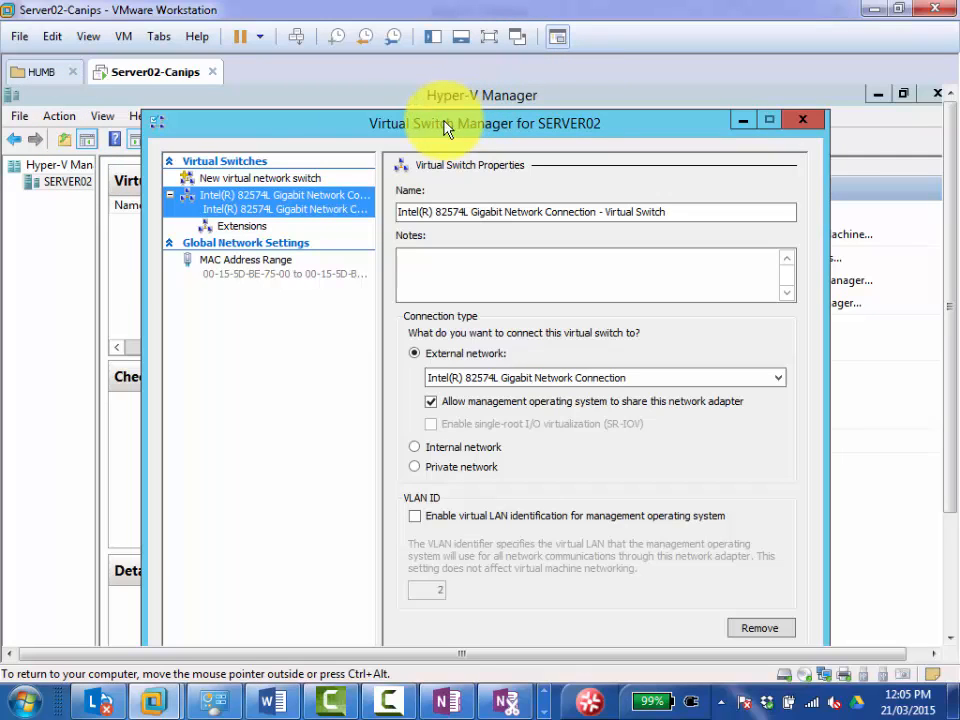
pyautogui.moveTo(440, 112); pyautogui.dragTo(380, 95)
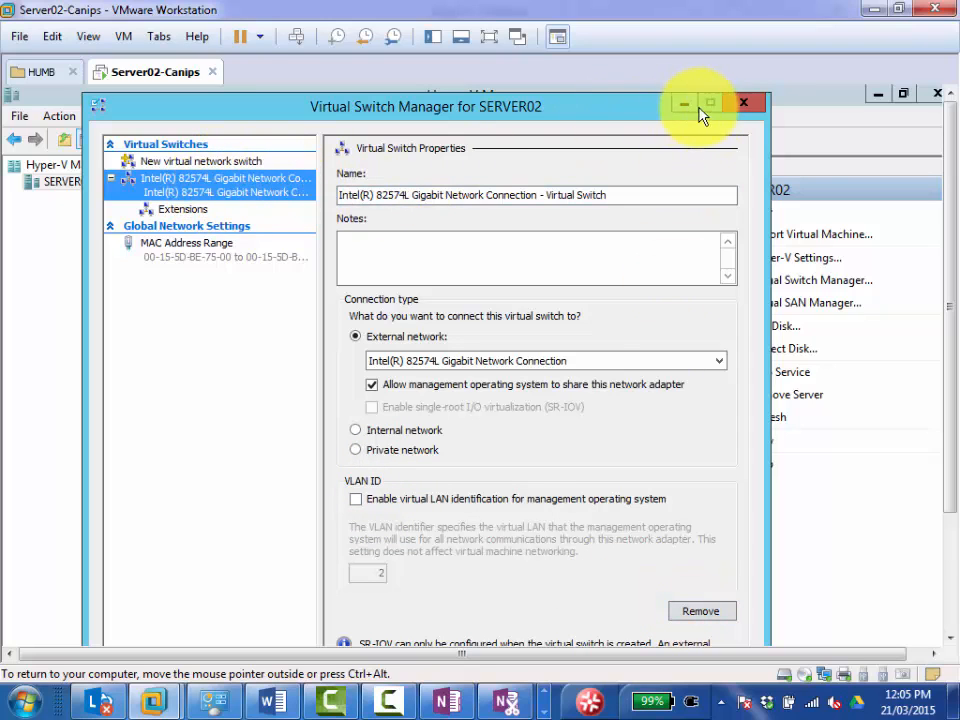
pyautogui.moveTo(951, 231)
pyautogui.mouseDown()
pyautogui.moveTo(948, 335)
pyautogui.moveTo(946, 246)
pyautogui.mouseUp()
pyautogui.click(600, 593)
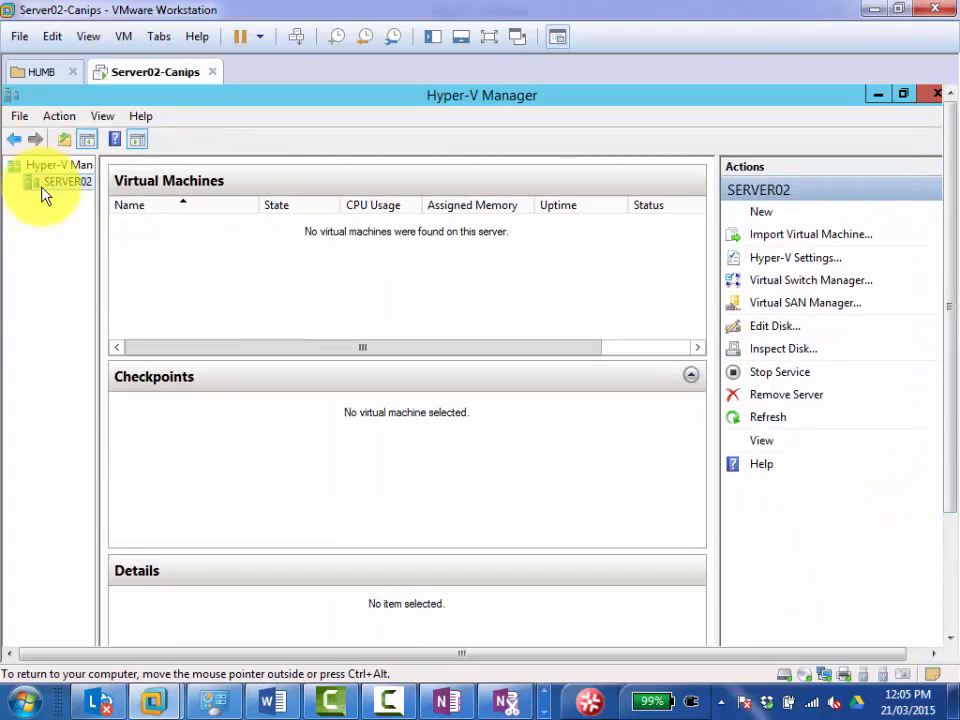
pyautogui.moveTo(96, 208); pyautogui.dragTo(126, 208)
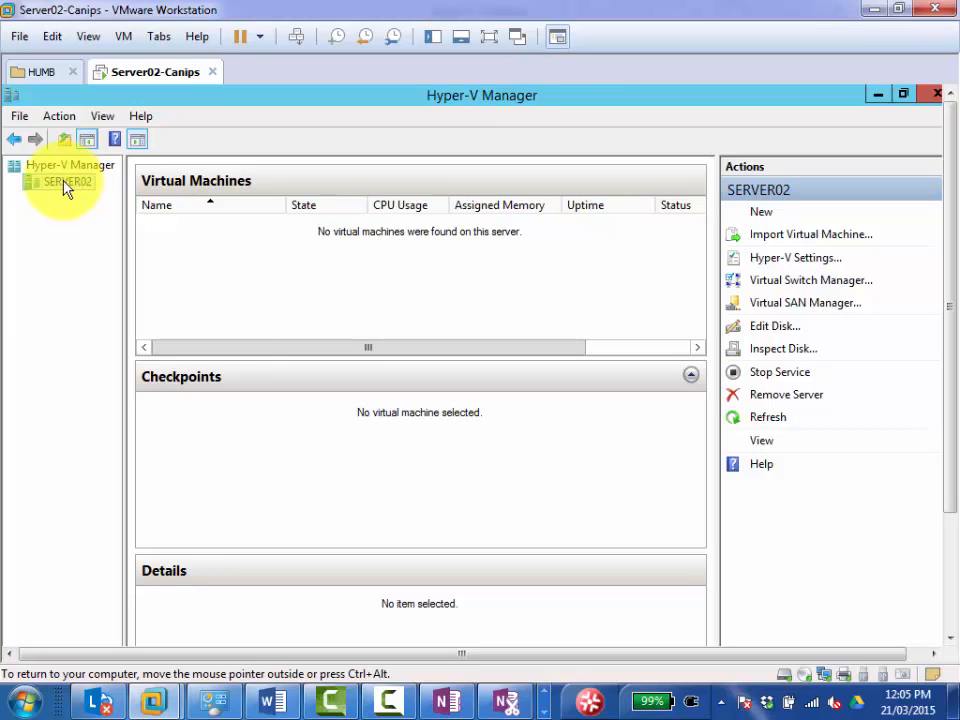
# Start creating a new virtual machine on SERVER02 and continue to the wizard's name and location page.
pyautogui.rightClick(67, 182)
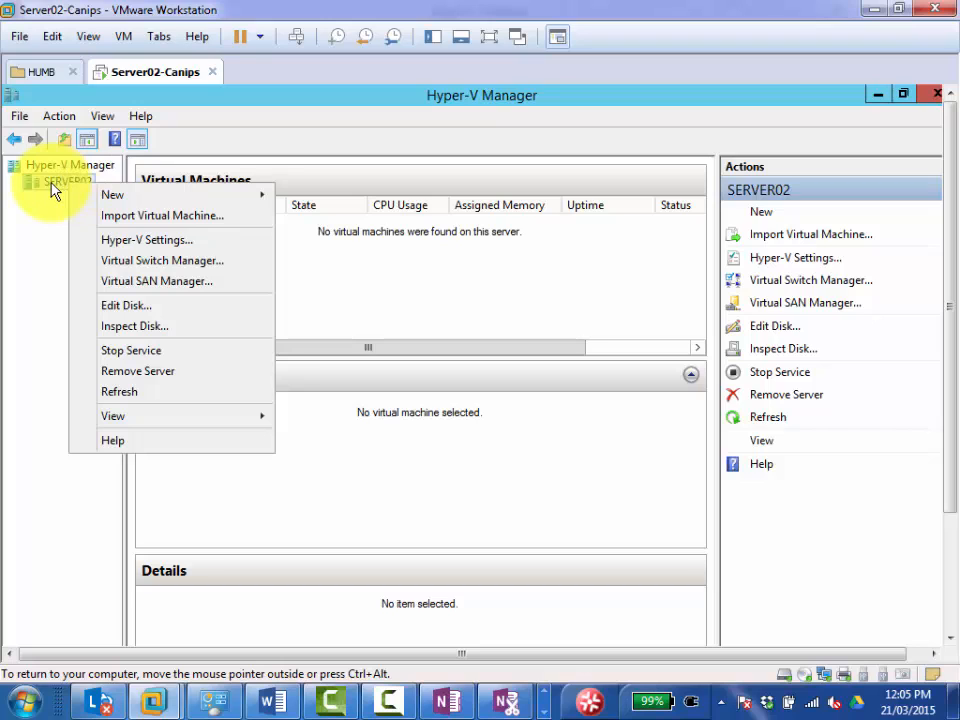
pyautogui.moveTo(93, 197)
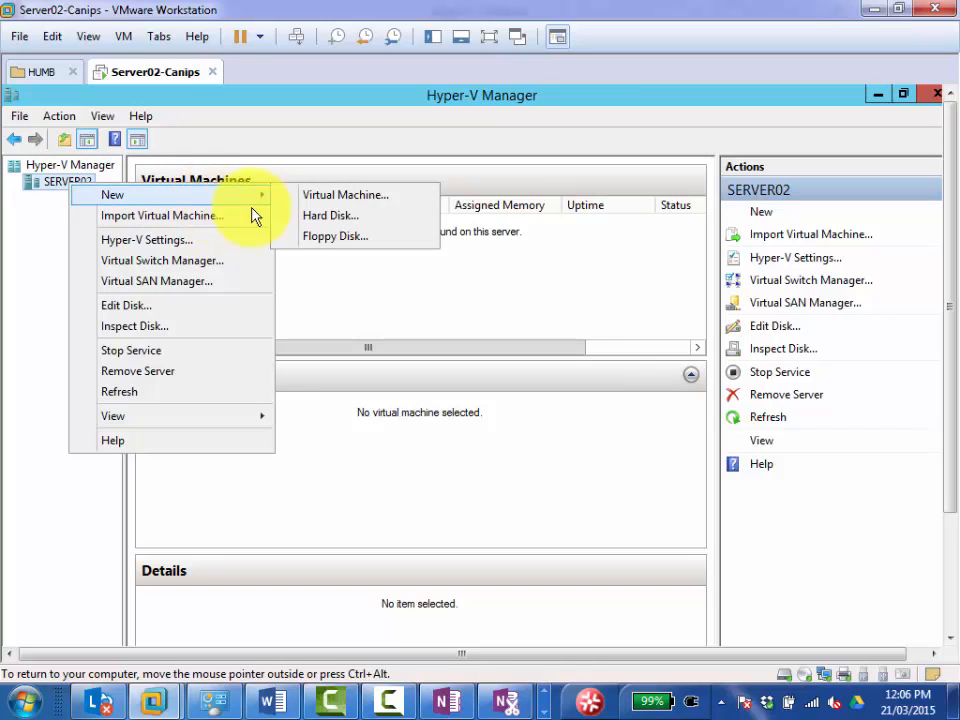
pyautogui.click(328, 198)
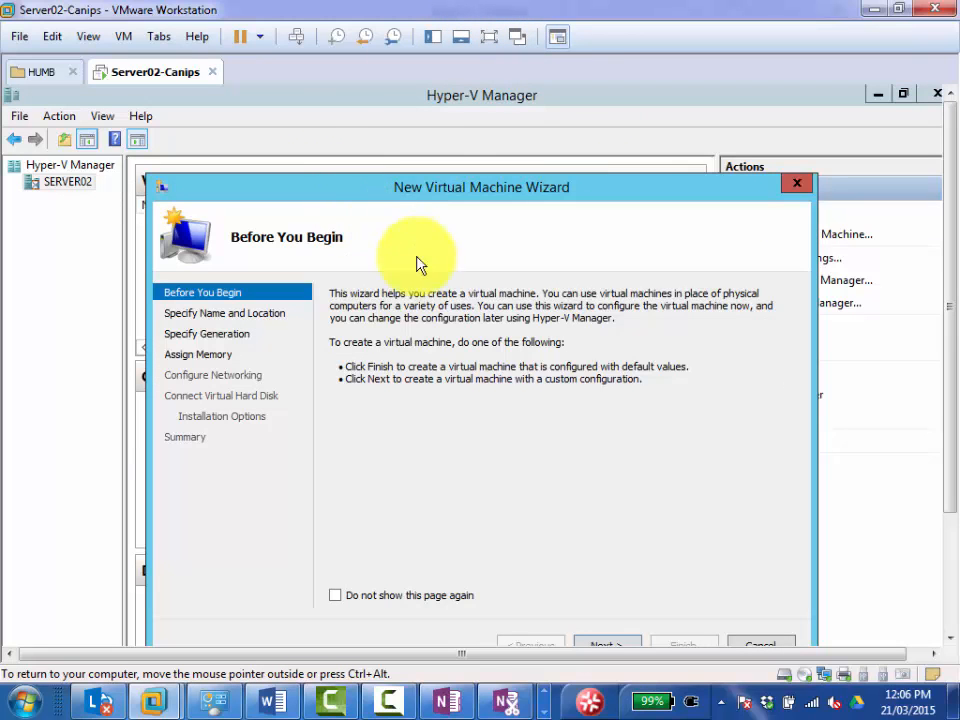
pyautogui.moveTo(366, 196); pyautogui.dragTo(309, 104)
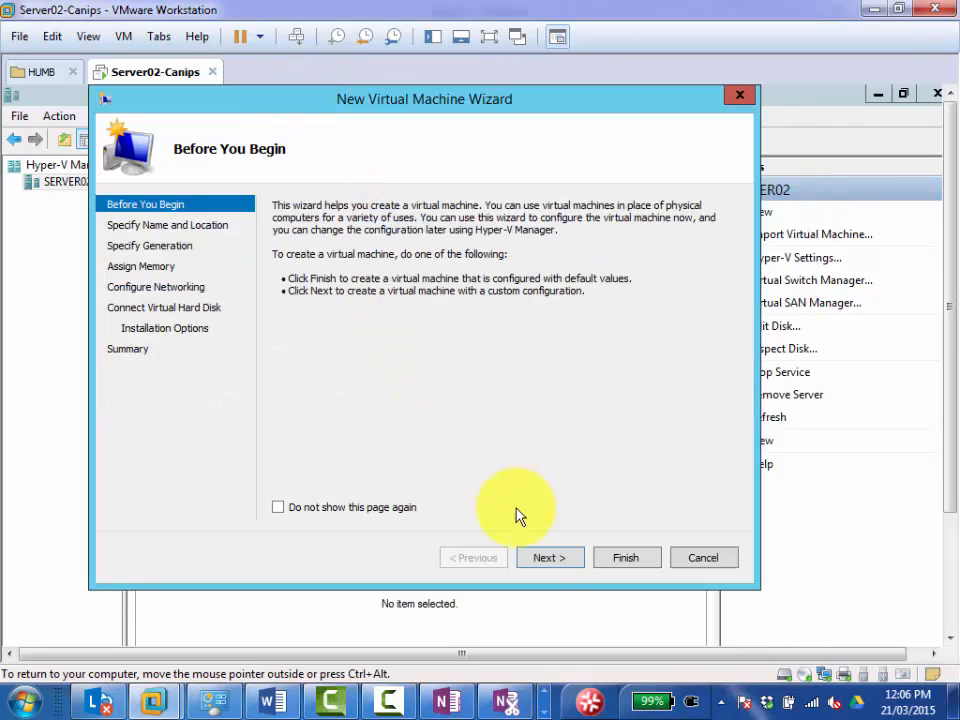
pyautogui.click(560, 562)
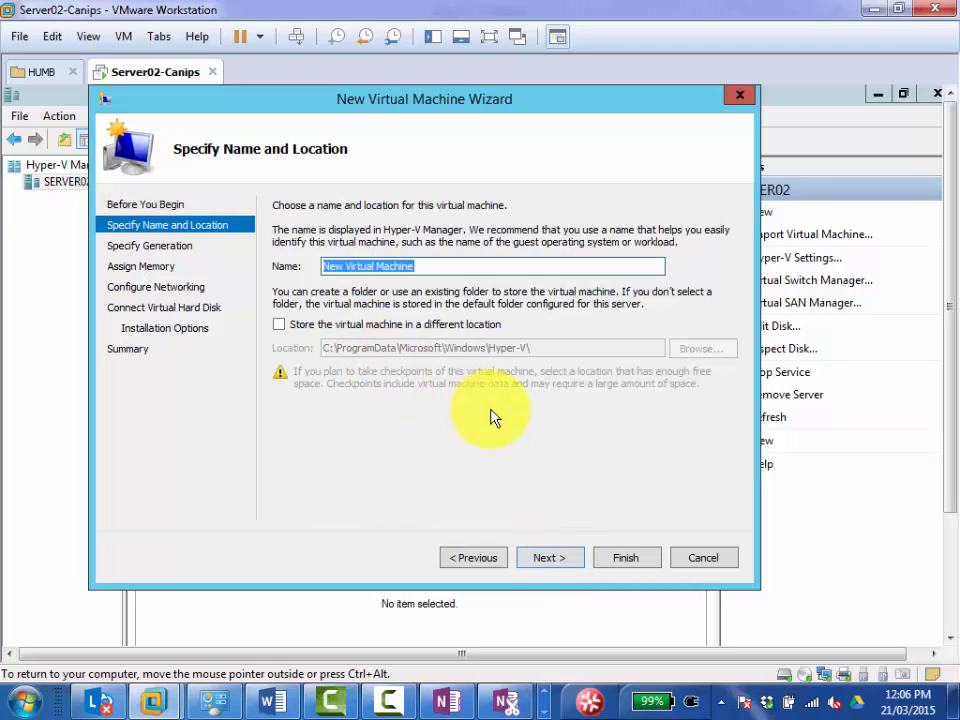
# Name the new virtual machine Client01 in its default location and choose Generation 2.
pyautogui.write('Client01')
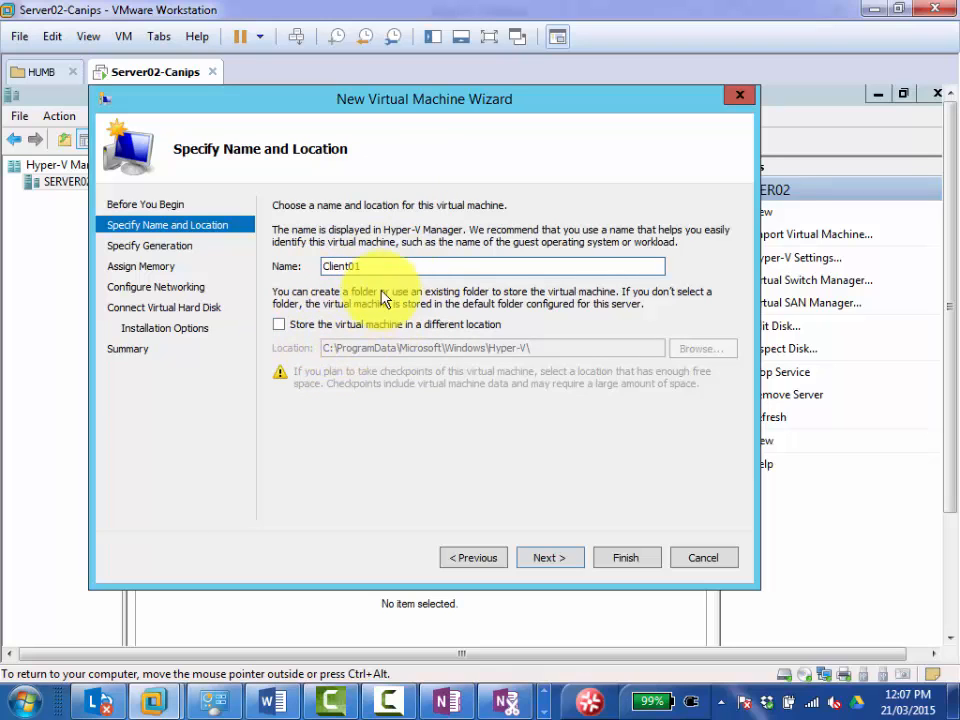
pyautogui.click(550, 563)
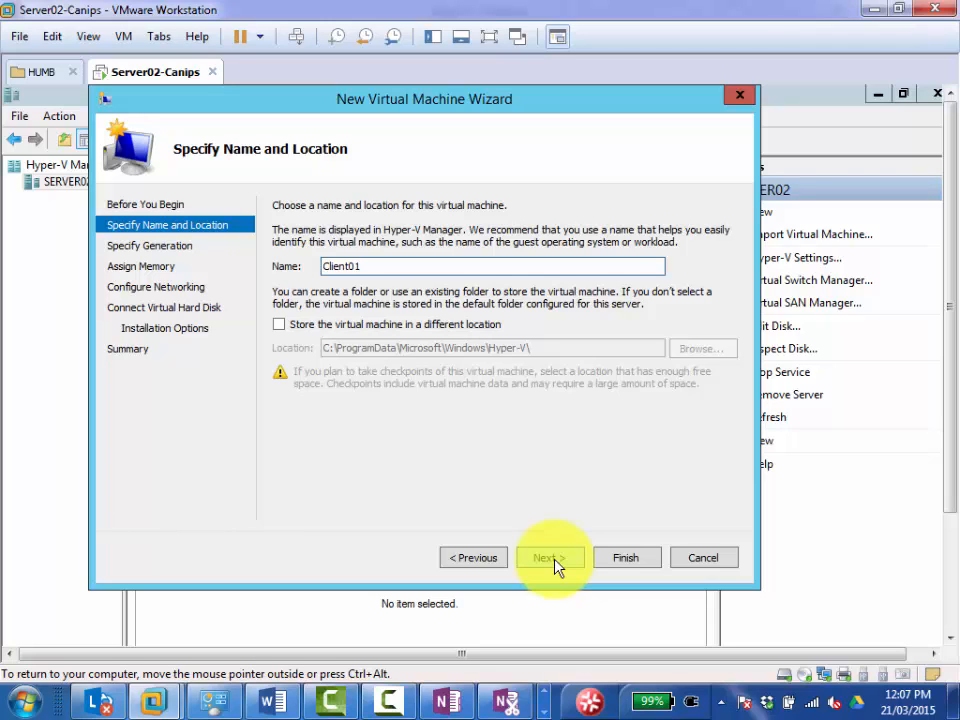
pyautogui.click(555, 561)
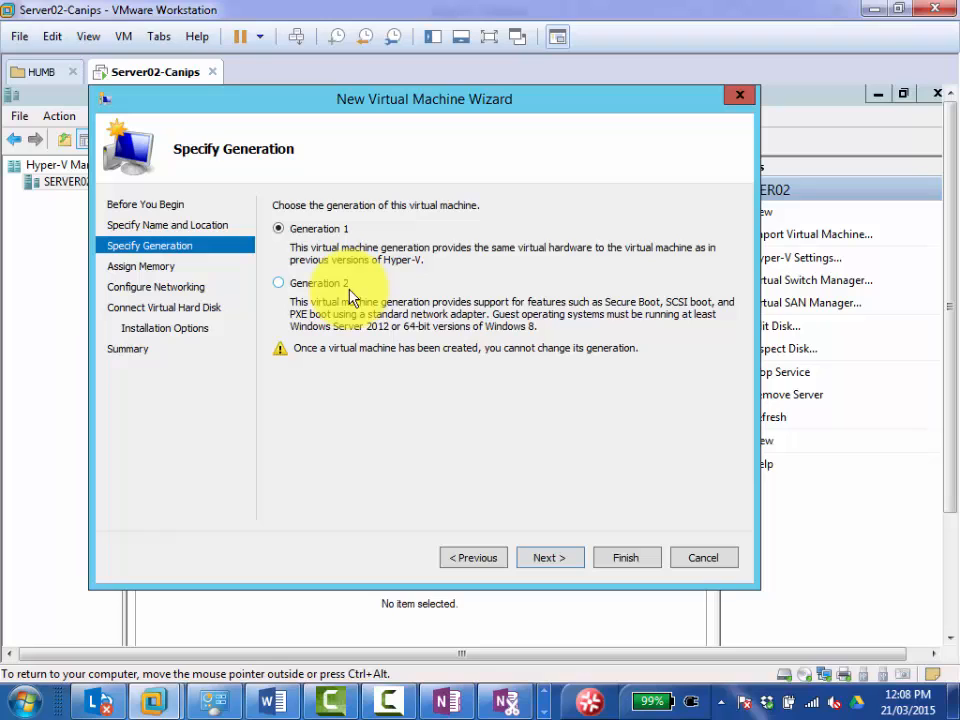
pyautogui.click(289, 285)
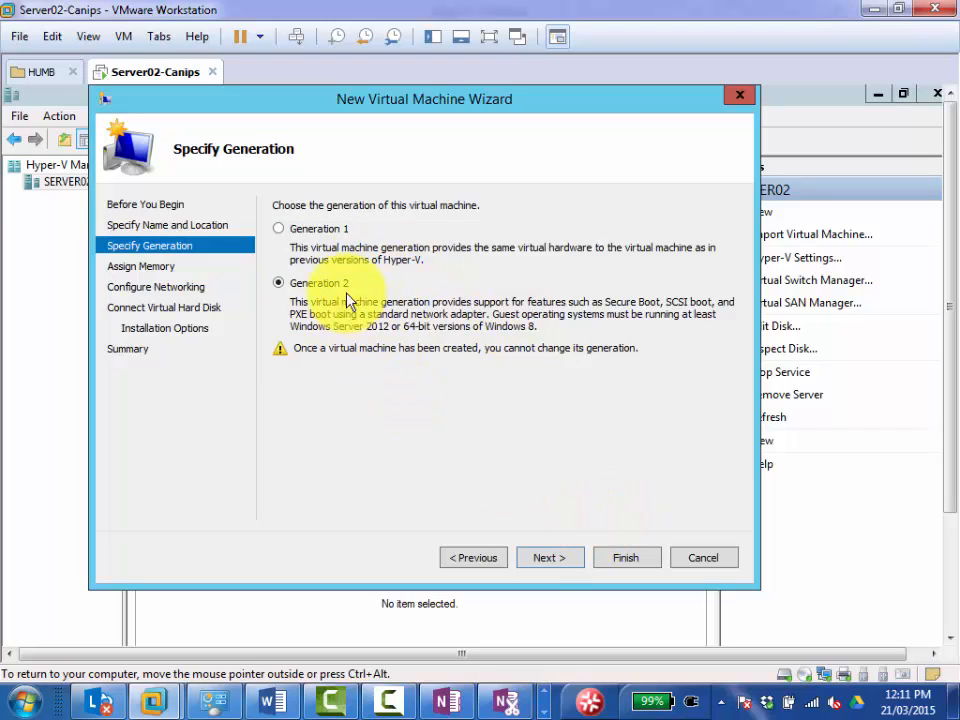
pyautogui.click(550, 560)
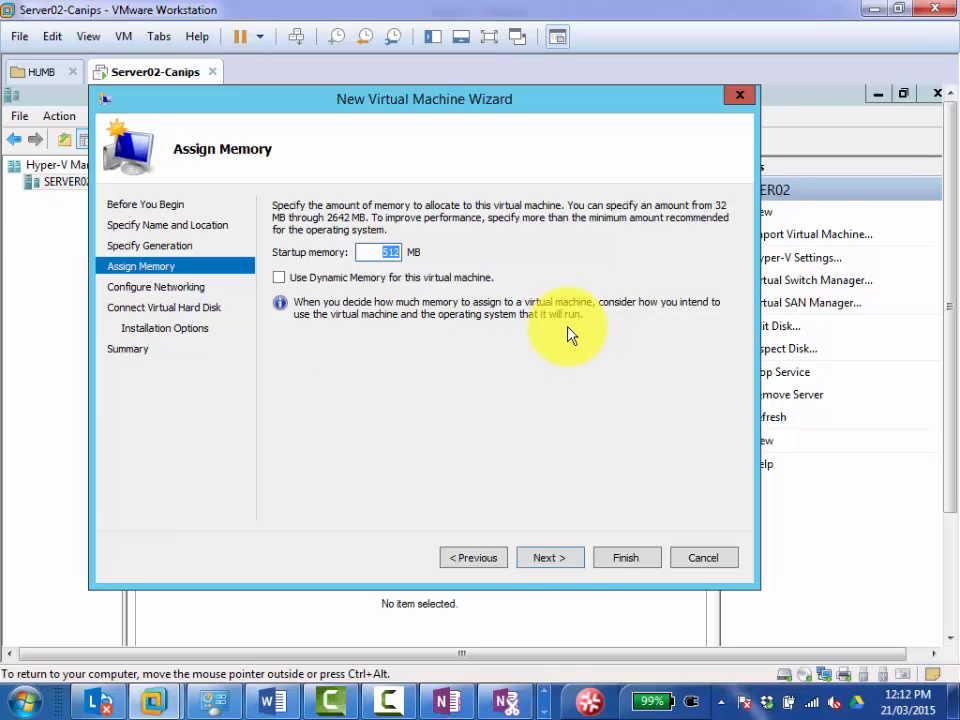
# Enable Dynamic Memory for the Client01 virtual machine.
pyautogui.write('1024')
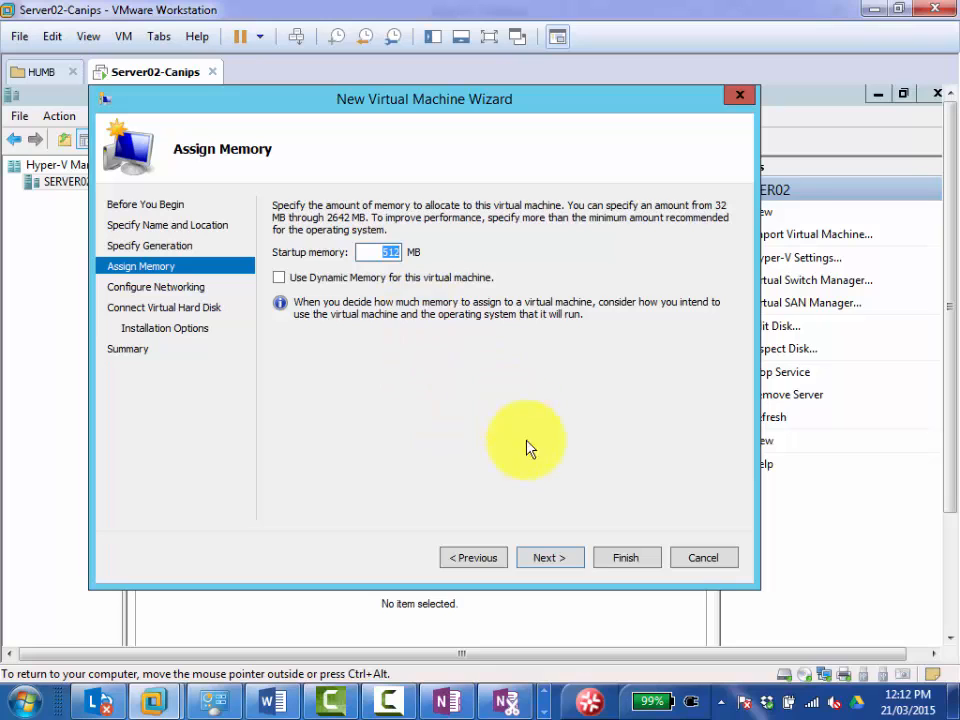
pyautogui.click(563, 567)
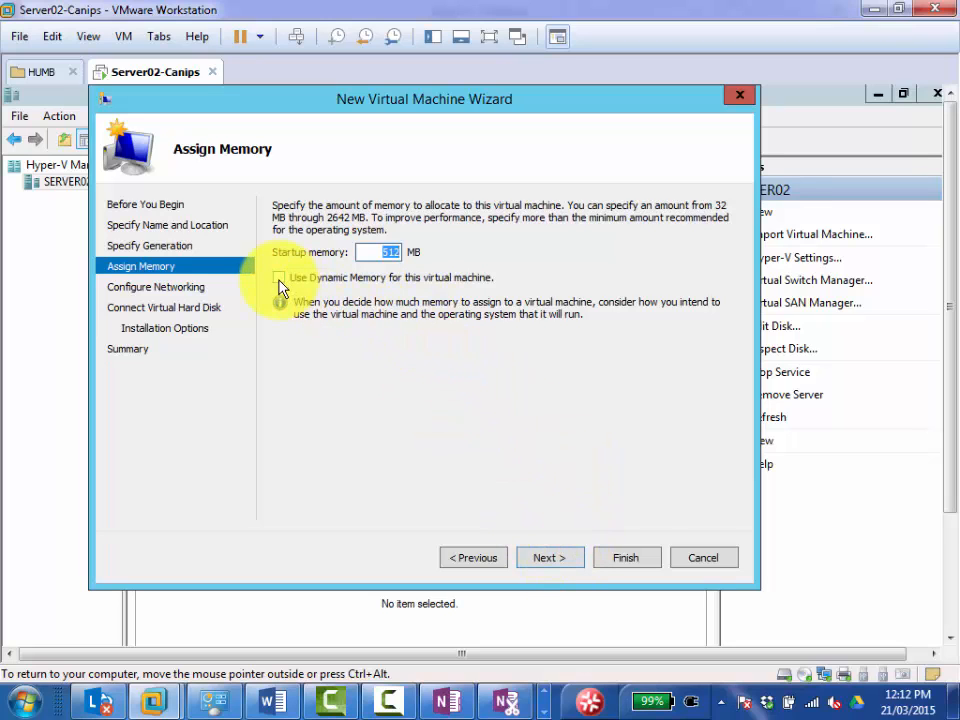
pyautogui.click(279, 279)
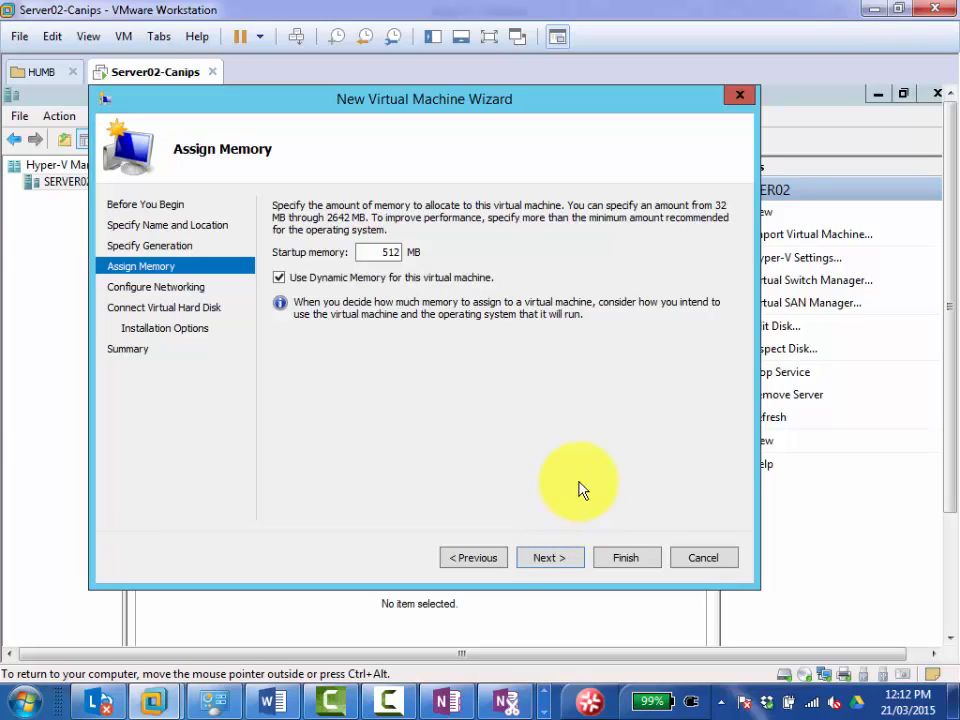
pyautogui.click(542, 563)
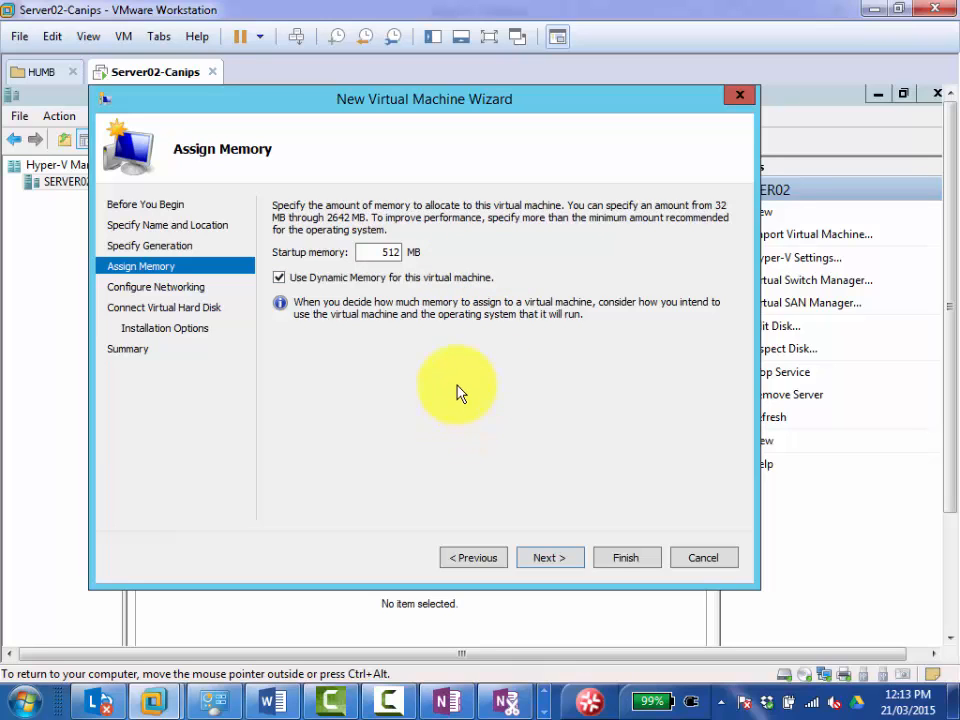
# Connect Client01's network adapter to the Intel(R) 82574L Gigabit Network Connection virtual switch.
pyautogui.click(562, 560)
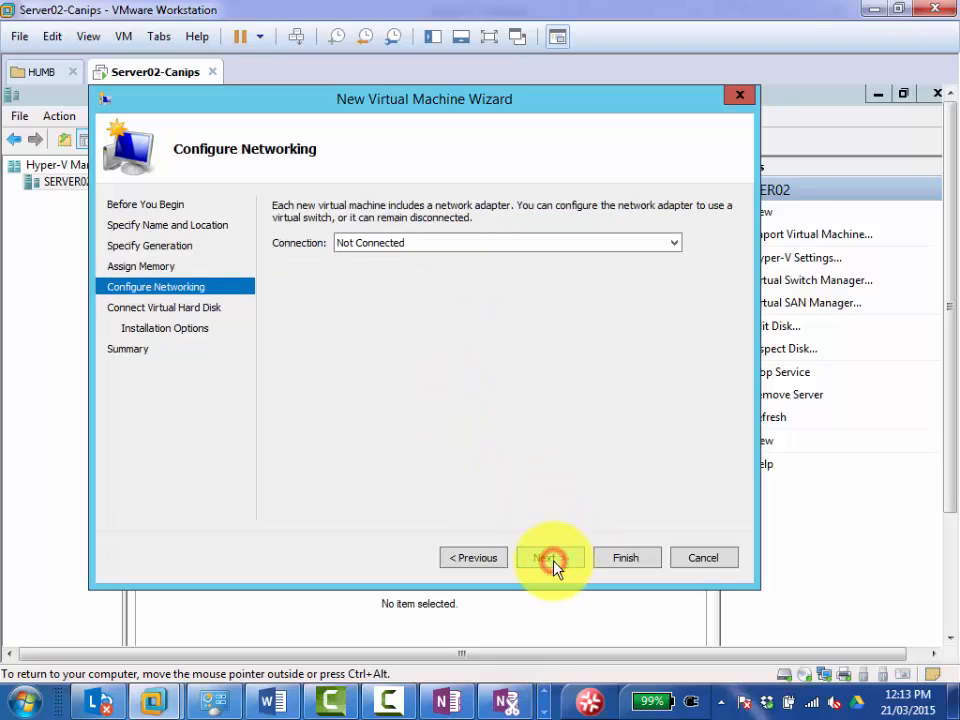
pyautogui.click(378, 252)
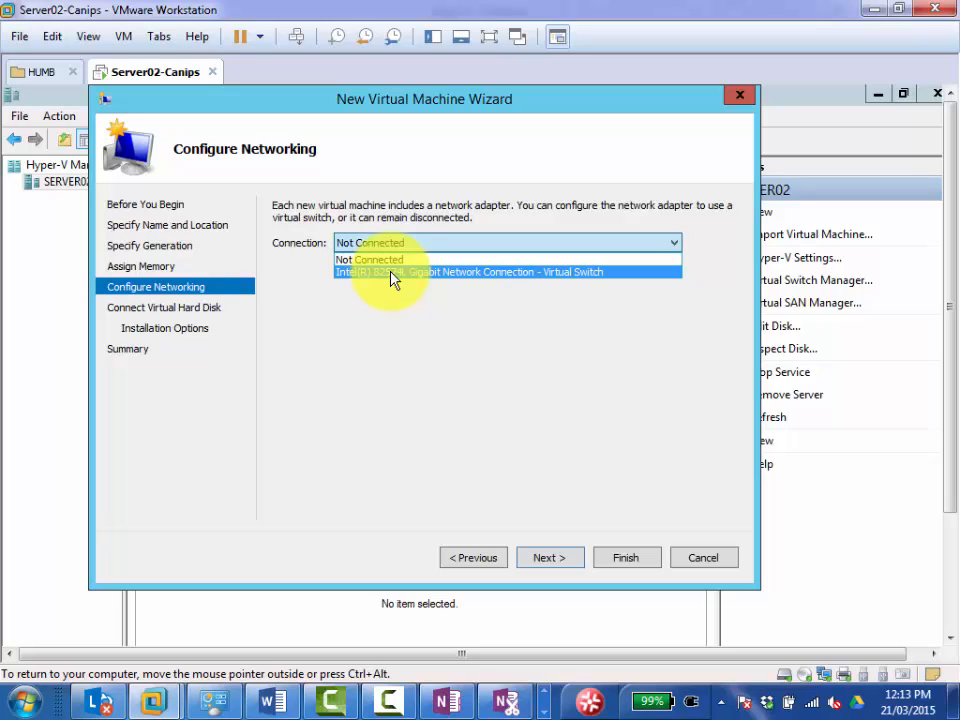
pyautogui.click(392, 272)
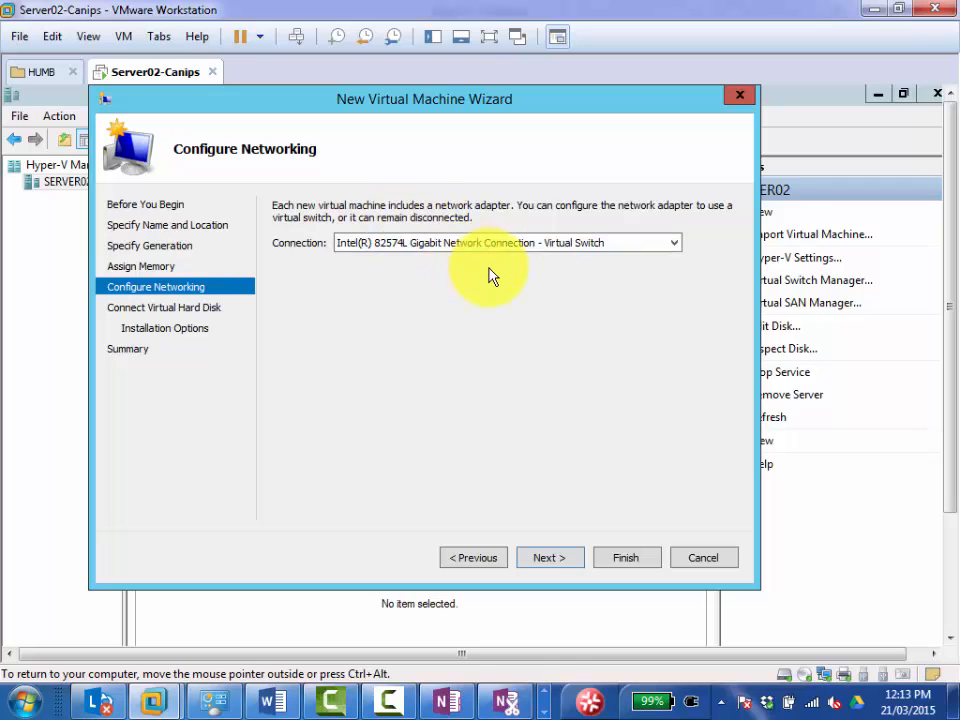
# Compare the wizard's virtual switch connection with the network adapter settings of the Server02-Canips virtual machine, leaving both as they are.
pyautogui.rightClick(146, 73)
pyautogui.click(218, 326)
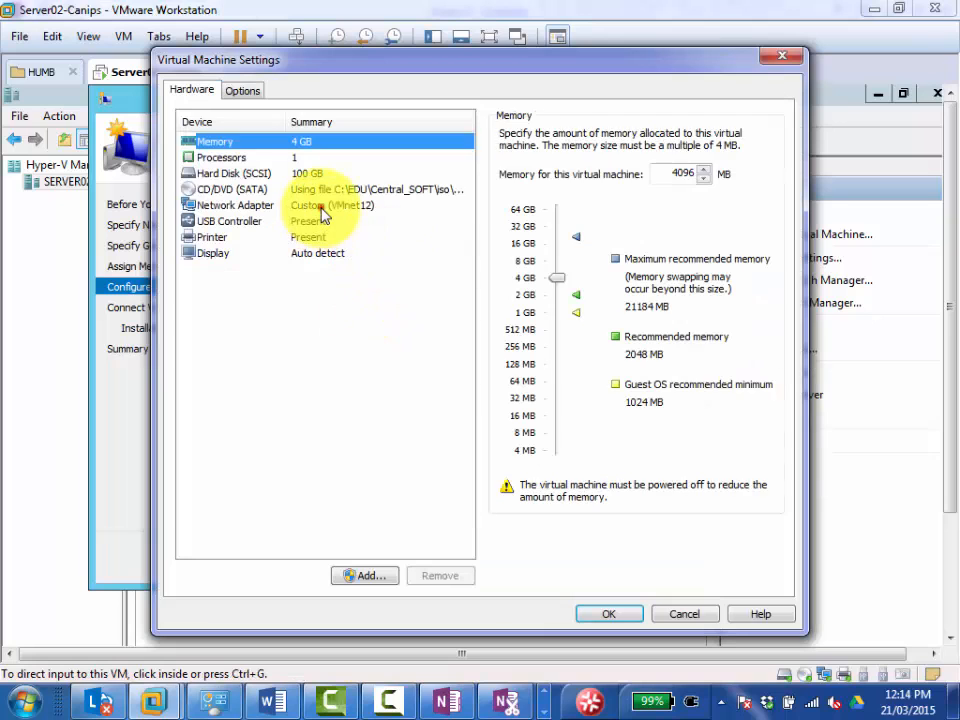
pyautogui.click(318, 205)
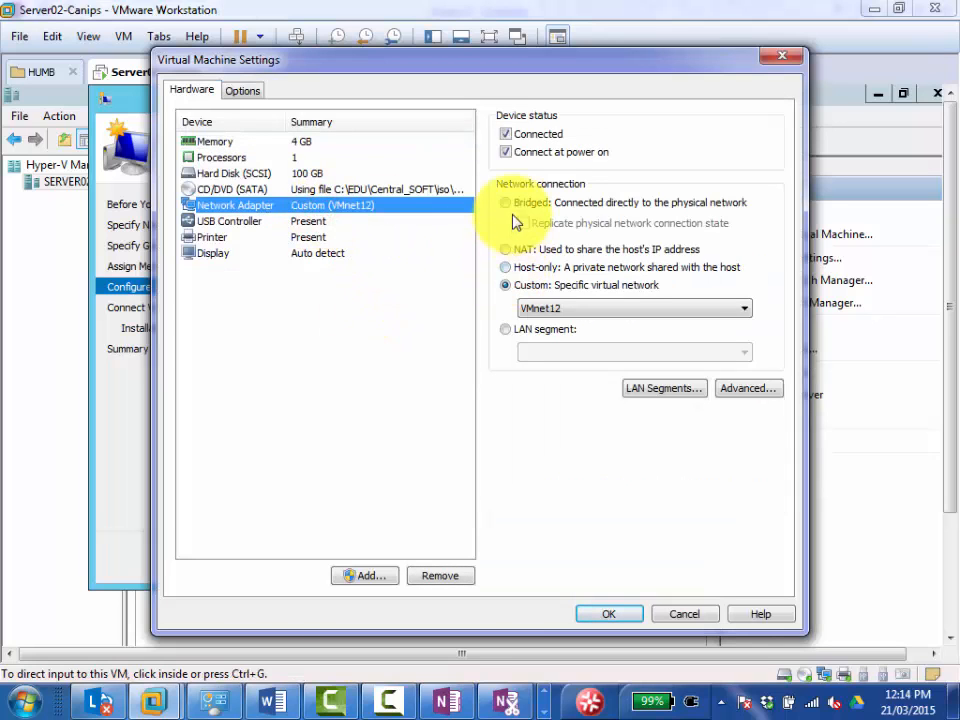
pyautogui.click(680, 614)
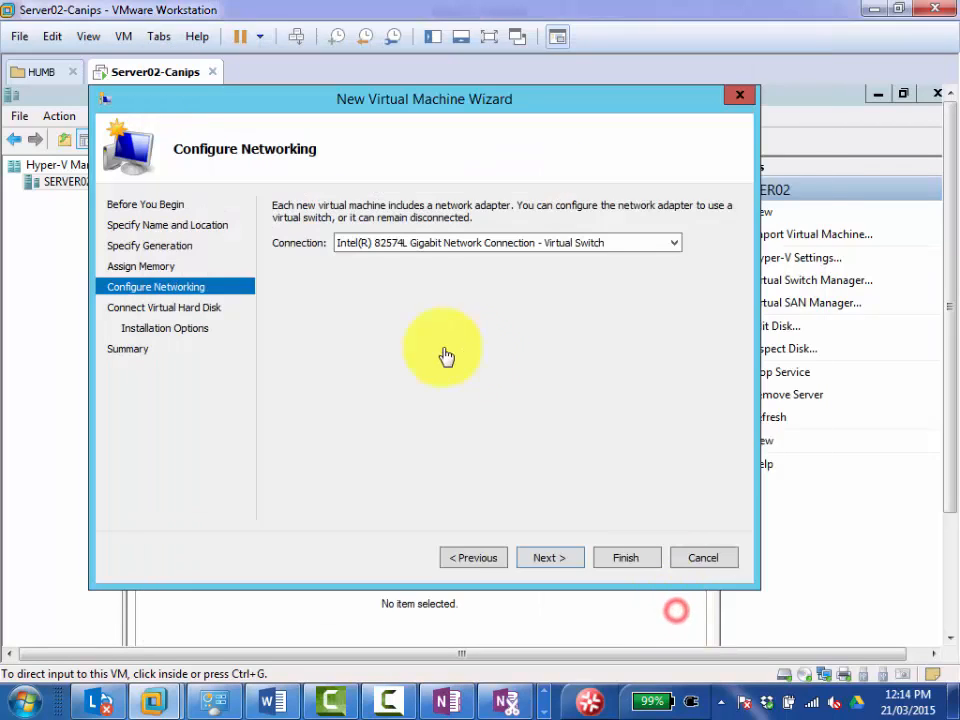
pyautogui.click(431, 208)
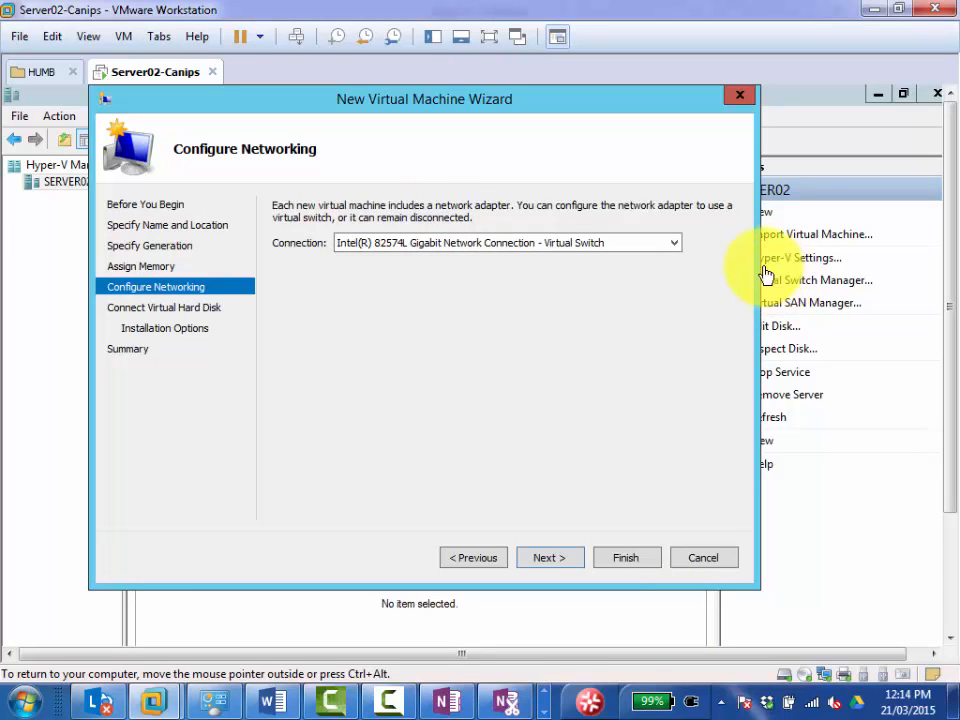
pyautogui.click(545, 249)
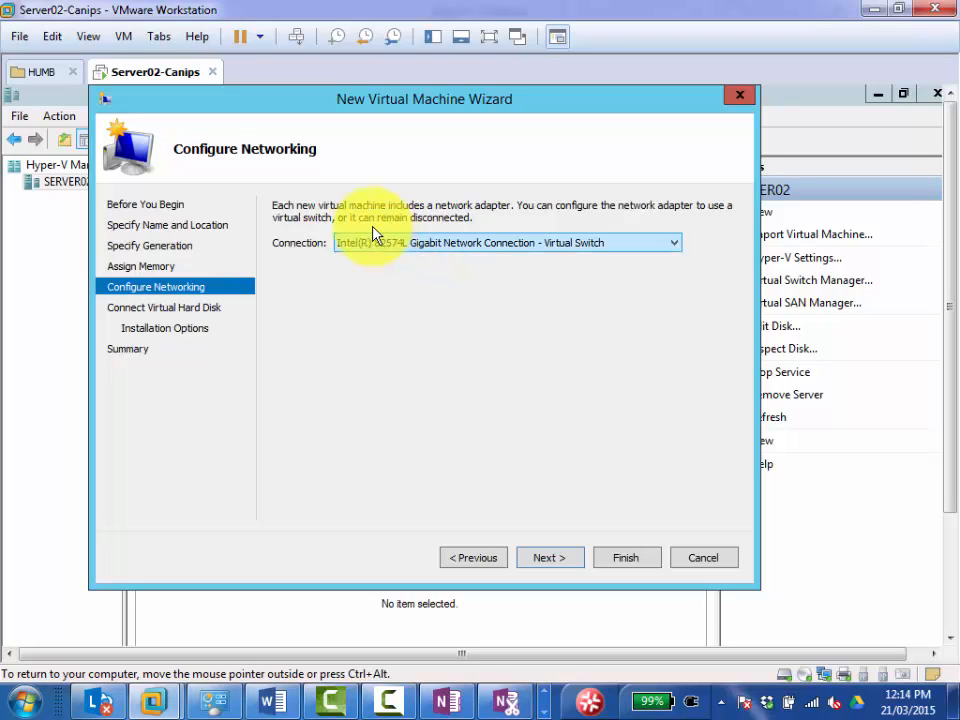
pyautogui.rightClick(150, 75)
pyautogui.click(239, 329)
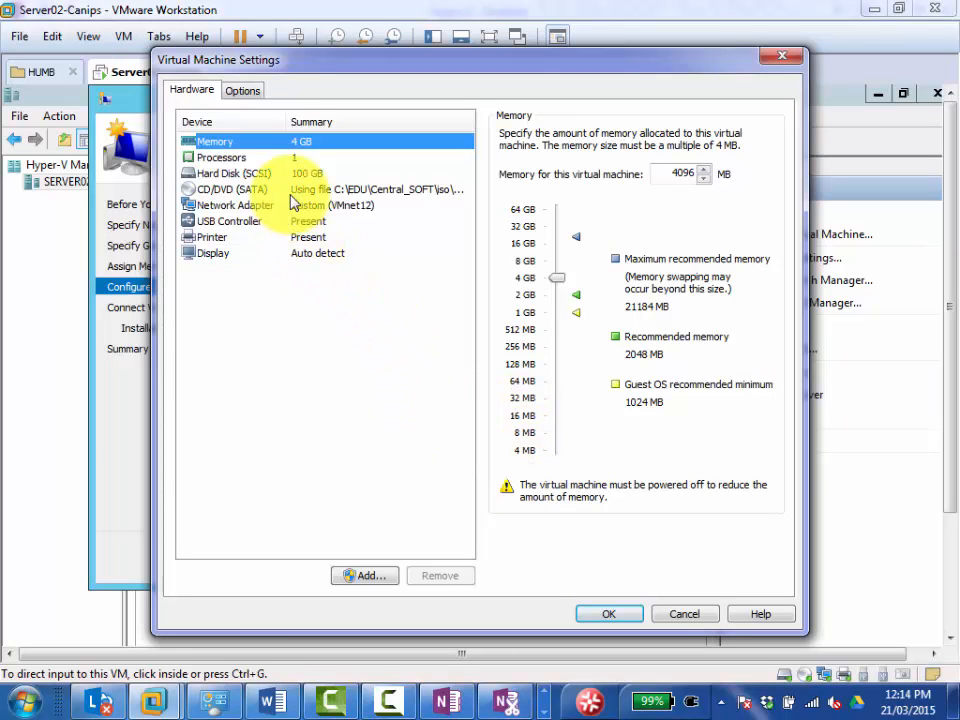
pyautogui.click(265, 205)
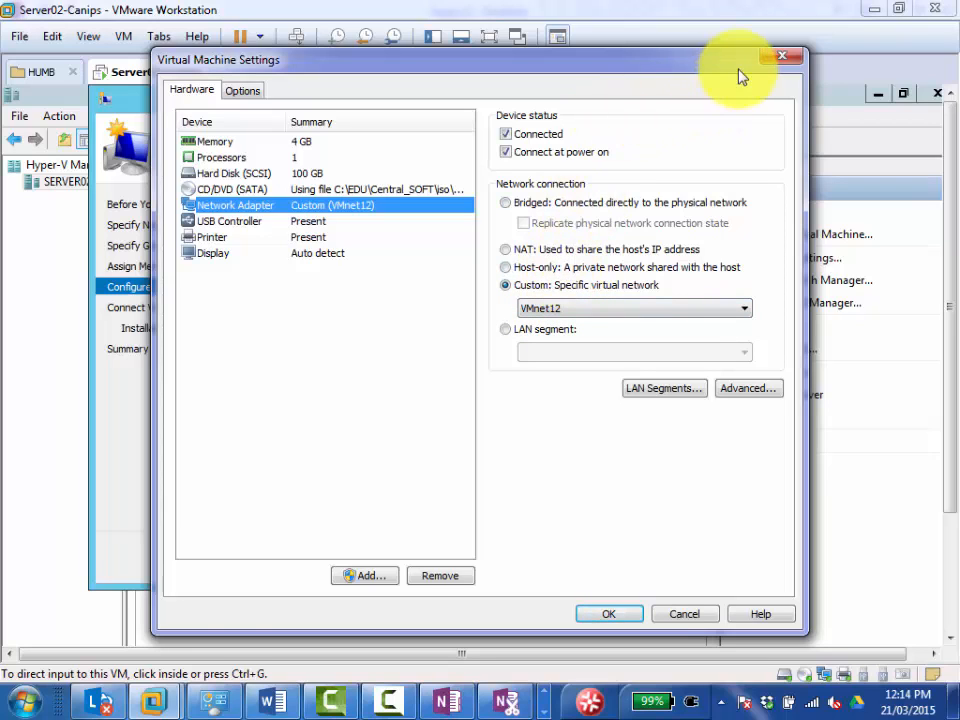
pyautogui.click(780, 60)
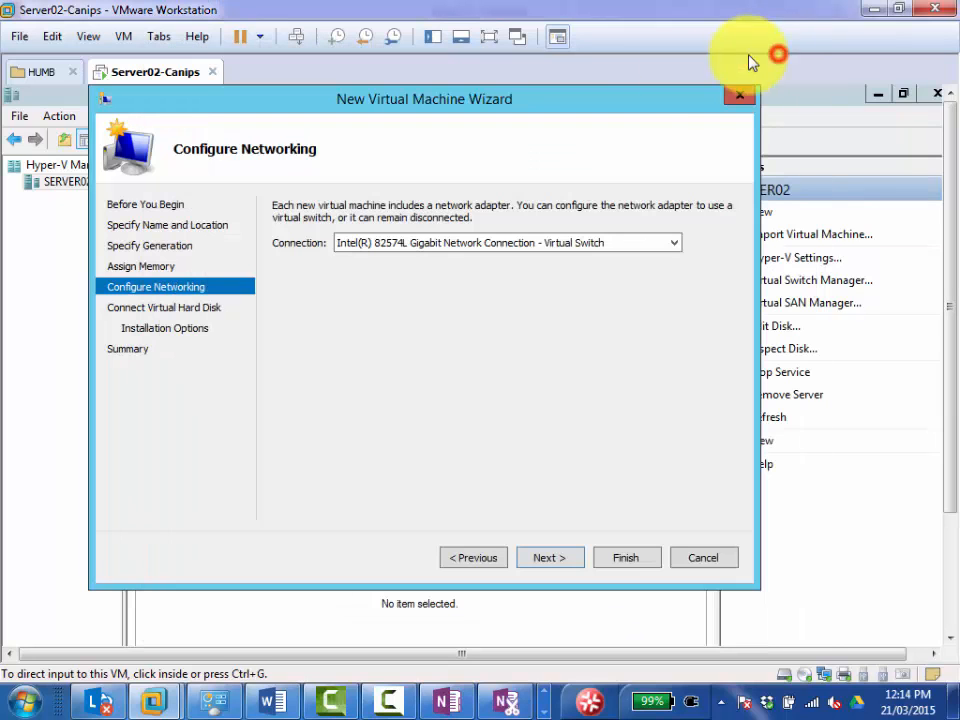
pyautogui.click(514, 430)
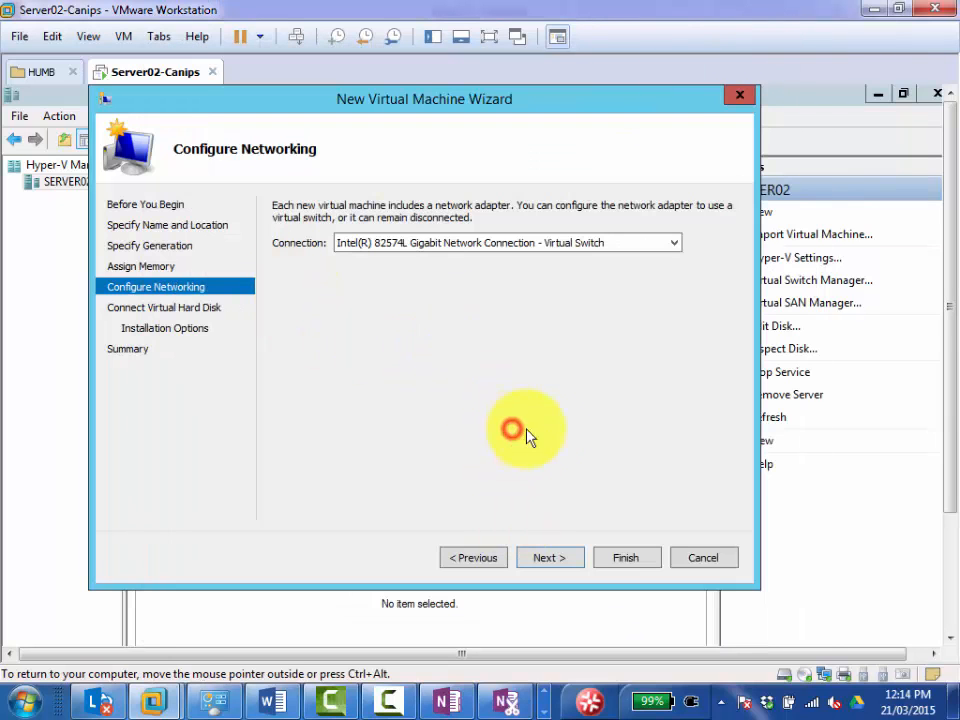
# Continue to the virtual hard disk page, preview the existing-disk option, and select creating a new disk named Client01.vhdx.
pyautogui.click(549, 561)
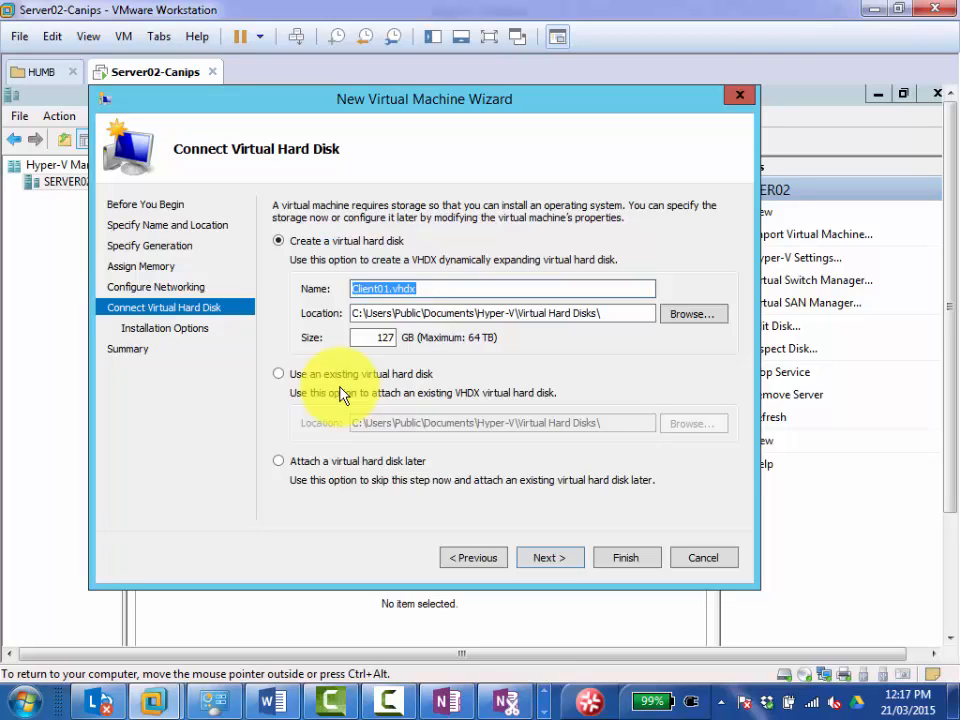
pyautogui.click(290, 376)
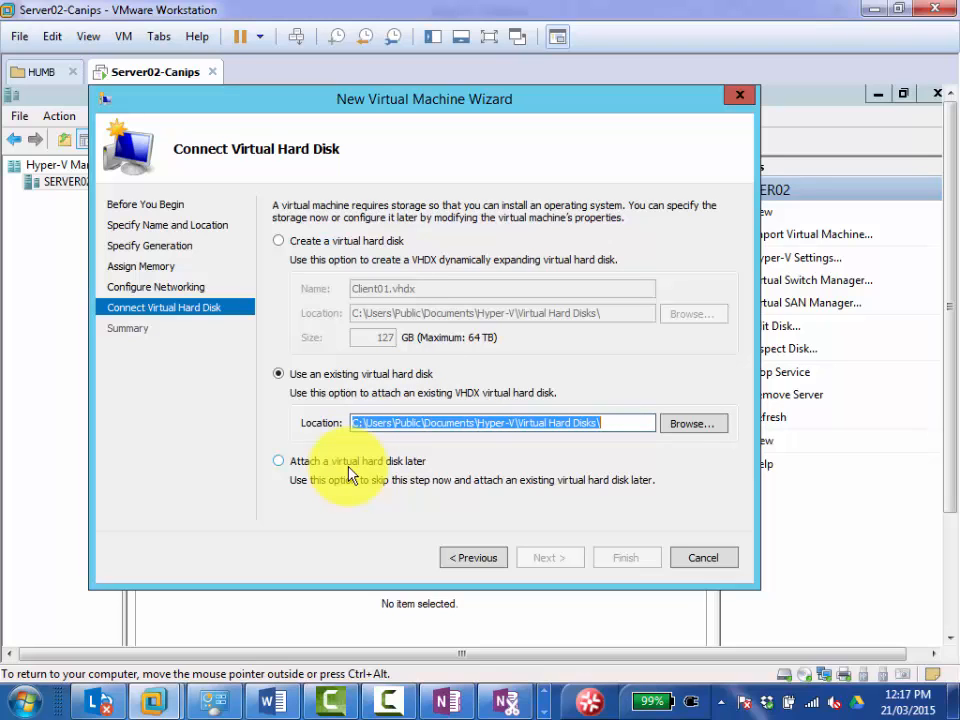
pyautogui.click(296, 244)
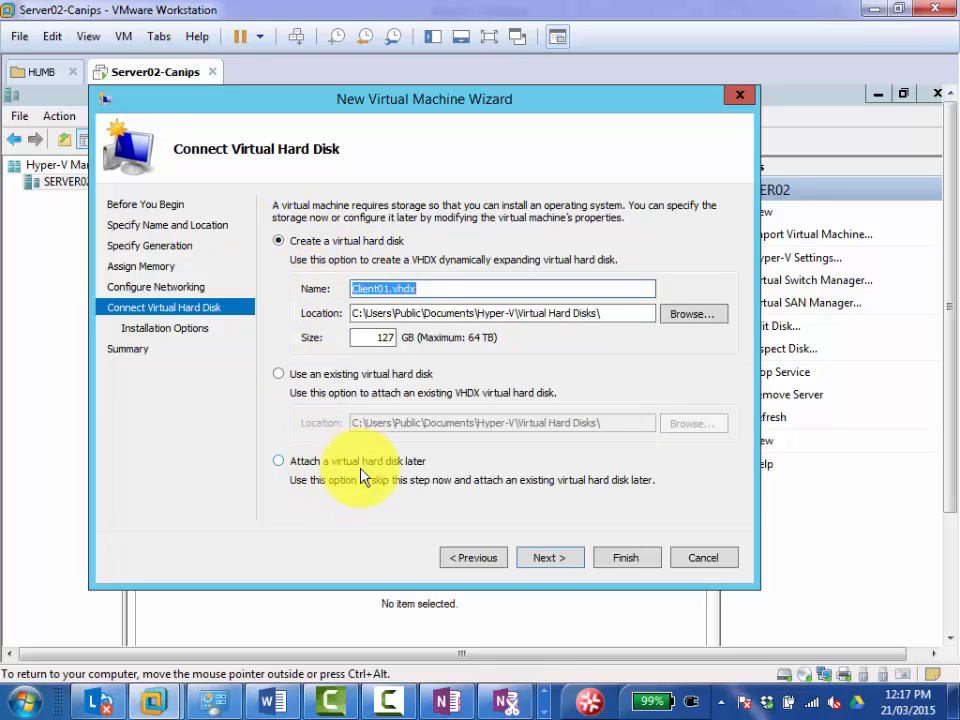
pyautogui.click(423, 288)
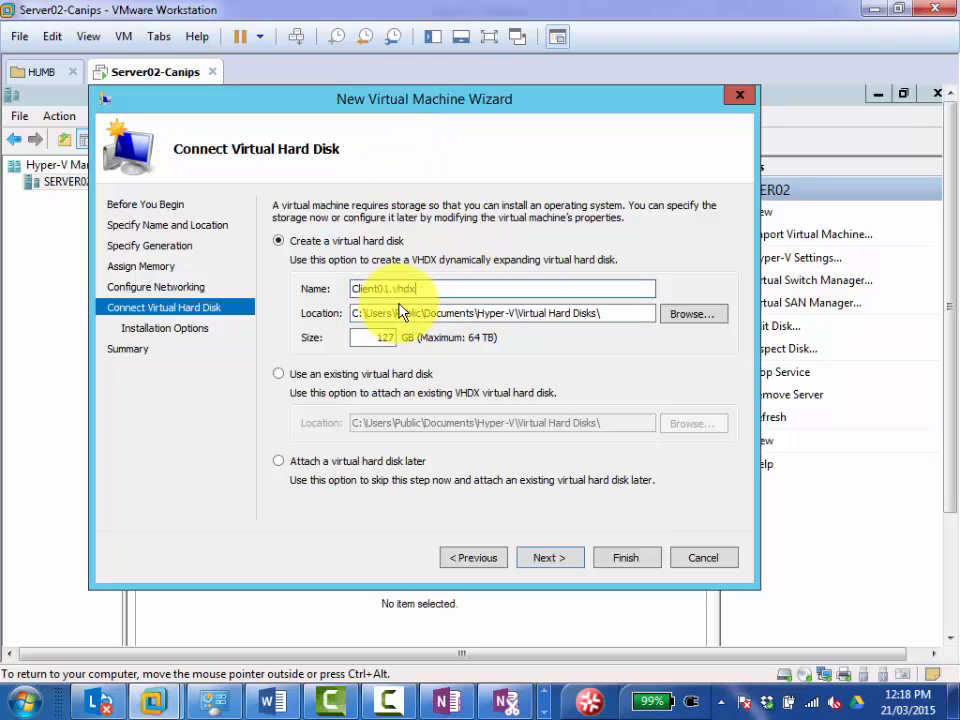
# Review the hardware settings of the Server02-Canips virtual machine and close them without changes.
pyautogui.rightClick(150, 76)
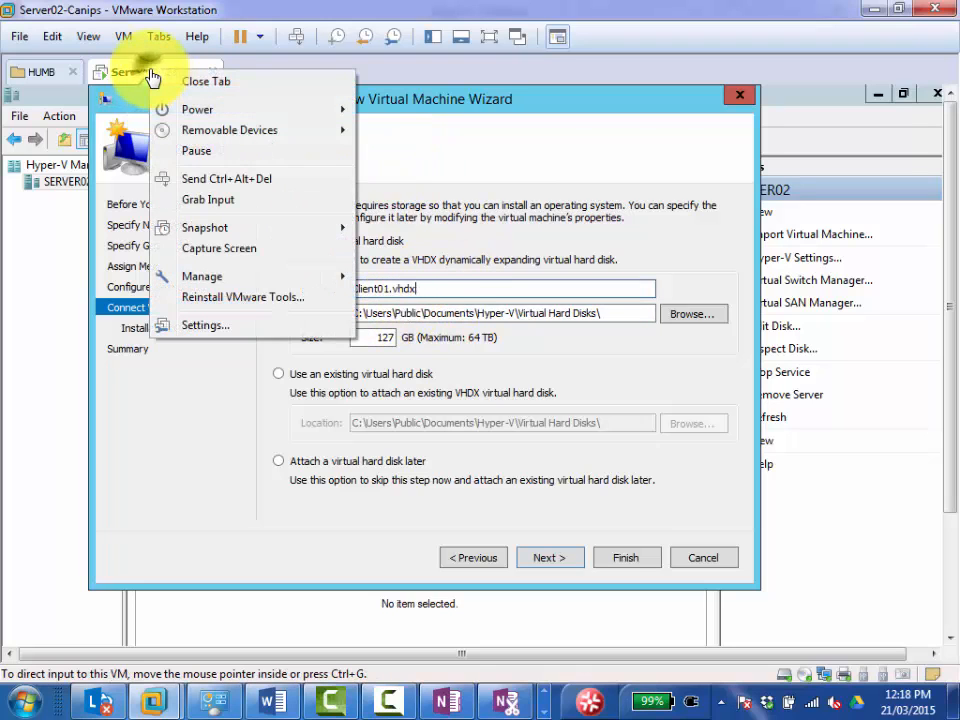
pyautogui.click(221, 326)
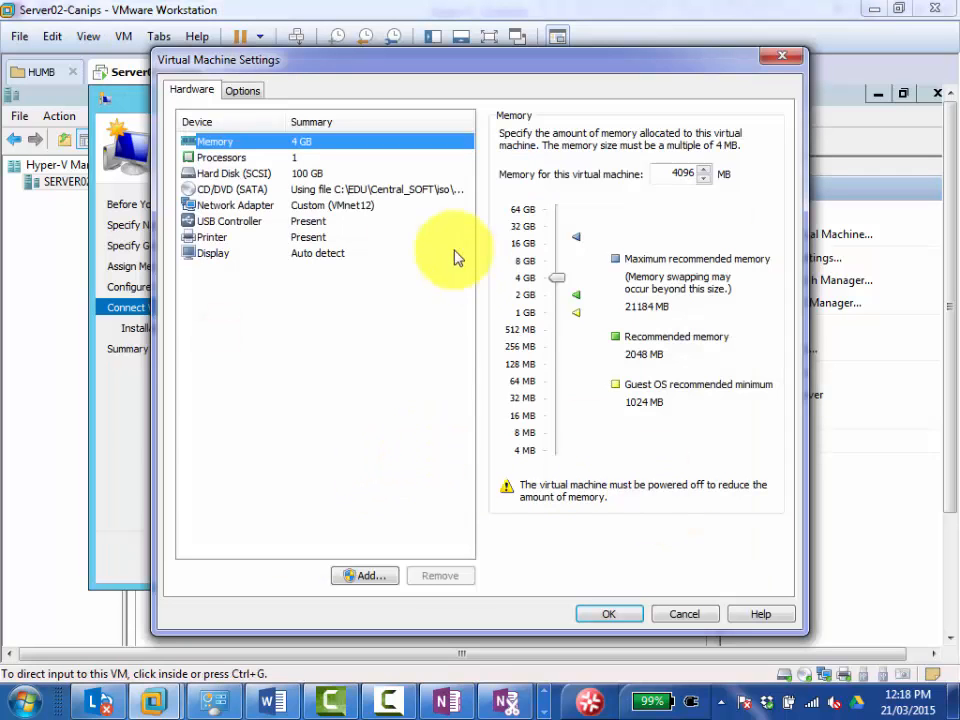
pyautogui.click(684, 614)
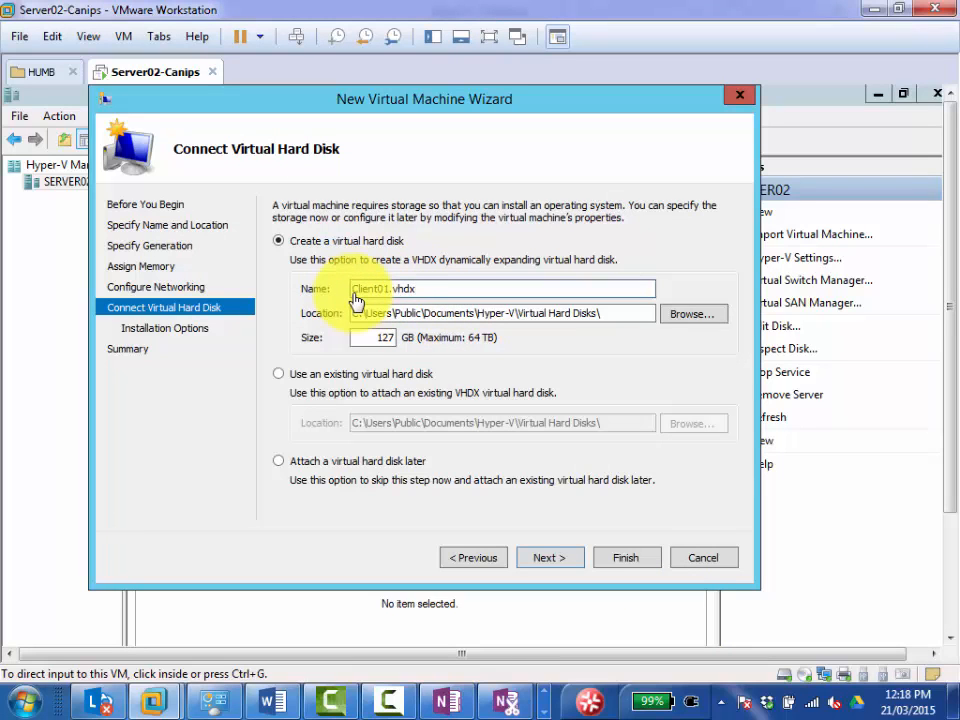
# Change the drive letter in the Client01.vhdx location to d and continue to the installation options.
pyautogui.click(262, 540)
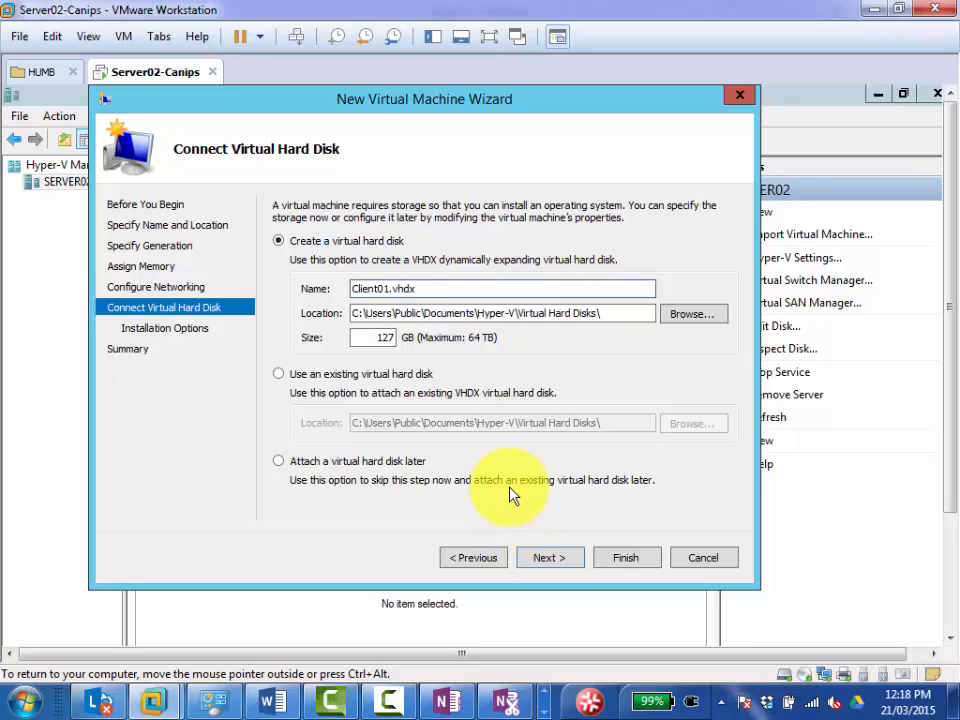
pyautogui.click(550, 558)
pyautogui.click(551, 566)
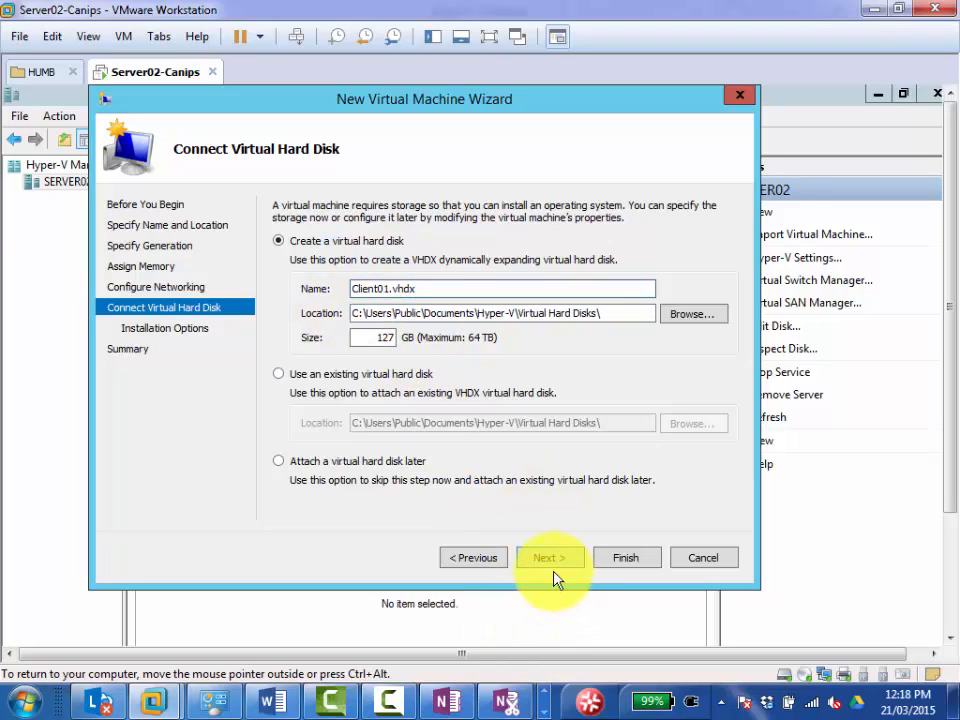
pyautogui.click(358, 312)
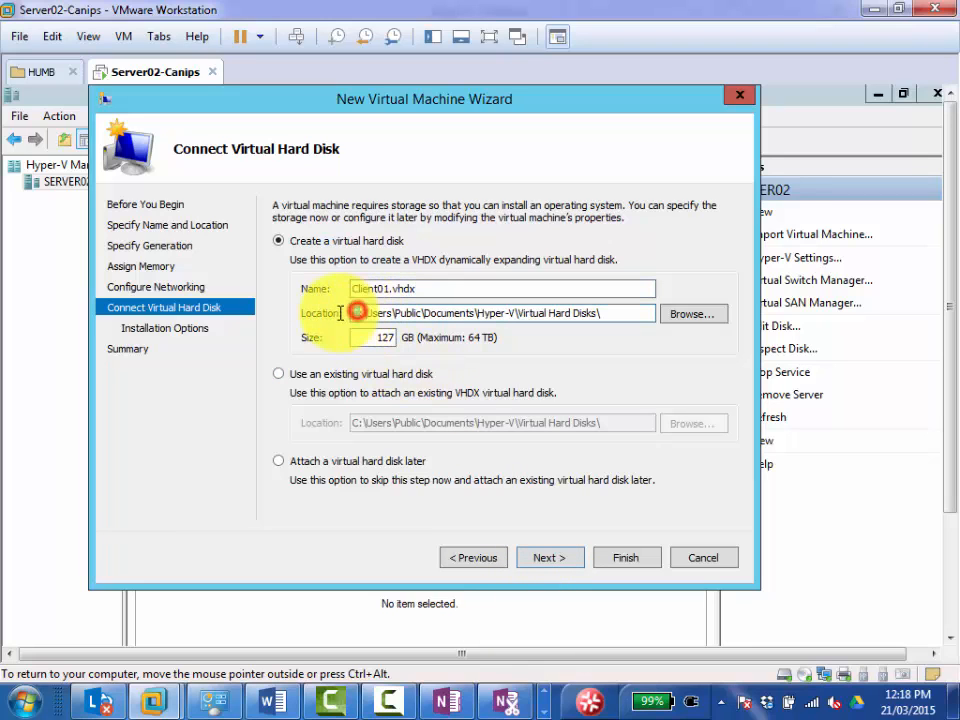
pyautogui.press('BackSpace')
pyautogui.write('d')
pyautogui.click(557, 566)
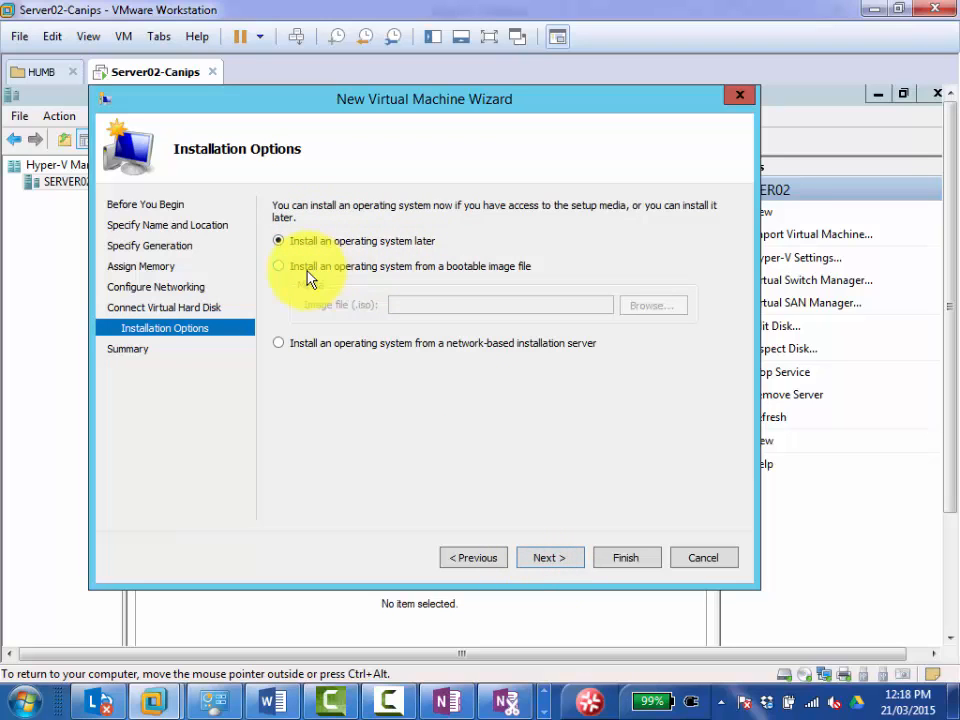
# Choose to install the operating system from a bootable image file and browse This PC, including DVD Drive (D:), for an ISO image.
pyautogui.click(349, 268)
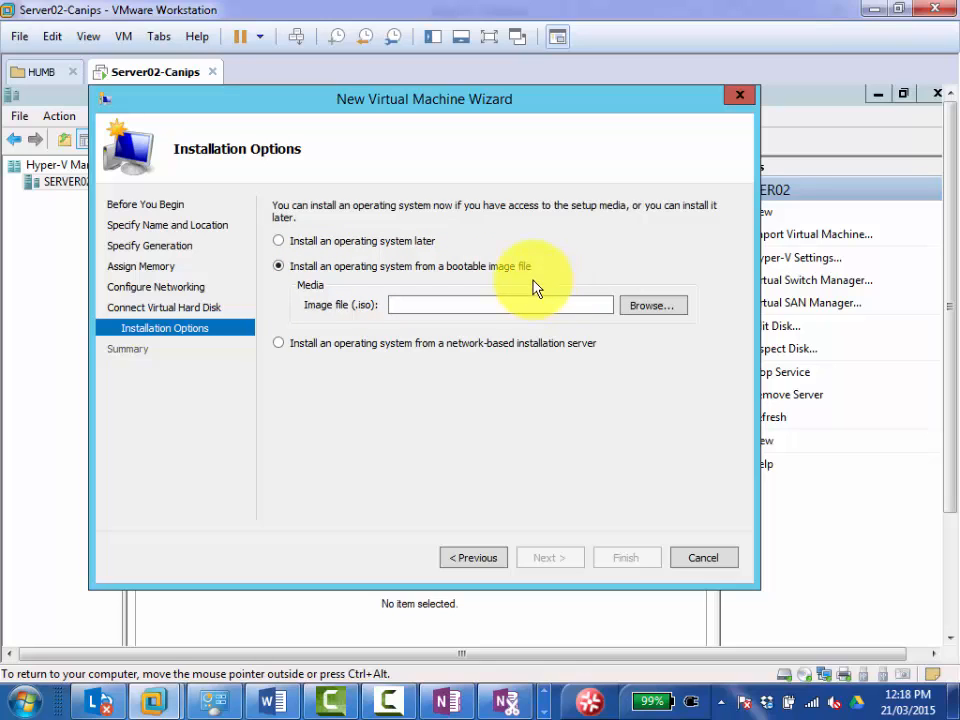
pyautogui.click(648, 311)
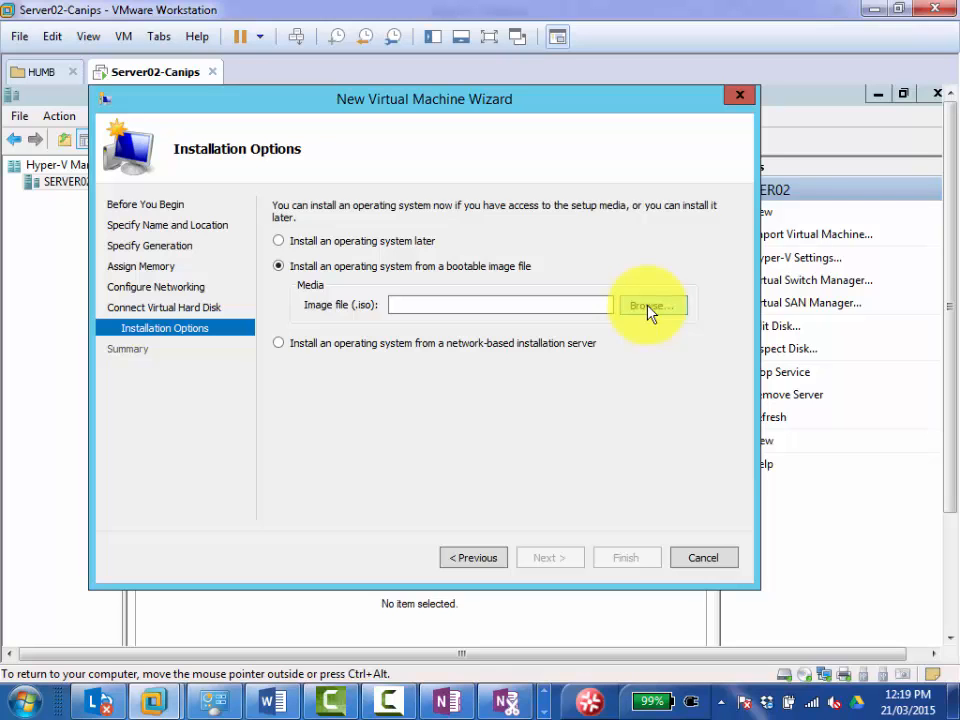
pyautogui.click(650, 306)
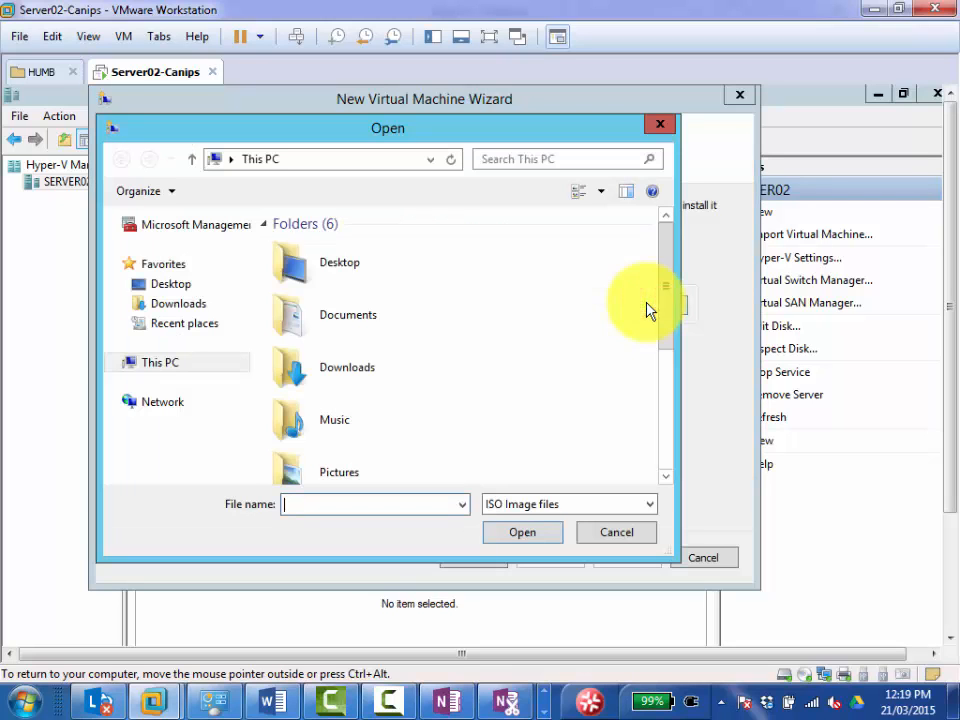
pyautogui.moveTo(662, 296); pyautogui.dragTo(660, 446)
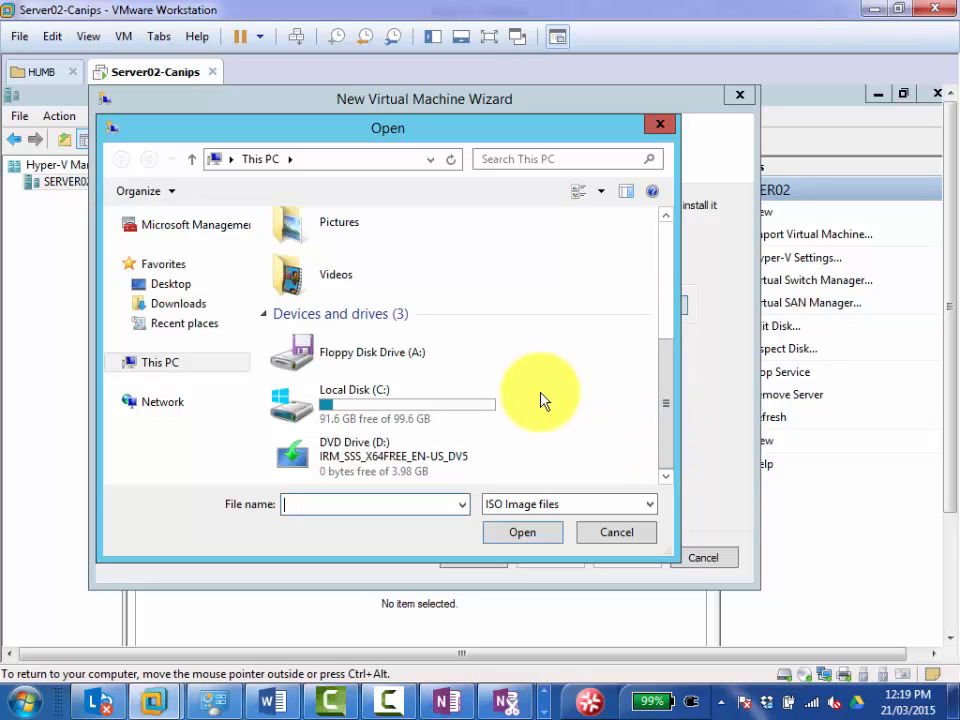
pyautogui.moveTo(447, 124); pyautogui.dragTo(498, 140)
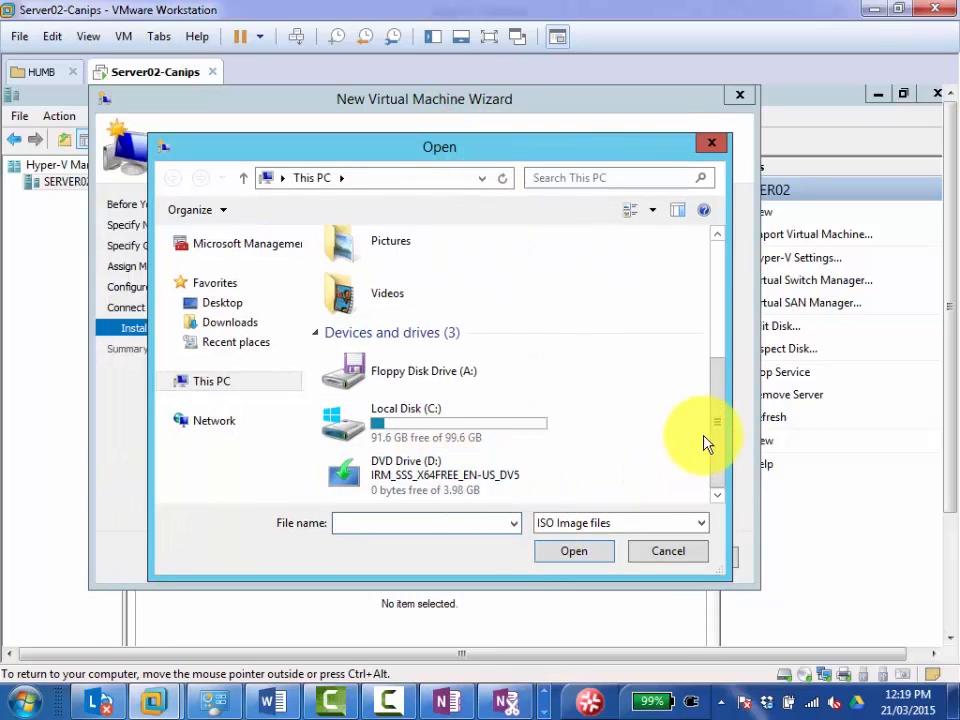
pyautogui.moveTo(714, 431); pyautogui.dragTo(717, 466)
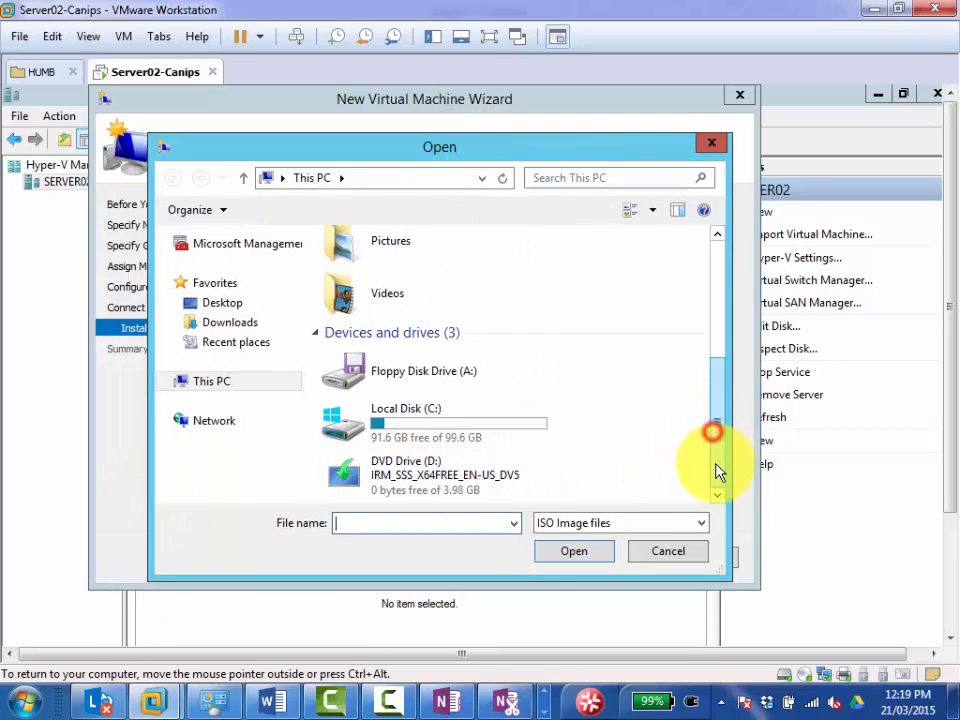
pyautogui.doubleClick(436, 484)
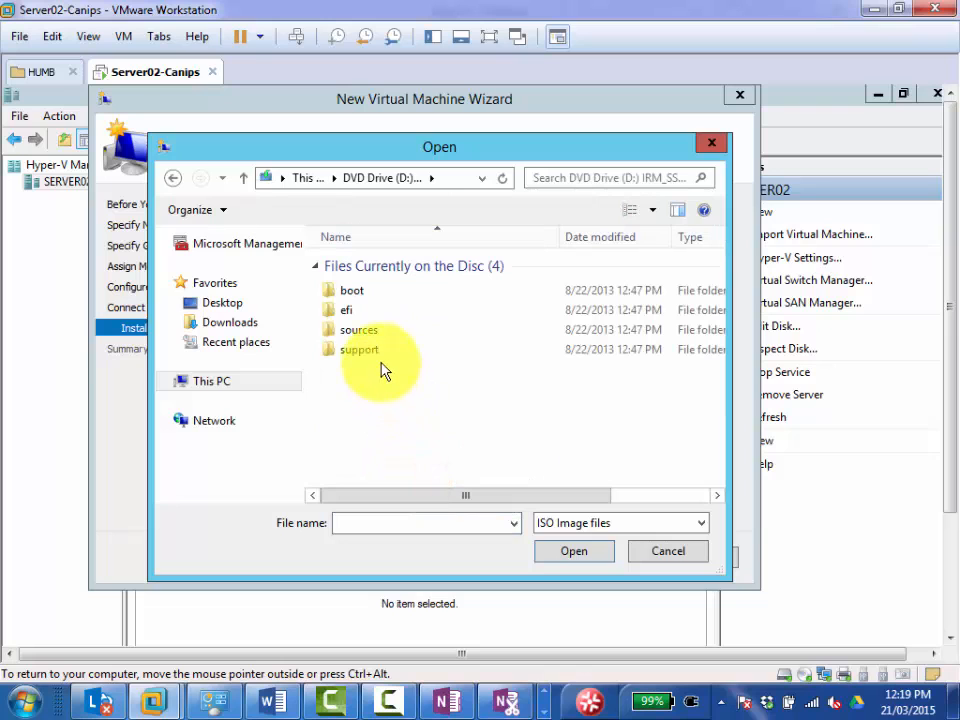
pyautogui.click(650, 552)
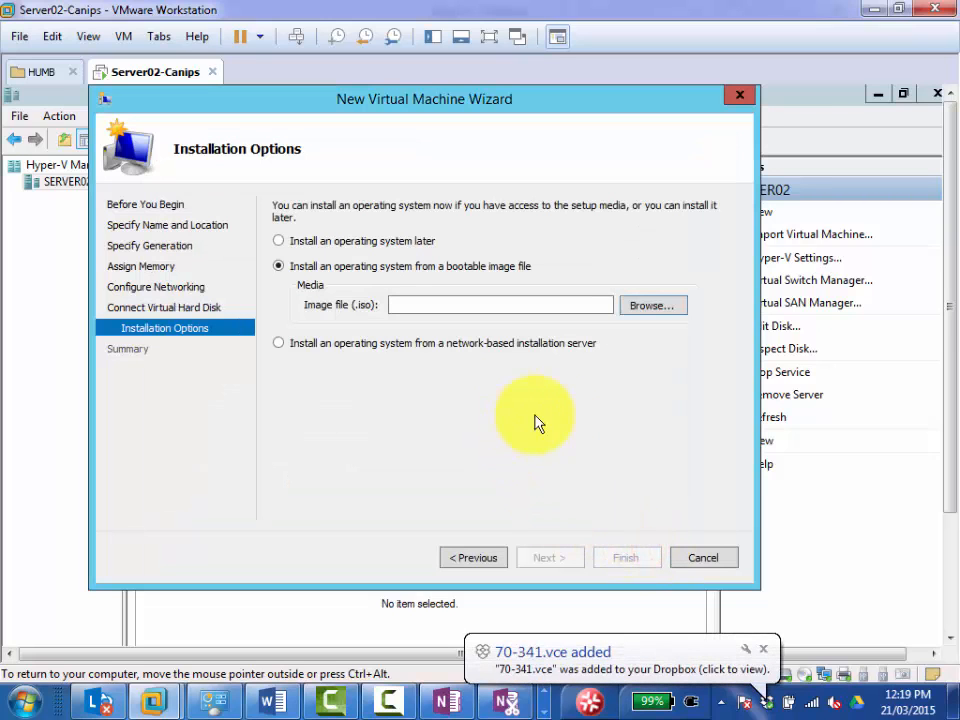
pyautogui.click(655, 307)
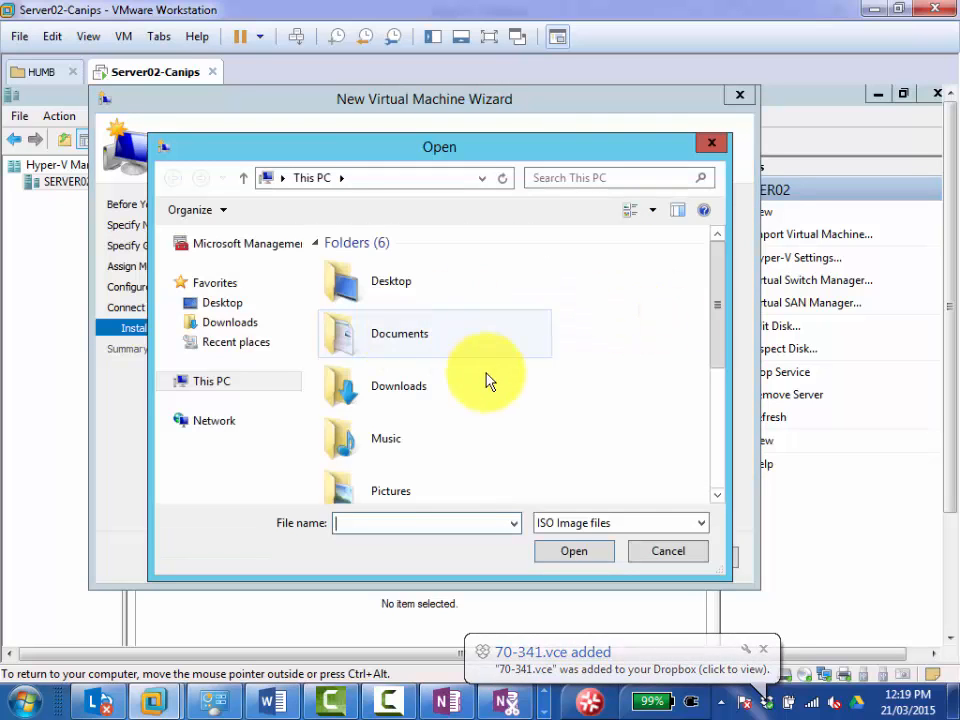
pyautogui.moveTo(718, 285); pyautogui.dragTo(735, 435)
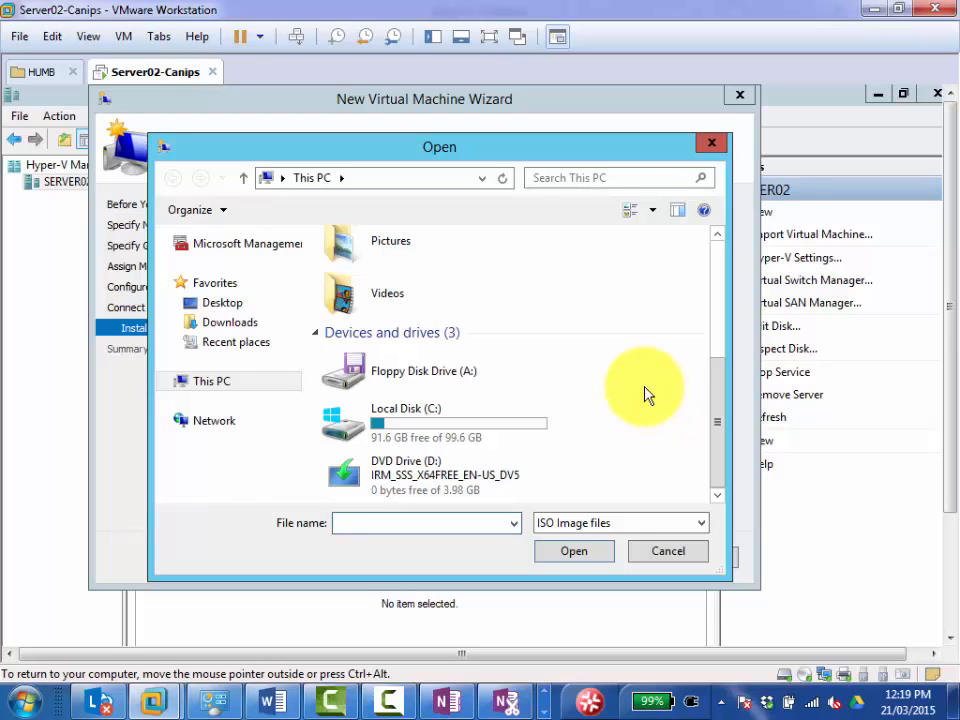
# View the general options in the Server02-Canips virtual machine settings and close them without changes.
pyautogui.rightClick(148, 76)
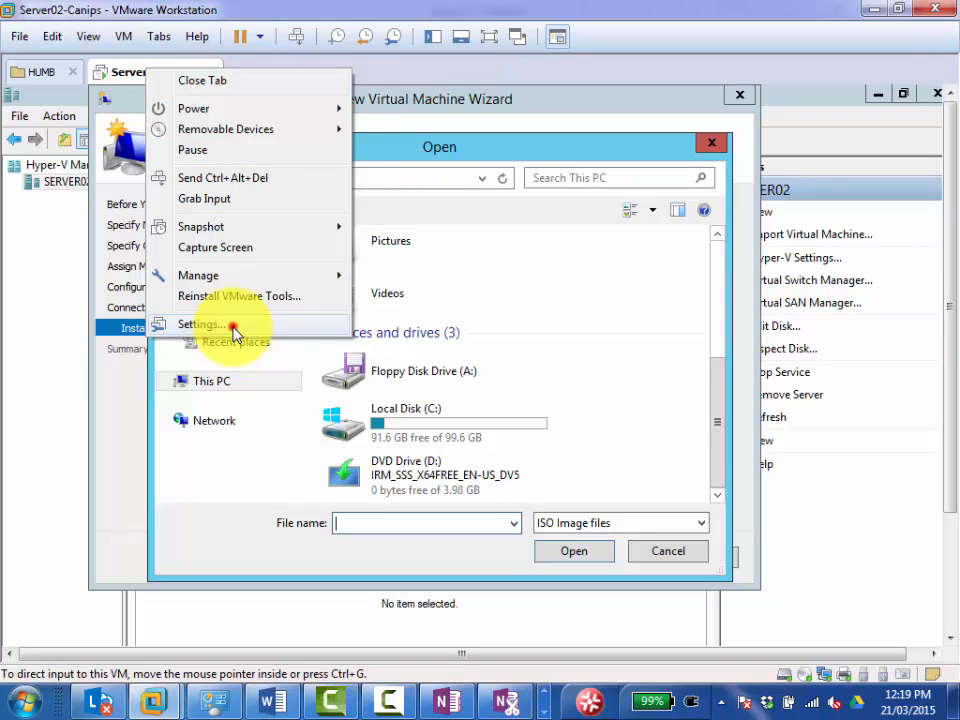
pyautogui.click(232, 326)
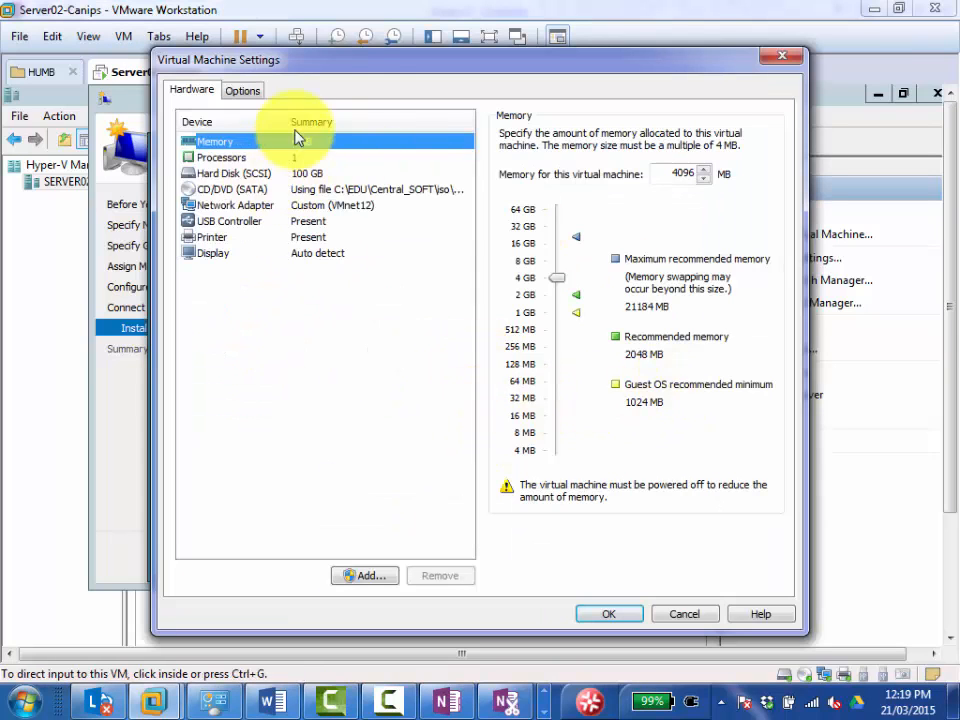
pyautogui.click(242, 90)
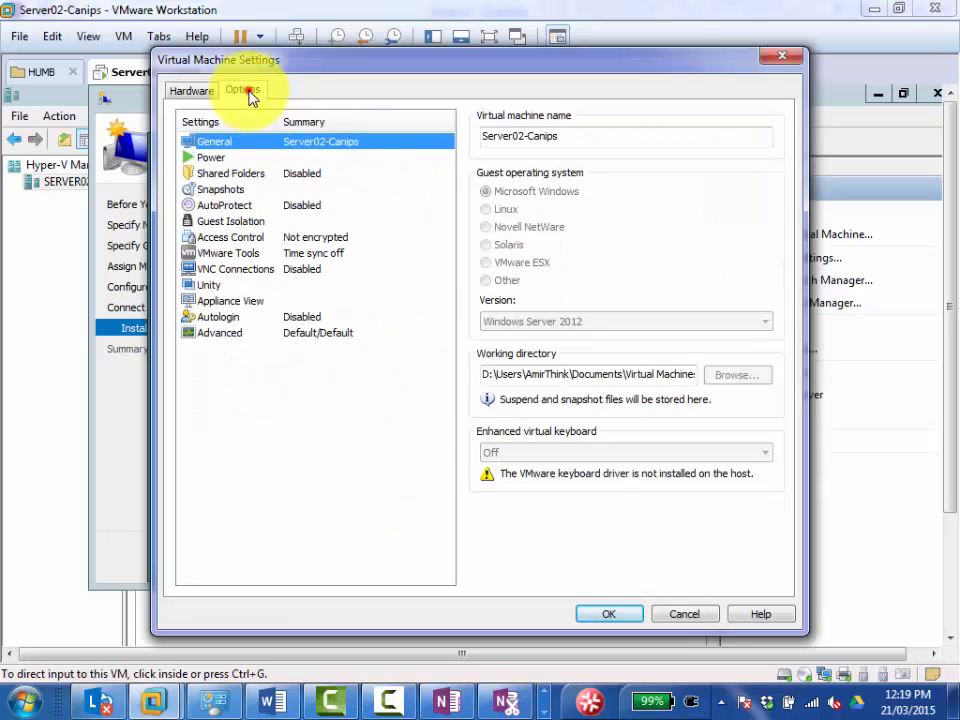
pyautogui.click(674, 616)
# Set folder sharing for the Server02-Canips virtual machine to Always enabled, keeping shared folders mapped as a network drive in Windows guests.
pyautogui.rightClick(156, 72)
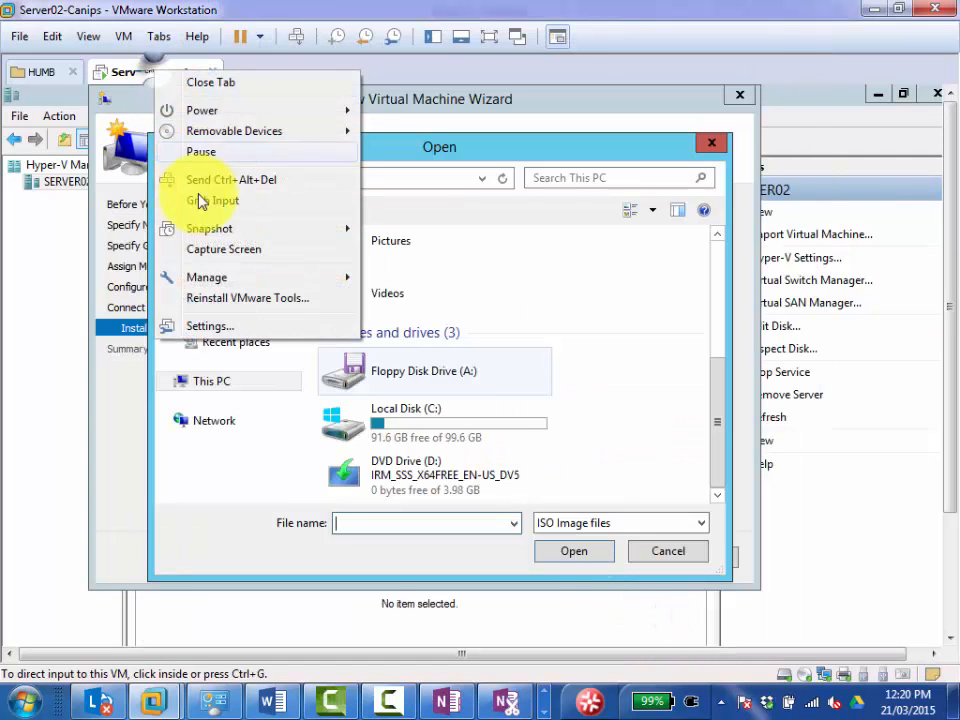
pyautogui.click(232, 326)
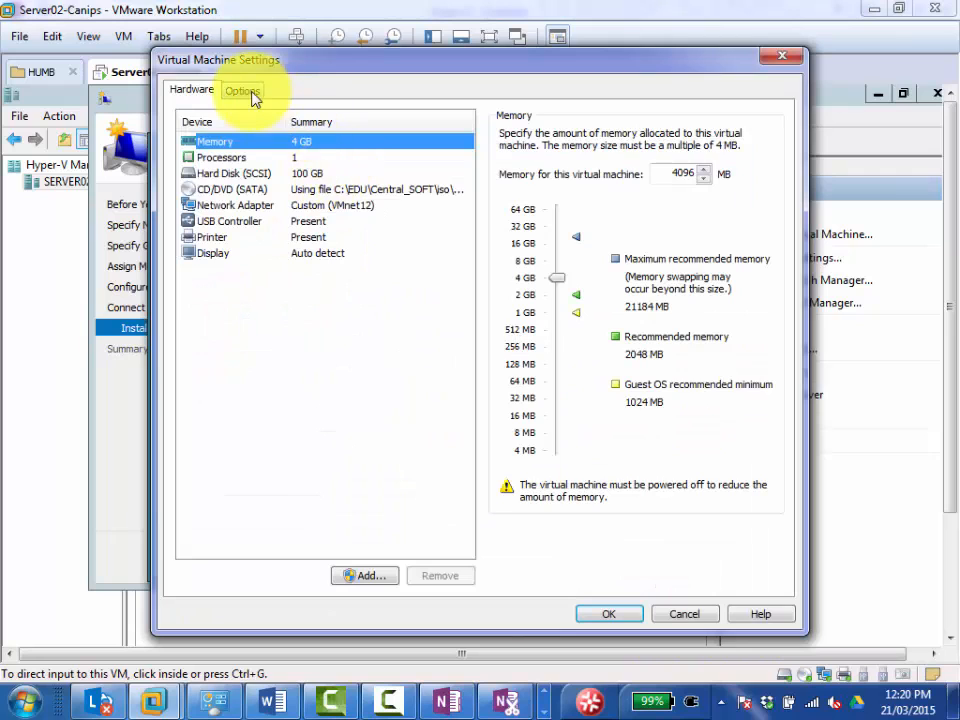
pyautogui.click(245, 91)
pyautogui.click(214, 174)
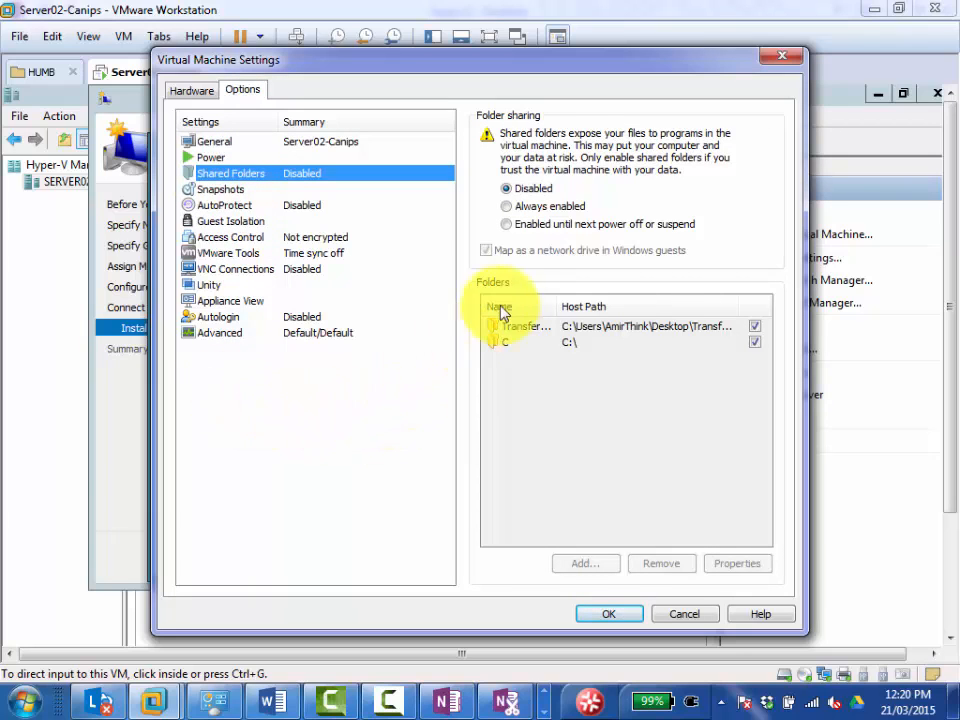
pyautogui.click(506, 206)
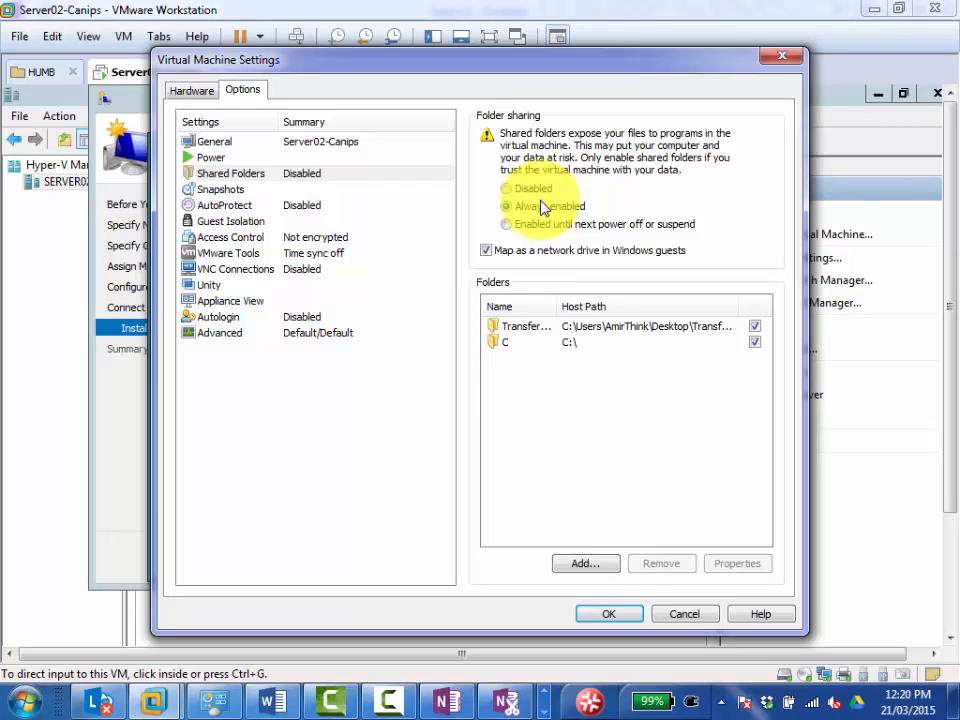
pyautogui.click(254, 177)
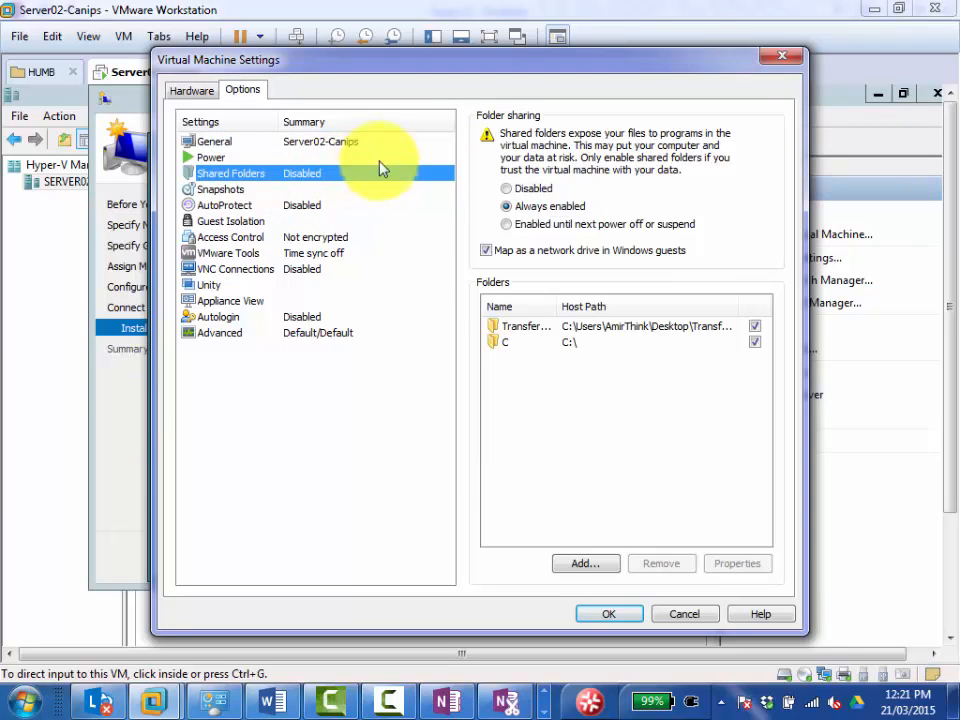
pyautogui.click(489, 250)
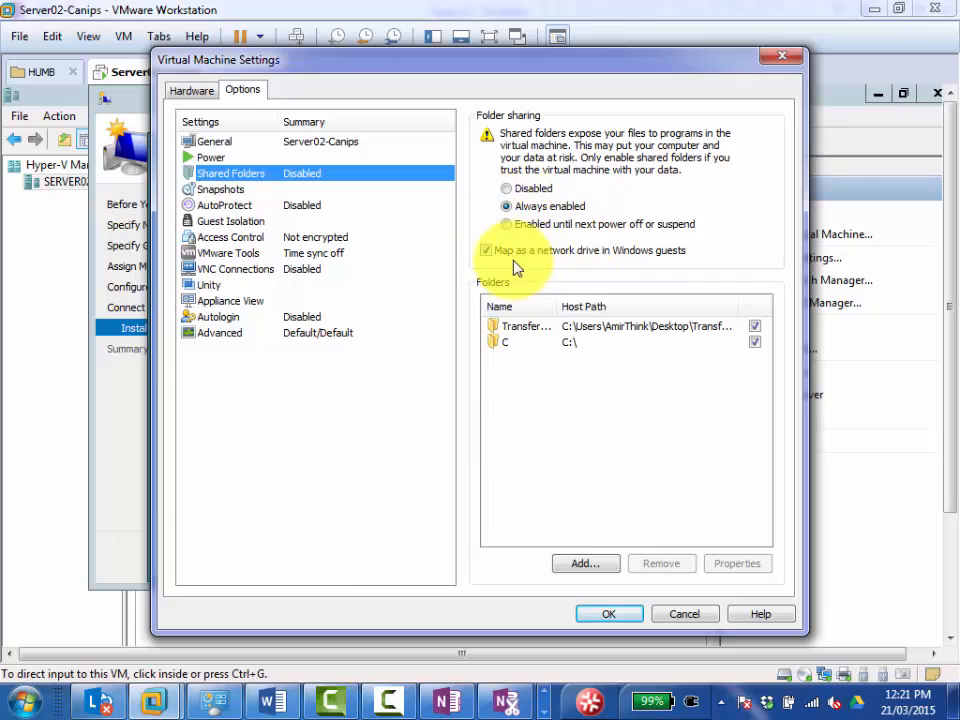
# Start adding a shared folder to the Server02-Canips virtual machine and choose C:\EDU\Central_SOFT\iso as its host path.
pyautogui.click(581, 566)
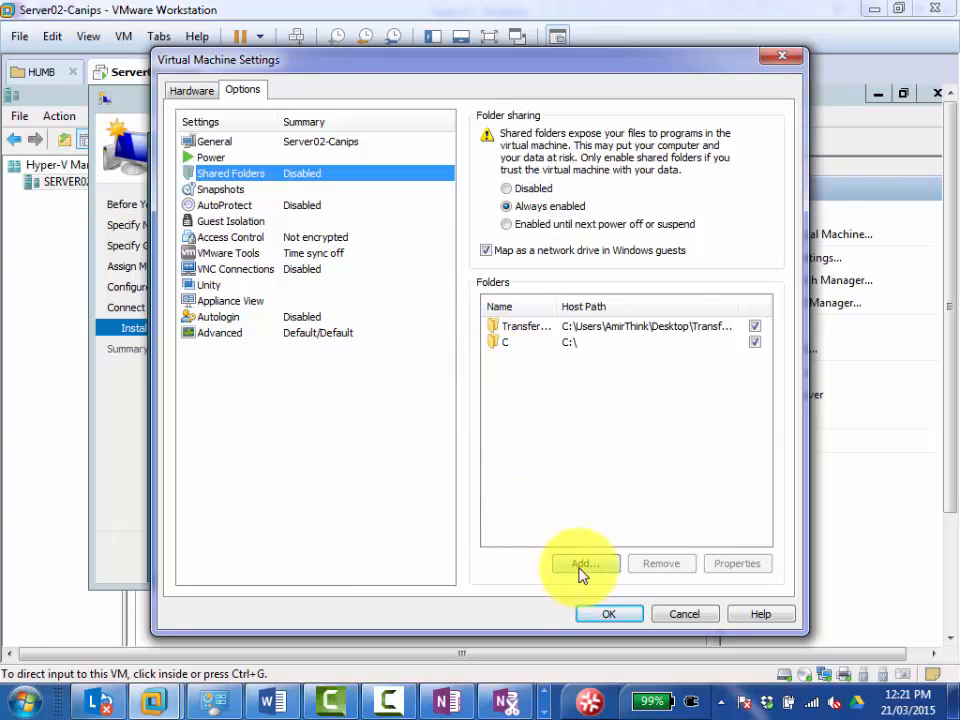
pyautogui.click(563, 503)
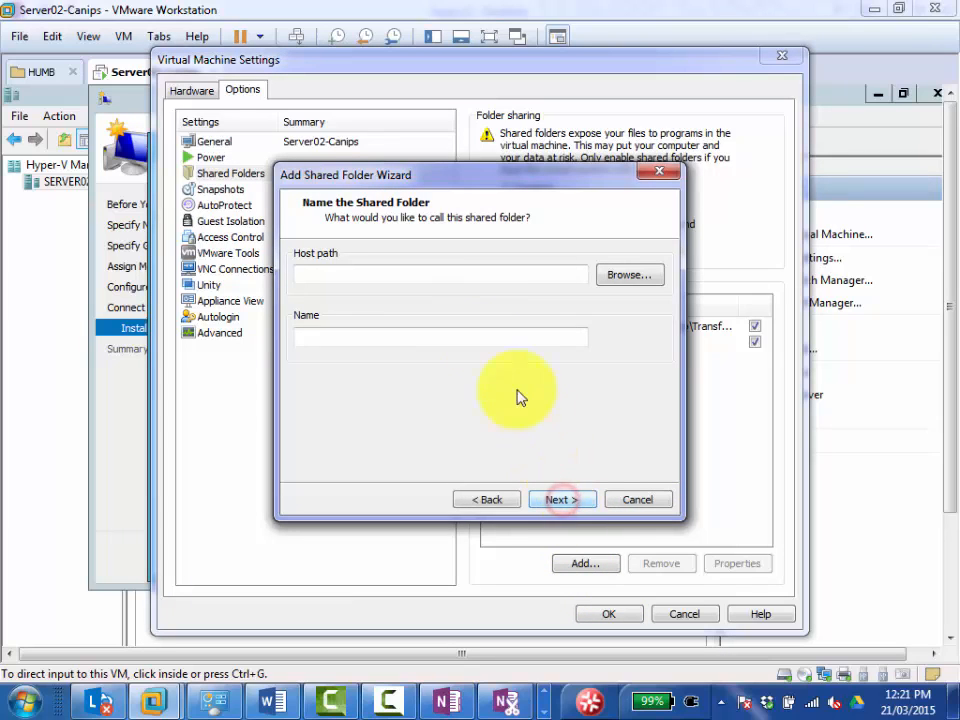
pyautogui.click(632, 275)
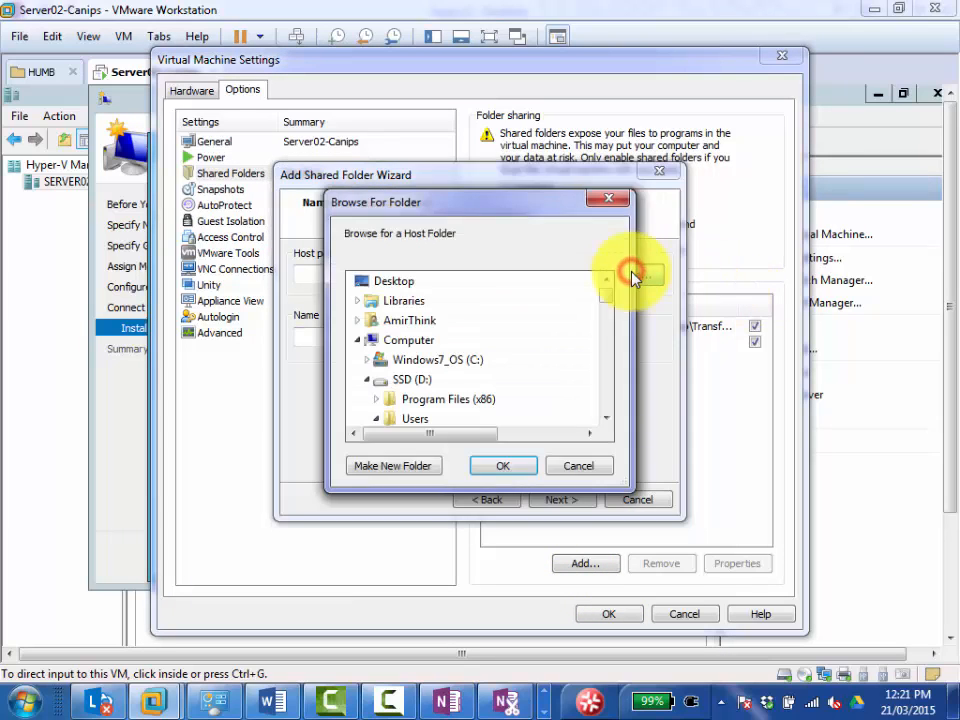
pyautogui.scroll(-2, 608, 313)
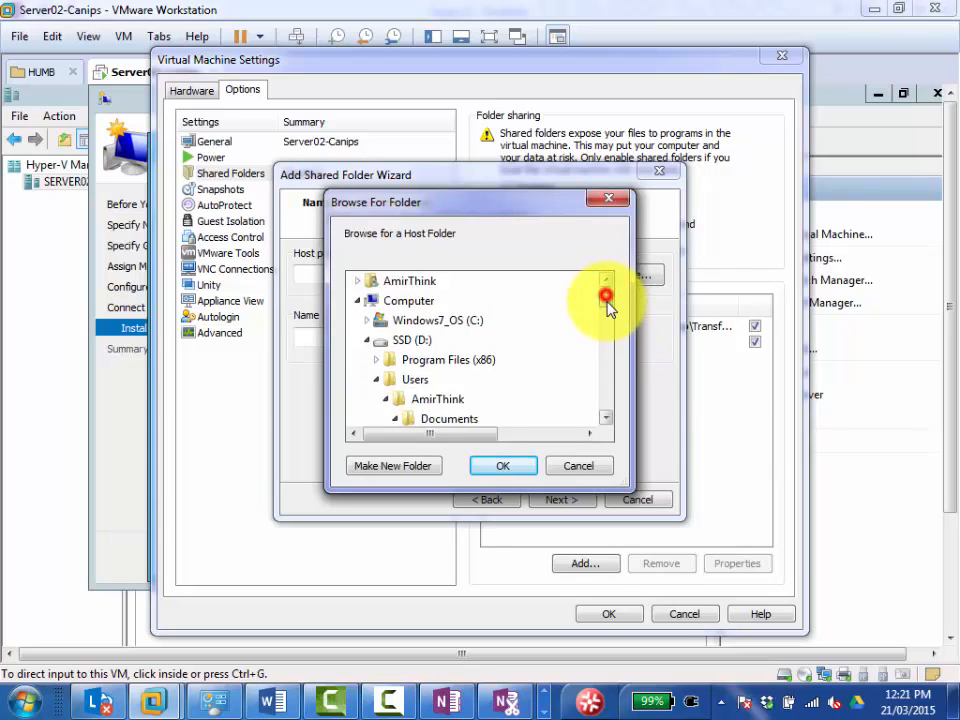
pyautogui.scroll(-1, 608, 316)
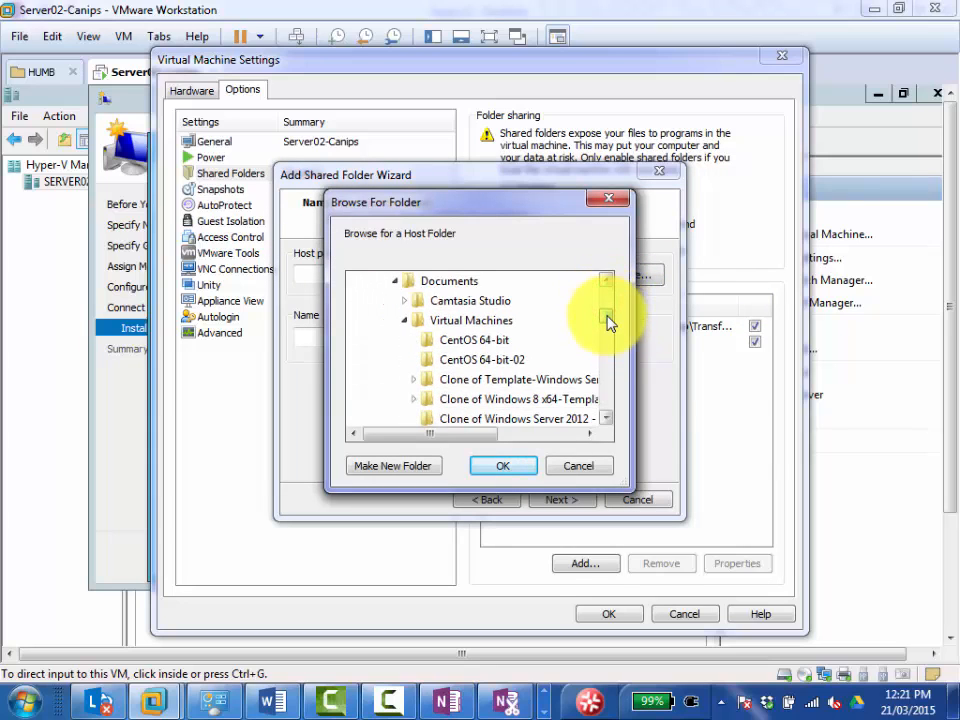
pyautogui.scroll(1, 608, 320)
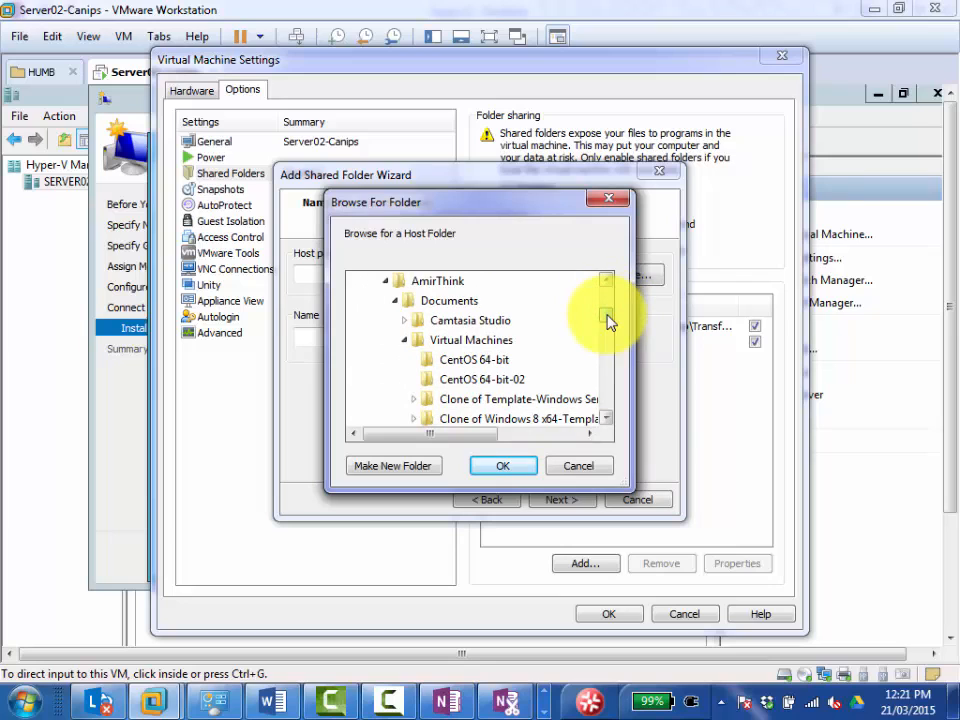
pyautogui.scroll(-1, 608, 318)
pyautogui.scroll(2, 610, 312)
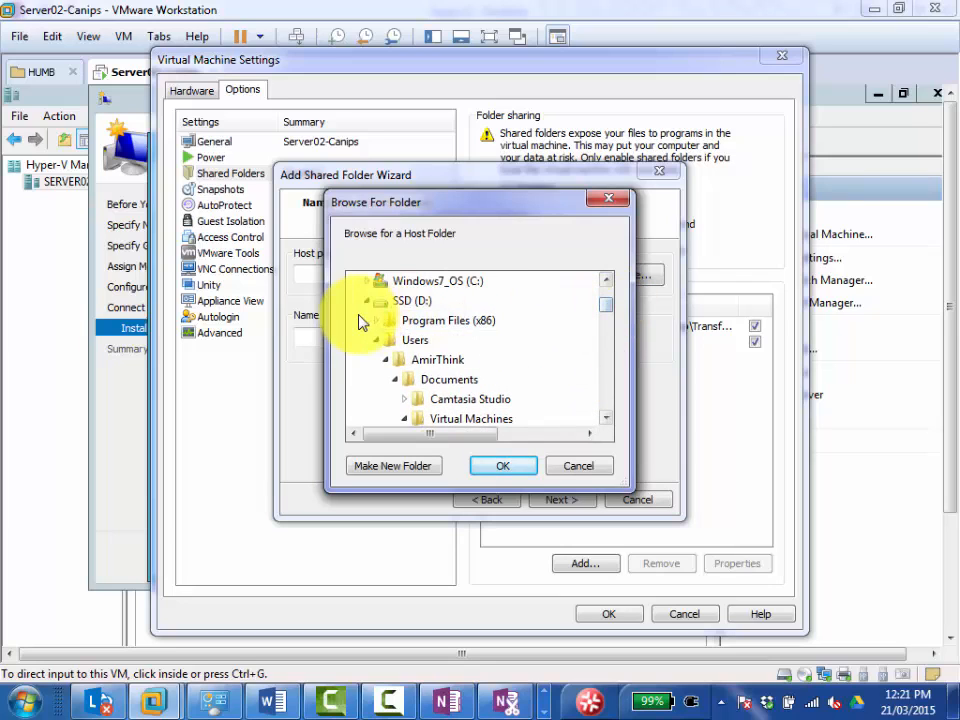
pyautogui.click(366, 281)
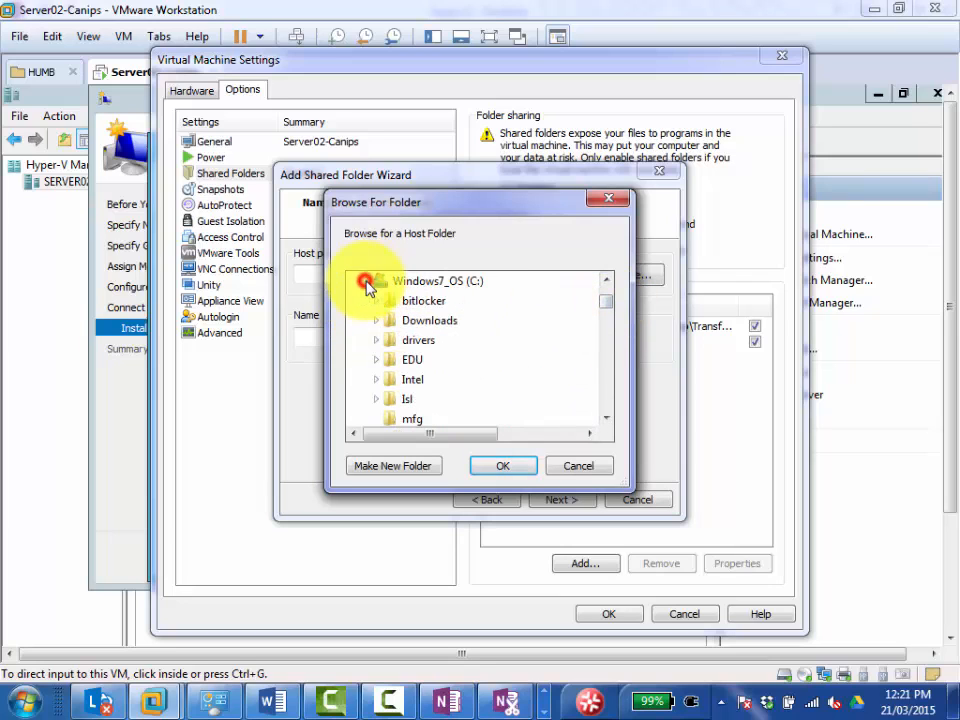
pyautogui.click(377, 362)
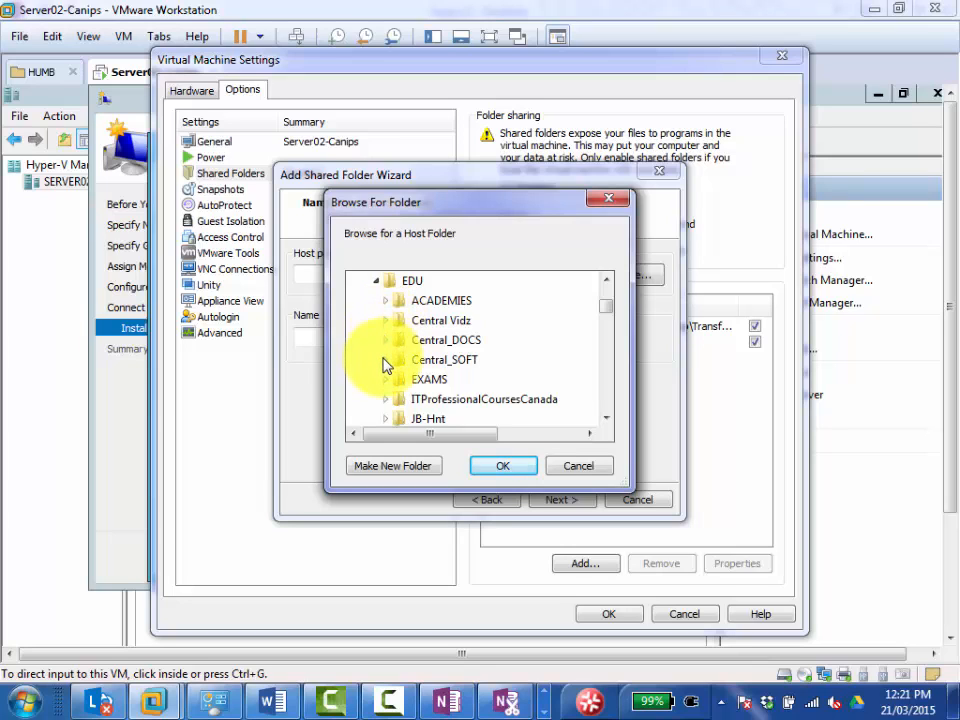
pyautogui.click(386, 360)
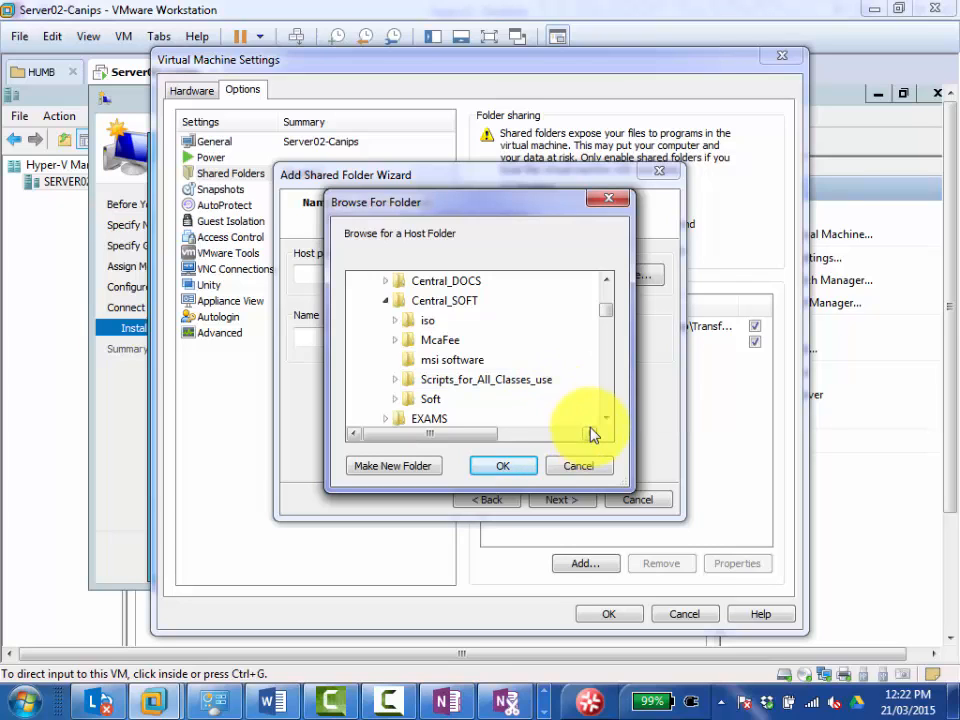
pyautogui.scroll(2, 430, 336)
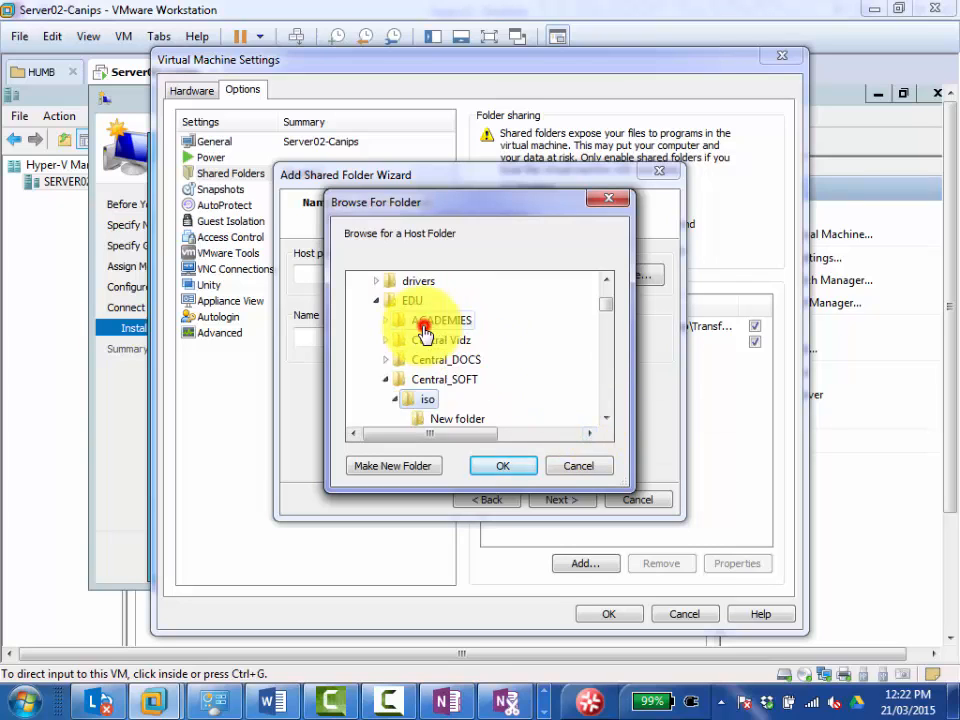
pyautogui.click(428, 402)
pyautogui.click(490, 470)
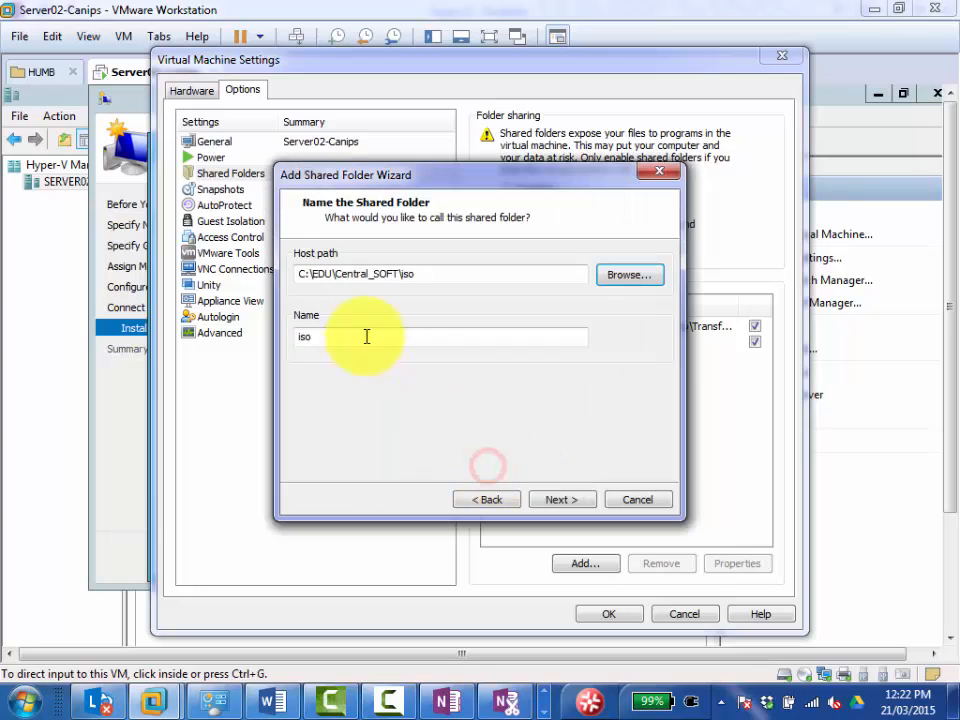
# Keep the shared folder name iso, leave the share enabled without read-only, and save the virtual machine settings.
pyautogui.click(557, 500)
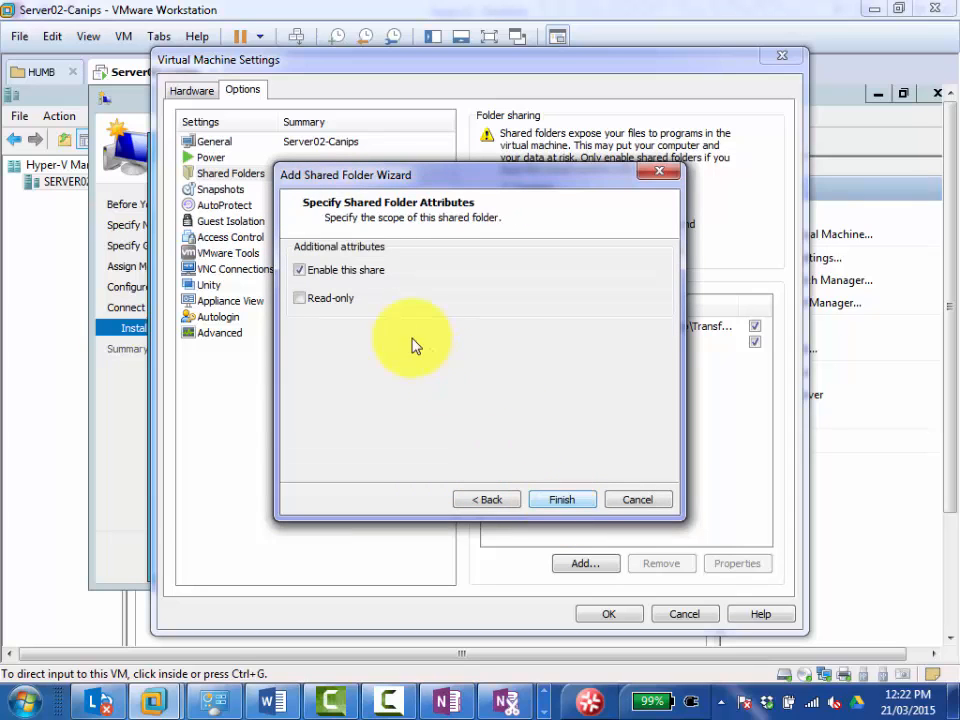
pyautogui.click(556, 503)
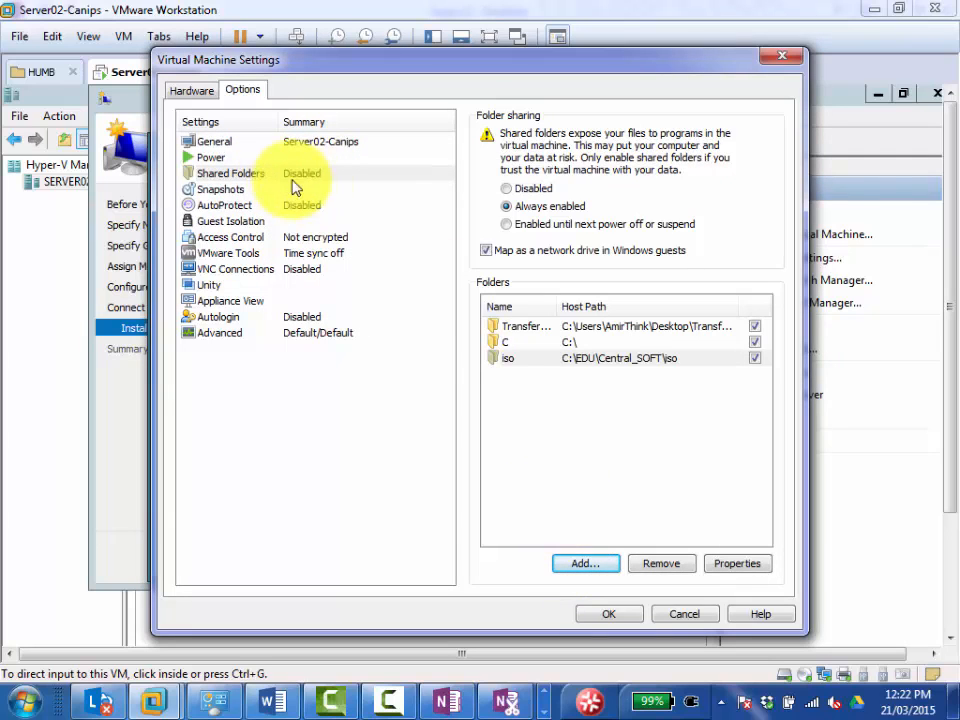
pyautogui.click(605, 614)
pyautogui.click(600, 617)
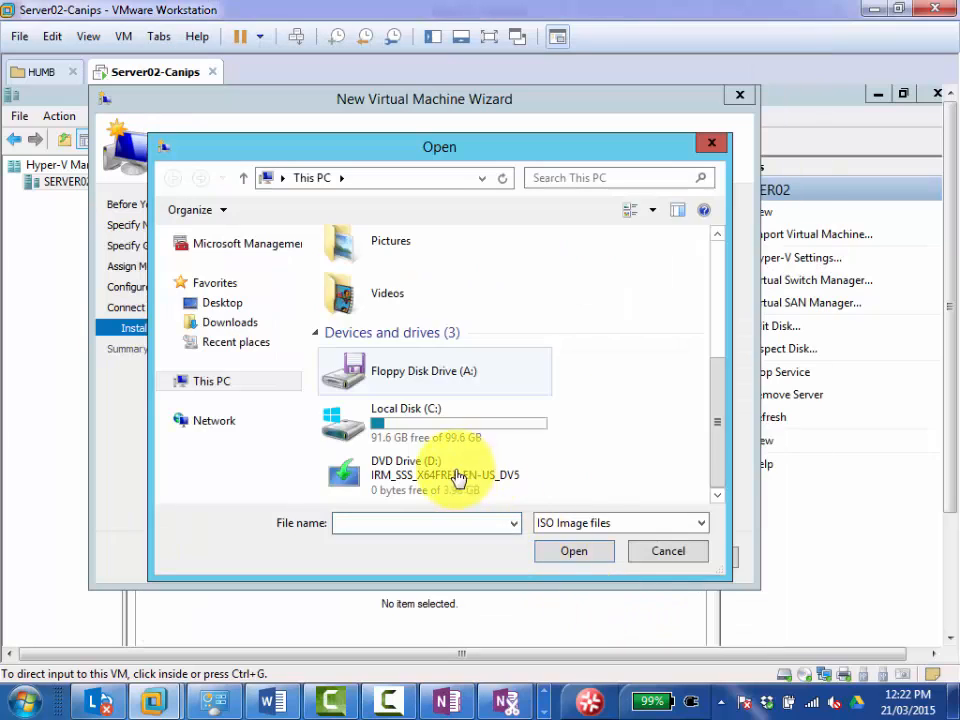
# Look for the Shared Folders (Z:) network location while browsing for the installation image, and restart the image file browsing.
pyautogui.click(720, 467)
pyautogui.click(716, 495)
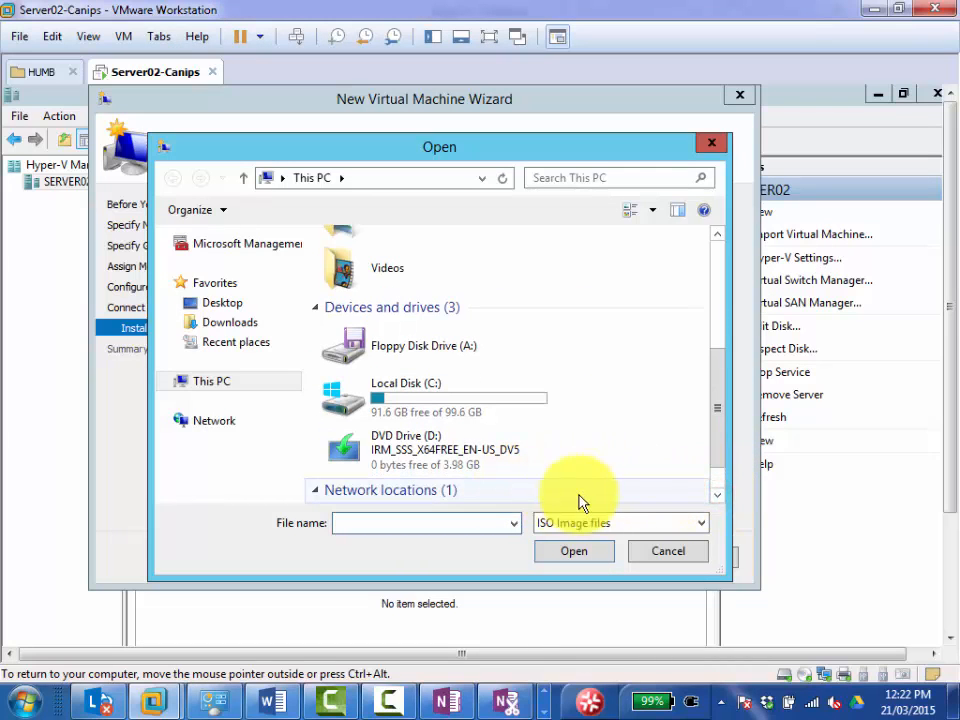
pyautogui.click(718, 486)
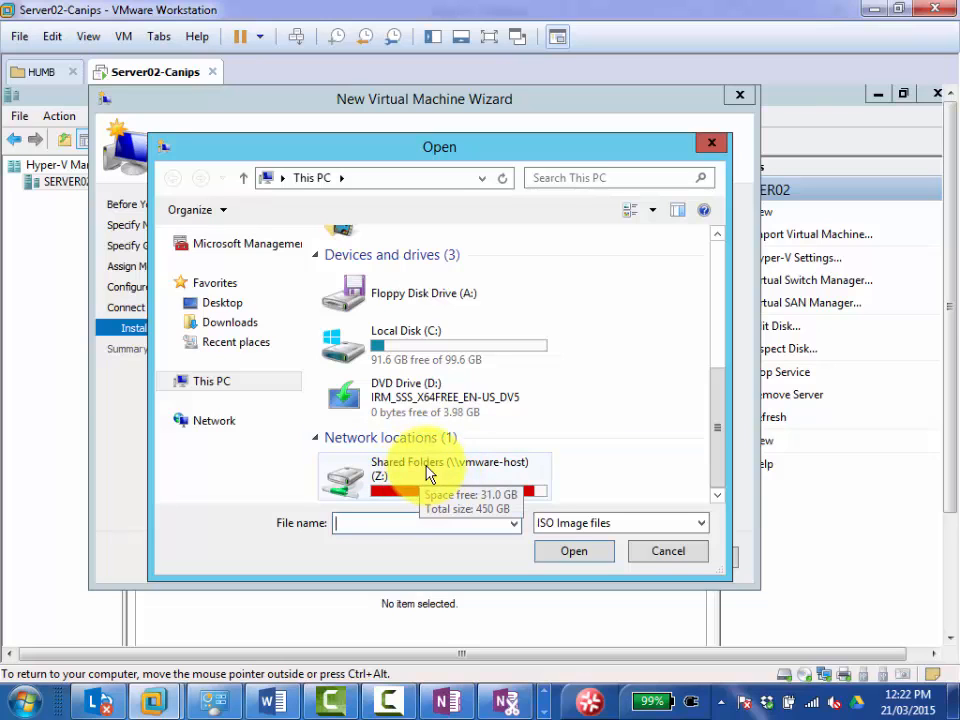
pyautogui.click(664, 553)
pyautogui.click(664, 307)
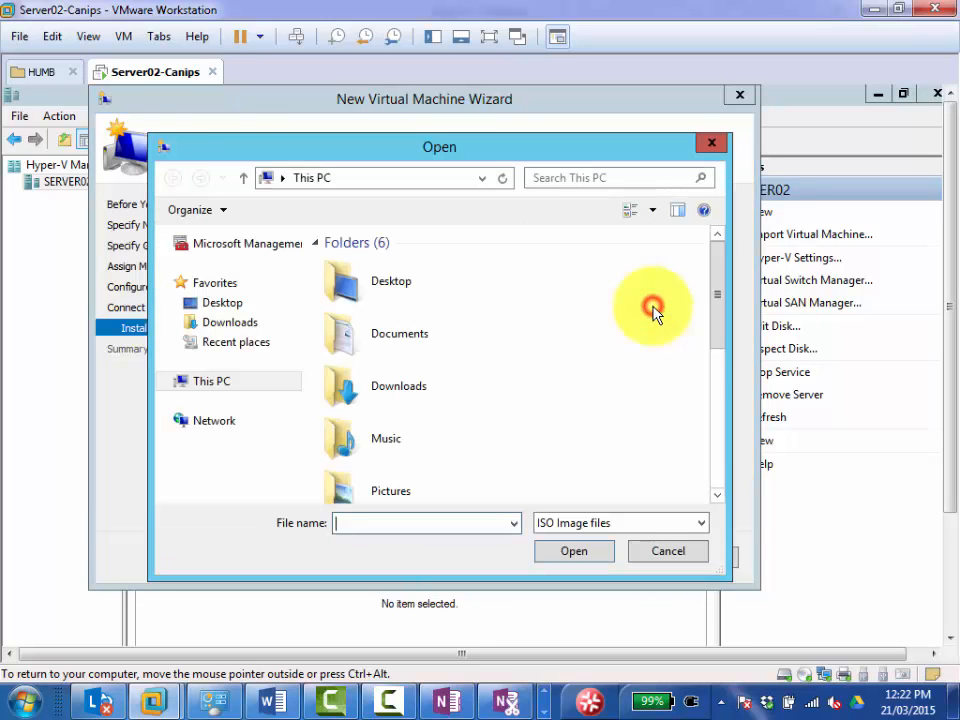
# Examine the ISO images in the iso folder on Shared Folders (Z:), widening the Name column, and leave without choosing one.
pyautogui.moveTo(721, 294); pyautogui.dragTo(720, 456)
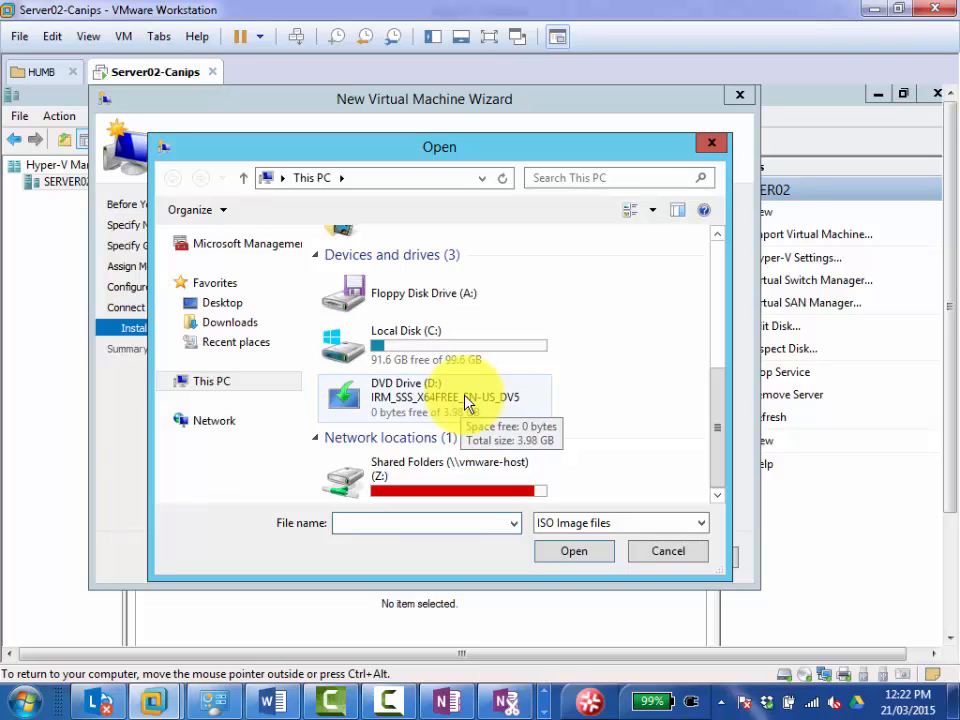
pyautogui.doubleClick(418, 488)
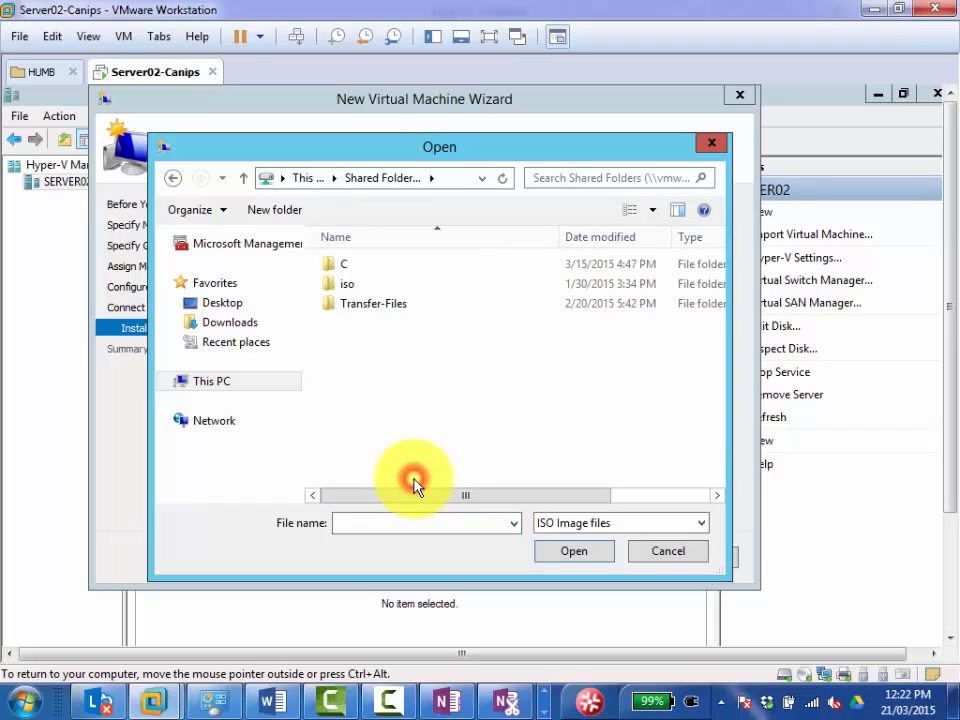
pyautogui.doubleClick(348, 285)
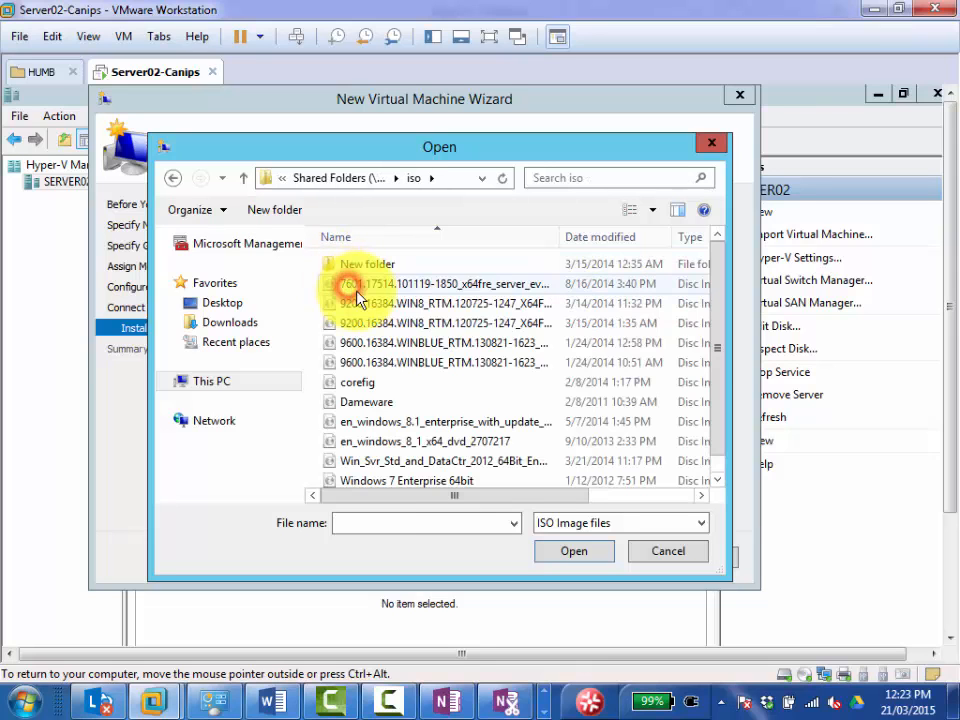
pyautogui.doubleClick(559, 238)
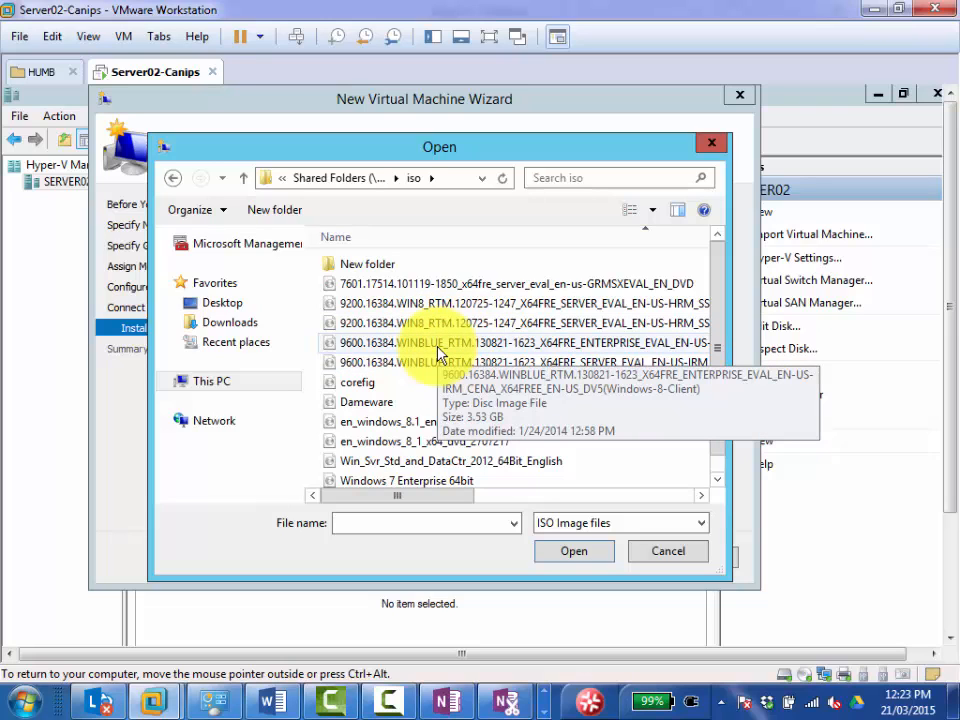
pyautogui.click(634, 552)
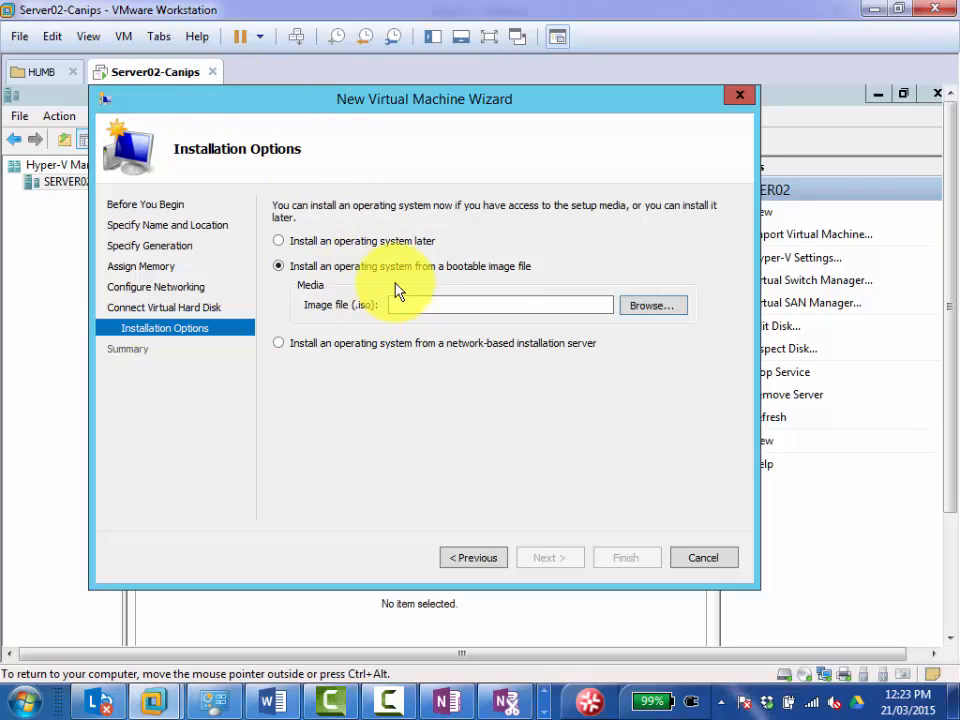
# Reopen the Server02-Canips virtual machine settings and review its shared folder options.
pyautogui.rightClick(151, 77)
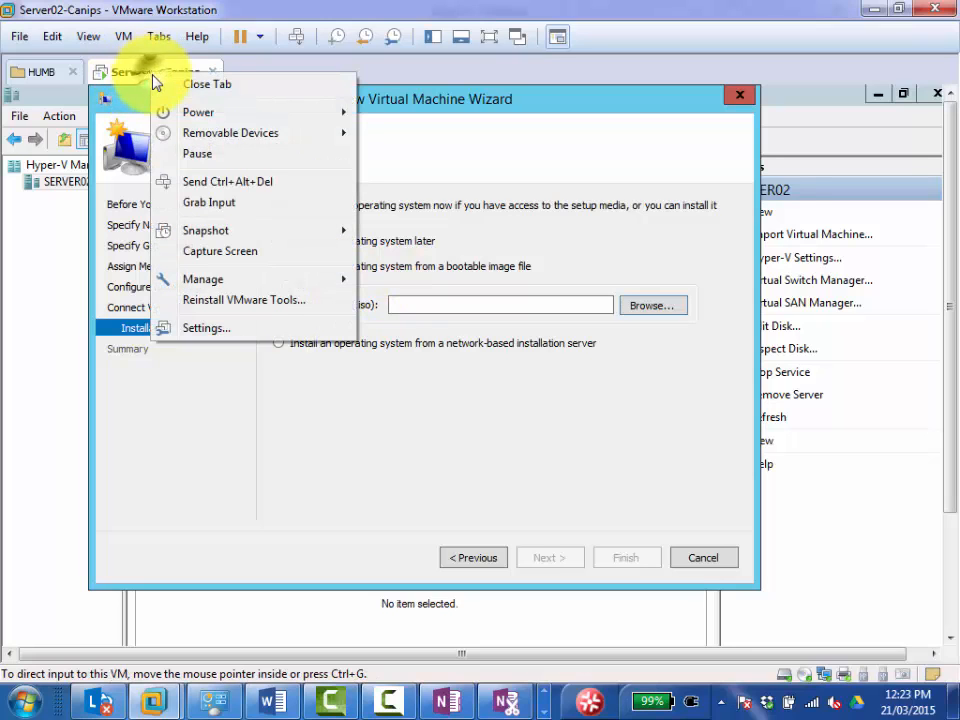
pyautogui.click(252, 333)
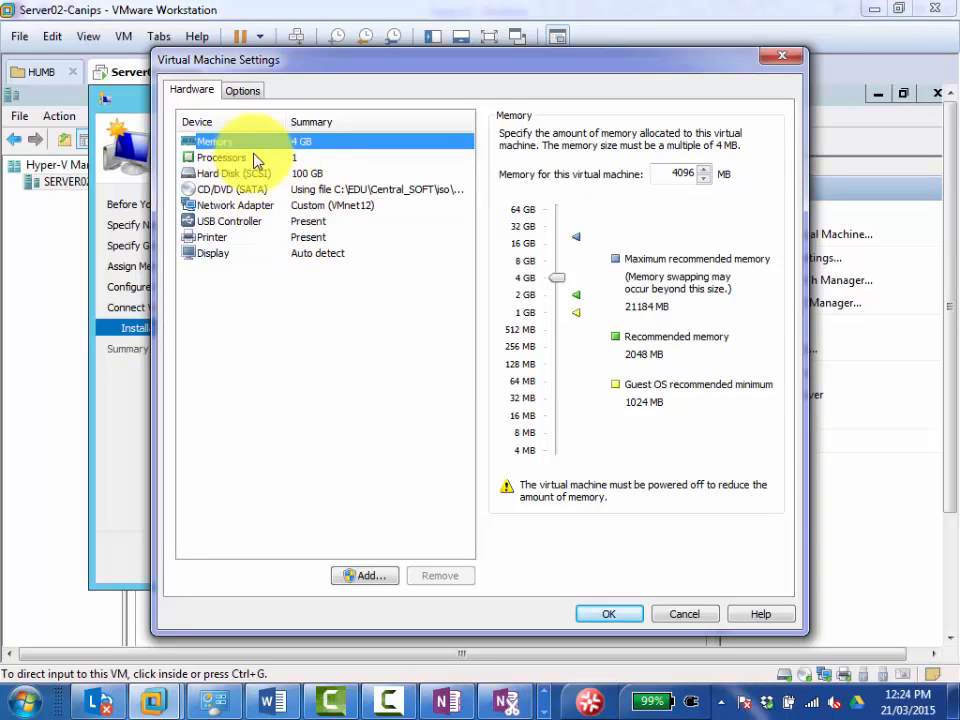
pyautogui.click(240, 91)
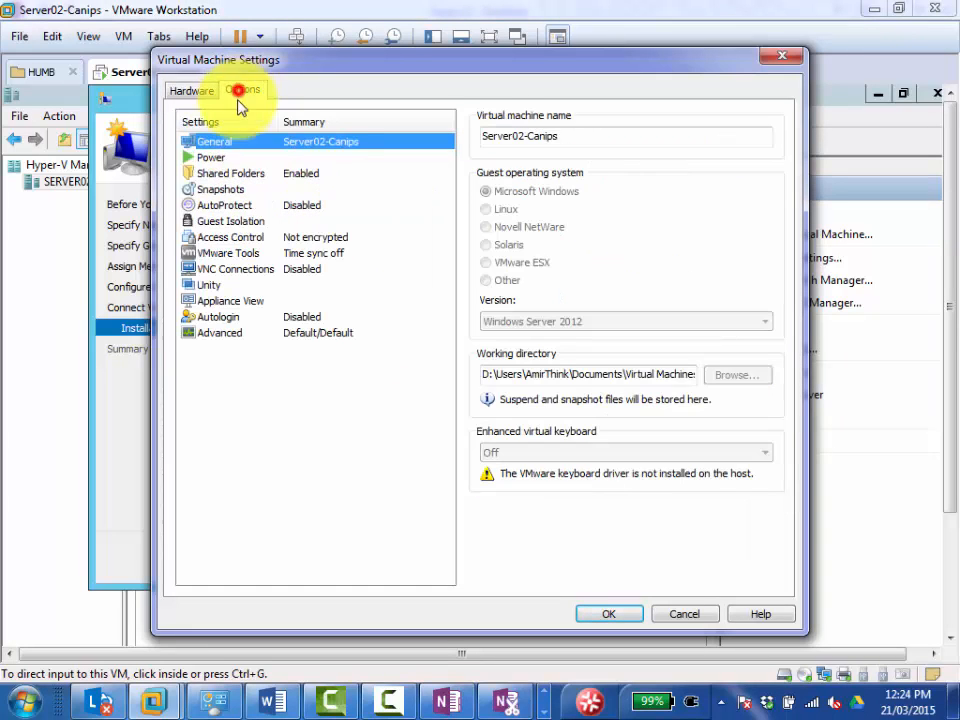
pyautogui.click(213, 174)
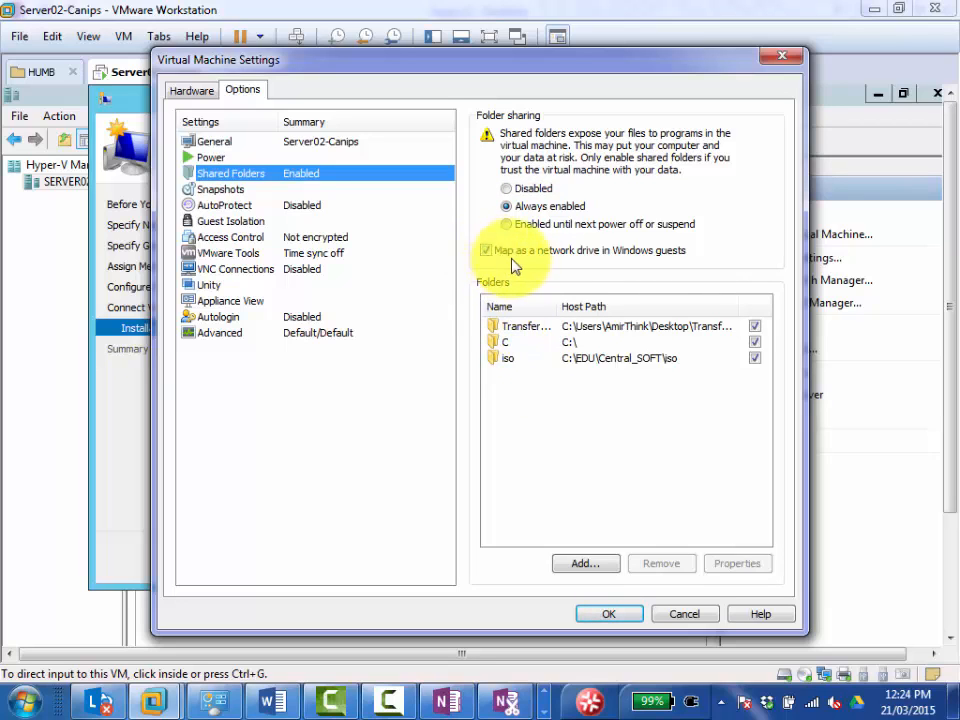
pyautogui.click(583, 566)
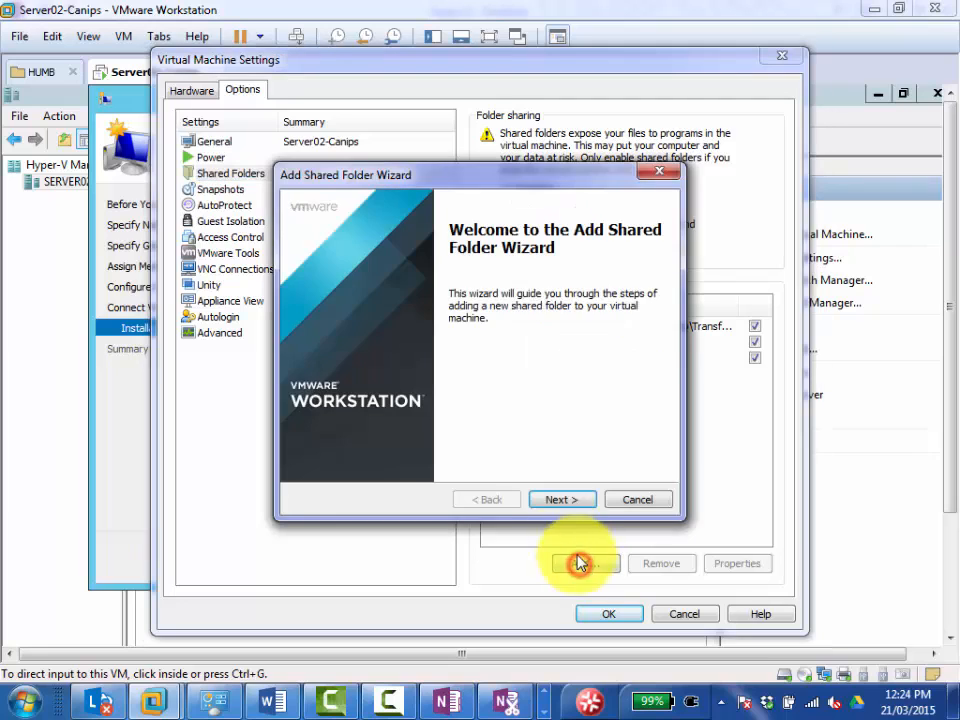
pyautogui.click(560, 500)
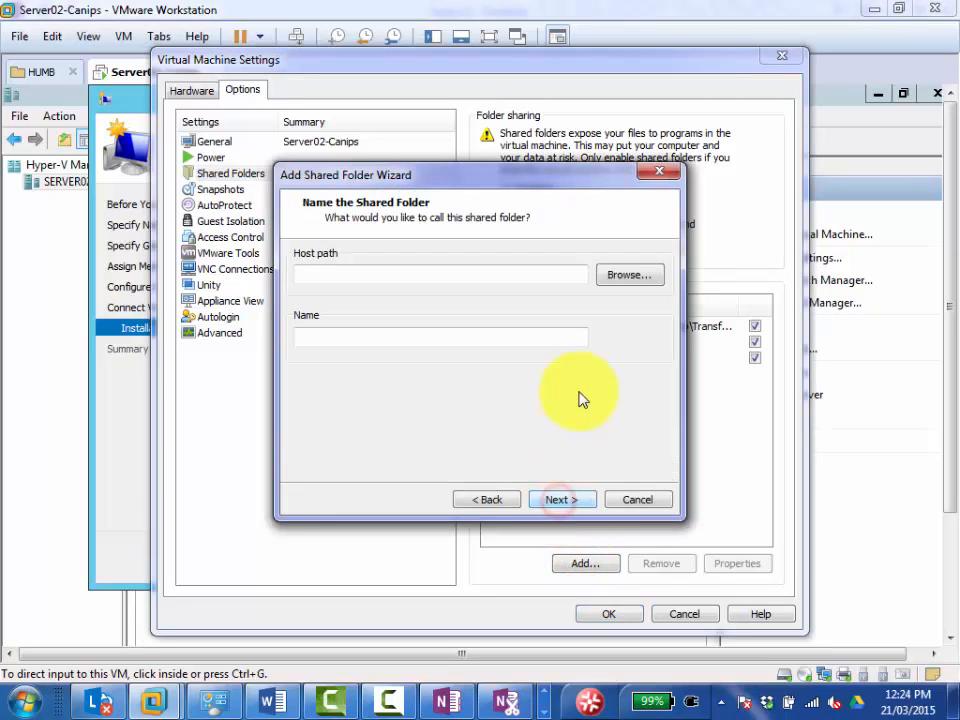
pyautogui.click(628, 276)
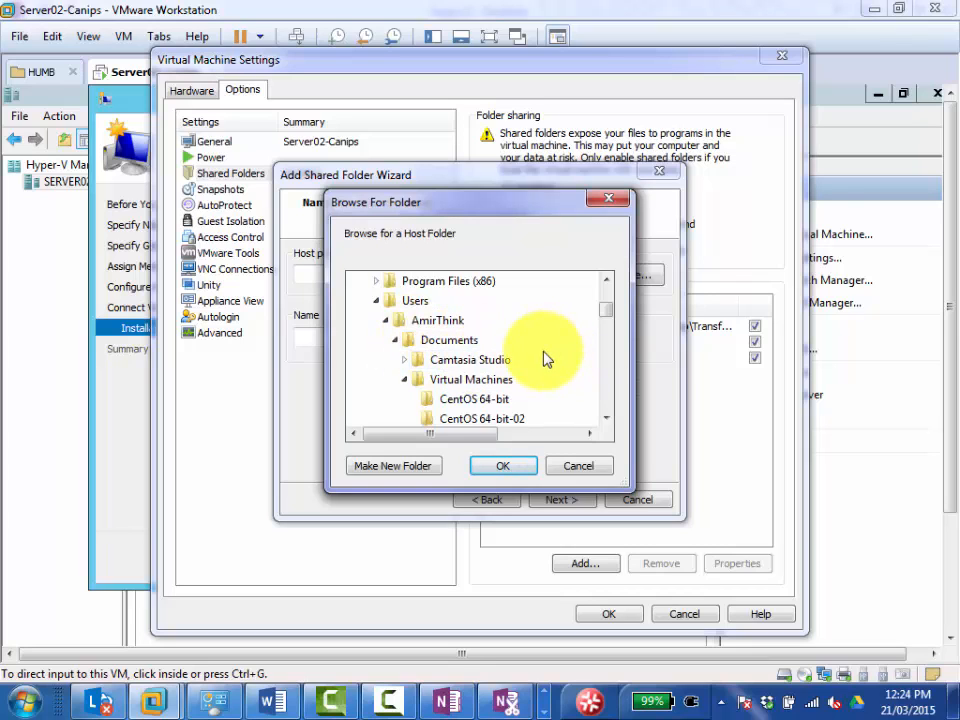
pyautogui.click(582, 469)
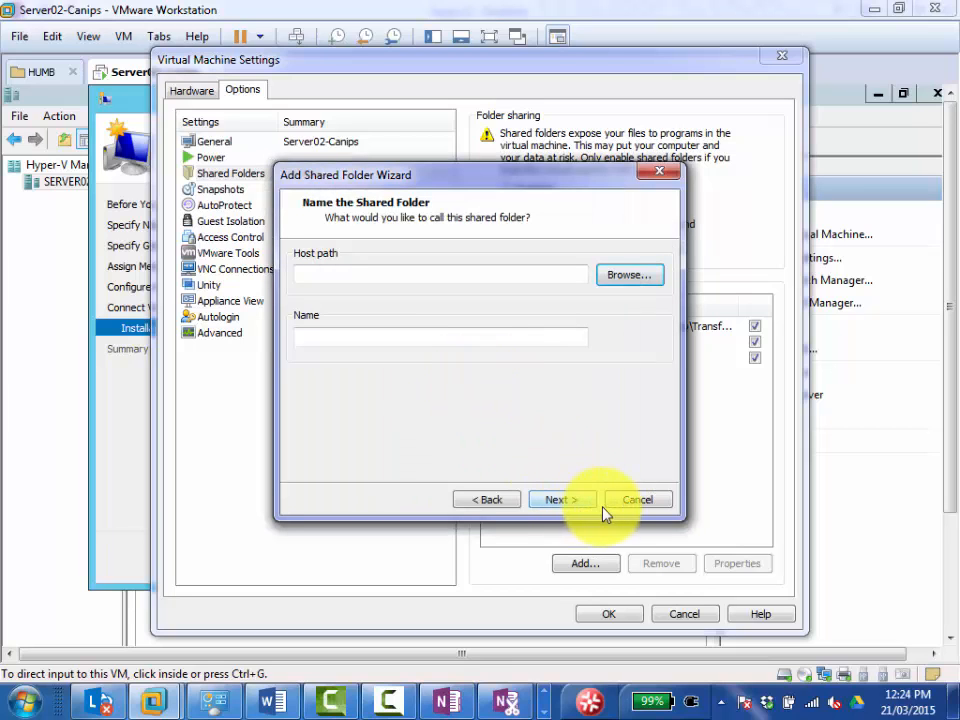
pyautogui.click(624, 278)
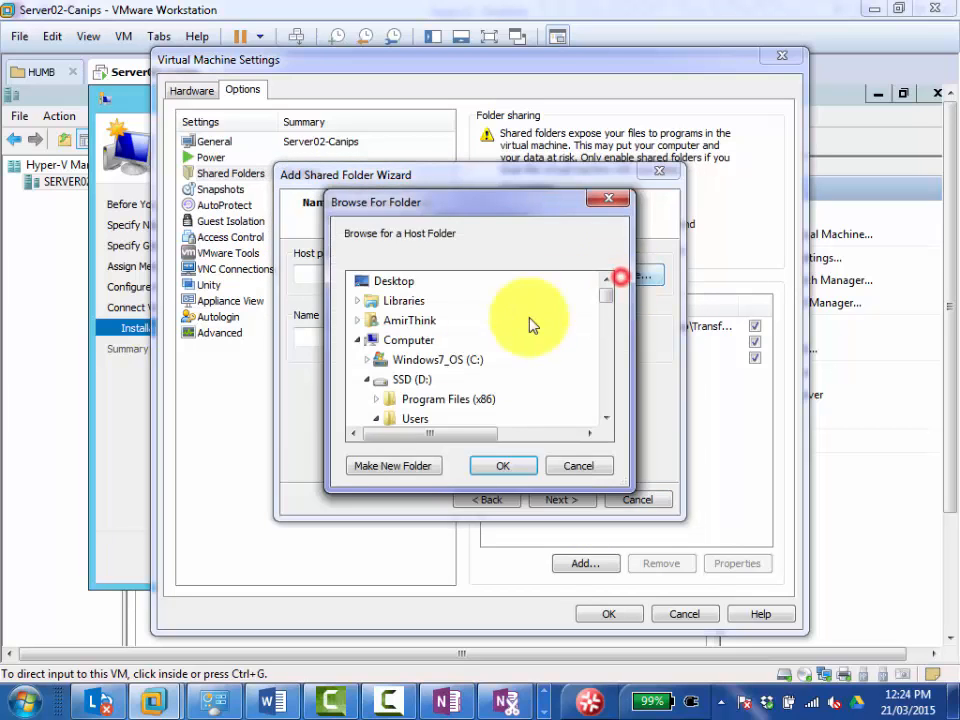
pyautogui.click(450, 361)
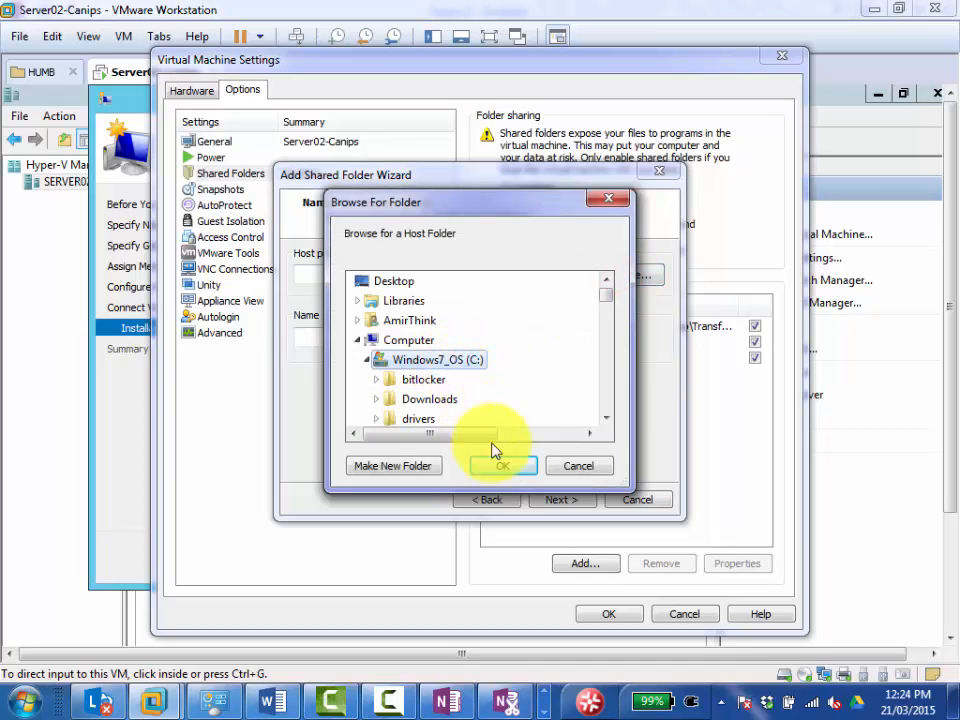
pyautogui.click(497, 467)
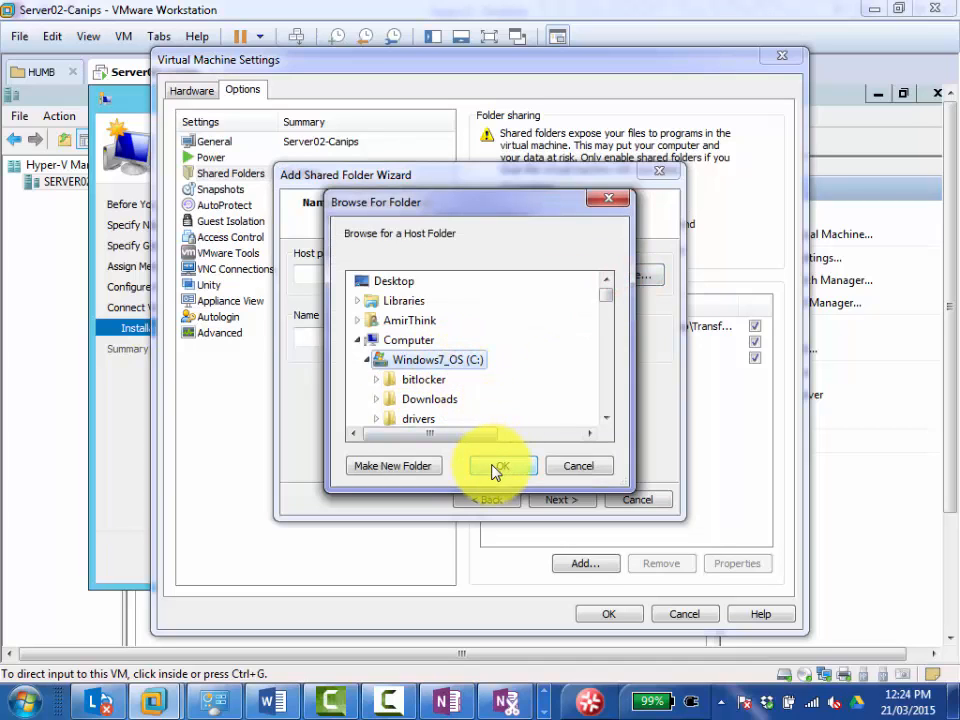
pyautogui.click(577, 468)
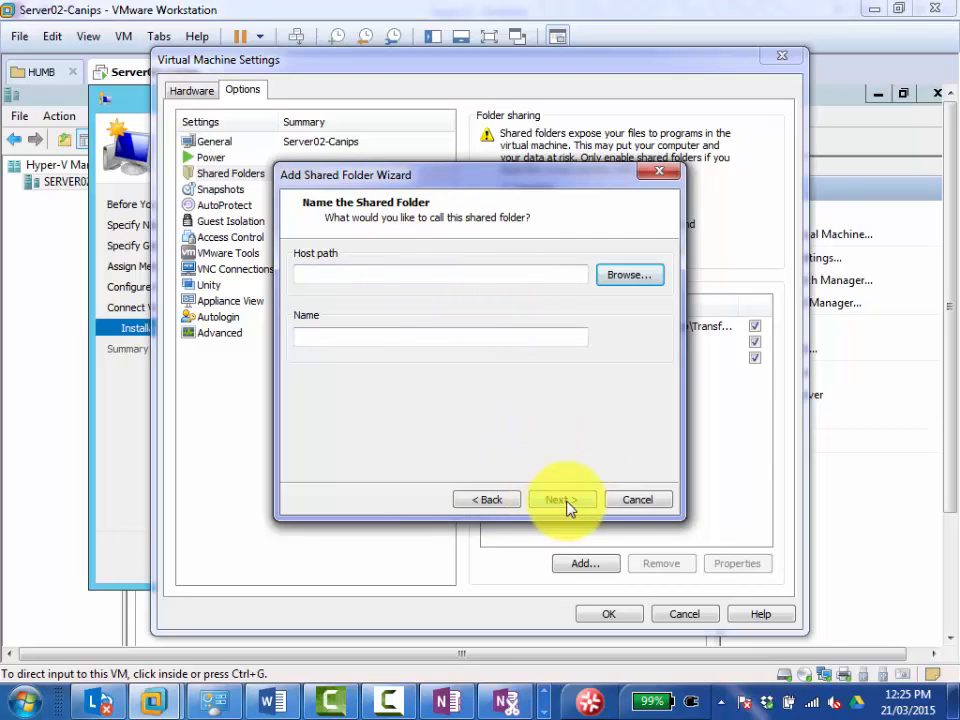
pyautogui.click(624, 503)
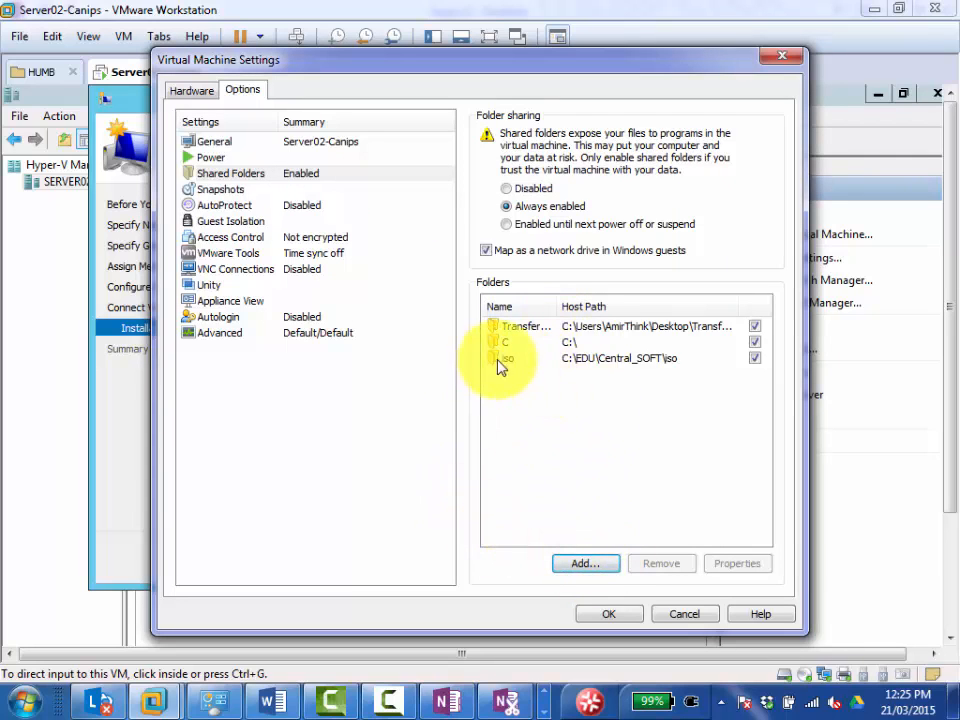
# Accept the virtual machine settings and select the second 9200.16384.WIN8_RTM.120725-1247_X64FRE_SERVER_EVAL image in Z:\iso as Client01's bootable image file.
pyautogui.click(612, 614)
pyautogui.click(648, 310)
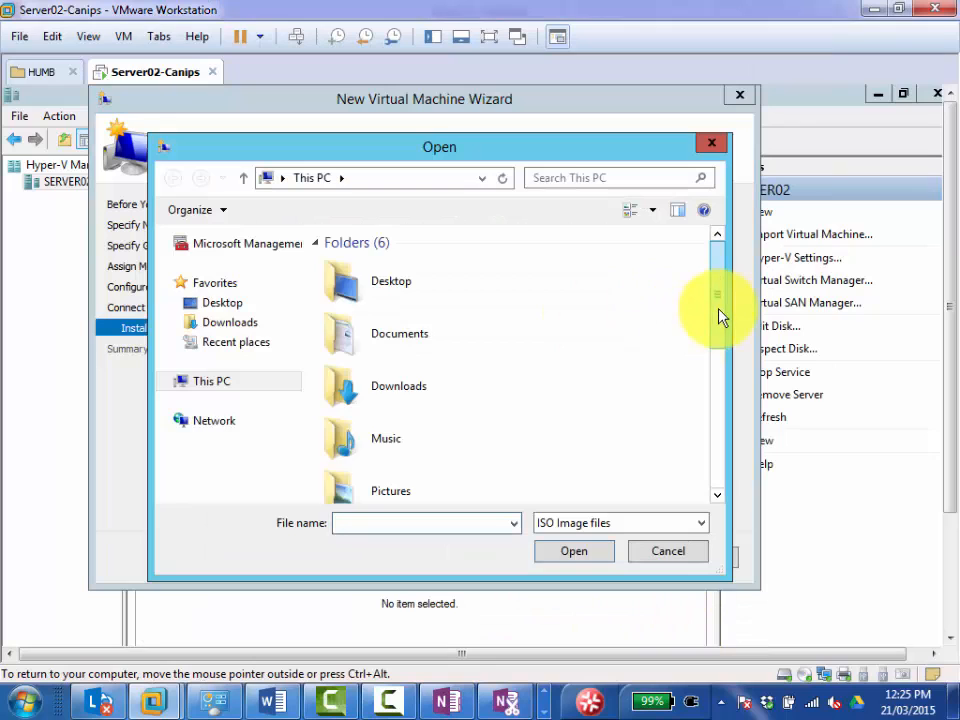
pyautogui.moveTo(720, 317); pyautogui.dragTo(727, 455)
pyautogui.click(670, 551)
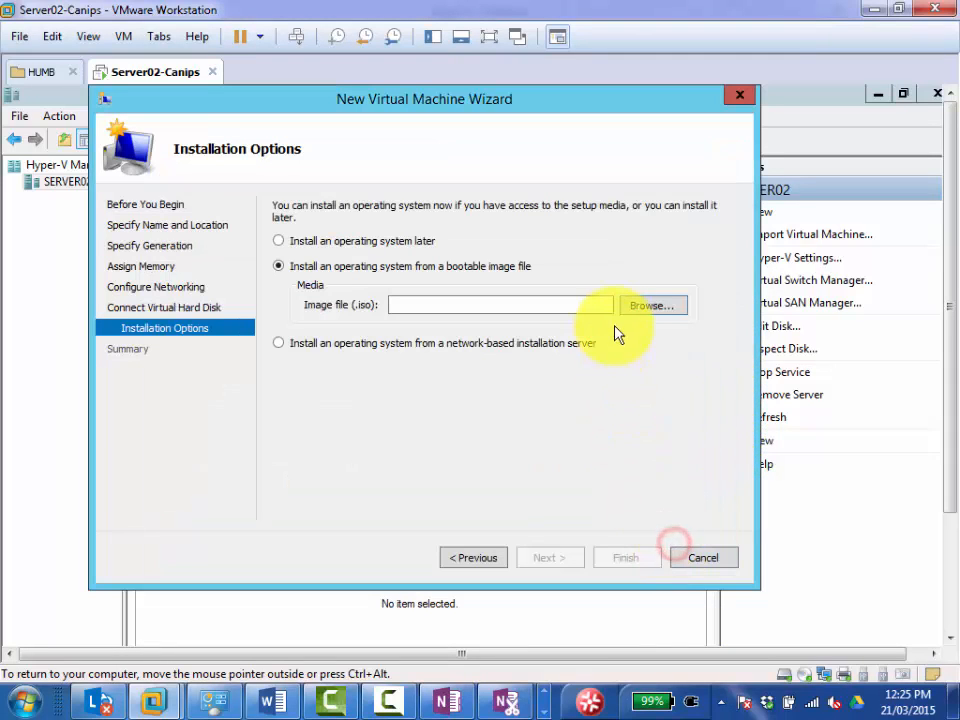
pyautogui.click(648, 310)
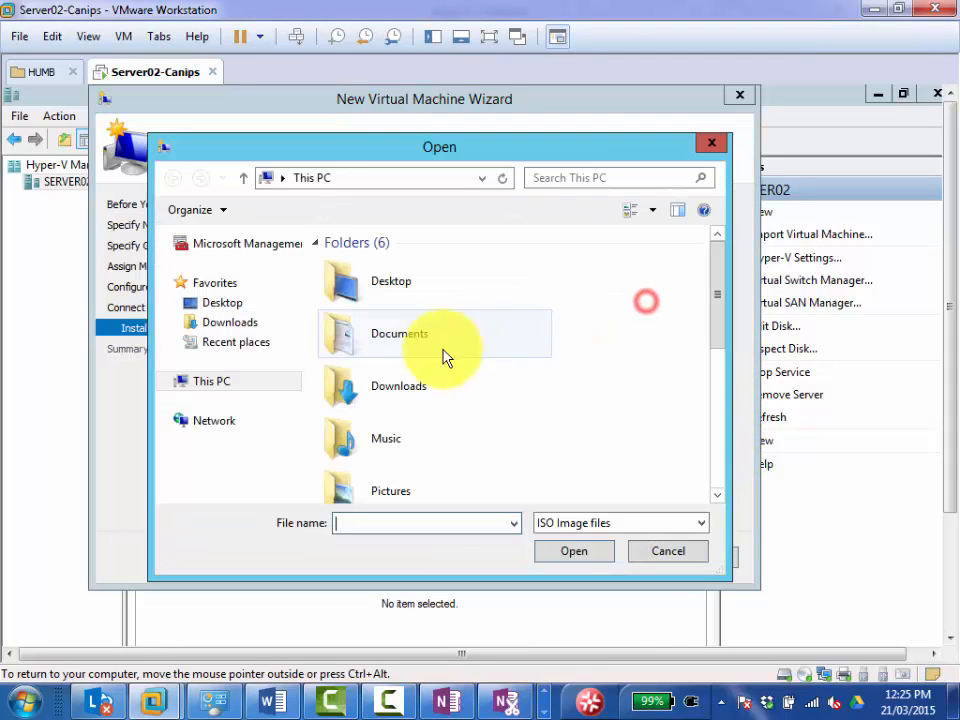
pyautogui.click(715, 456)
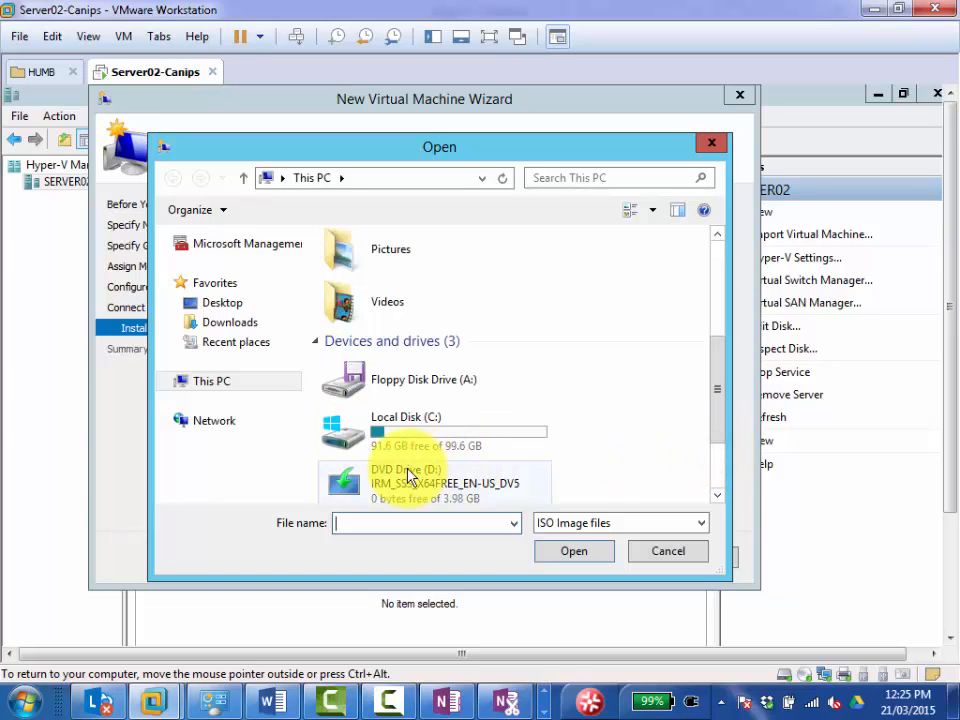
pyautogui.click(717, 458)
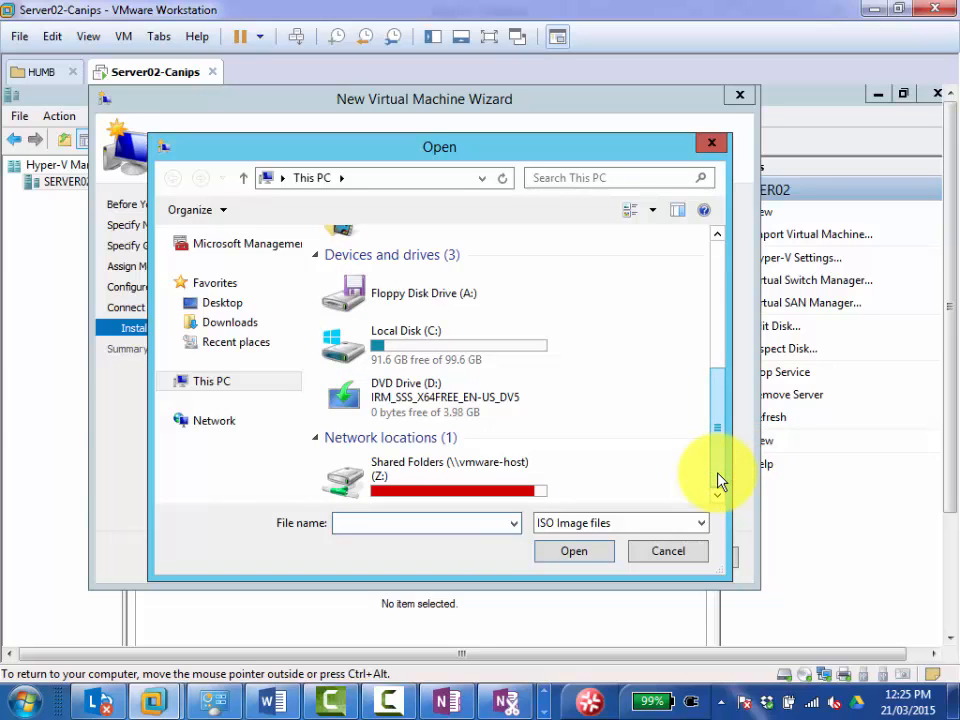
pyautogui.doubleClick(430, 484)
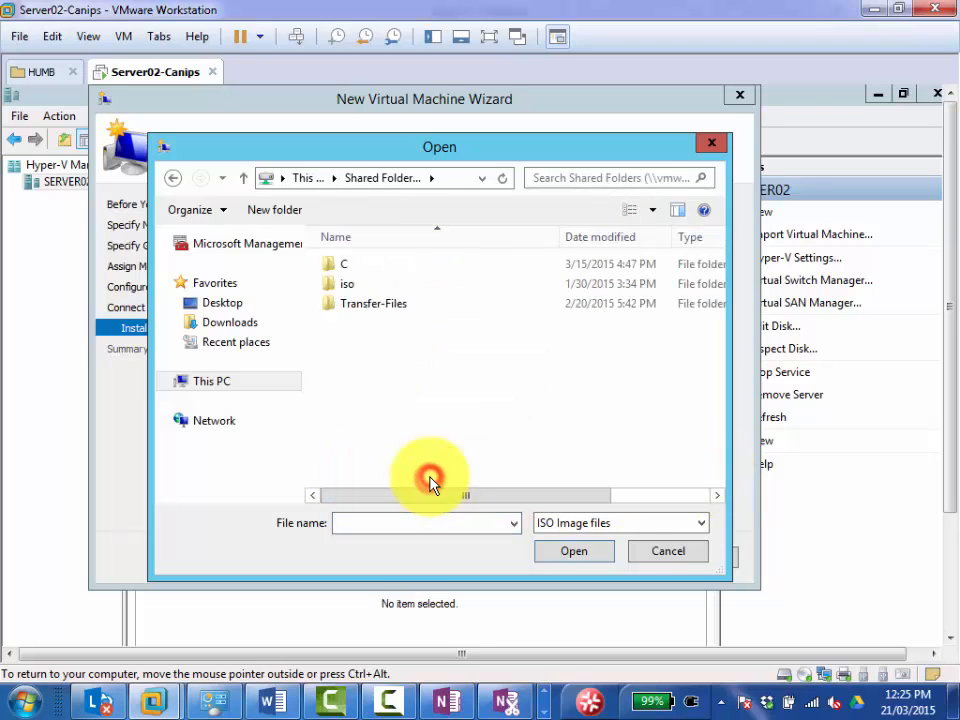
pyautogui.doubleClick(347, 284)
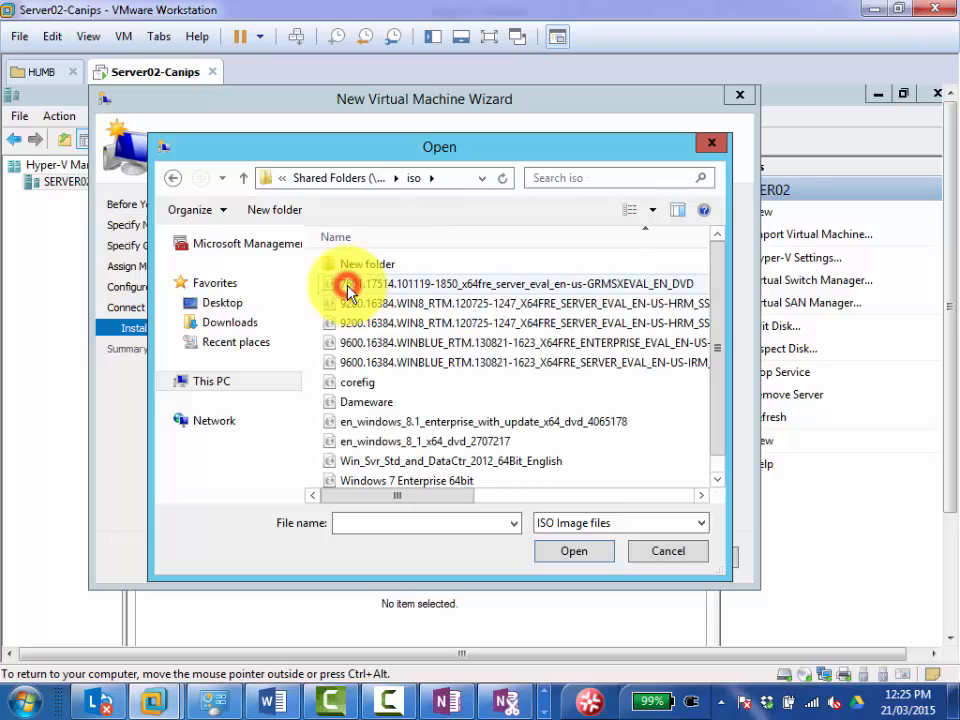
pyautogui.doubleClick(475, 326)
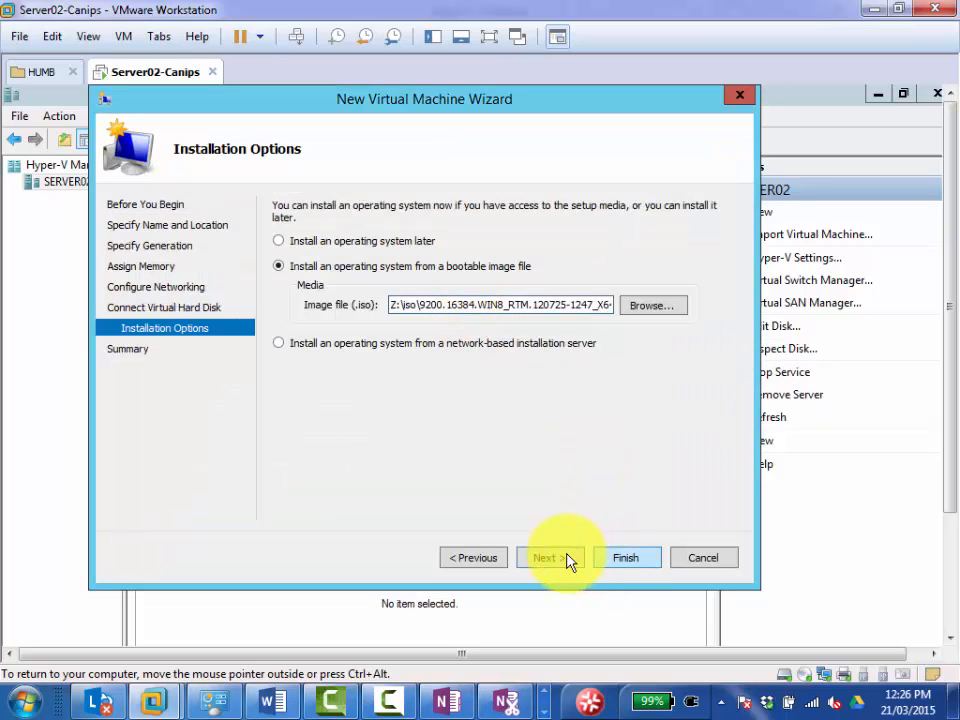
# Try to create the Client01 virtual machine with the selected bootable image file.
pyautogui.click(570, 561)
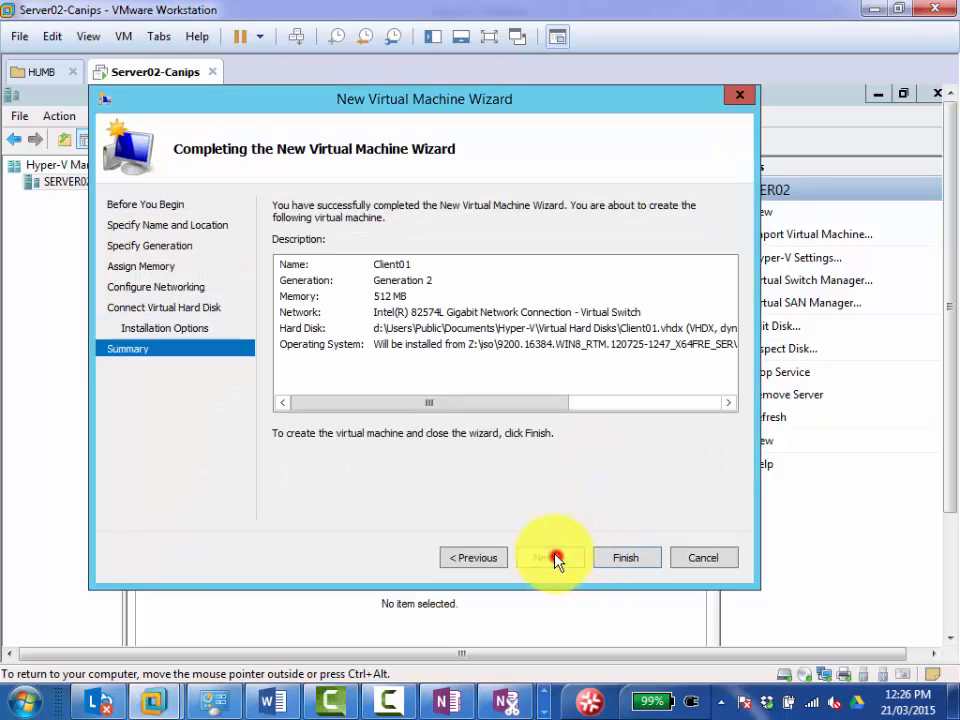
pyautogui.click(628, 560)
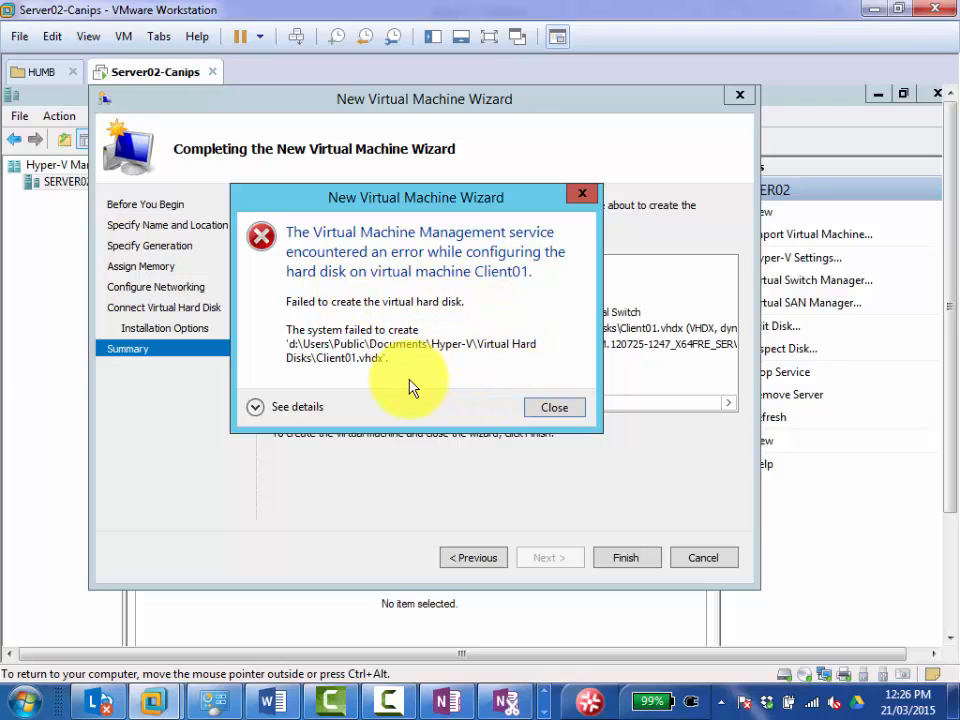
pyautogui.click(547, 409)
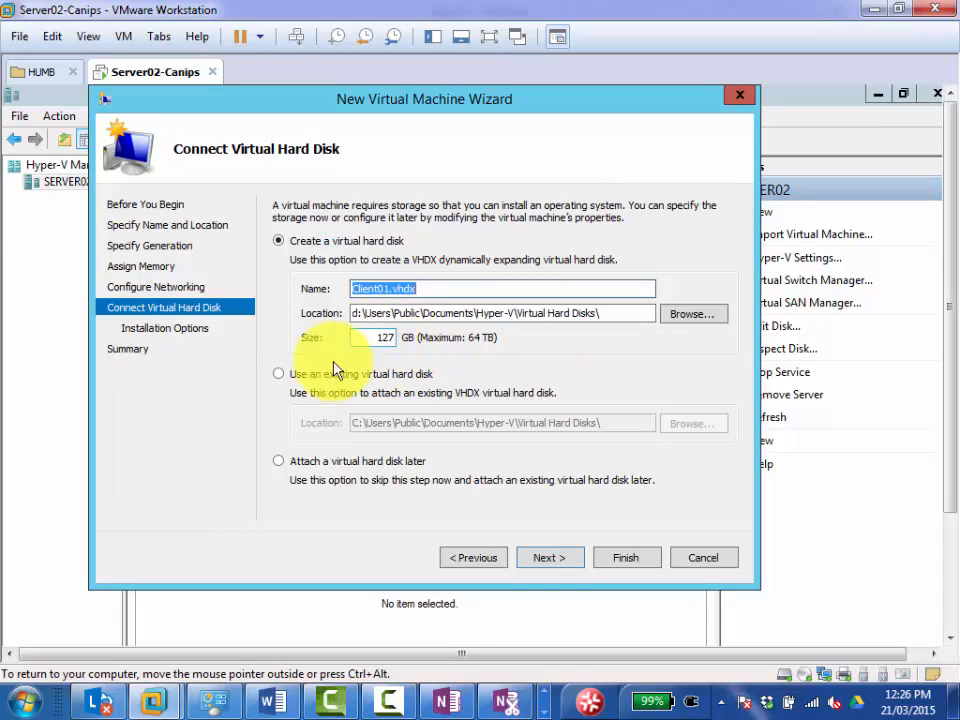
# Try to create Client01 with the option Install an operating system later, and read the error details.
pyautogui.click(547, 560)
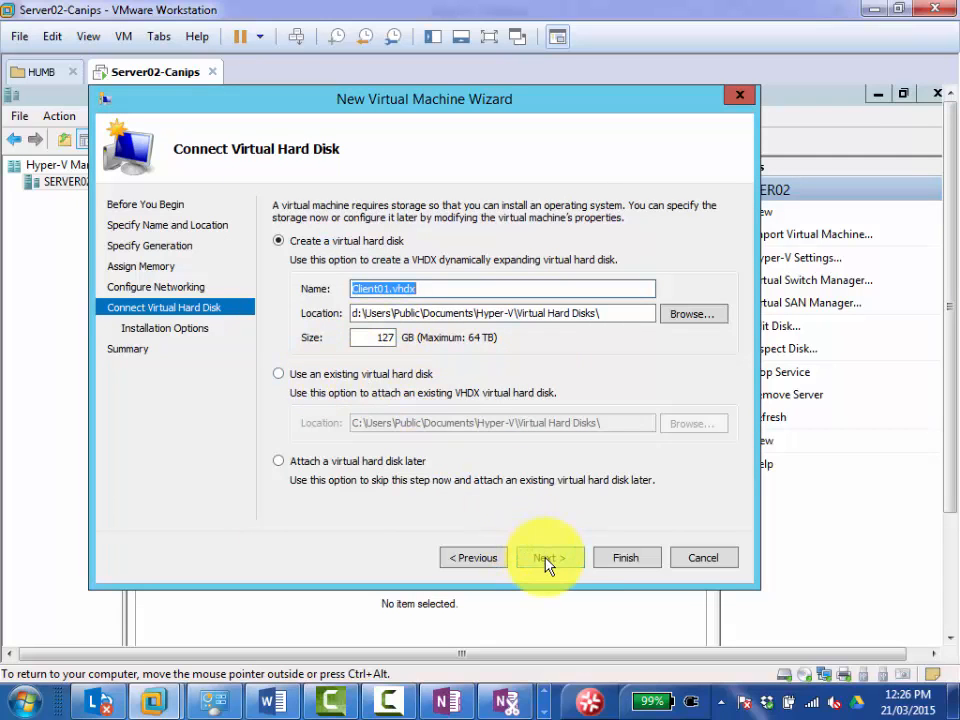
pyautogui.click(541, 570)
pyautogui.click(550, 560)
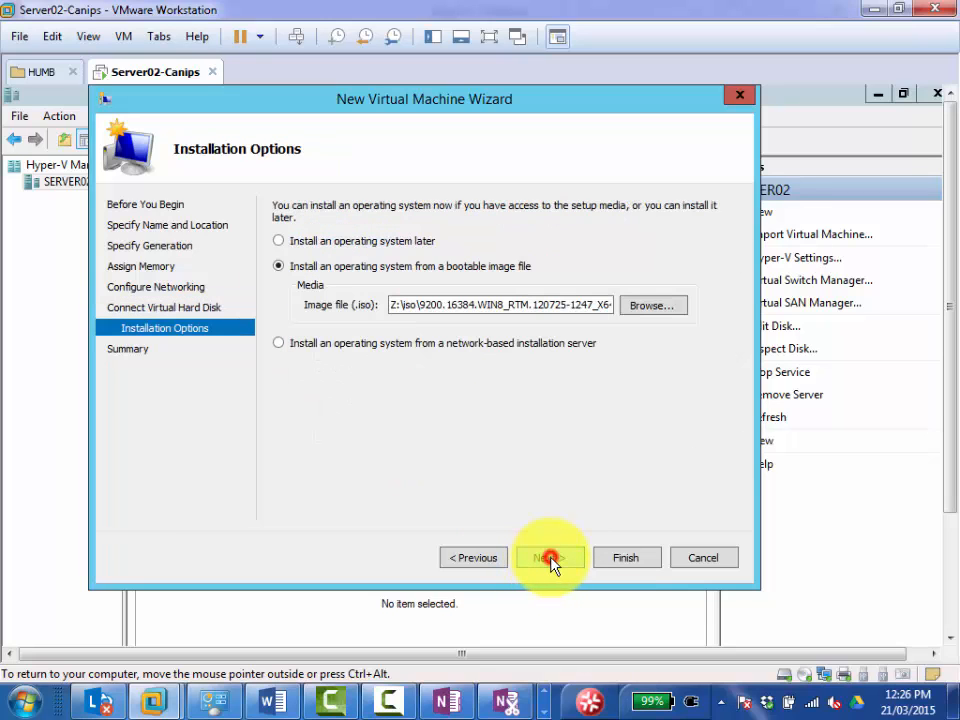
pyautogui.click(300, 243)
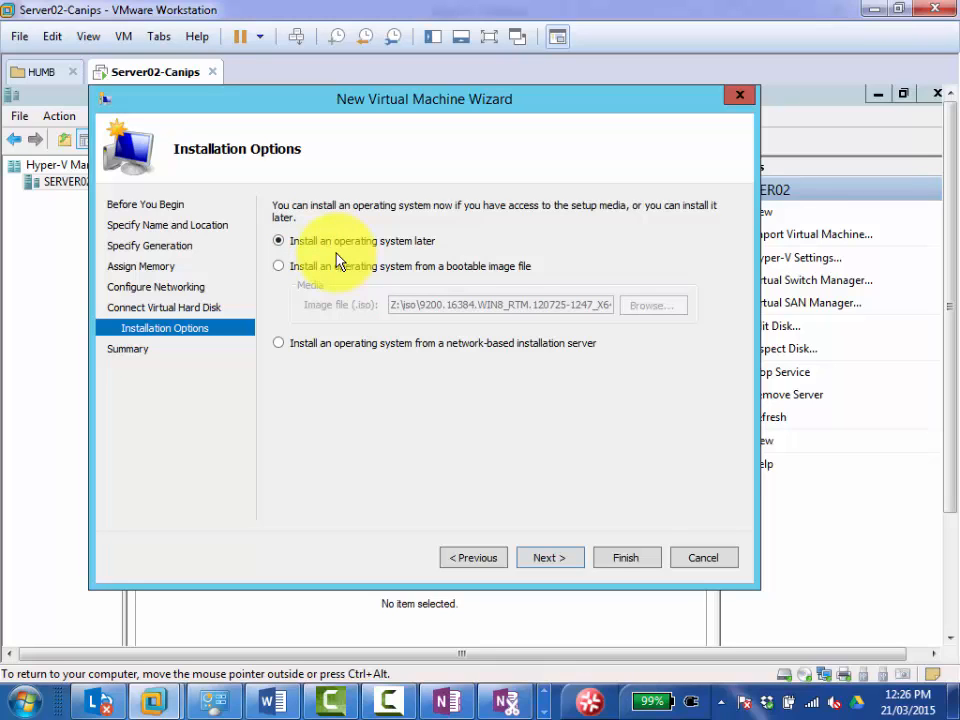
pyautogui.click(549, 562)
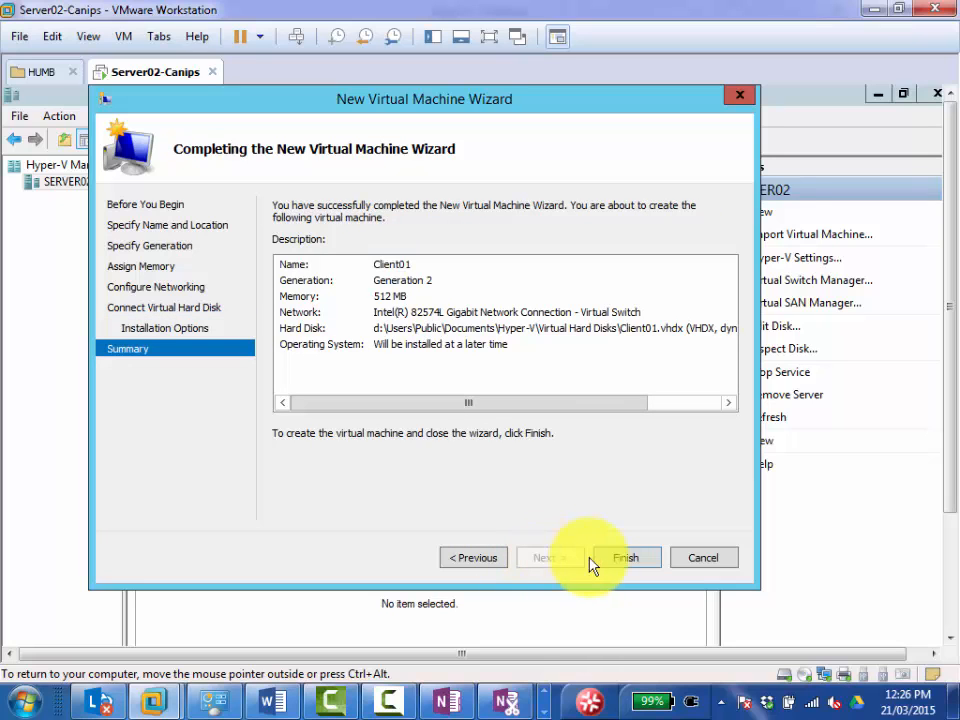
pyautogui.click(607, 560)
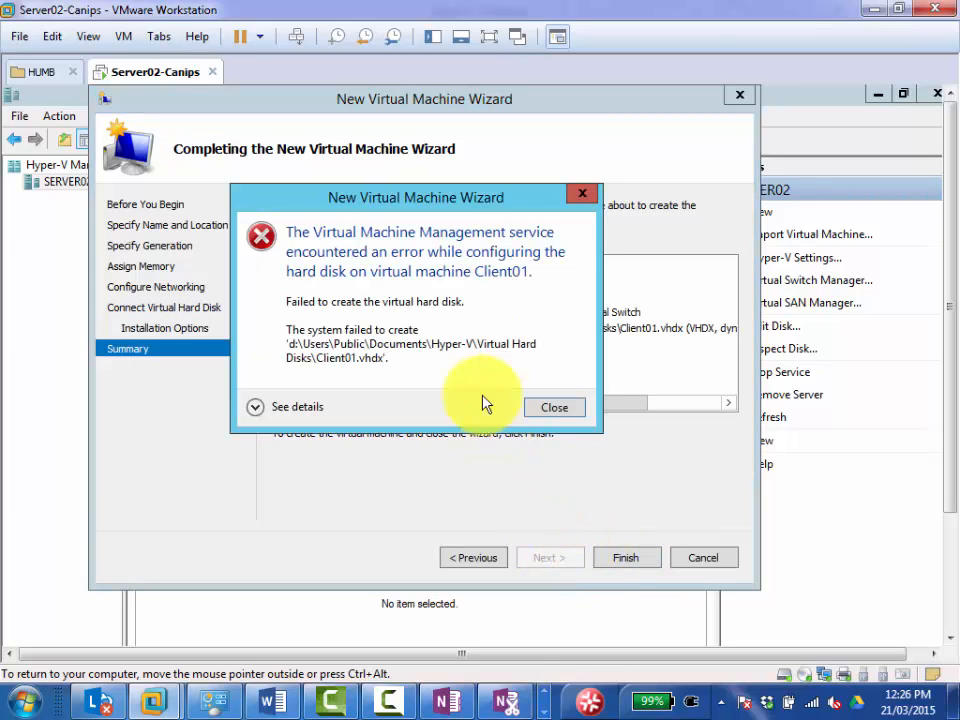
pyautogui.click(259, 413)
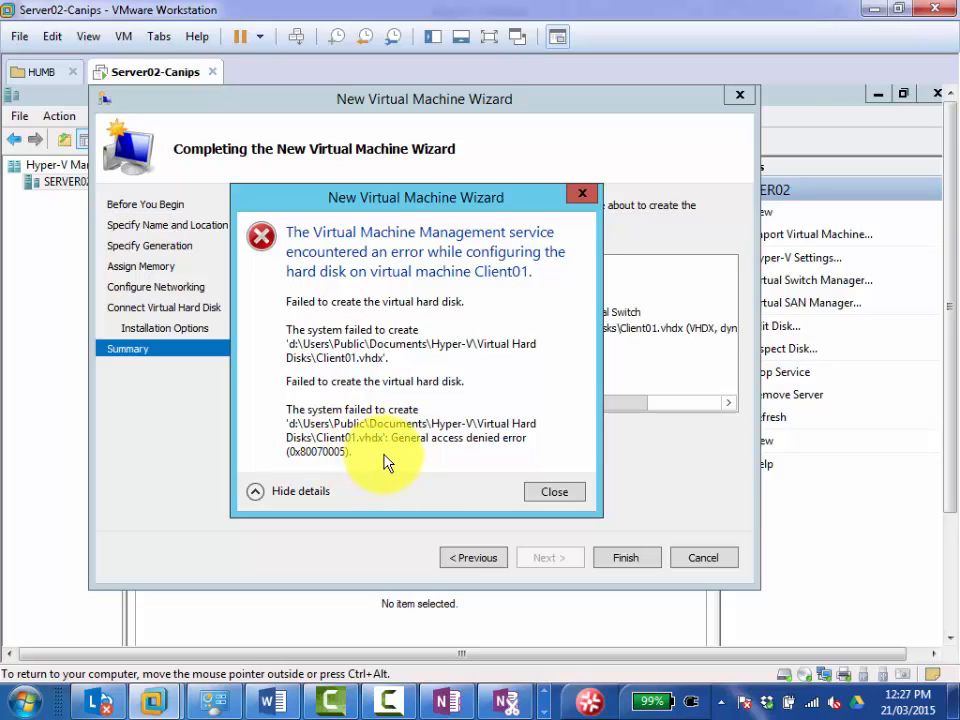
pyautogui.click(531, 491)
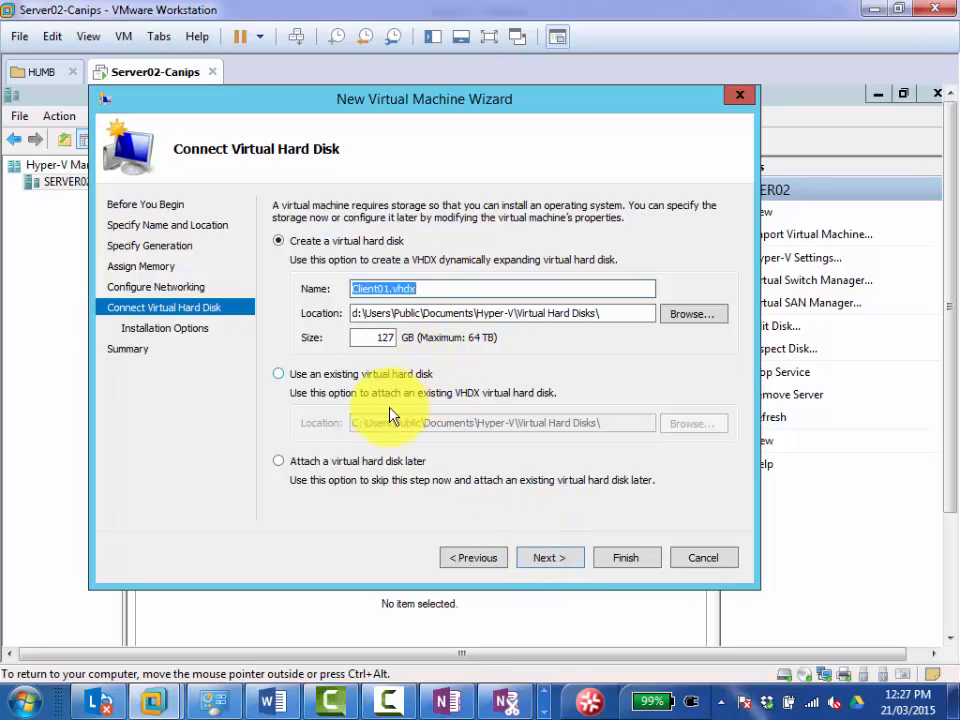
# Keep creating a new virtual hard disk, try to create Client01 with installation from a network-based server, and read the error details.
pyautogui.click(362, 463)
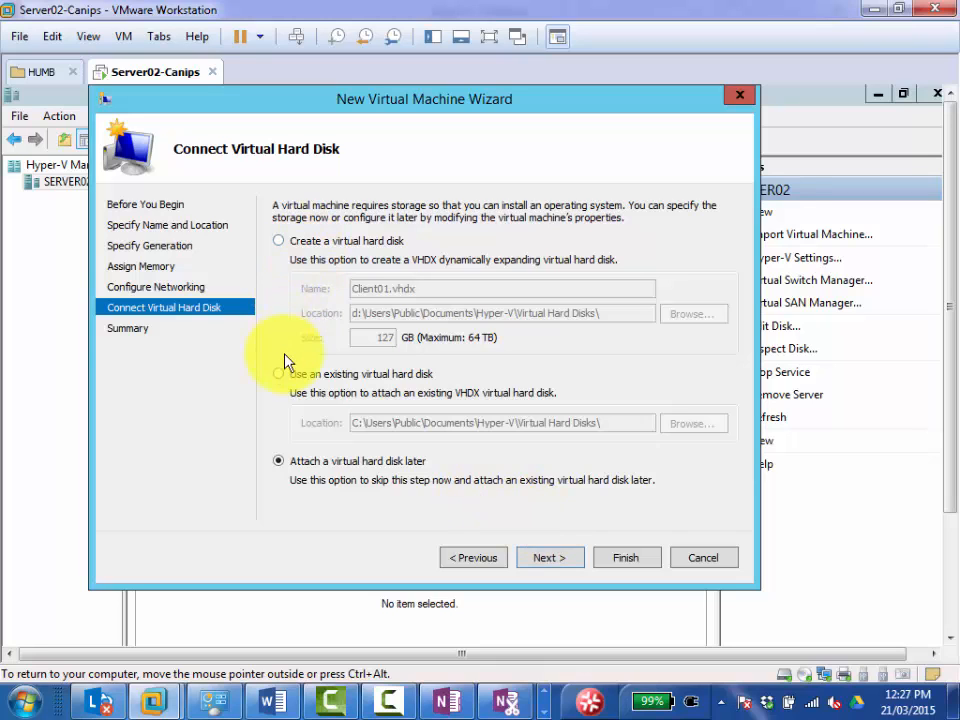
pyautogui.click(296, 250)
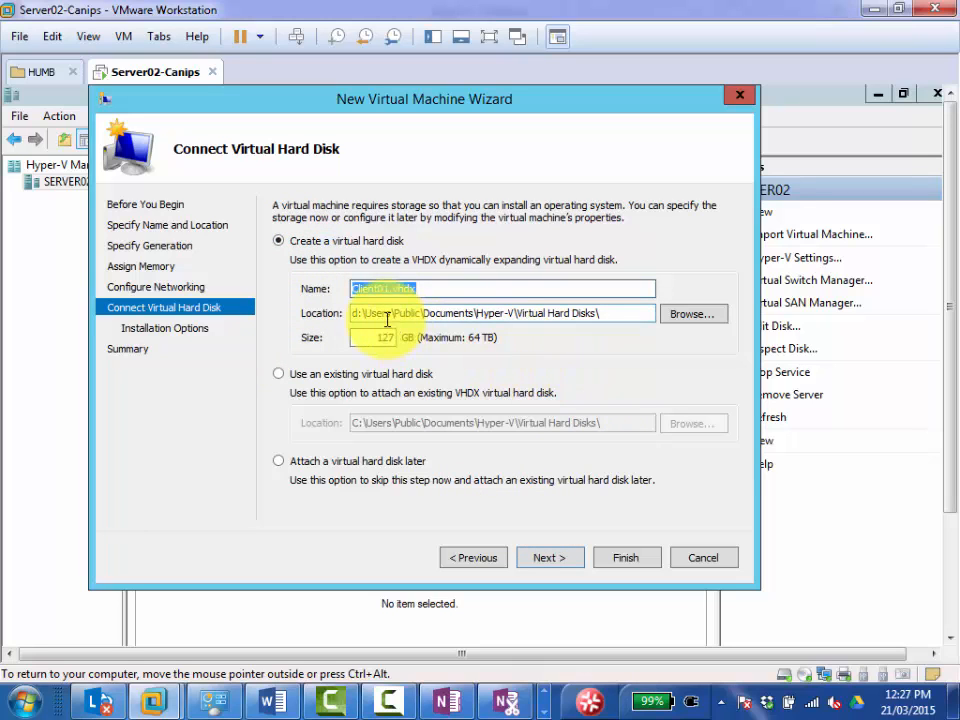
pyautogui.click(556, 562)
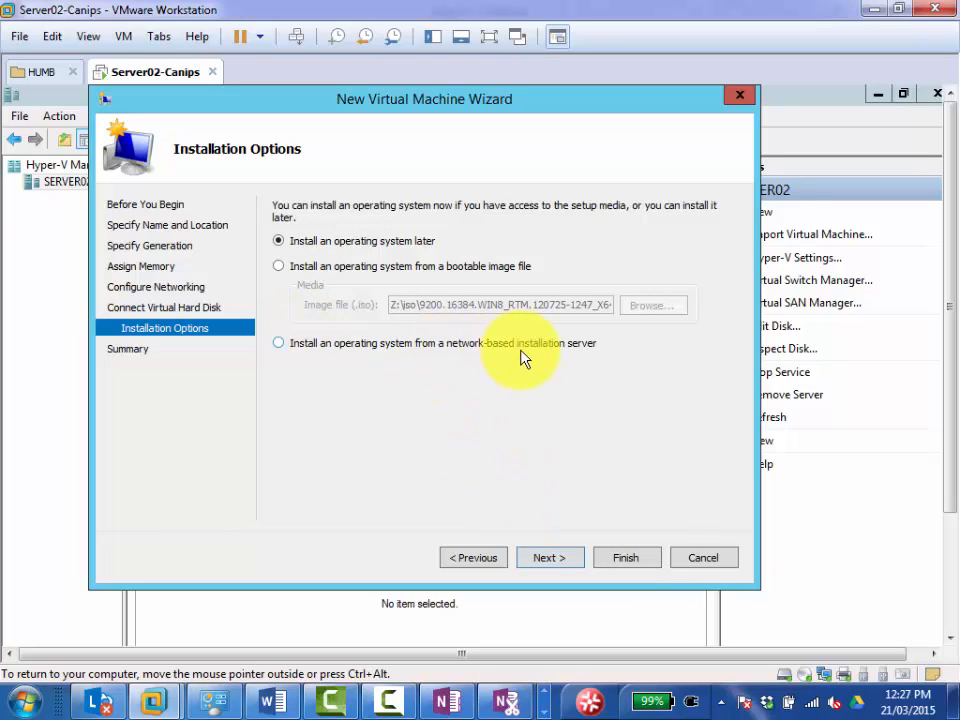
pyautogui.click(476, 343)
pyautogui.click(549, 560)
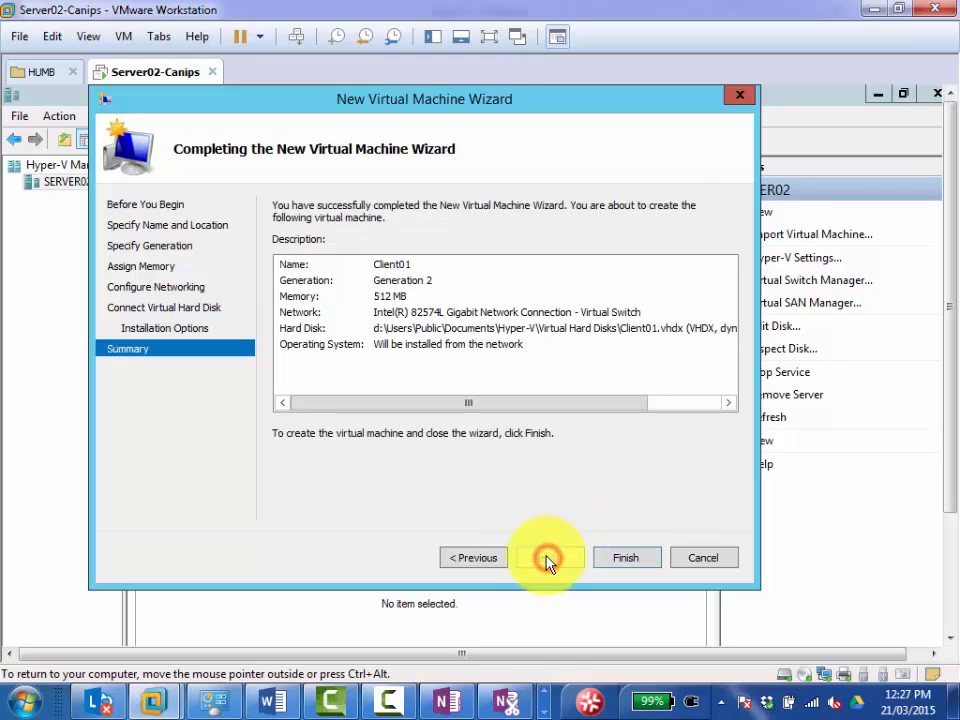
pyautogui.click(625, 563)
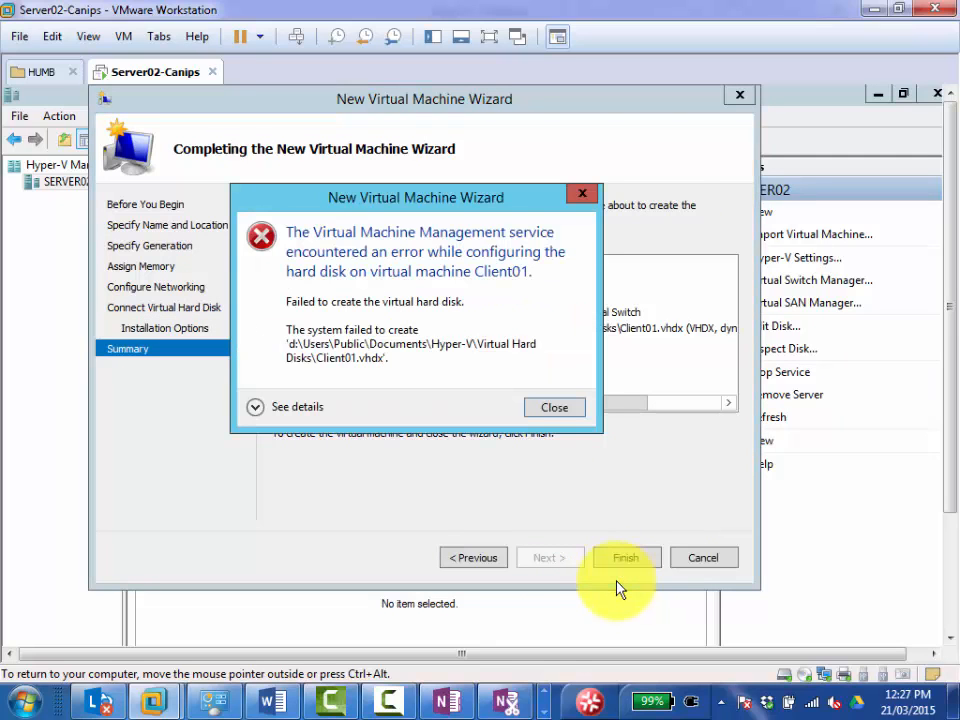
pyautogui.click(257, 410)
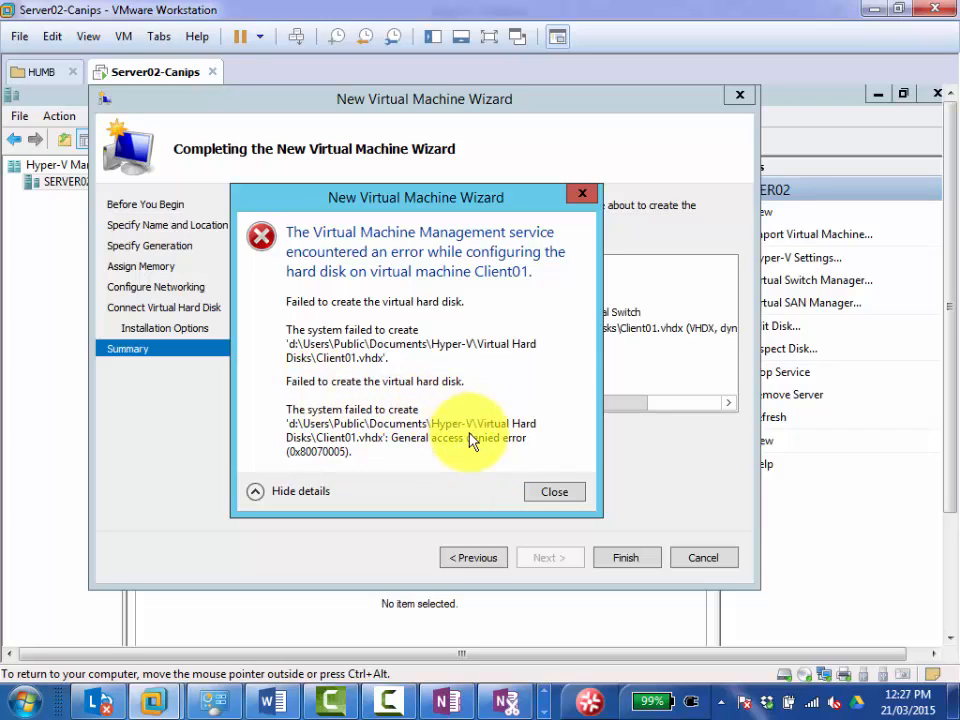
pyautogui.click(553, 493)
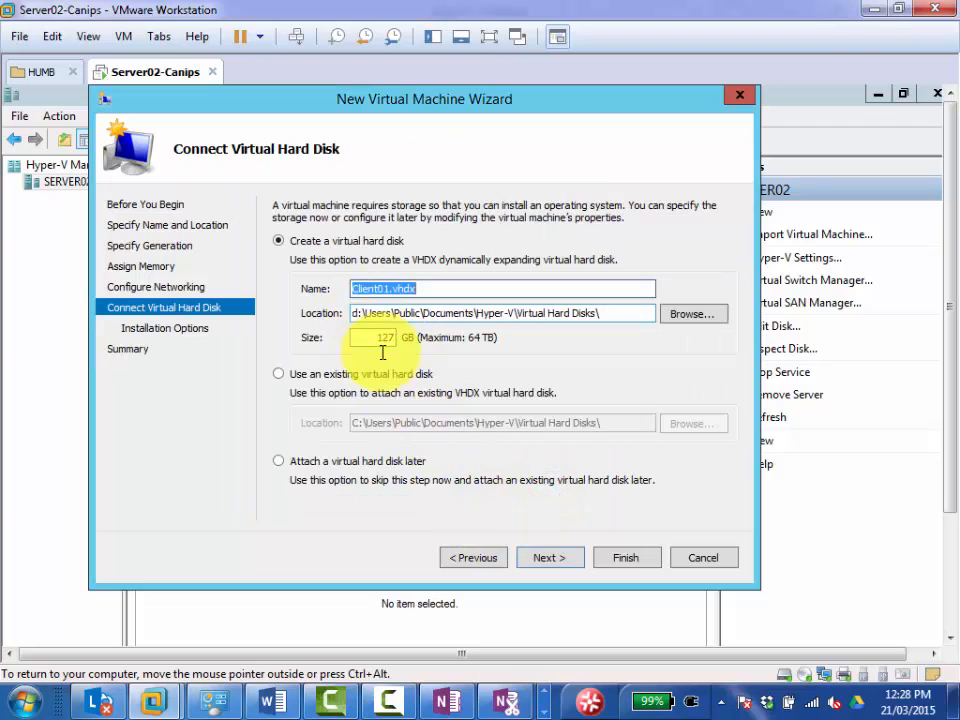
pyautogui.click(463, 558)
pyautogui.click(527, 560)
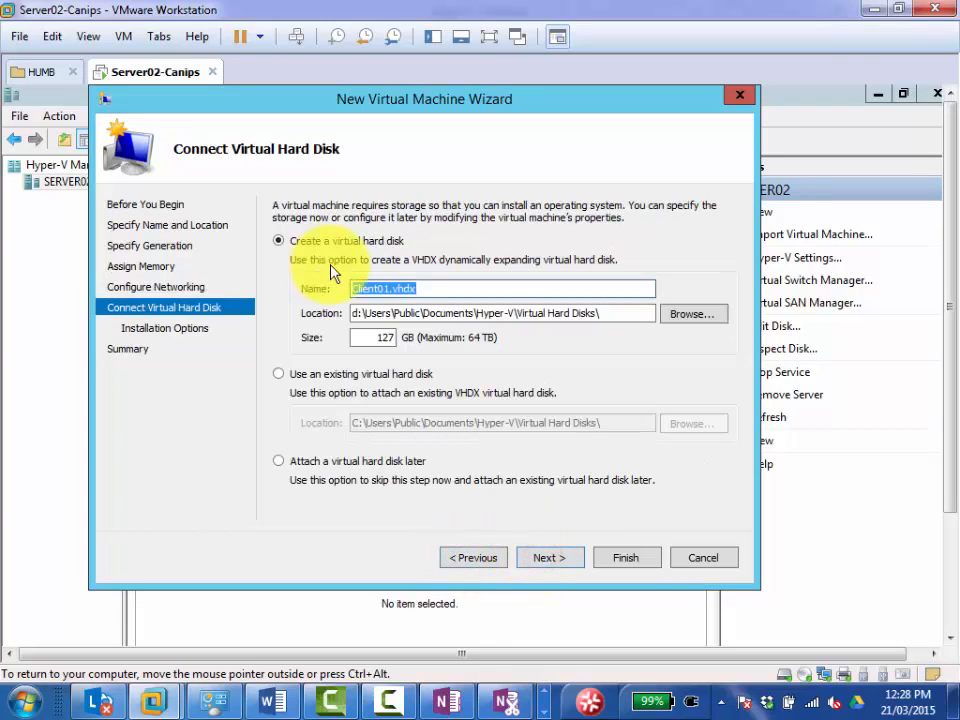
# Check the available drives and set the location of Client01's virtual hard disk to c:\Users\Public\Documents\Hyper-V\Virtual Hard Disks\.
pyautogui.click(690, 314)
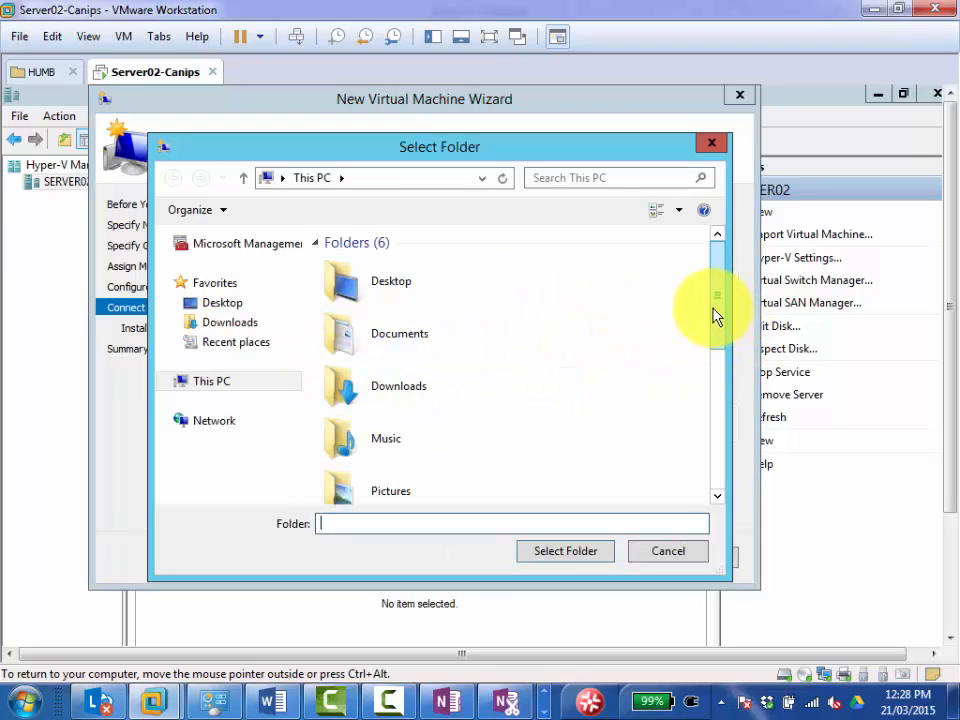
pyautogui.moveTo(714, 316); pyautogui.dragTo(737, 428)
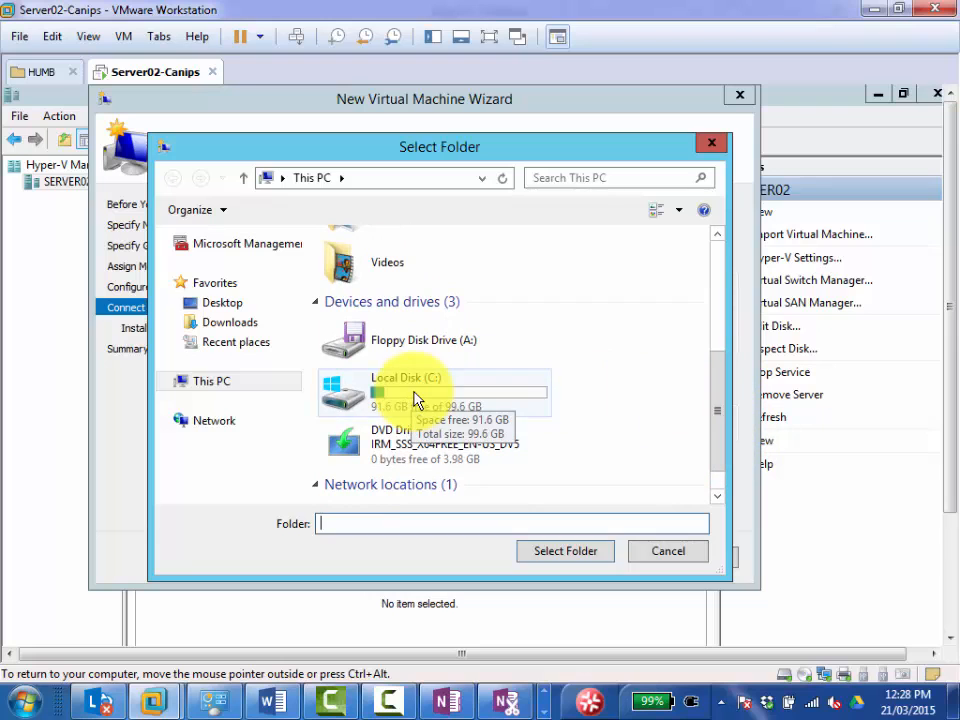
pyautogui.click(716, 408)
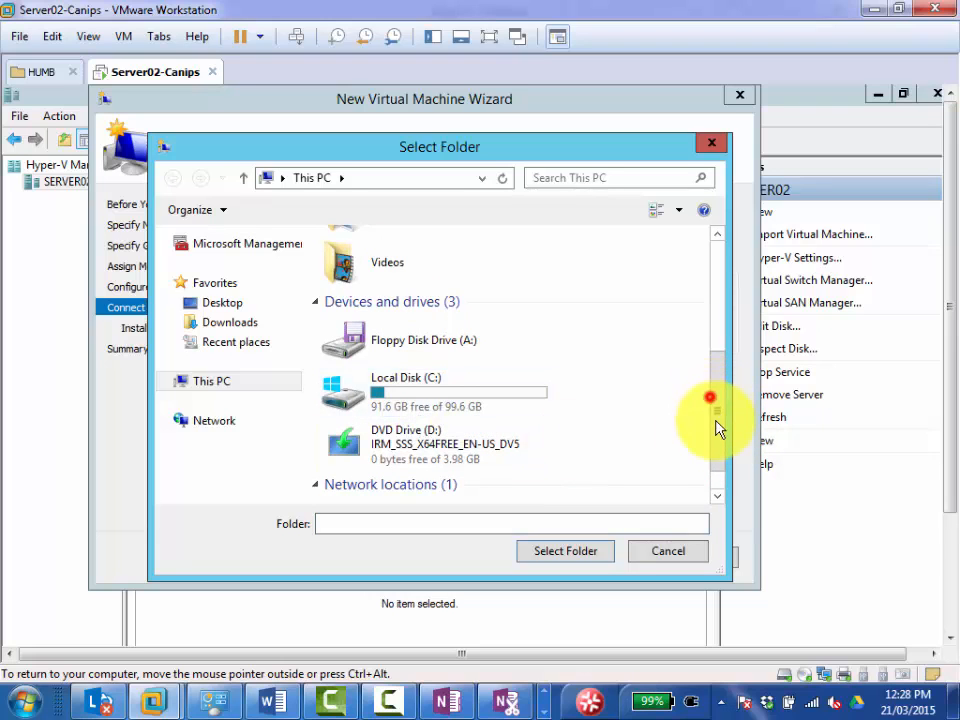
pyautogui.doubleClick(385, 392)
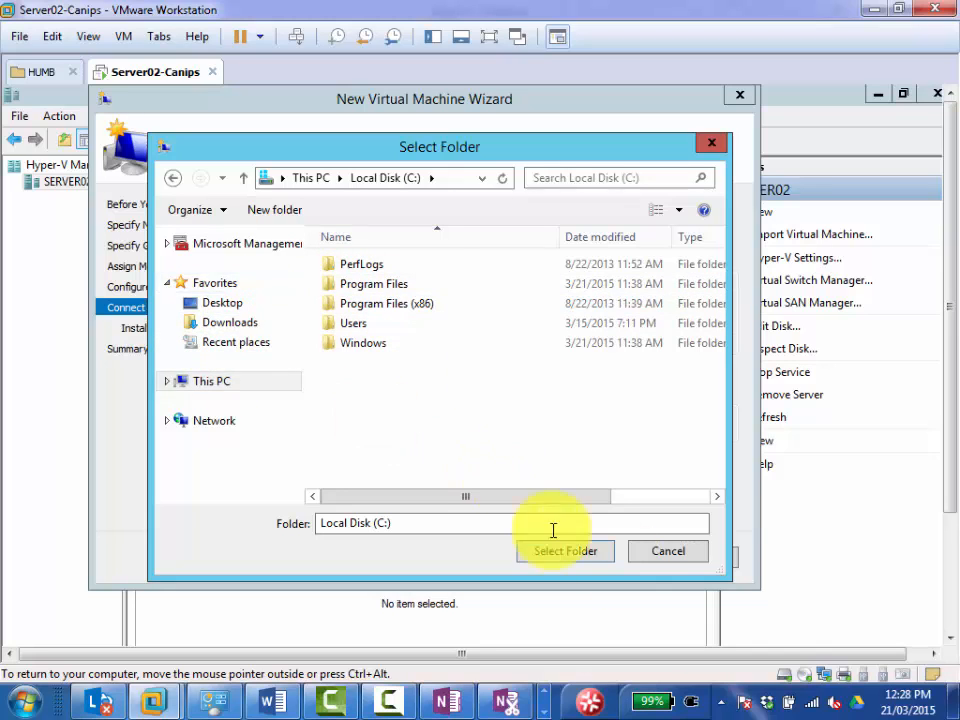
pyautogui.click(655, 553)
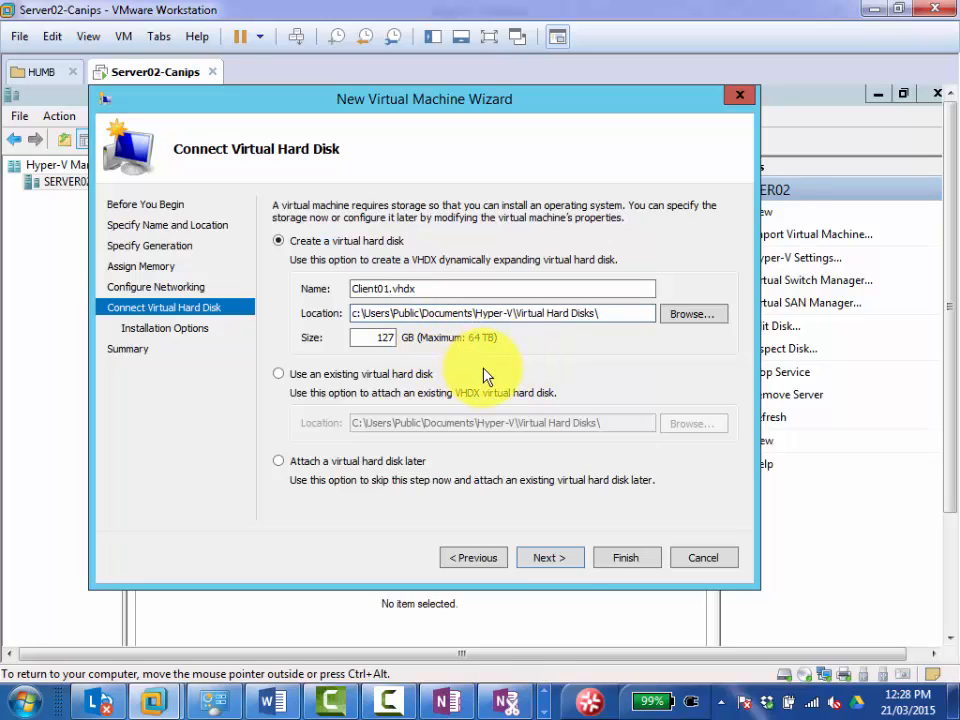
pyautogui.click(552, 559)
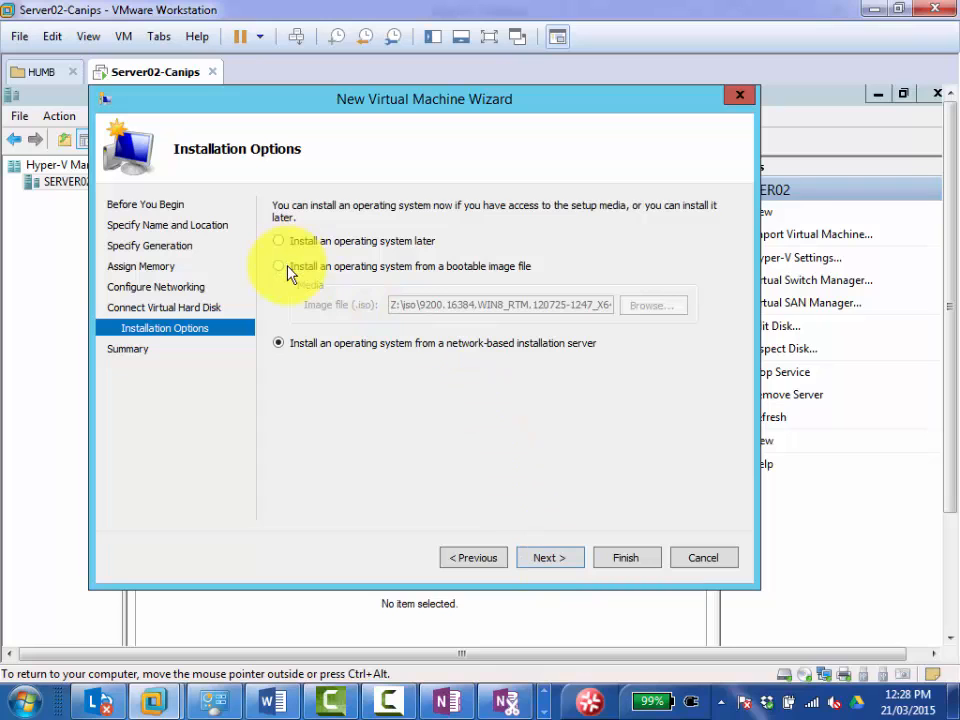
# Try to create Client01 with installation from the bootable image file in Z:\iso, and read the error details.
pyautogui.click(287, 267)
pyautogui.click(549, 558)
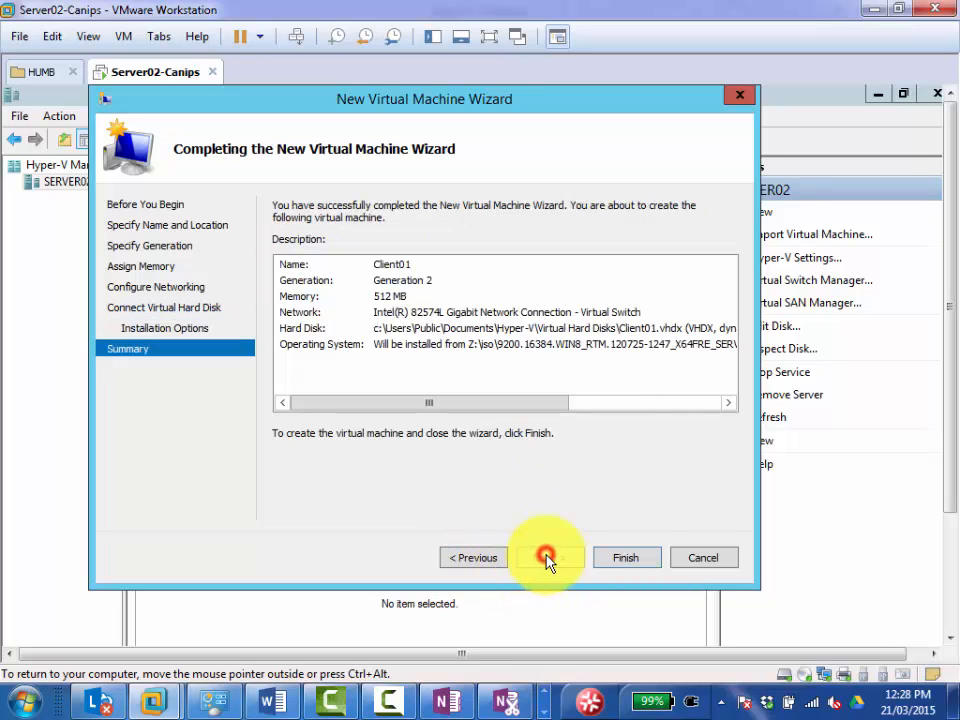
pyautogui.click(610, 560)
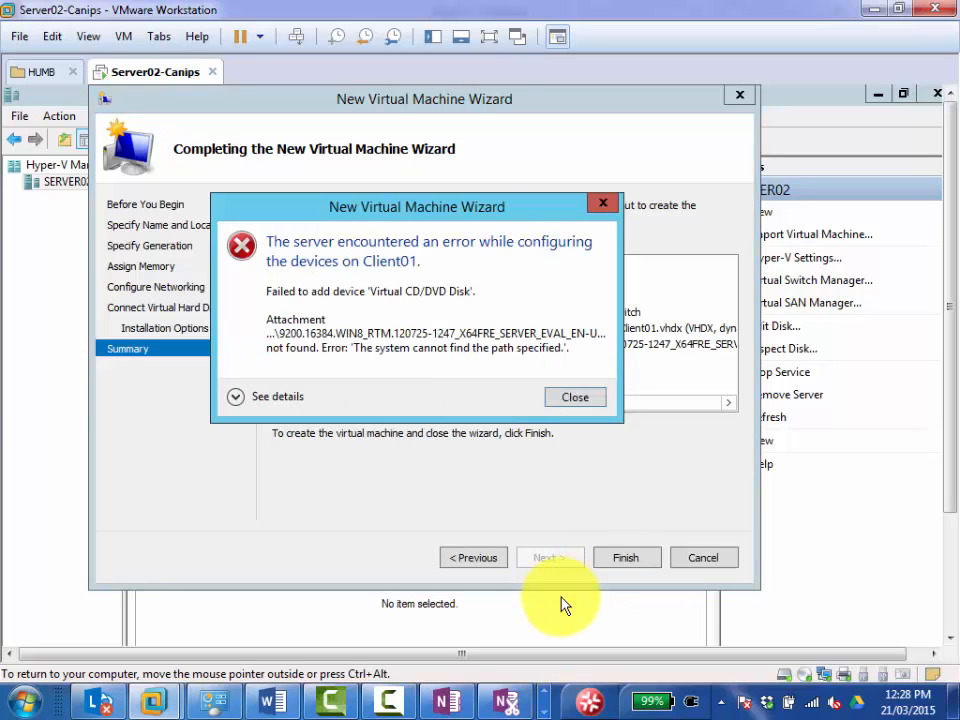
pyautogui.click(236, 396)
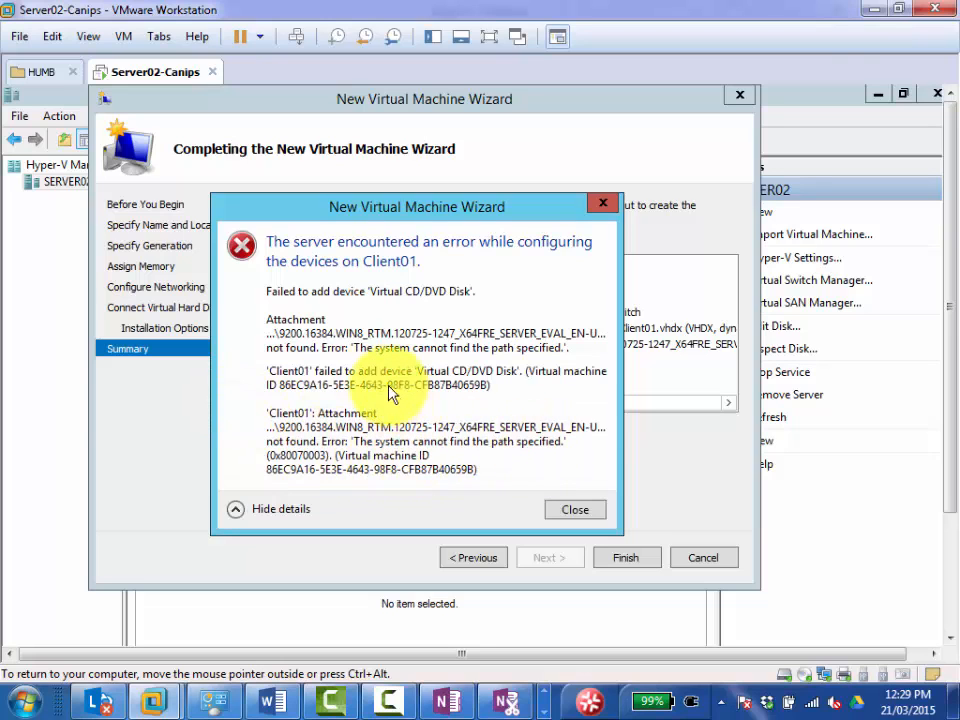
pyautogui.click(572, 509)
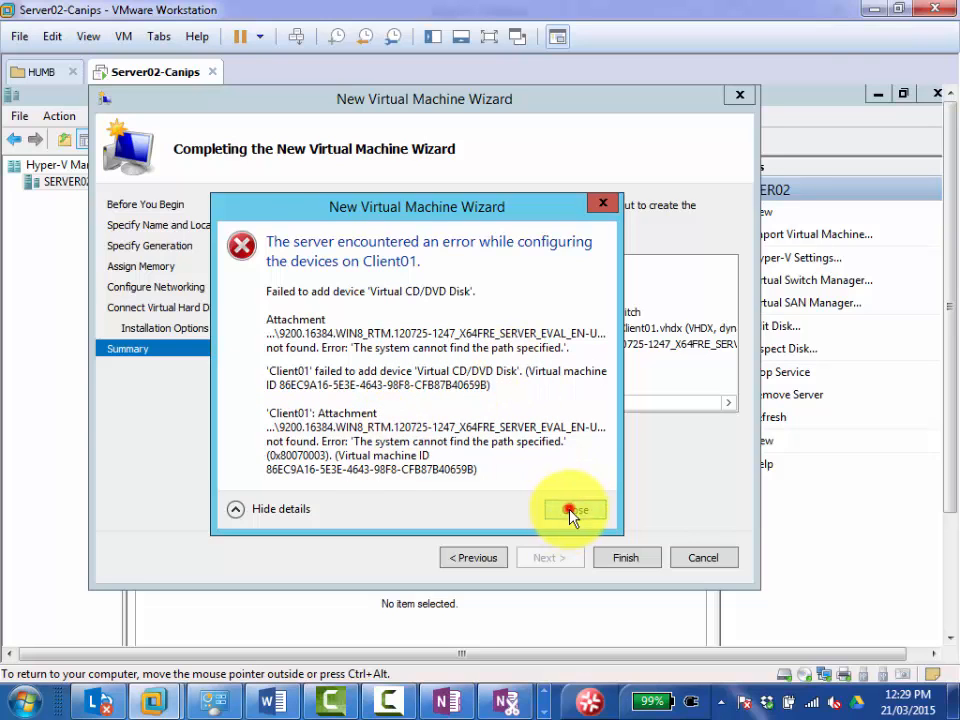
# Create the Client01 virtual machine with the option Install an operating system later.
pyautogui.click(313, 241)
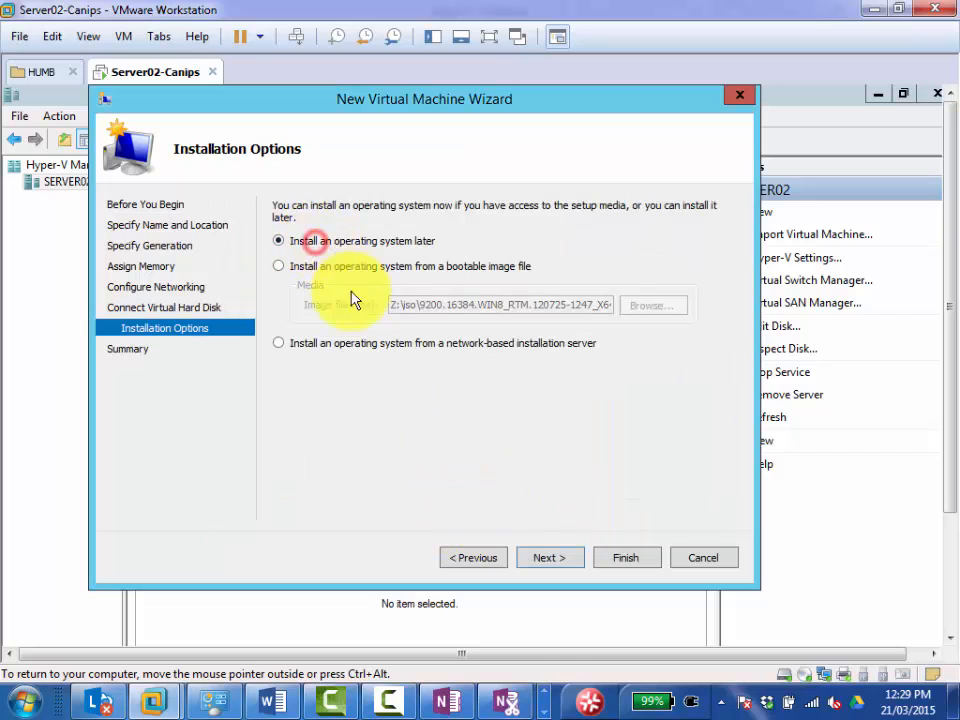
pyautogui.click(332, 349)
pyautogui.click(470, 558)
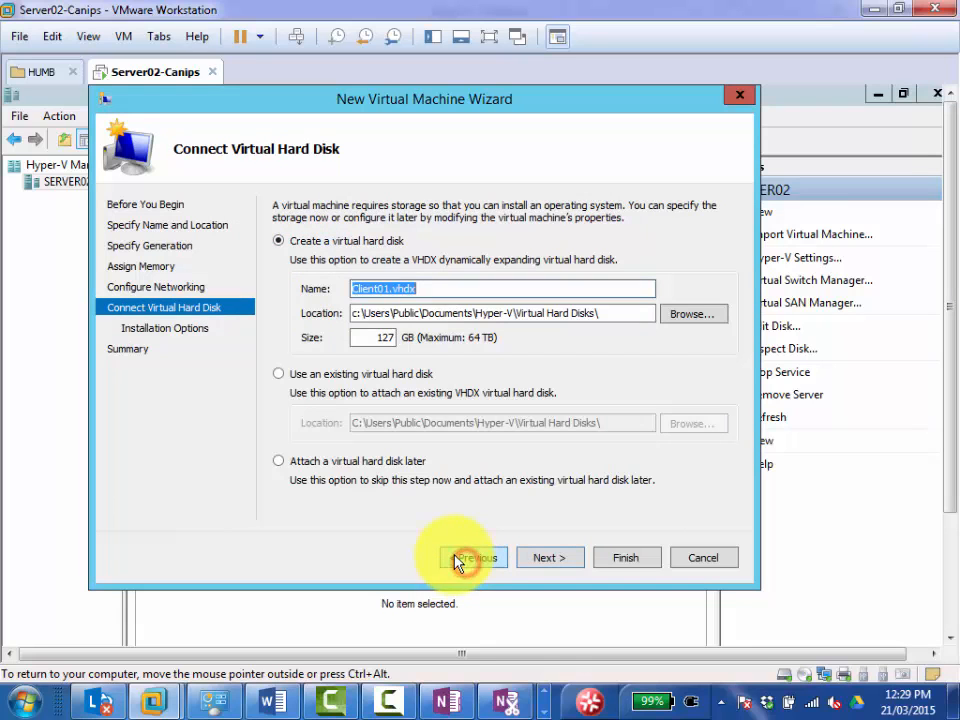
pyautogui.click(548, 558)
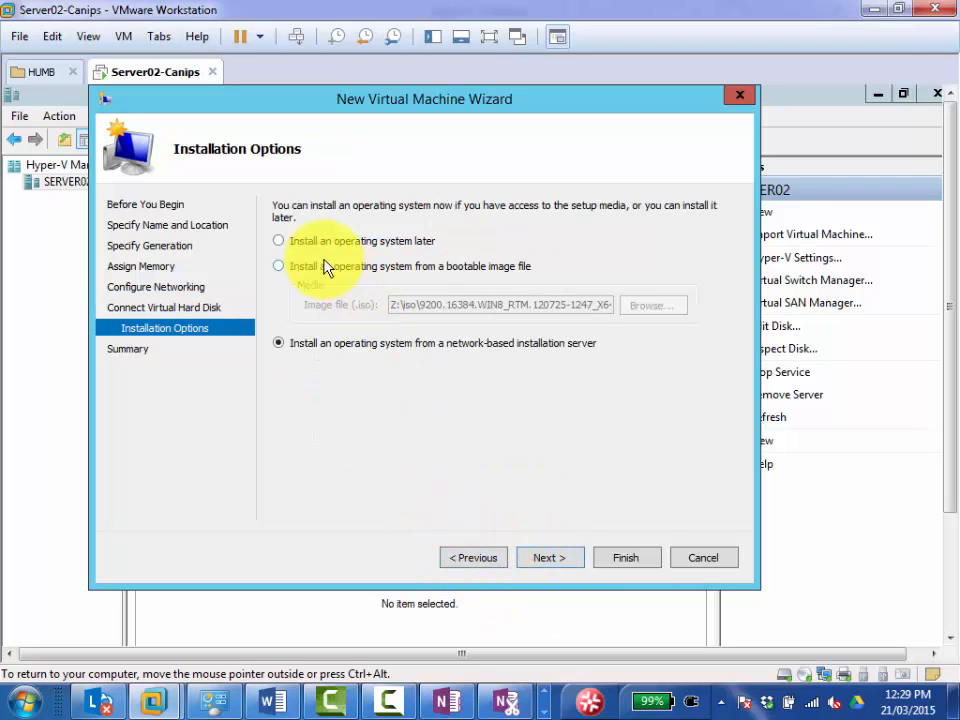
pyautogui.click(318, 243)
pyautogui.click(558, 564)
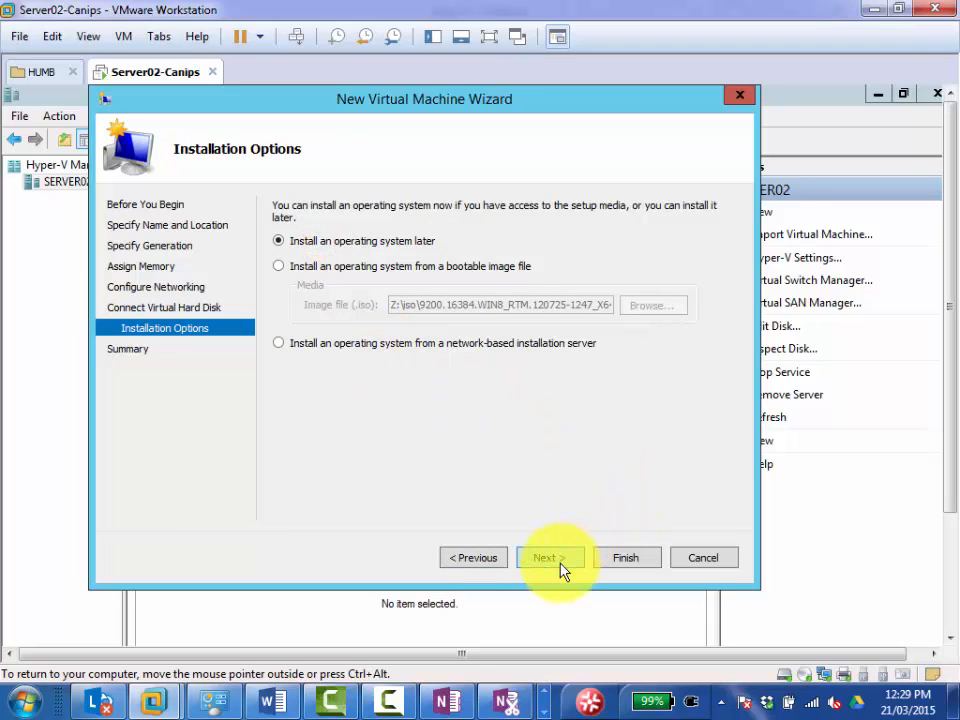
pyautogui.click(622, 566)
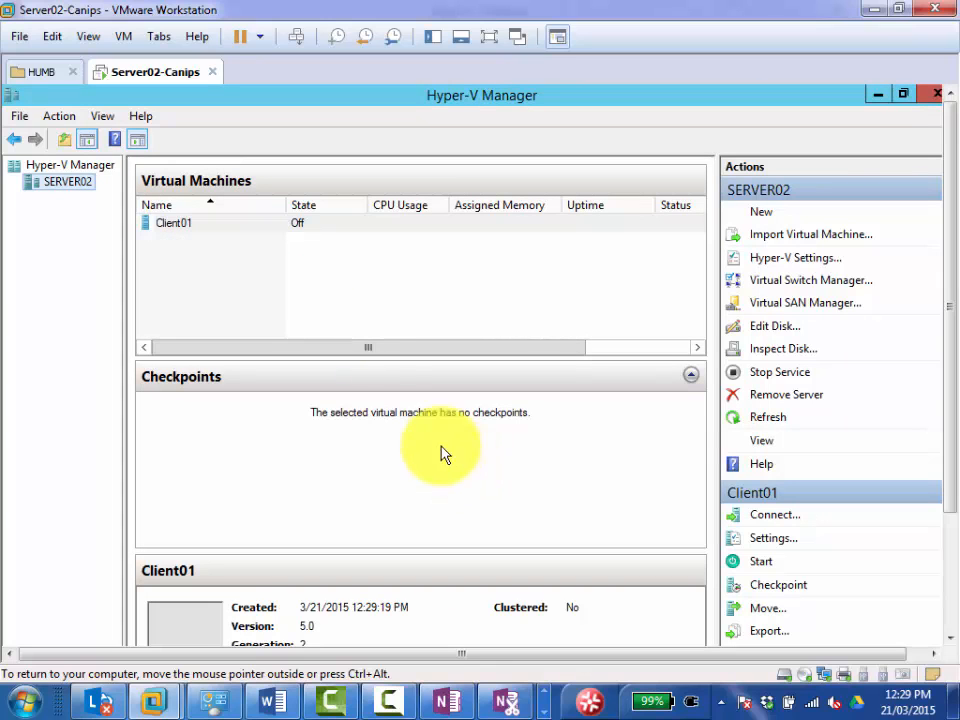
# Review the hardware settings of Client01 and close them without changes.
pyautogui.rightClick(172, 226)
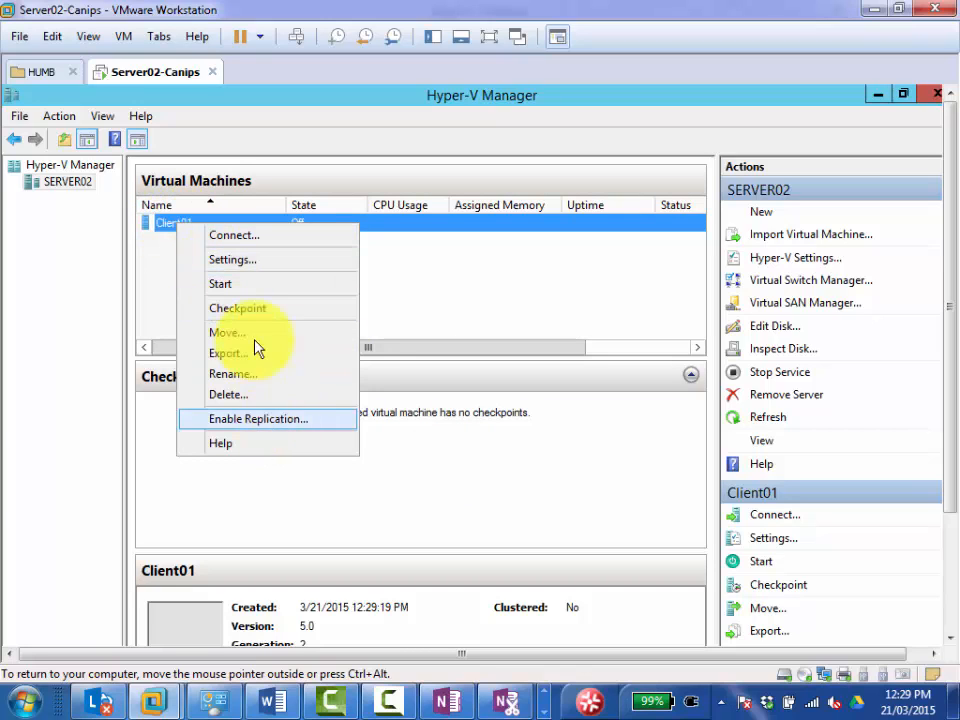
pyautogui.click(251, 262)
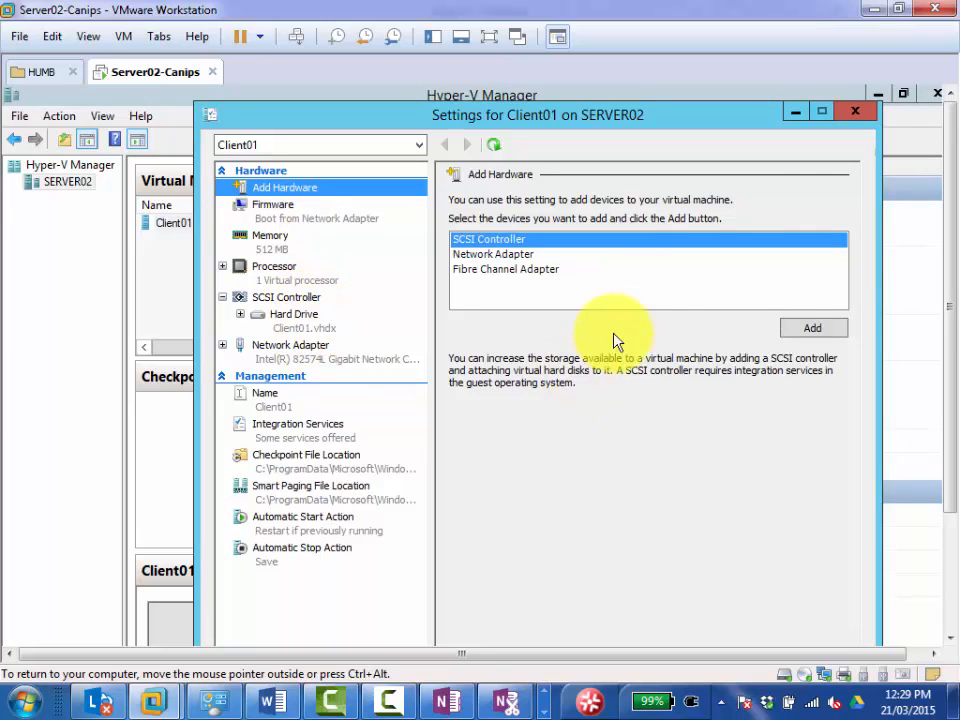
pyautogui.click(855, 112)
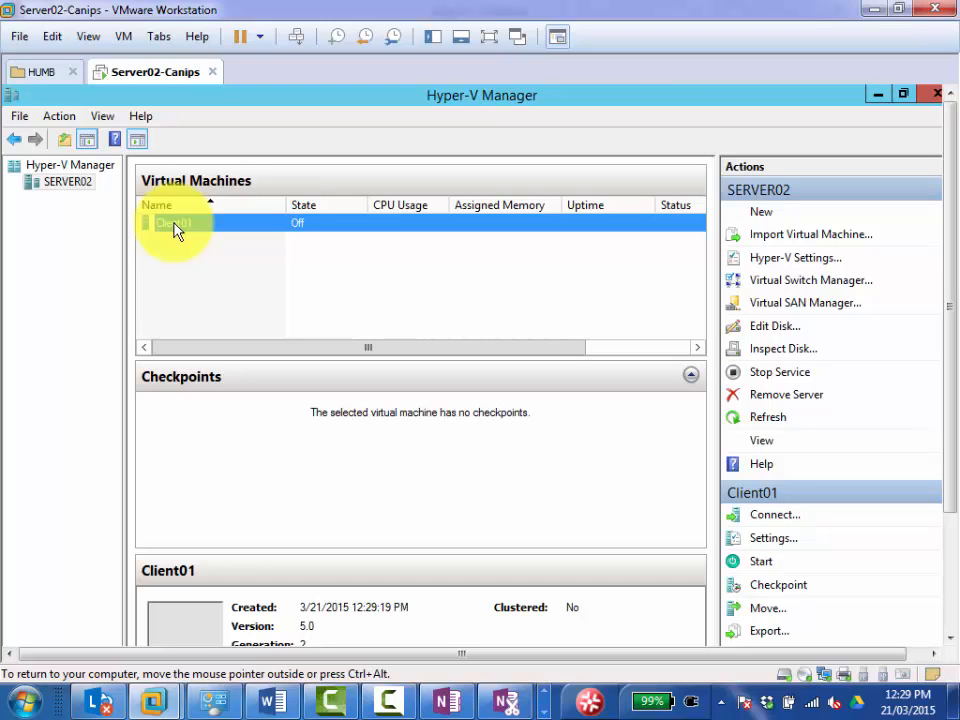
pyautogui.click(176, 224)
pyautogui.click(182, 257)
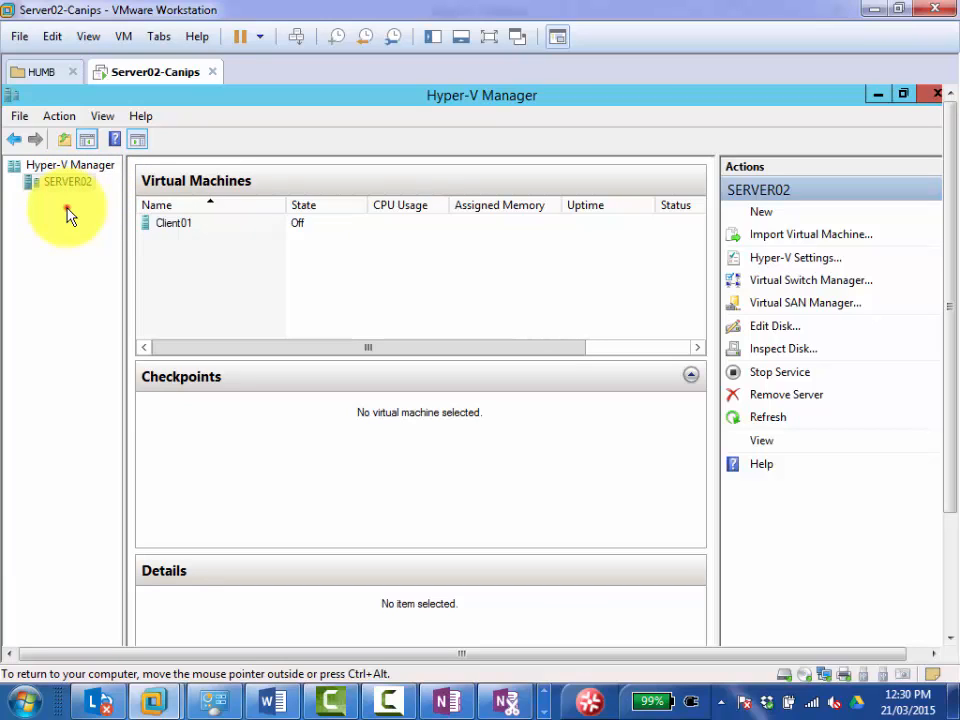
# Start a new virtual machine on SERVER02 and name it Client02, keeping the default storage location.
pyautogui.rightClick(88, 190)
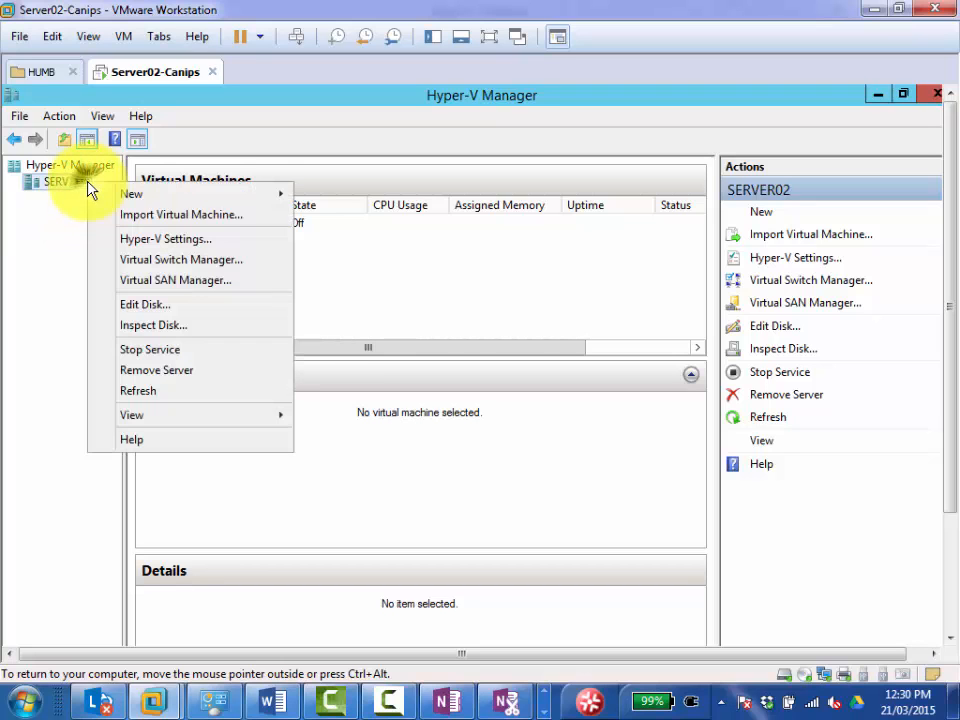
pyautogui.moveTo(128, 194)
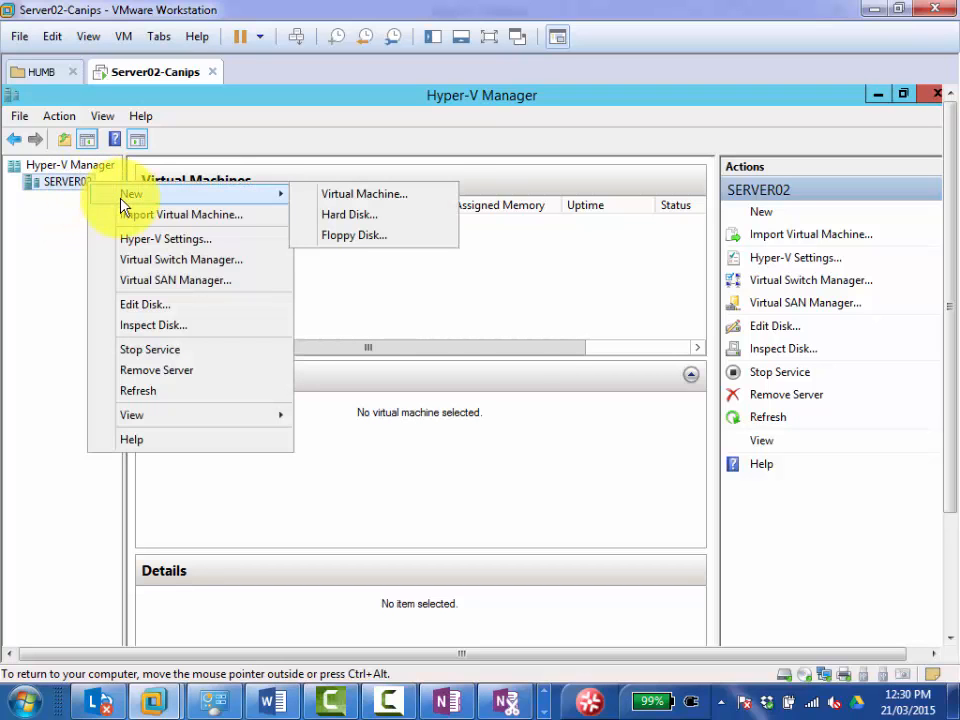
pyautogui.click(340, 197)
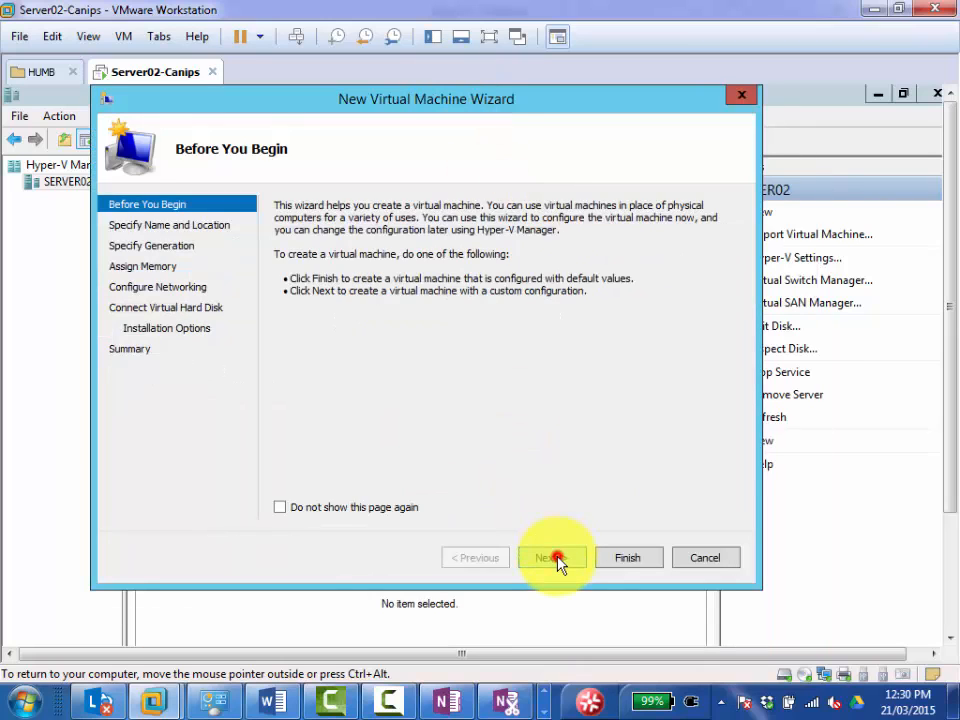
pyautogui.click(553, 557)
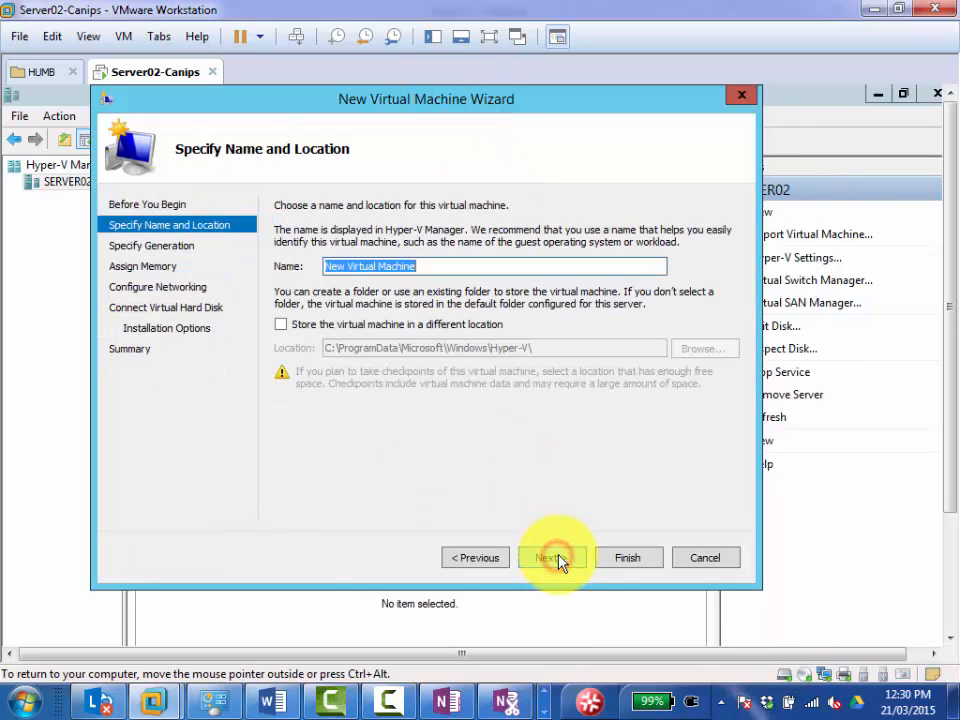
pyautogui.write('Cli')
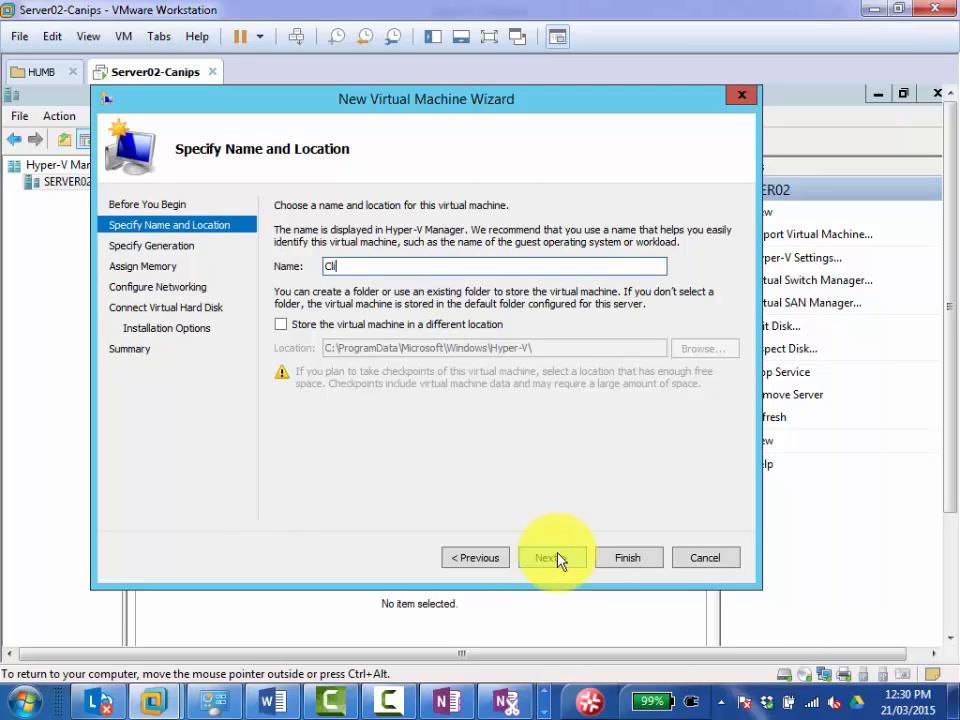
pyautogui.write('ent02')
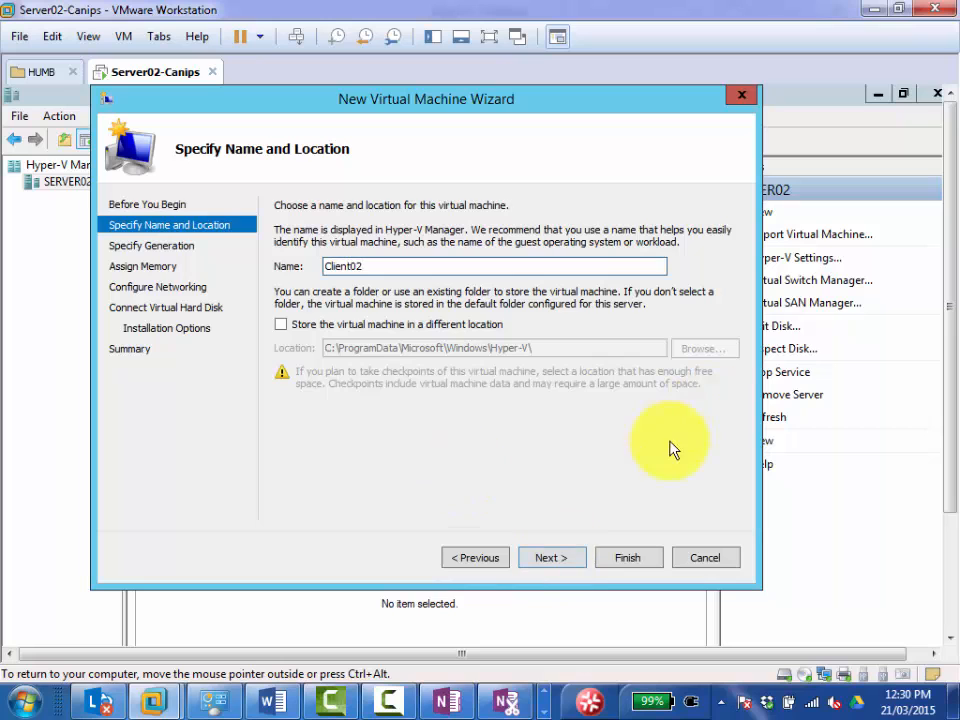
pyautogui.click(553, 557)
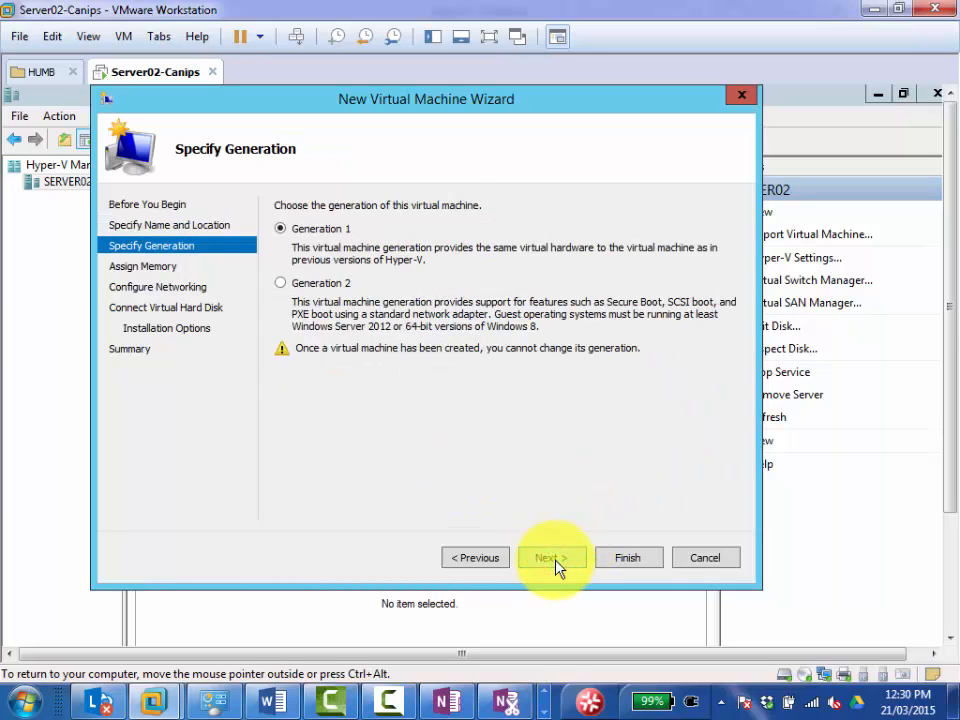
# Make Client02 a Generation 2 machine with the default memory and connect it to the Intel(R) 82574L Gigabit Network Connection - Virtual Switch.
pyautogui.click(305, 286)
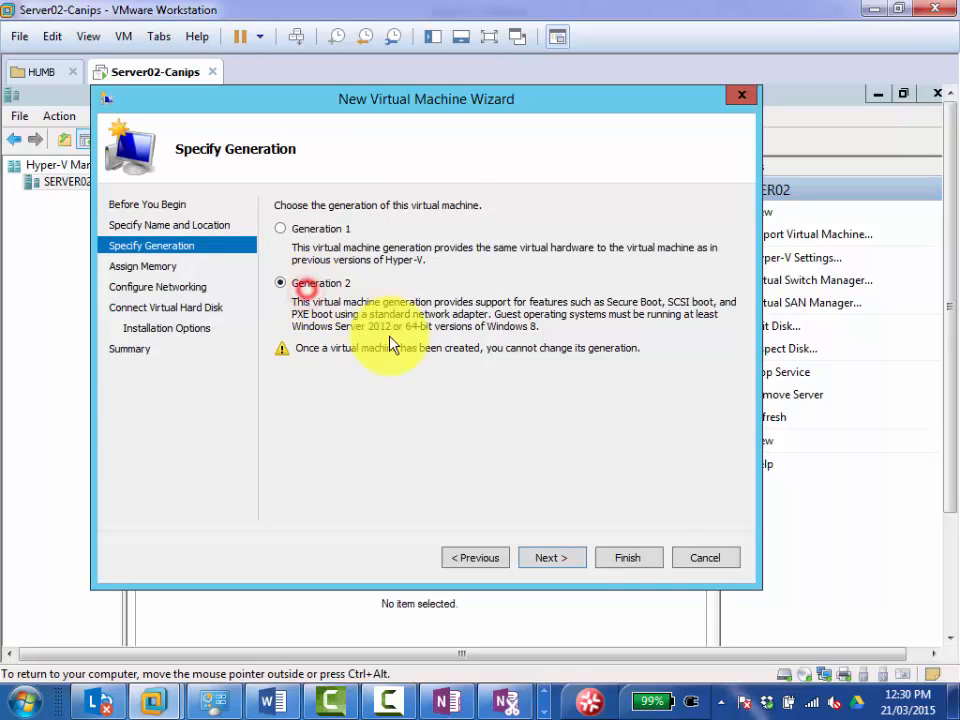
pyautogui.click(550, 562)
pyautogui.click(549, 560)
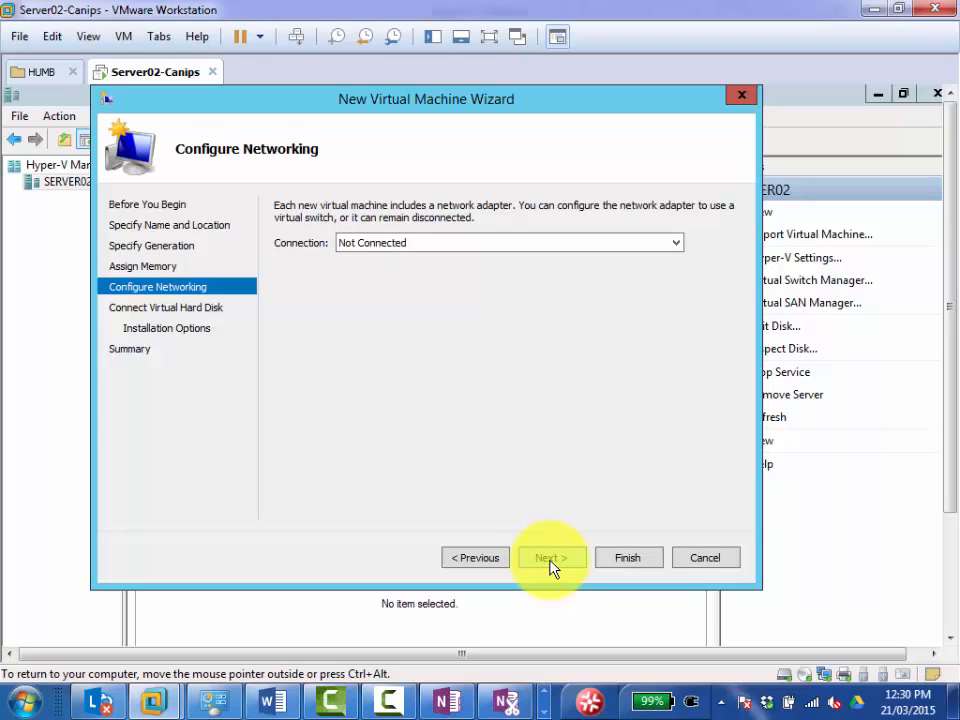
pyautogui.click(380, 244)
pyautogui.click(380, 272)
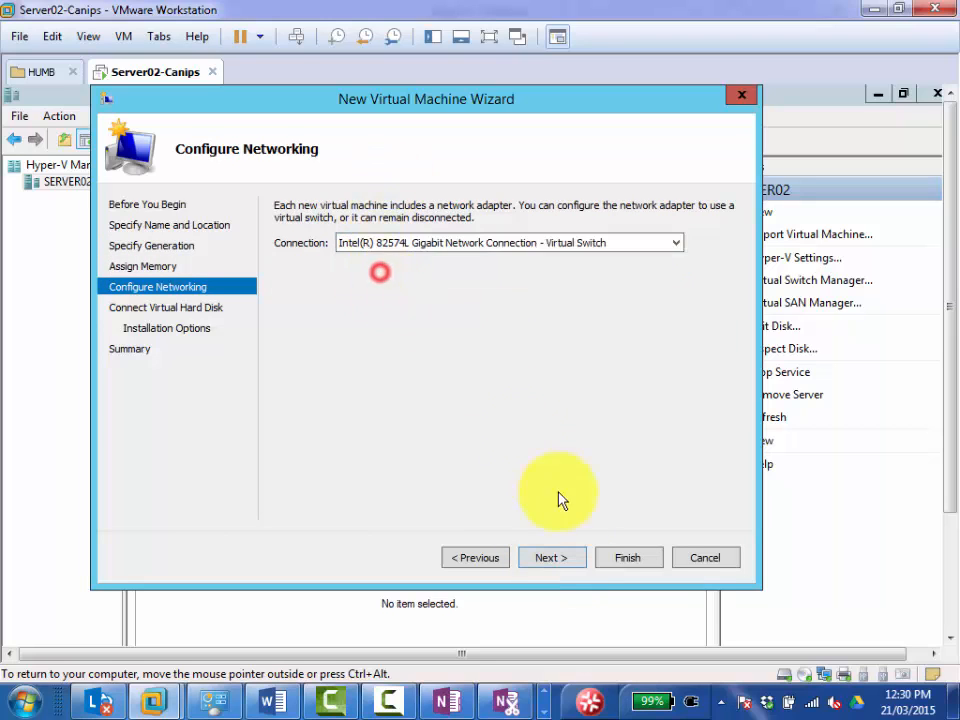
pyautogui.click(553, 560)
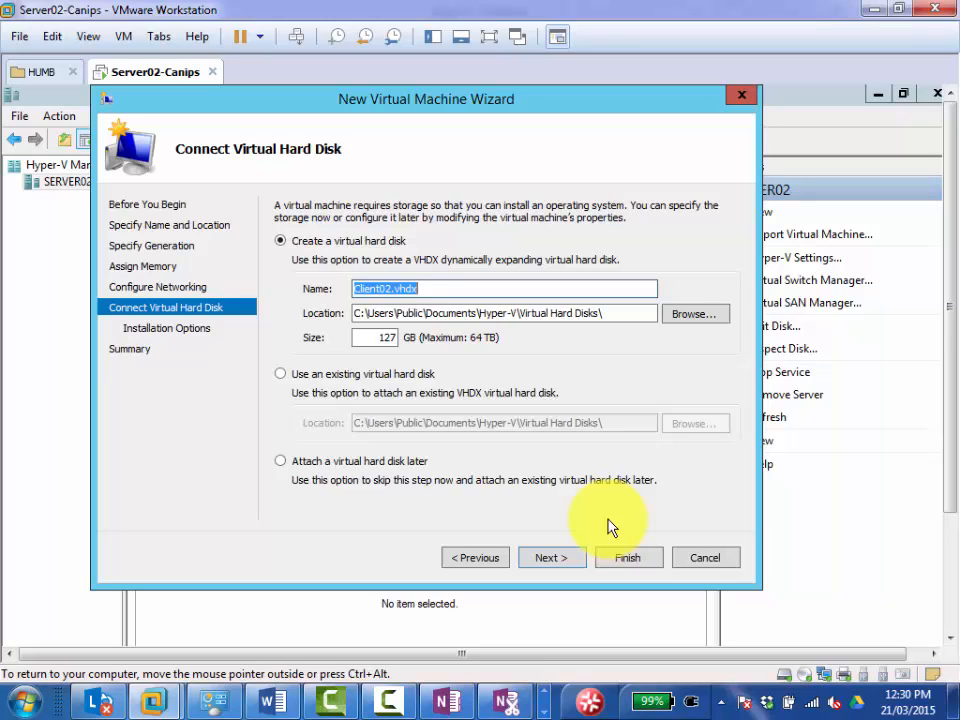
# Change the drive letter in the location of Client02's new virtual hard disk to d and accept the disk settings.
pyautogui.click(358, 312)
pyautogui.moveTo(361, 312); pyautogui.dragTo(352, 316)
pyautogui.write('d')
pyautogui.click(553, 562)
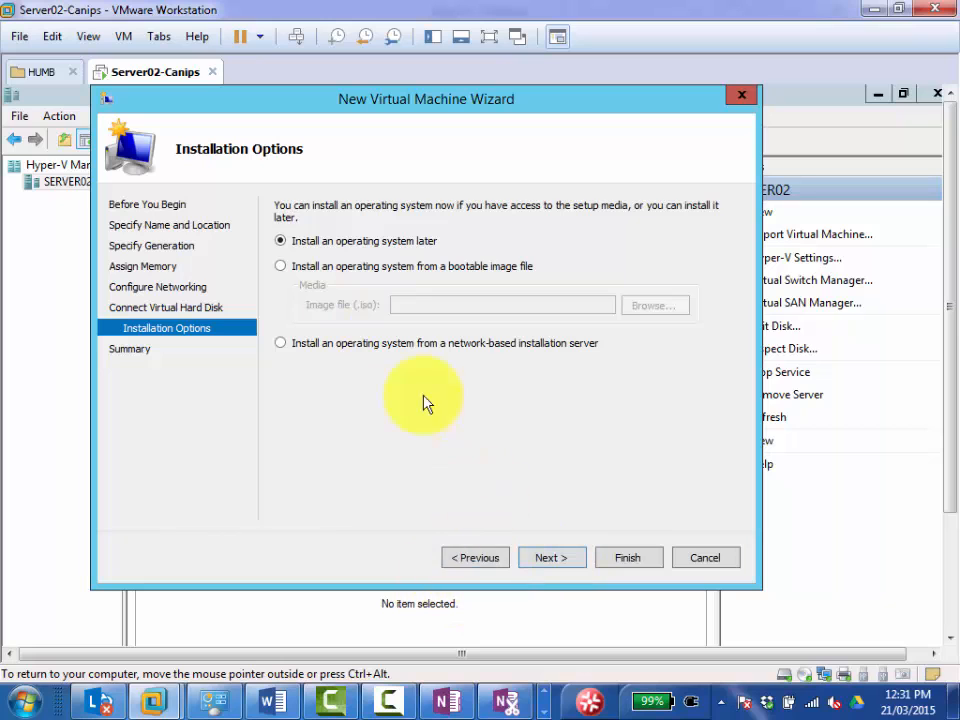
# Choose installation from a bootable image file and browse to the iso folder on the shared Z: drive.
pyautogui.click(300, 267)
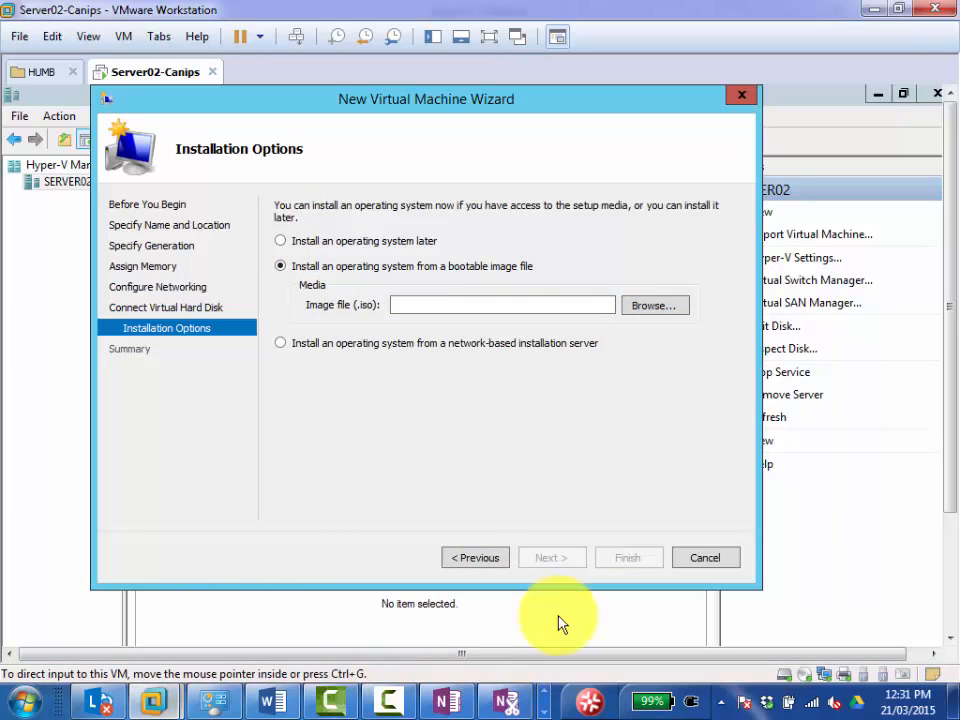
pyautogui.click(650, 306)
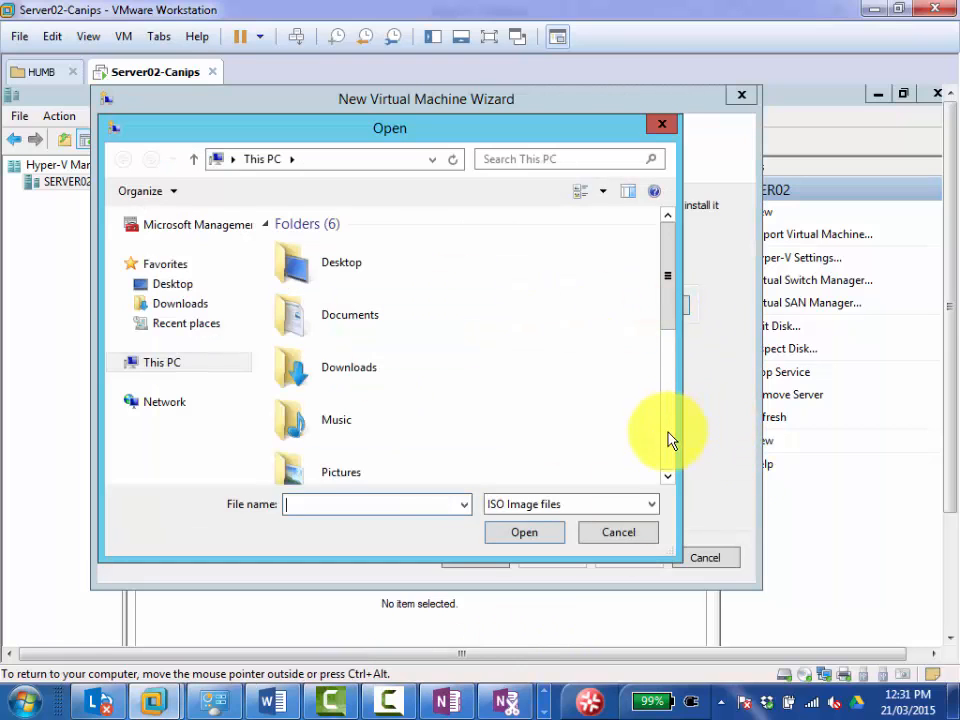
pyautogui.click(668, 439)
pyautogui.click(669, 454)
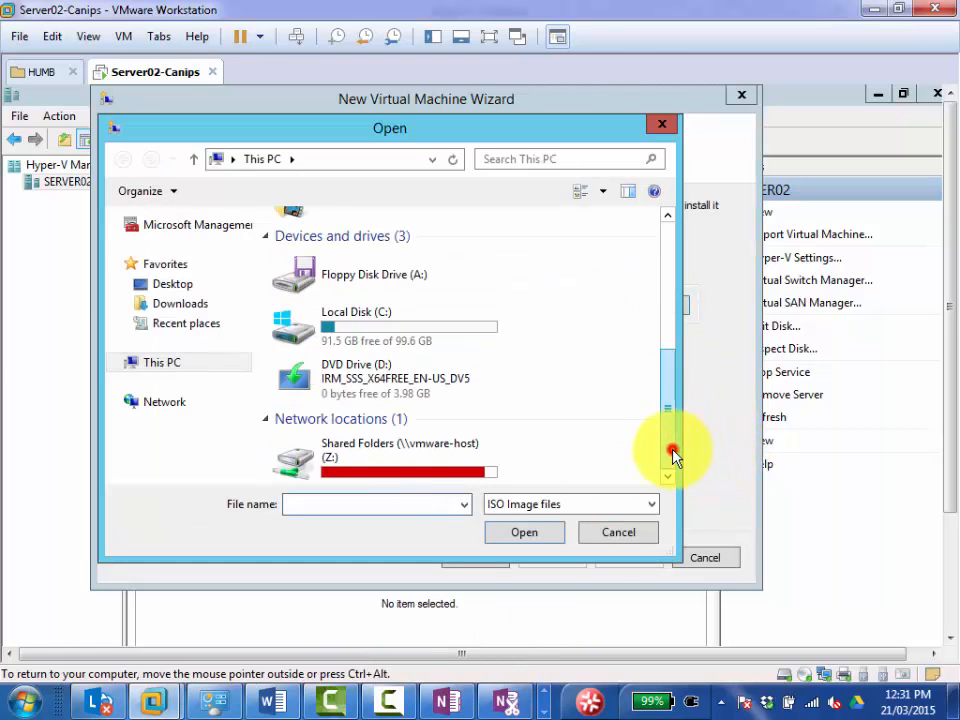
pyautogui.doubleClick(340, 462)
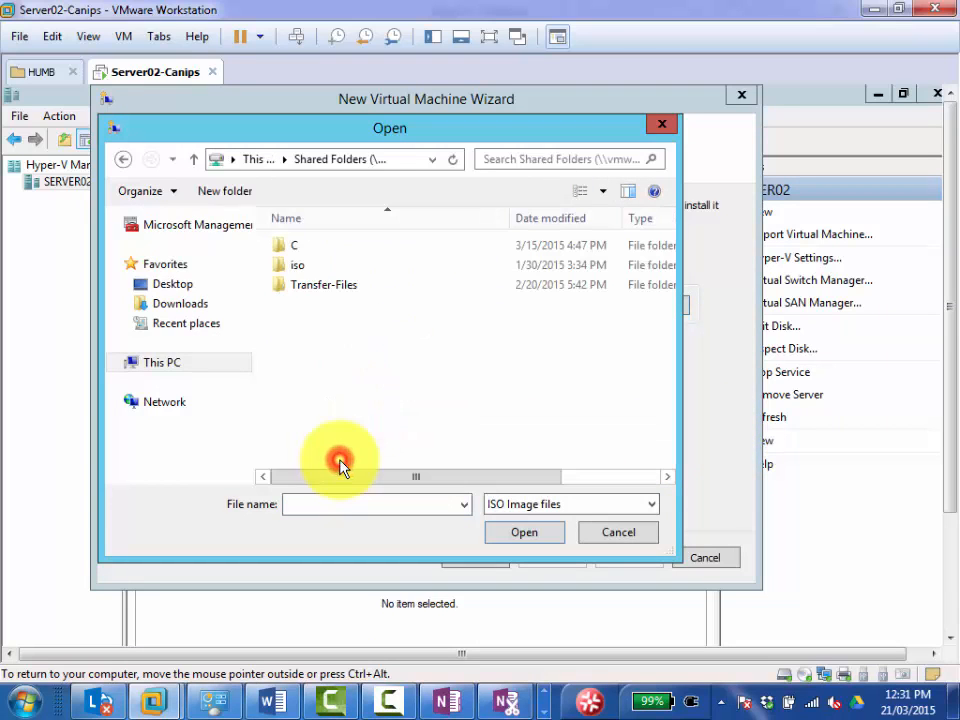
pyautogui.click(300, 265)
pyautogui.doubleClick(300, 265)
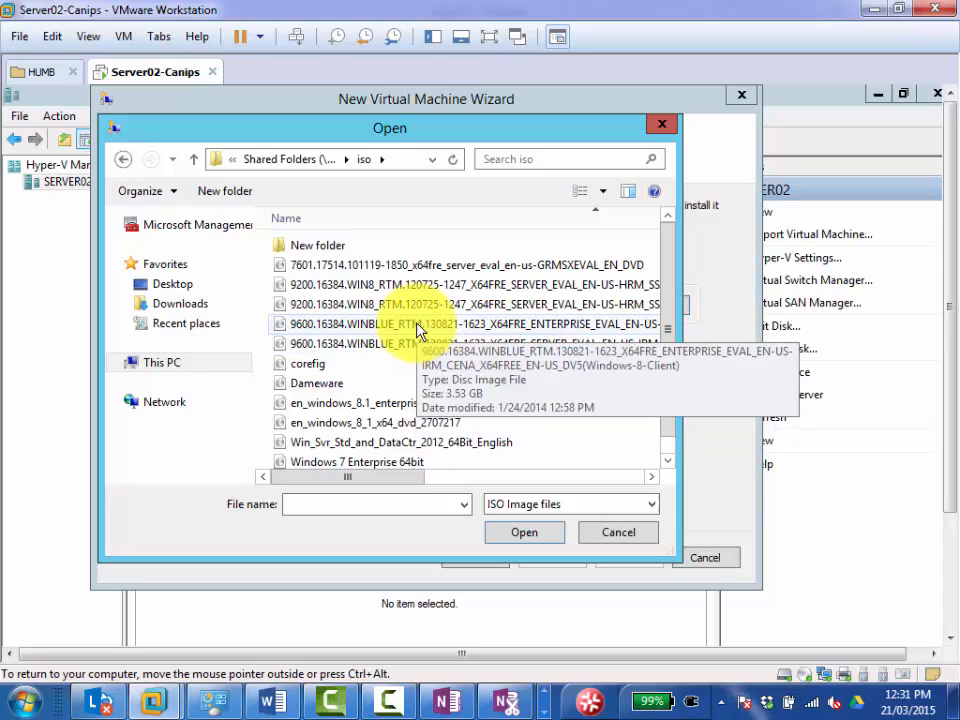
# Copy the 9600.16384.WINBLUE_RTM.130821-1623_X64FRE_ENTERPRISE_EVAL image from the iso folder to the root of Local Disk (C:).
pyautogui.rightClick(418, 330)
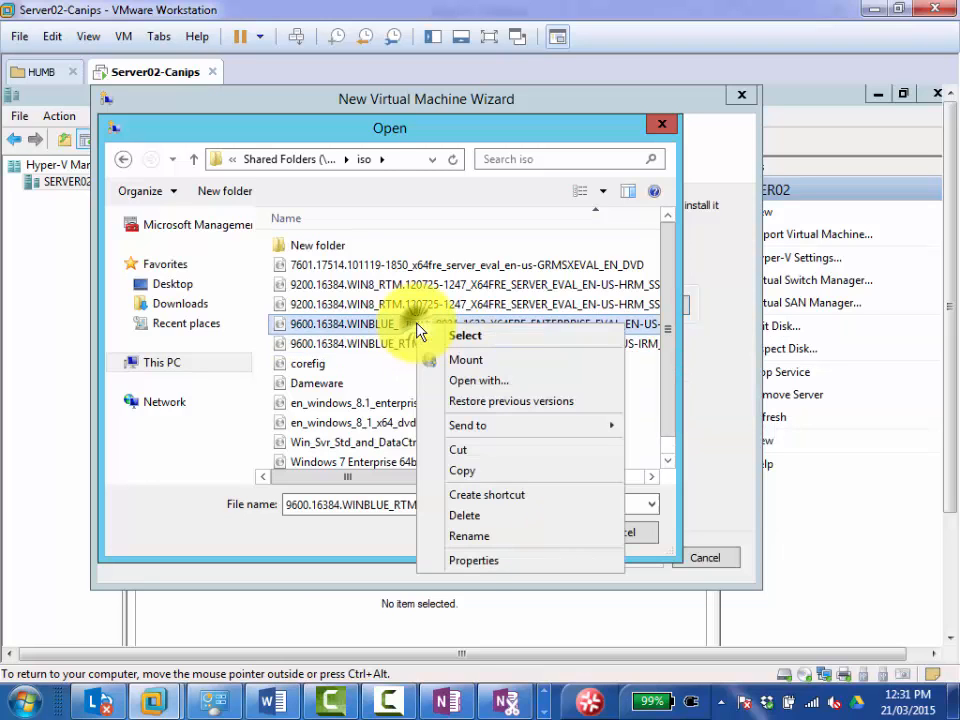
pyautogui.click(485, 474)
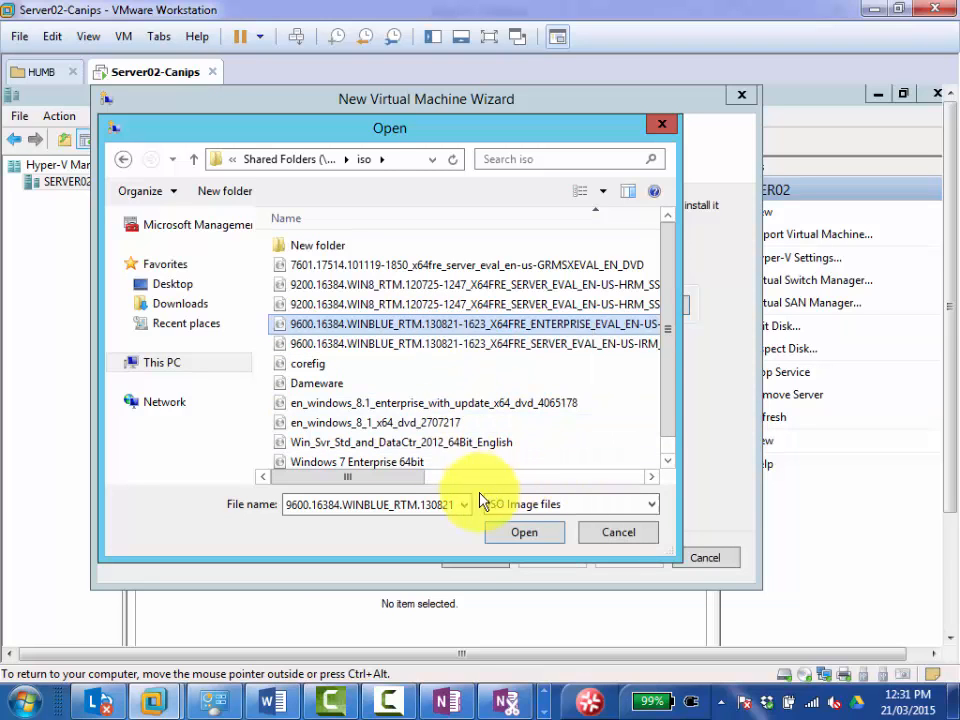
pyautogui.click(176, 363)
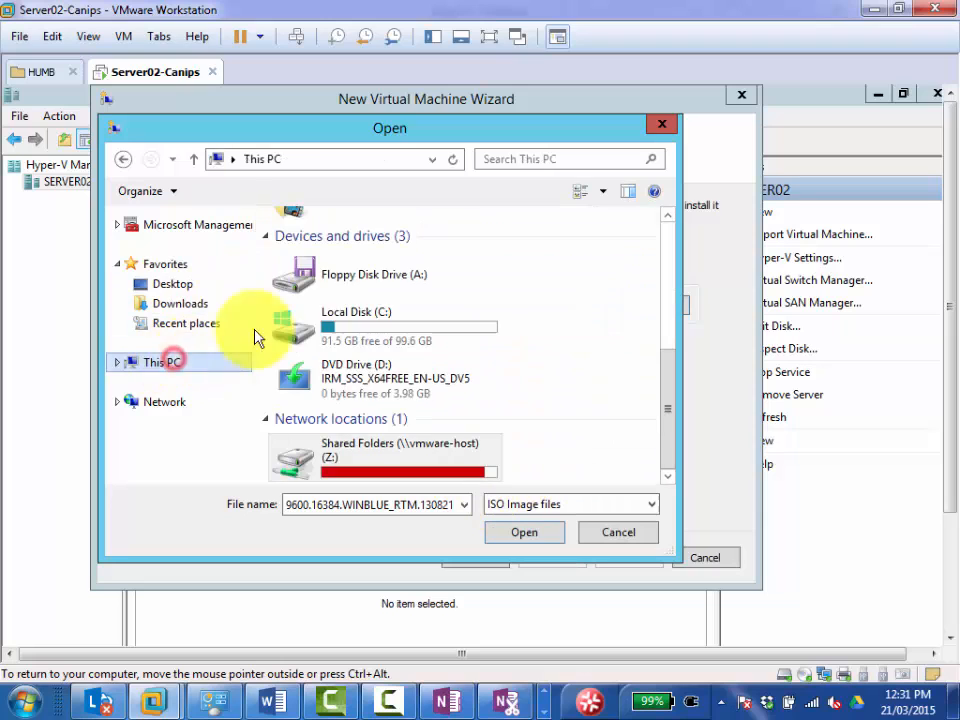
pyautogui.doubleClick(369, 325)
pyautogui.rightClick(316, 350)
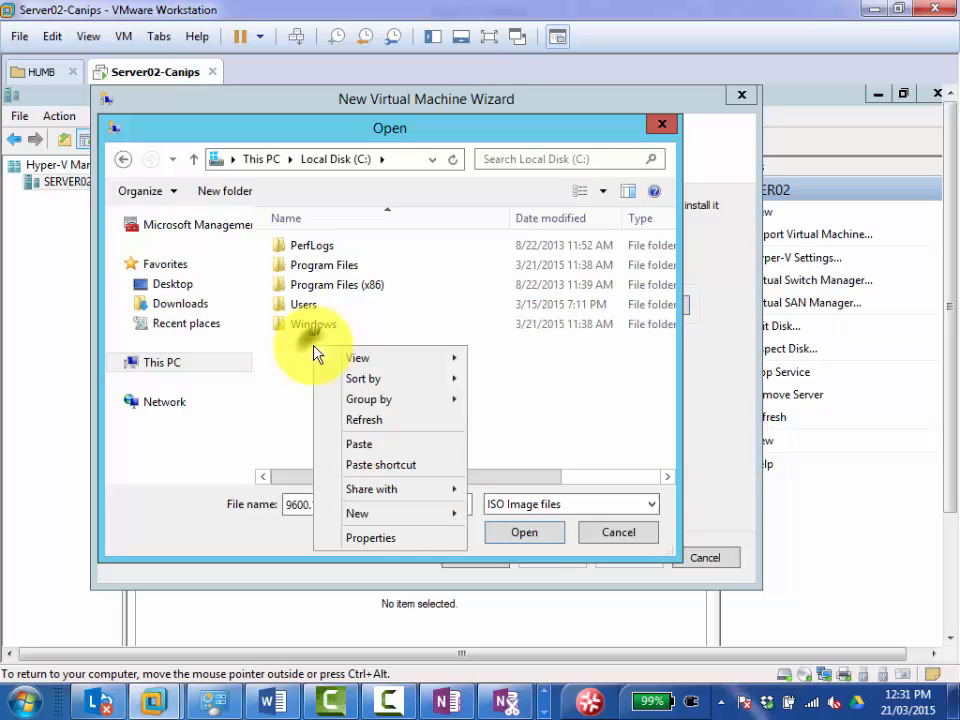
pyautogui.click(371, 444)
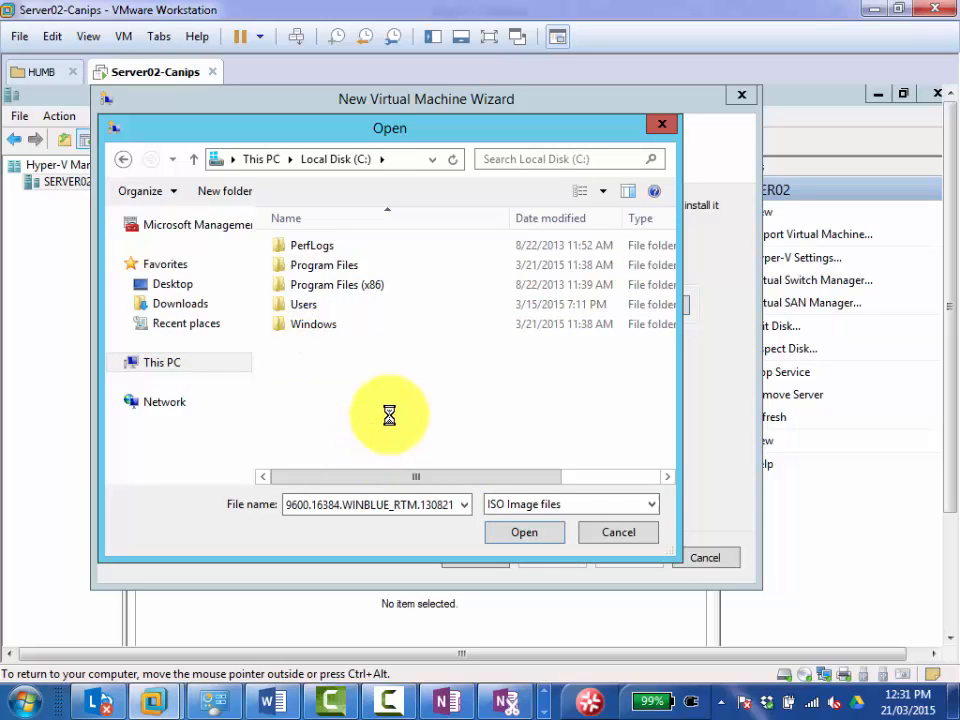
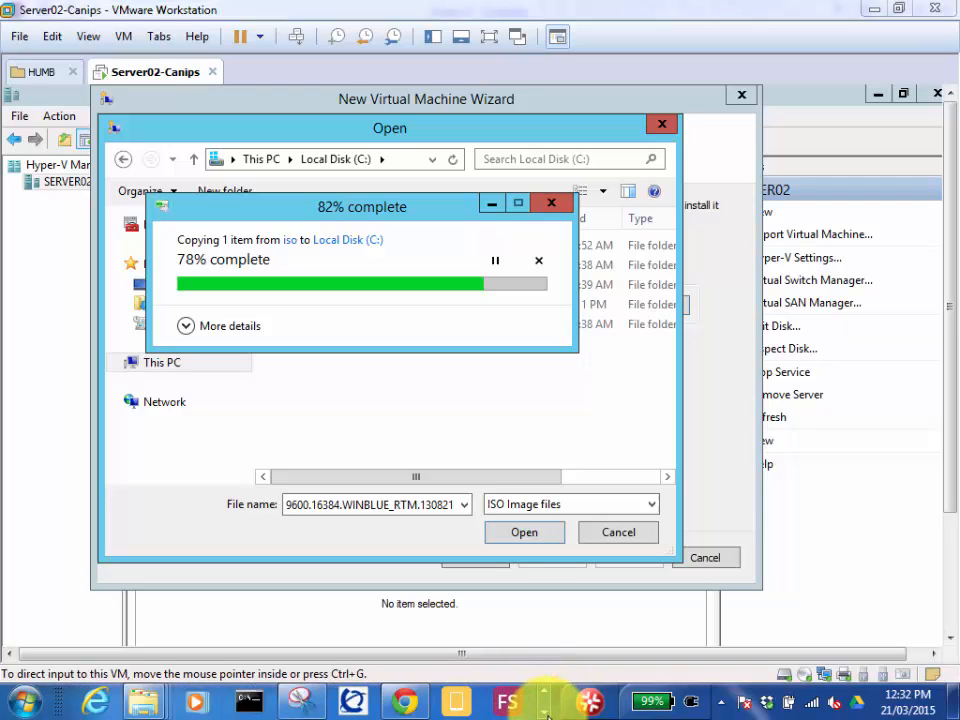
pyautogui.click(386, 700)
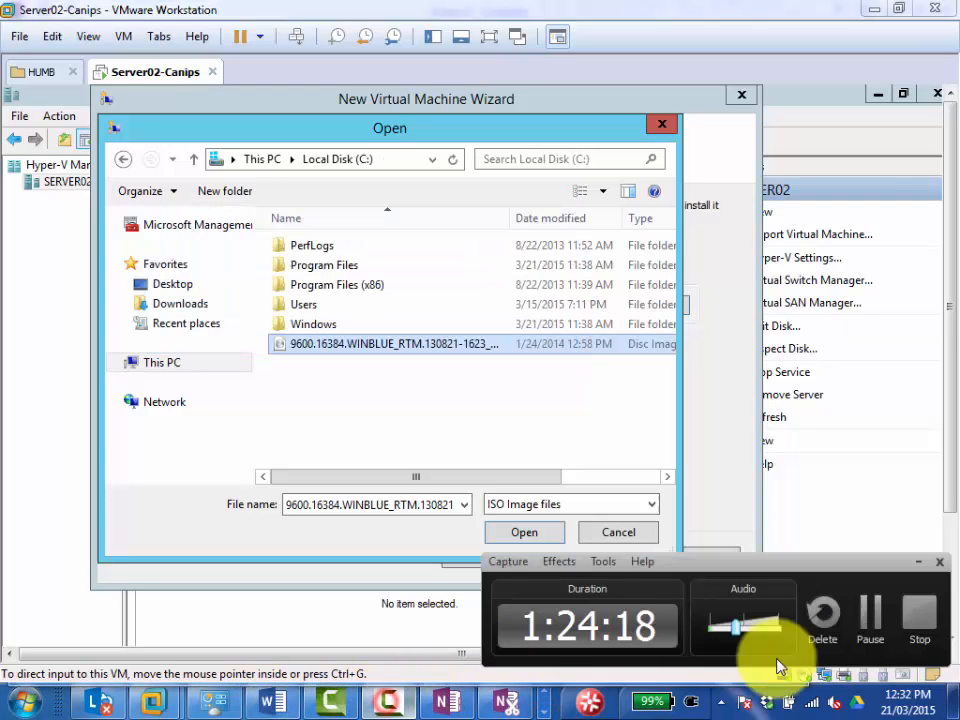
pyautogui.click(866, 627)
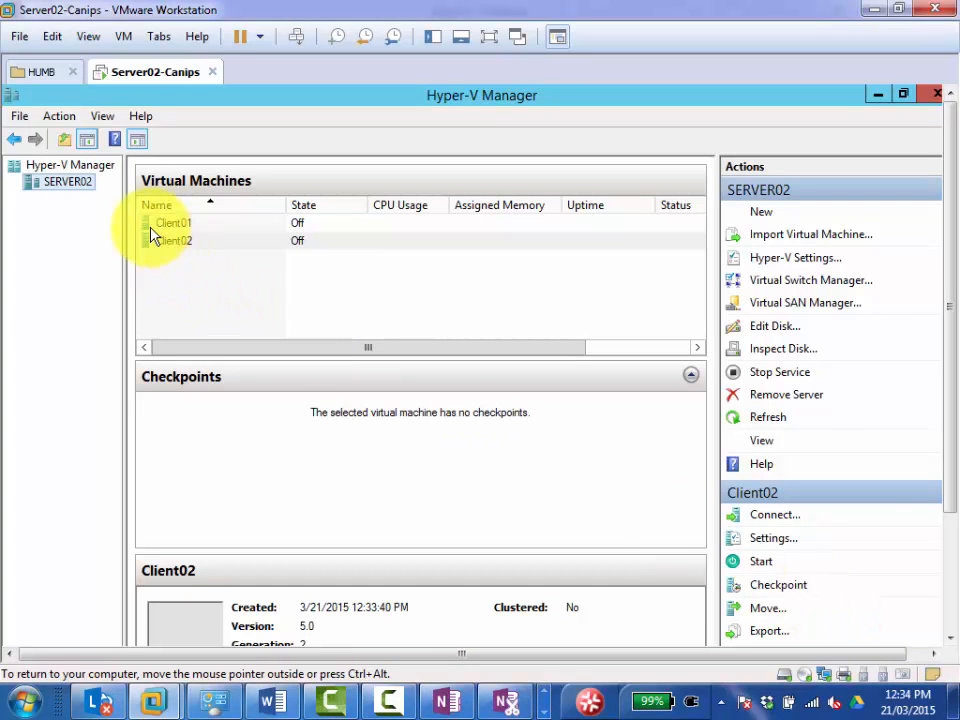
# Start a new virtual machine on SERVER02 and name it Client03, keeping the default storage location.
pyautogui.rightClick(84, 185)
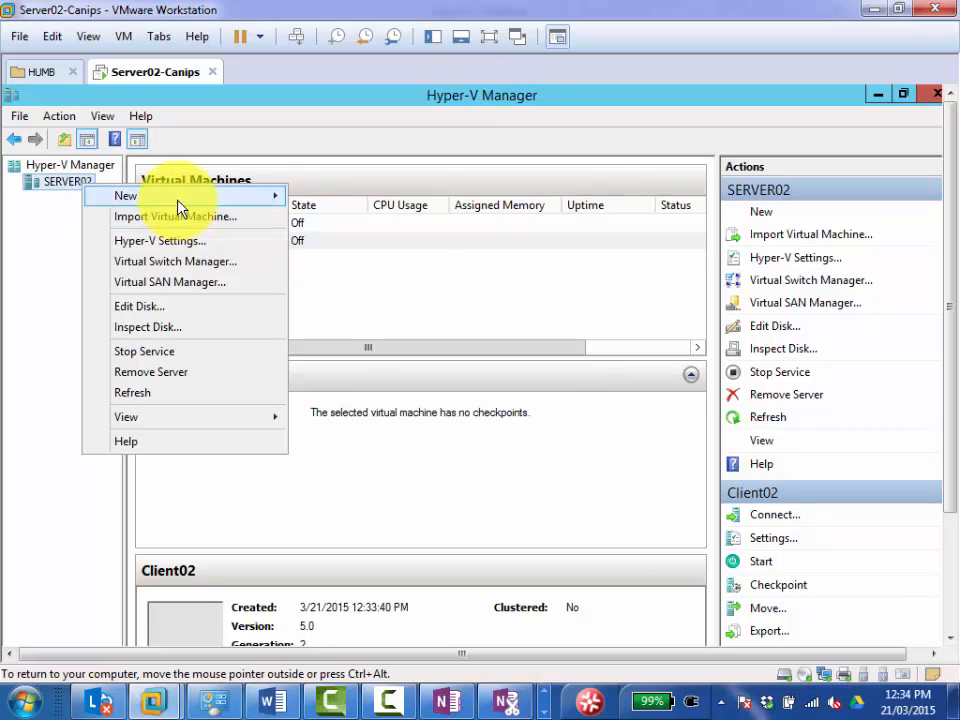
pyautogui.moveTo(246, 203)
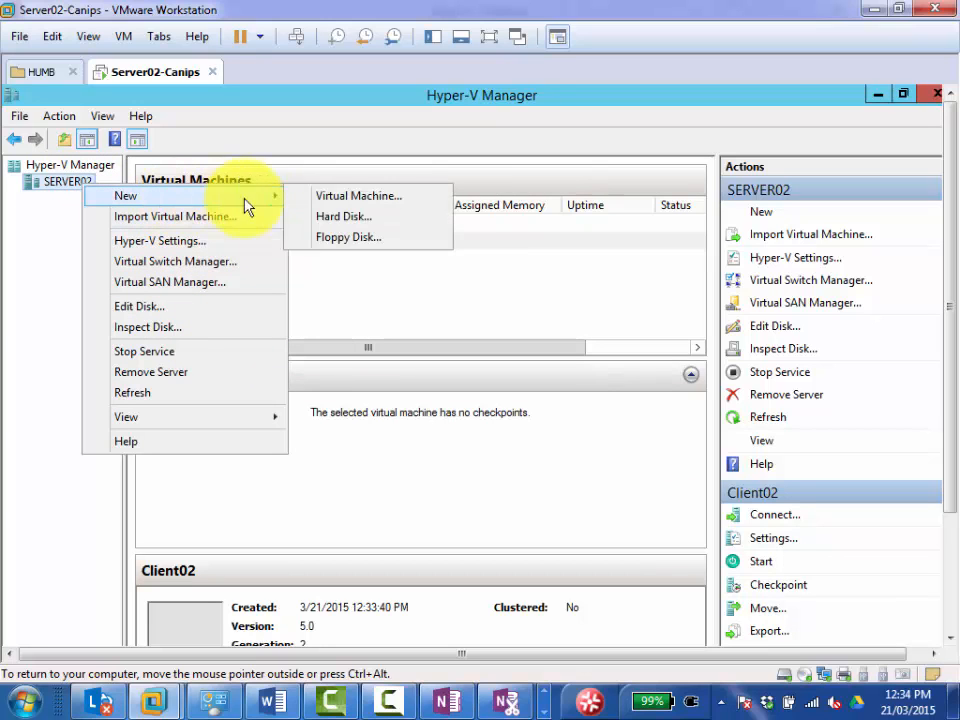
pyautogui.click(360, 198)
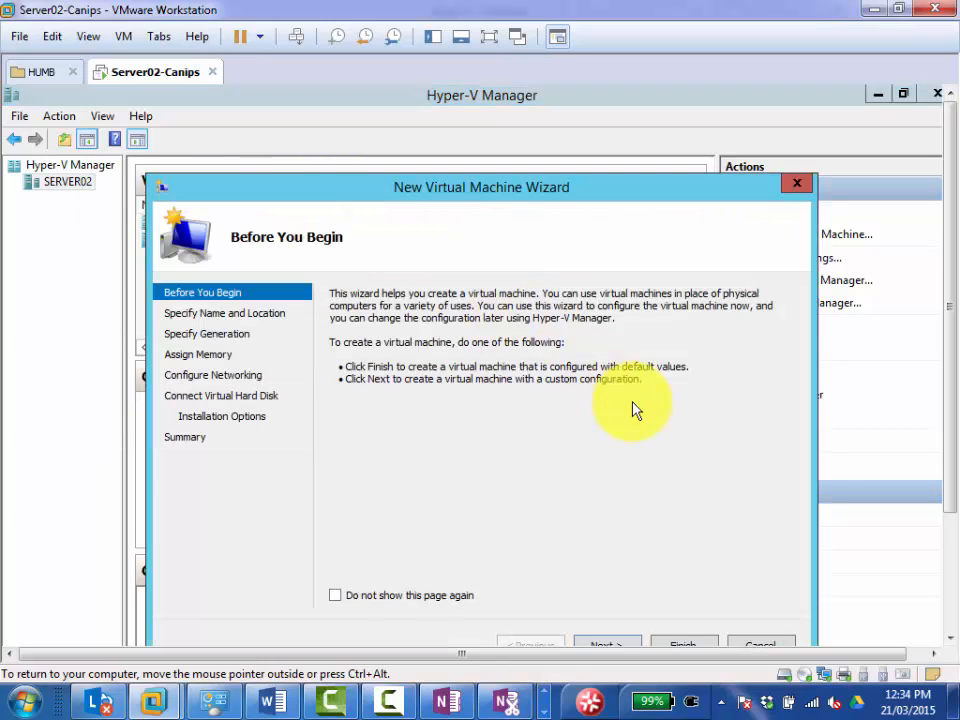
pyautogui.press('Return')
pyautogui.write('t0')
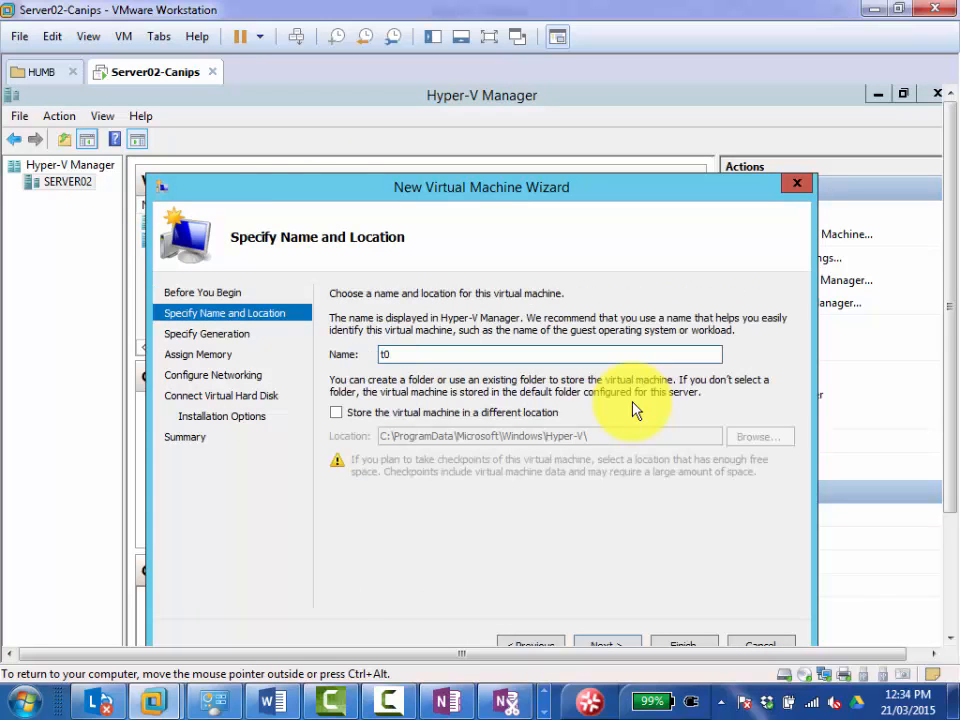
pyautogui.moveTo(529, 358); pyautogui.dragTo(340, 355)
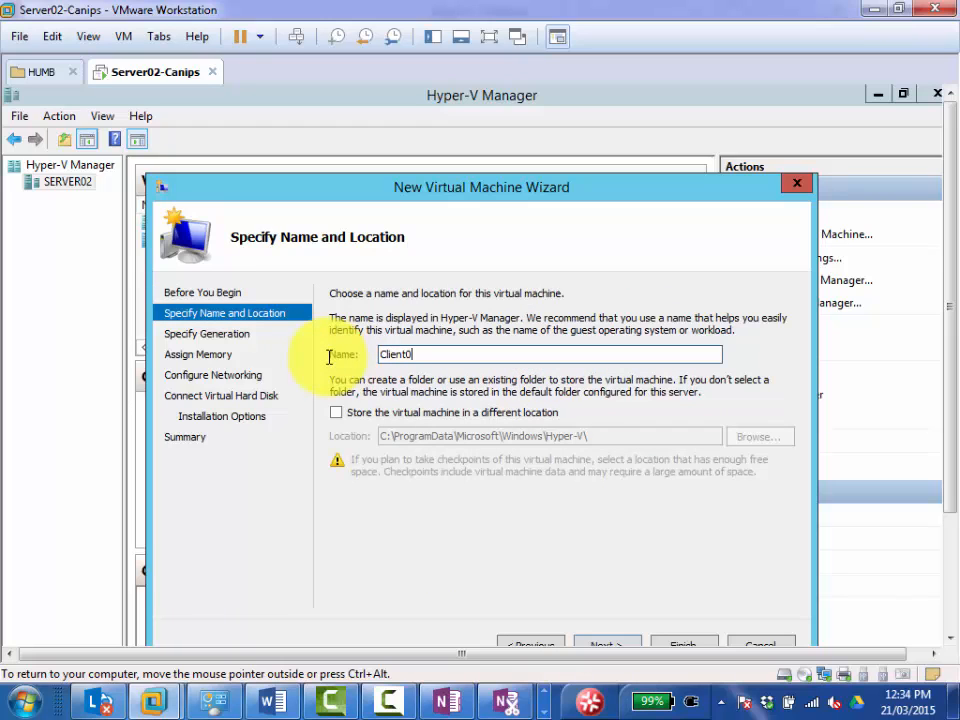
pyautogui.write('3')
pyautogui.moveTo(567, 190); pyautogui.dragTo(557, 138)
pyautogui.click(598, 594)
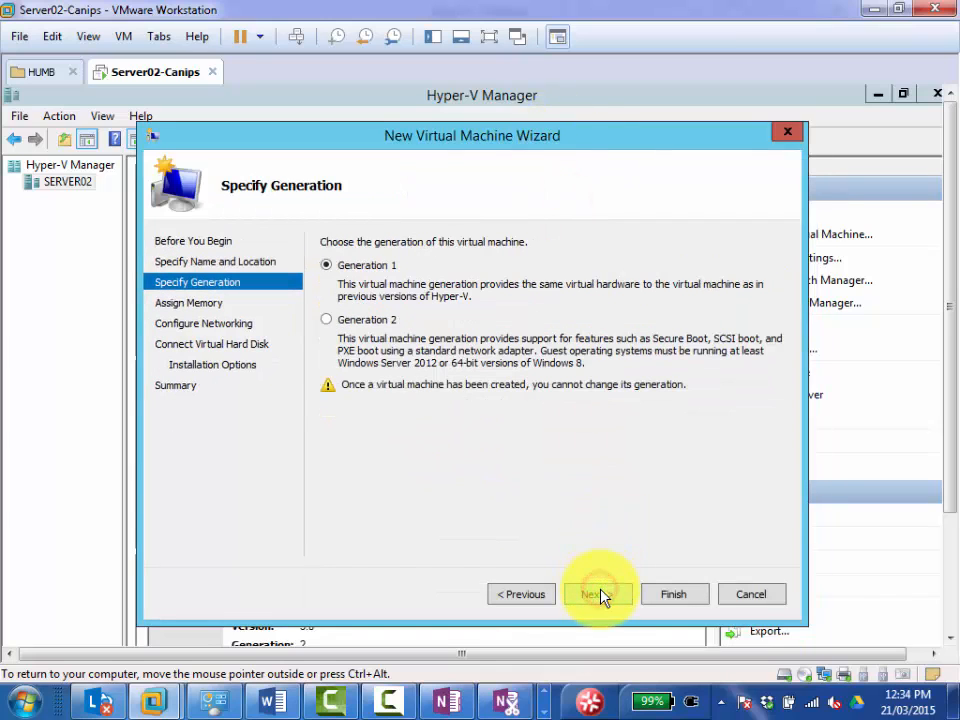
# Make Client03 a Generation 2 machine and enable Dynamic Memory with the default startup memory.
pyautogui.click(333, 320)
pyautogui.click(585, 592)
pyautogui.click(603, 604)
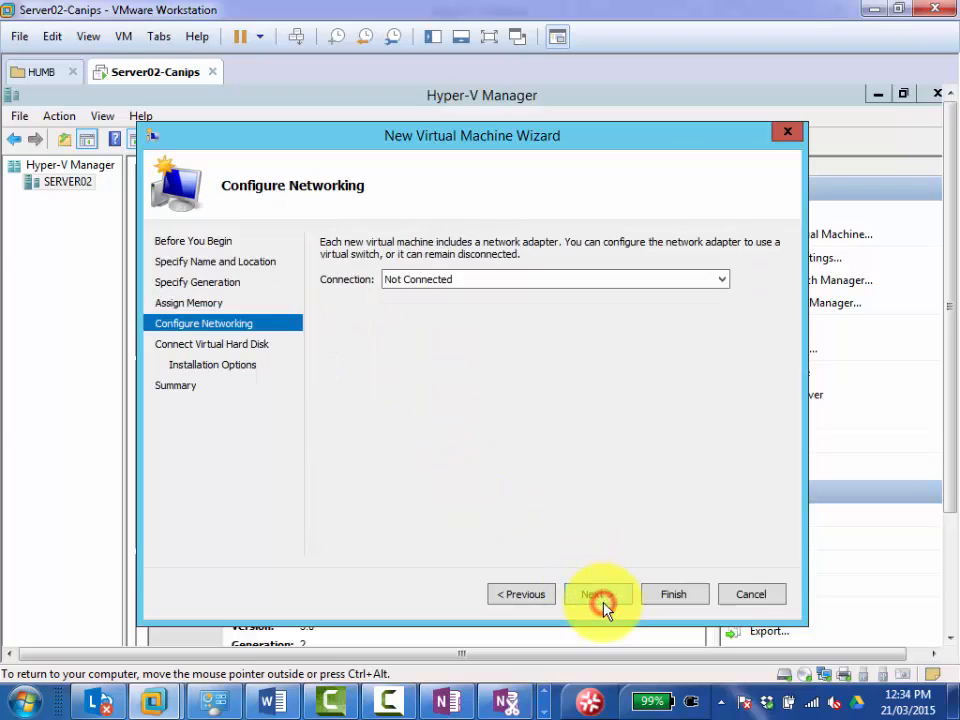
pyautogui.click(516, 600)
pyautogui.click(339, 315)
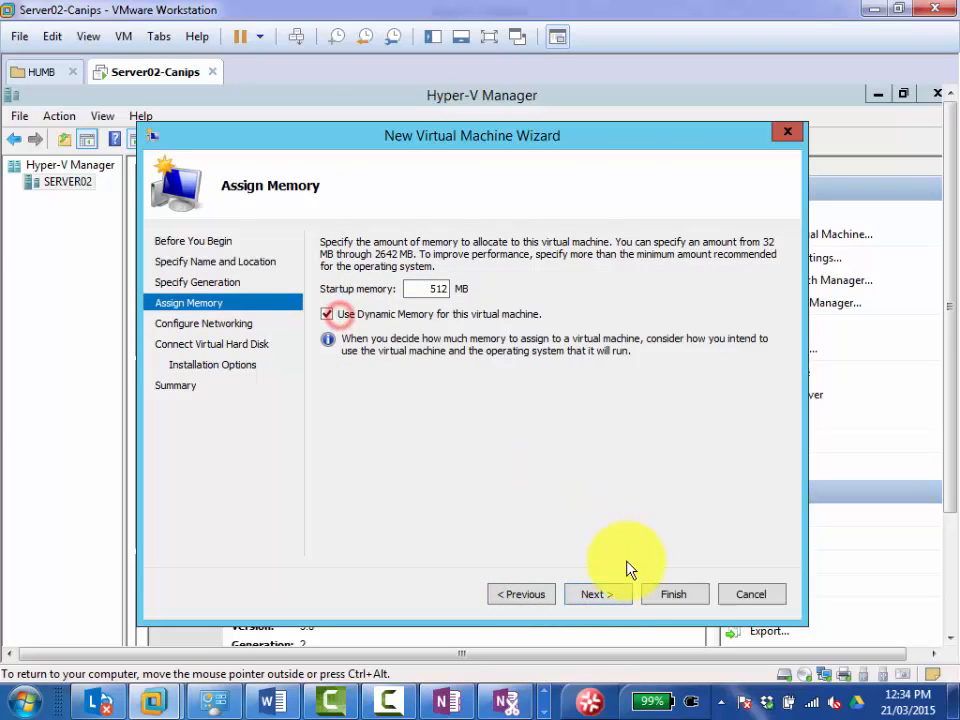
pyautogui.click(595, 598)
# Connect Client03 to the Intel(R) 82574L Gigabit Network Connection - Virtual Switch and accept the default new virtual hard disk.
pyautogui.click(462, 279)
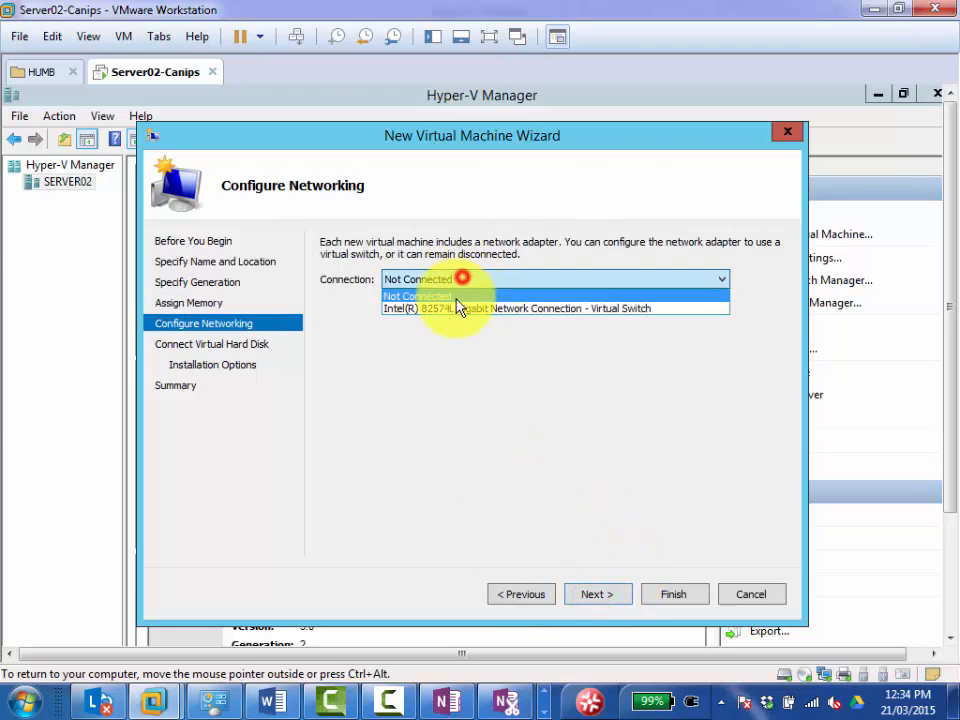
pyautogui.click(456, 305)
pyautogui.click(596, 595)
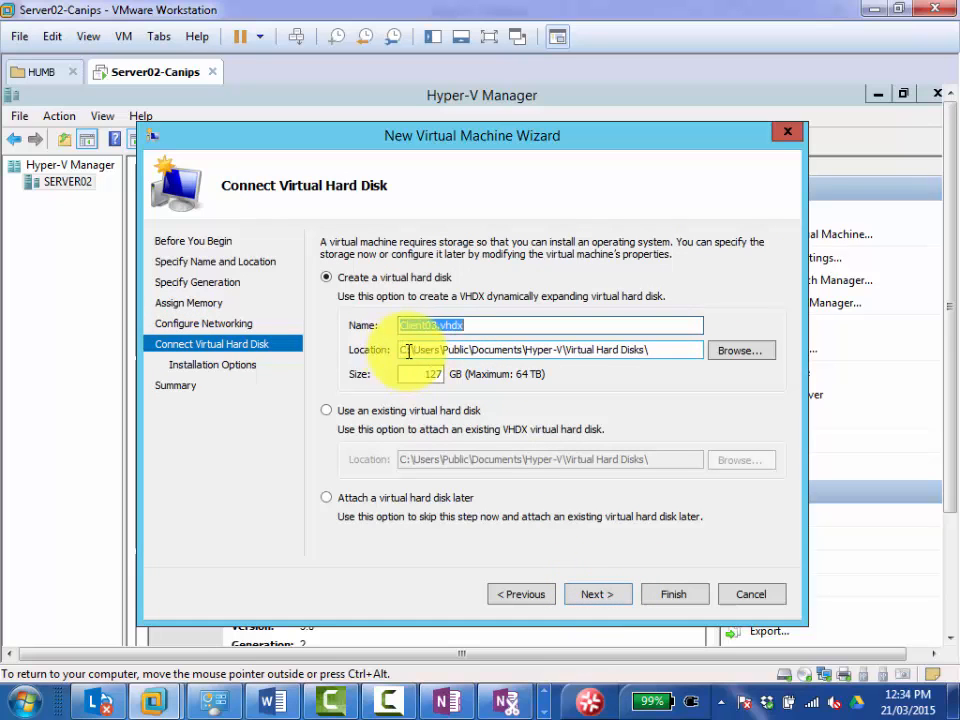
pyautogui.click(598, 596)
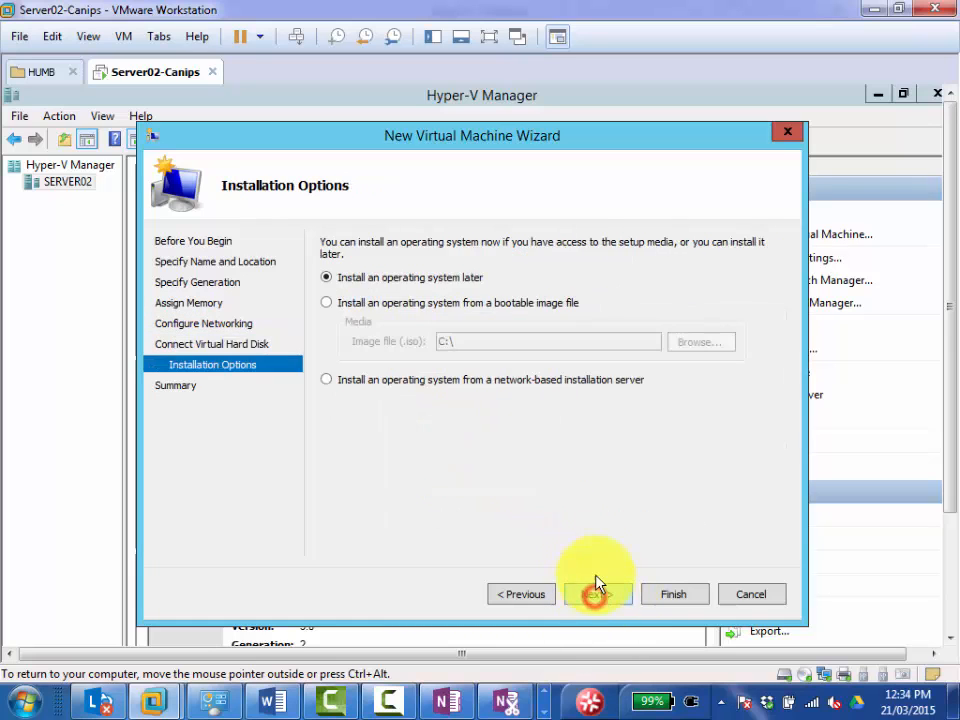
# Set Client03 to install from the 9600.16384.WINBLUE_RTM.130821-1623_X64FRE_ENTERPRISE_EVAL image on C: and create the virtual machine.
pyautogui.click(392, 303)
pyautogui.click(696, 345)
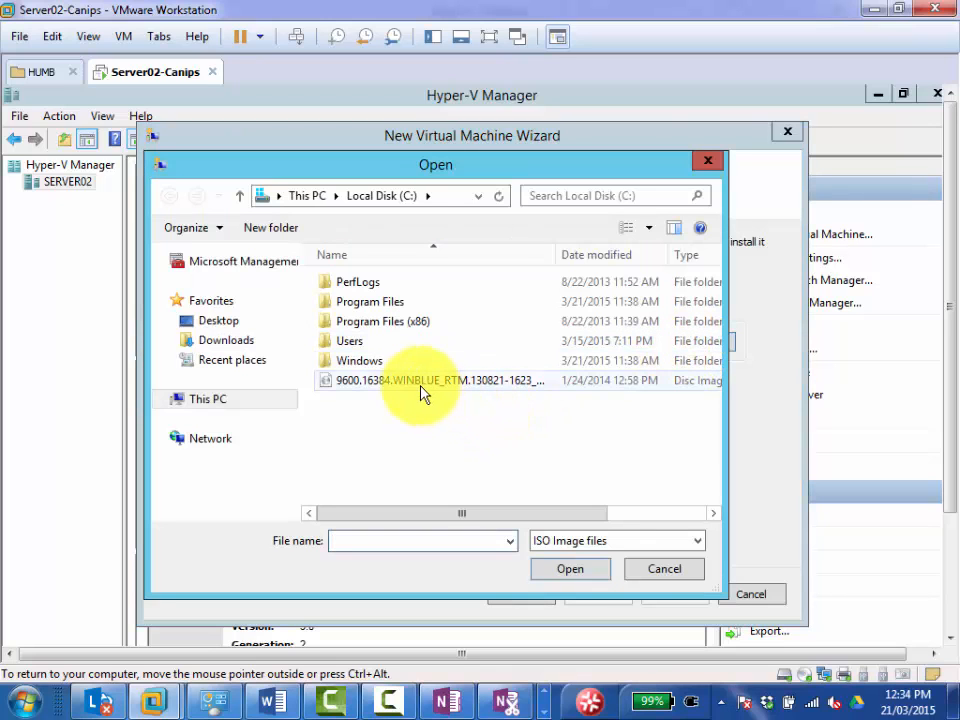
pyautogui.doubleClick(418, 388)
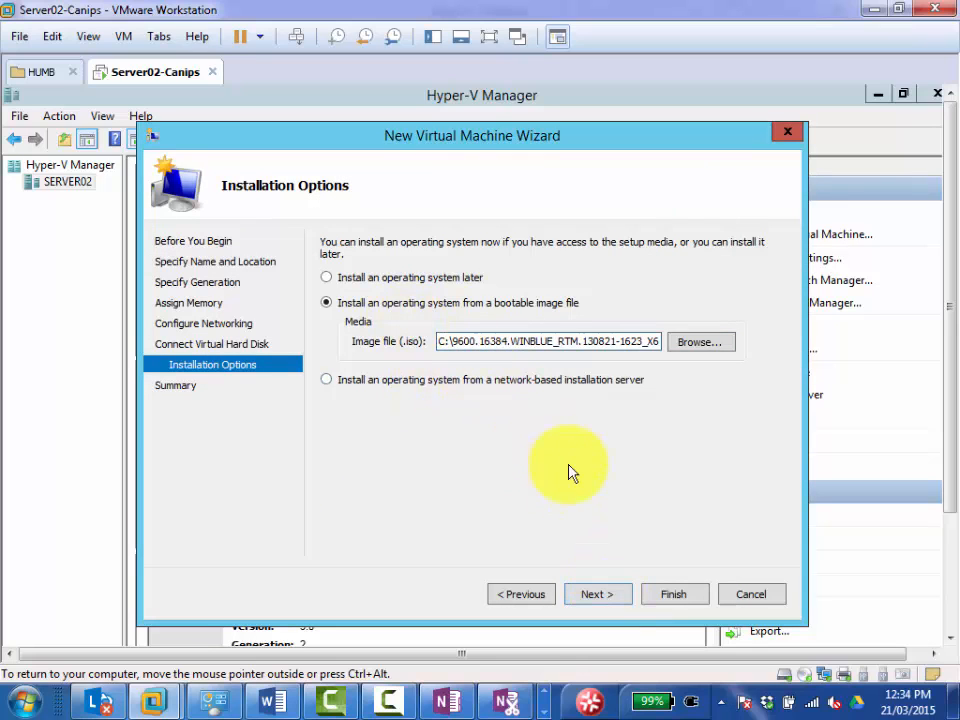
pyautogui.click(597, 596)
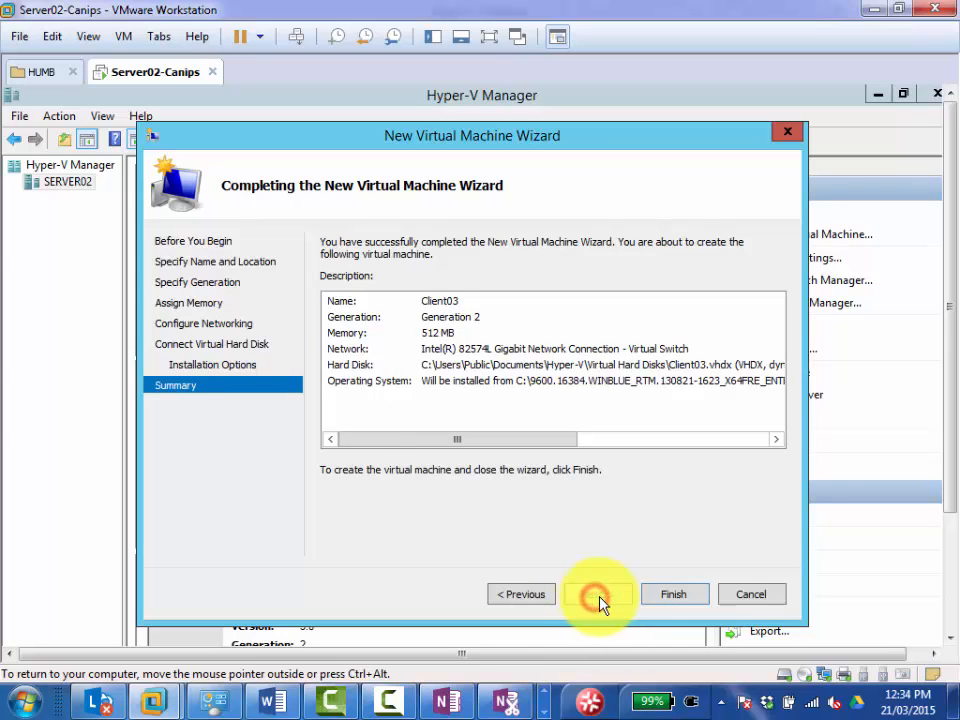
pyautogui.click(655, 597)
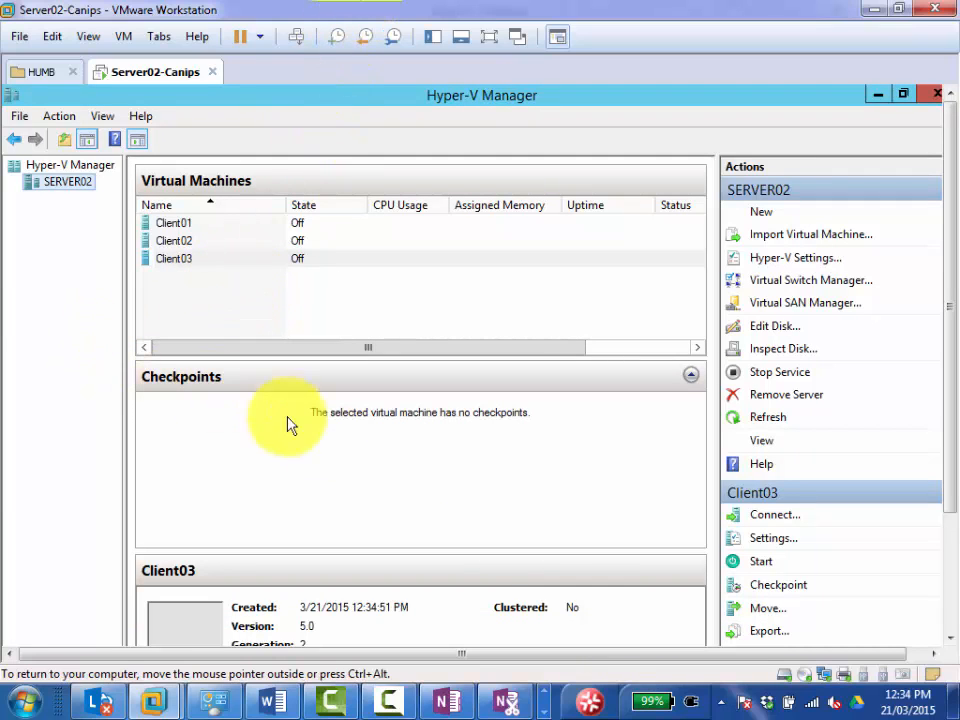
pyautogui.click(387, 698)
pyautogui.click(869, 615)
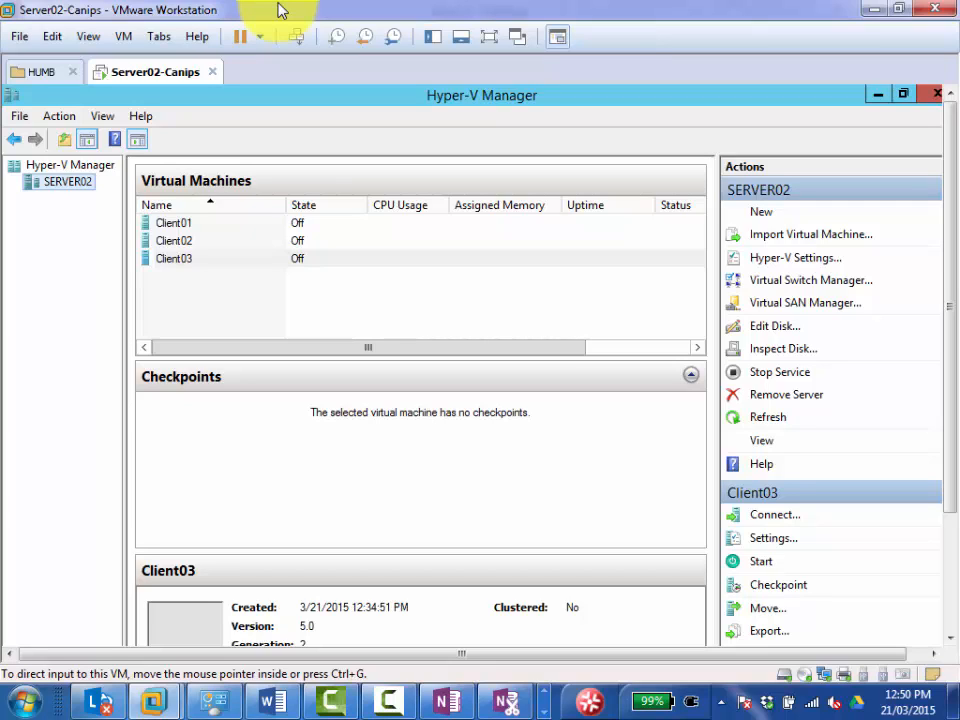
# Minimize Hyper-V Manager and Server Manager, and display the Server02-Canips machine in full screen.
pyautogui.click(872, 98)
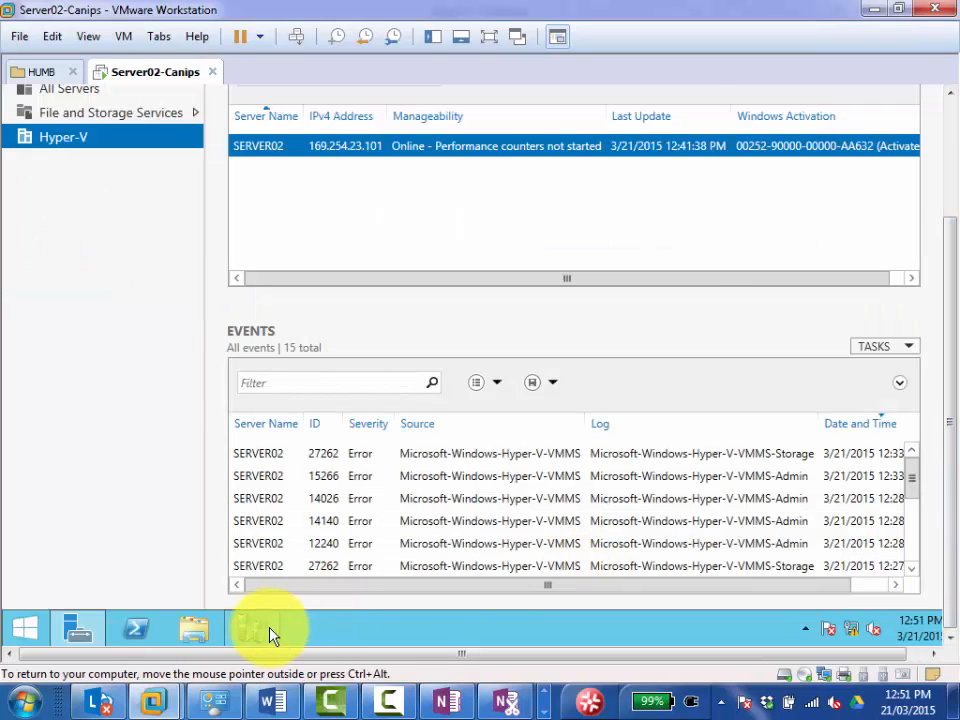
pyautogui.click(268, 630)
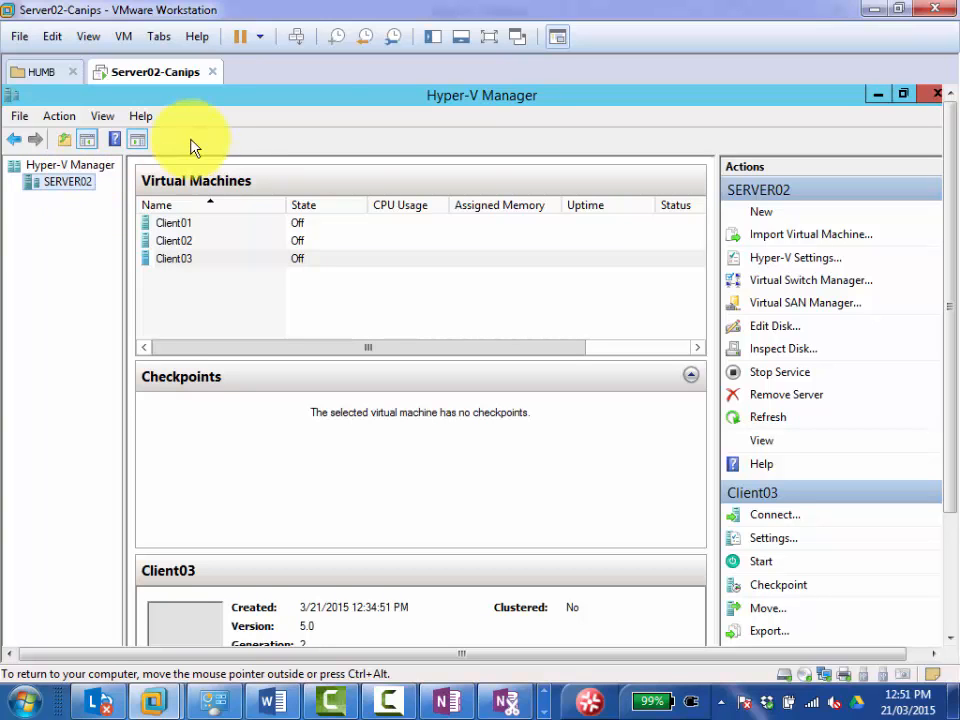
pyautogui.click(877, 94)
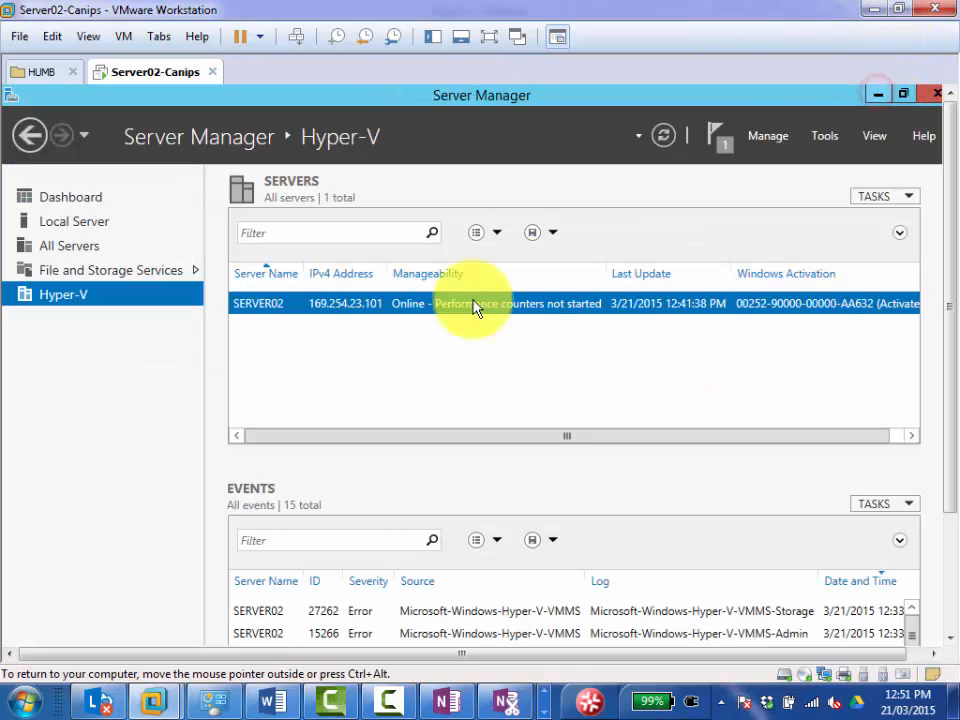
pyautogui.click(878, 95)
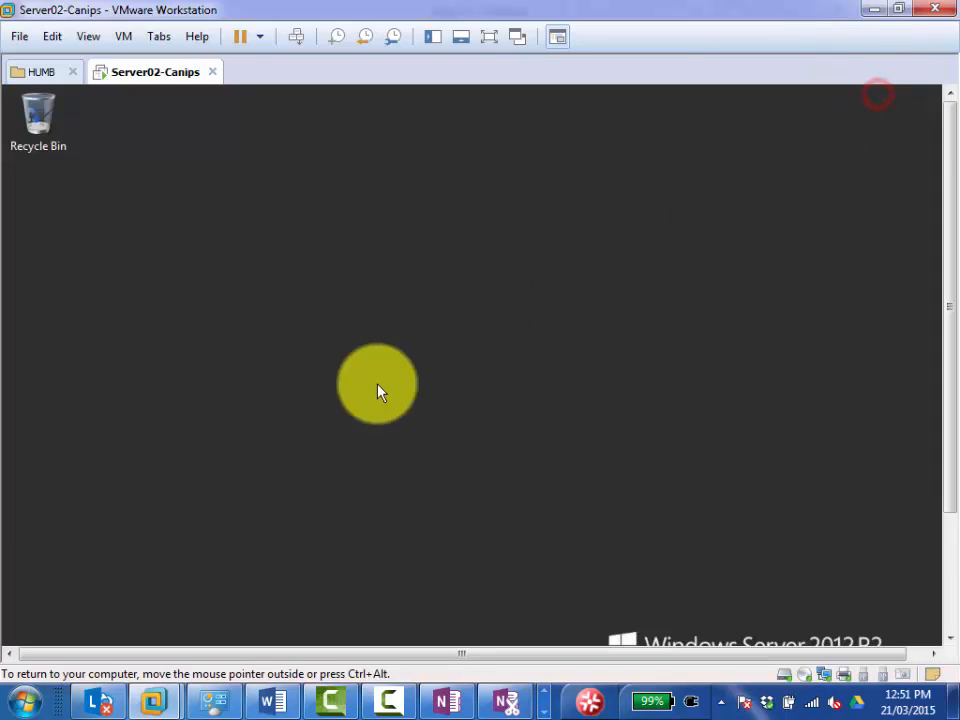
pyautogui.click(489, 36)
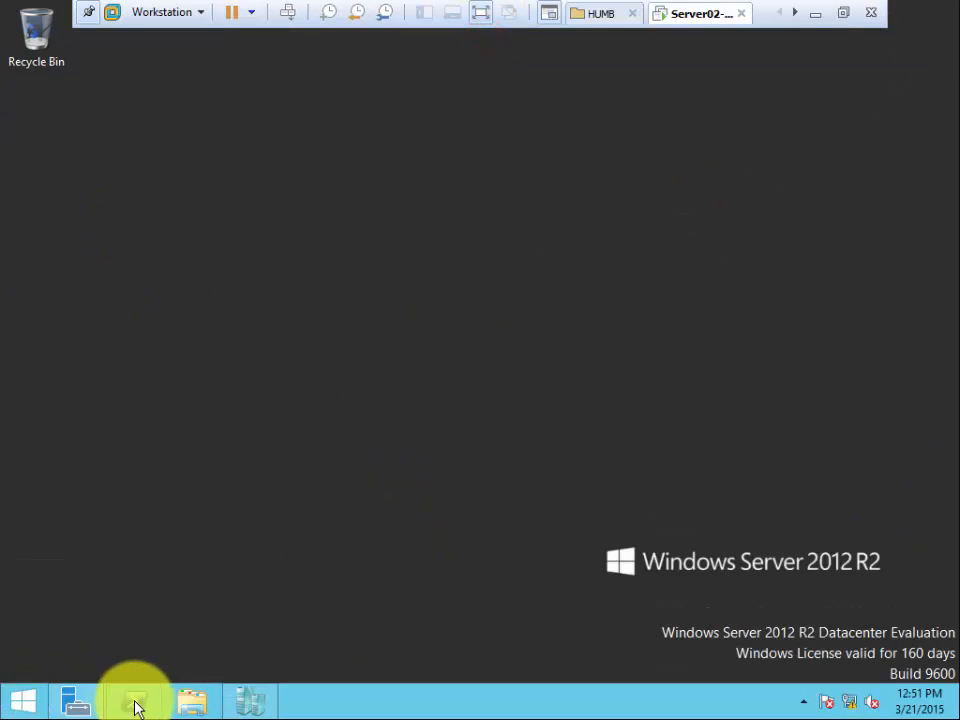
# Check Local Disk (C:) in File Explorer for the copied Windows installation image, and return to Hyper-V Manager.
pyautogui.click(187, 700)
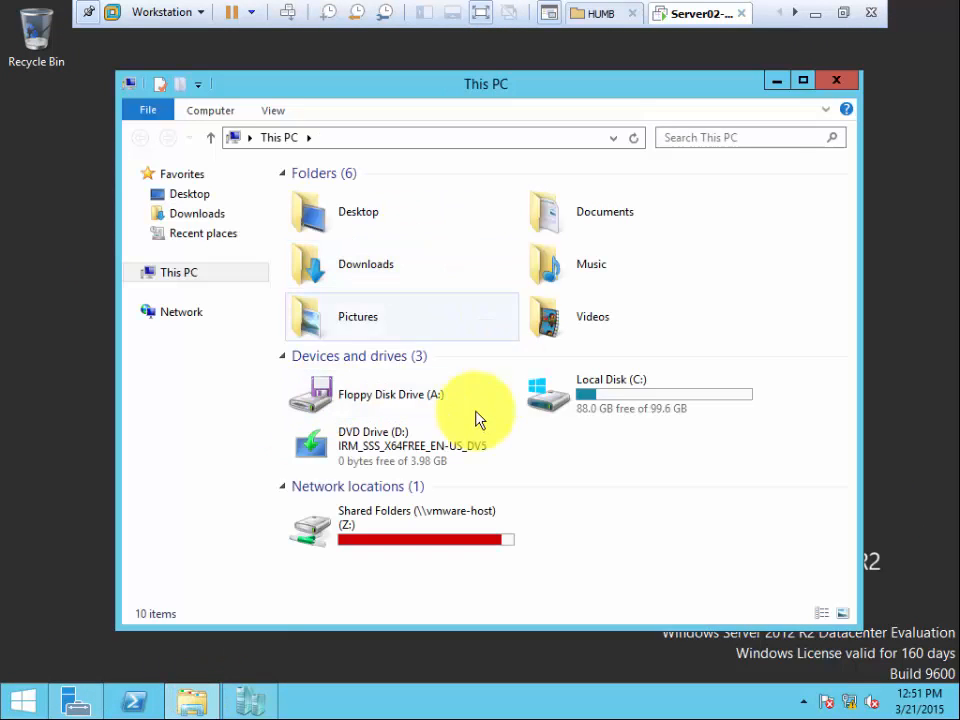
pyautogui.doubleClick(592, 395)
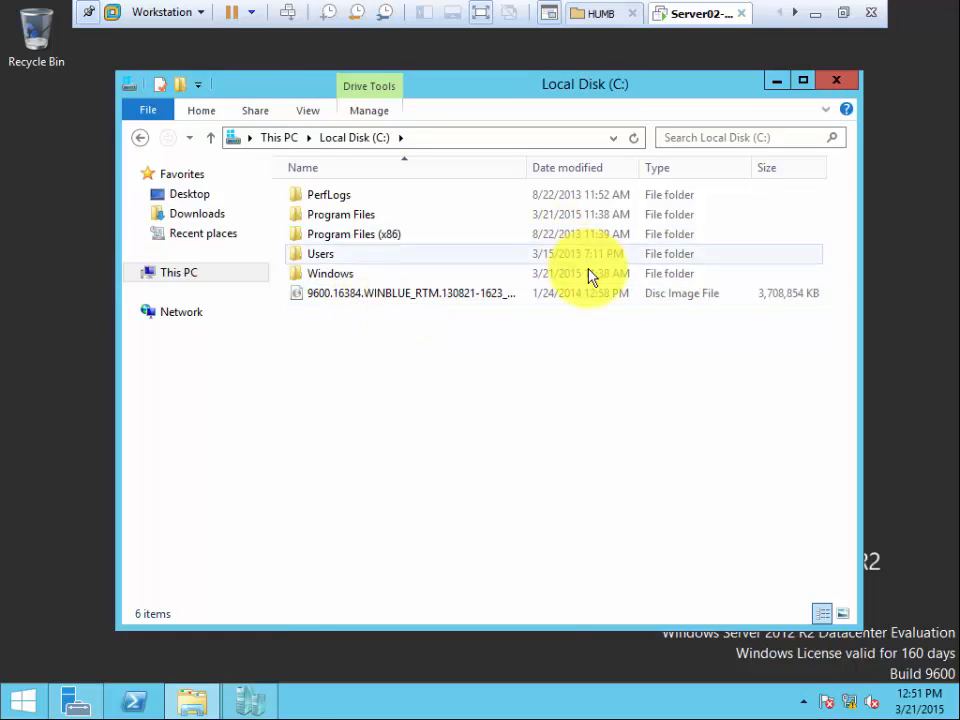
pyautogui.click(256, 704)
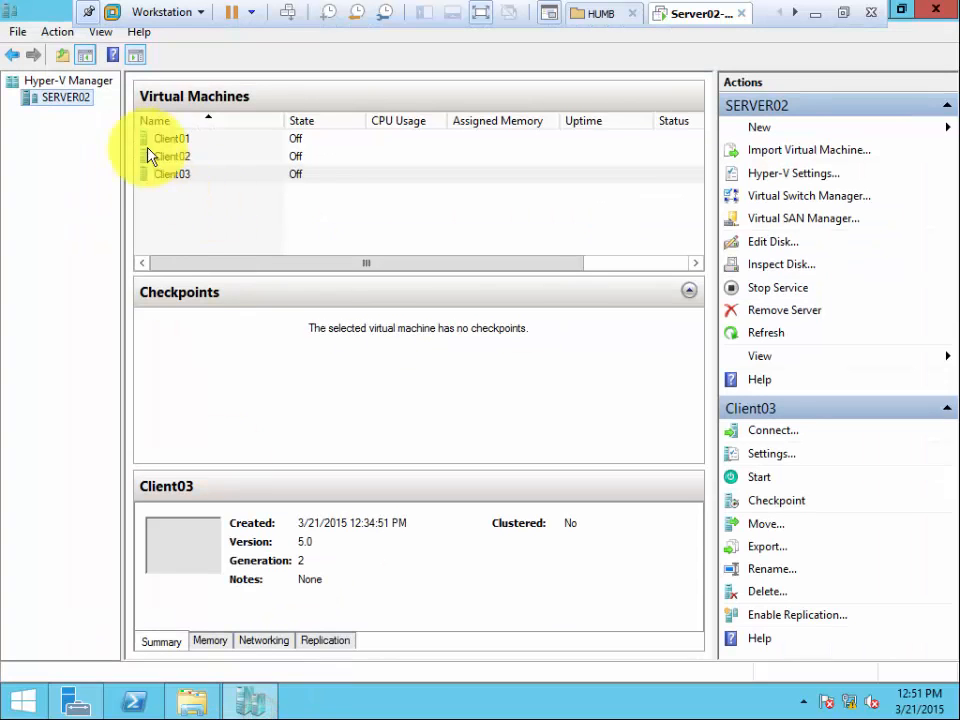
# Start another new virtual machine on SERVER02 and name it Client04, keeping the default storage location.
pyautogui.rightClick(72, 98)
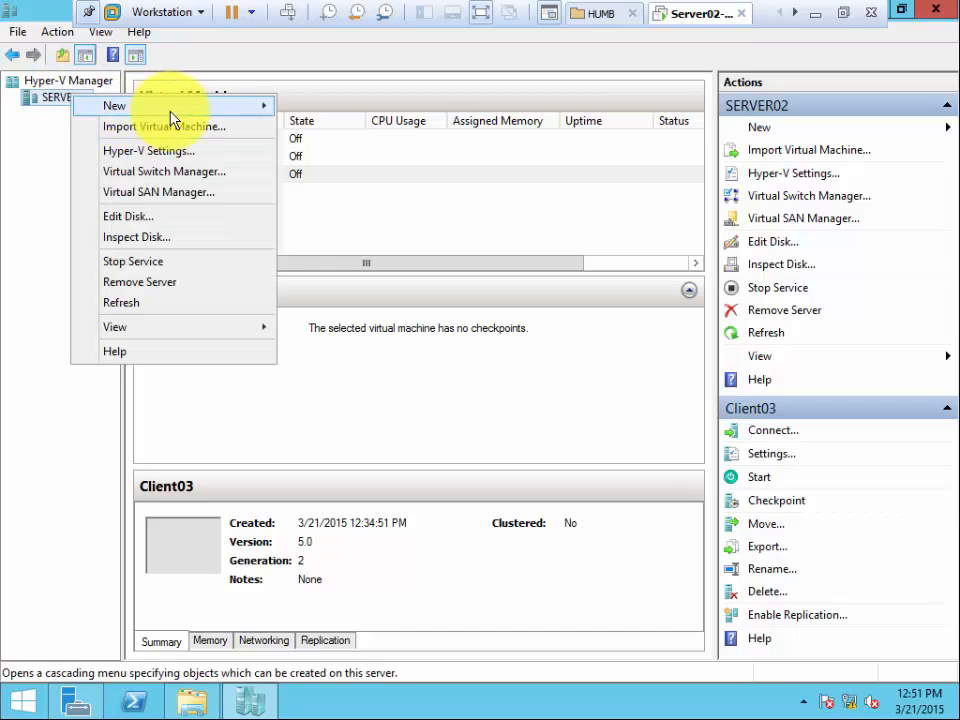
pyautogui.moveTo(165, 106)
pyautogui.click(326, 107)
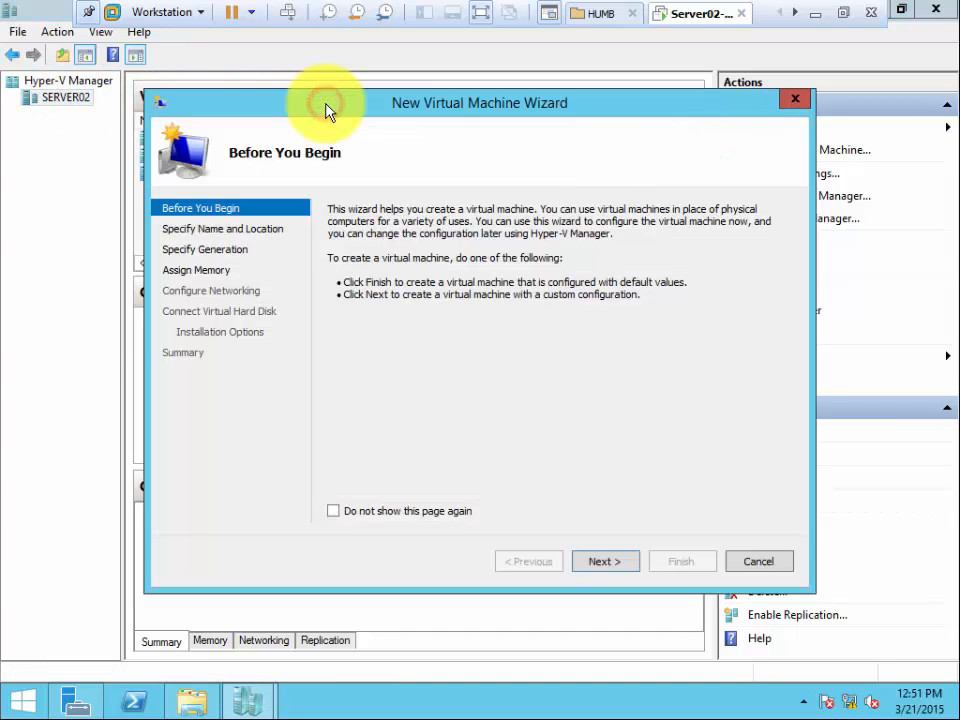
pyautogui.click(606, 564)
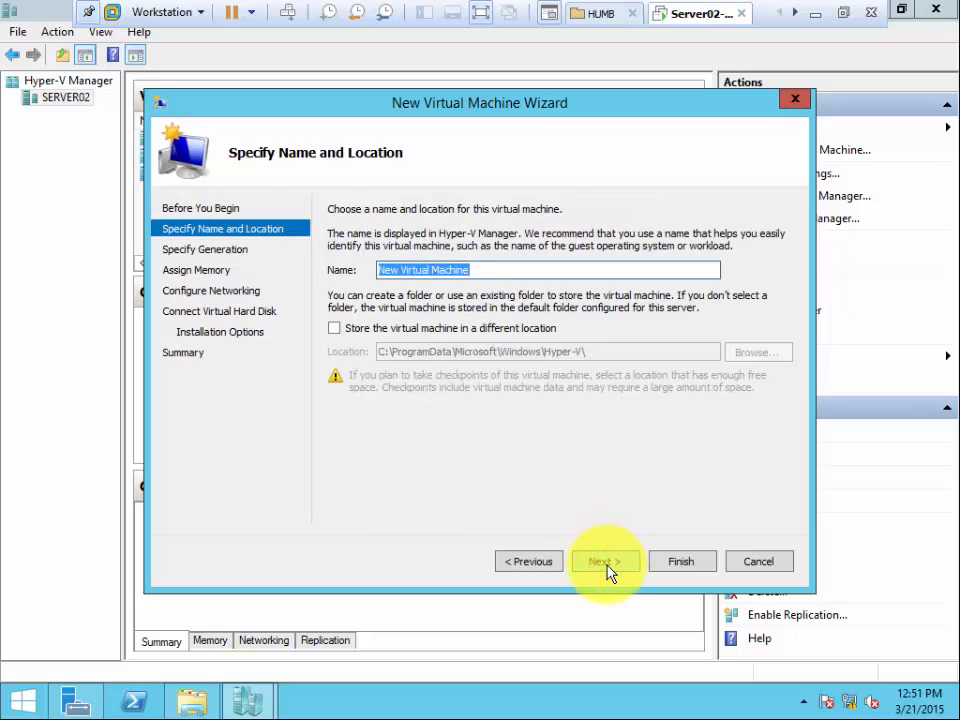
pyautogui.write('Client04')
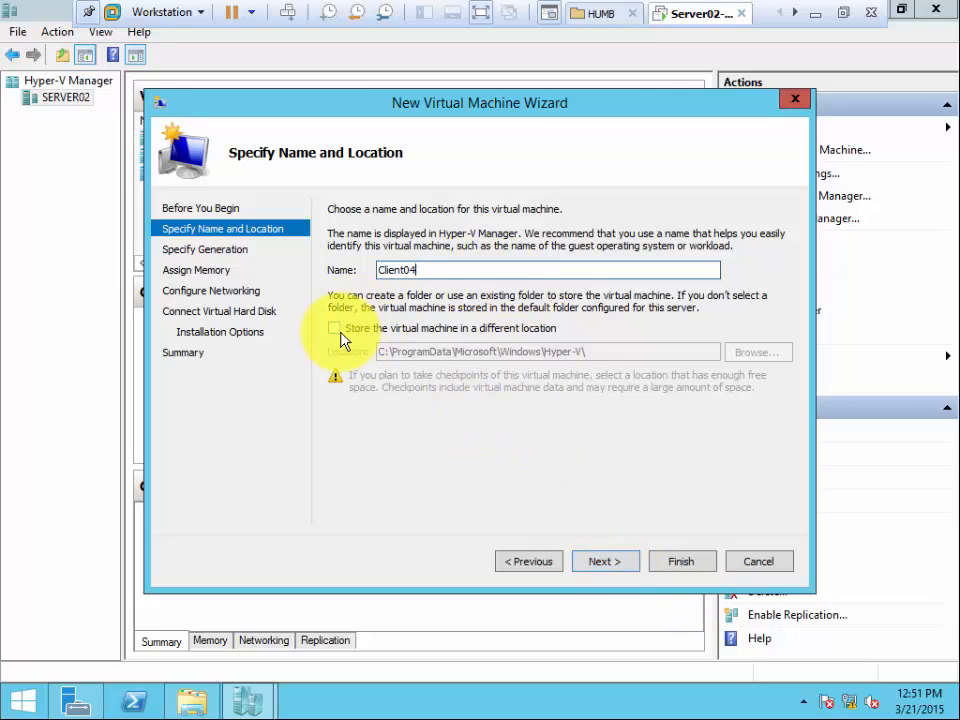
pyautogui.click(604, 562)
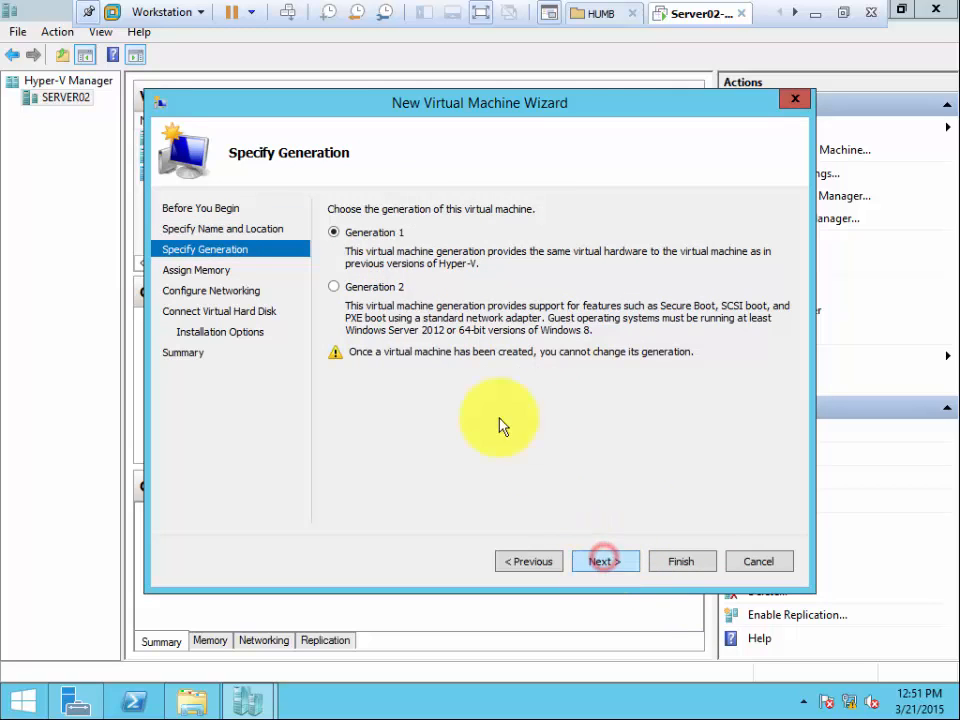
# Make Client04 a Generation 2 machine and enable Dynamic Memory with the default startup memory.
pyautogui.click(372, 287)
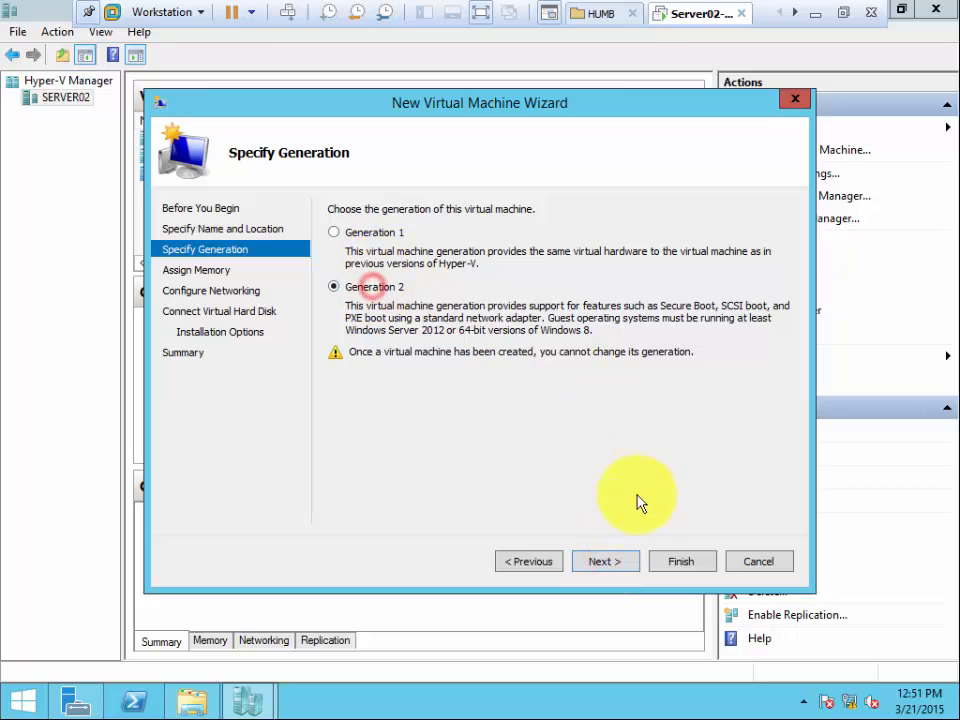
pyautogui.click(601, 566)
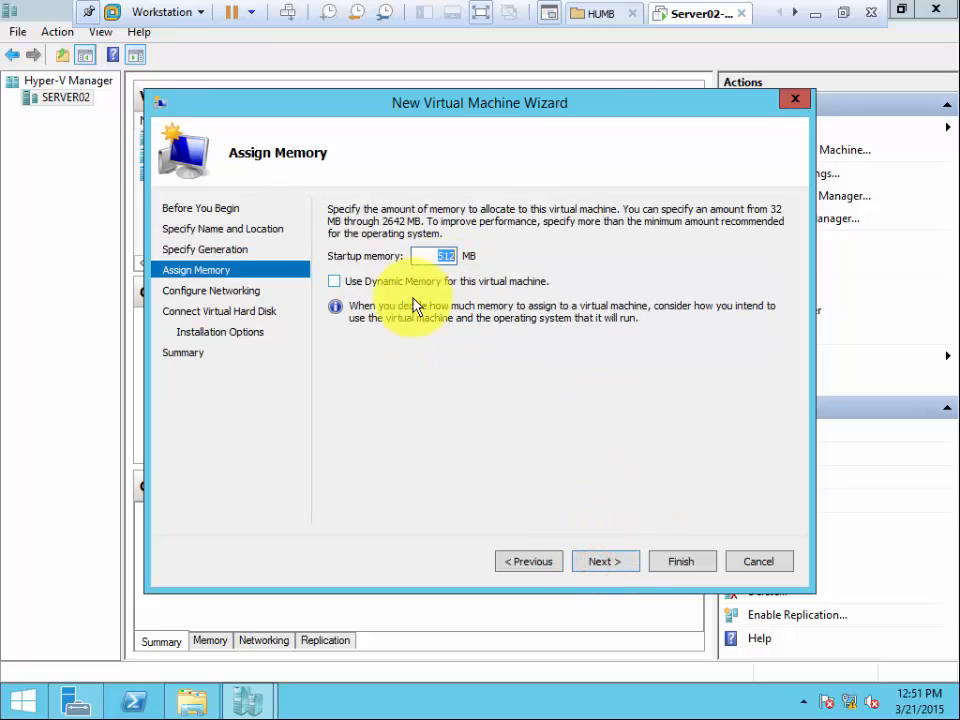
pyautogui.click(334, 281)
pyautogui.click(604, 570)
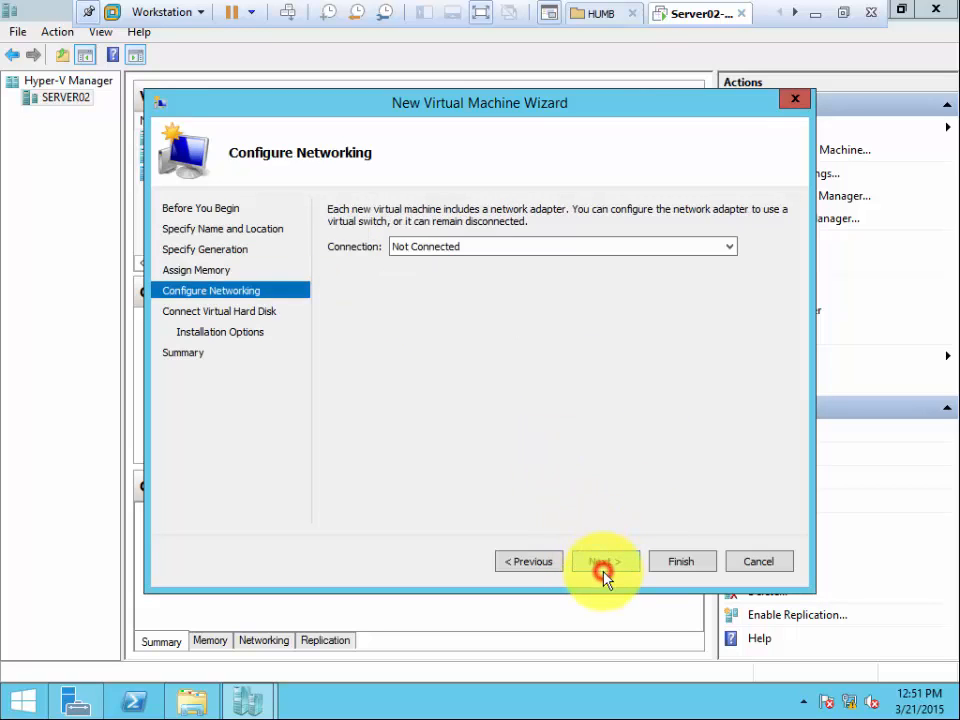
# Connect Client04 to the Intel(R) 82574L Gigabit Network Connection virtual switch and keep the default new Client04.vhdx virtual hard disk.
pyautogui.click(468, 247)
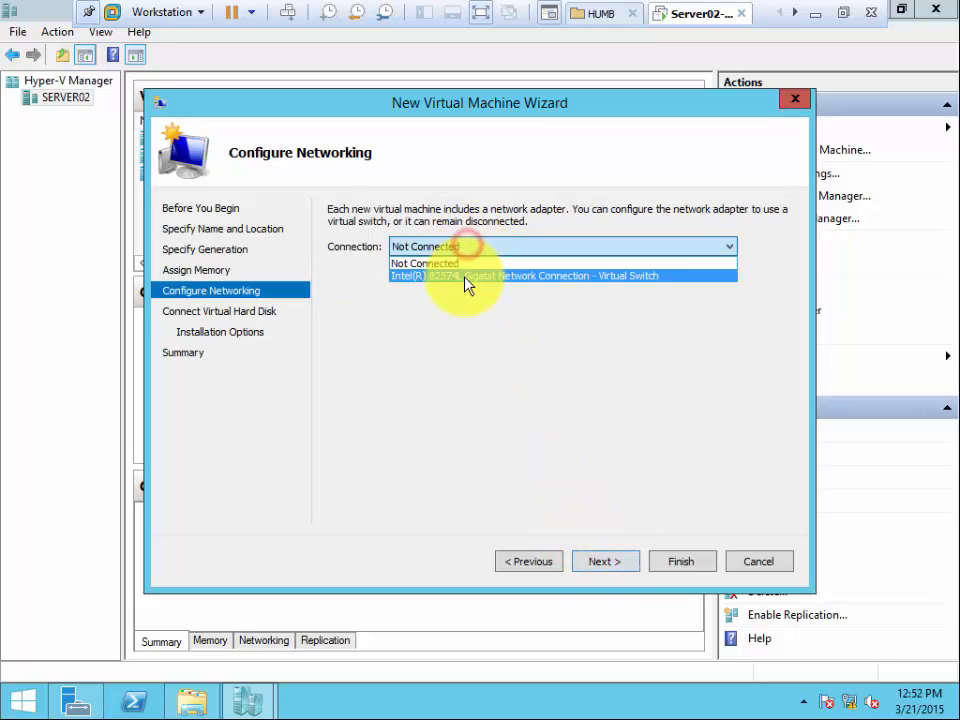
pyautogui.click(470, 265)
pyautogui.click(471, 254)
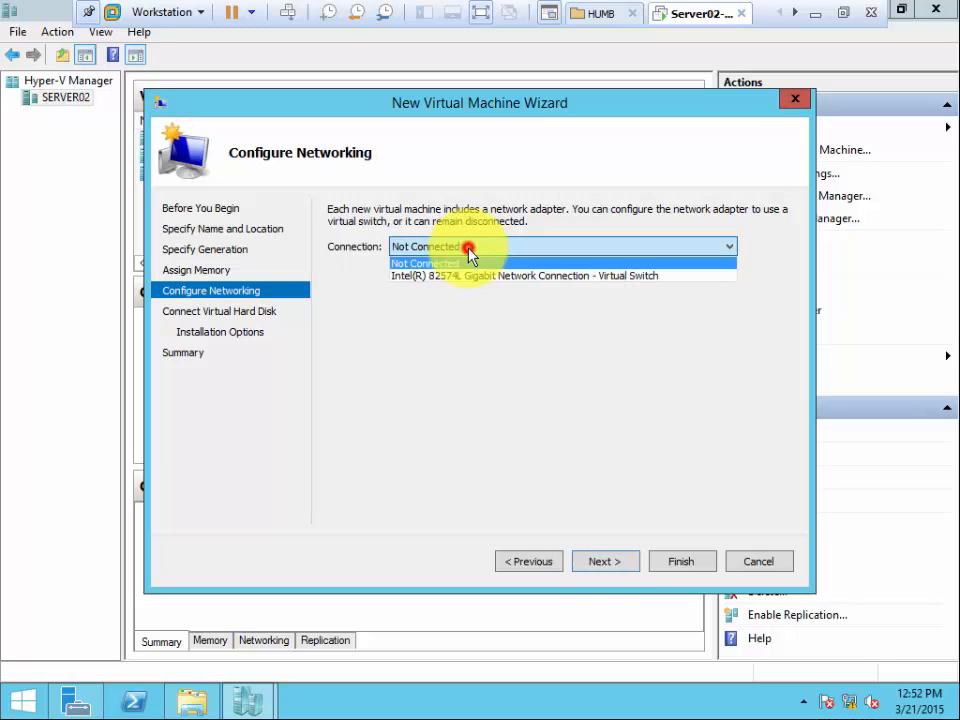
pyautogui.click(467, 273)
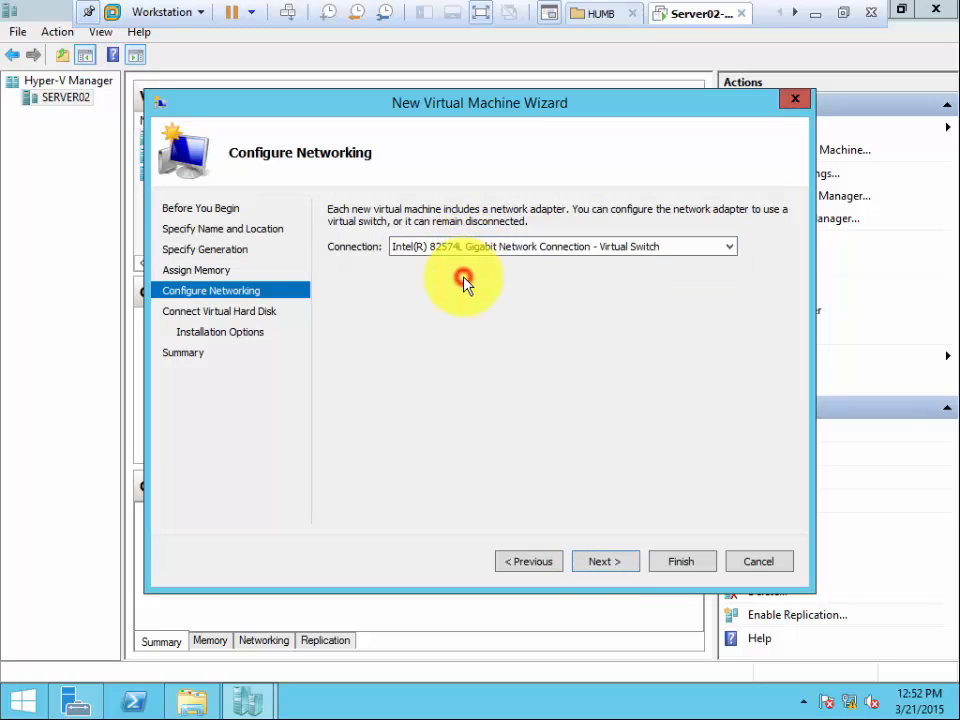
pyautogui.click(591, 565)
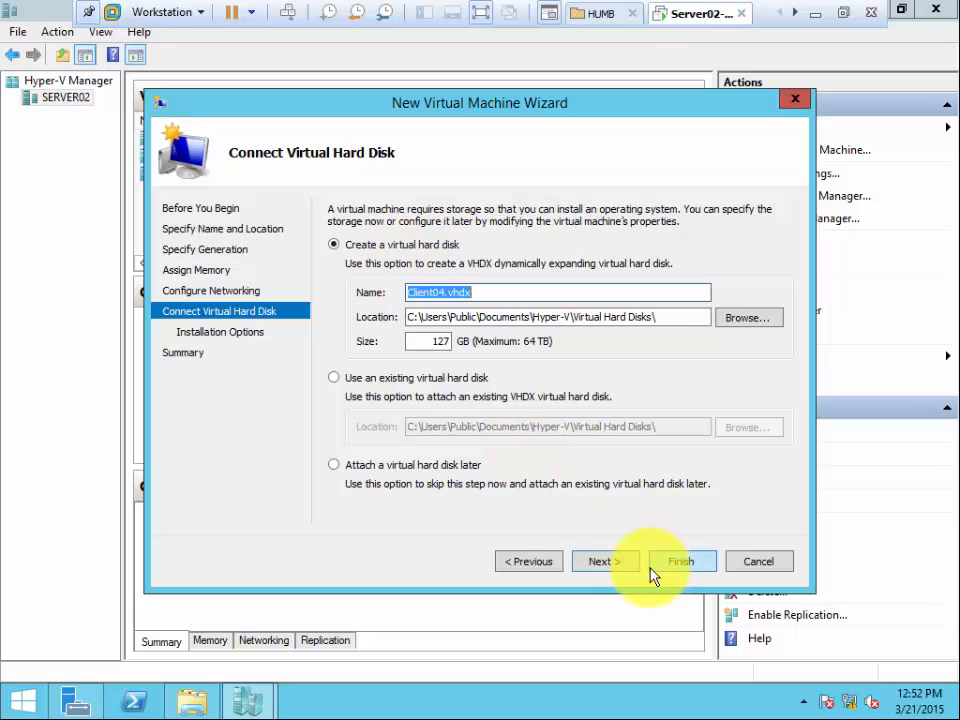
pyautogui.click(610, 566)
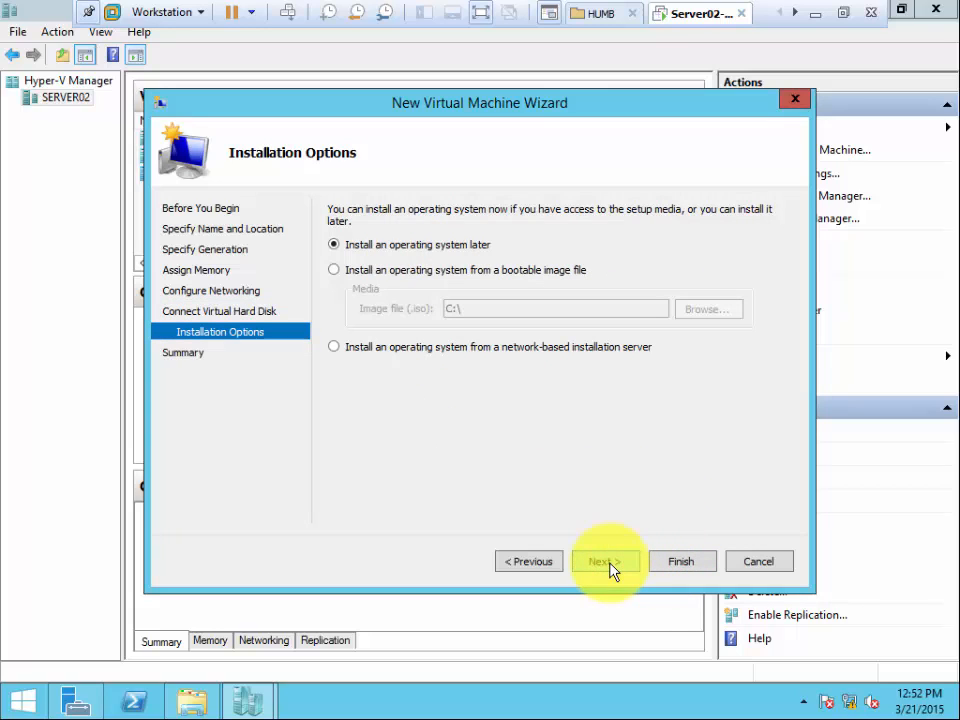
# Set Client04 to install from the bootable 9600.16384.WINBLUE_RTM image on Local Disk (C:), and finish creating the machine.
pyautogui.click(392, 271)
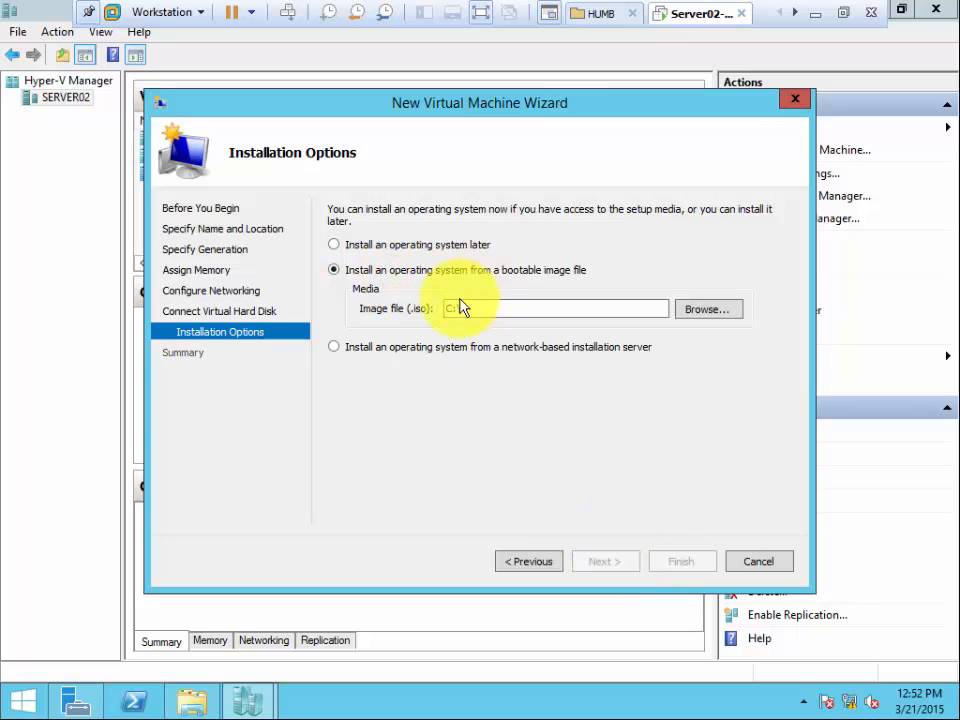
pyautogui.click(699, 314)
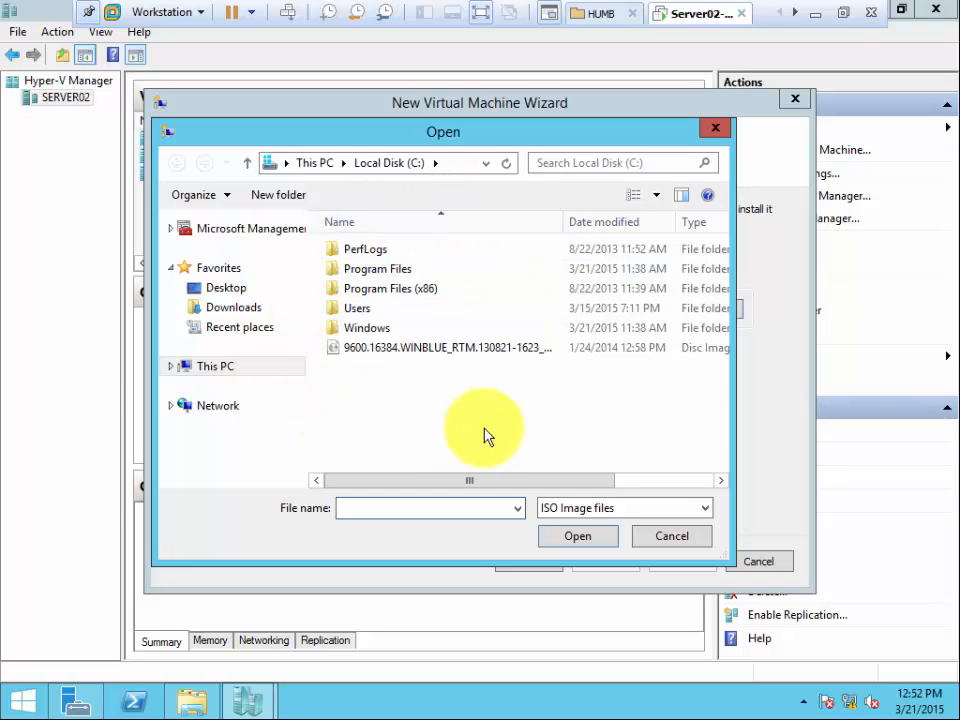
pyautogui.click(222, 367)
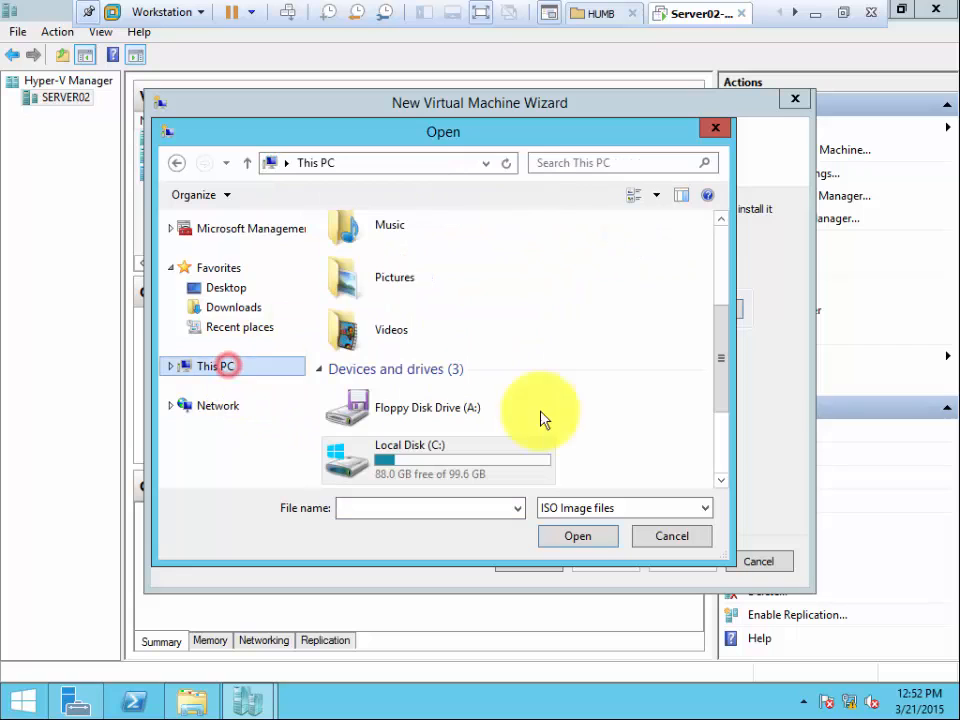
pyautogui.click(722, 468)
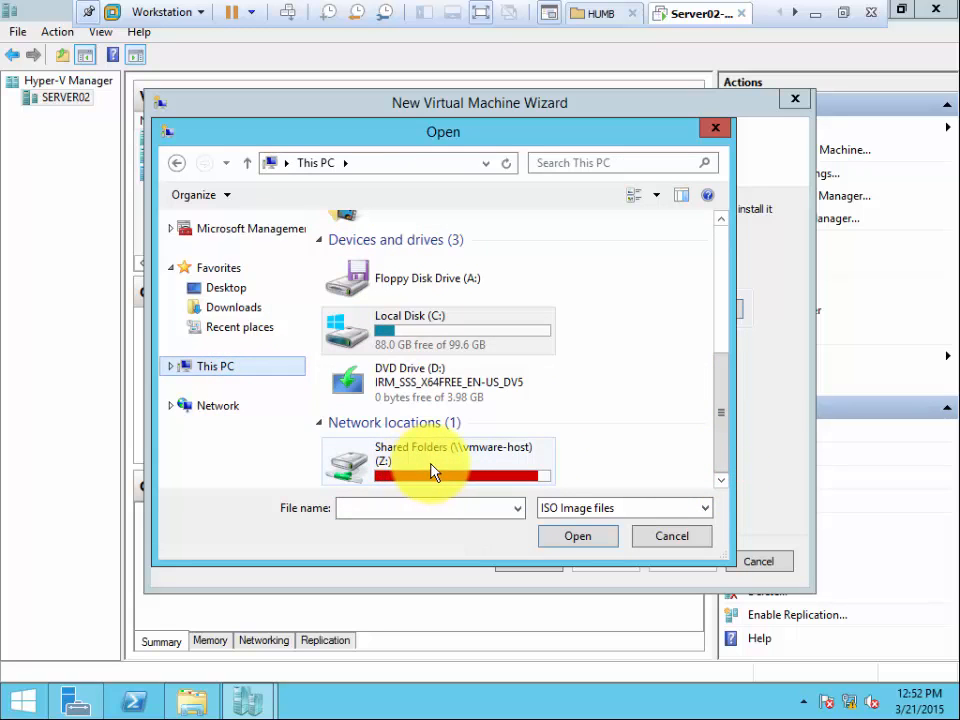
pyautogui.click(240, 367)
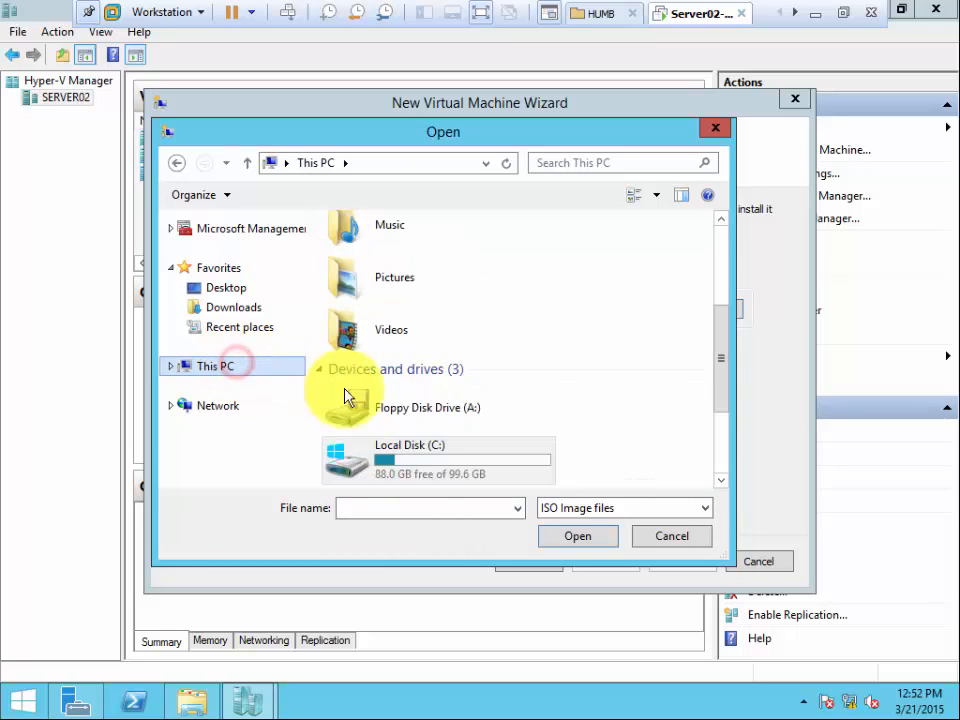
pyautogui.doubleClick(420, 465)
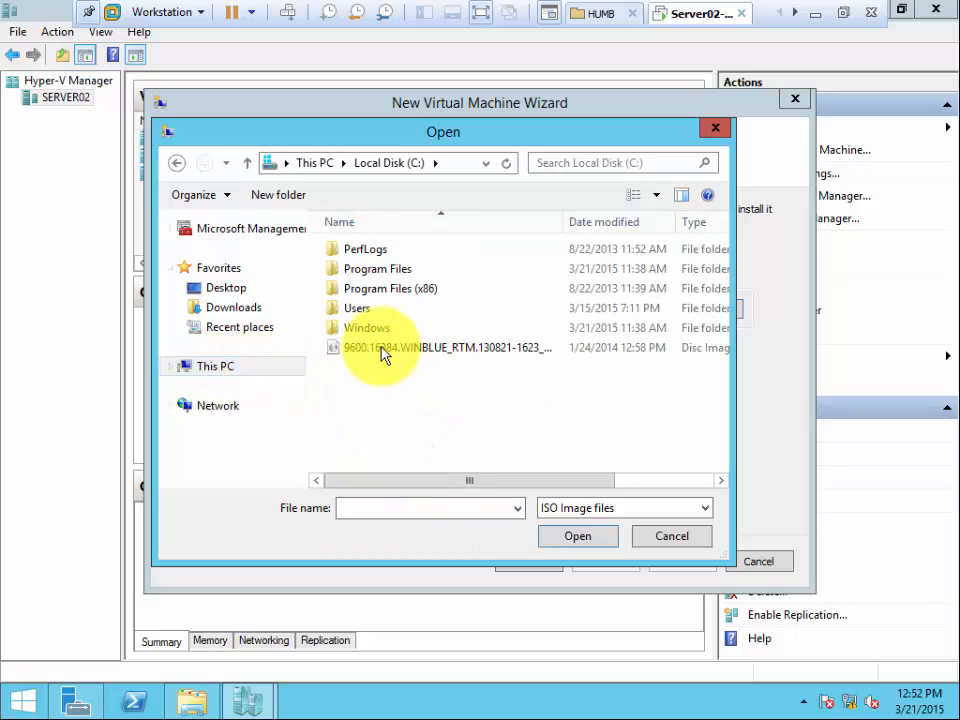
pyautogui.doubleClick(383, 350)
pyautogui.click(605, 562)
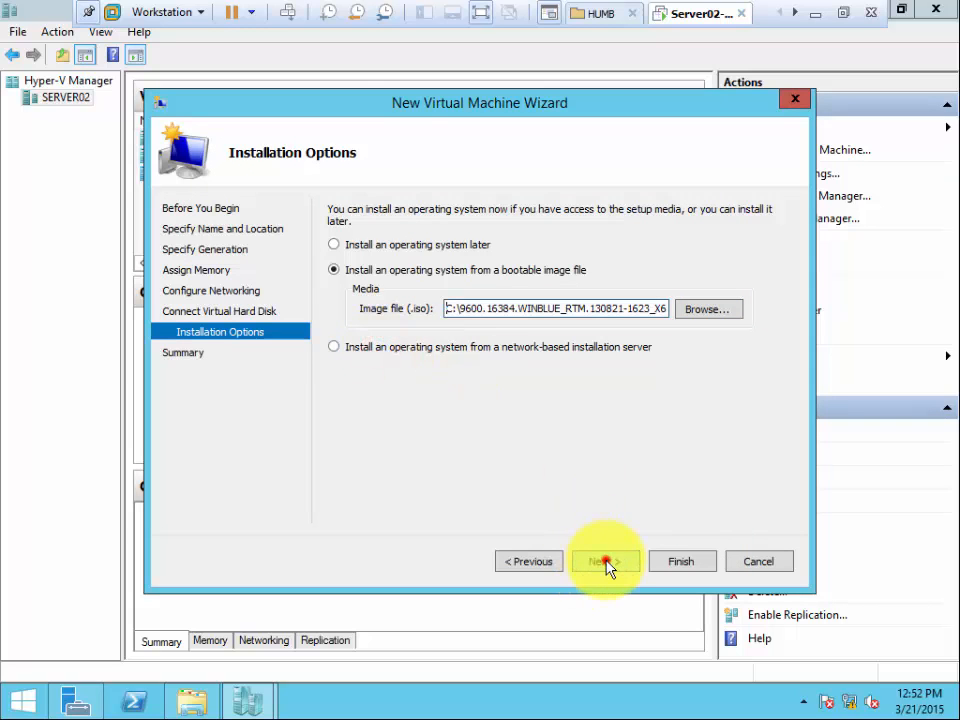
pyautogui.click(681, 568)
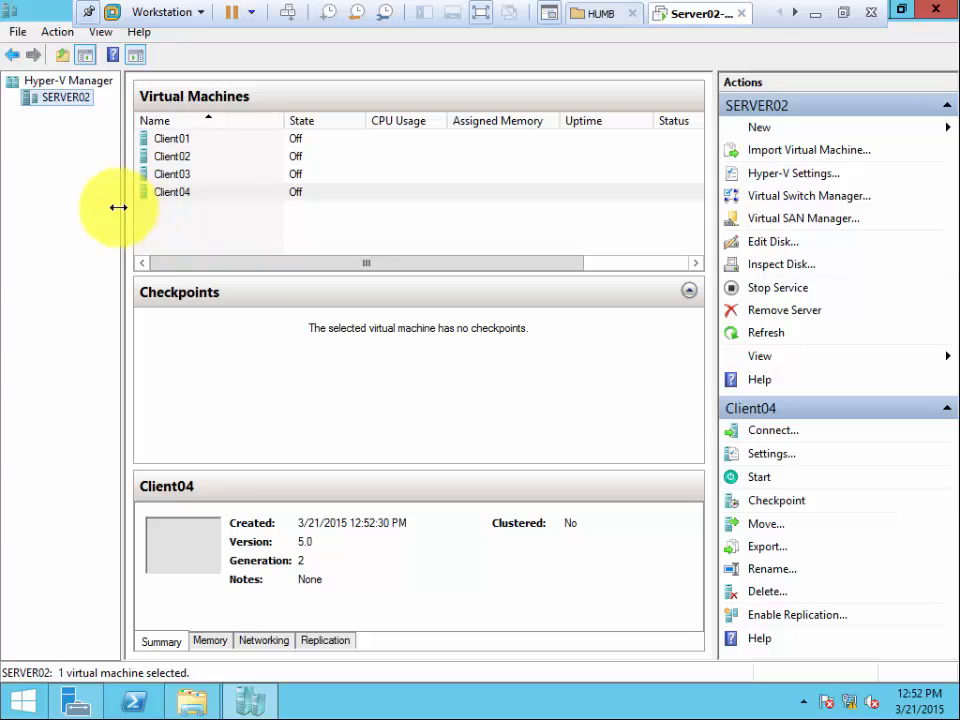
# Examine the properties of the existing Intel(R) 82574L virtual switch on SERVER02 in Virtual Switch Manager, and close it without changes.
pyautogui.click(58, 151)
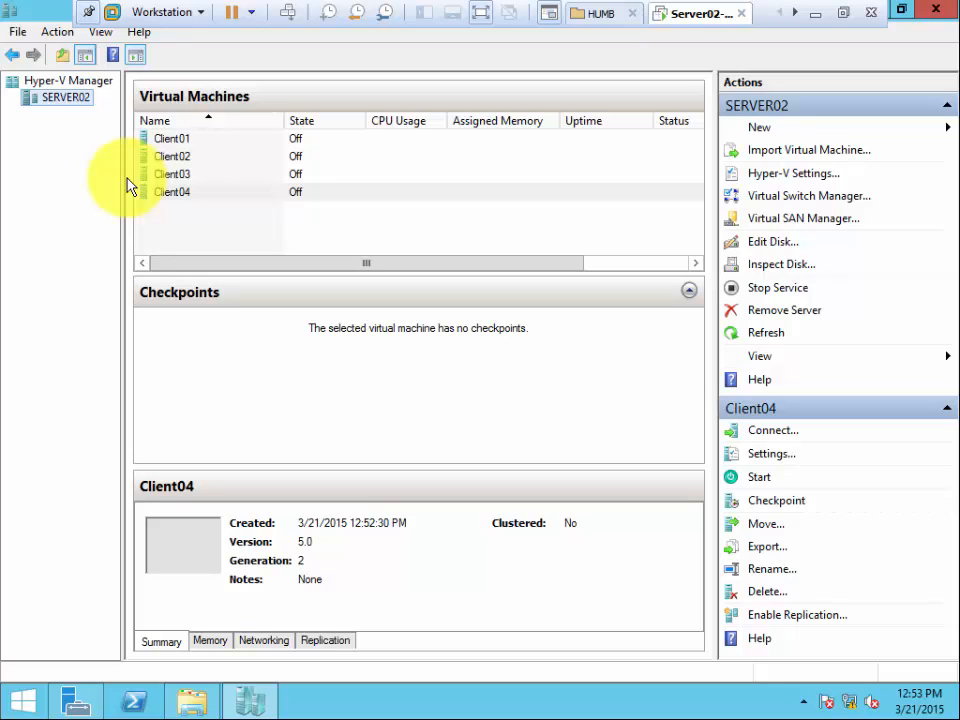
pyautogui.click(823, 198)
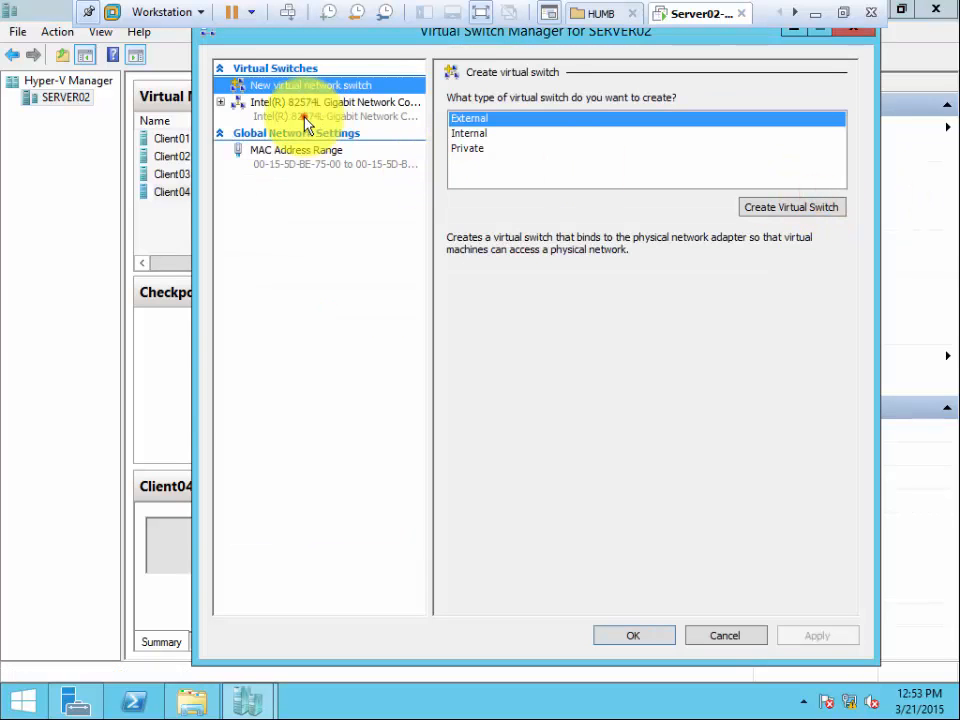
pyautogui.click(308, 115)
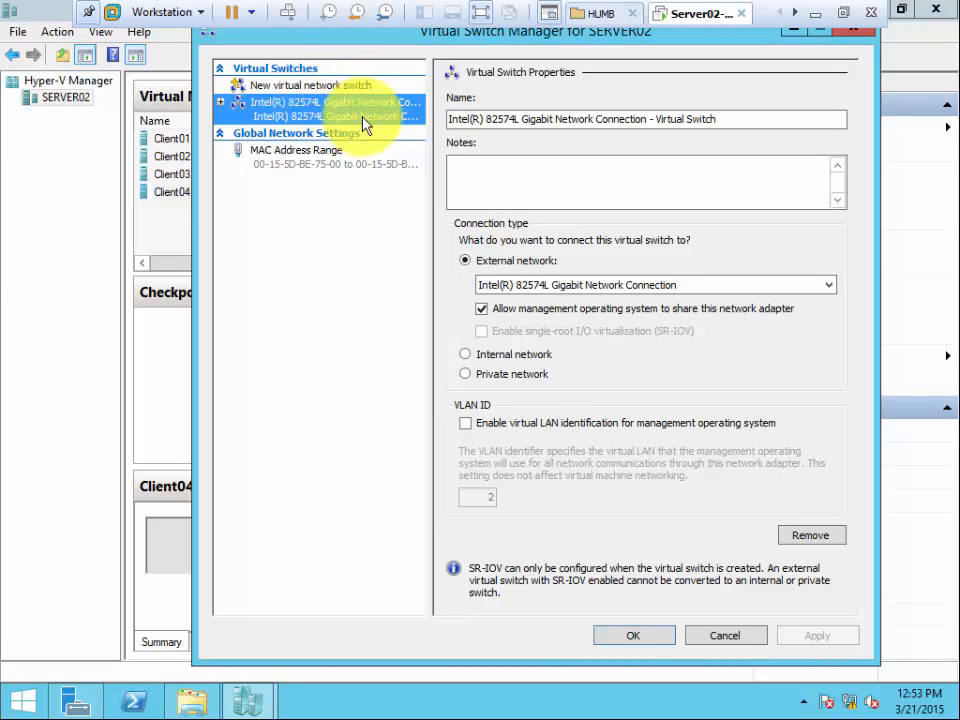
pyautogui.click(307, 88)
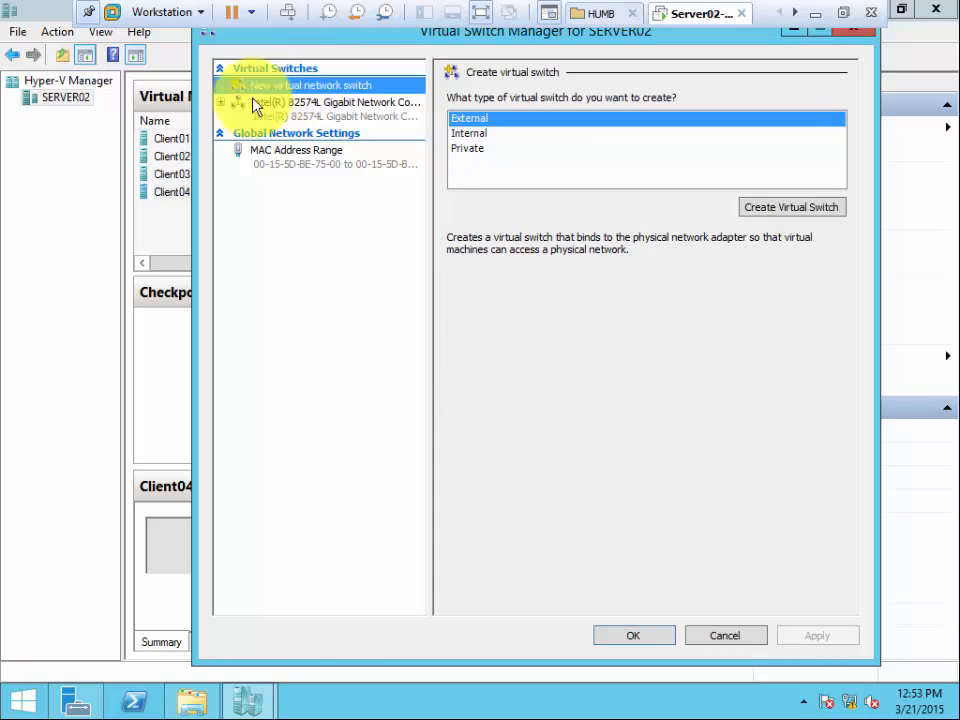
pyautogui.moveTo(352, 35)
pyautogui.mouseDown()
pyautogui.moveTo(425, 177)
pyautogui.moveTo(236, 225)
pyautogui.moveTo(239, 216)
pyautogui.mouseUp()
pyautogui.moveTo(258, 138); pyautogui.dragTo(260, 60)
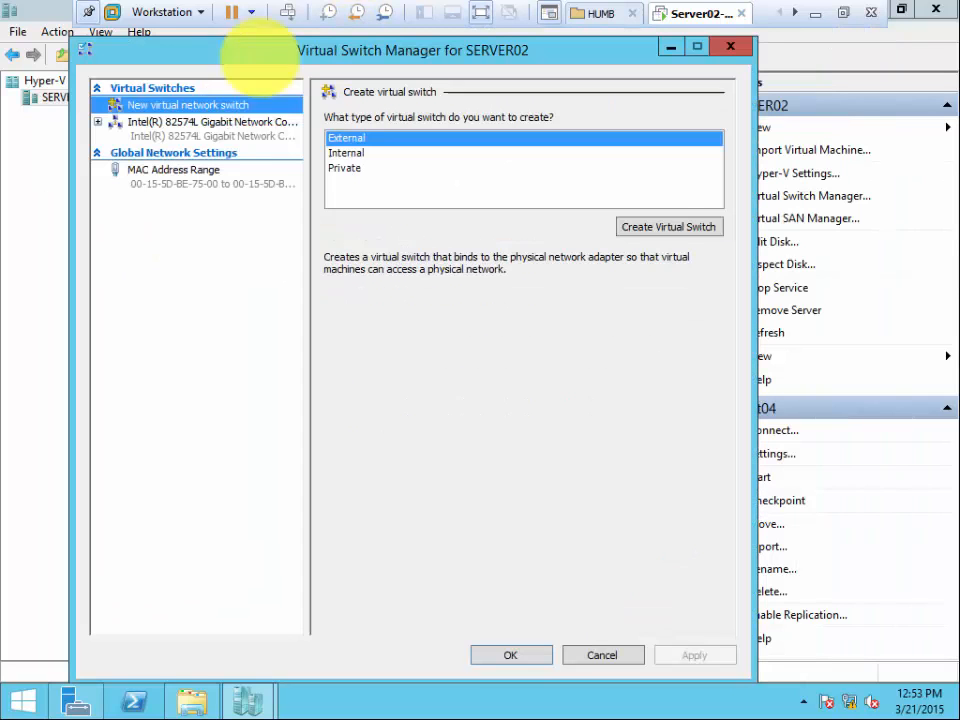
pyautogui.click(229, 129)
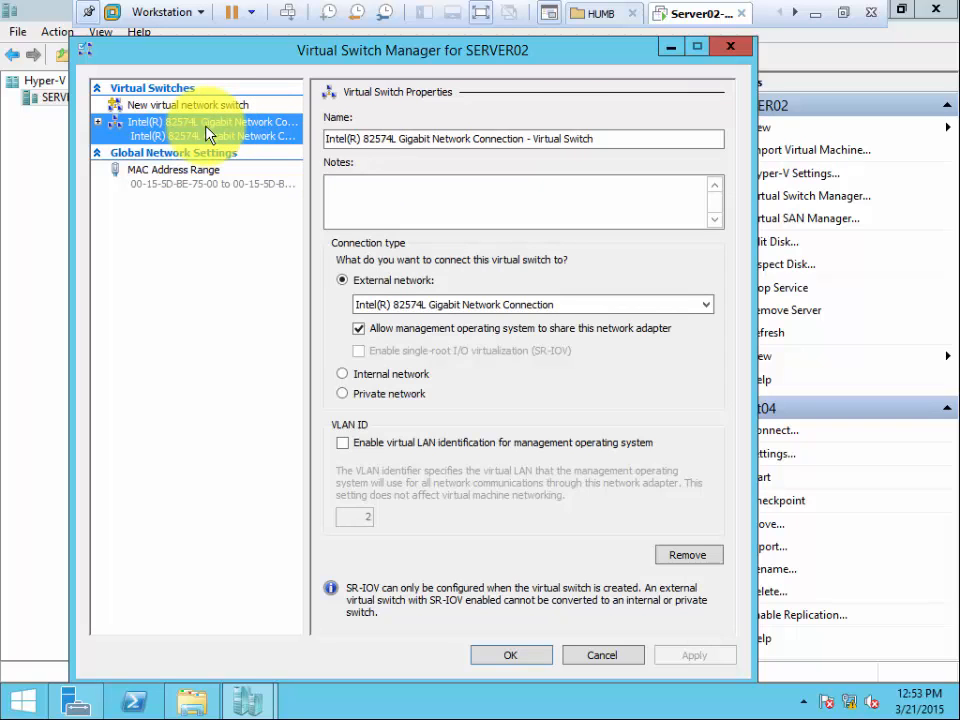
pyautogui.rightClick(206, 128)
pyautogui.click(129, 122)
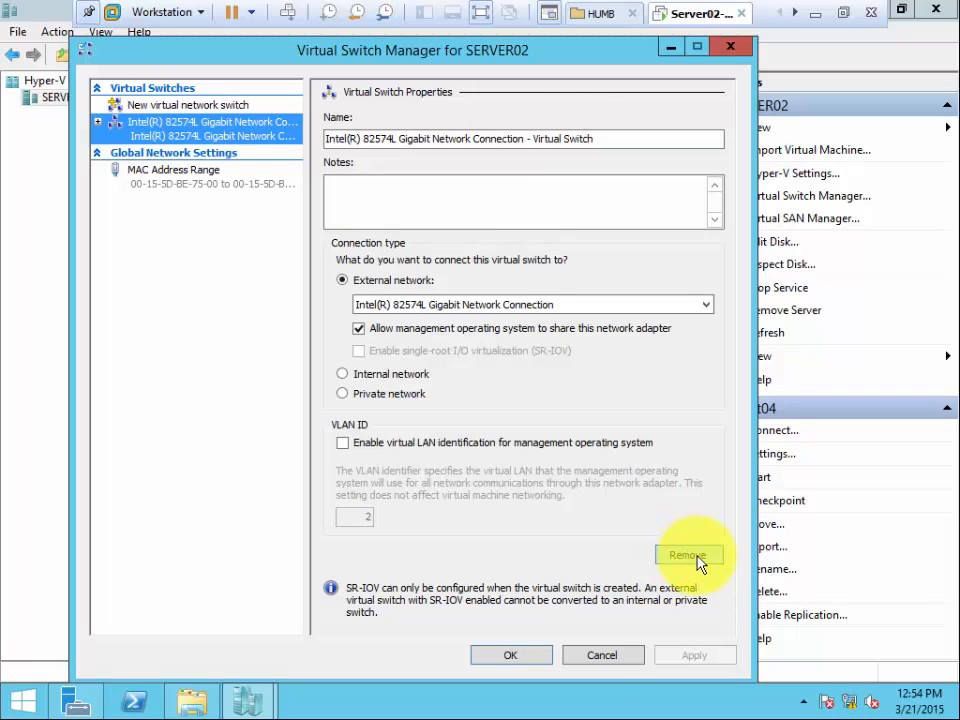
pyautogui.click(606, 658)
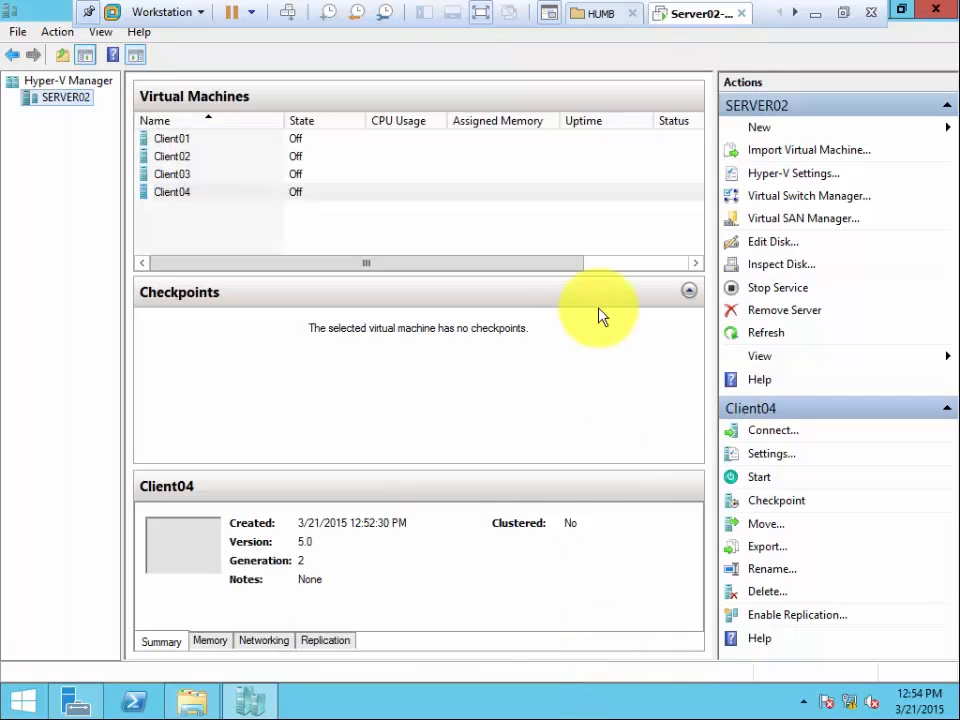
# Remove the existing Intel(R) 82574L Gigabit Network Connection virtual switch from SERVER02, apply the networking change, and close Virtual Switch Manager.
pyautogui.click(792, 200)
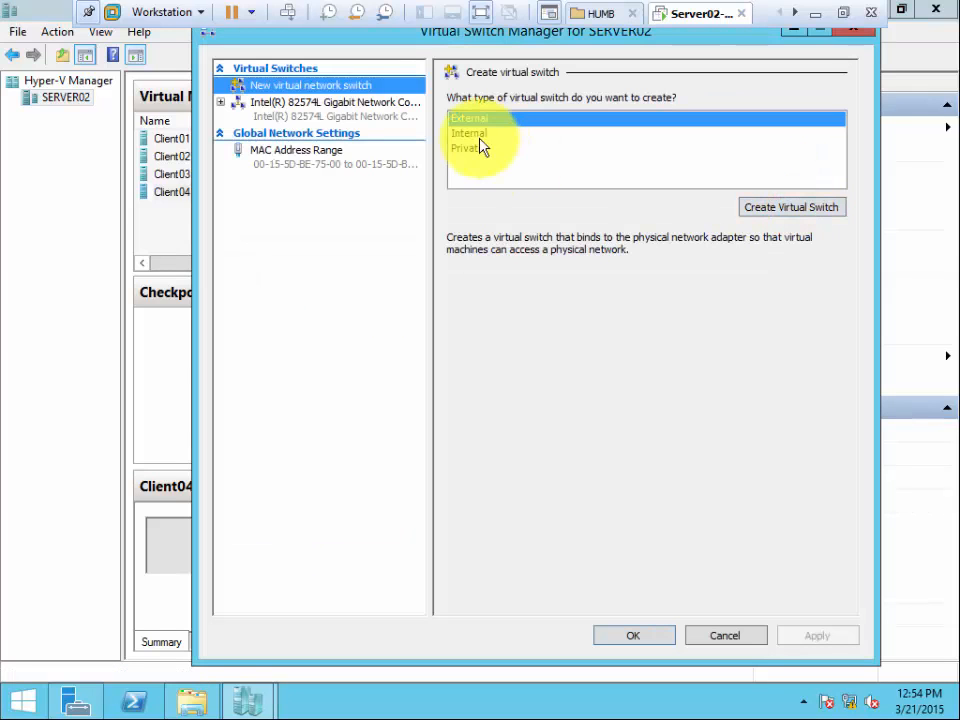
pyautogui.click(316, 110)
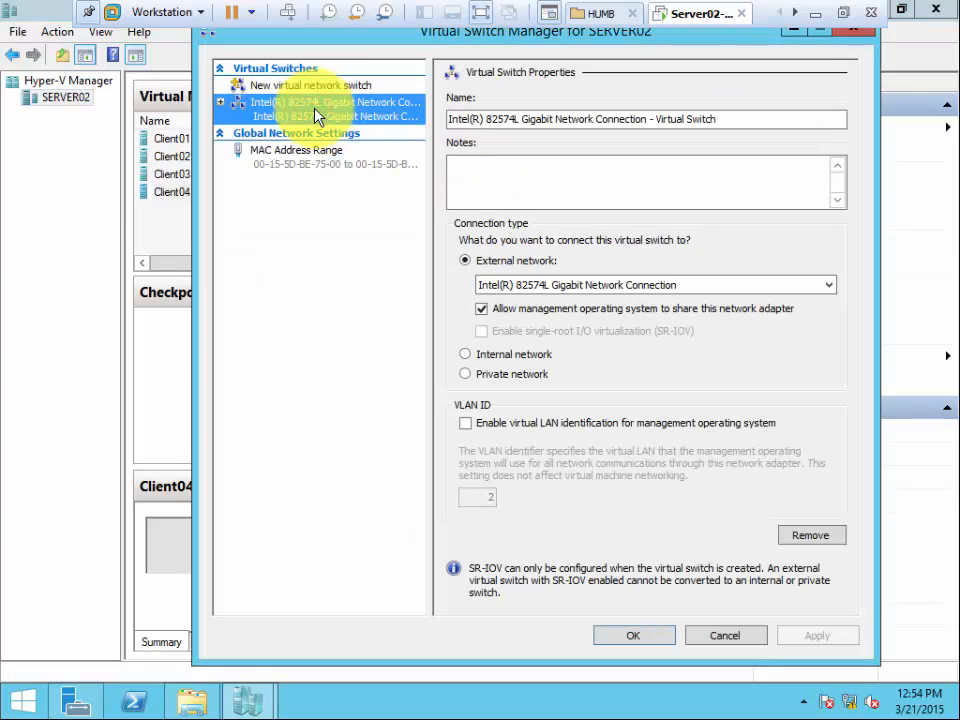
pyautogui.rightClick(316, 113)
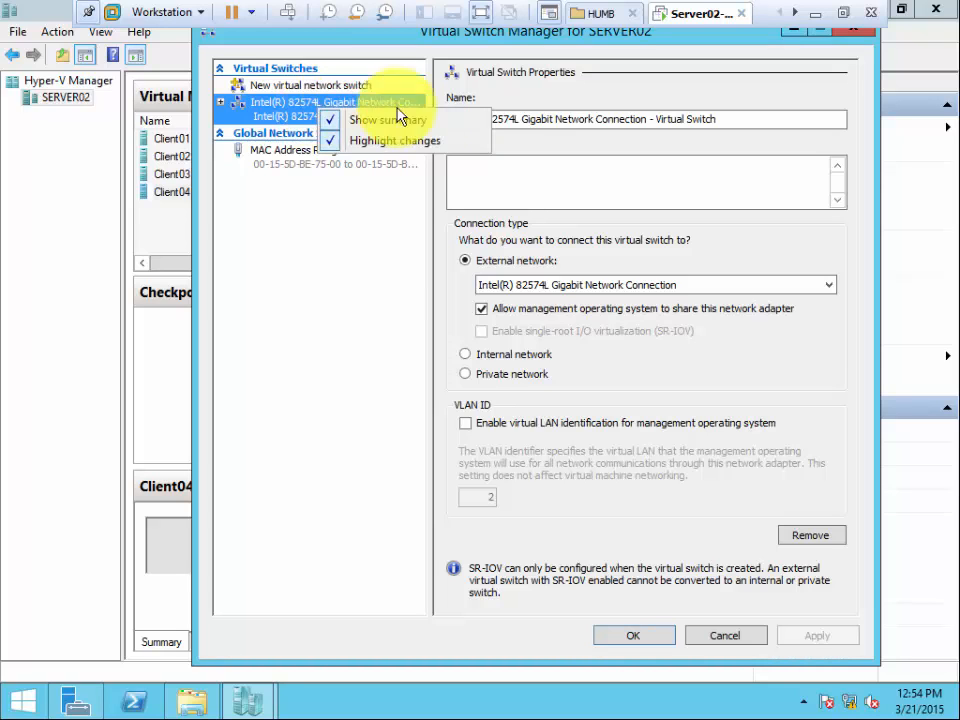
pyautogui.click(367, 270)
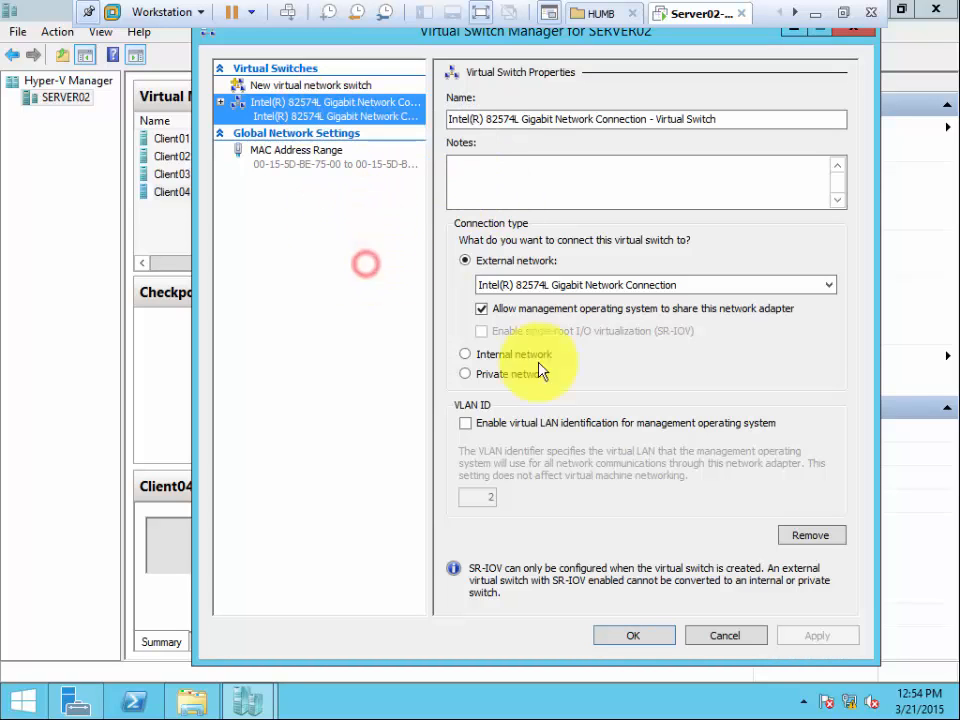
pyautogui.click(812, 538)
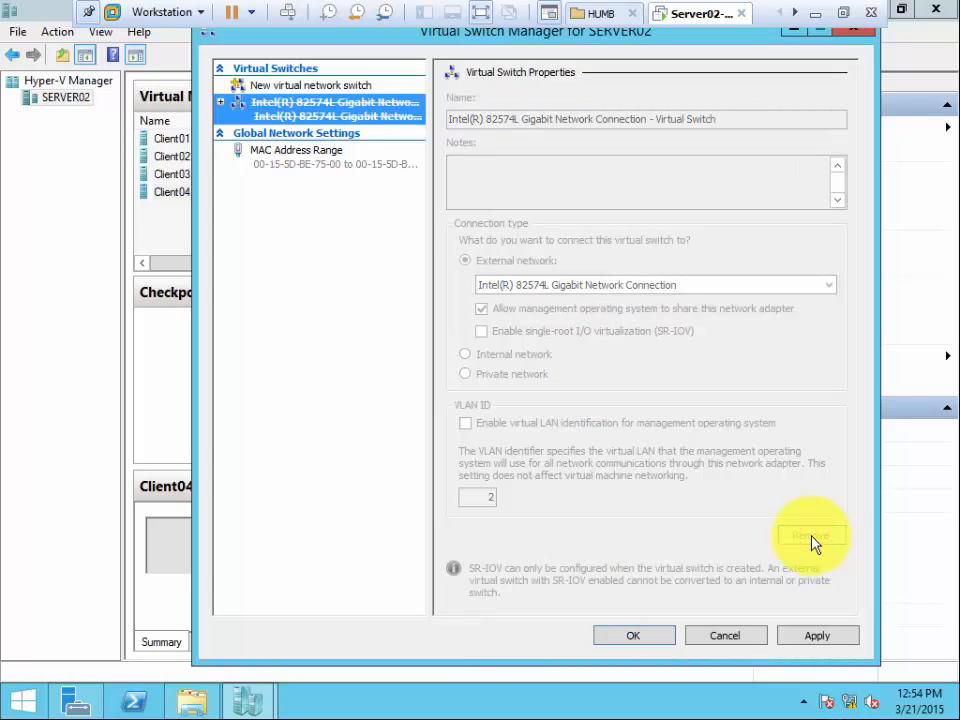
pyautogui.click(818, 640)
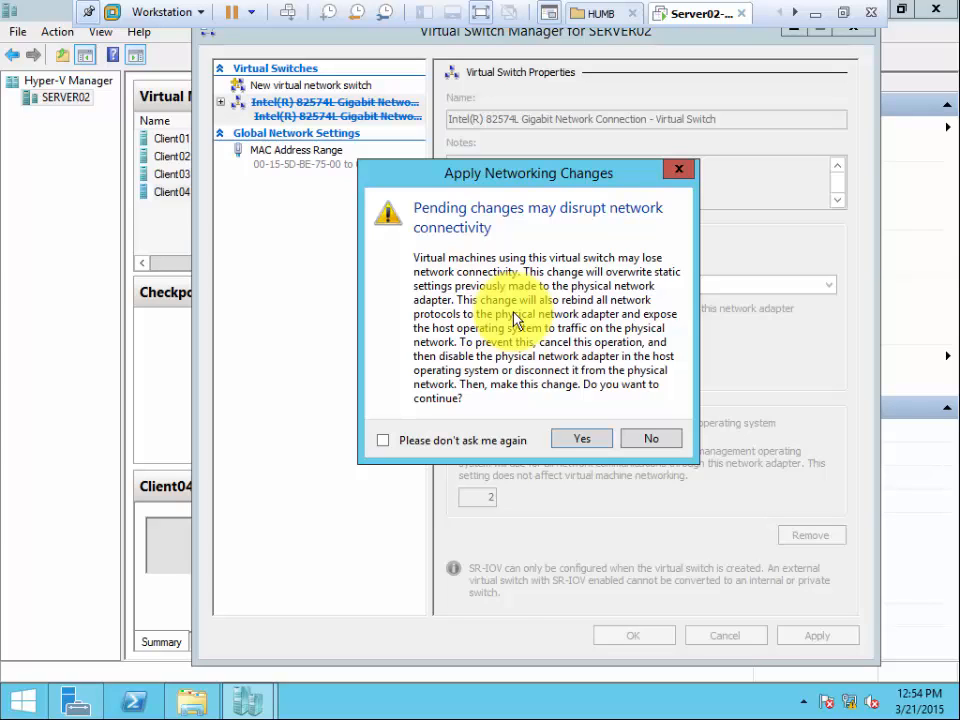
pyautogui.click(582, 441)
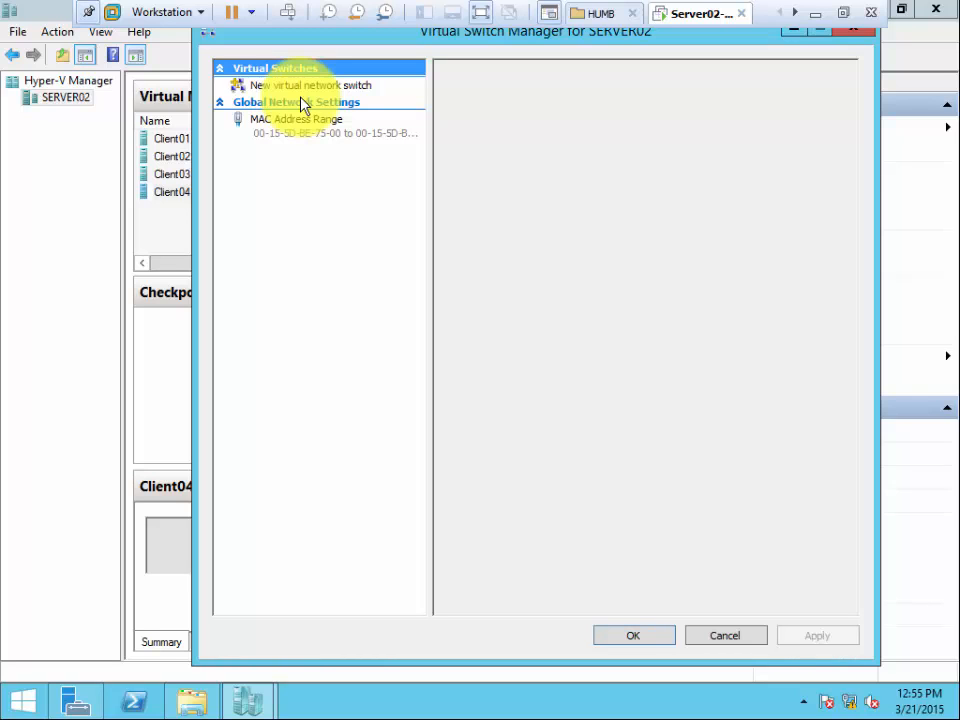
pyautogui.click(725, 637)
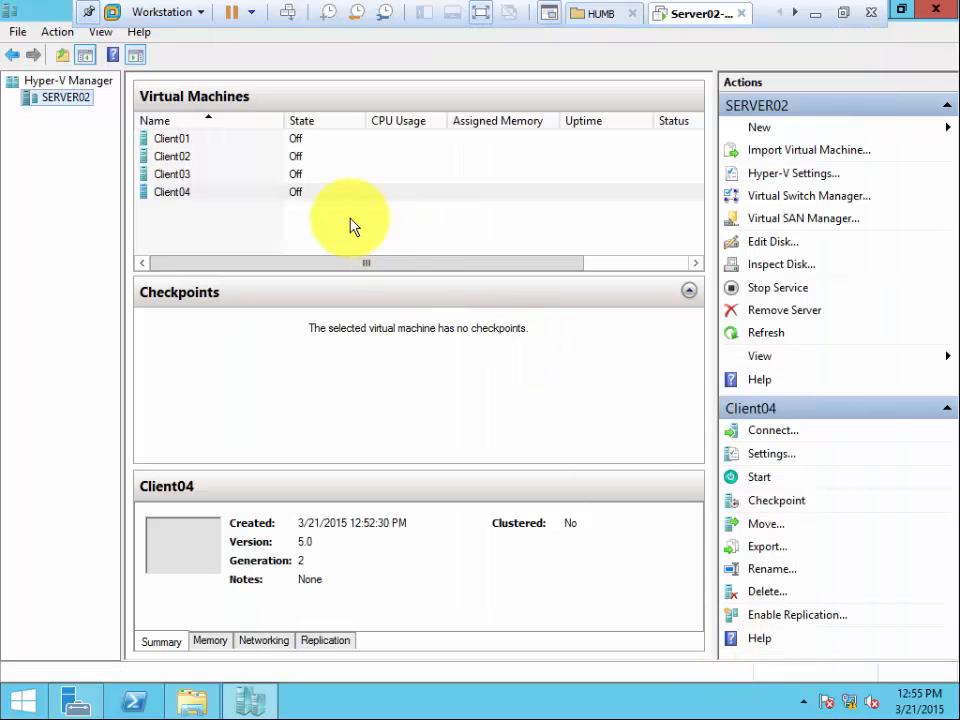
# Create an external virtual switch named External on the Intel(R) 82574L Gigabit Network Connection, and apply the networking change.
pyautogui.click(790, 197)
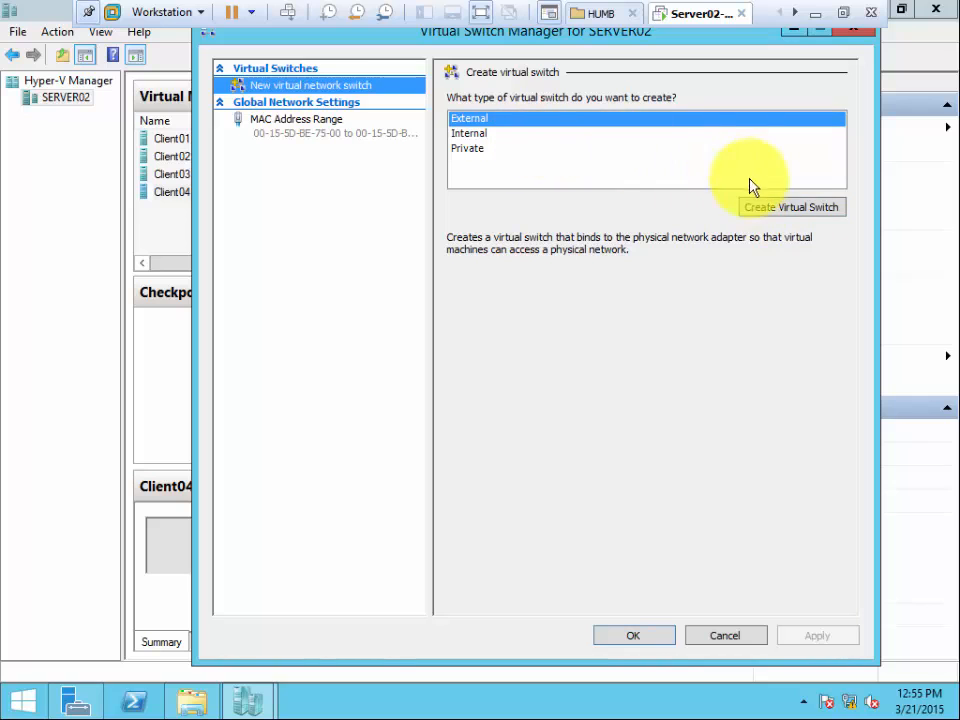
pyautogui.click(772, 213)
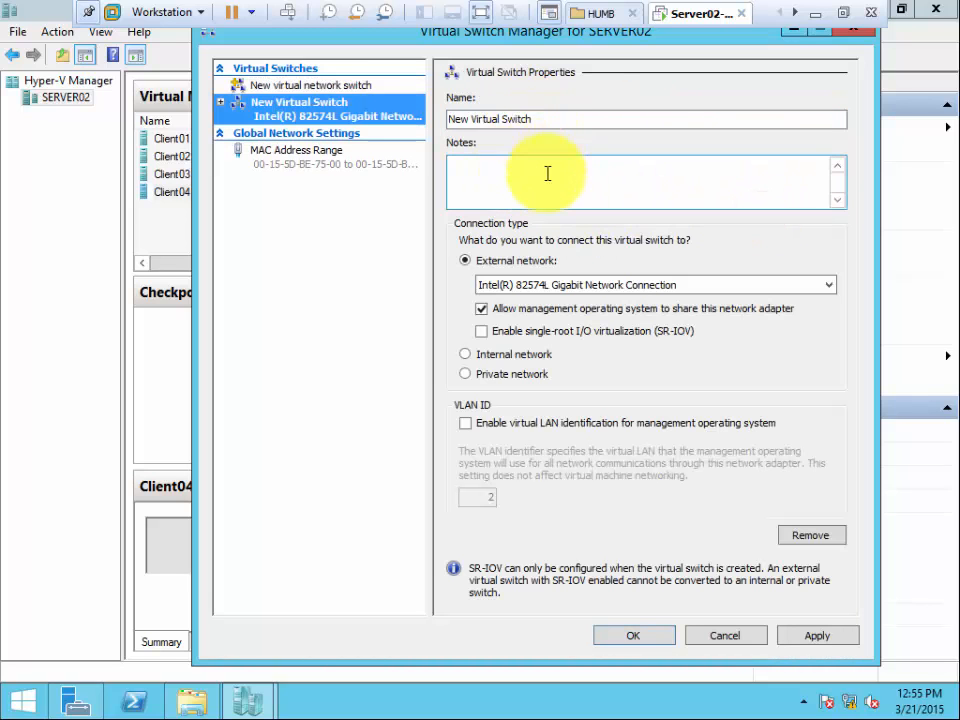
pyautogui.click(543, 117)
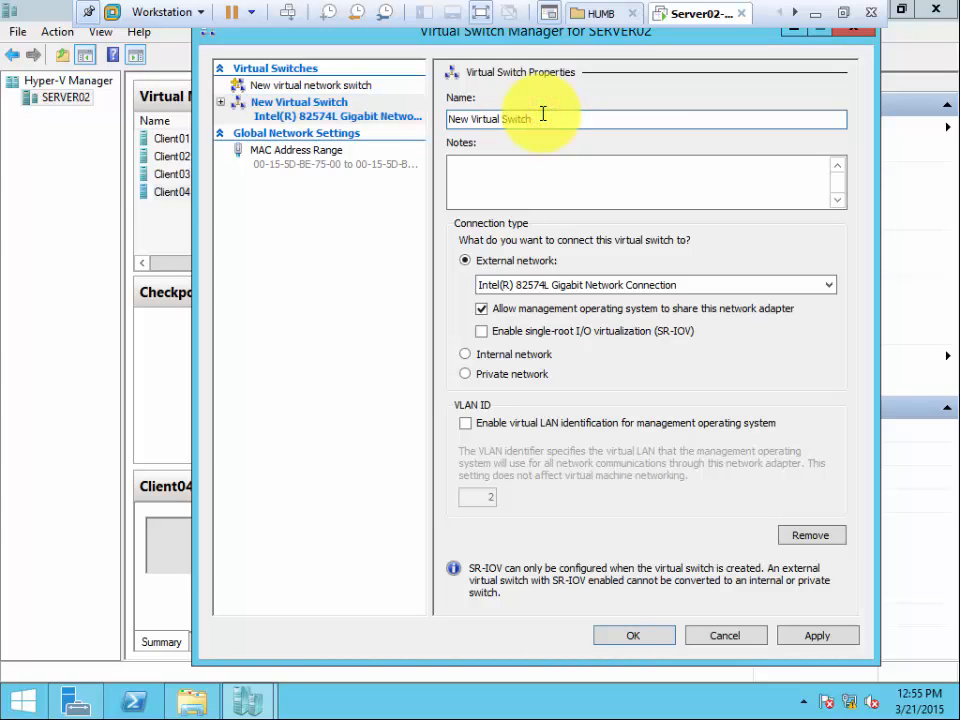
pyautogui.doubleClick(543, 117)
pyautogui.write('External')
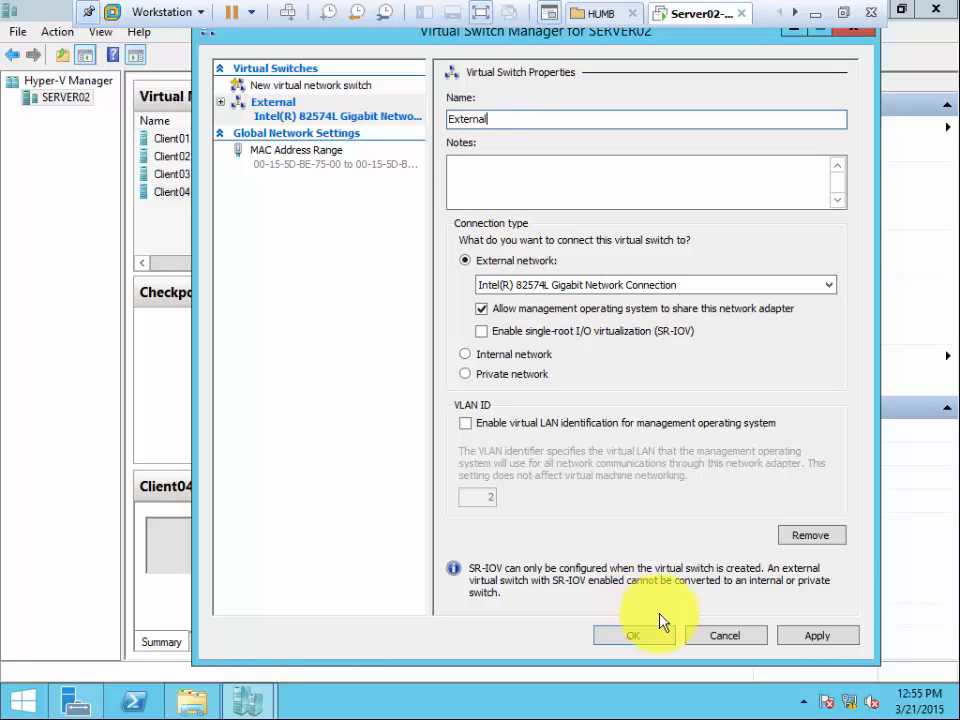
pyautogui.click(818, 636)
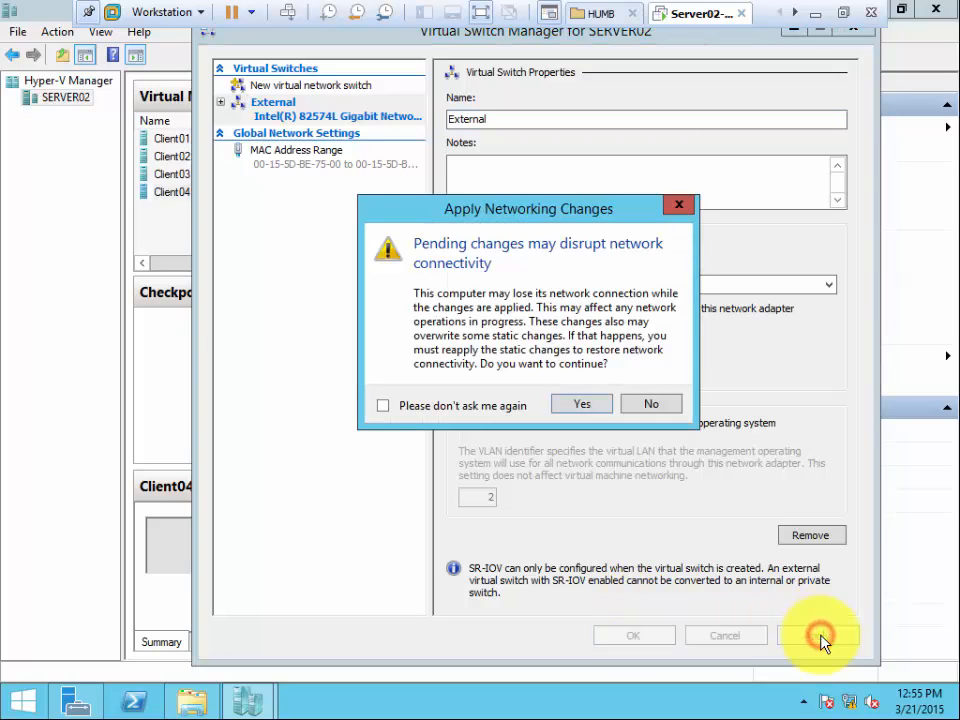
pyautogui.click(578, 405)
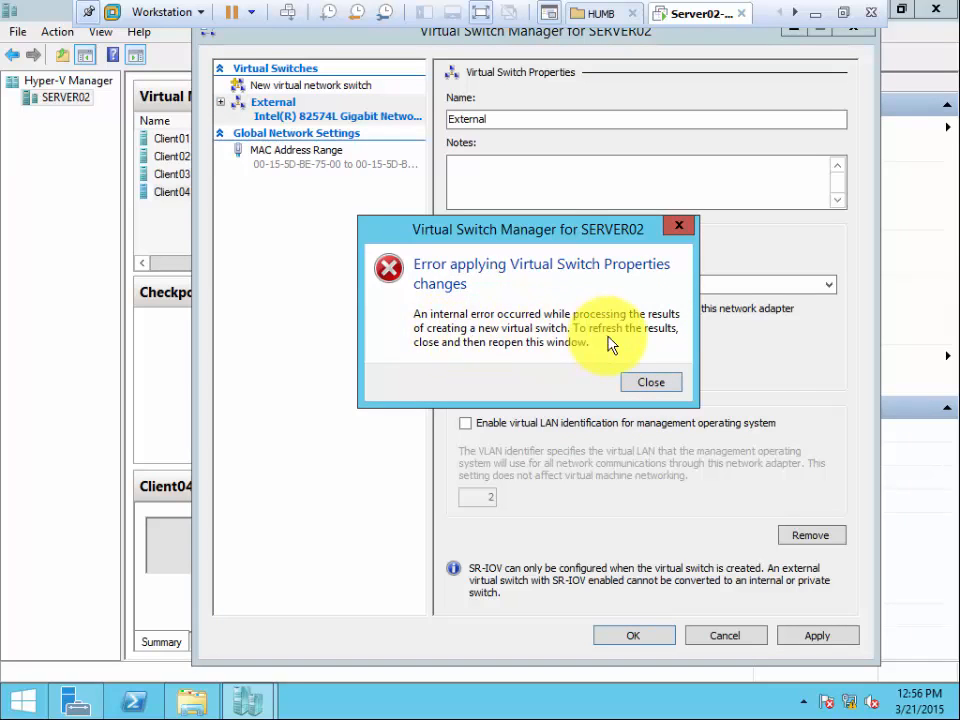
# Try again to apply the External virtual switch with its networking change, and close Virtual Switch Manager without saving.
pyautogui.click(651, 382)
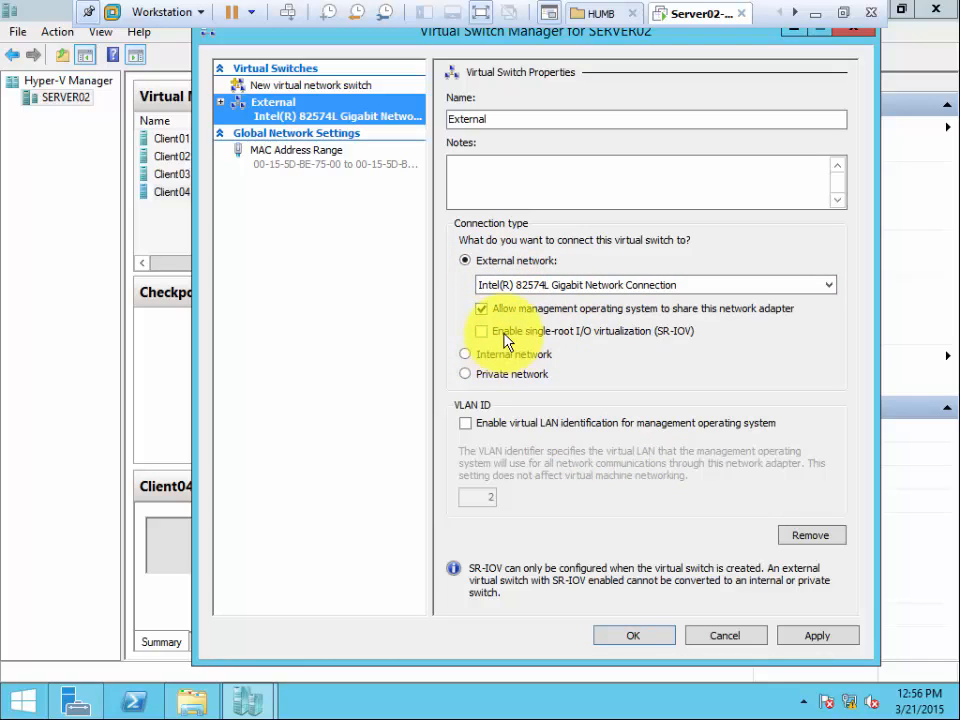
pyautogui.click(818, 636)
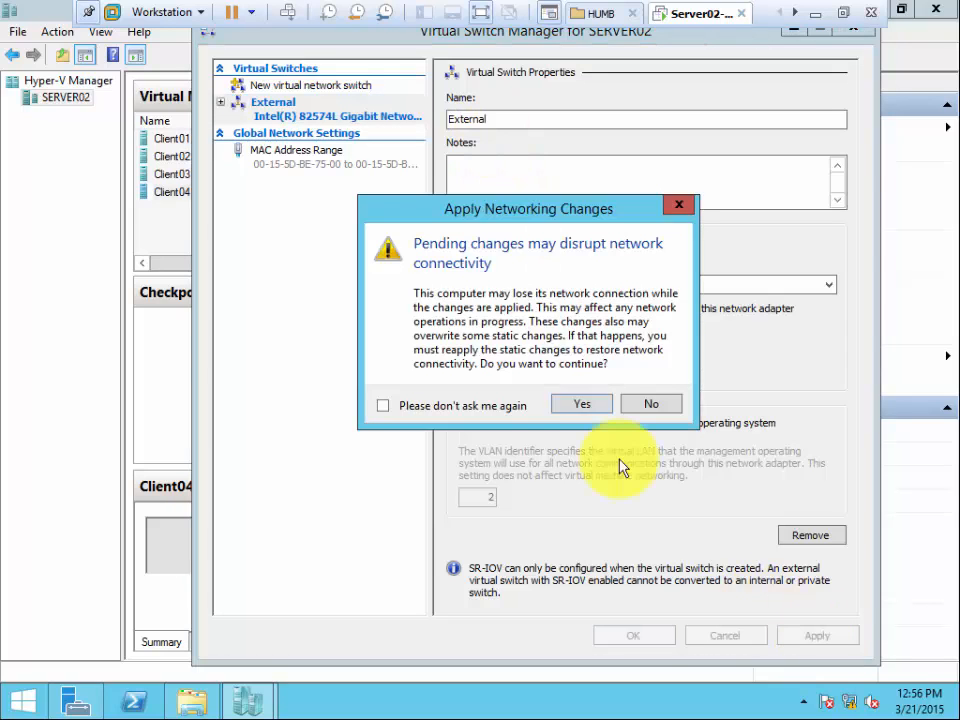
pyautogui.click(574, 408)
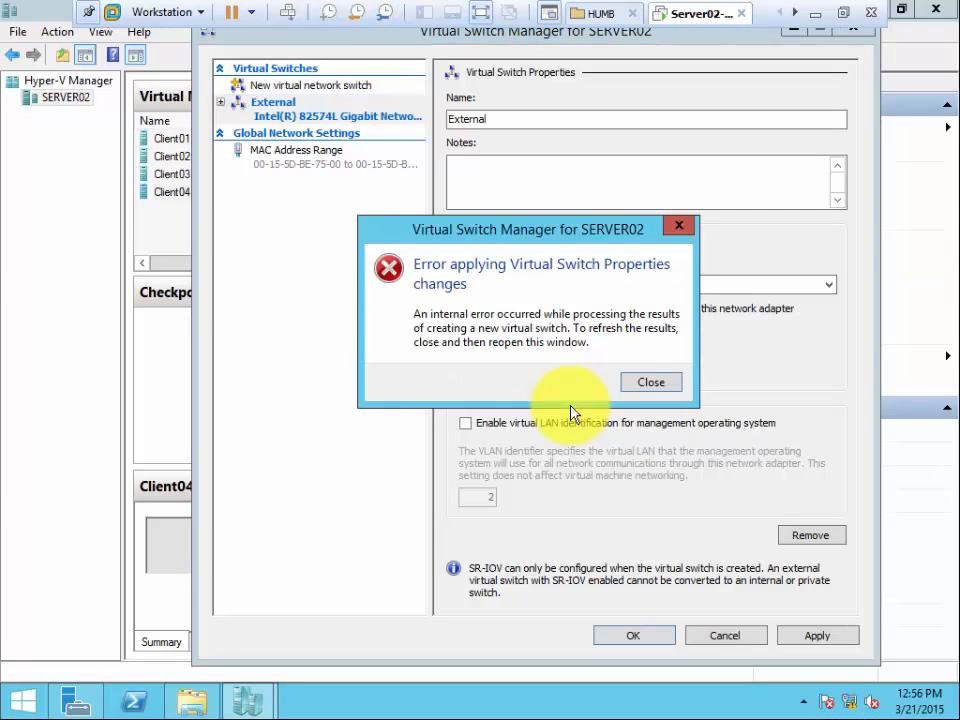
pyautogui.click(652, 386)
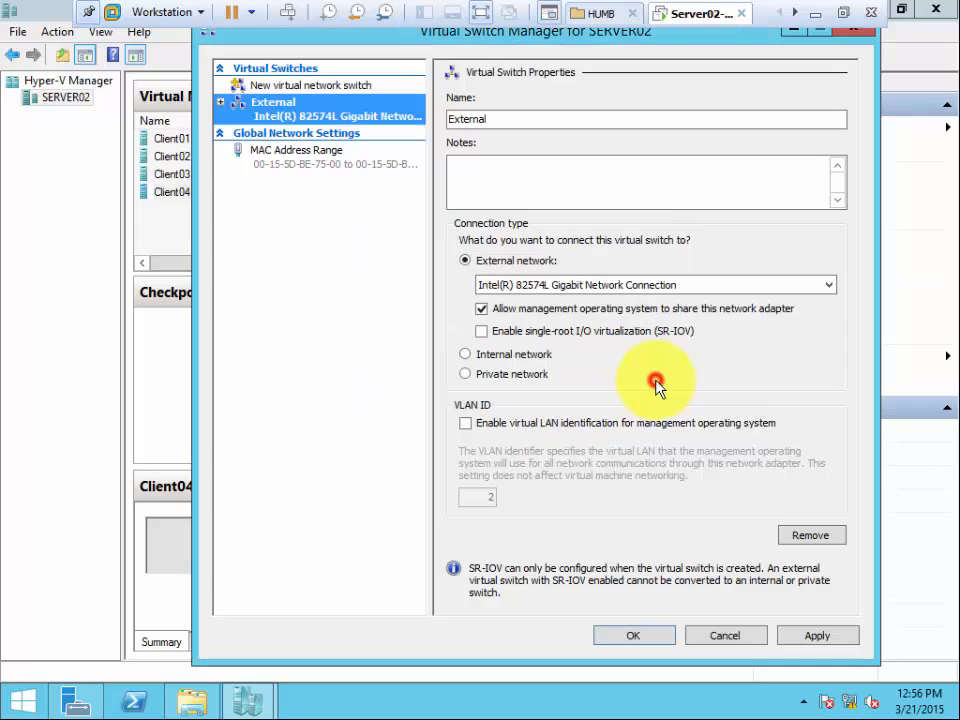
pyautogui.click(728, 640)
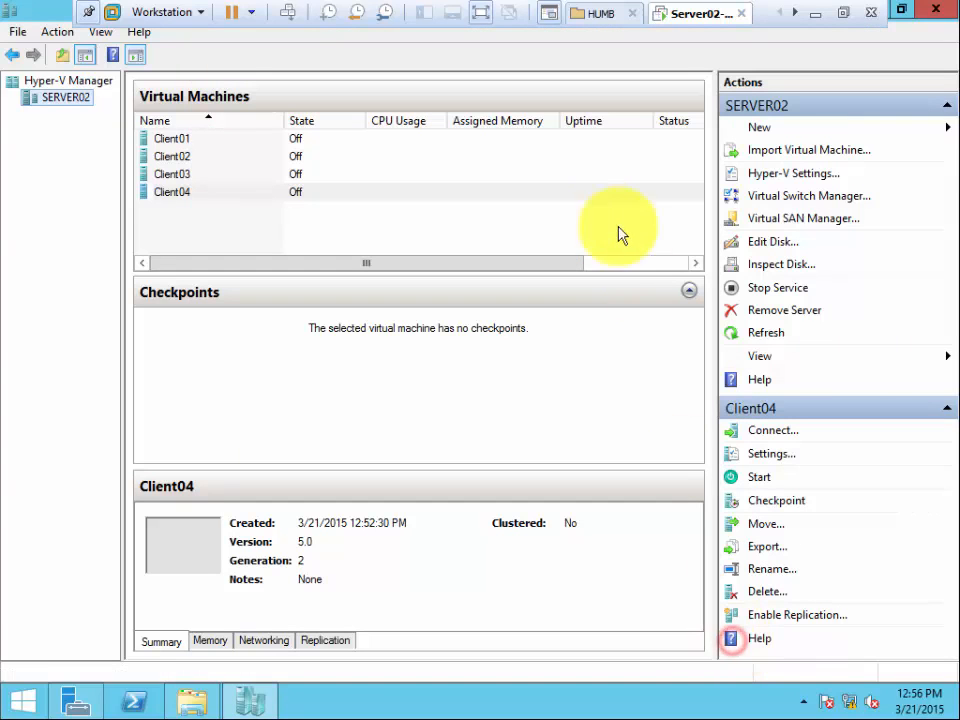
# Try to create an external virtual switch with the default name on the Intel(R) 82574L adapter, and close Virtual Switch Manager without saving.
pyautogui.click(786, 197)
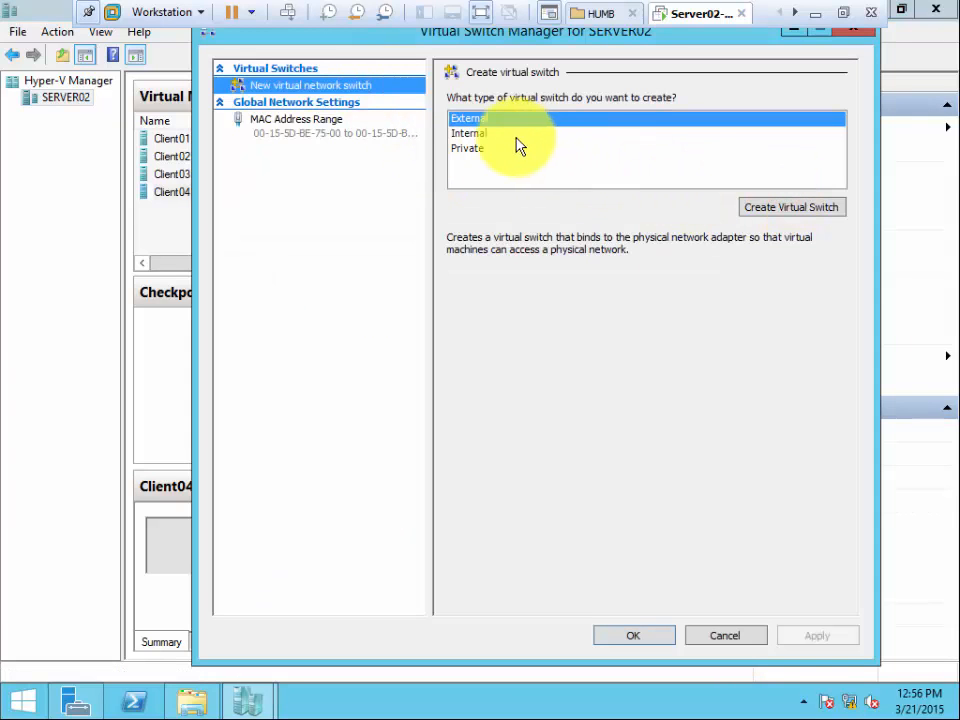
pyautogui.click(787, 210)
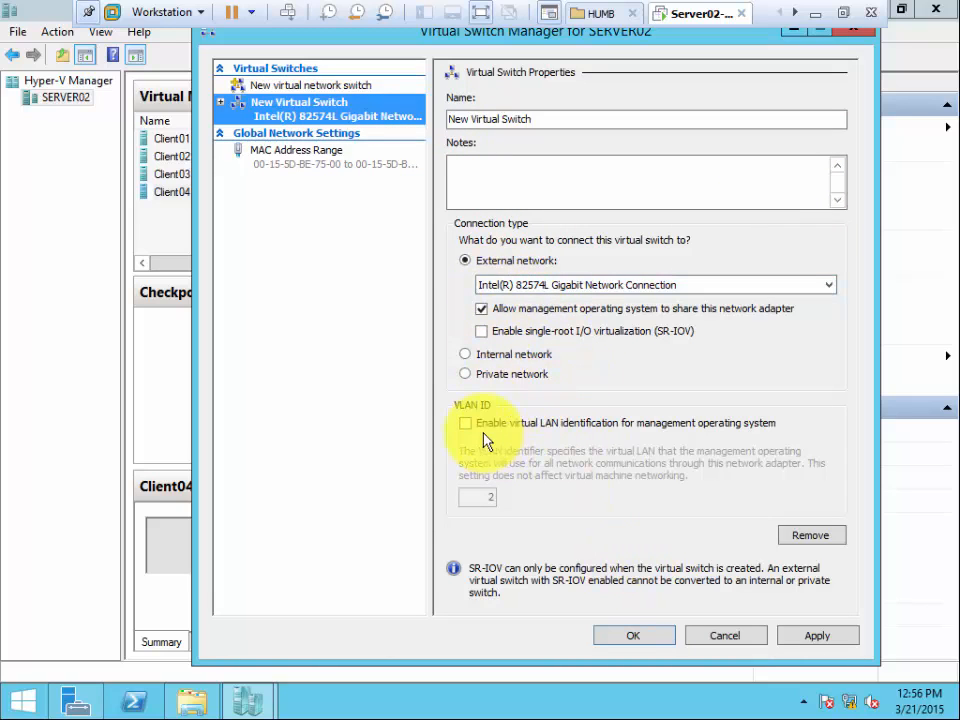
pyautogui.click(820, 638)
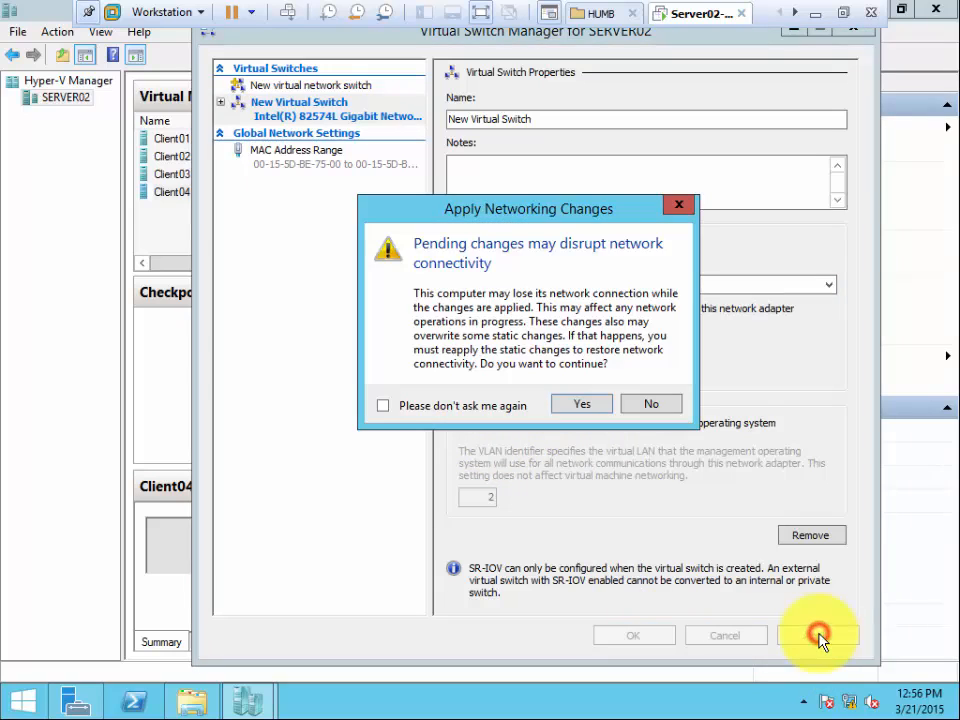
pyautogui.click(583, 404)
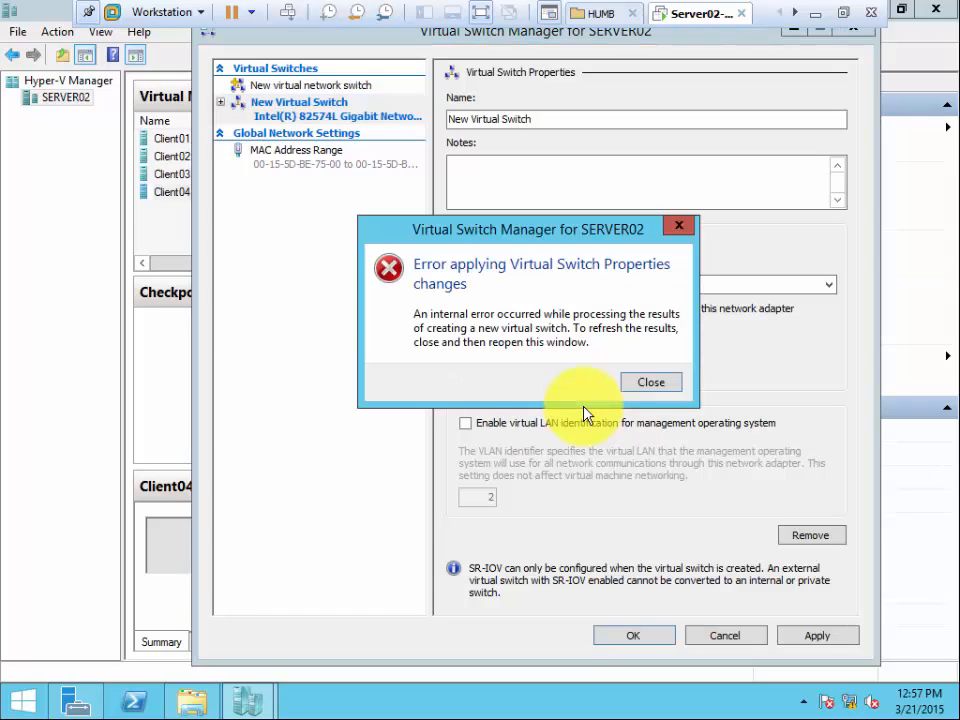
pyautogui.click(655, 383)
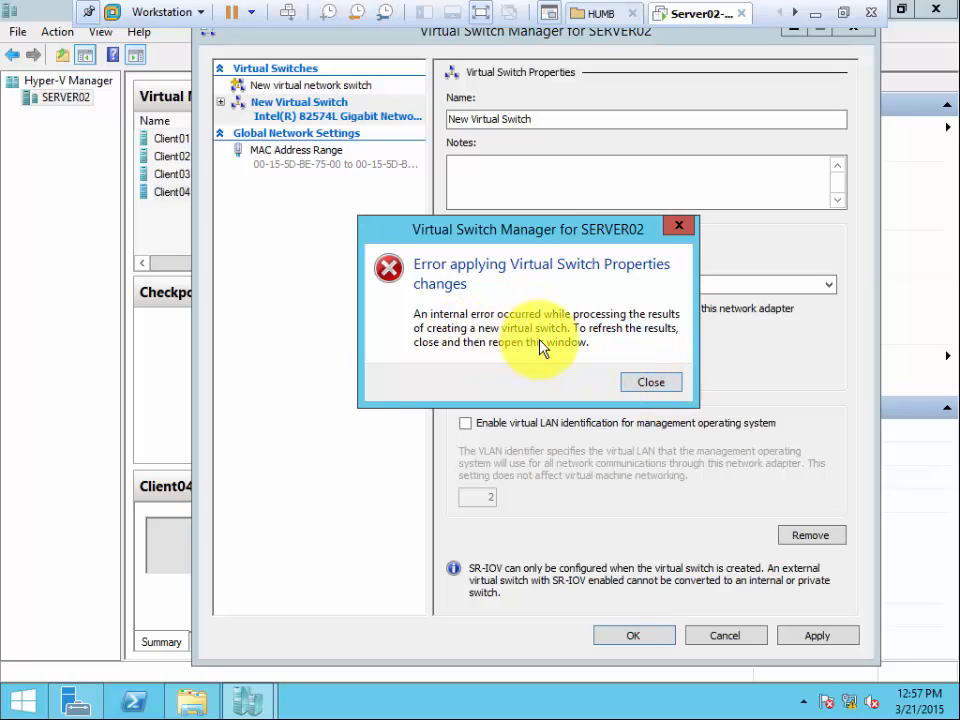
pyautogui.click(650, 385)
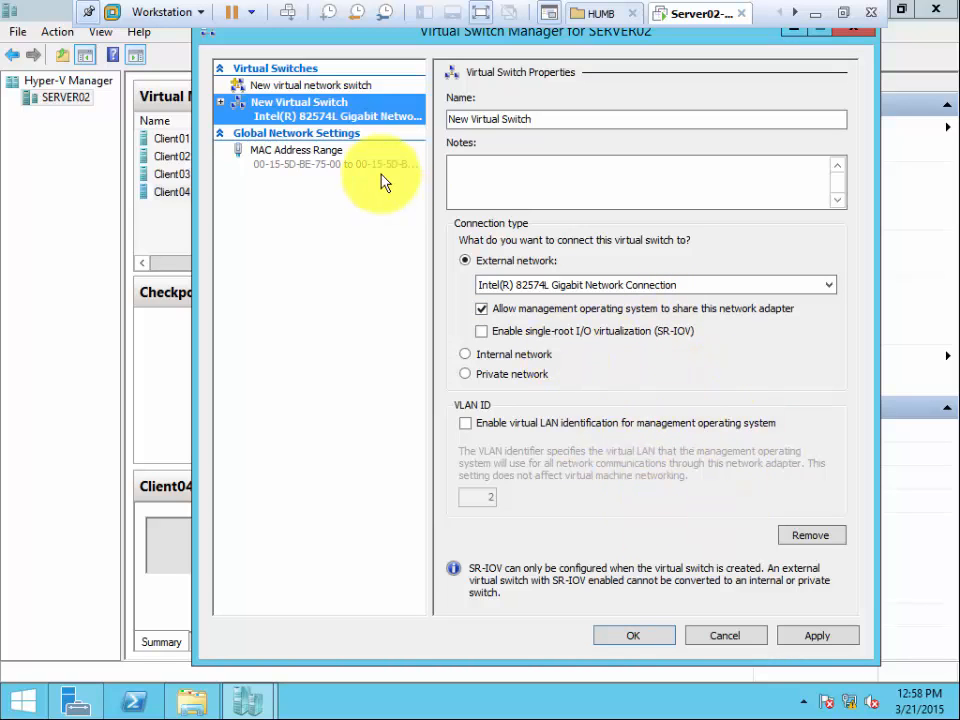
pyautogui.click(664, 634)
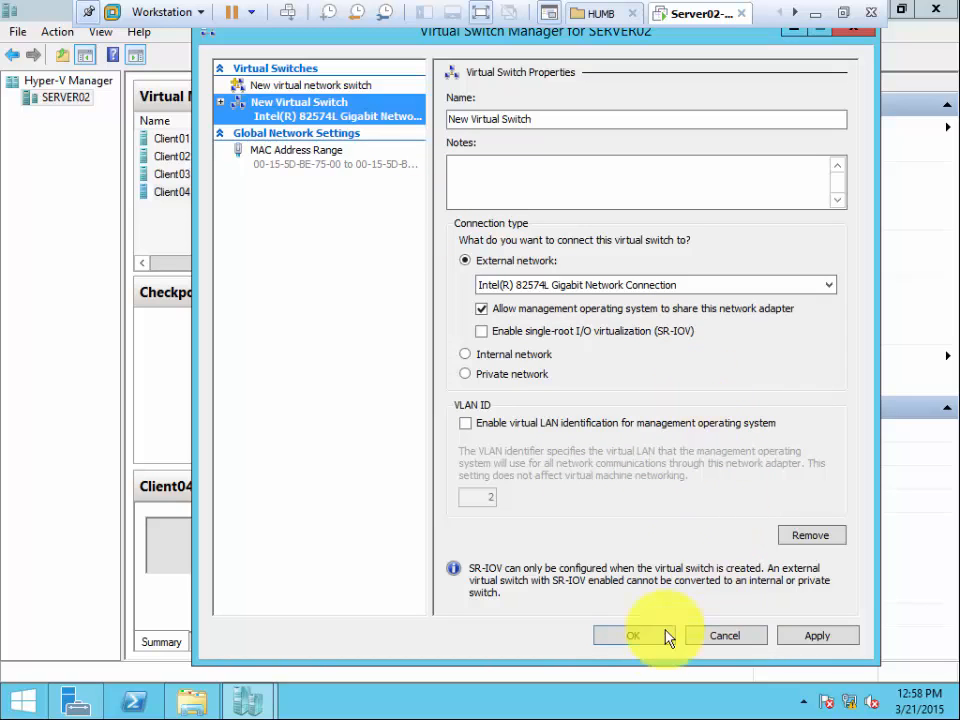
pyautogui.click(724, 636)
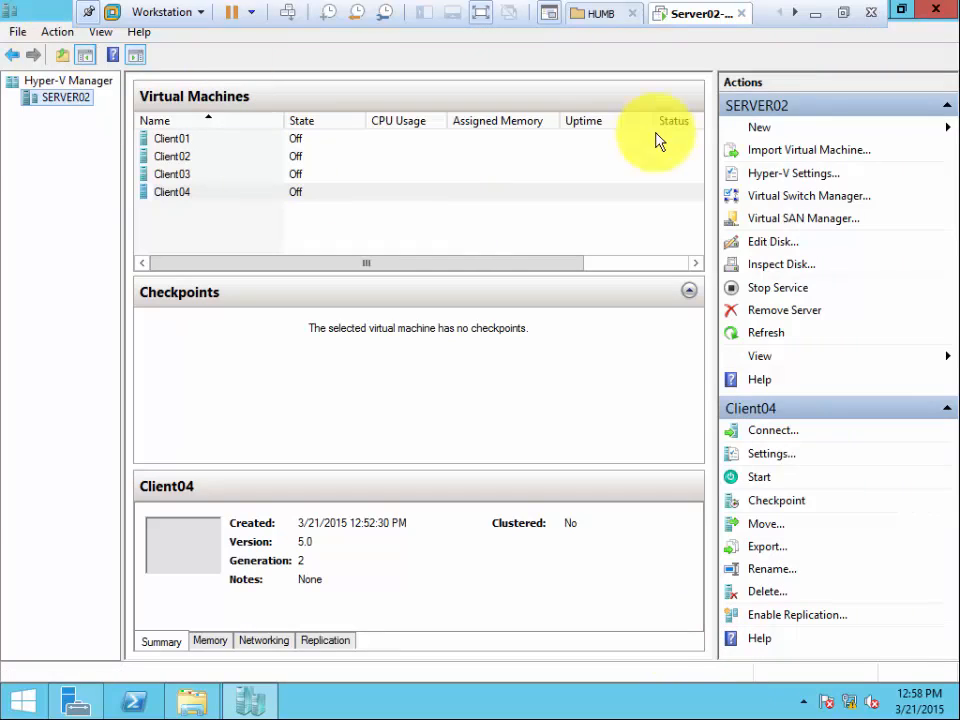
# Reopen Virtual Switch Manager for SERVER02 and create a new virtual switch with Private network as its connection type.
pyautogui.click(806, 196)
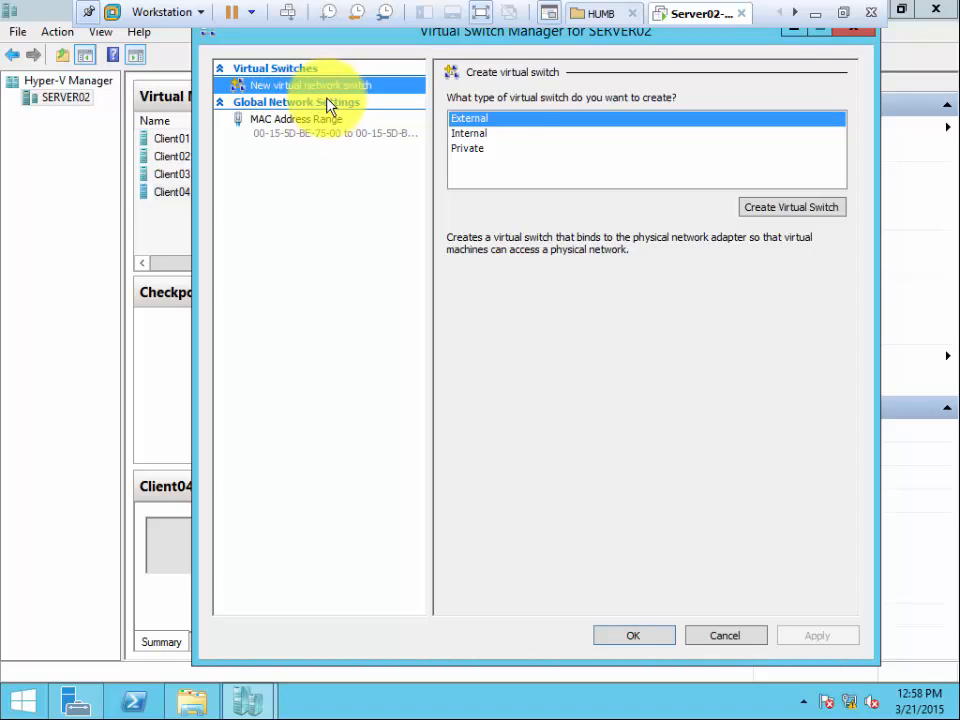
pyautogui.click(487, 134)
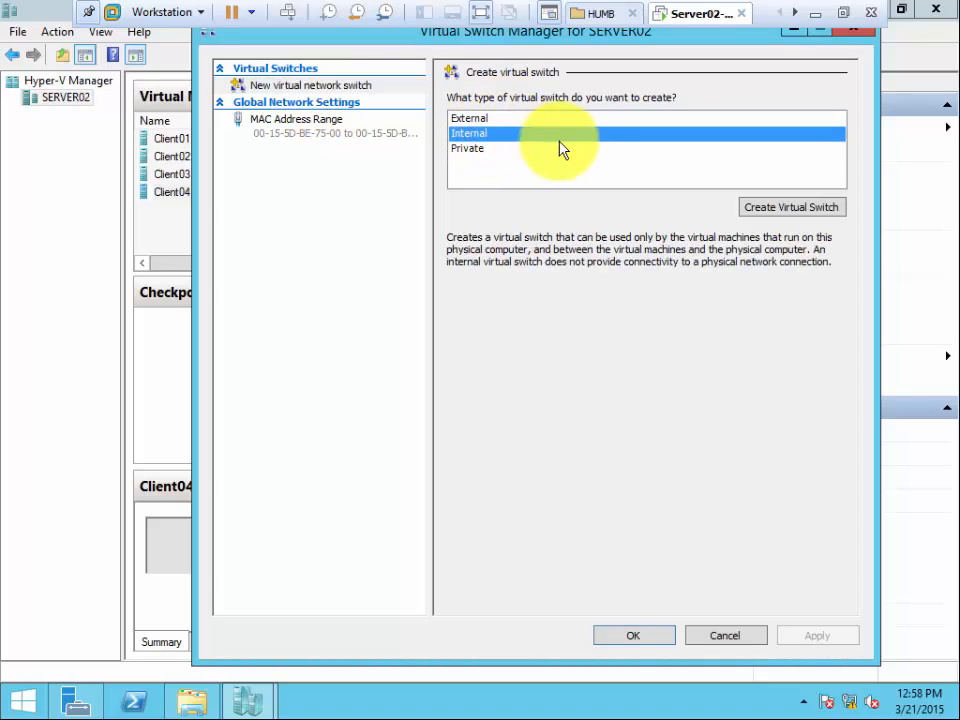
pyautogui.click(486, 152)
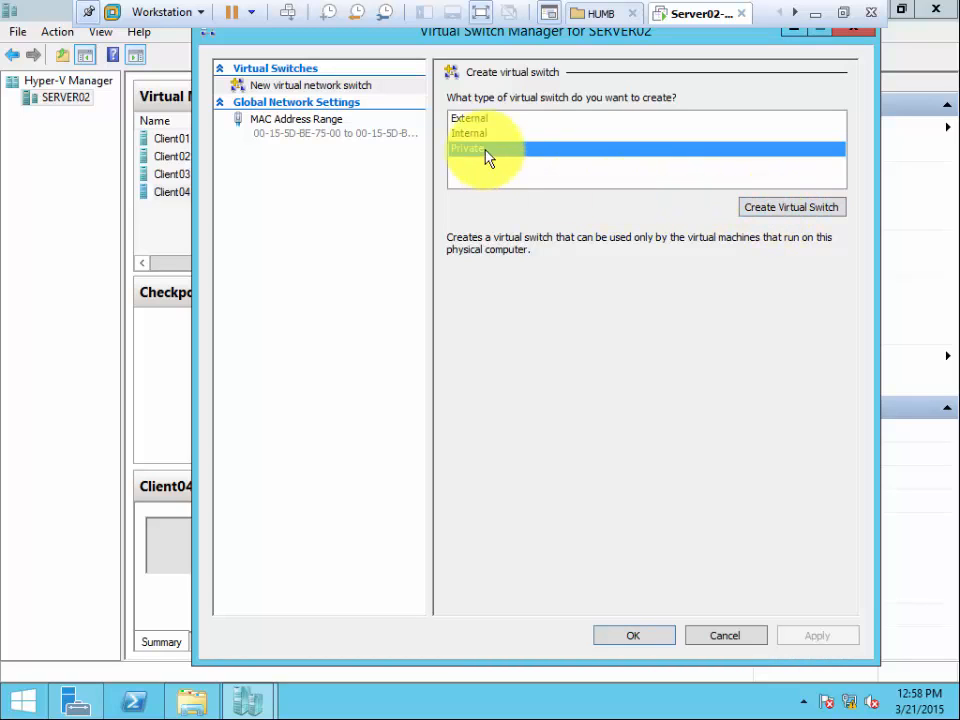
pyautogui.click(790, 208)
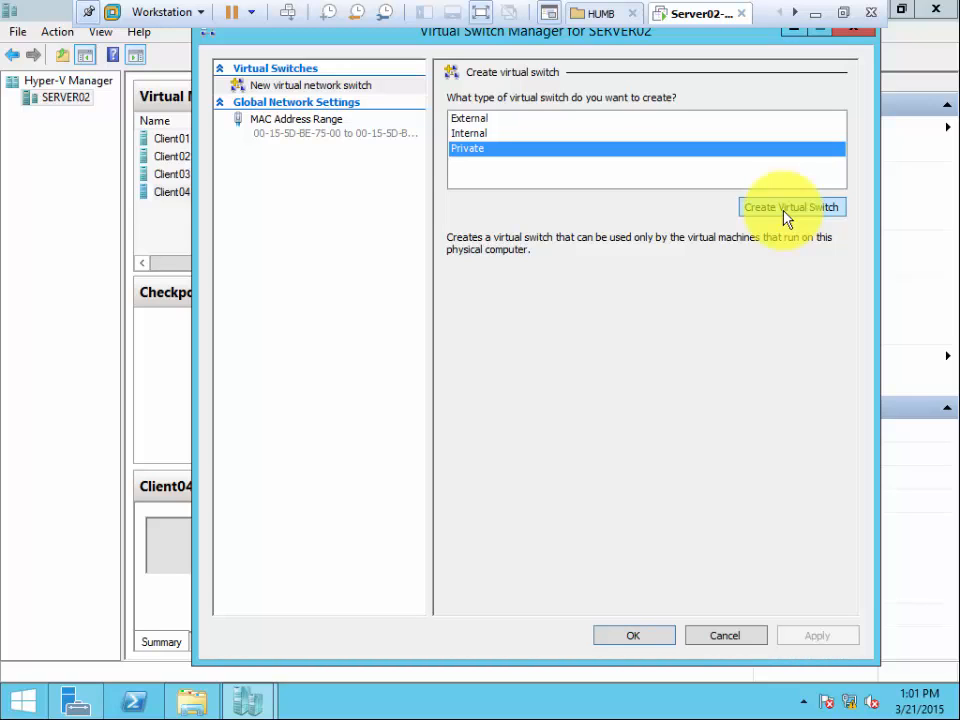
pyautogui.click(786, 214)
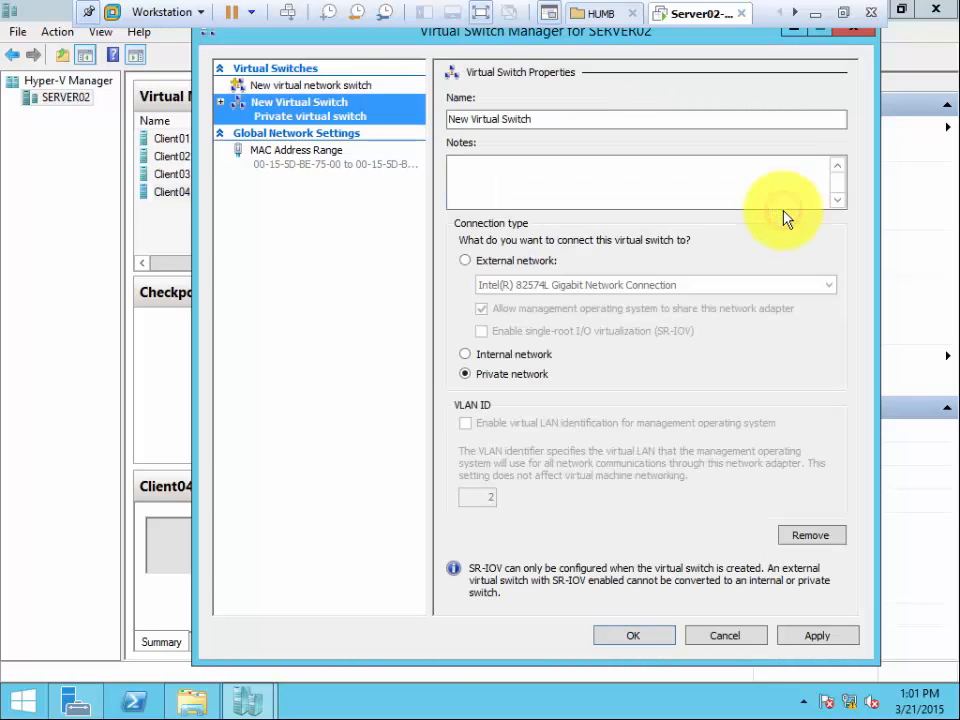
pyautogui.click(567, 290)
pyautogui.click(466, 356)
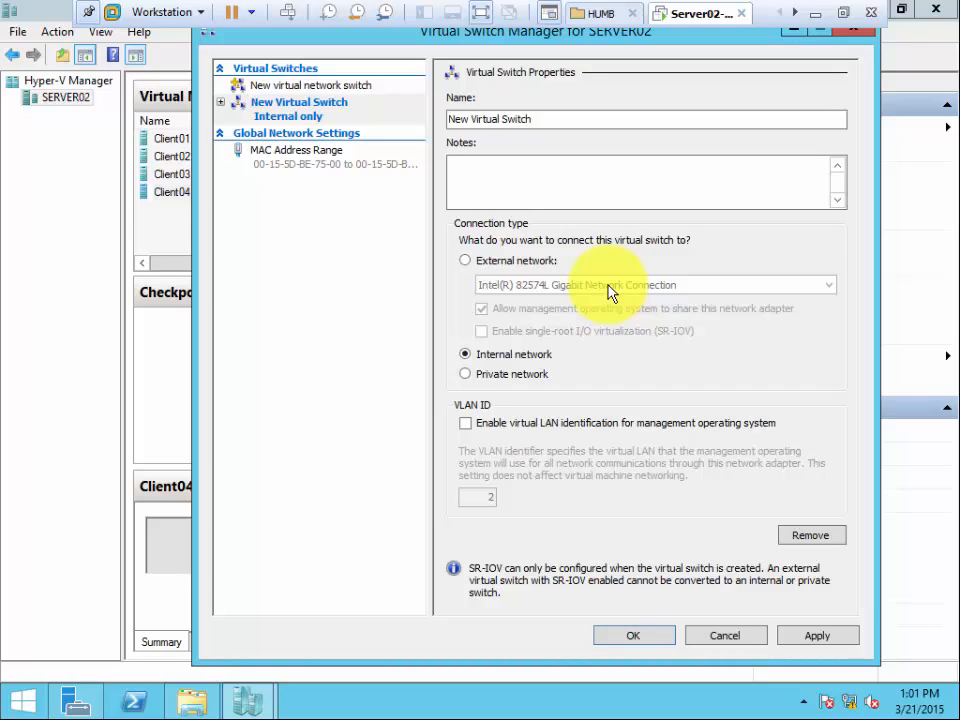
pyautogui.click(466, 375)
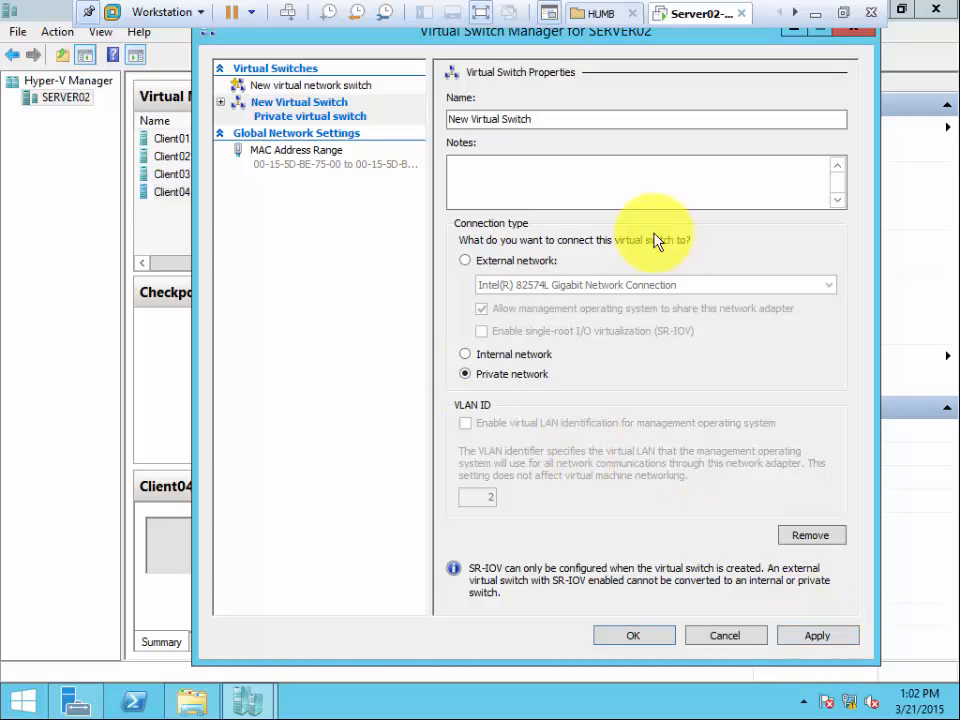
# Name the private virtual switch Private with the note "between VMs Only", and apply it.
pyautogui.moveTo(540, 118); pyautogui.dragTo(388, 115)
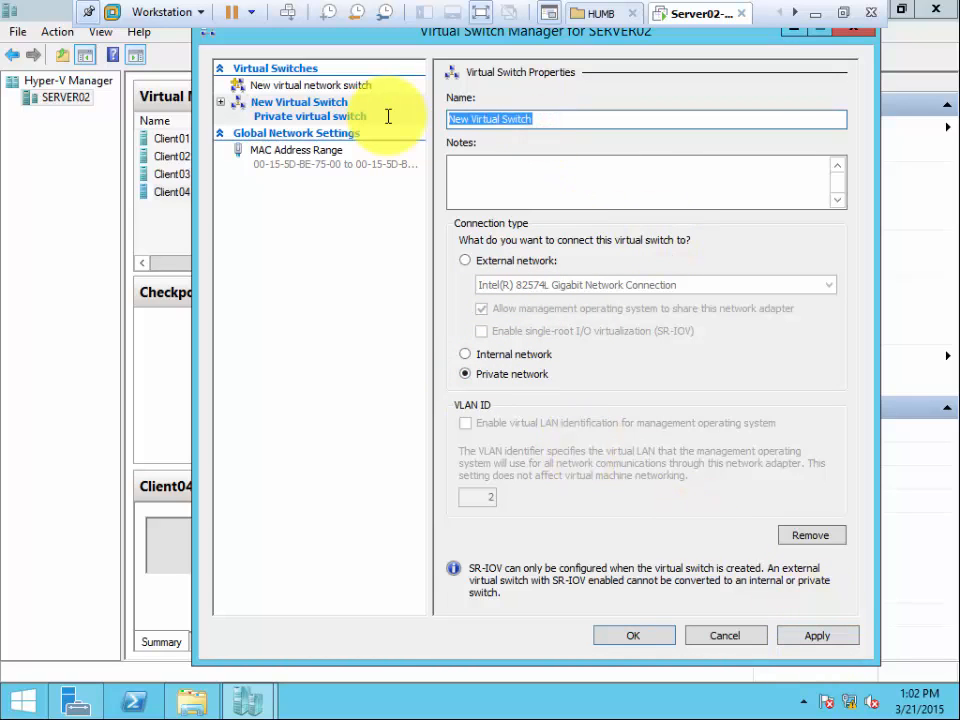
pyautogui.write('Private')
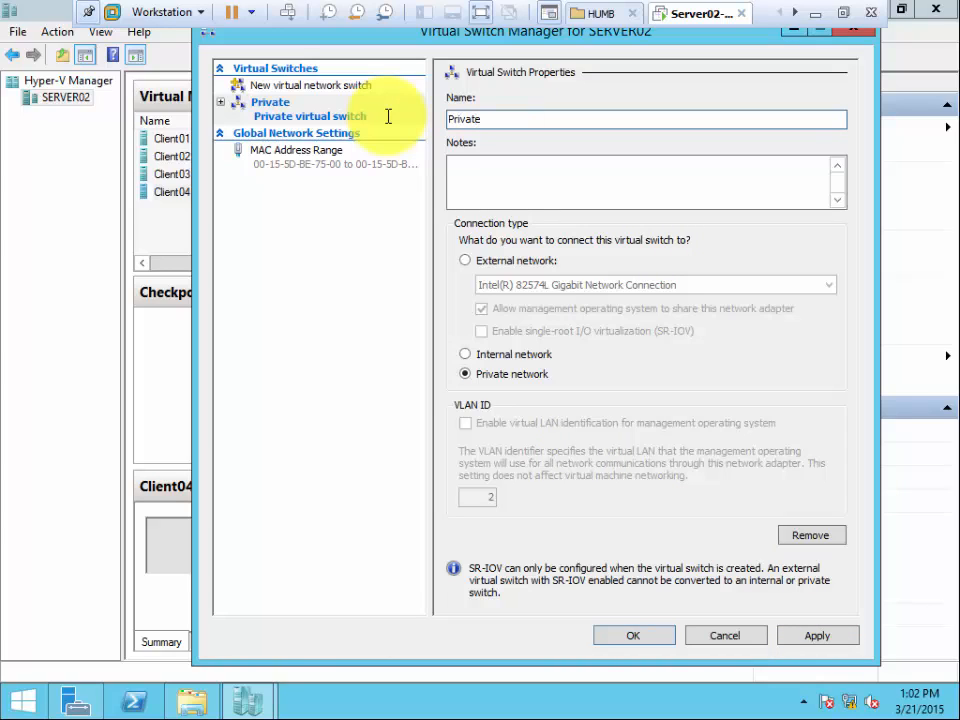
pyautogui.press('Tab')
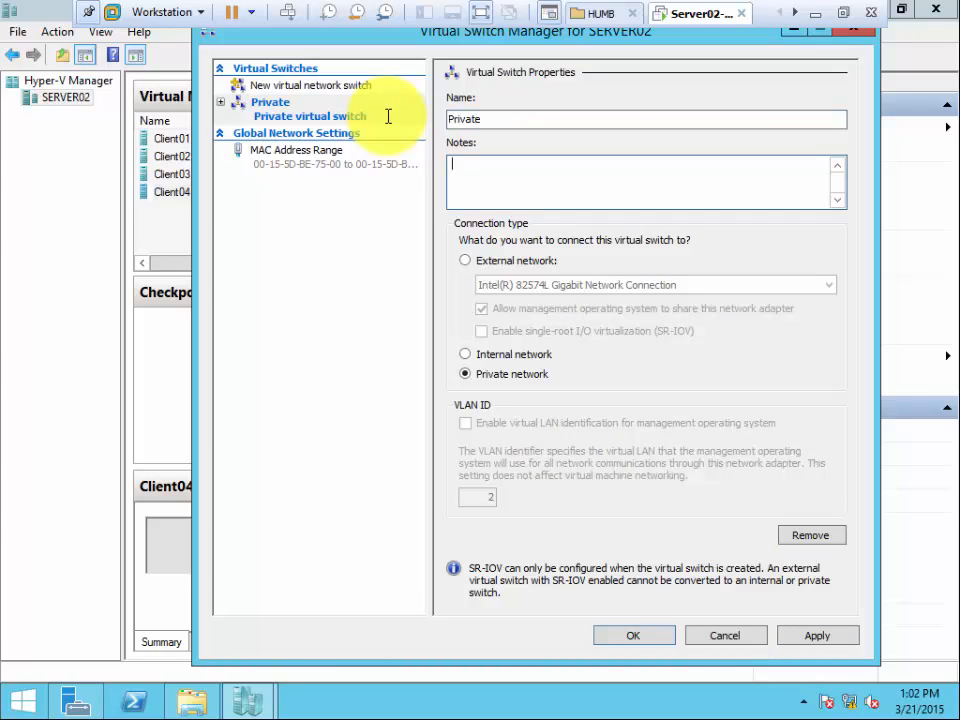
pyautogui.write('between VMs Only')
pyautogui.click(818, 638)
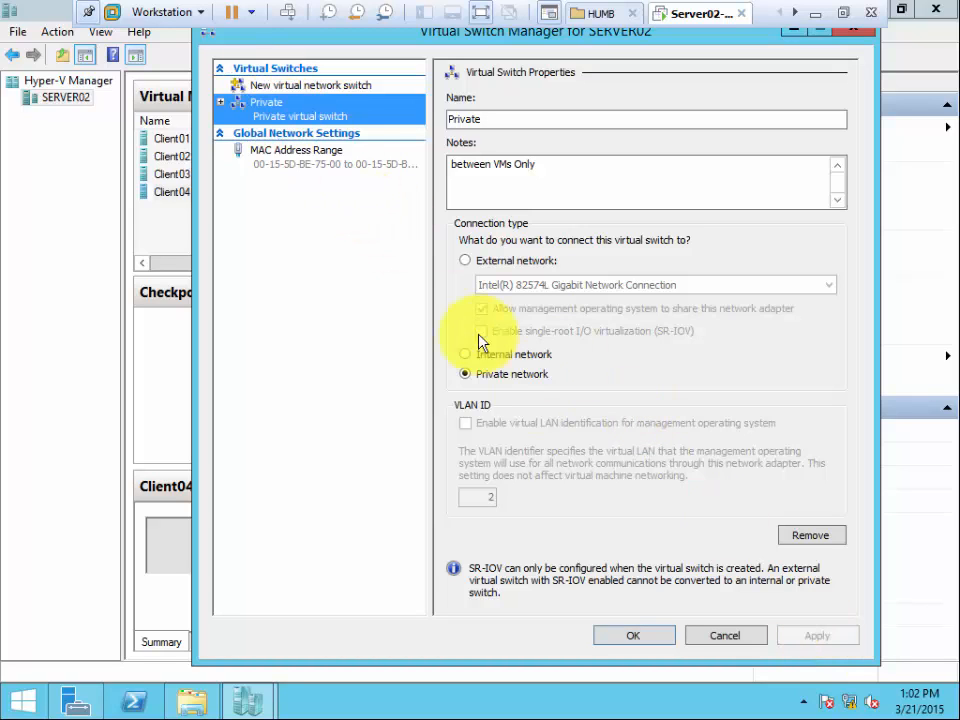
# Create a new virtual switch of the Internal type and name it Internal.
pyautogui.click(294, 88)
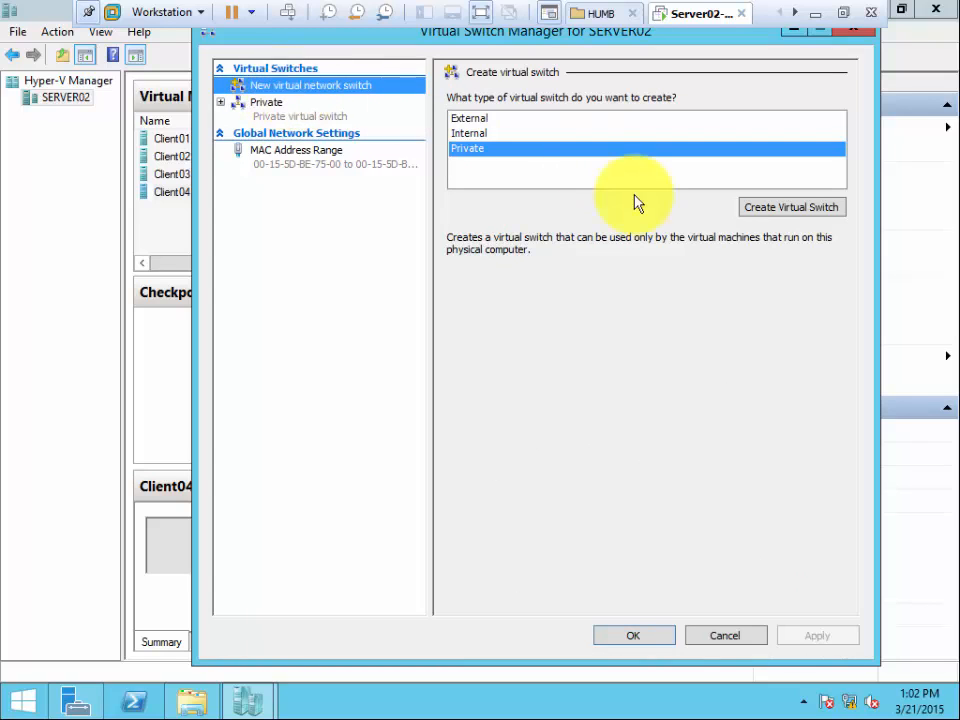
pyautogui.click(524, 132)
pyautogui.click(800, 208)
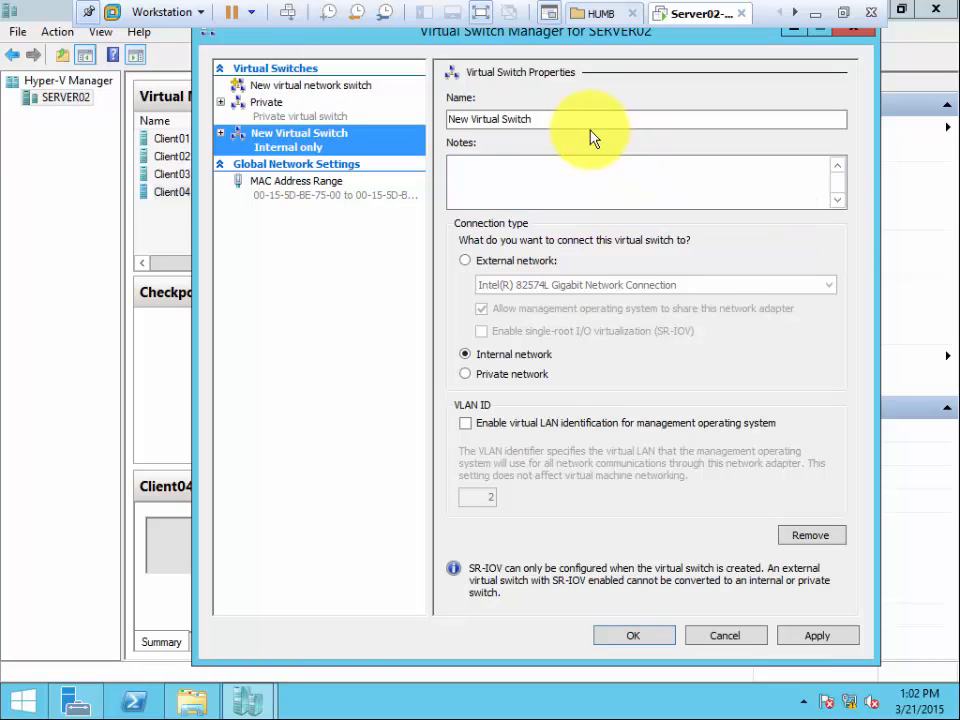
pyautogui.moveTo(574, 121); pyautogui.dragTo(347, 130)
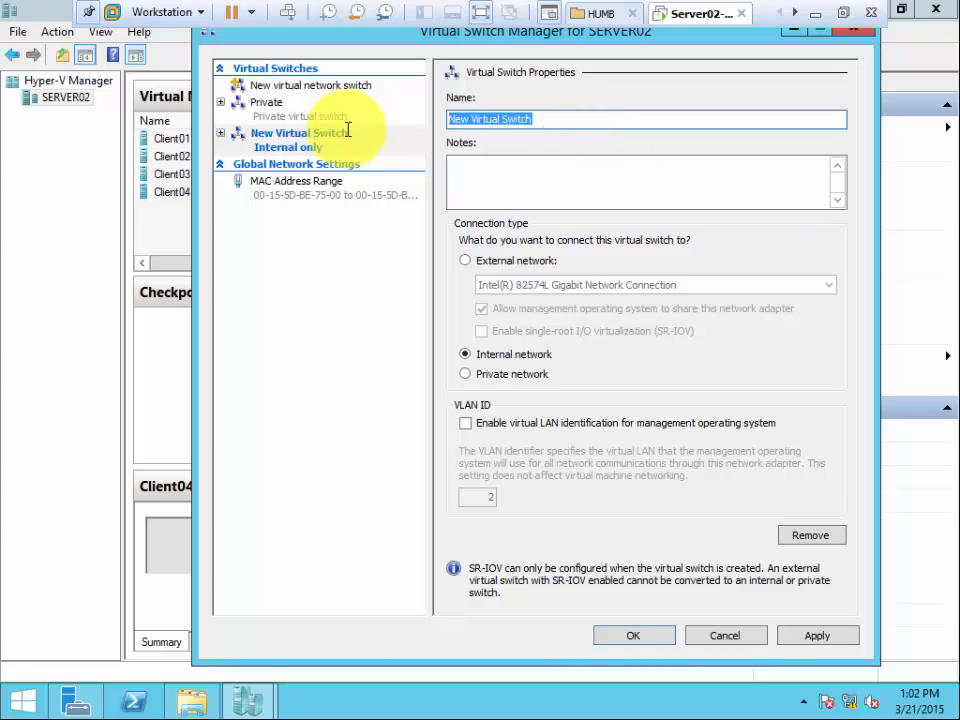
pyautogui.write('Internal')
pyautogui.press('Tab')
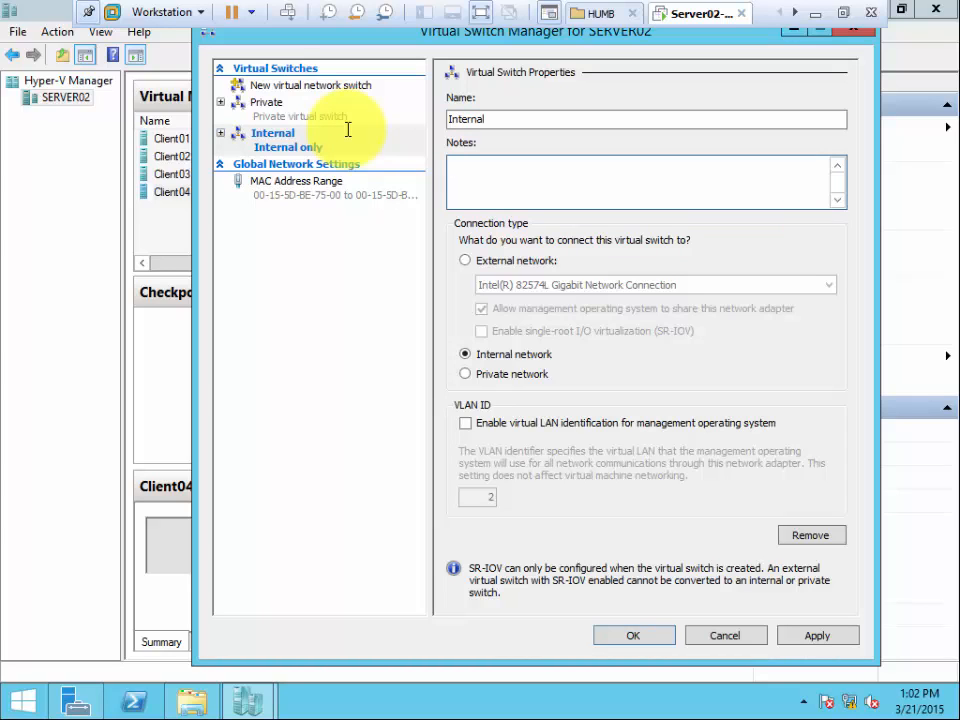
# Add the note "Between VMs and Host" to the Internal virtual switch, and apply it.
pyautogui.write('Between VMs and Host')
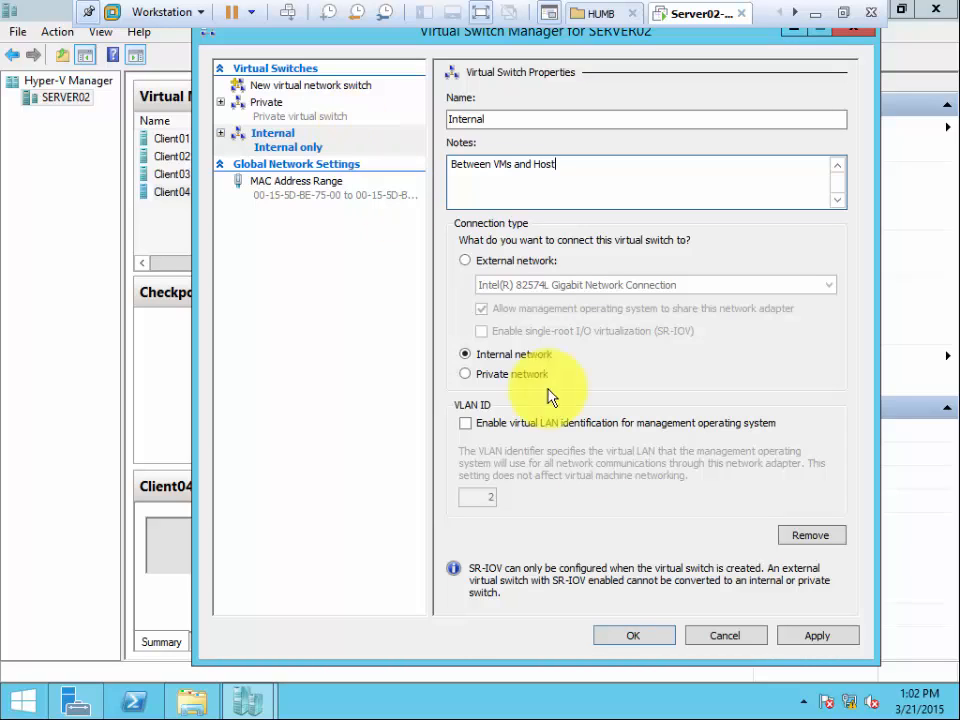
pyautogui.click(790, 632)
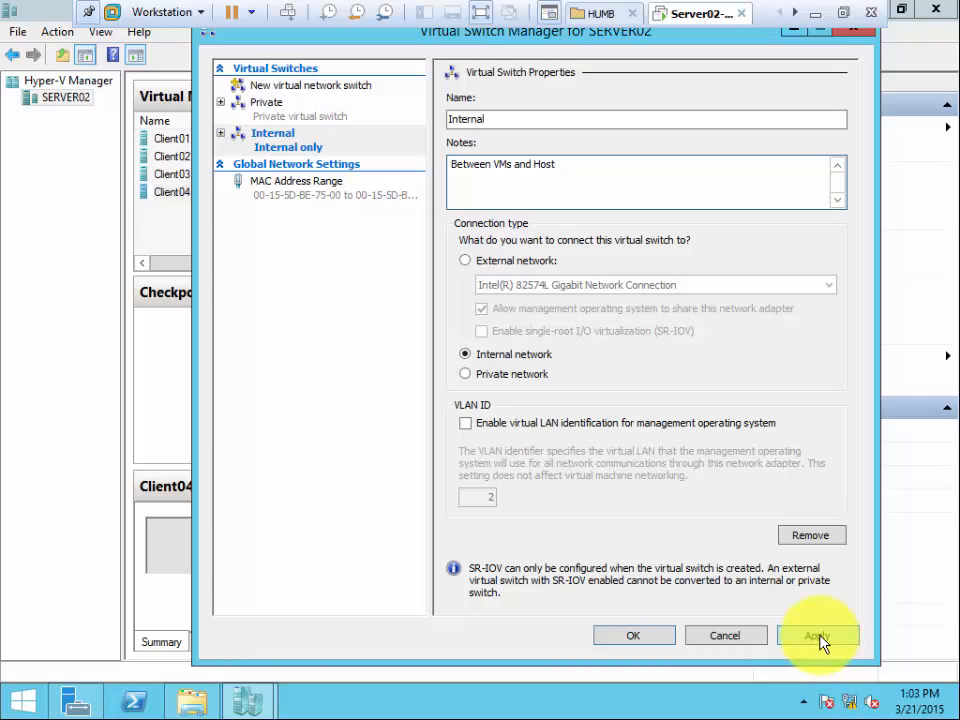
pyautogui.click(818, 640)
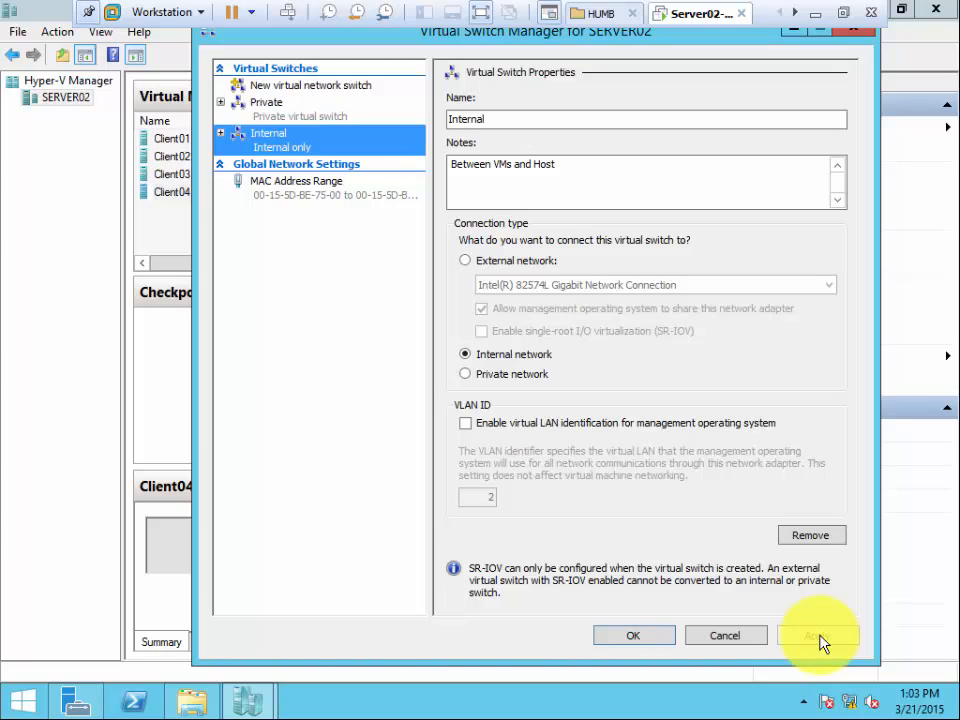
pyautogui.click(818, 636)
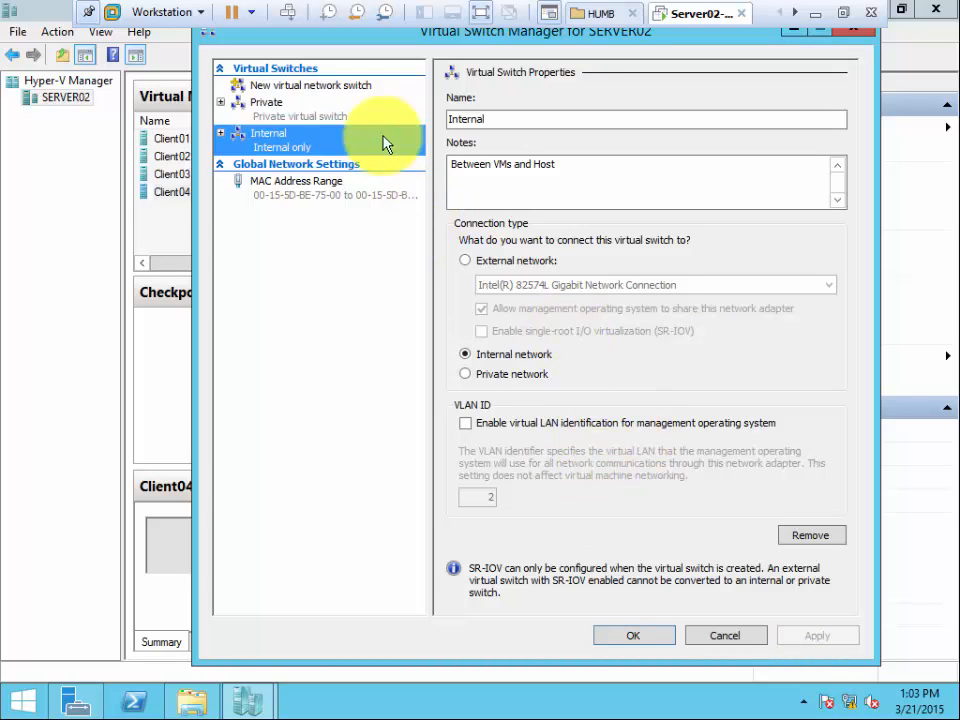
# Create a new virtual switch of the External type and name it External.
pyautogui.click(313, 88)
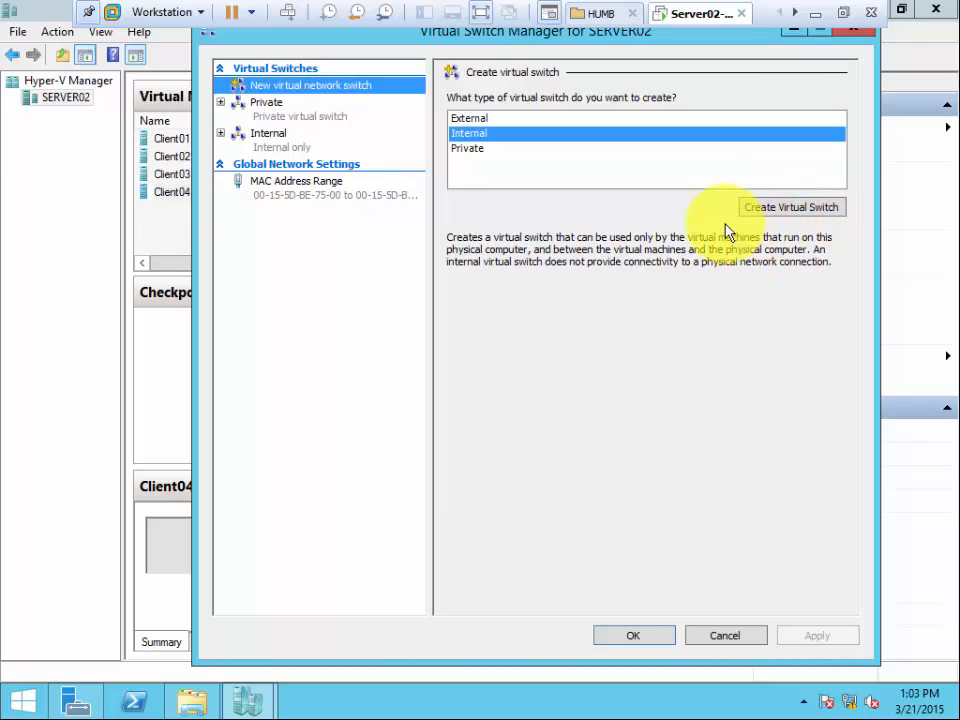
pyautogui.click(476, 121)
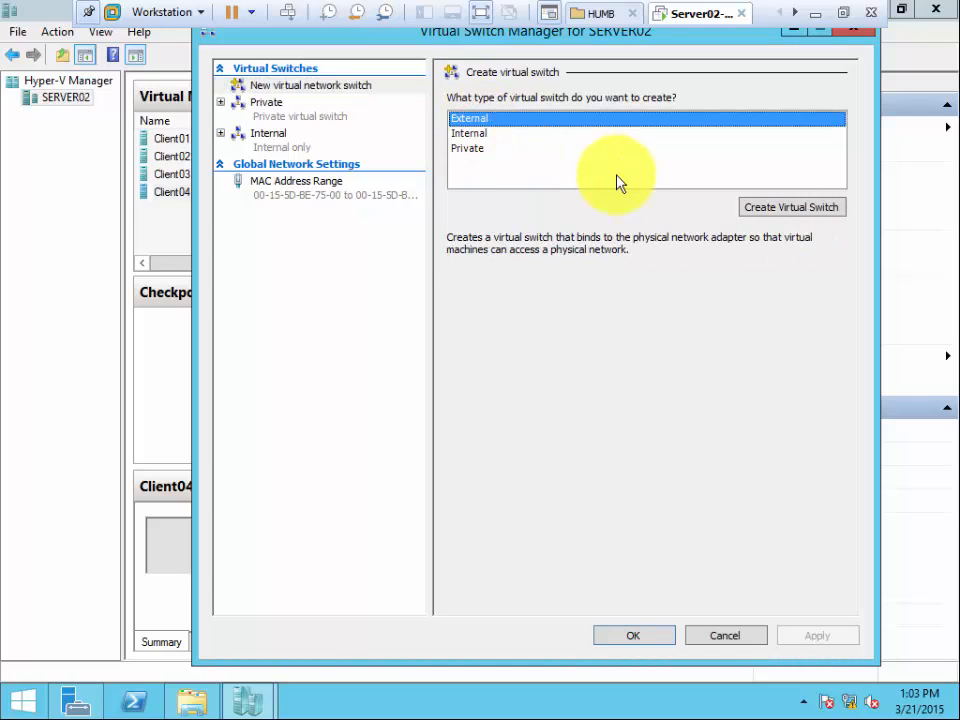
pyautogui.click(790, 208)
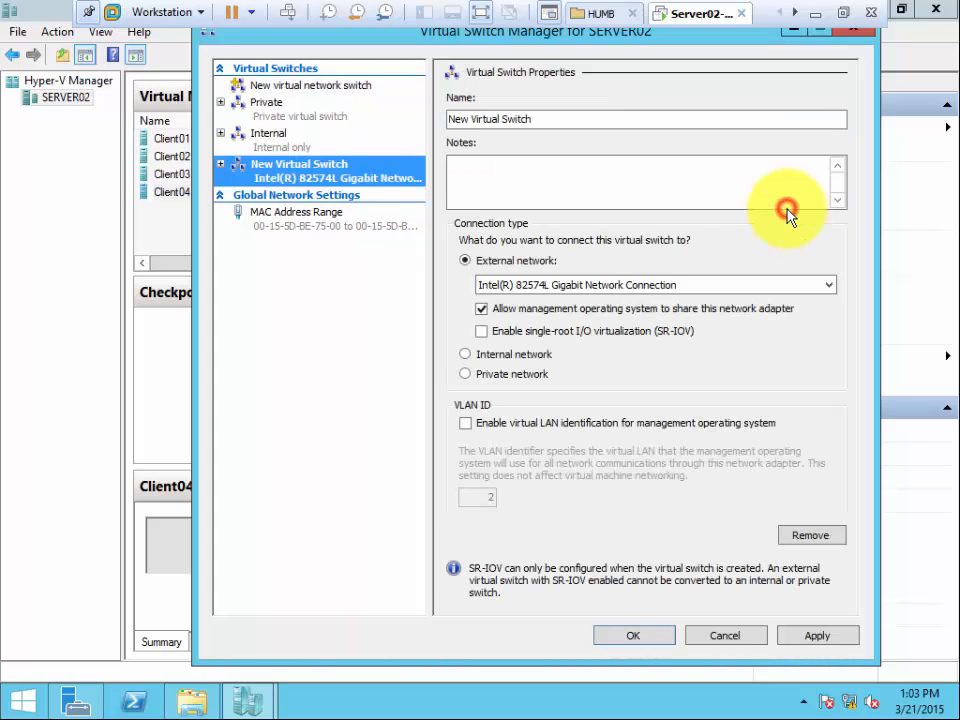
pyautogui.click(541, 119)
pyautogui.hotkey('ctrl', 'a')
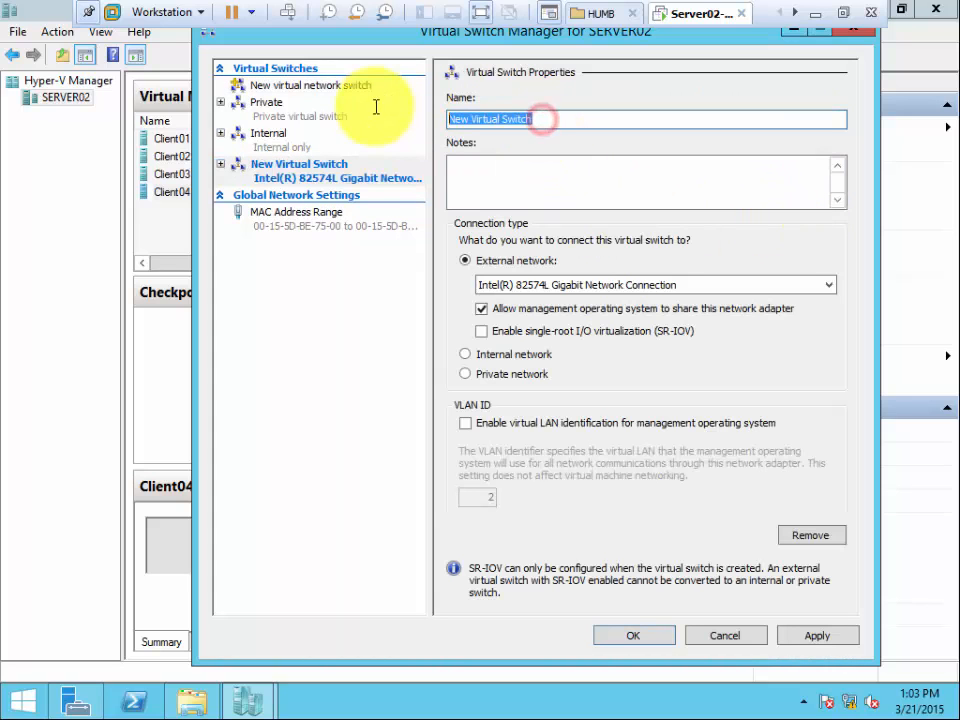
pyautogui.write('External')
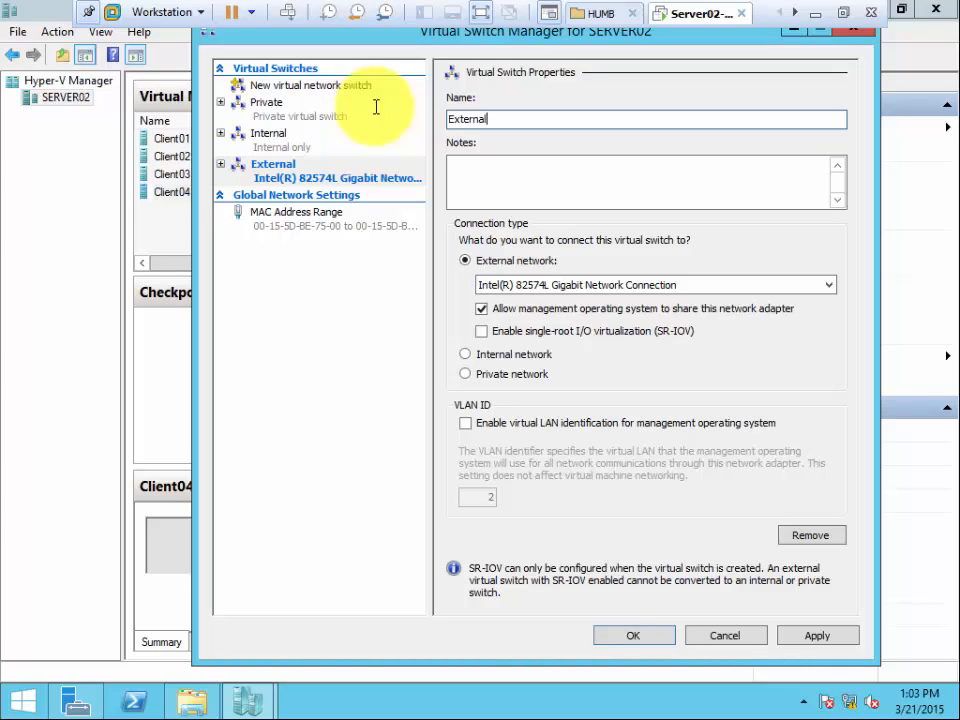
# Add the note "Outside Network" to the External virtual switch and apply it, accepting the network disruption.
pyautogui.press('Tab')
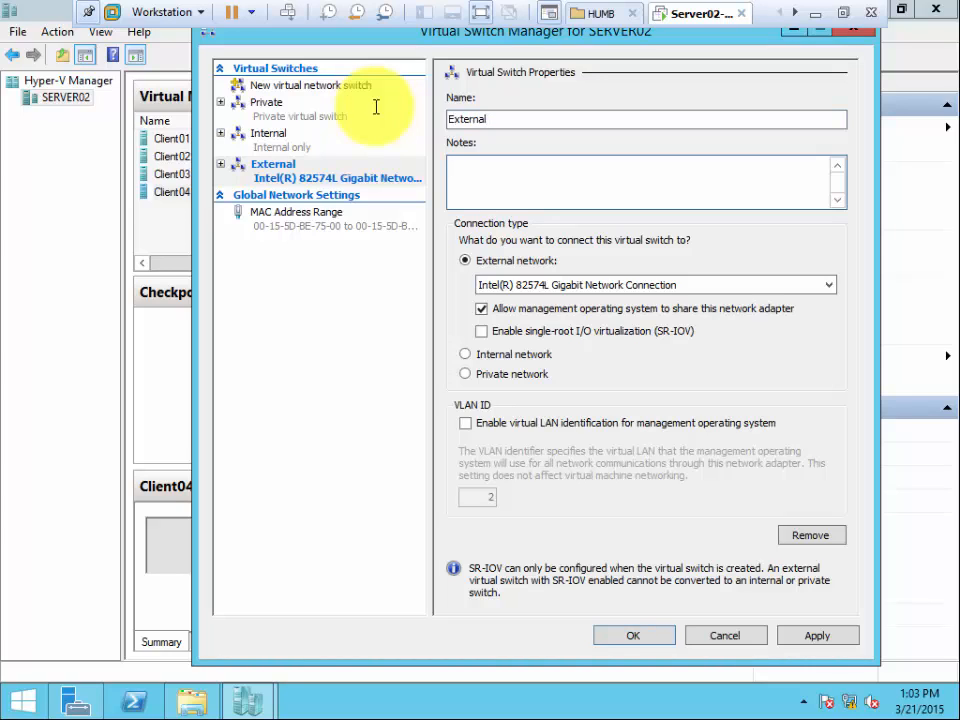
pyautogui.write('Outside Network')
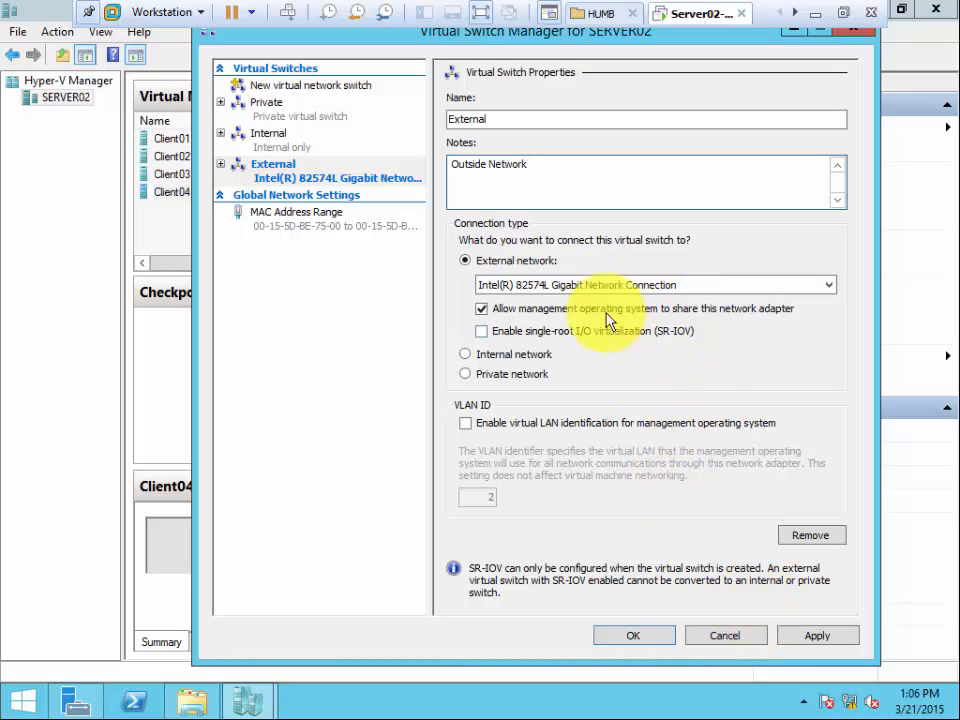
pyautogui.click(824, 634)
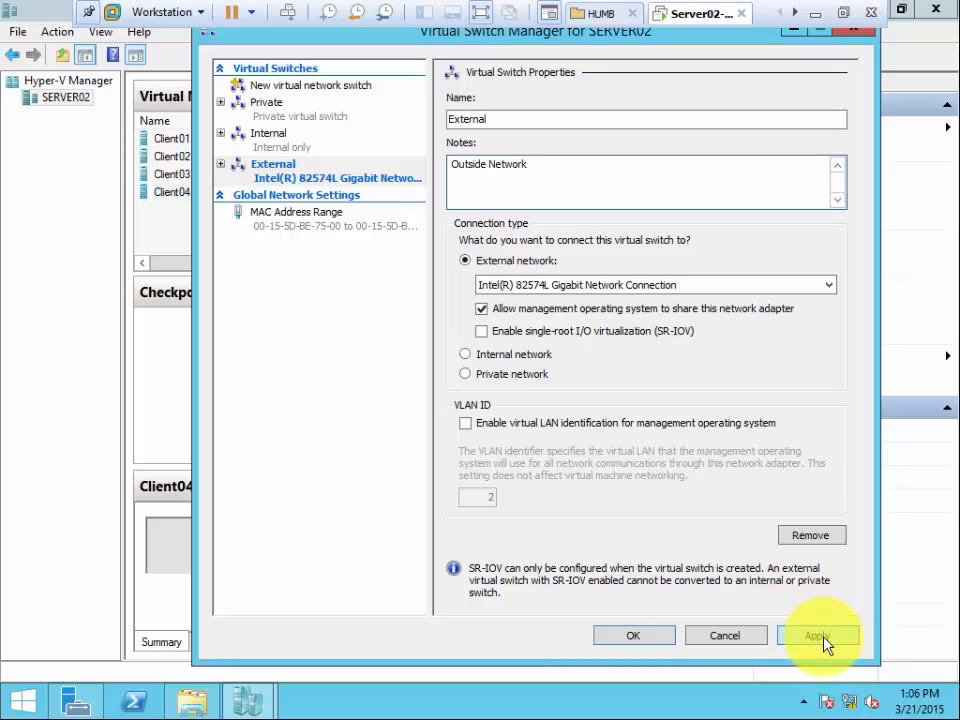
pyautogui.click(823, 635)
pyautogui.click(580, 404)
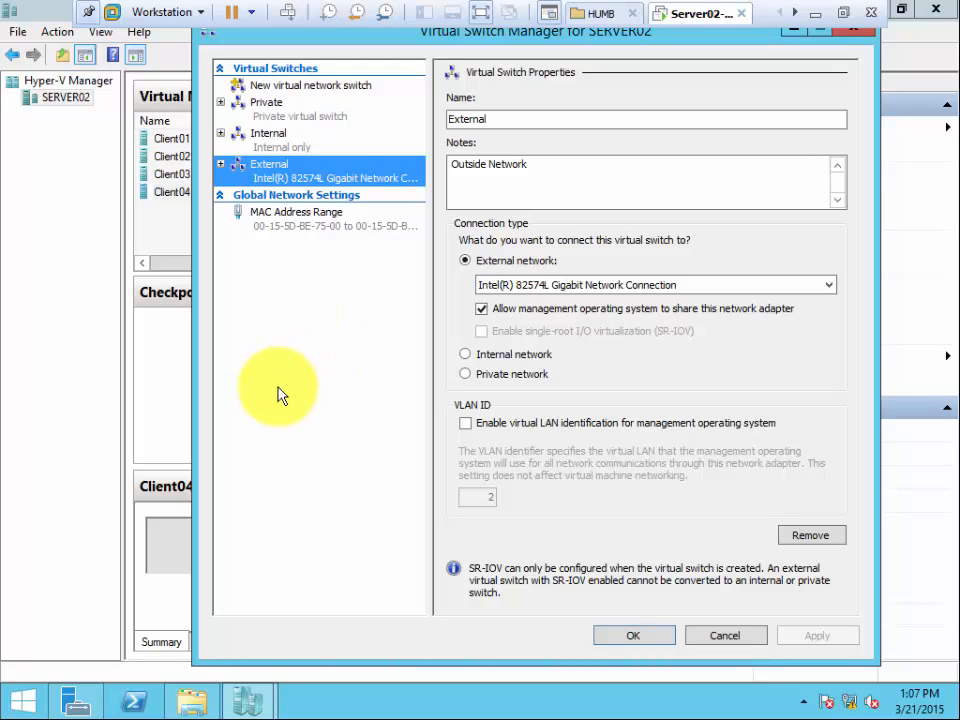
# Remove the External virtual switch, apply the removal, and close Virtual Switch Manager.
pyautogui.click(636, 640)
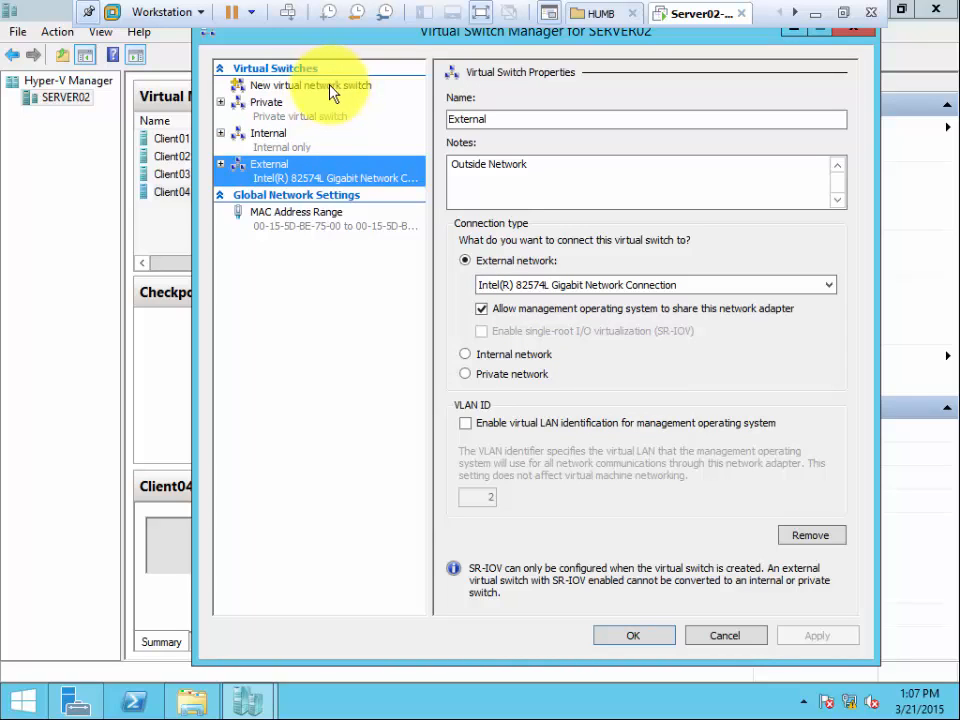
pyautogui.click(296, 172)
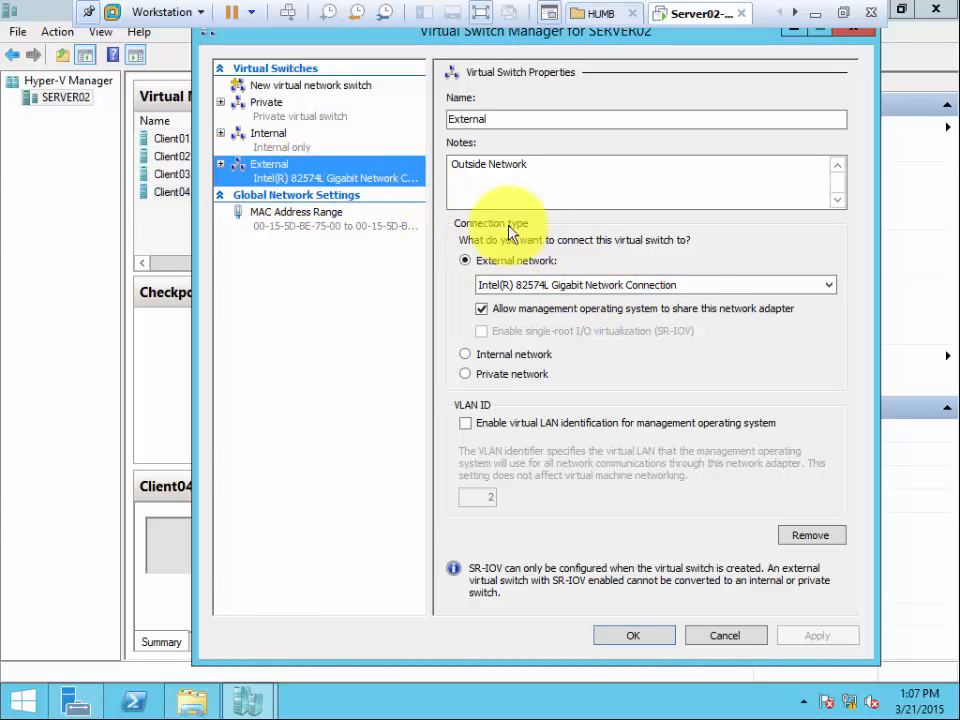
pyautogui.click(812, 536)
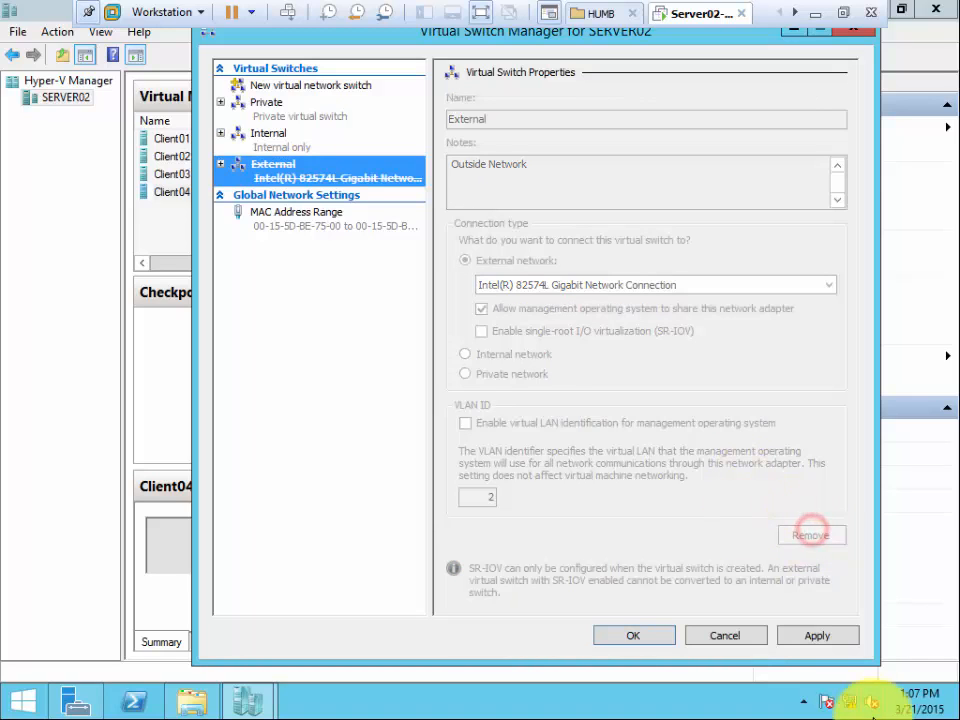
pyautogui.click(813, 637)
pyautogui.click(570, 439)
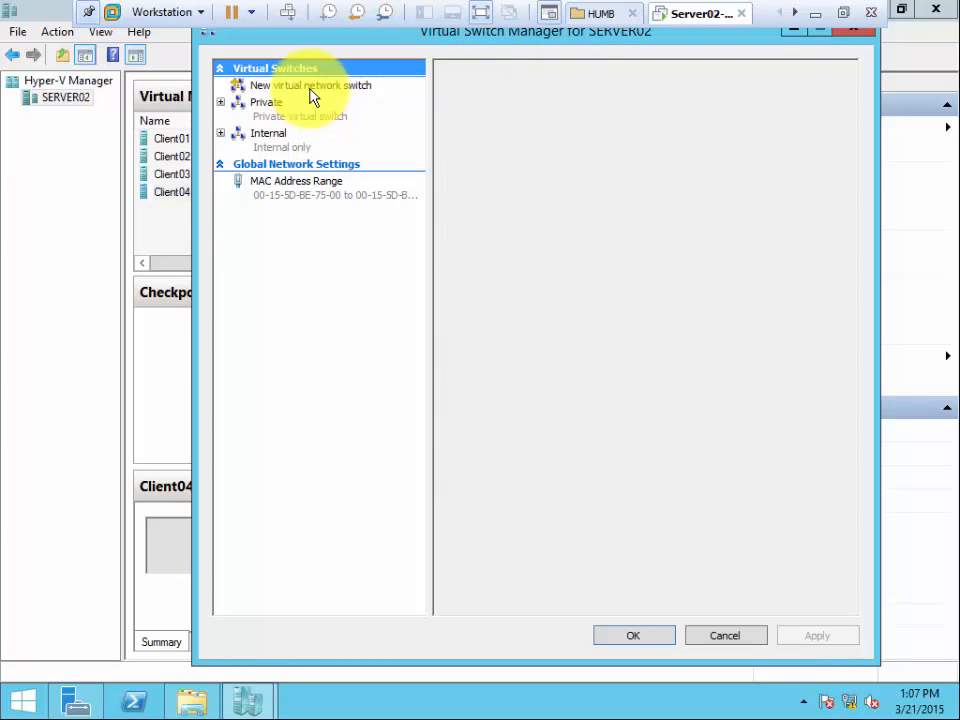
pyautogui.click(633, 638)
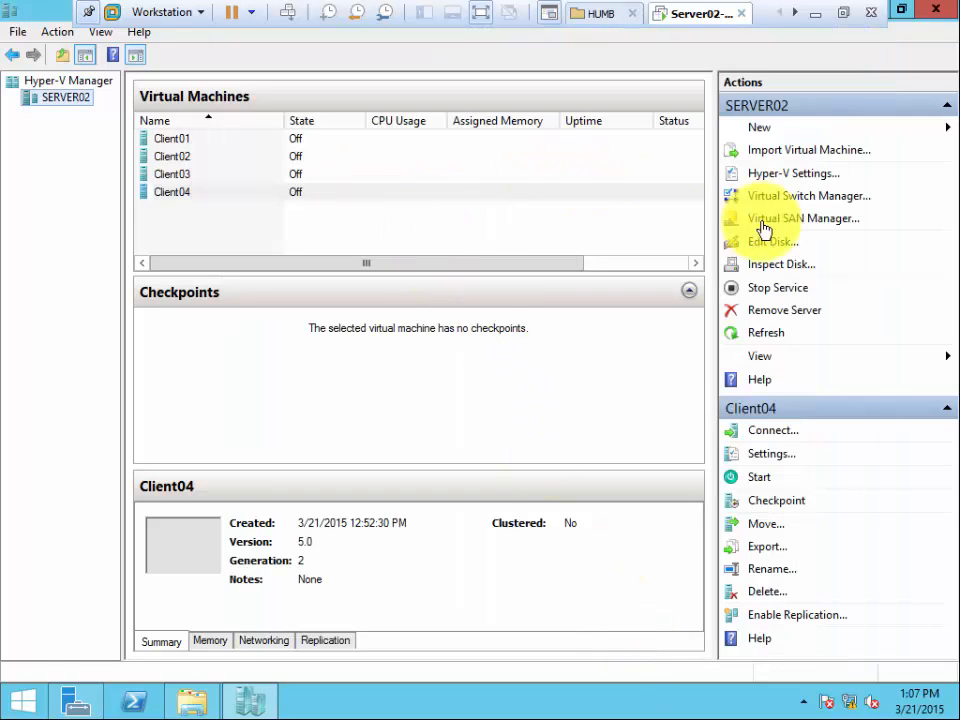
# Reopen Virtual Switch Manager for SERVER02 and create an External type virtual switch named External.
pyautogui.click(809, 197)
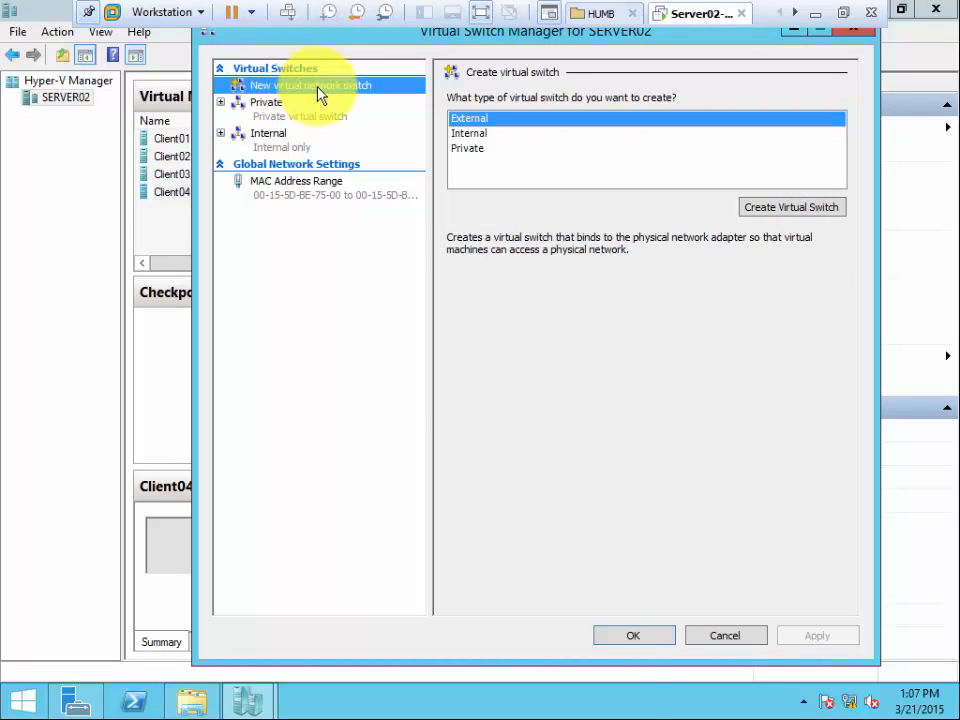
pyautogui.click(494, 118)
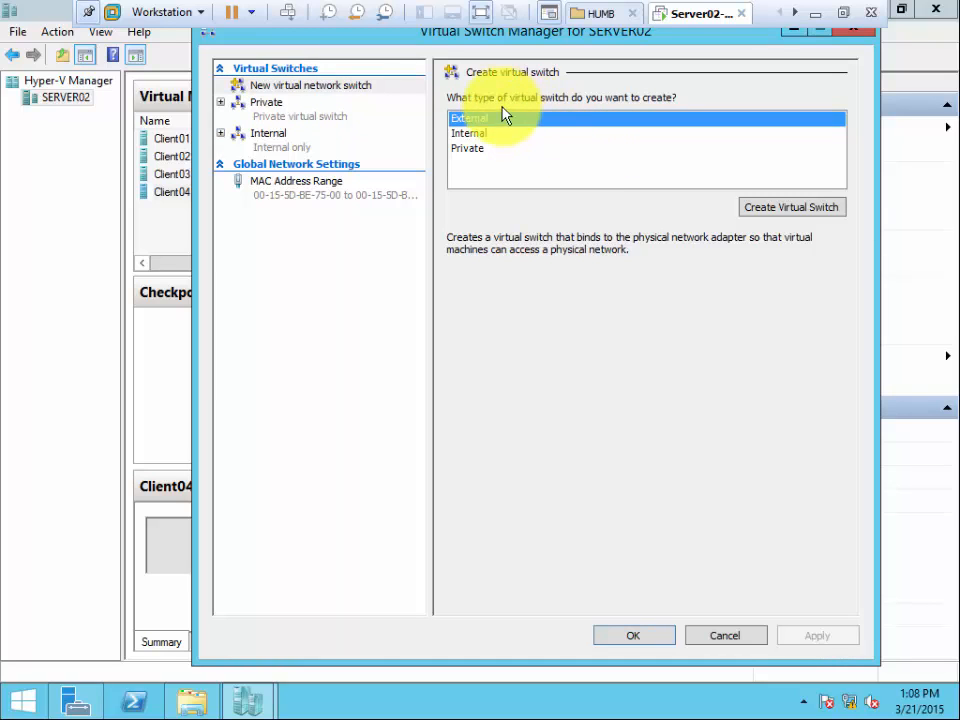
pyautogui.click(775, 212)
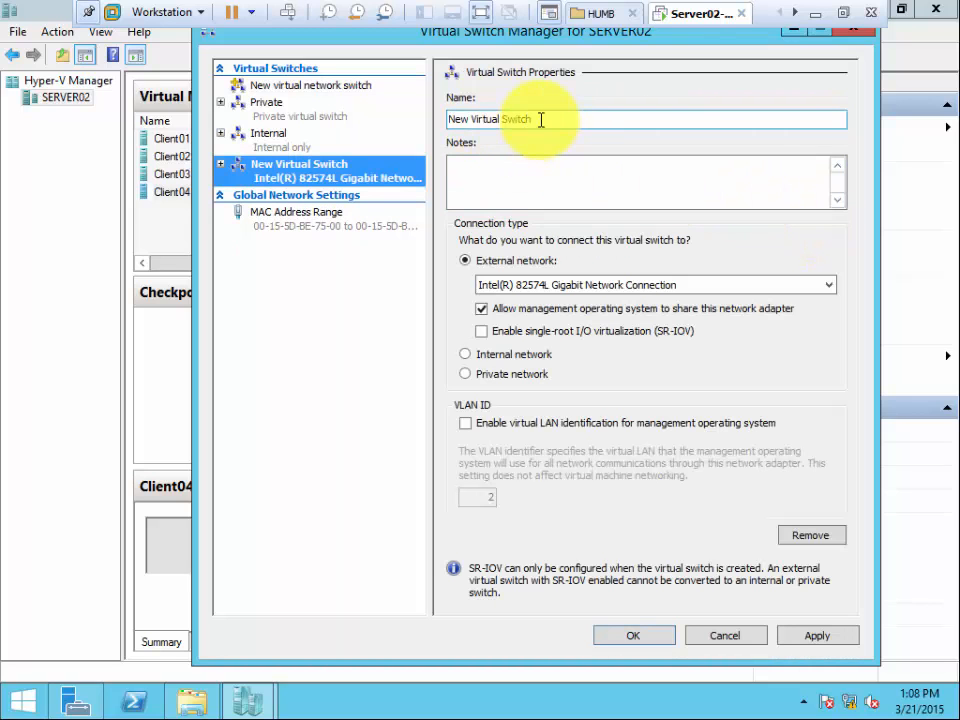
pyautogui.moveTo(541, 120); pyautogui.dragTo(326, 107)
pyautogui.write('External')
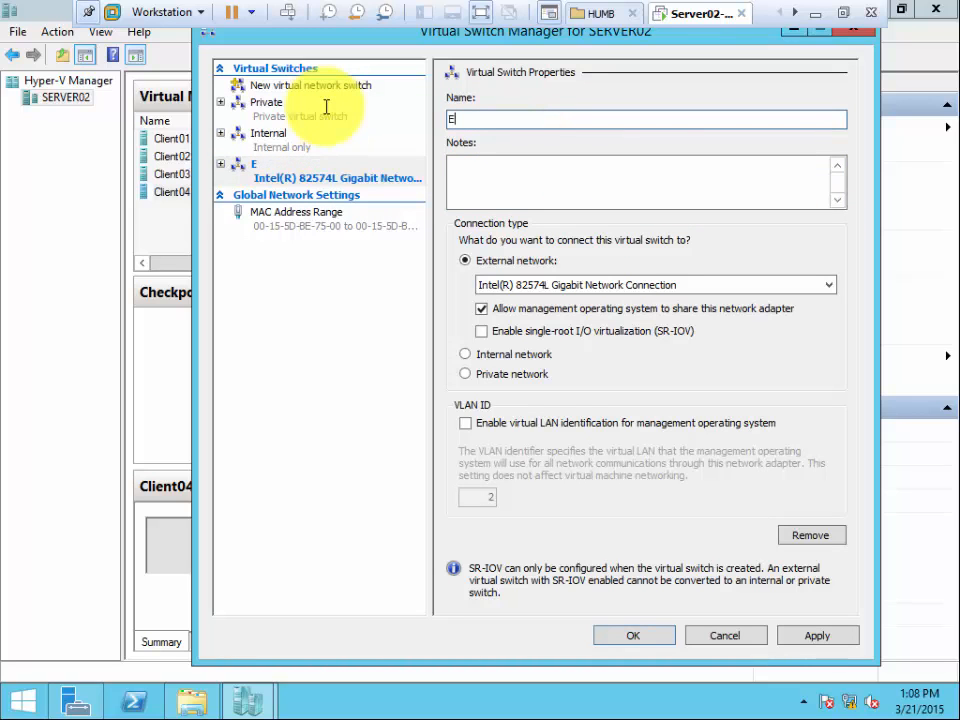
# Enter the note "outside netwrok" for the External virtual switch and try to apply it.
pyautogui.press('Tab')
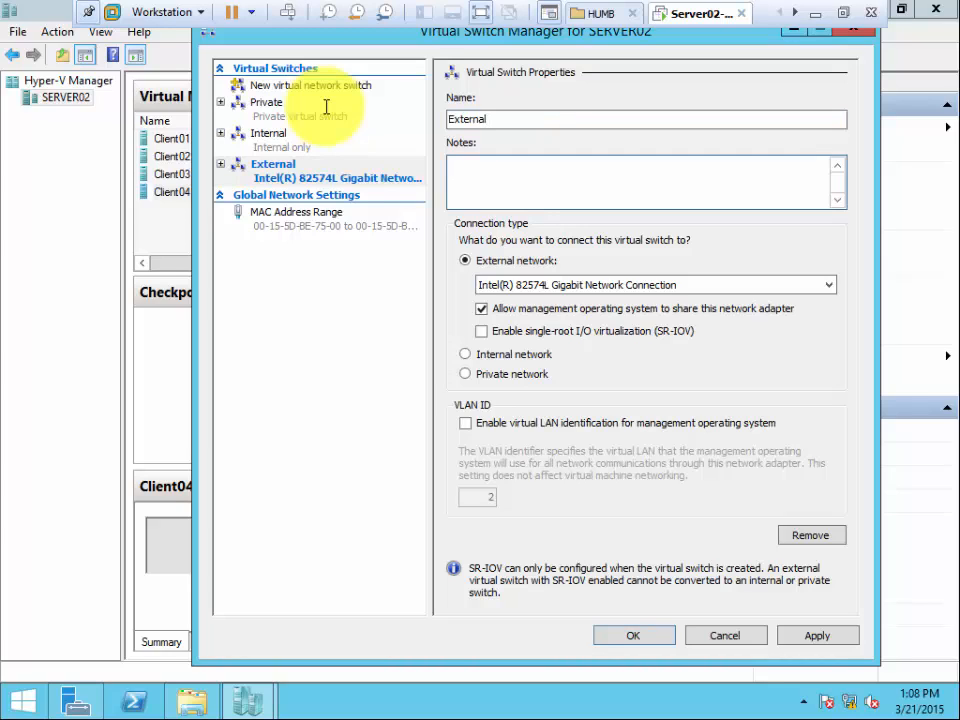
pyautogui.write('outside netwrok')
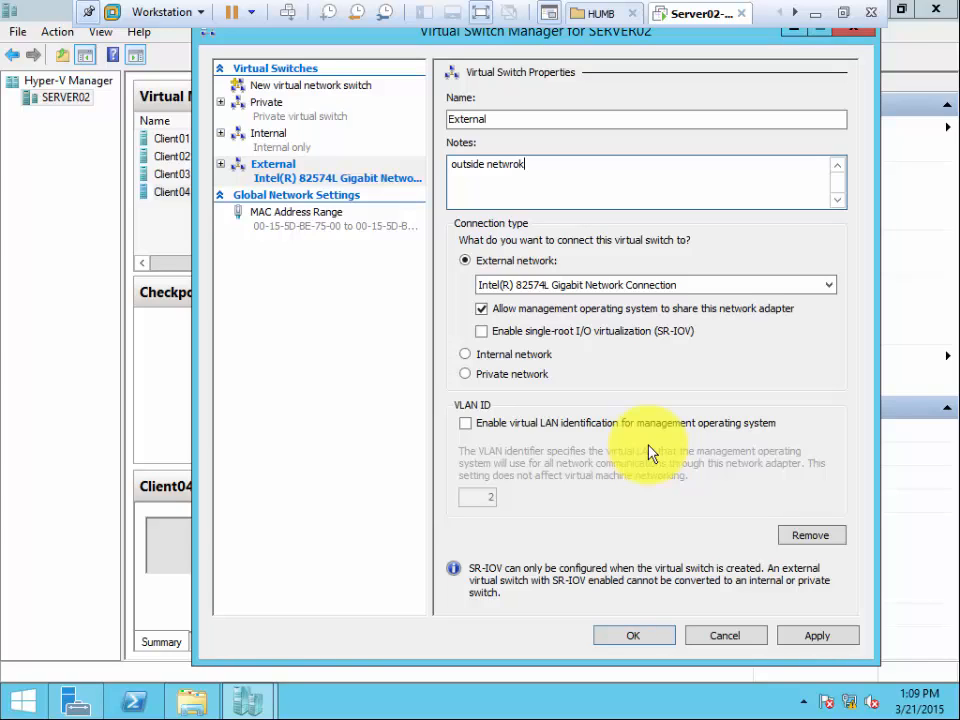
pyautogui.click(815, 636)
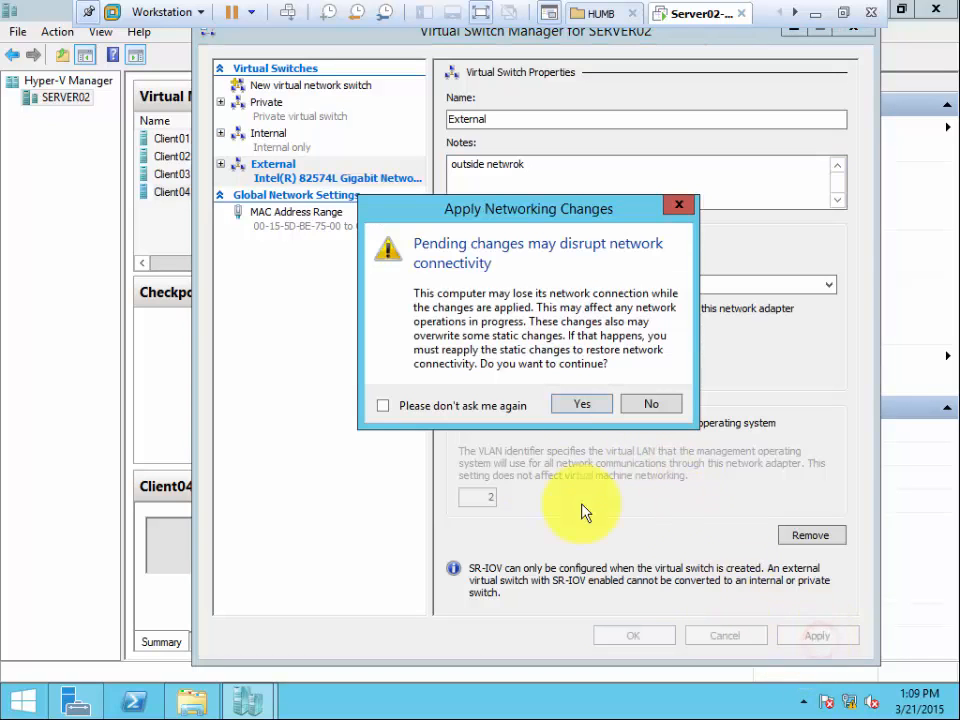
pyautogui.click(577, 405)
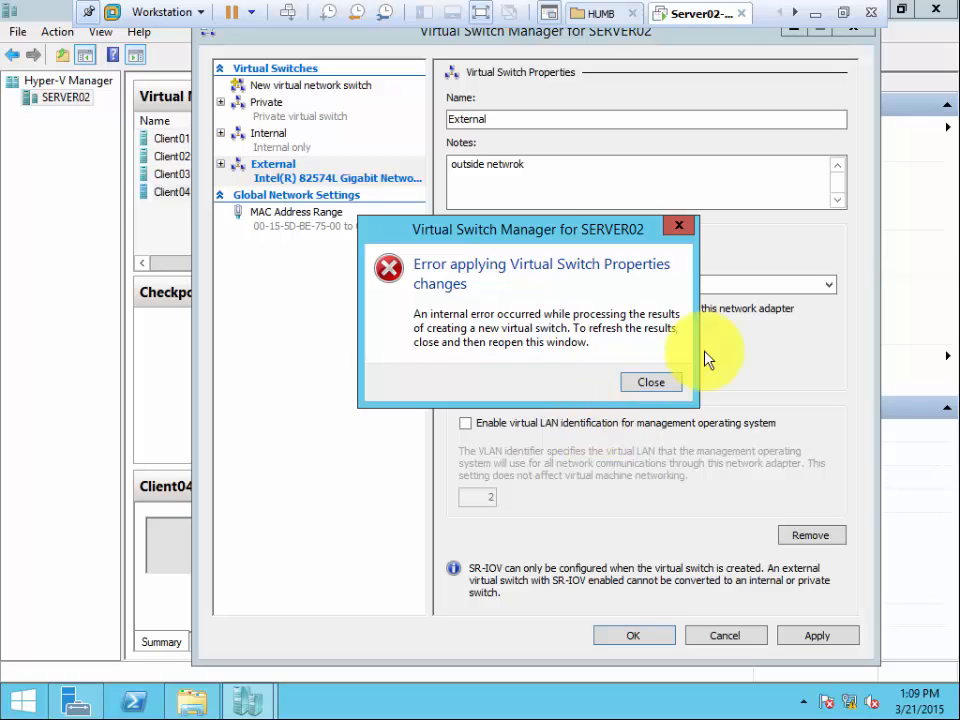
pyautogui.click(630, 381)
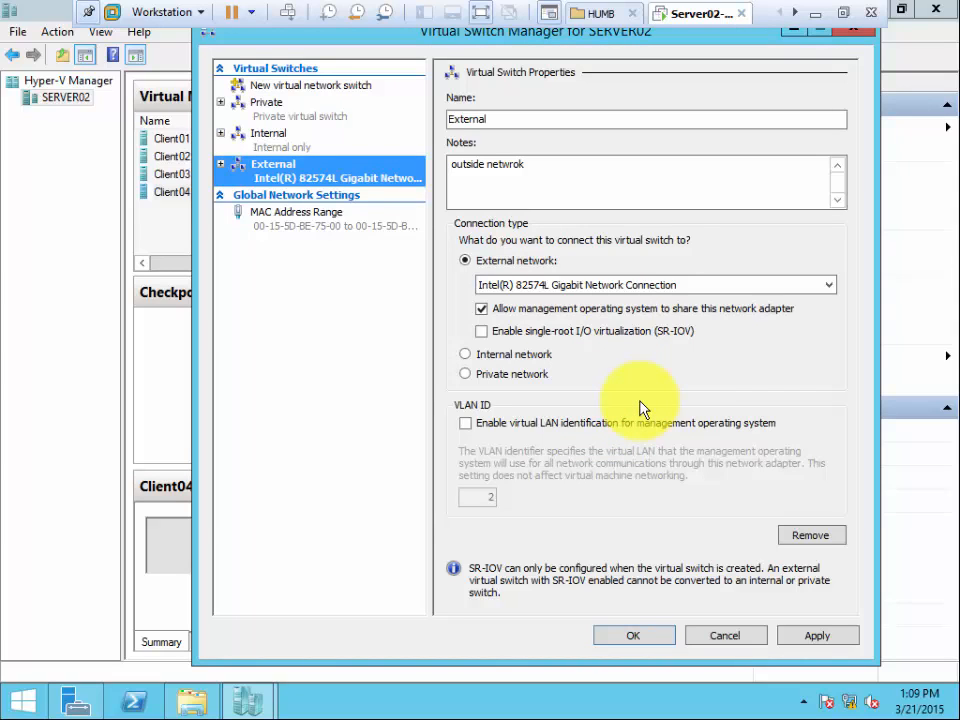
# Try once more to apply the External virtual switch, and close Virtual Switch Manager without saving.
pyautogui.click(816, 636)
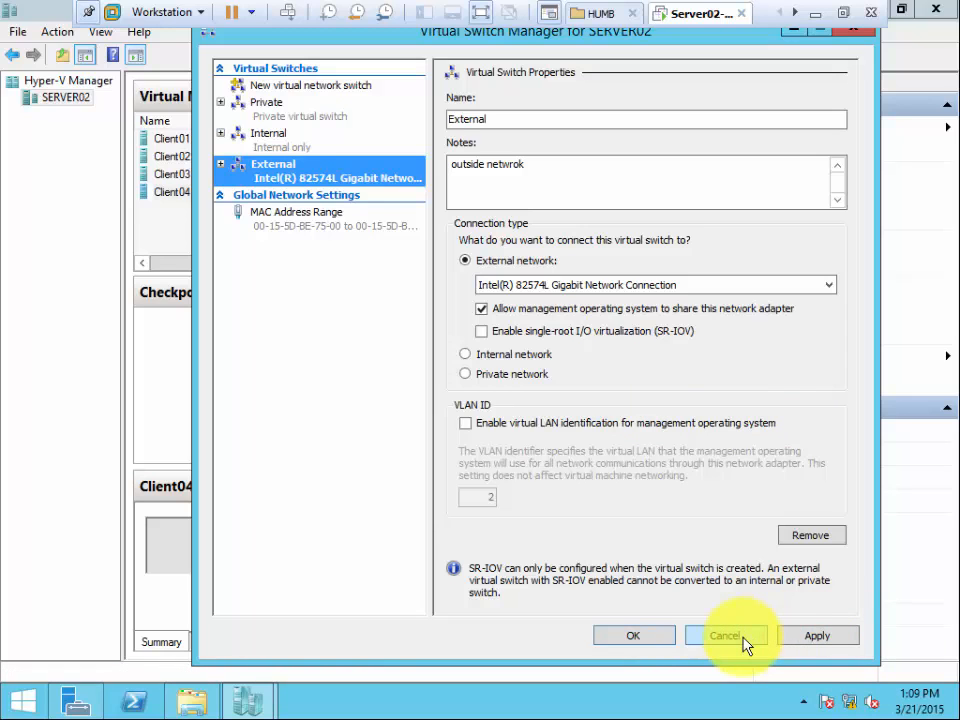
pyautogui.click(812, 640)
pyautogui.click(582, 404)
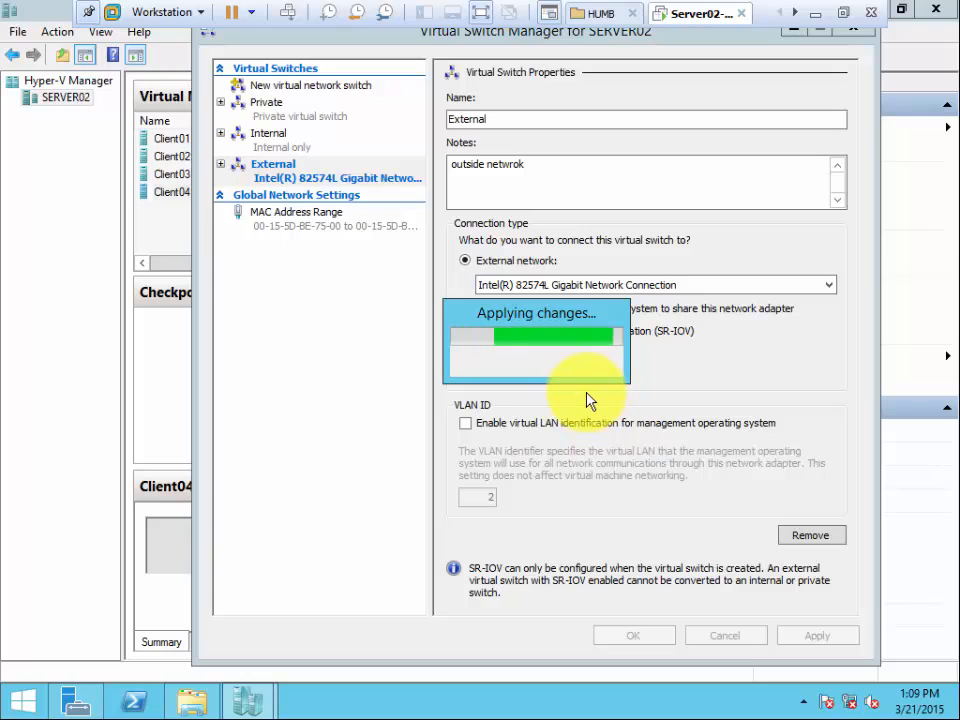
pyautogui.click(645, 382)
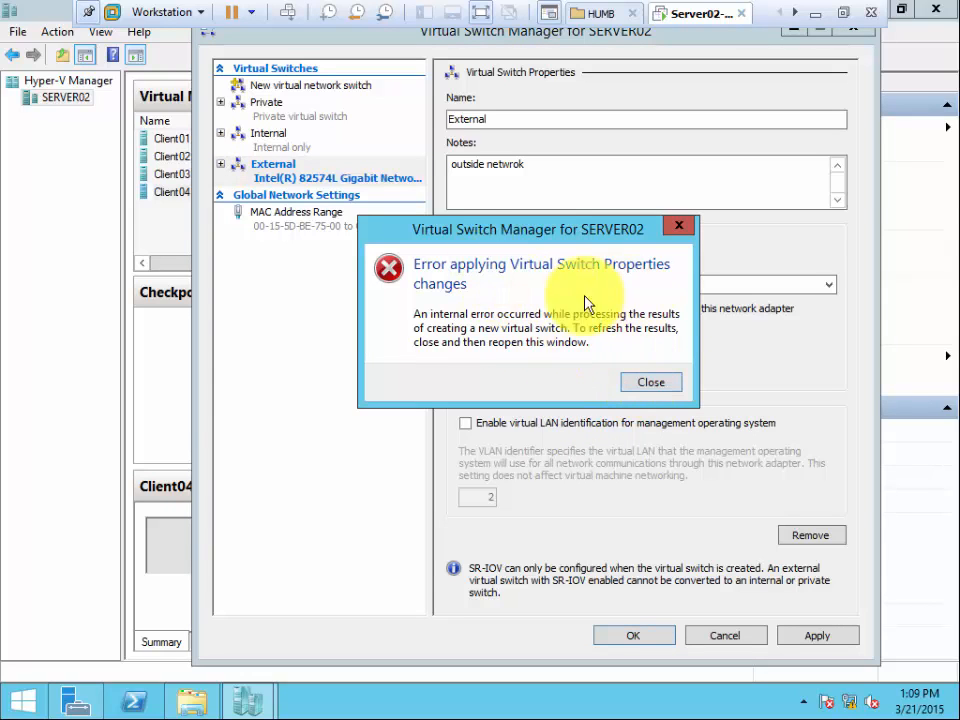
pyautogui.click(643, 381)
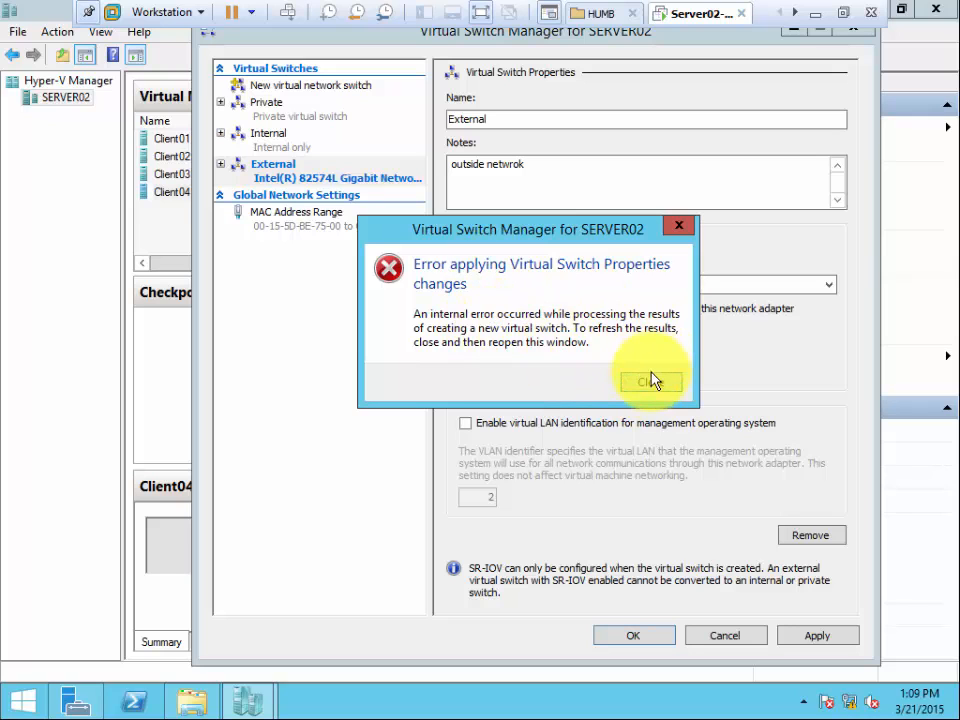
pyautogui.click(727, 636)
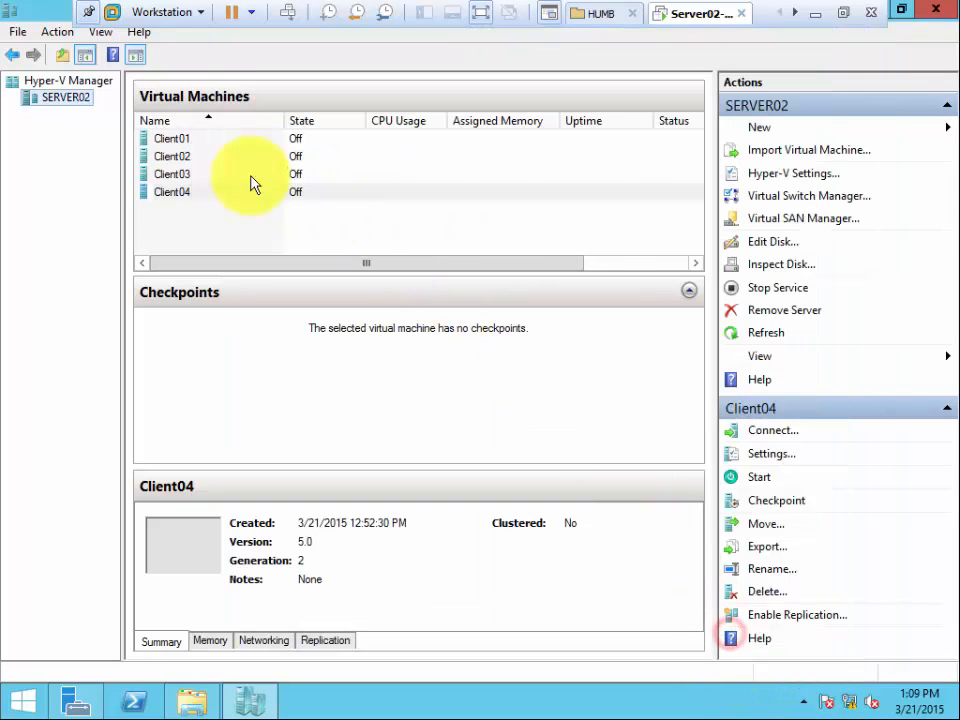
# Open Virtual Switch Manager again and create a fresh External type virtual switch, naming it External.
pyautogui.click(799, 197)
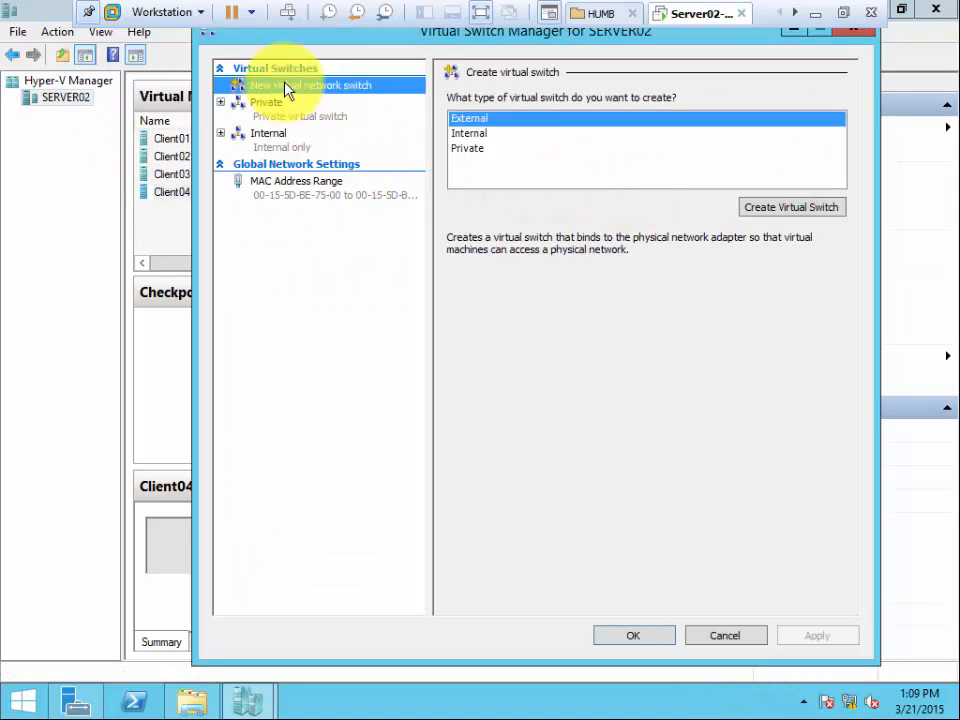
pyautogui.click(798, 208)
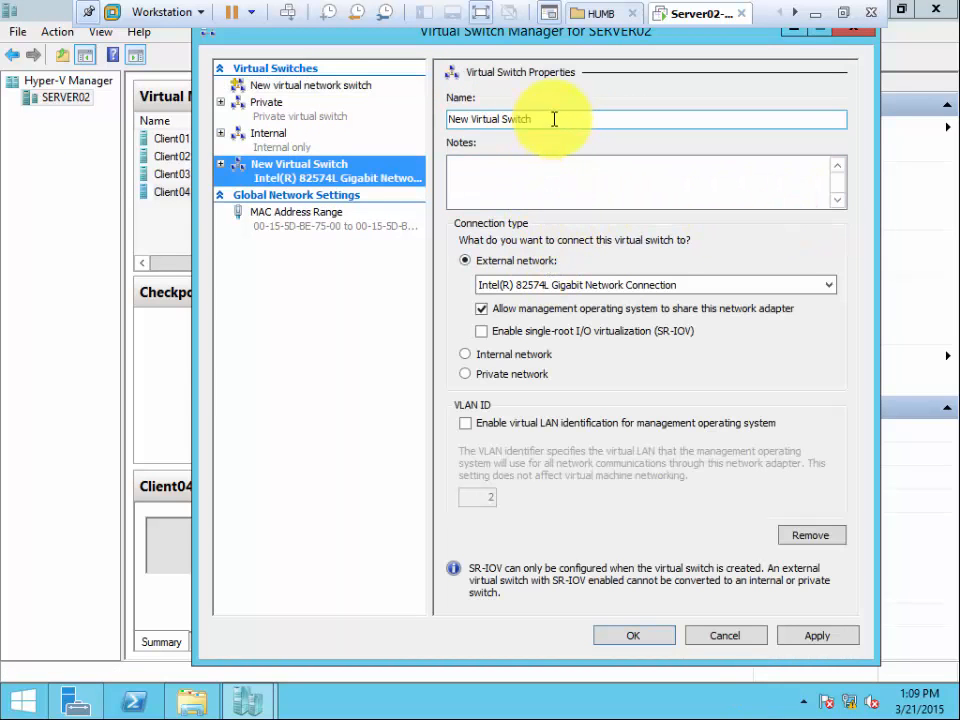
pyautogui.moveTo(552, 119); pyautogui.dragTo(335, 110)
pyautogui.write('External')
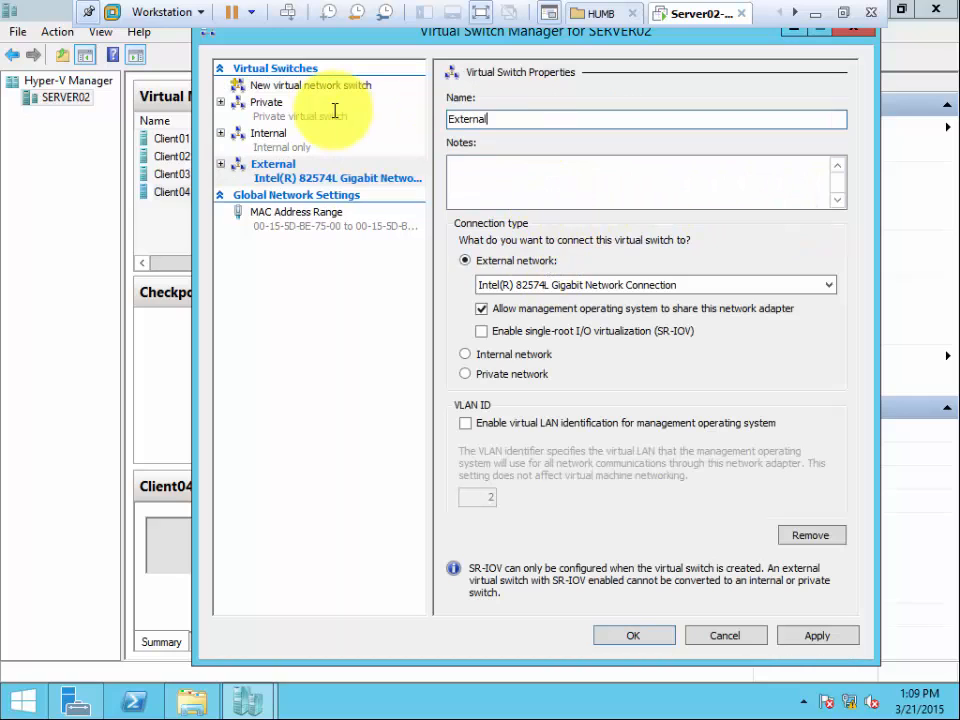
# Add the note "Bla Bla Bla" to the External virtual switch and apply it, accepting the network disruption.
pyautogui.press('Tab')
pyautogui.write('Bla B')
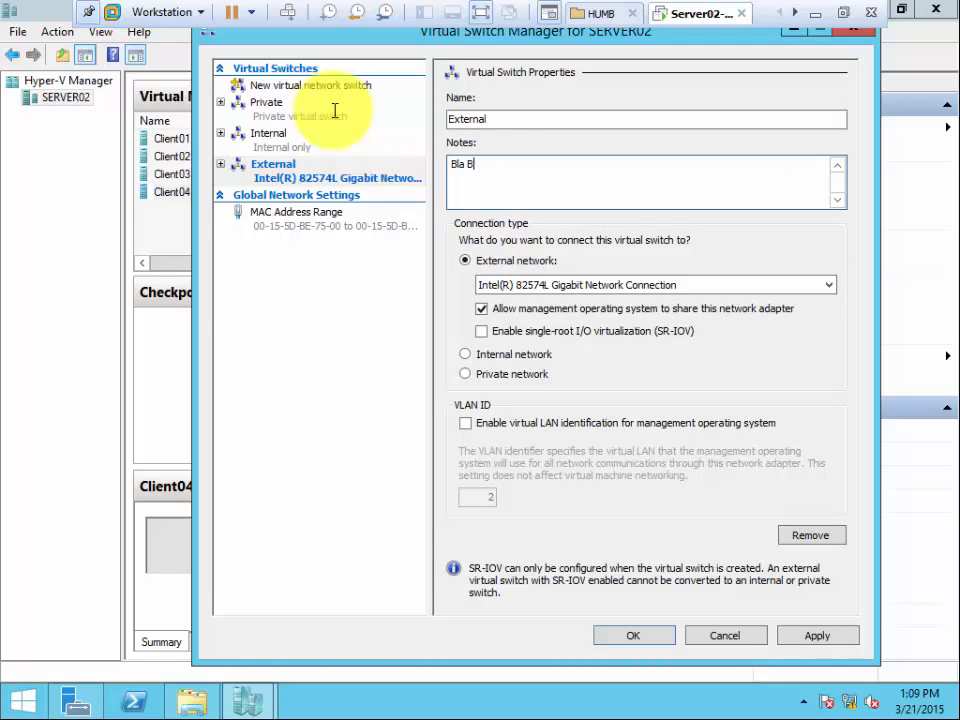
pyautogui.write('la Bla')
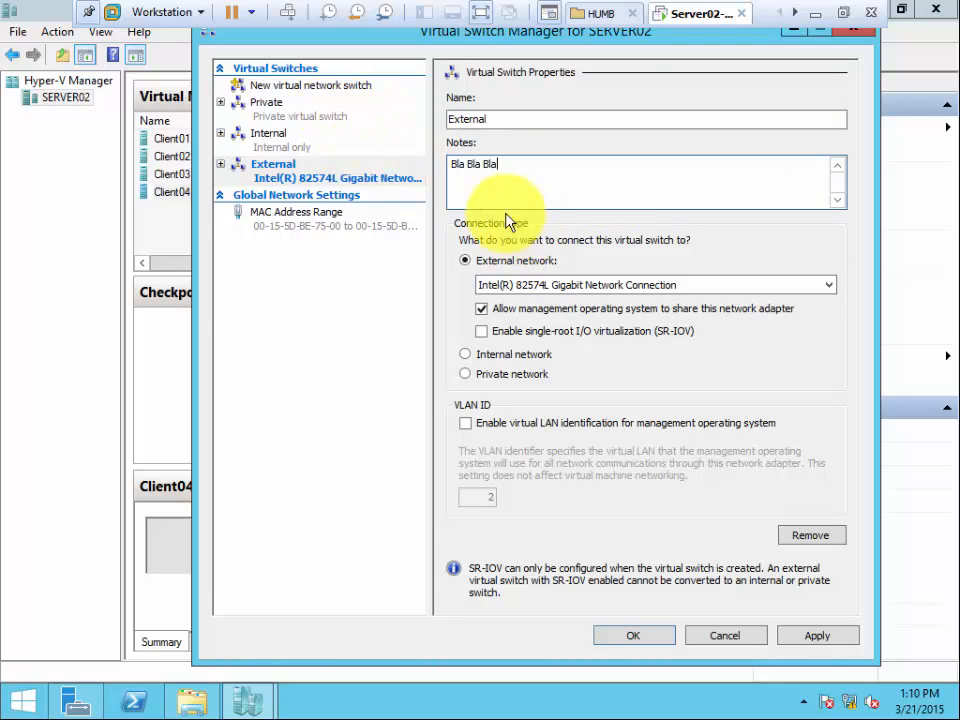
pyautogui.click(817, 637)
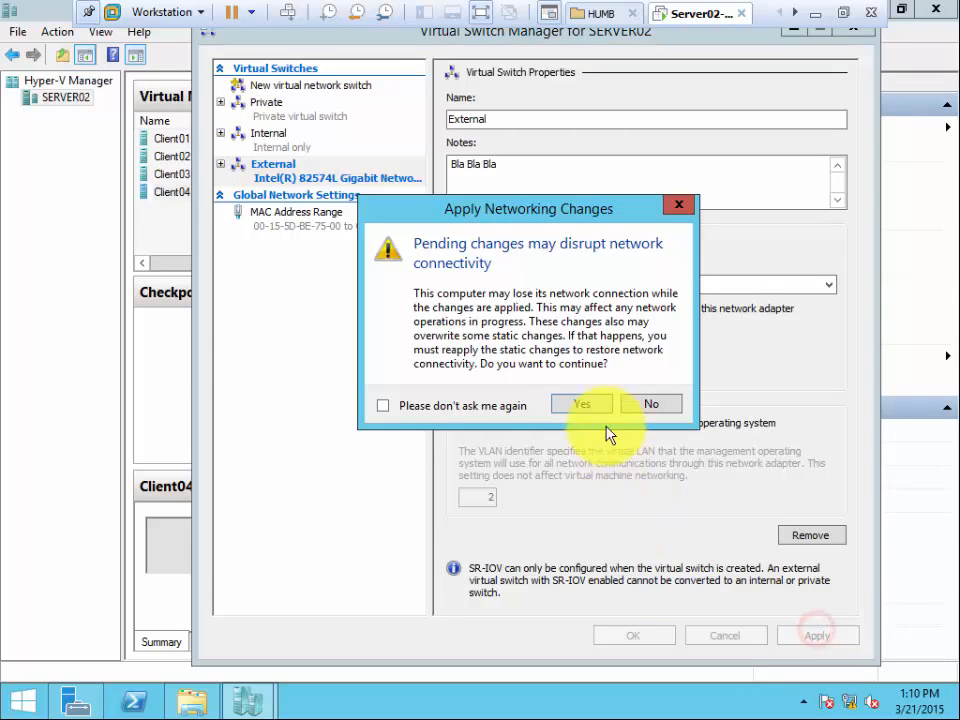
pyautogui.click(584, 404)
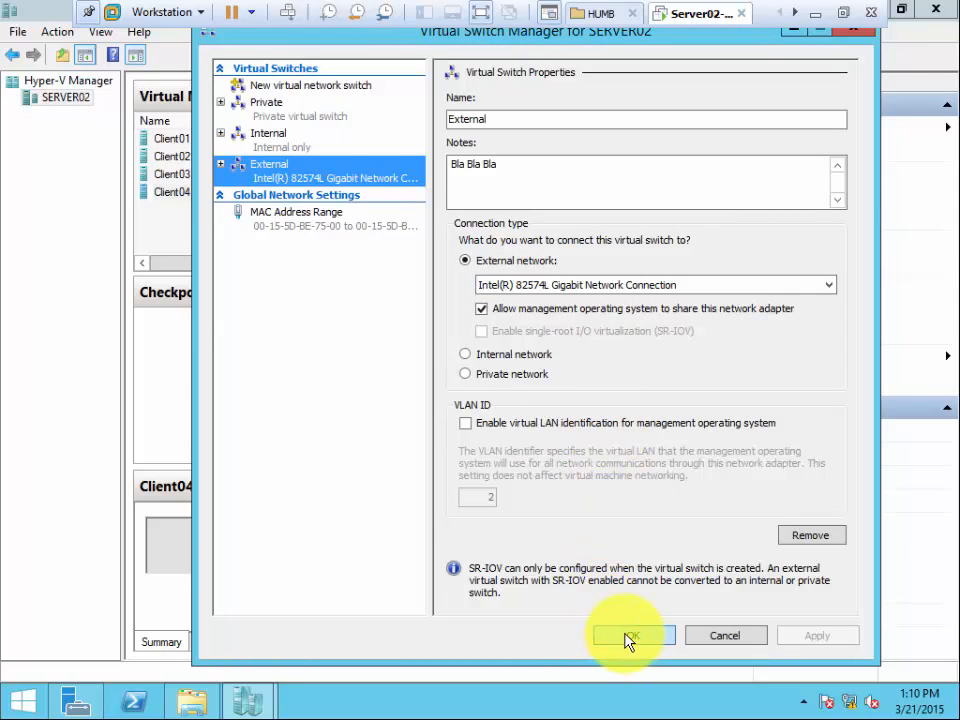
# Accept the virtual switch settings, closing Virtual Switch Manager, and select the Client01 virtual machine.
pyautogui.click(628, 638)
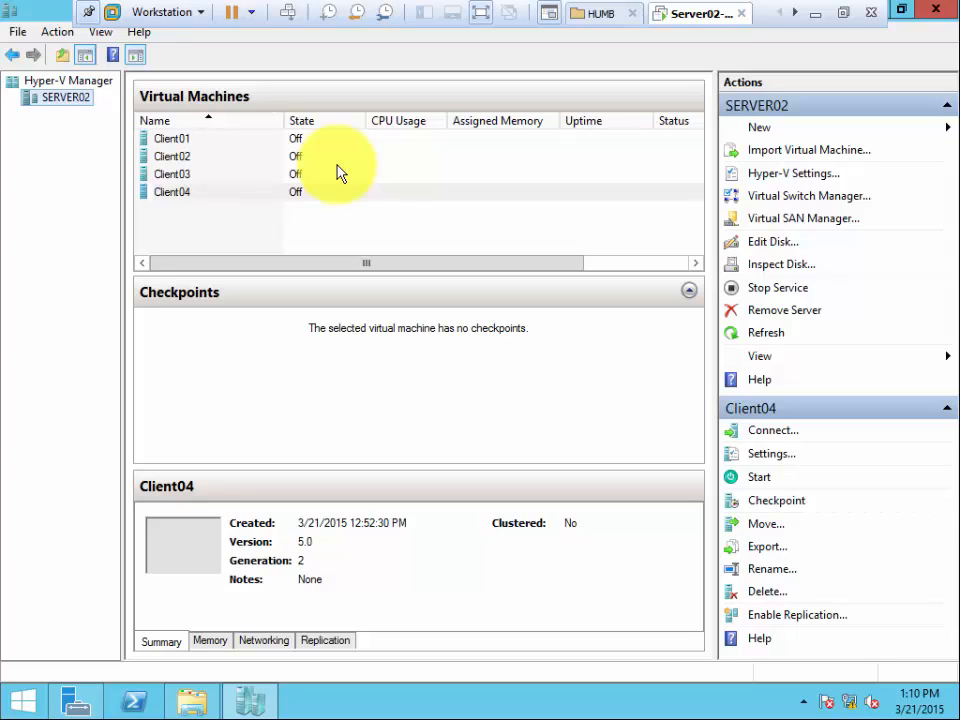
pyautogui.click(185, 153)
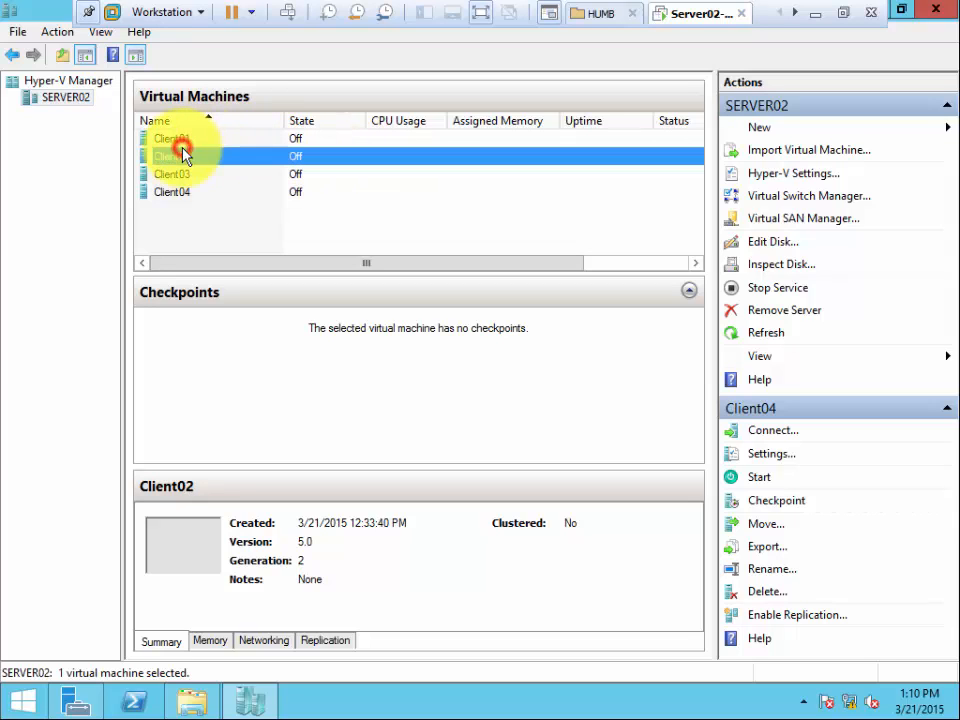
pyautogui.click(187, 139)
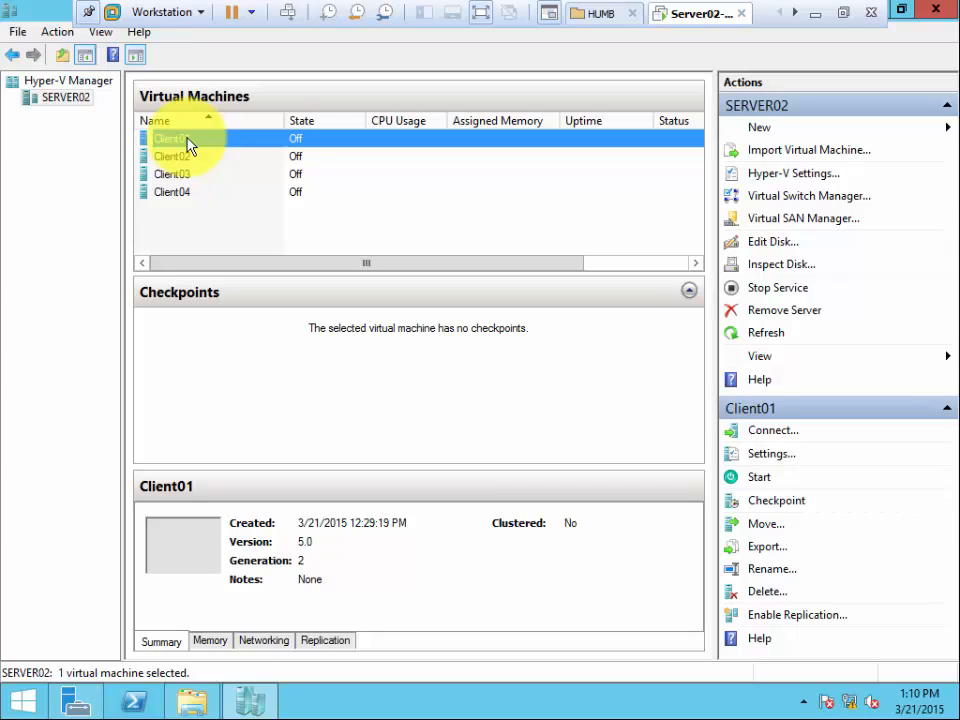
# Review the properties of the External, Internal and Private virtual switches in Virtual Switch Manager, and close it without changes.
pyautogui.click(800, 198)
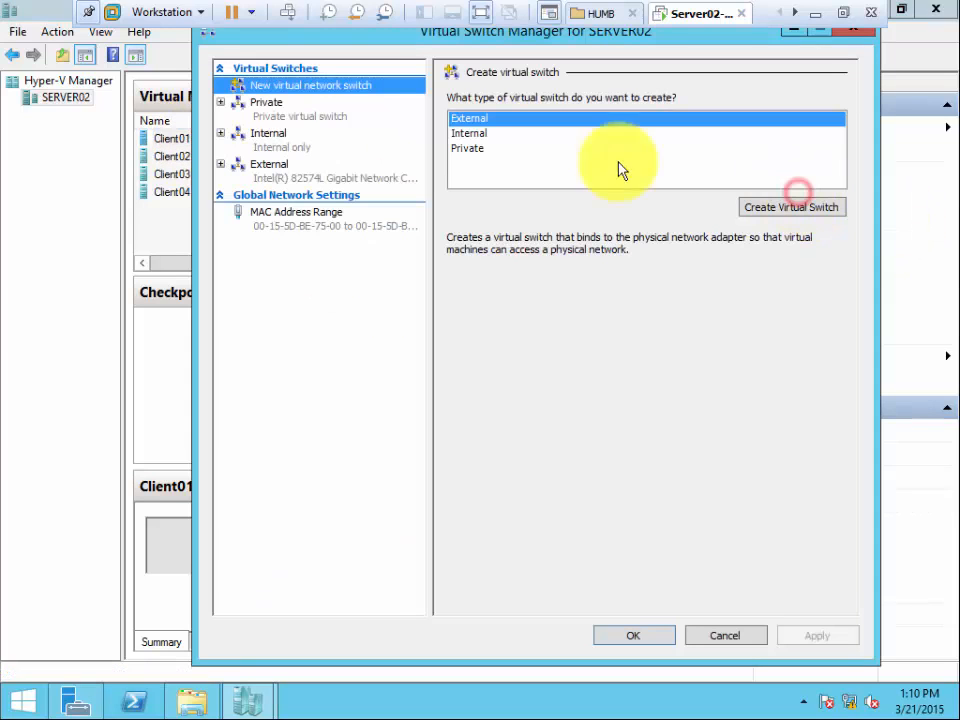
pyautogui.click(284, 172)
pyautogui.click(278, 144)
pyautogui.click(240, 107)
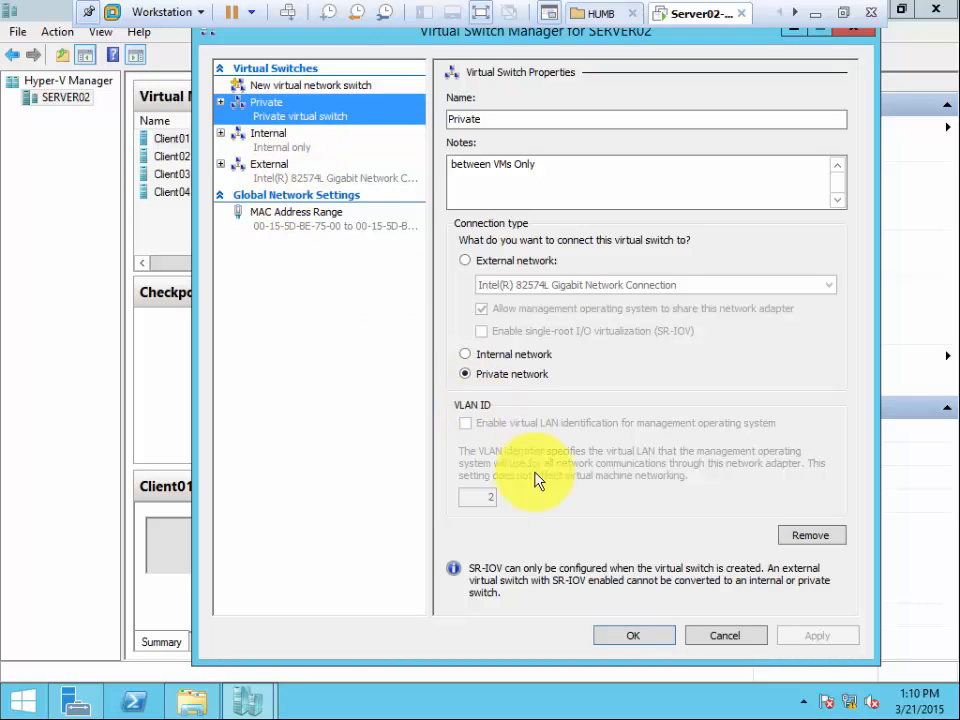
pyautogui.click(716, 640)
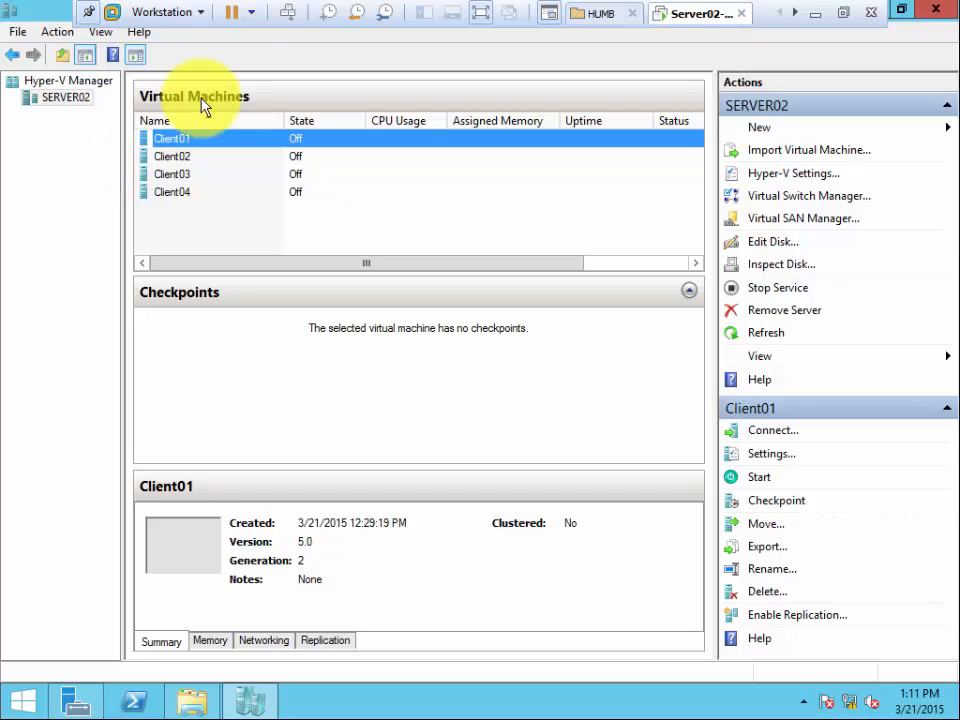
pyautogui.rightClick(72, 104)
pyautogui.moveTo(116, 113)
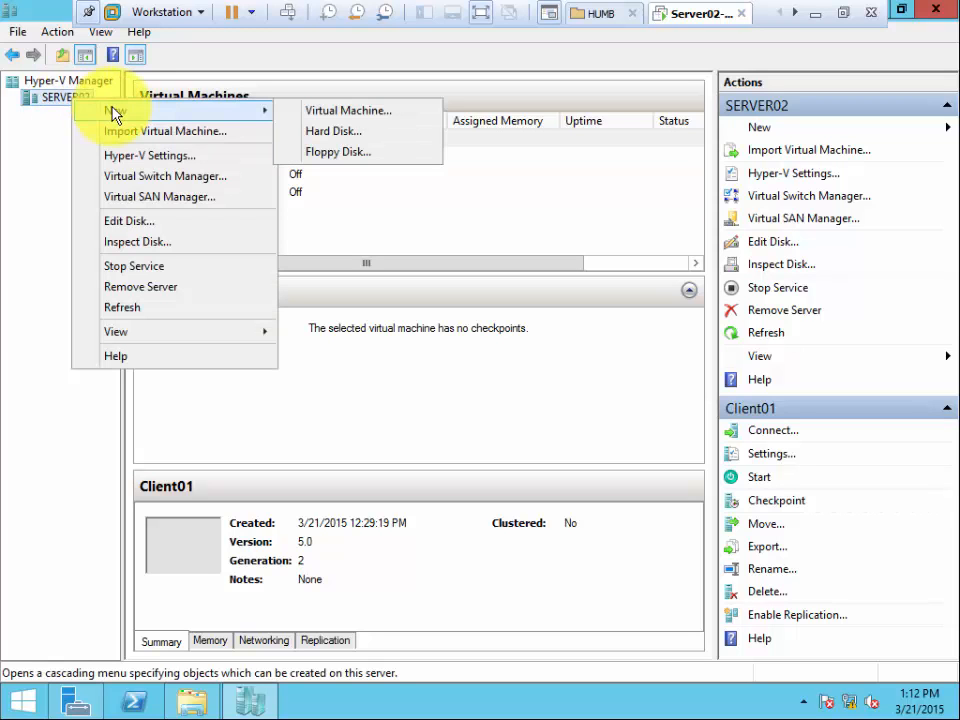
pyautogui.click(316, 113)
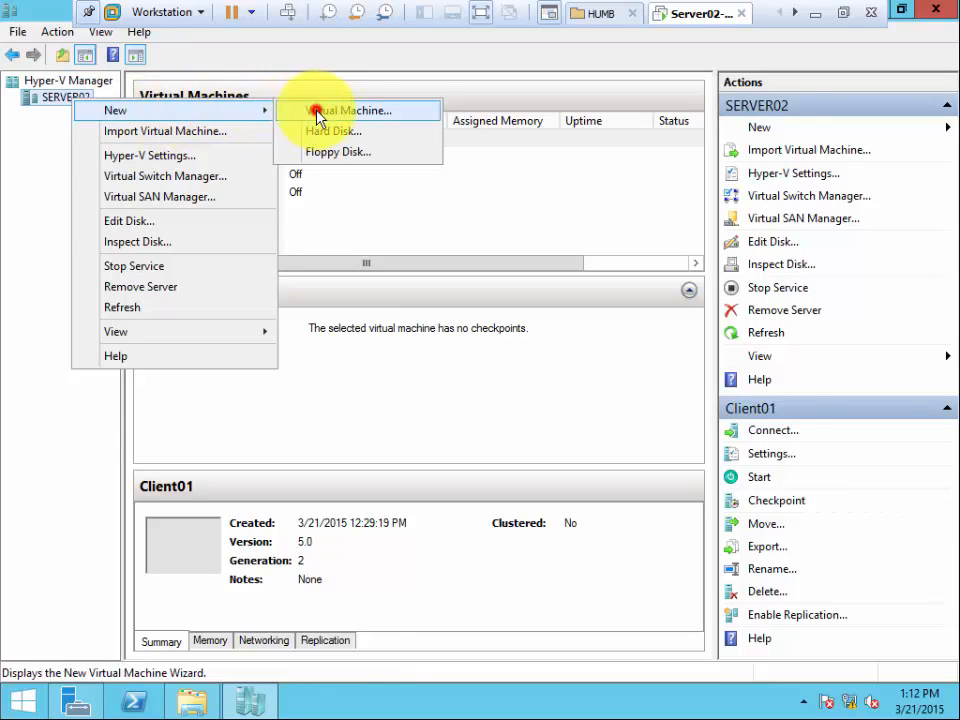
pyautogui.click(617, 562)
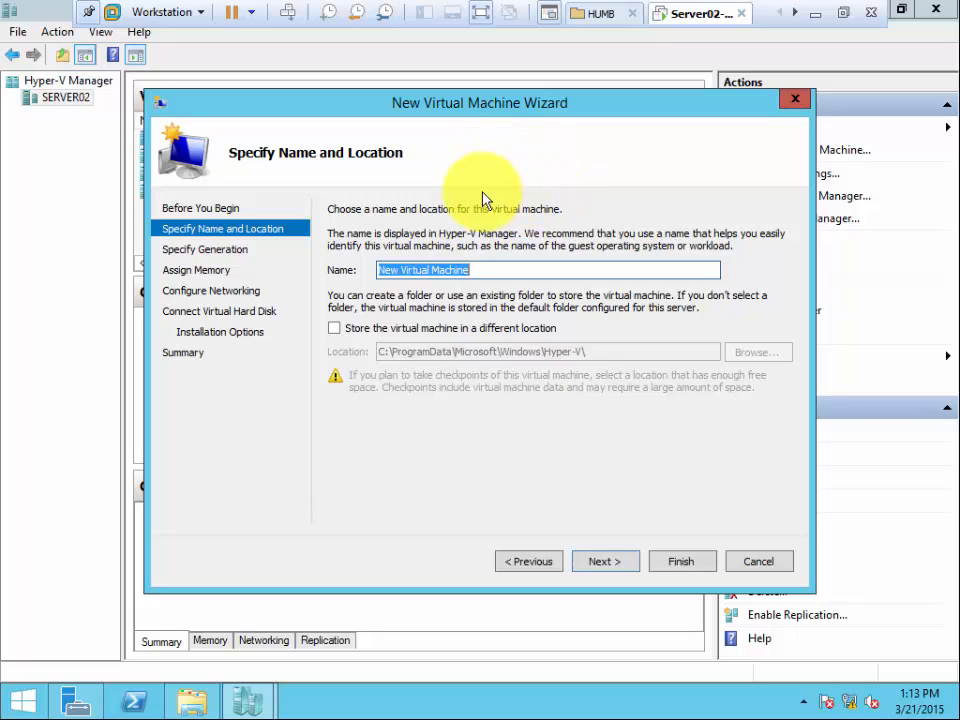
pyautogui.click(748, 567)
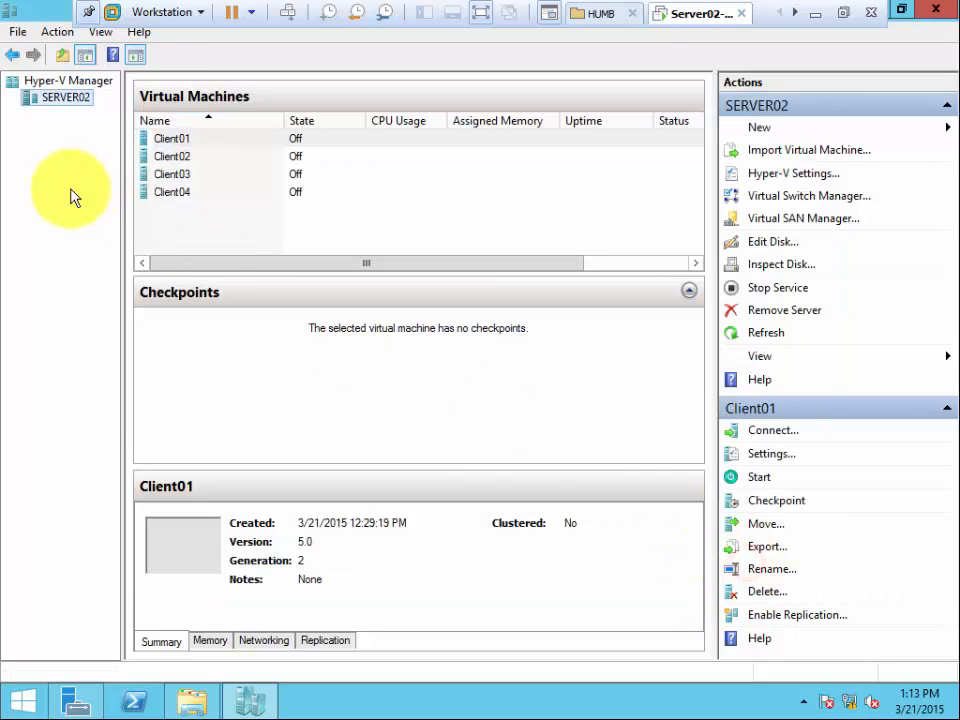
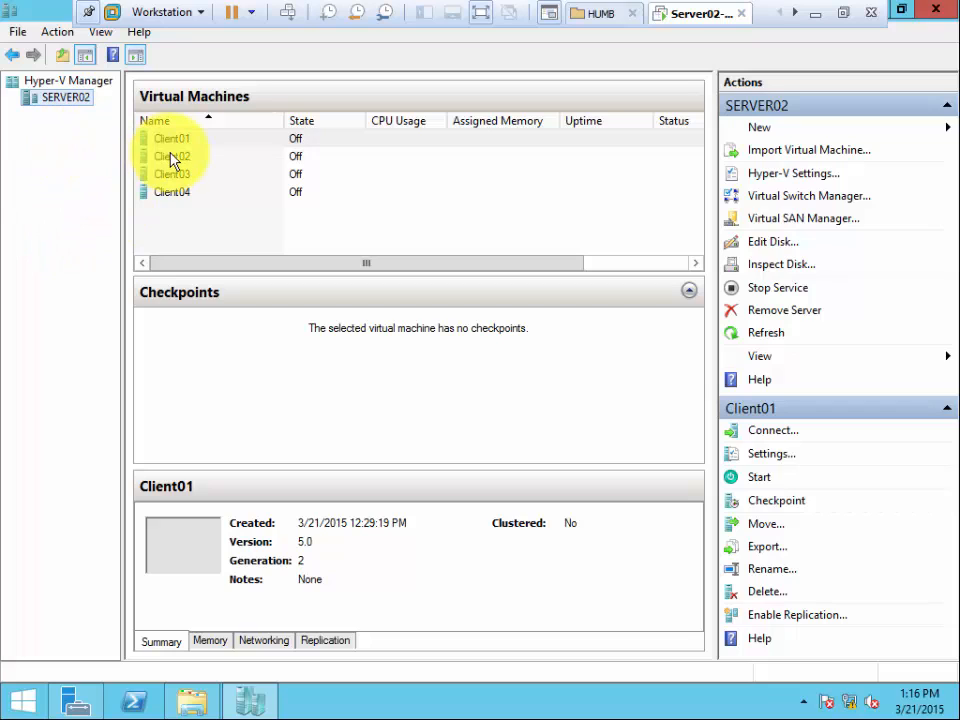
# Look over the hardware settings of the Client01 virtual machine and close them without making changes.
pyautogui.click(92, 145)
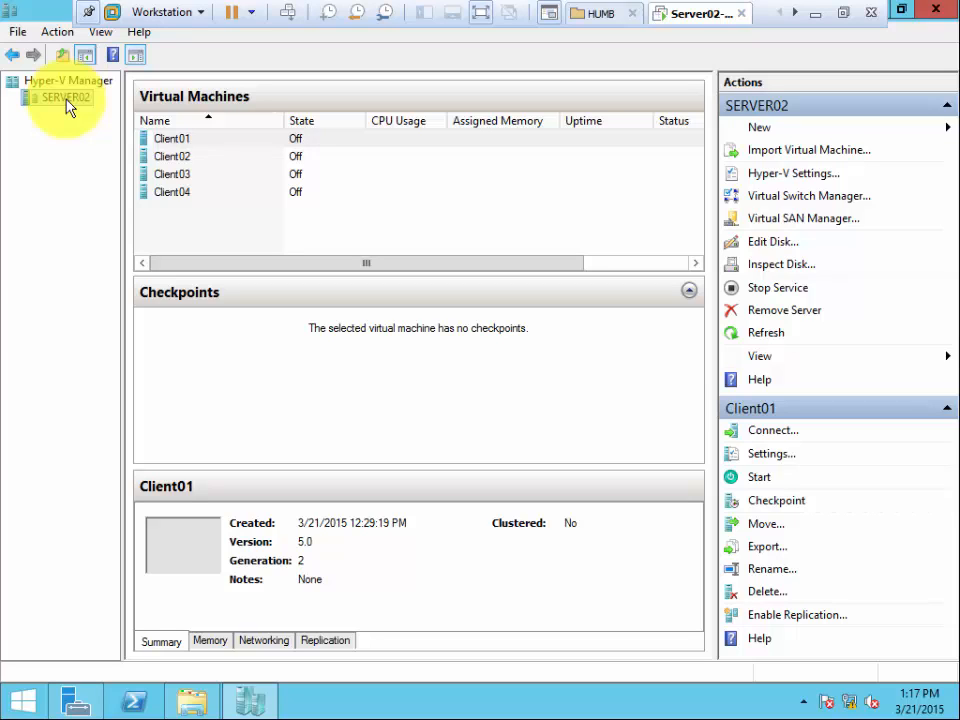
pyautogui.click(67, 101)
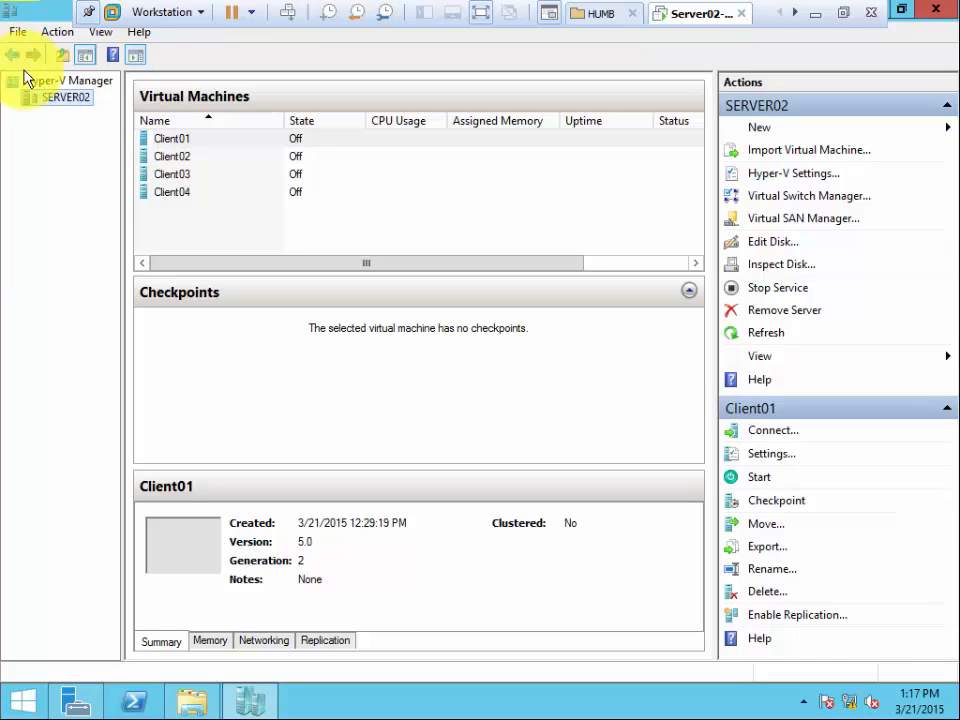
pyautogui.click(171, 139)
pyautogui.rightClick(173, 140)
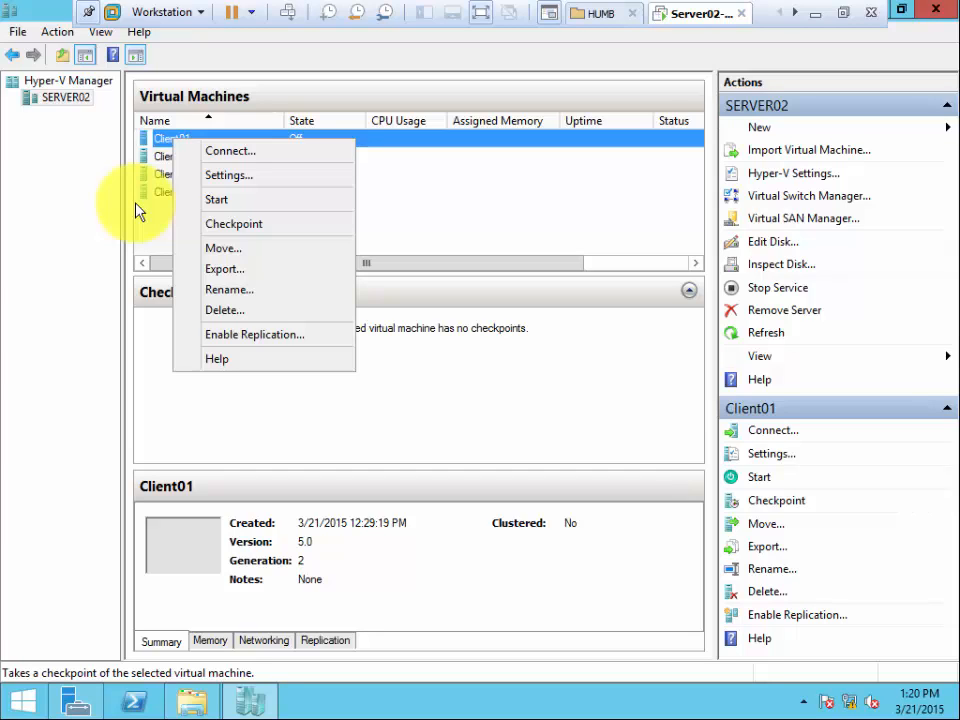
pyautogui.click(254, 180)
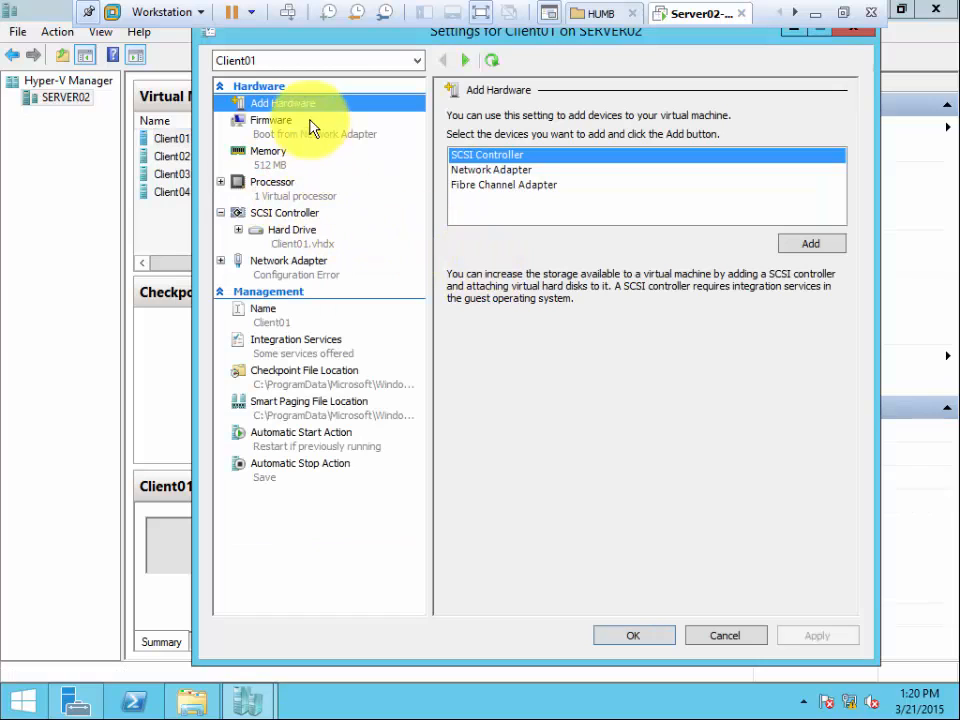
pyautogui.click(720, 634)
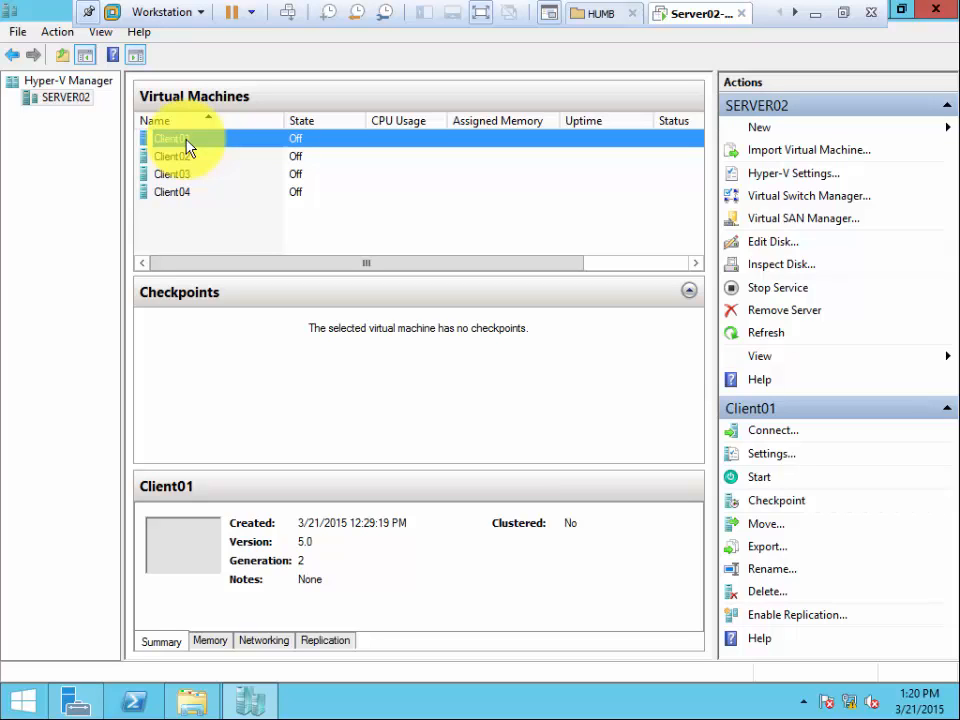
pyautogui.rightClick(186, 141)
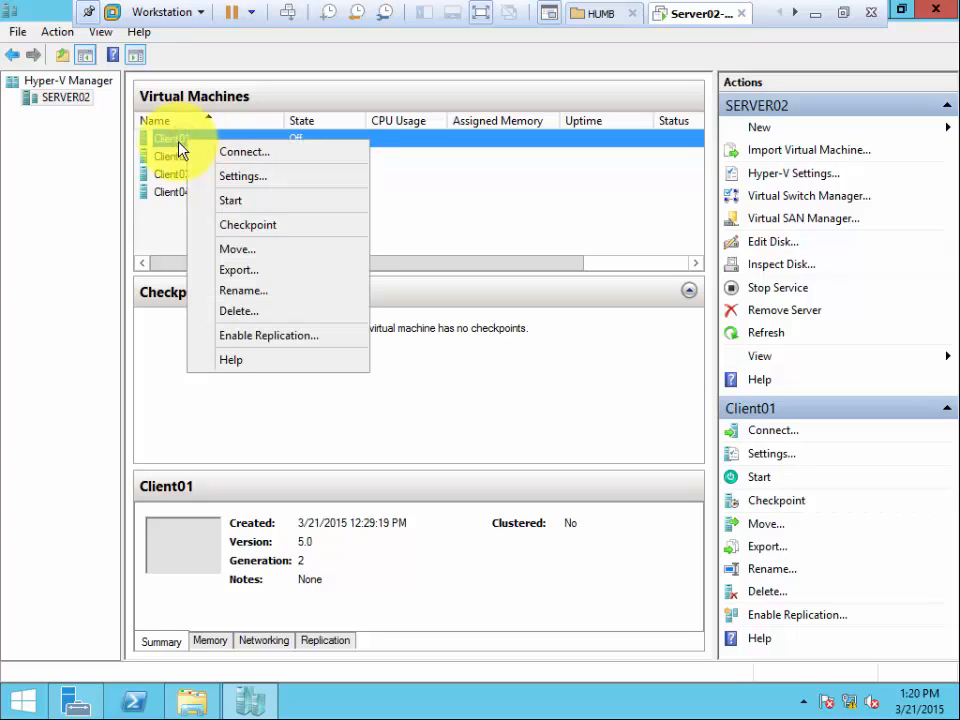
pyautogui.click(231, 60)
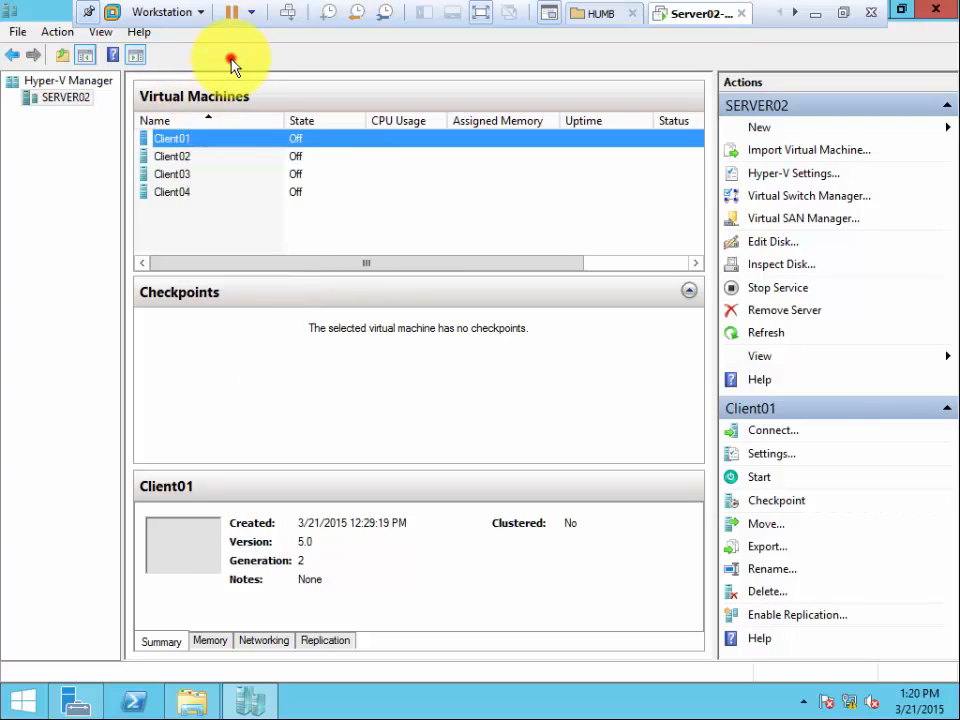
pyautogui.rightClick(180, 145)
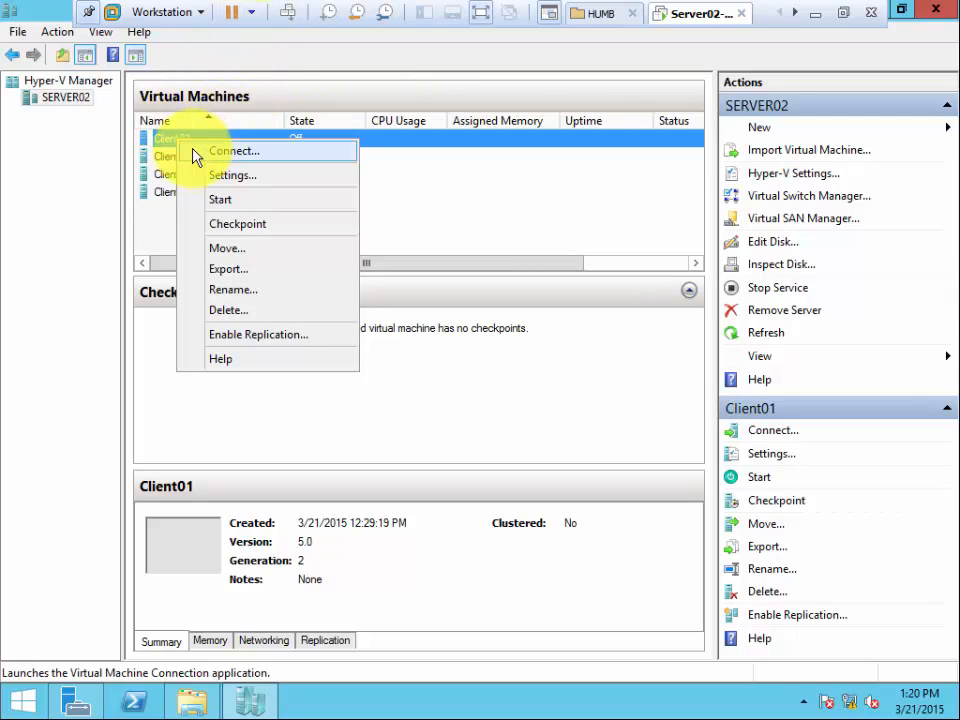
pyautogui.click(236, 58)
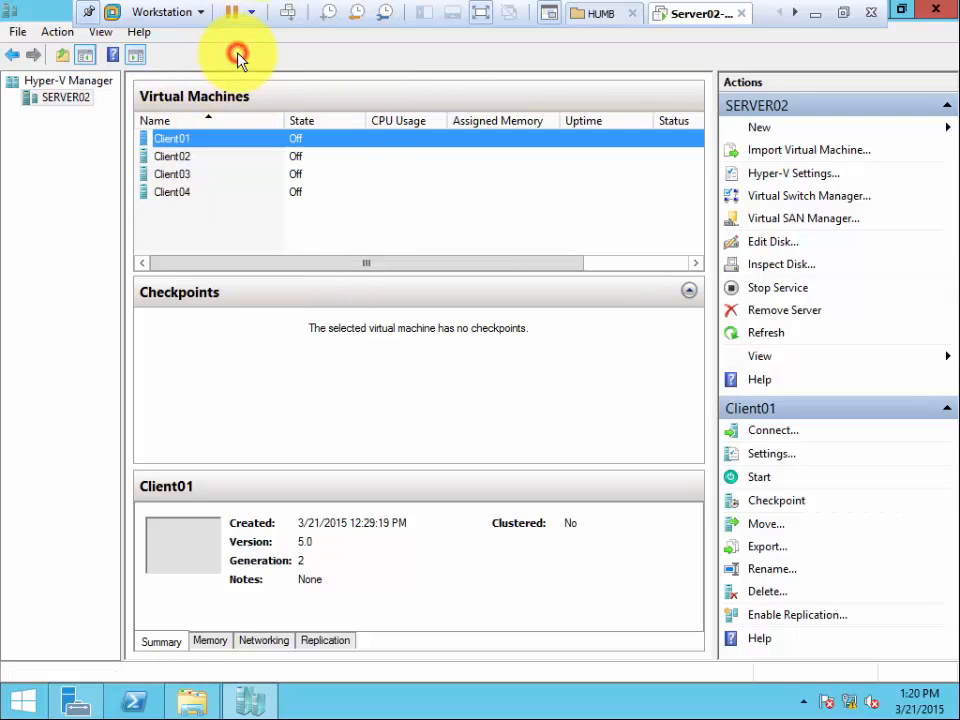
pyautogui.rightClick(183, 145)
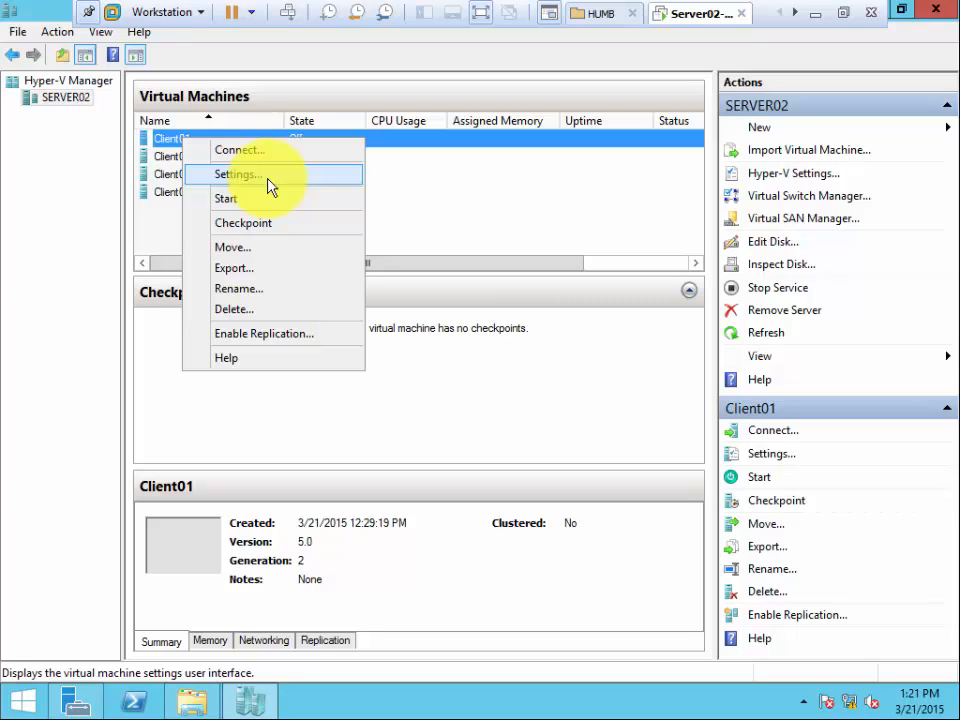
pyautogui.click(285, 92)
# Connect the network adapter of Client01 to the External virtual switch in its settings, apply the change and close the settings.
pyautogui.rightClick(183, 146)
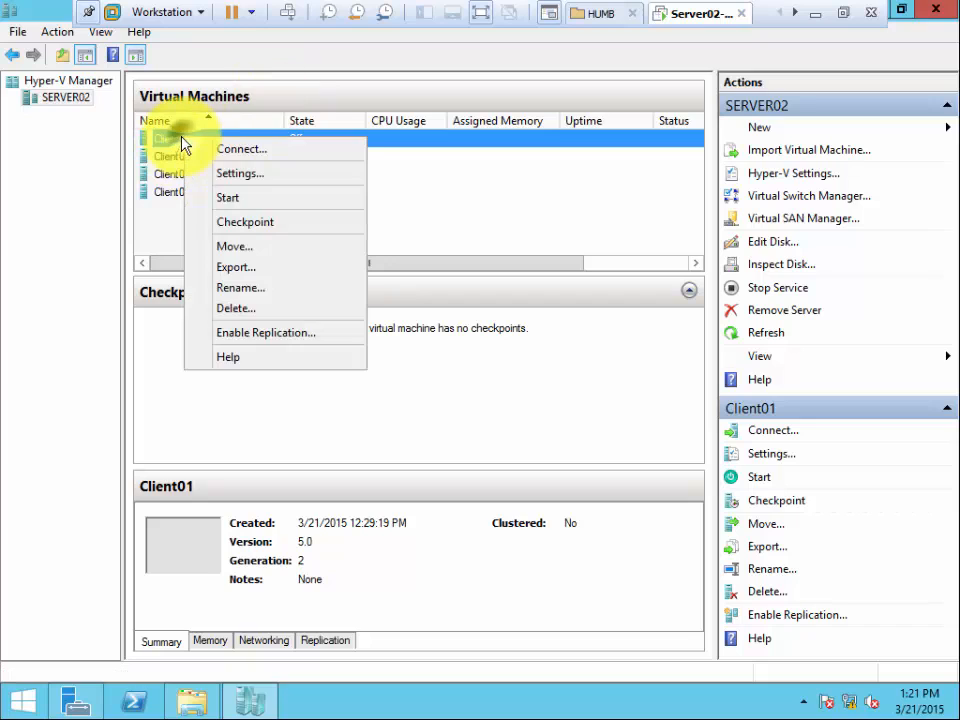
pyautogui.click(280, 185)
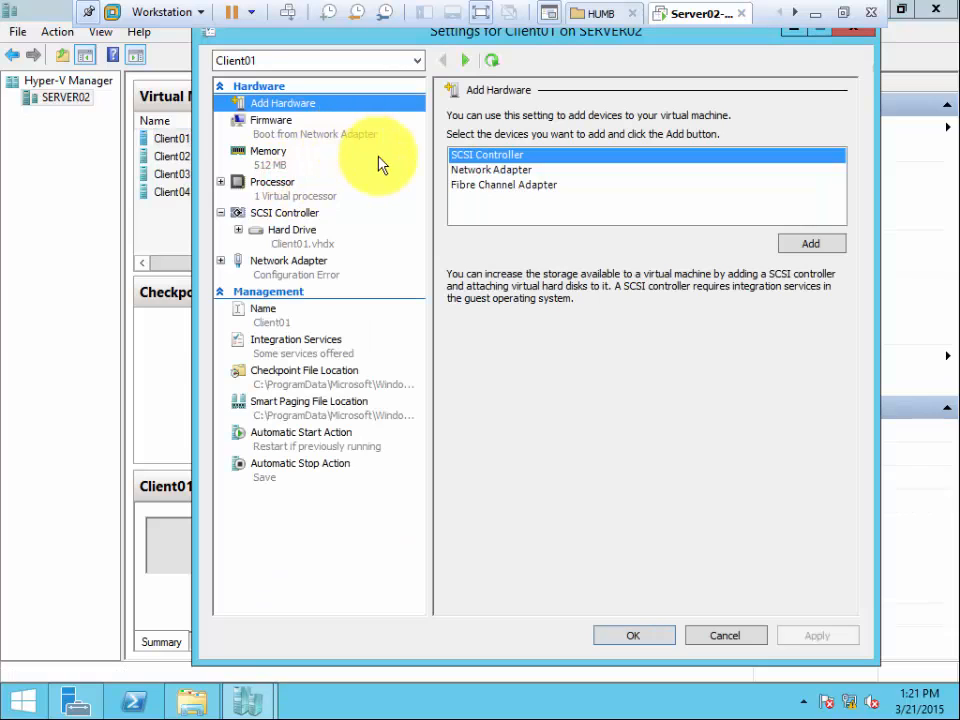
pyautogui.click(316, 268)
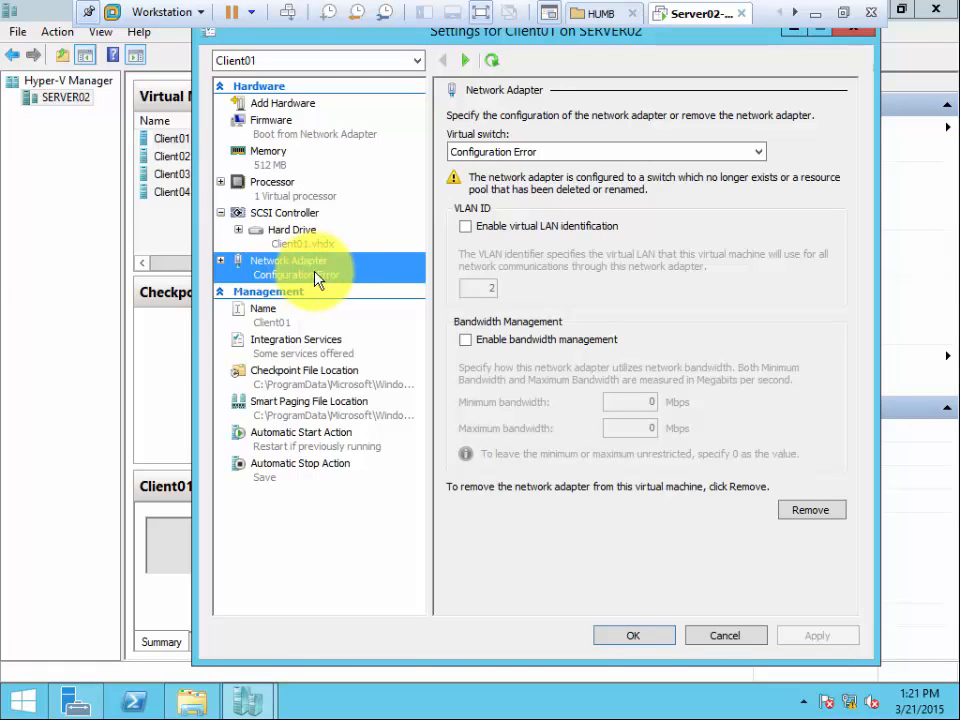
pyautogui.click(583, 153)
pyautogui.click(583, 151)
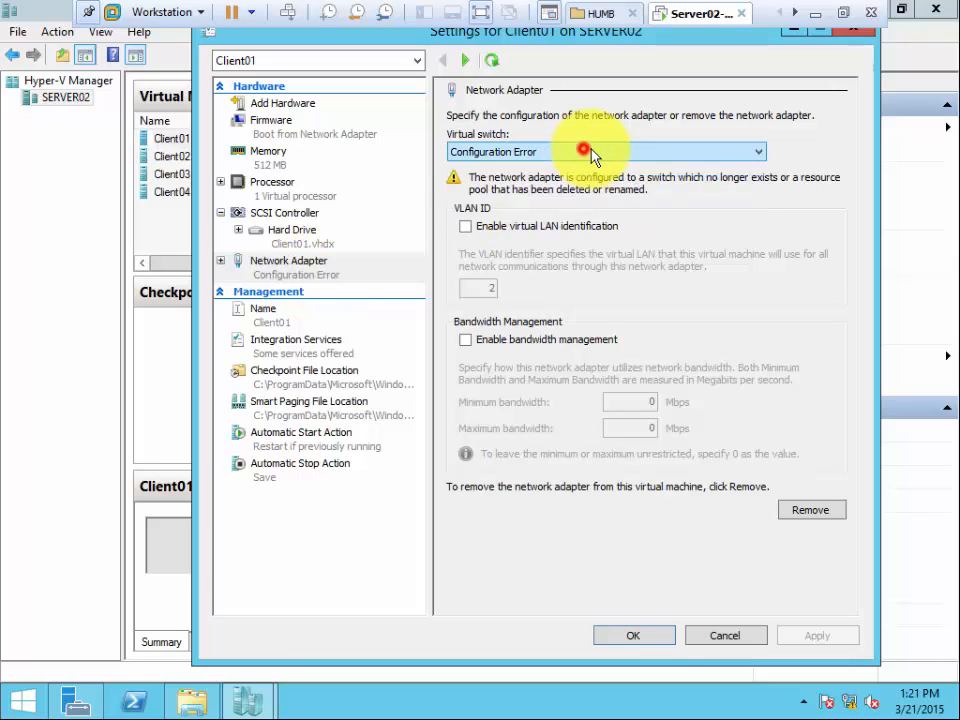
pyautogui.click(286, 264)
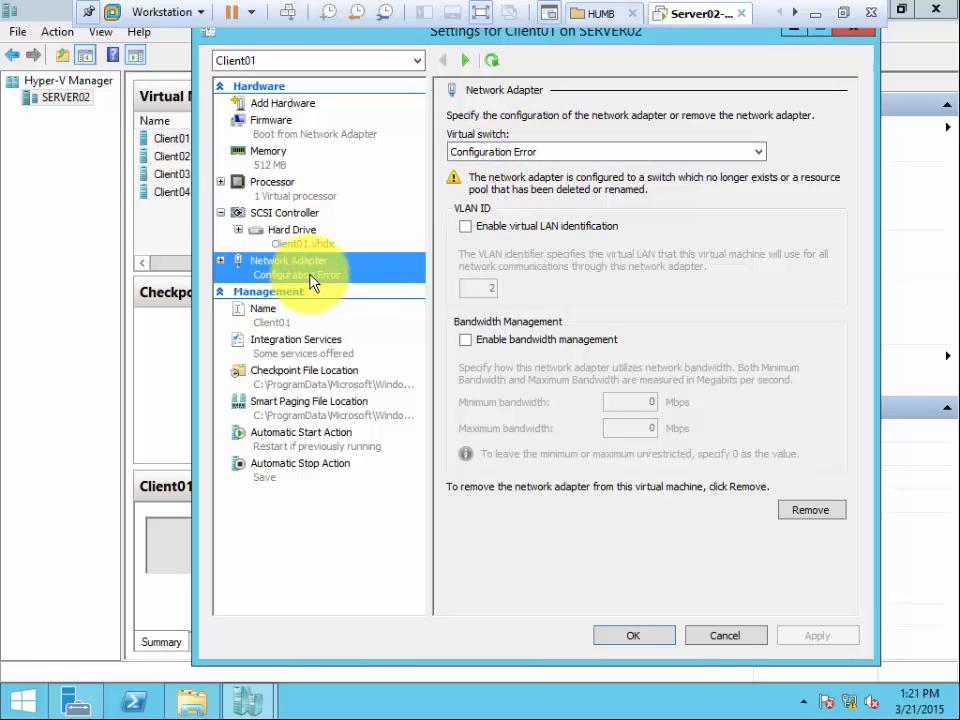
pyautogui.click(528, 153)
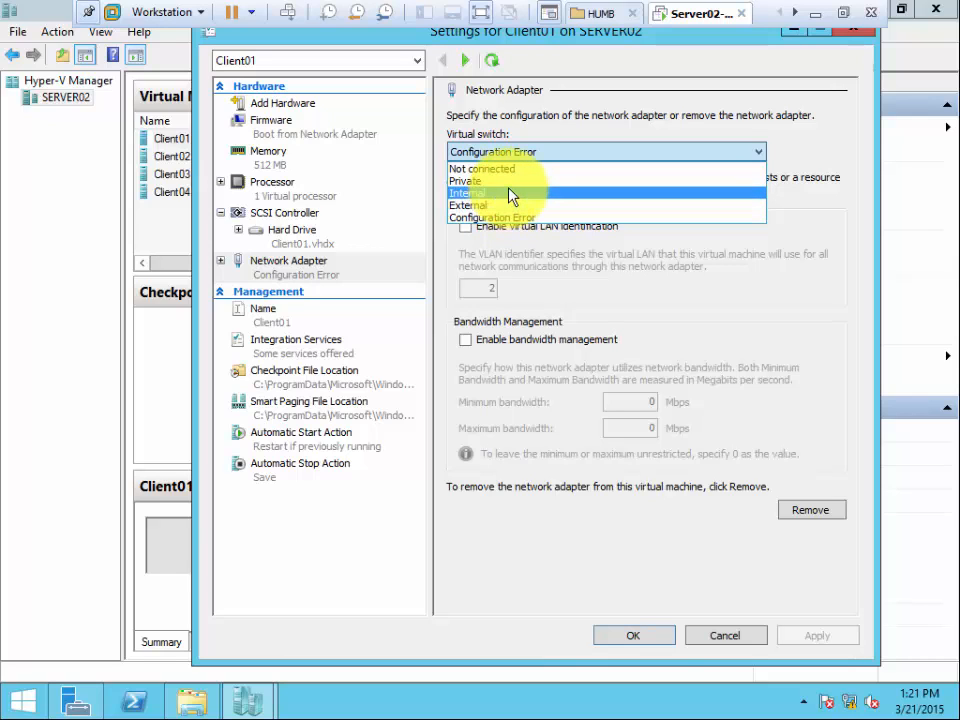
pyautogui.click(511, 195)
pyautogui.click(527, 153)
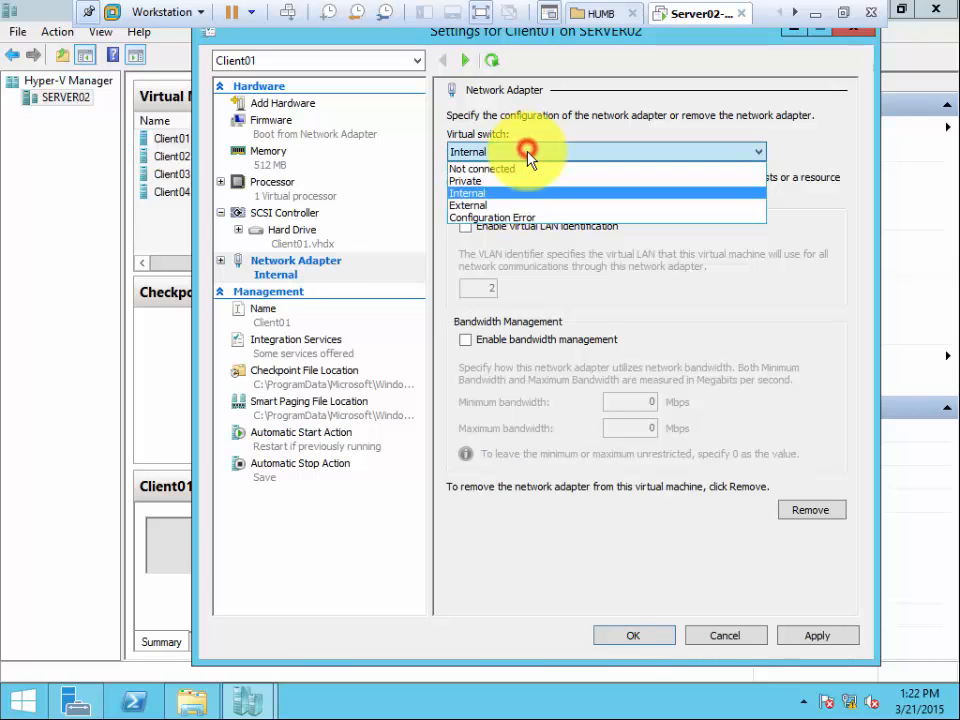
pyautogui.click(514, 205)
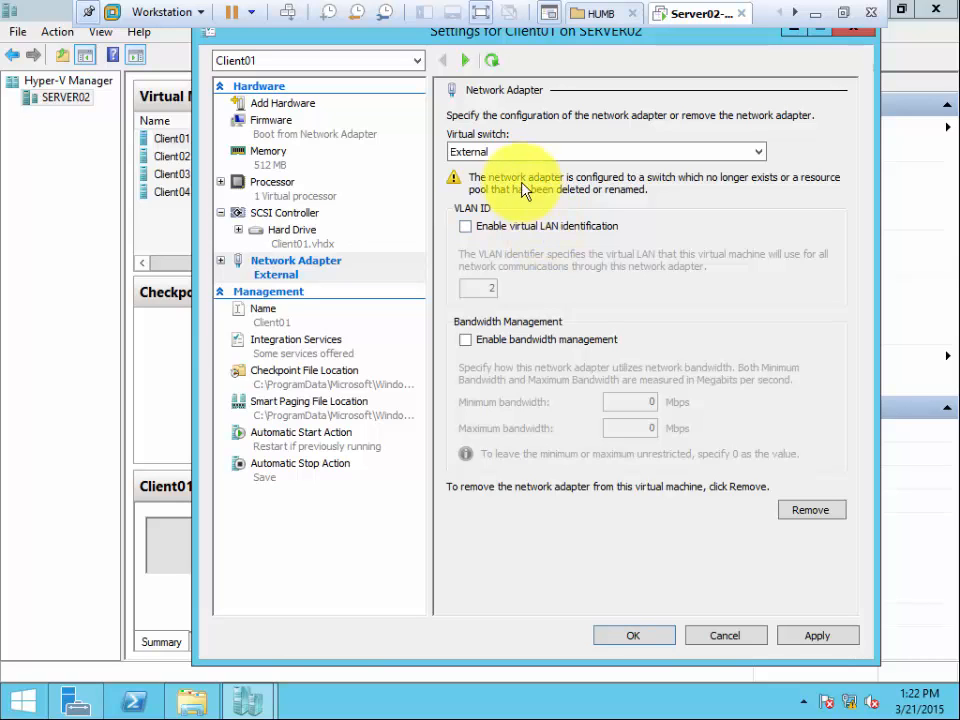
pyautogui.click(816, 636)
pyautogui.click(638, 636)
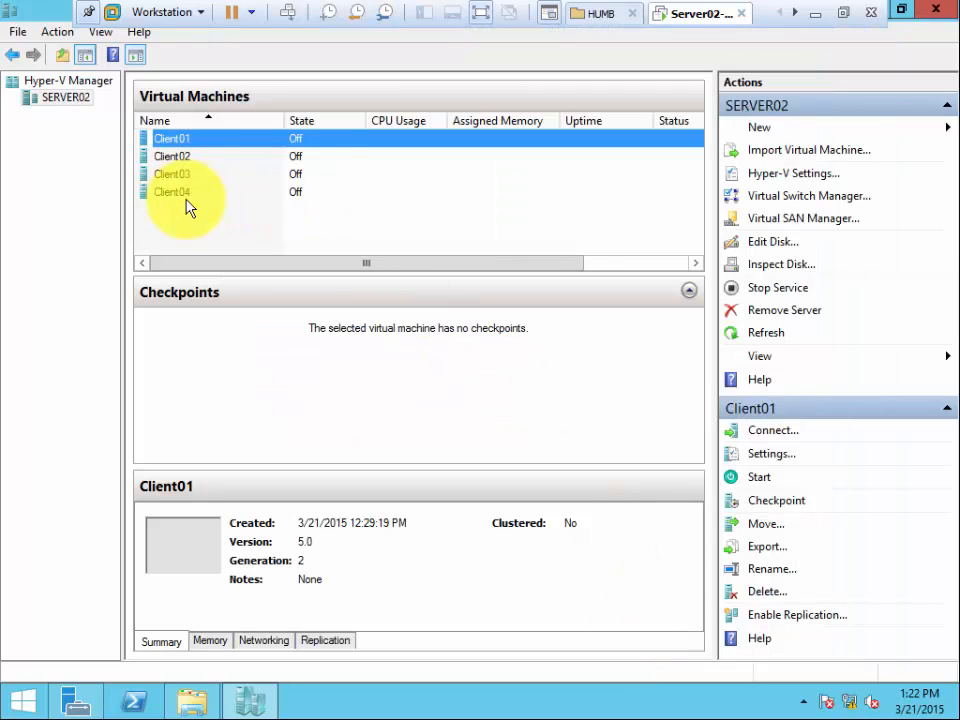
# Connect the network adapter of Client02 to the External virtual switch, apply the change and close its settings.
pyautogui.rightClick(179, 154)
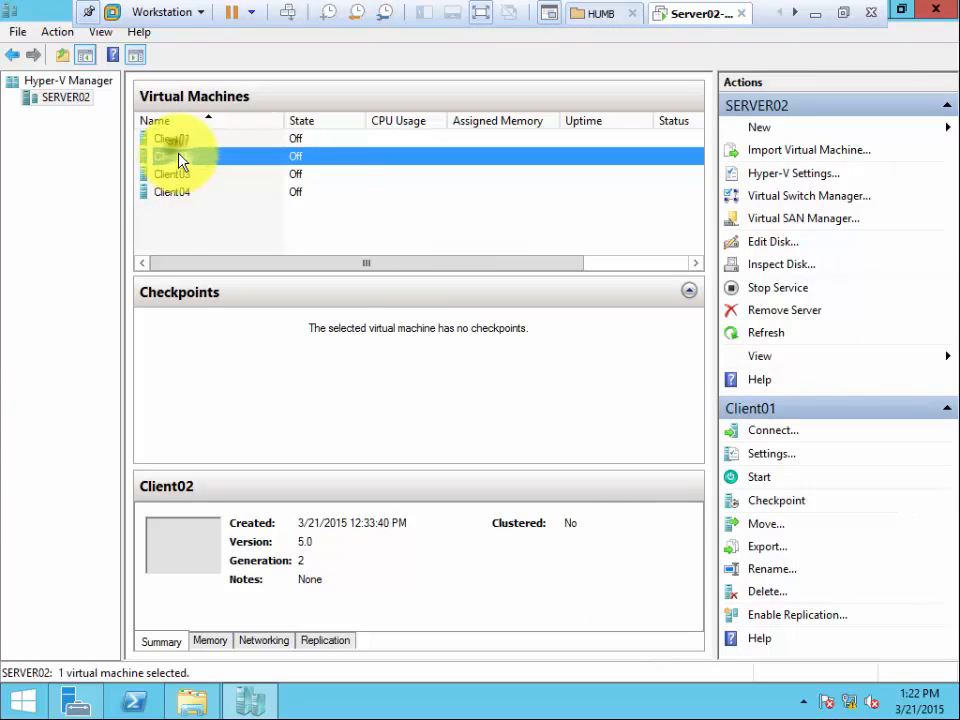
pyautogui.click(234, 189)
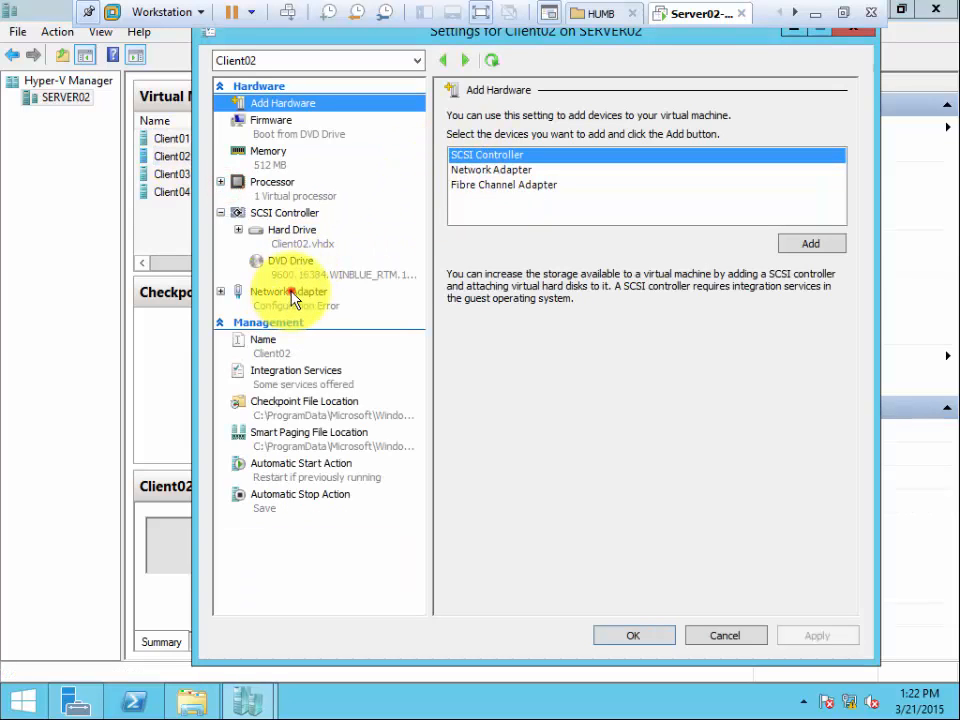
pyautogui.click(289, 302)
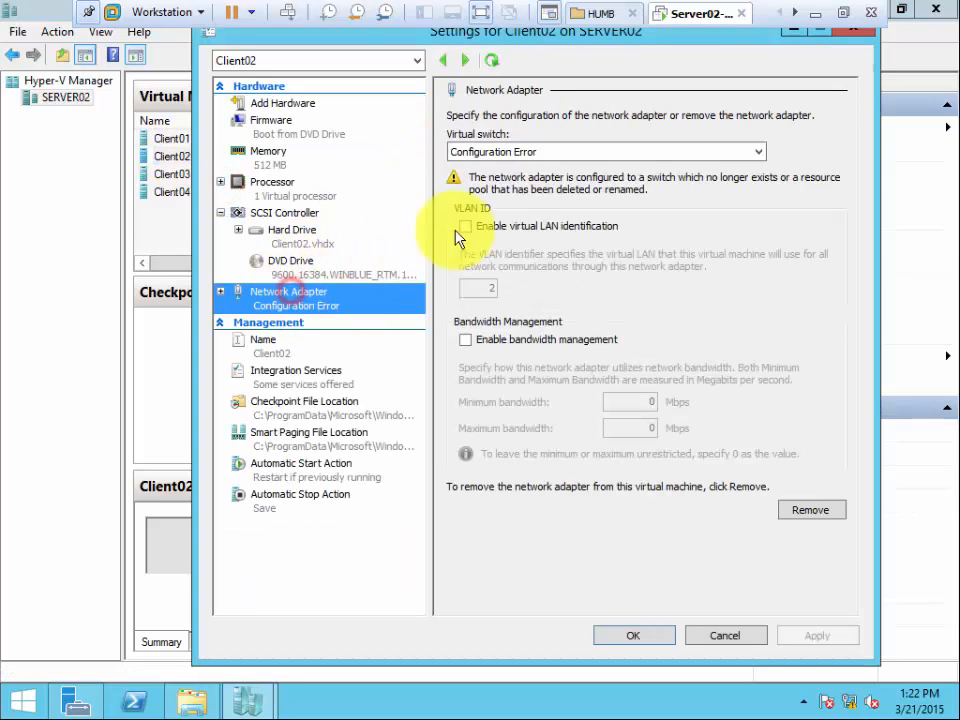
pyautogui.click(514, 152)
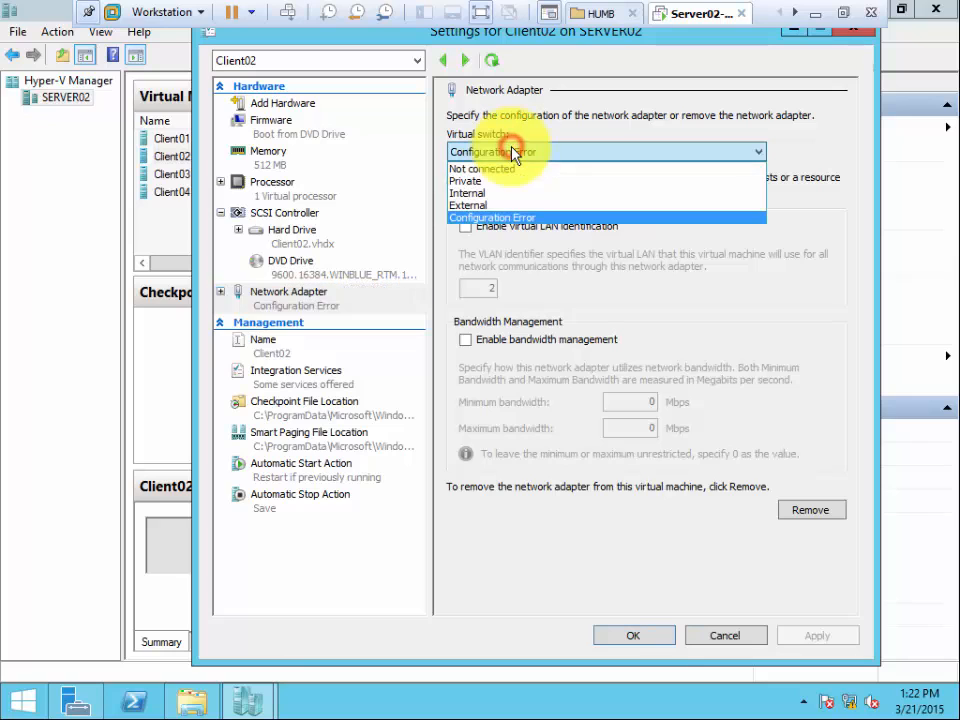
pyautogui.click(500, 205)
pyautogui.click(817, 636)
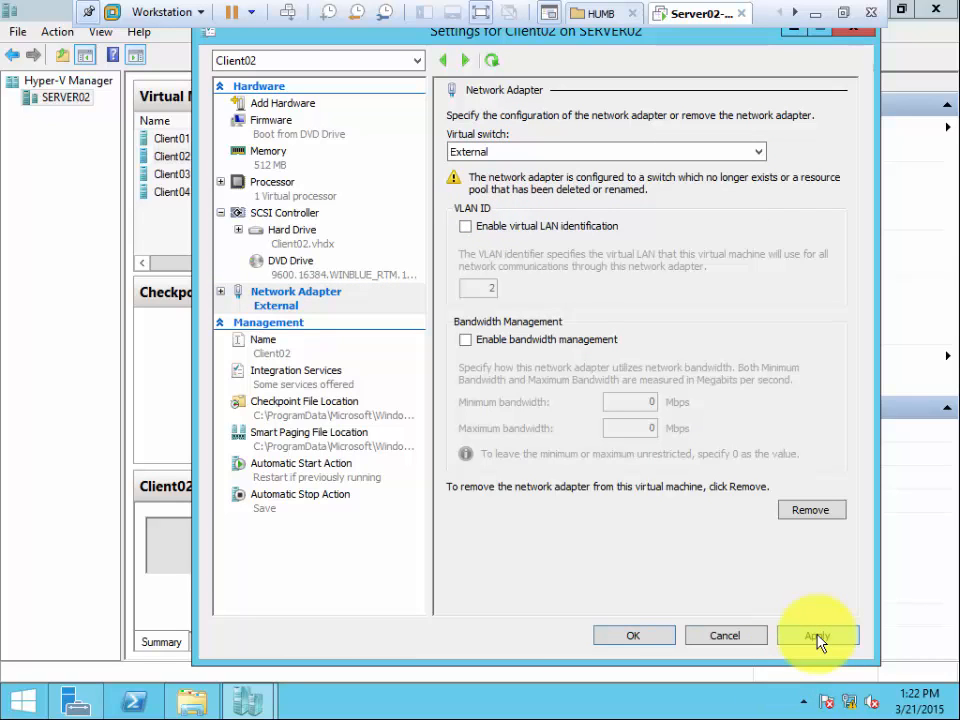
pyautogui.click(650, 638)
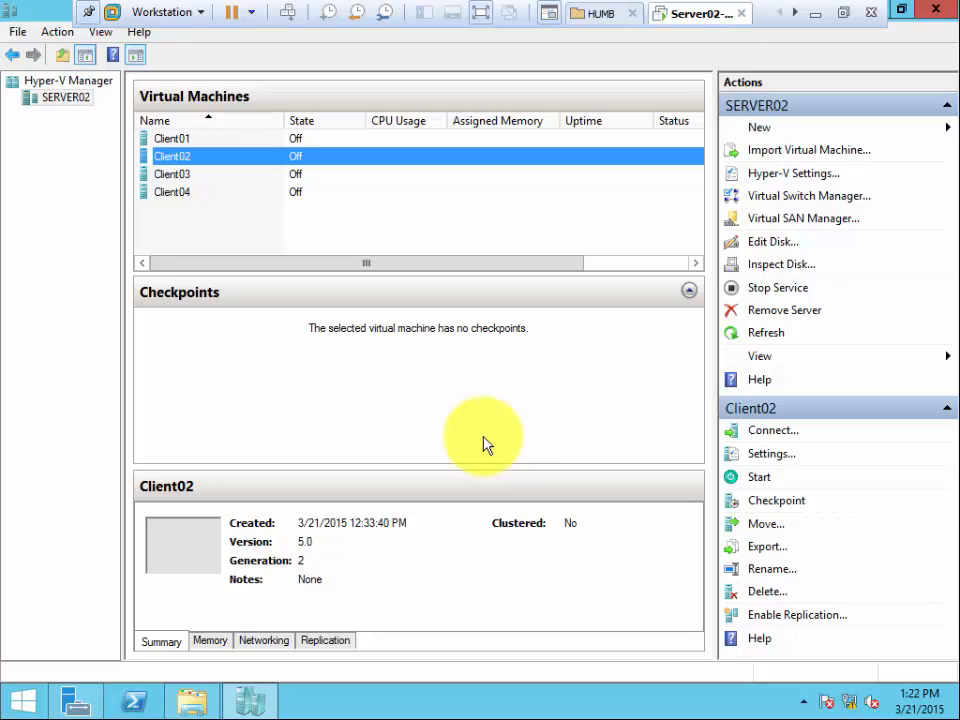
# Set the virtual switch of Client03's network adapter to External, then apply and accept the virtual machine's settings.
pyautogui.click(186, 178)
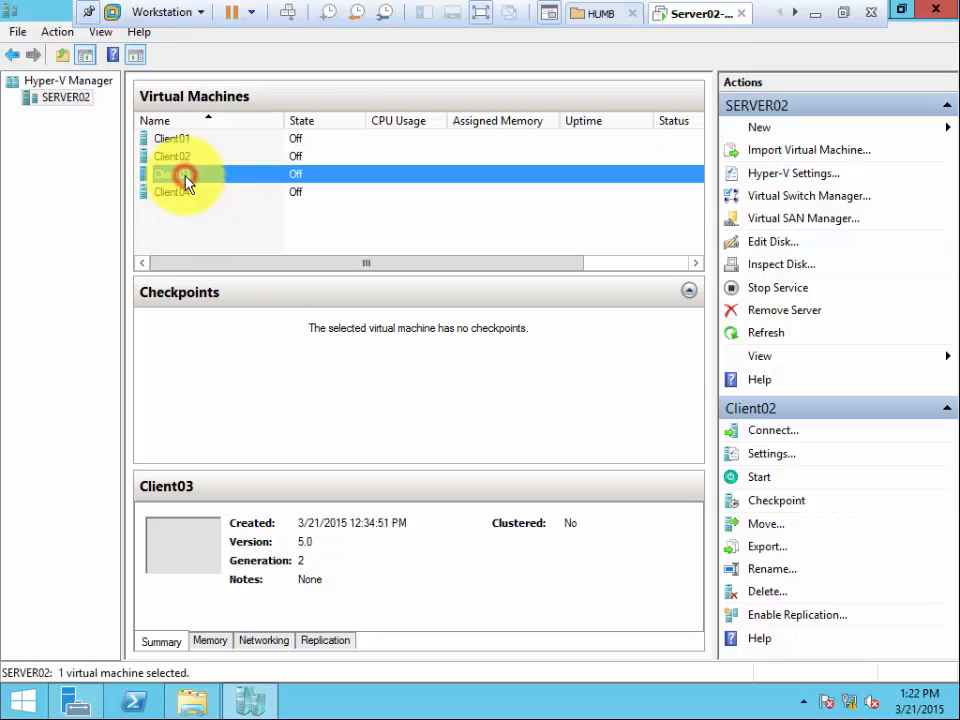
pyautogui.rightClick(186, 177)
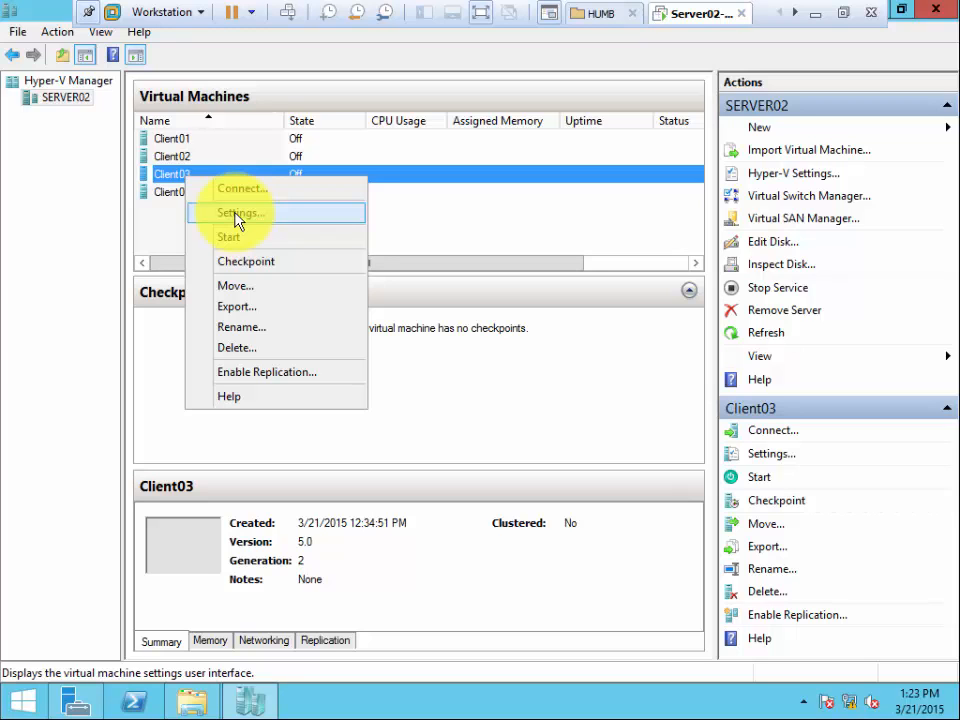
pyautogui.click(238, 216)
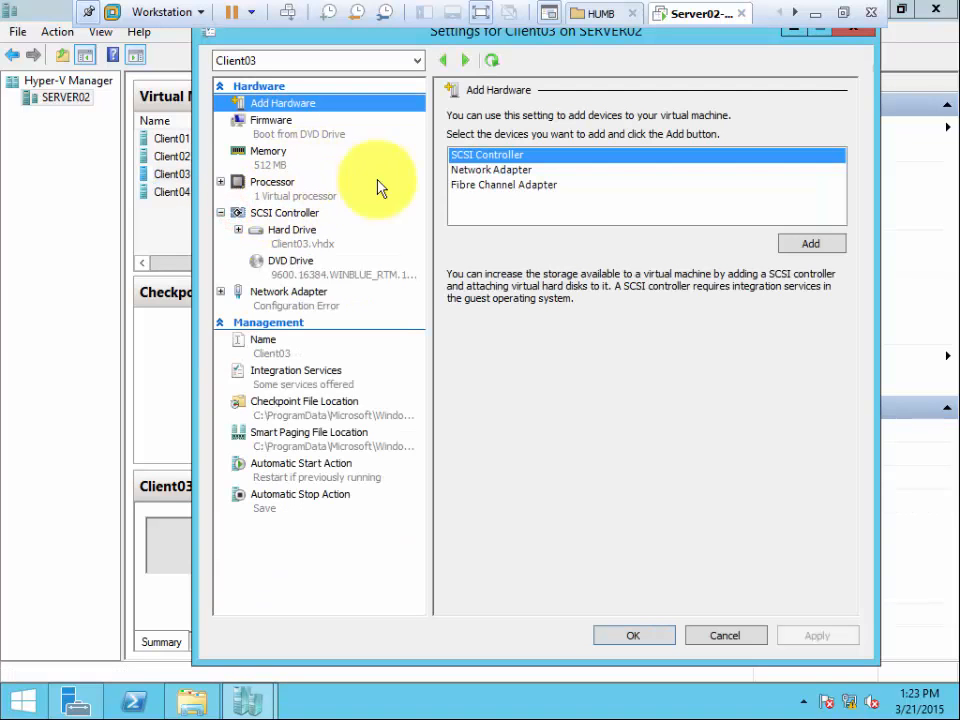
pyautogui.click(298, 293)
pyautogui.click(525, 151)
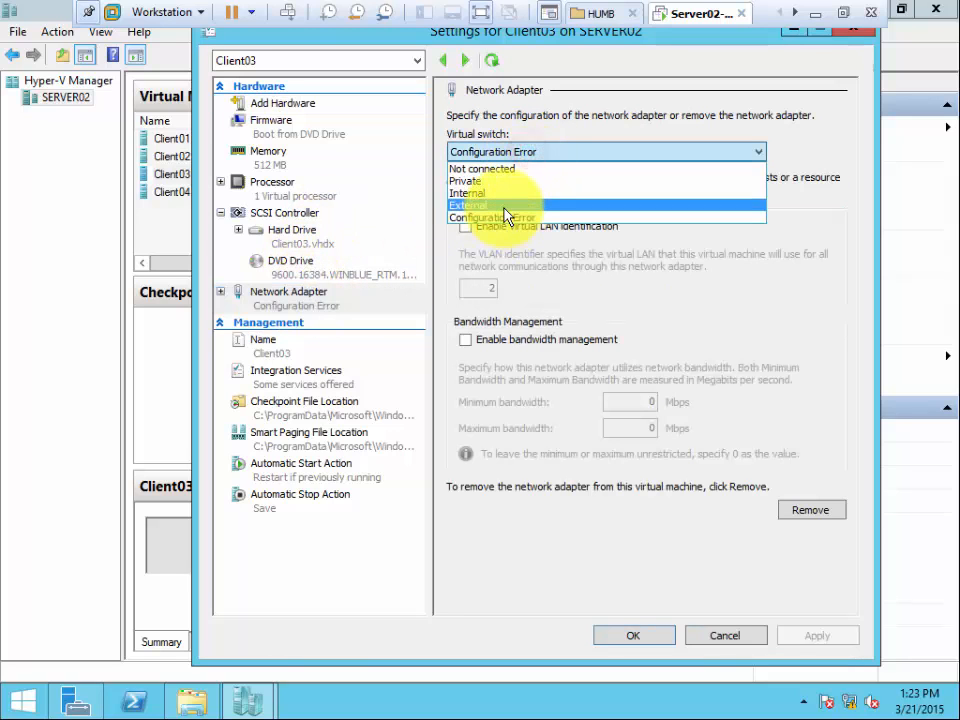
pyautogui.click(505, 207)
pyautogui.click(799, 633)
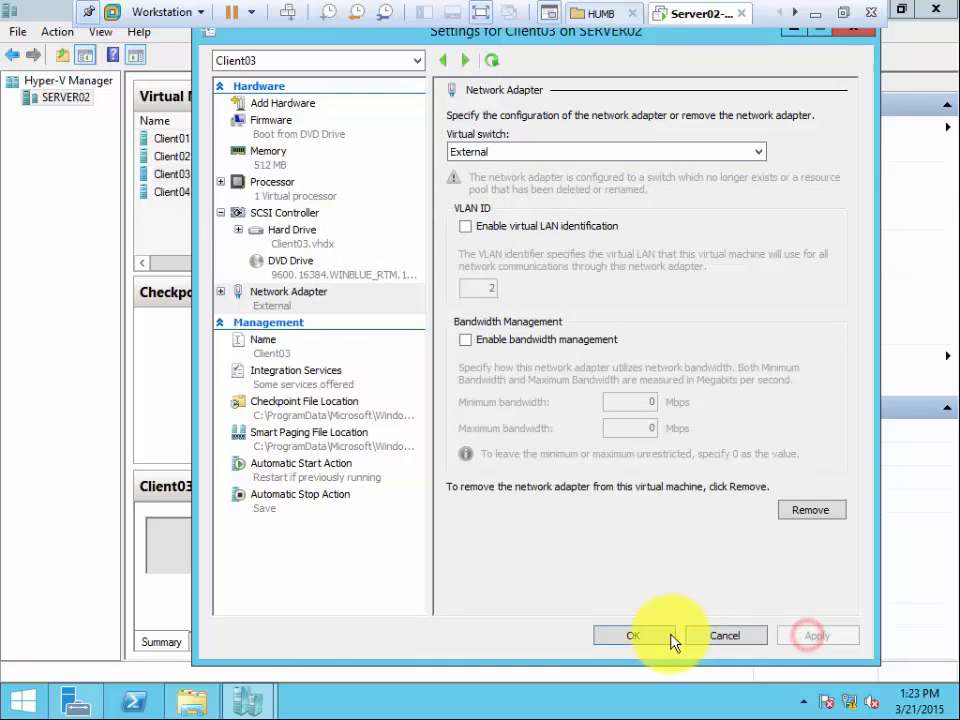
pyautogui.click(630, 635)
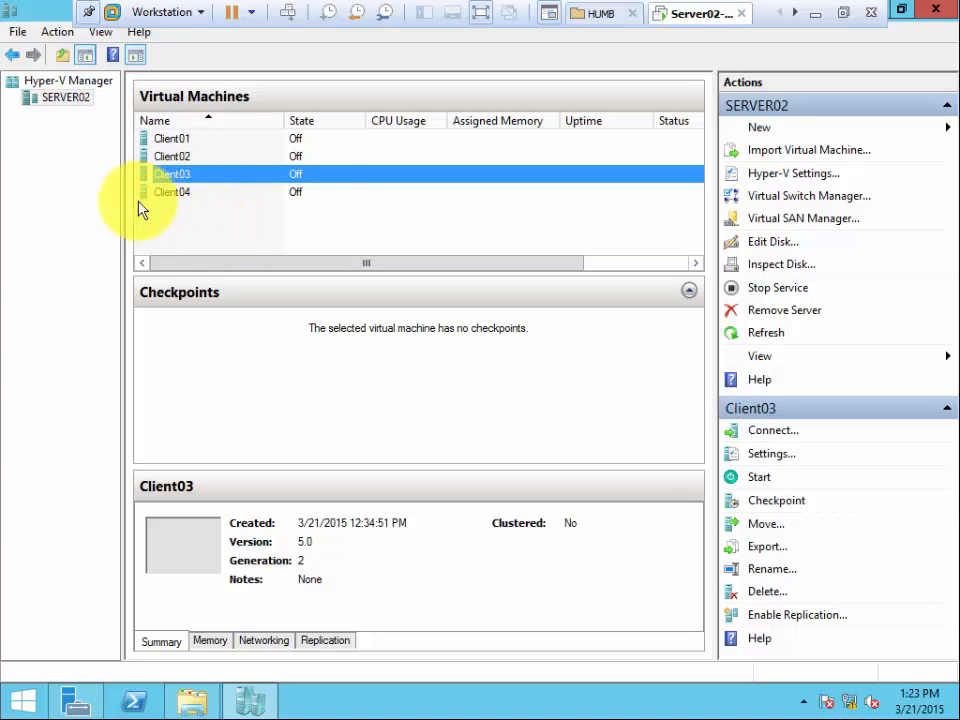
# Open the settings of Client01 to Client04 together and connect Client03's network adapter to the Internal virtual switch, applying and accepting the change.
pyautogui.click(178, 139)
pyautogui.keyDown('shift'); pyautogui.click(185, 195); pyautogui.keyUp('shift')
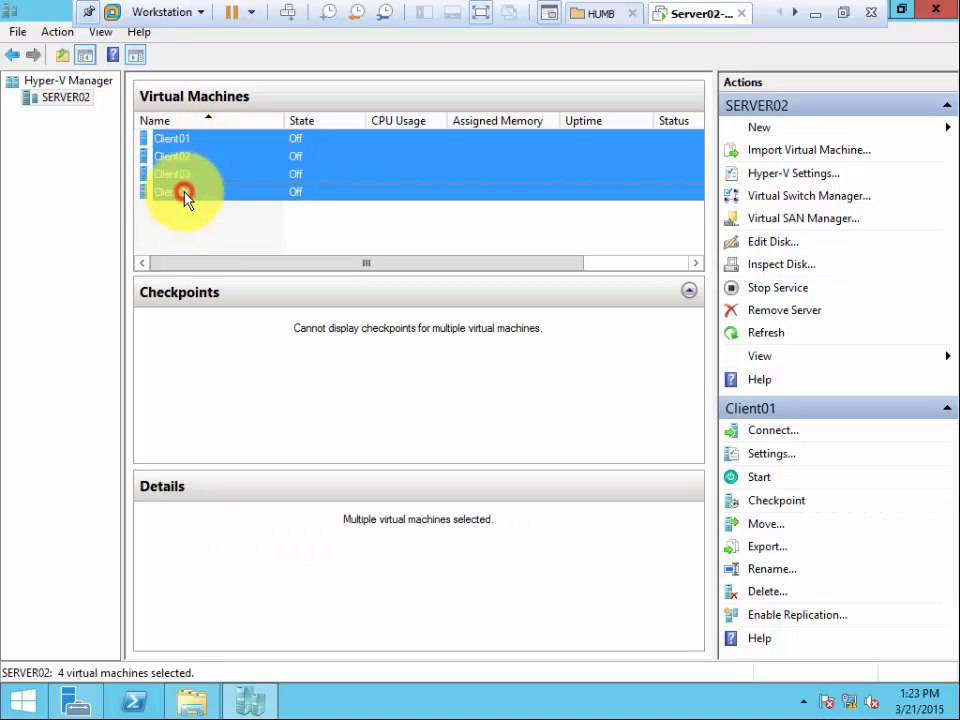
pyautogui.rightClick(182, 160)
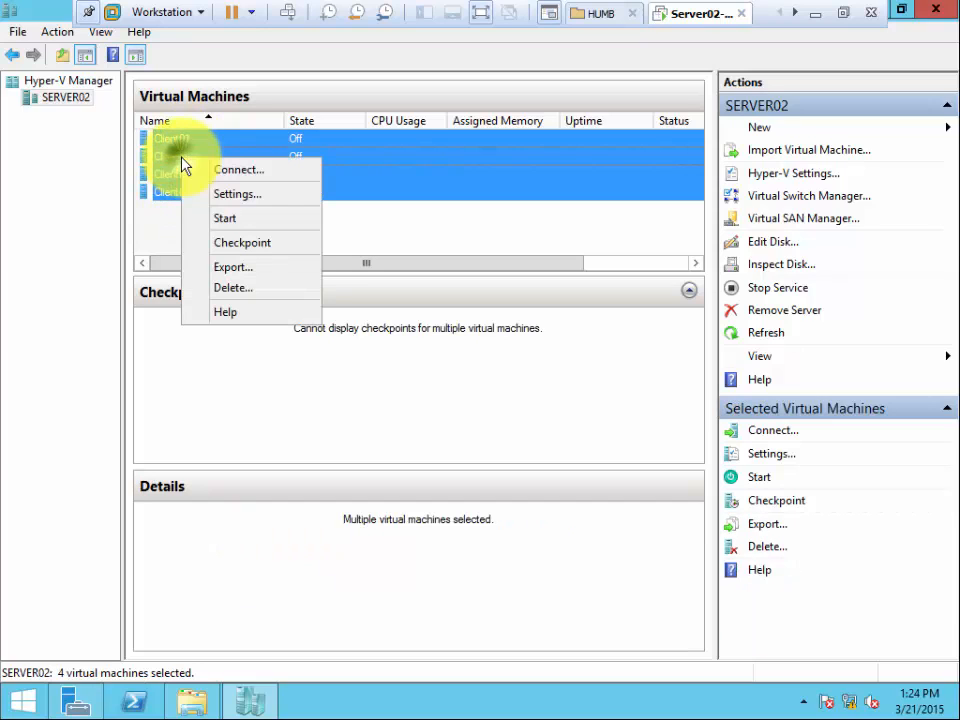
pyautogui.click(221, 195)
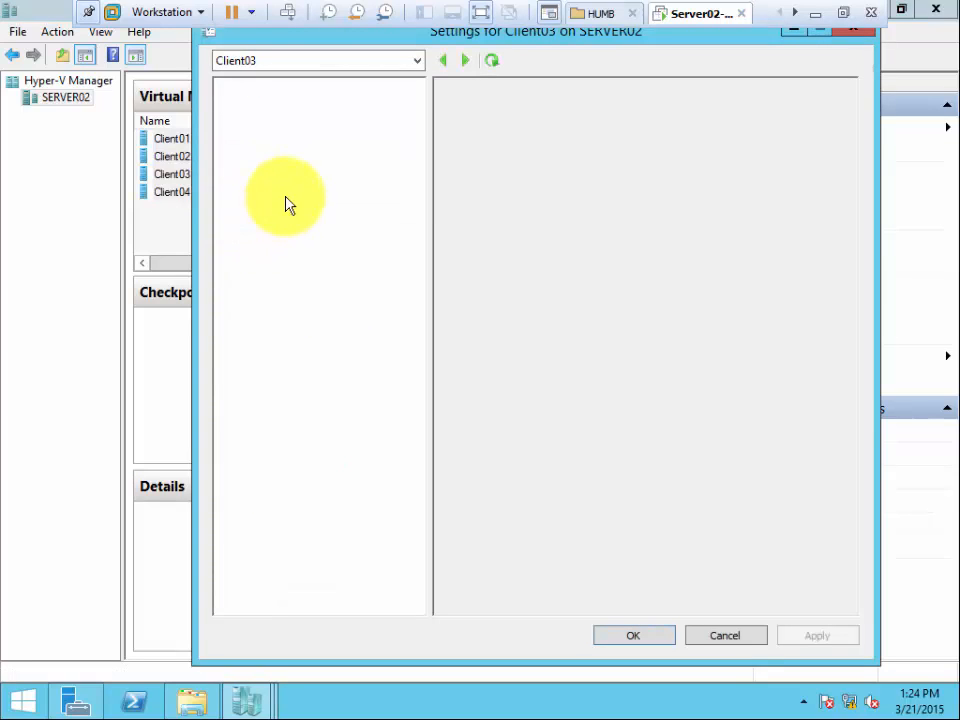
pyautogui.click(289, 296)
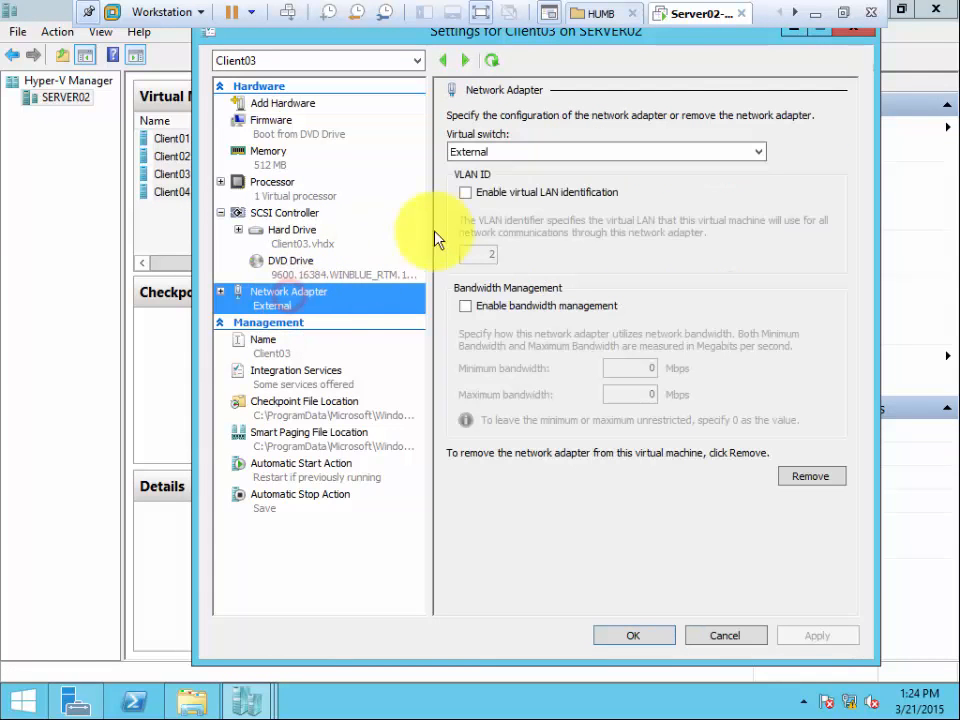
pyautogui.click(543, 153)
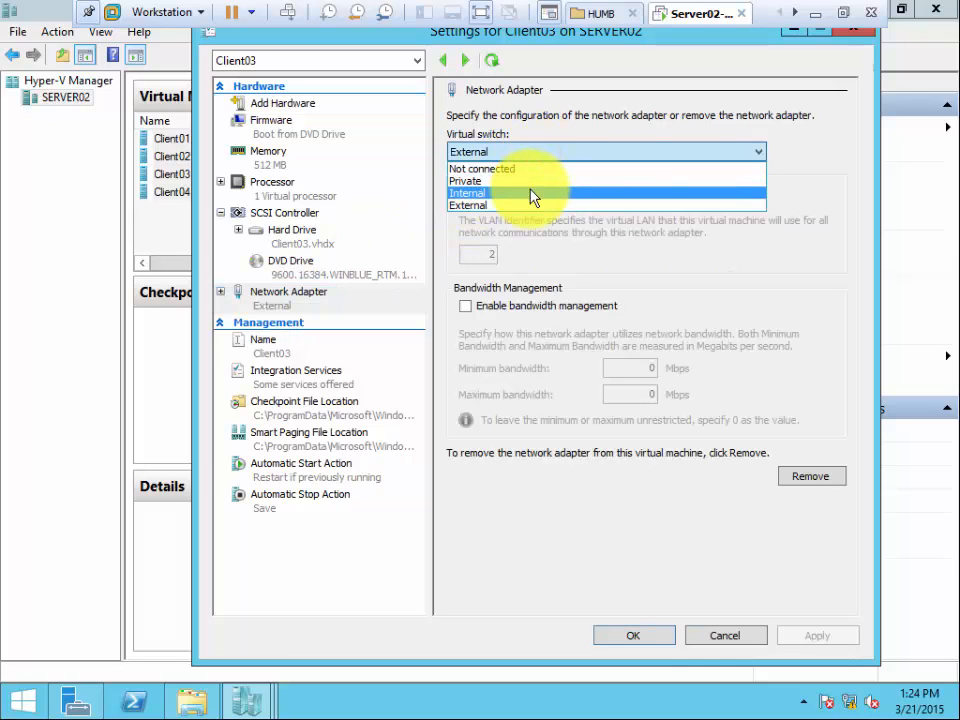
pyautogui.click(531, 195)
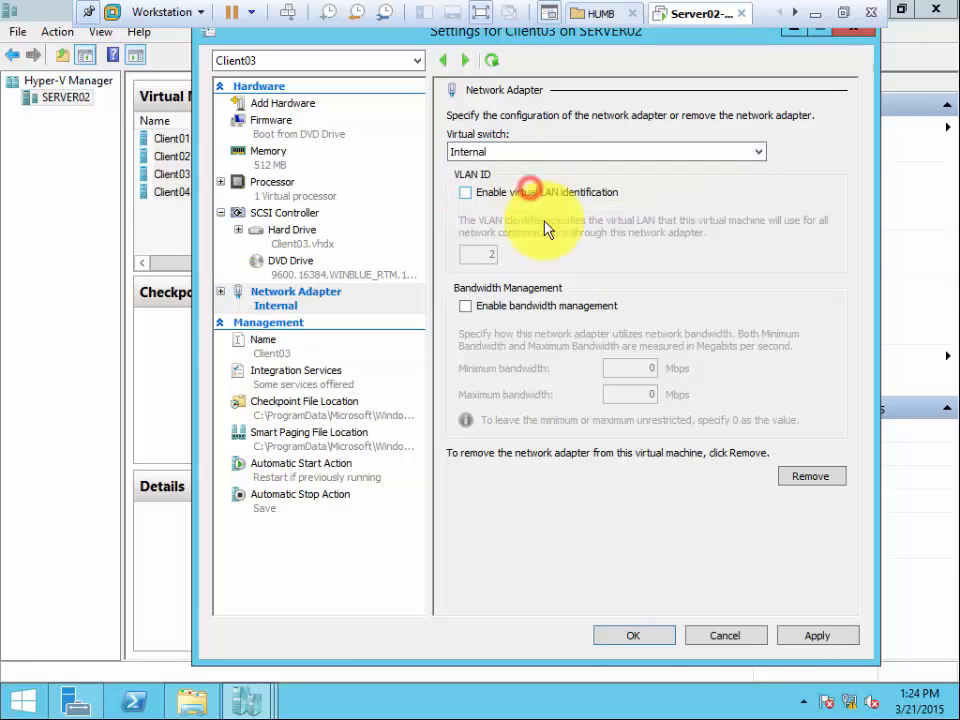
pyautogui.click(815, 637)
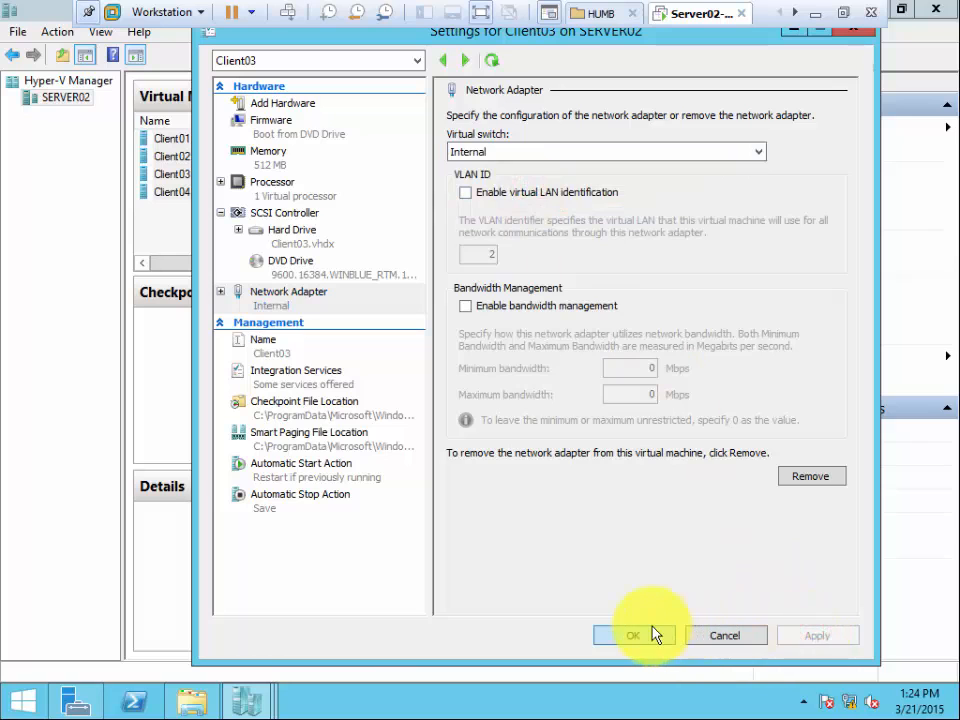
pyautogui.click(640, 635)
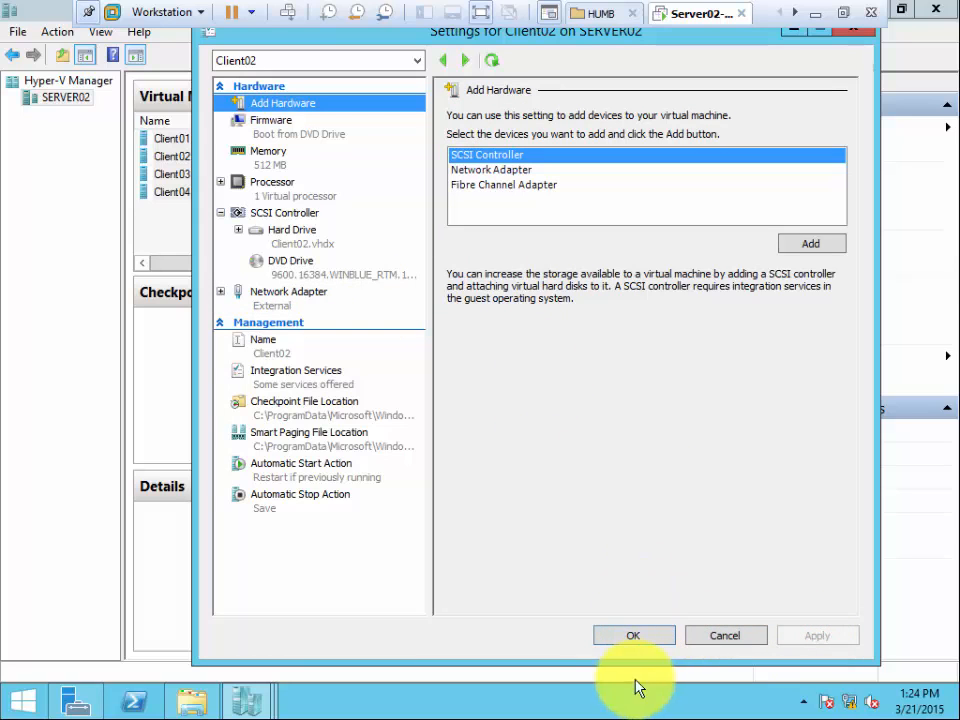
# Close Client02's settings without changes and connect Client04's network adapter to the Internal virtual switch, applying and accepting the change.
pyautogui.click(636, 635)
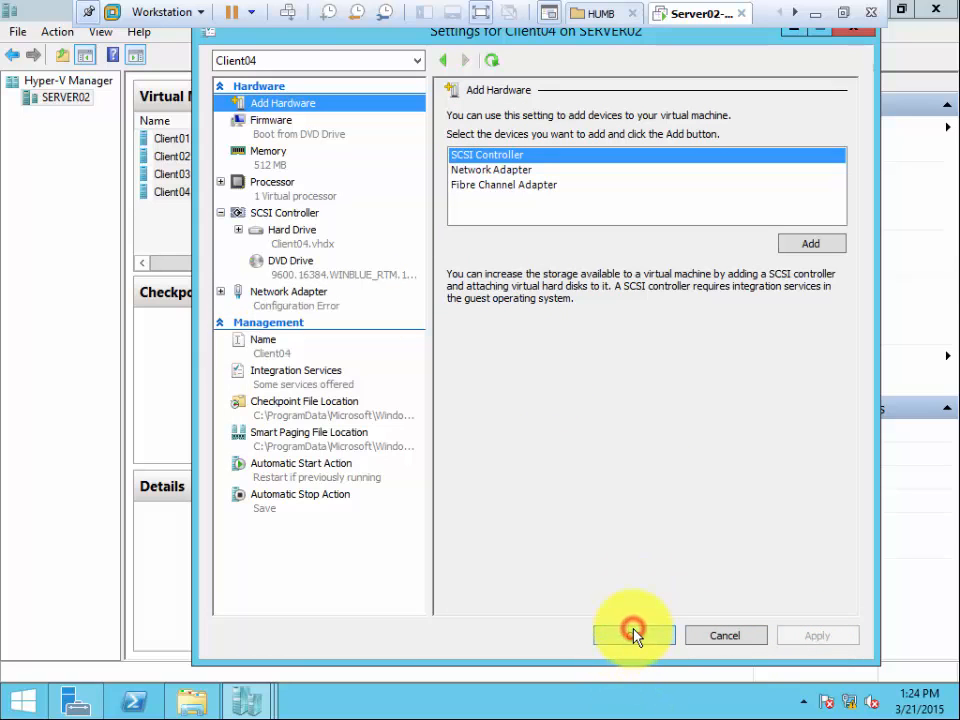
pyautogui.click(287, 300)
pyautogui.click(502, 156)
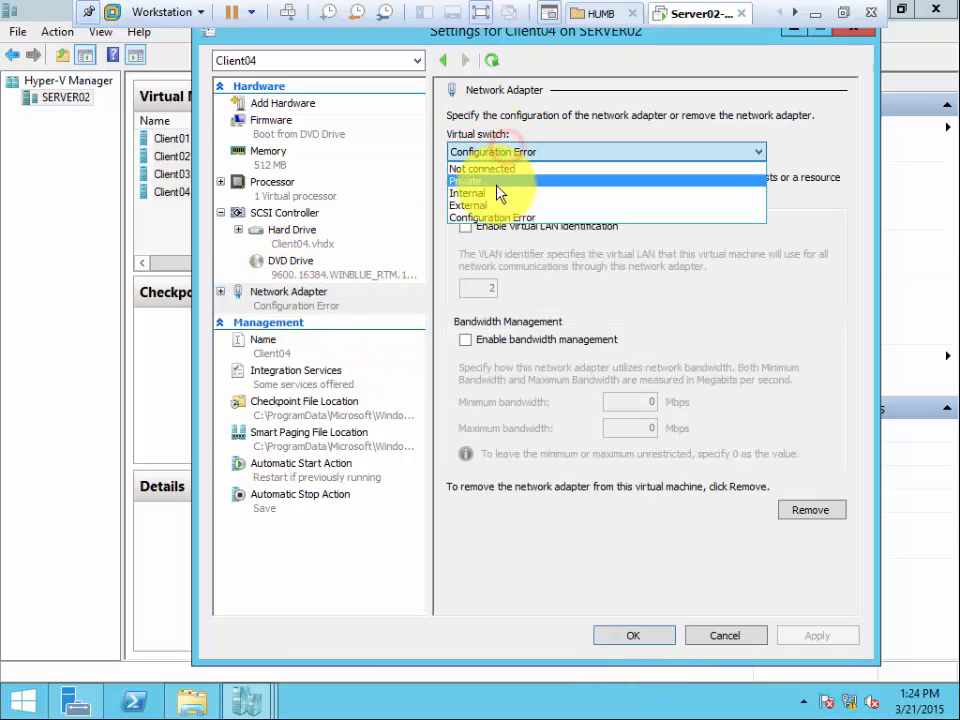
pyautogui.click(493, 195)
pyautogui.click(818, 636)
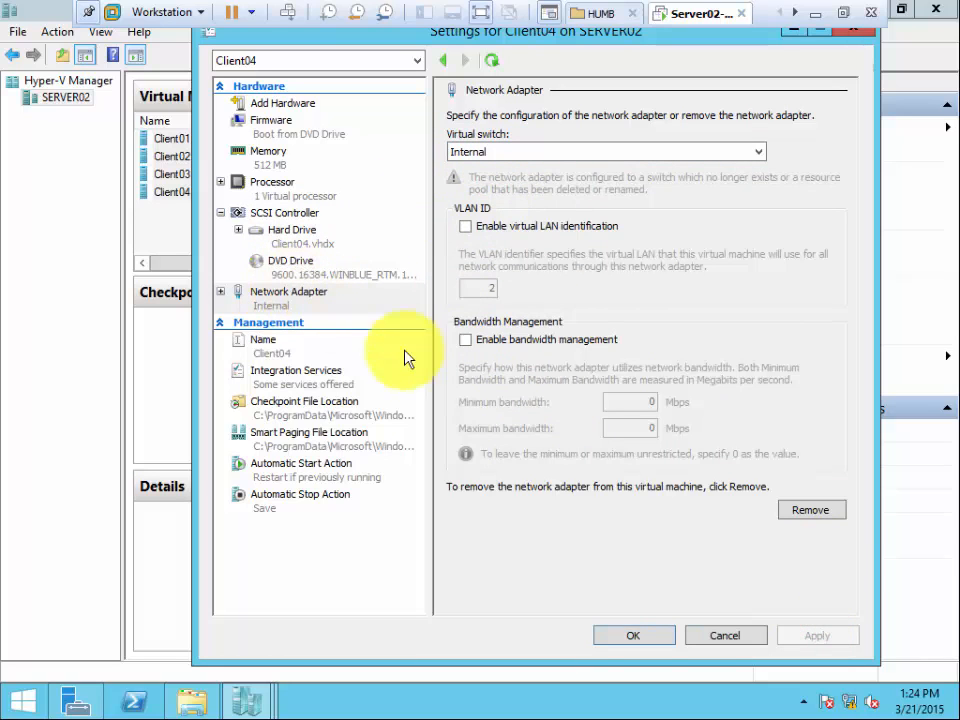
pyautogui.click(633, 636)
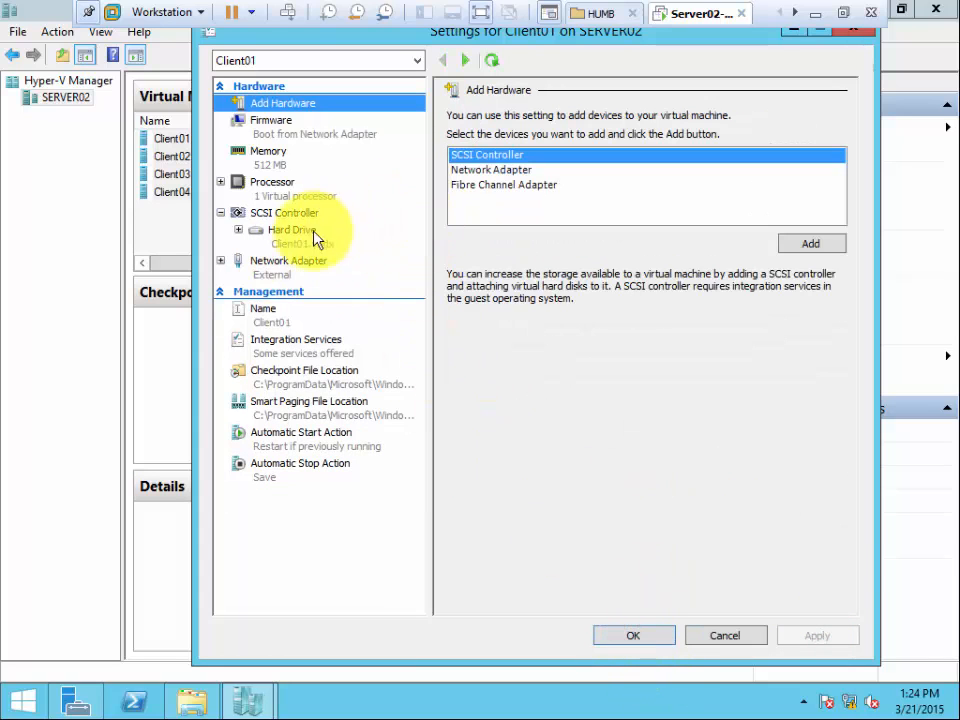
# Connect Client01's network adapter to the Internal virtual switch, apply and accept the settings, and leave the full-screen view of Server02.
pyautogui.click(280, 270)
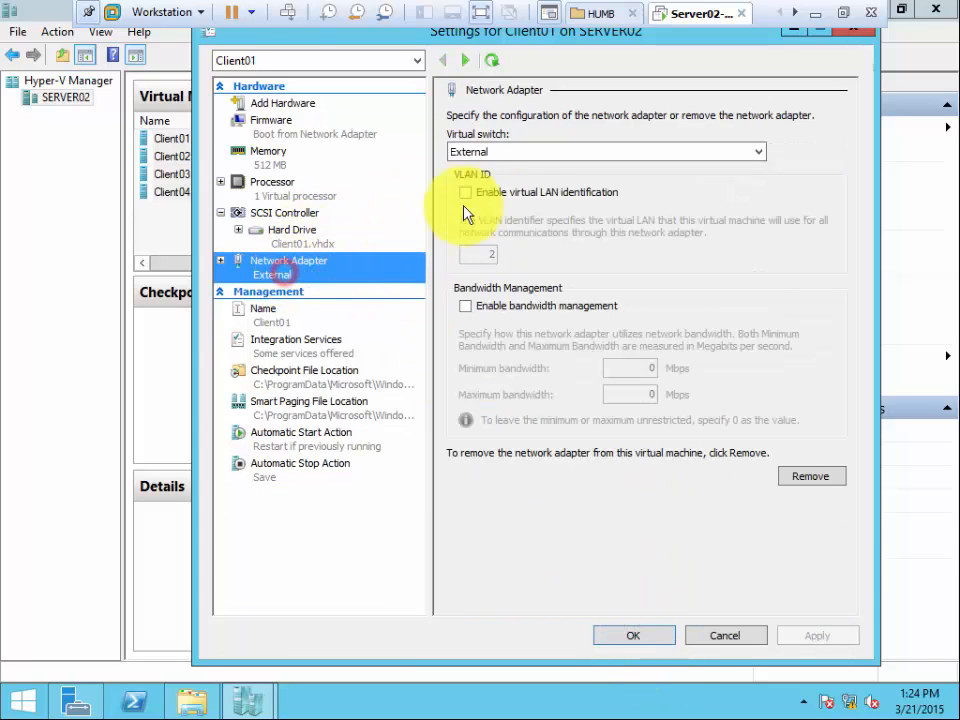
pyautogui.click(540, 152)
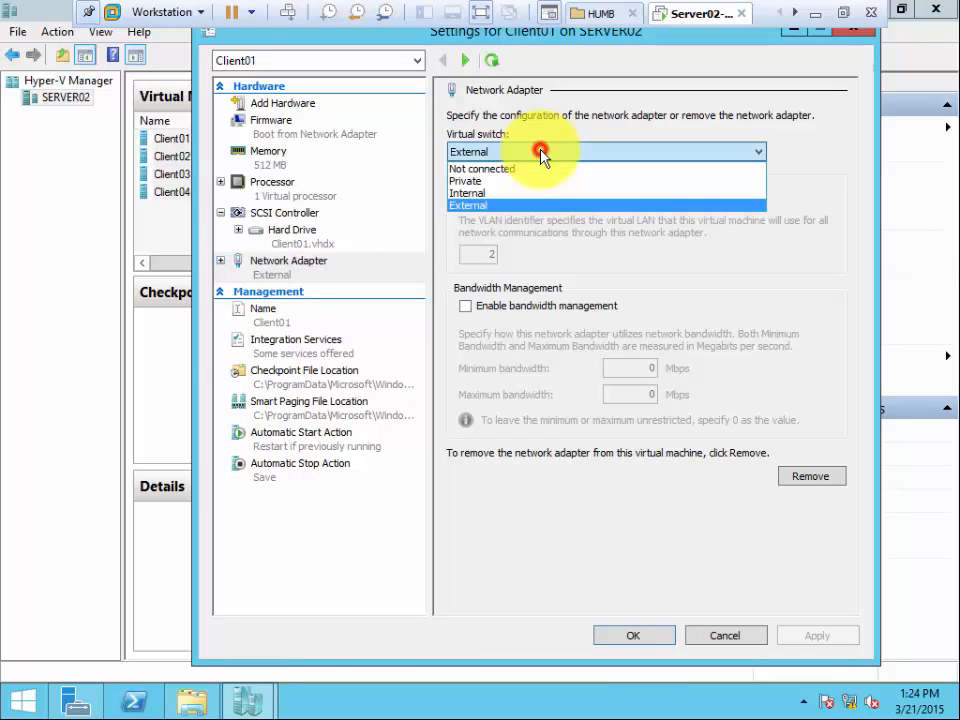
pyautogui.click(505, 193)
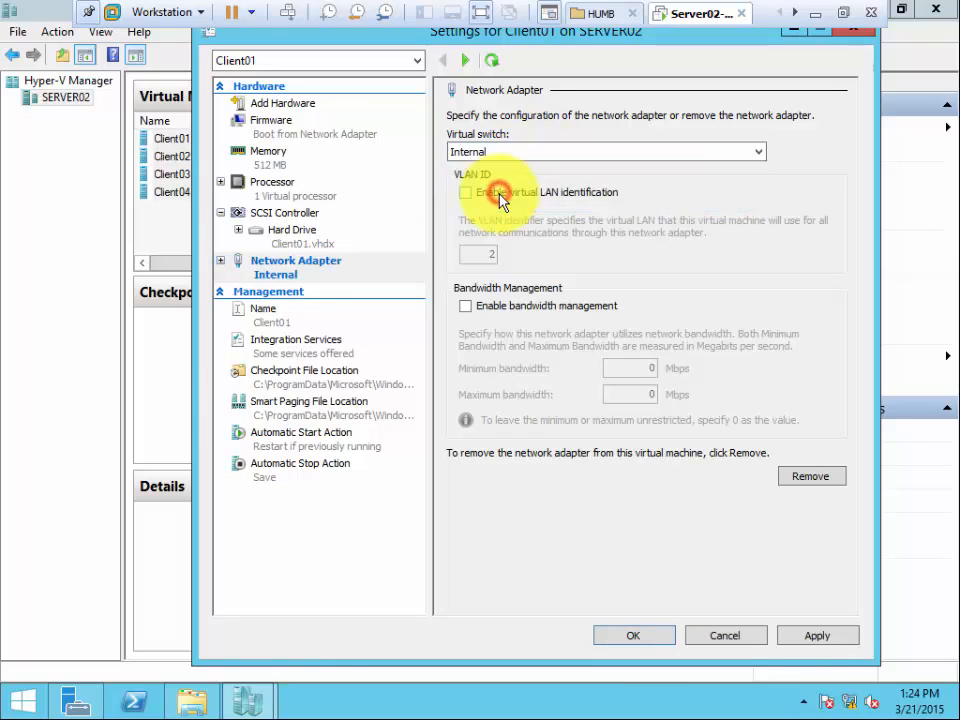
pyautogui.click(816, 635)
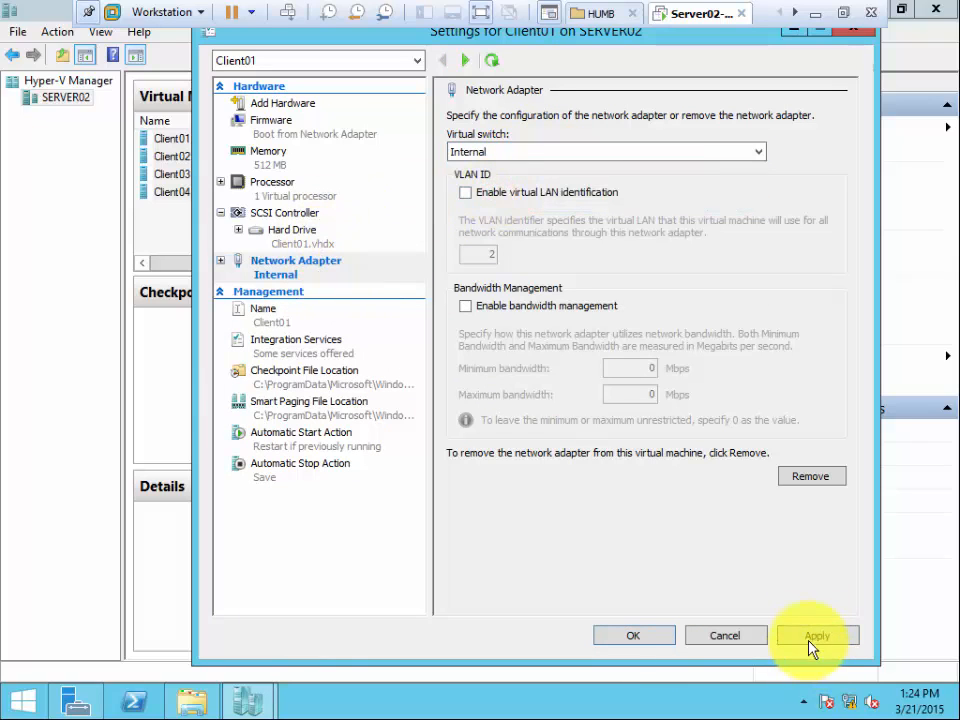
pyautogui.click(636, 636)
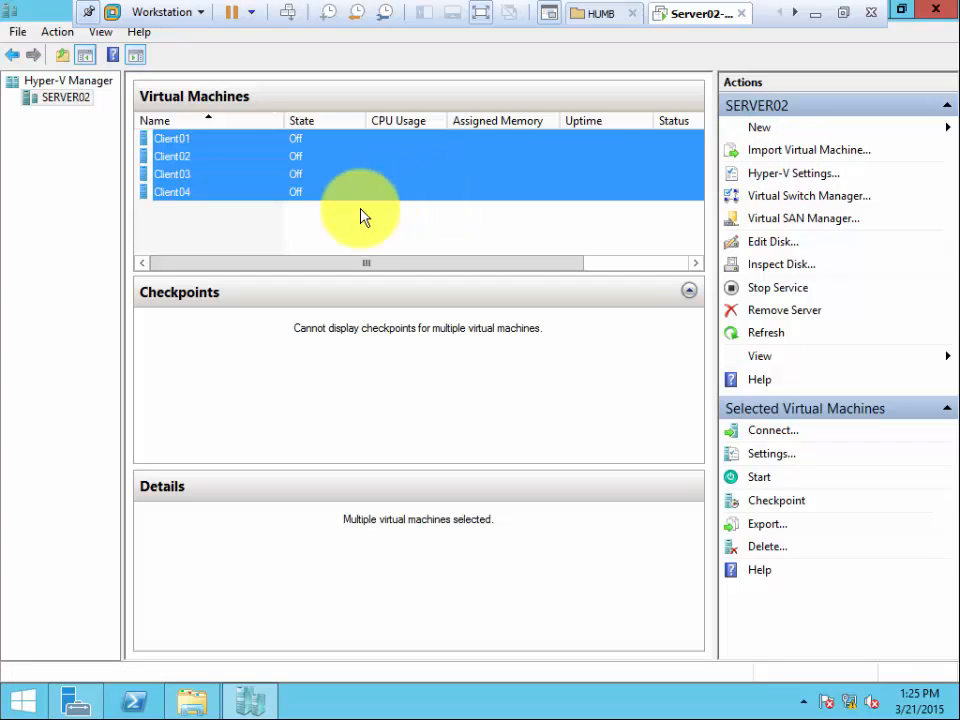
pyautogui.click(843, 14)
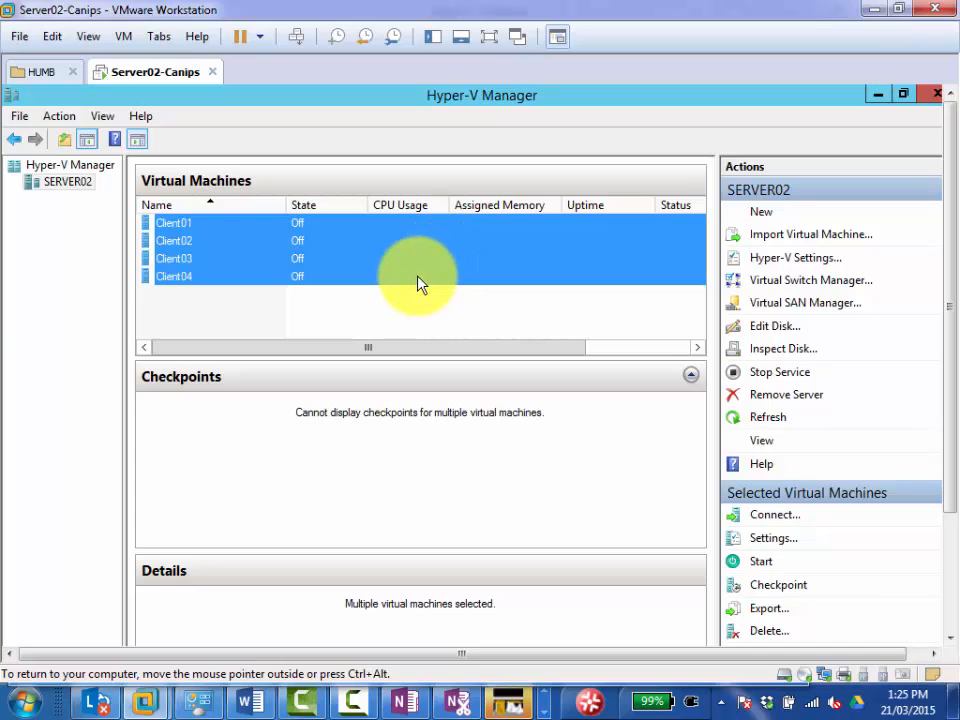
pyautogui.click(176, 220)
pyautogui.rightClick(178, 218)
pyautogui.click(214, 252)
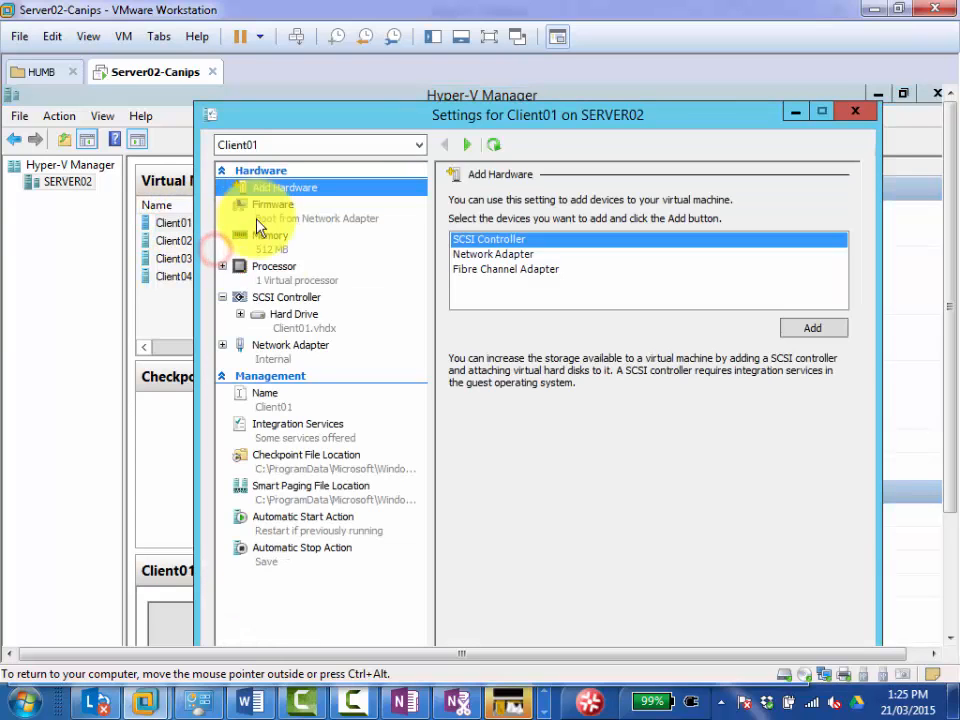
pyautogui.click(286, 346)
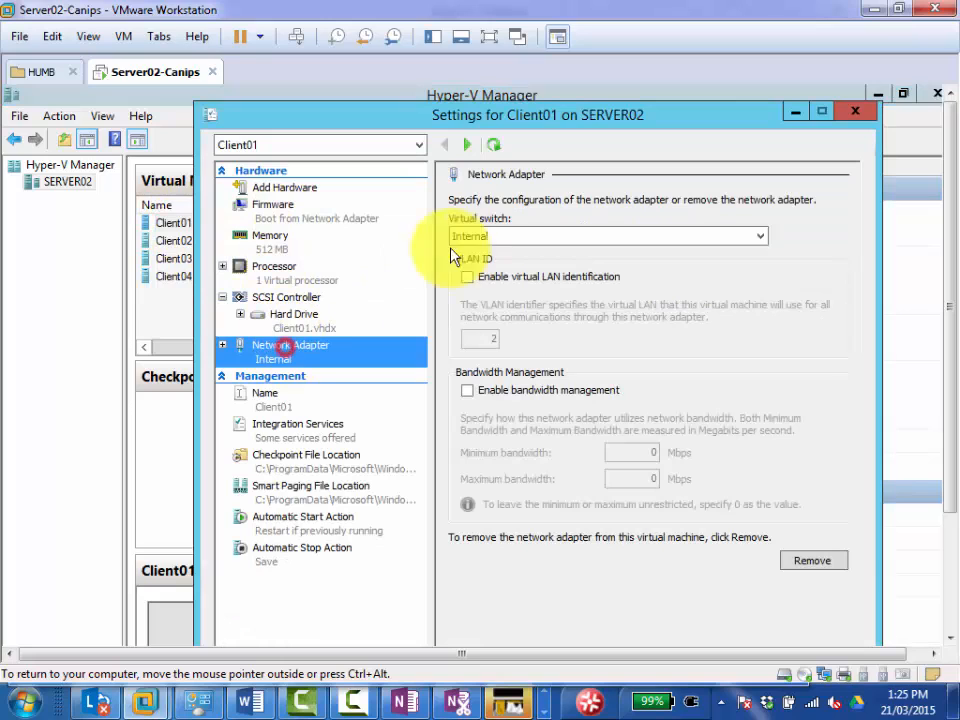
pyautogui.click(499, 279)
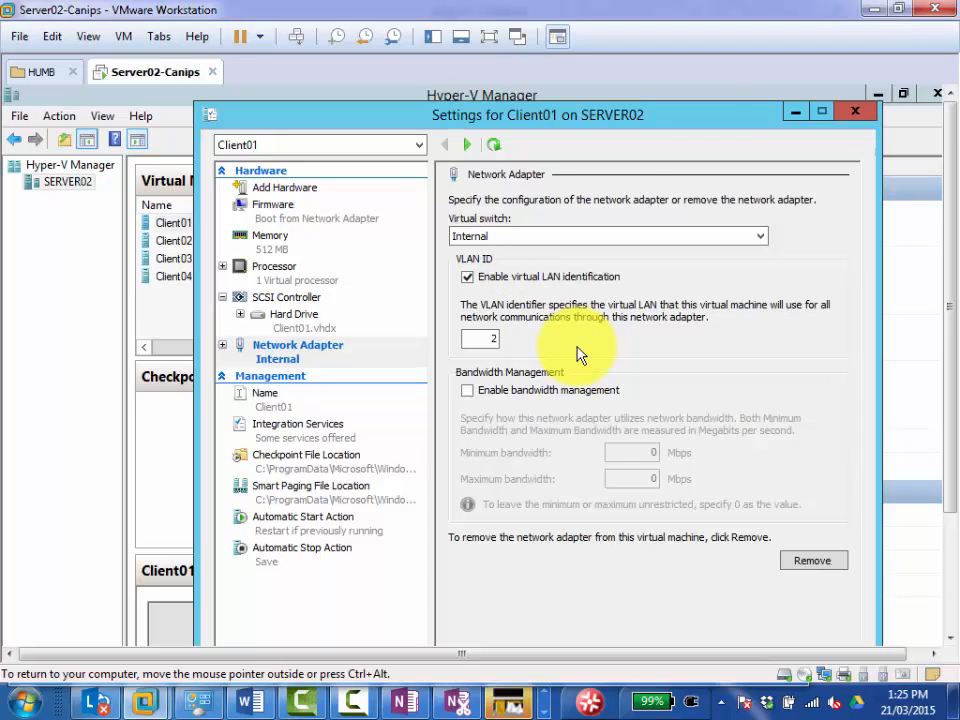
pyautogui.moveTo(724, 114); pyautogui.dragTo(704, 105)
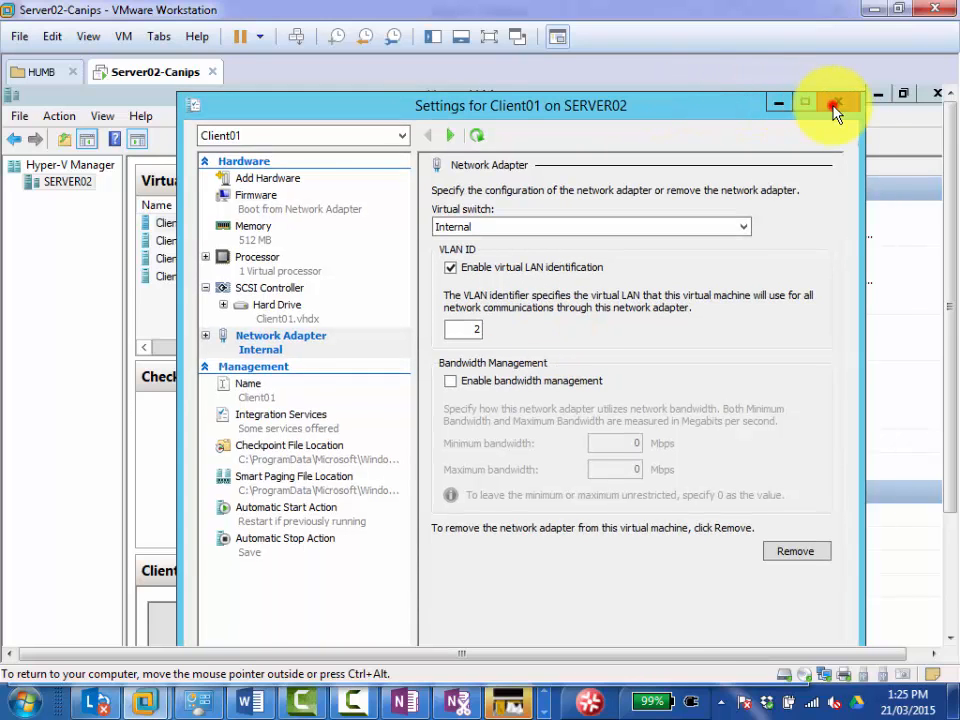
pyautogui.click(834, 106)
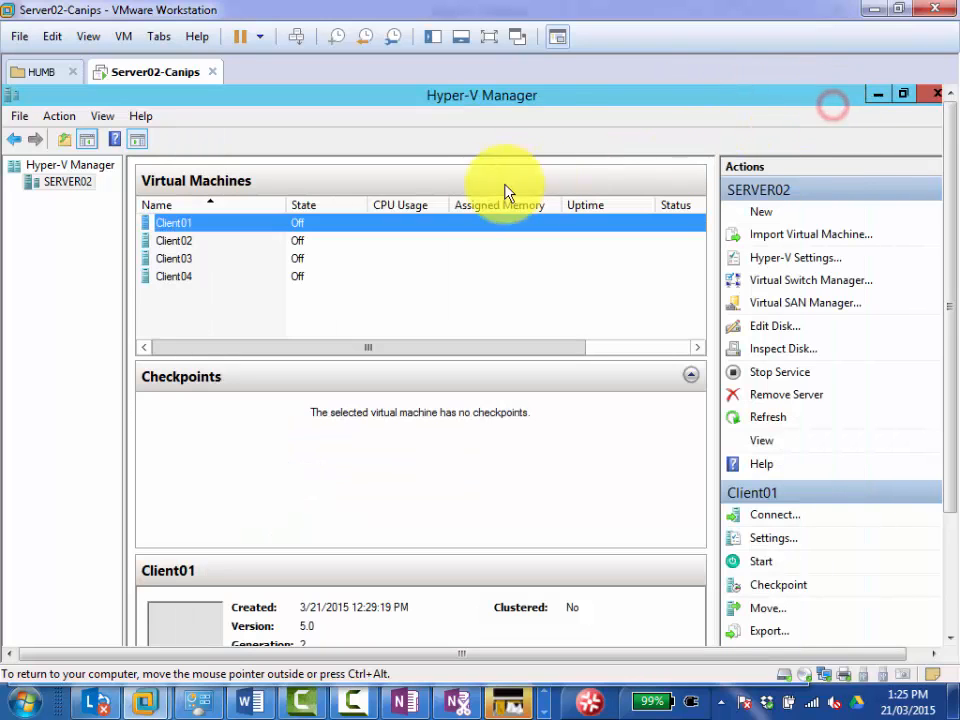
# Open the settings of Client01 and Client02 together and enable virtual LAN identification on Client02's network adapter.
pyautogui.click(179, 242)
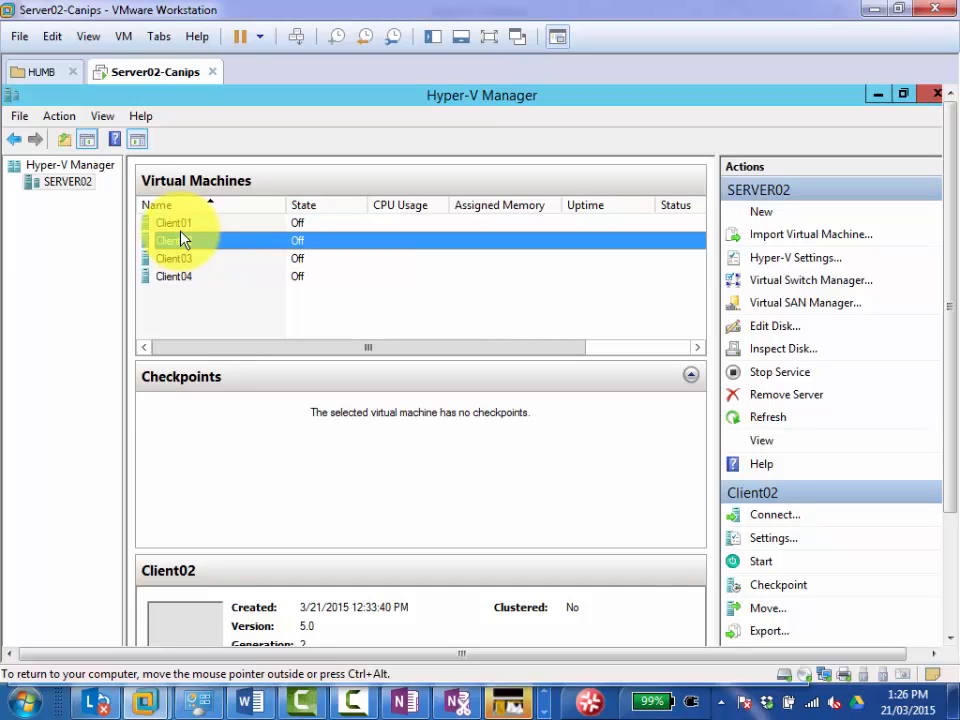
pyautogui.keyDown('ctrl'); pyautogui.click(186, 226); pyautogui.keyUp('ctrl')
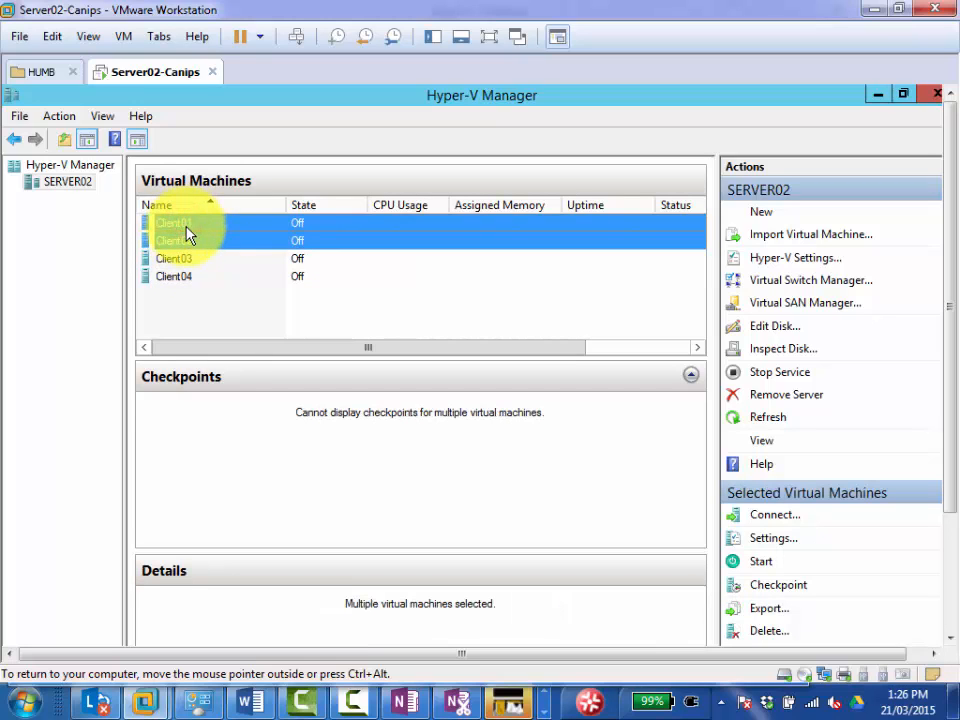
pyautogui.rightClick(184, 229)
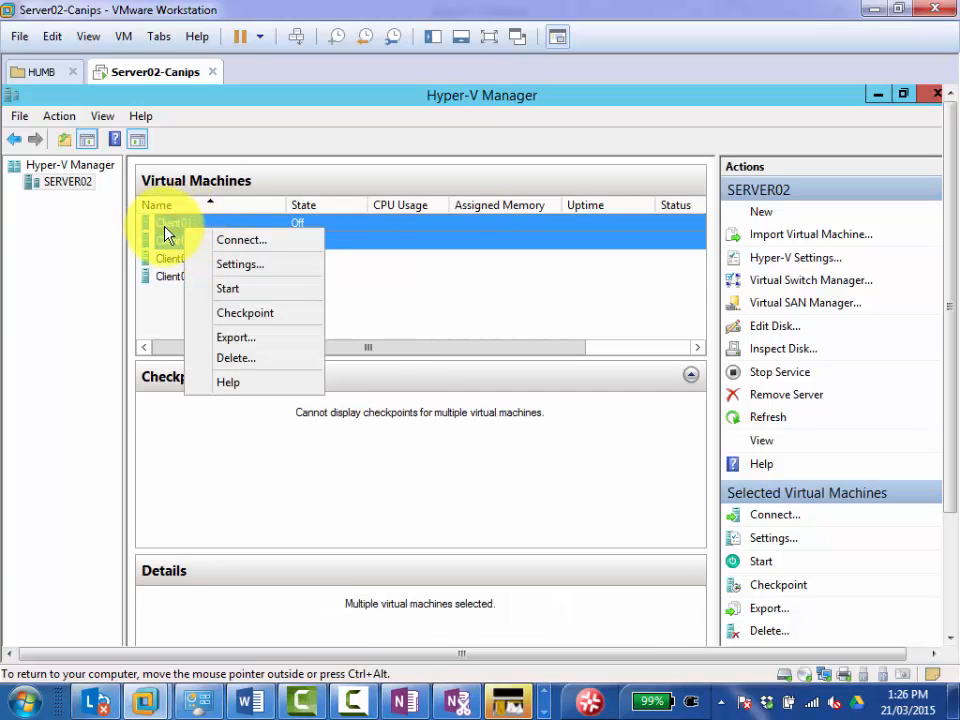
pyautogui.click(240, 264)
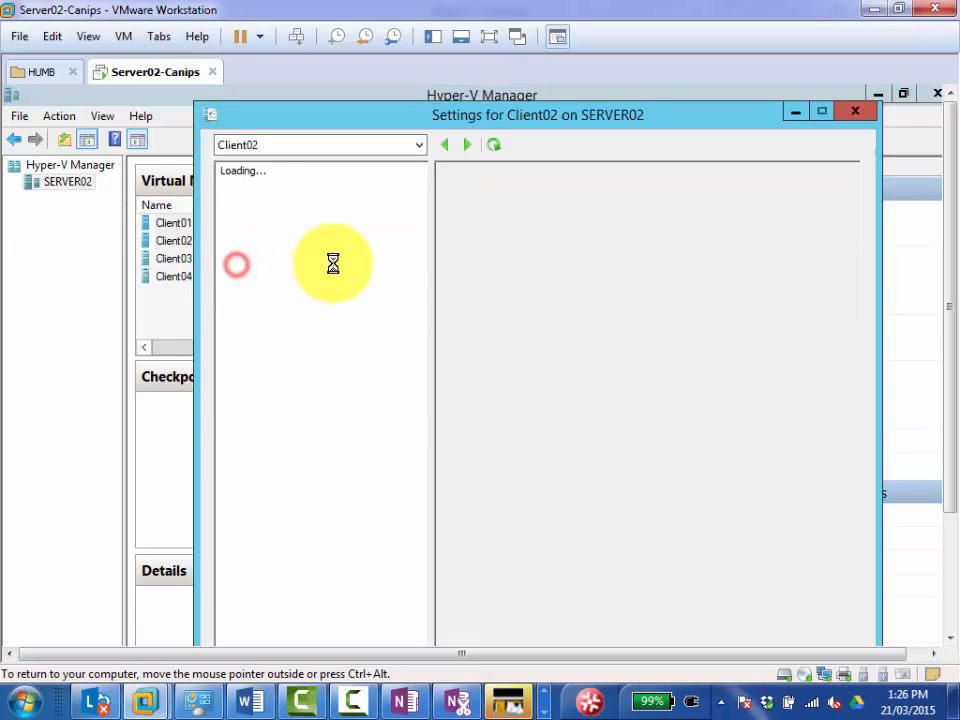
pyautogui.click(290, 377)
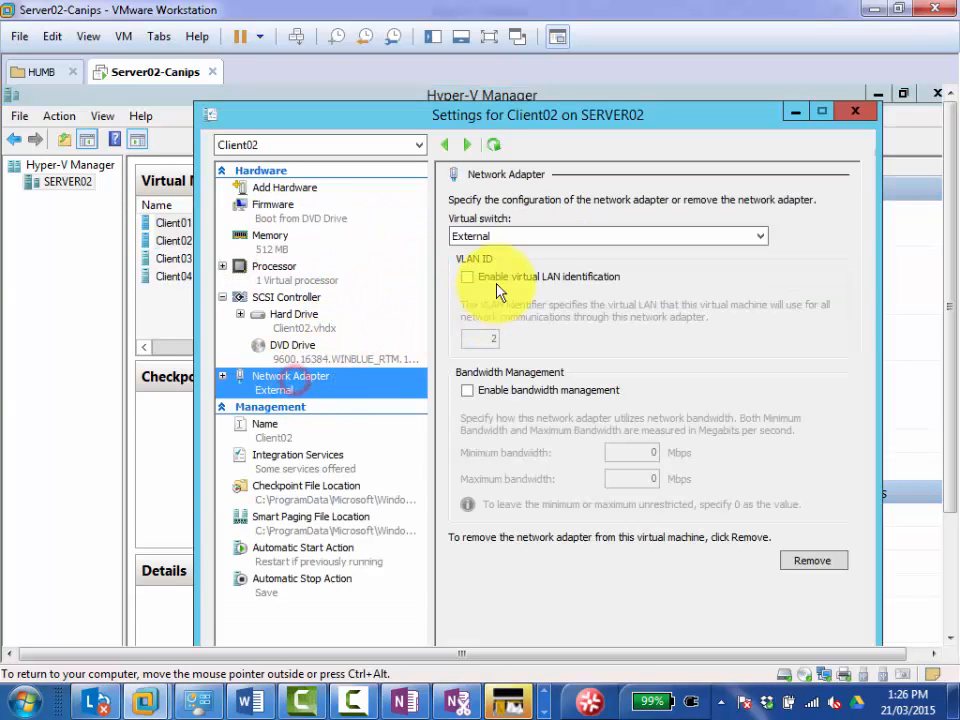
pyautogui.click(467, 277)
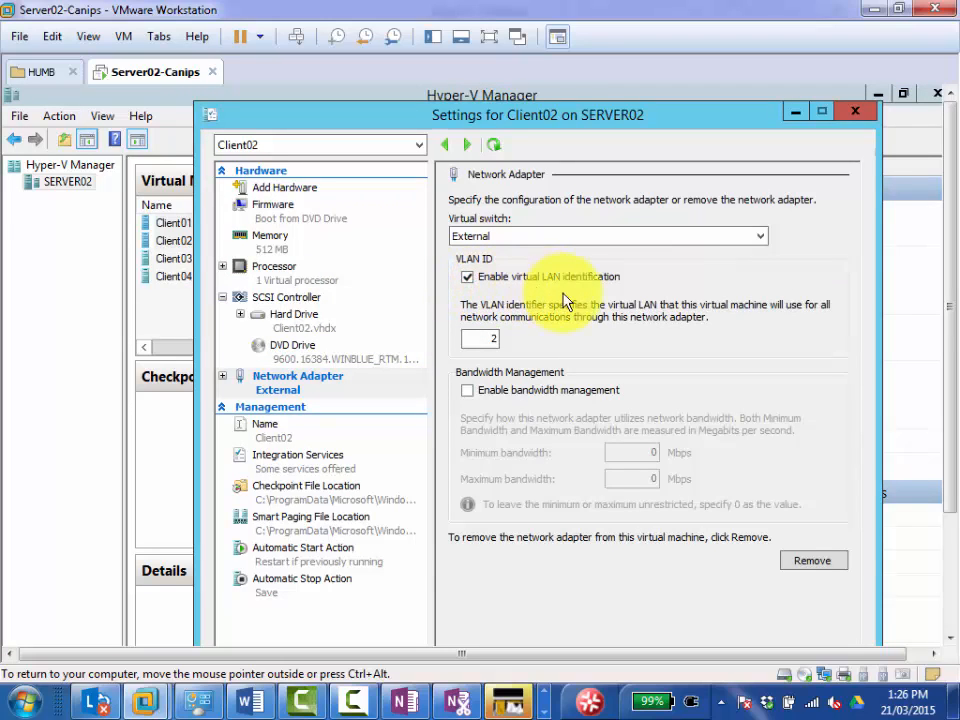
# Set the VLAN ID of Client02's network adapter to 1, then apply and accept the settings.
pyautogui.moveTo(491, 337); pyautogui.dragTo(510, 338)
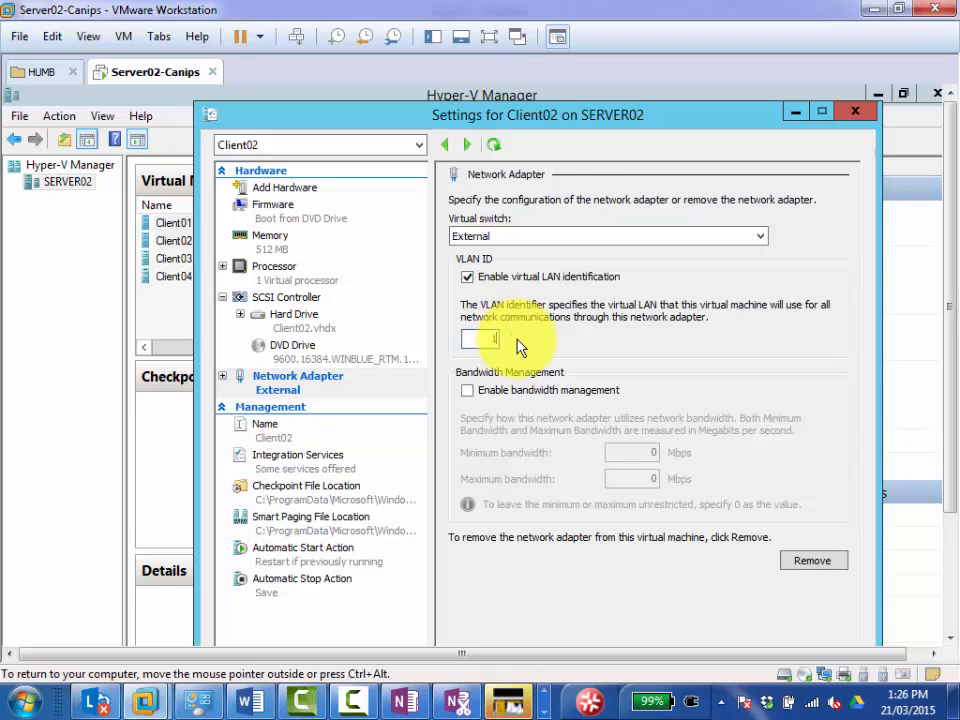
pyautogui.moveTo(531, 118); pyautogui.dragTo(505, 100)
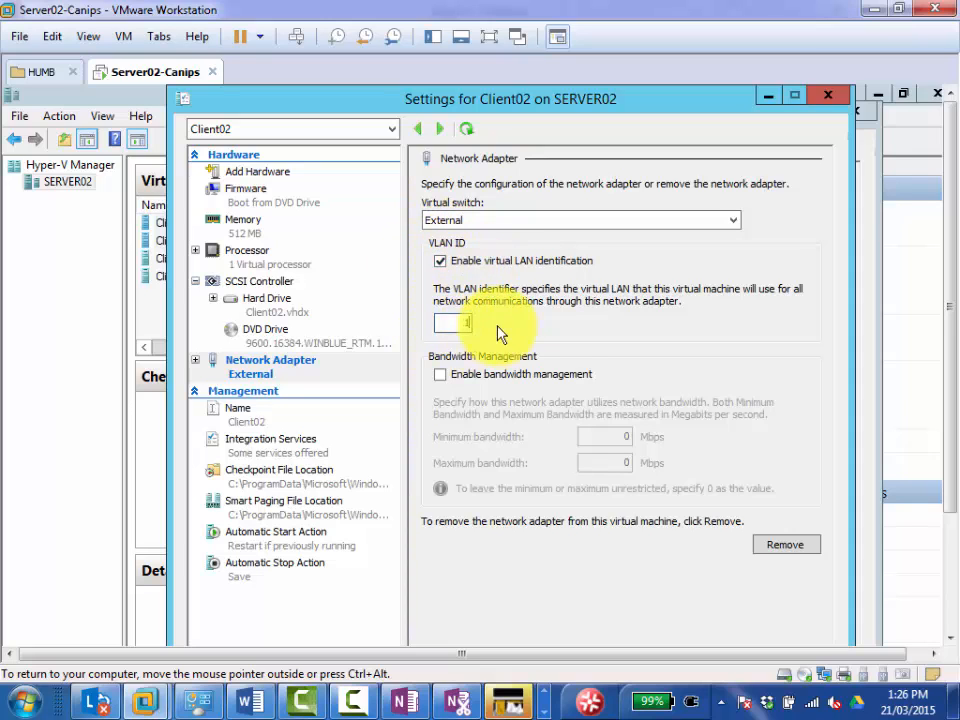
pyautogui.click(469, 326)
pyautogui.write('1')
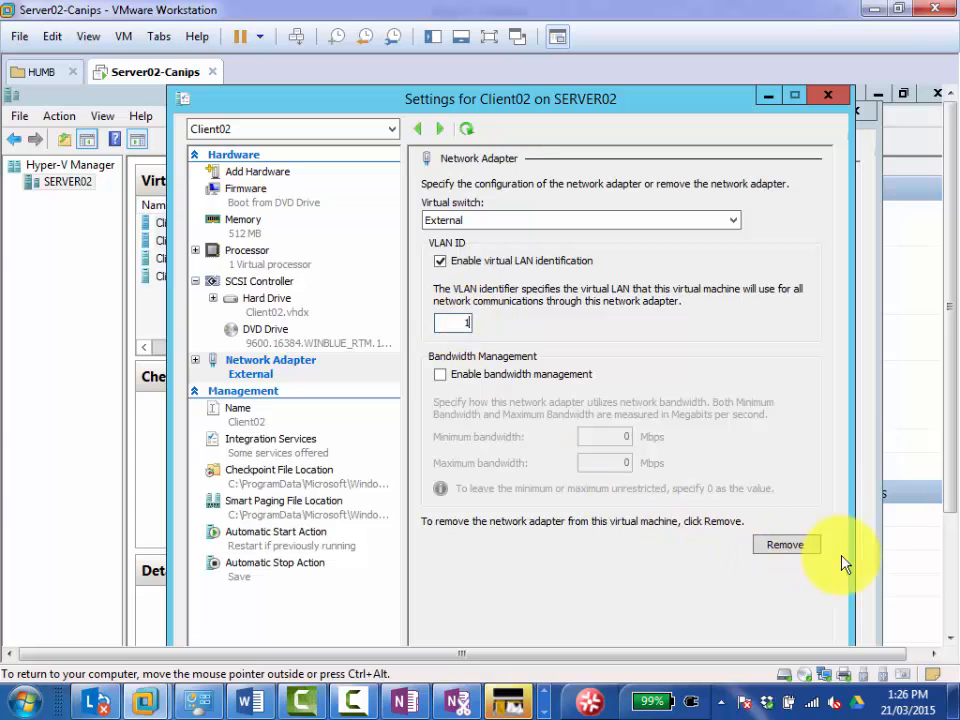
pyautogui.click(775, 568)
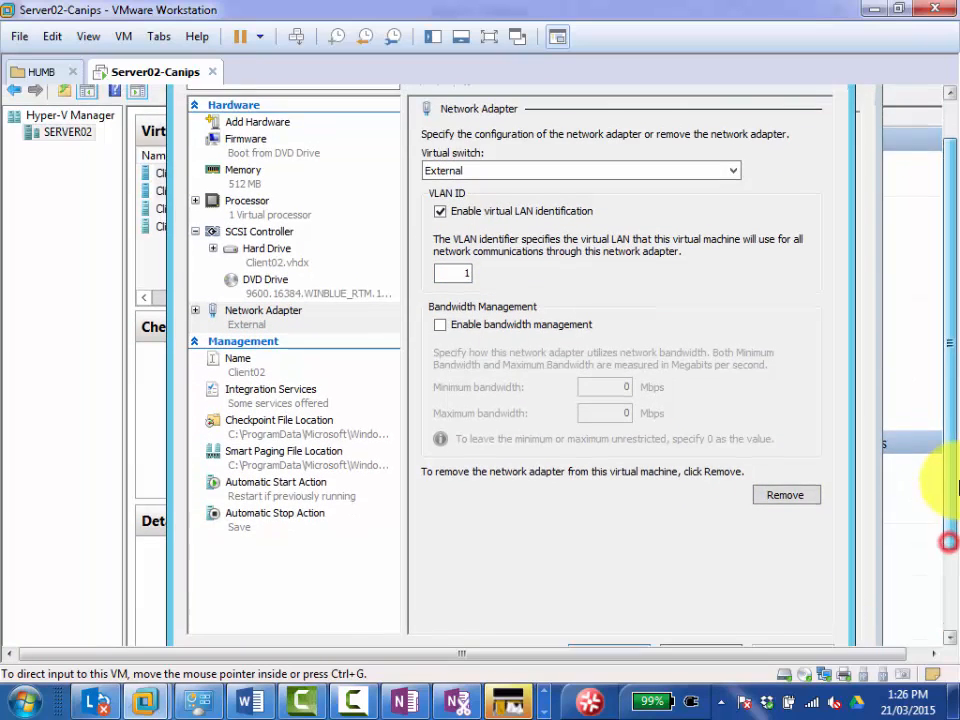
pyautogui.click(615, 597)
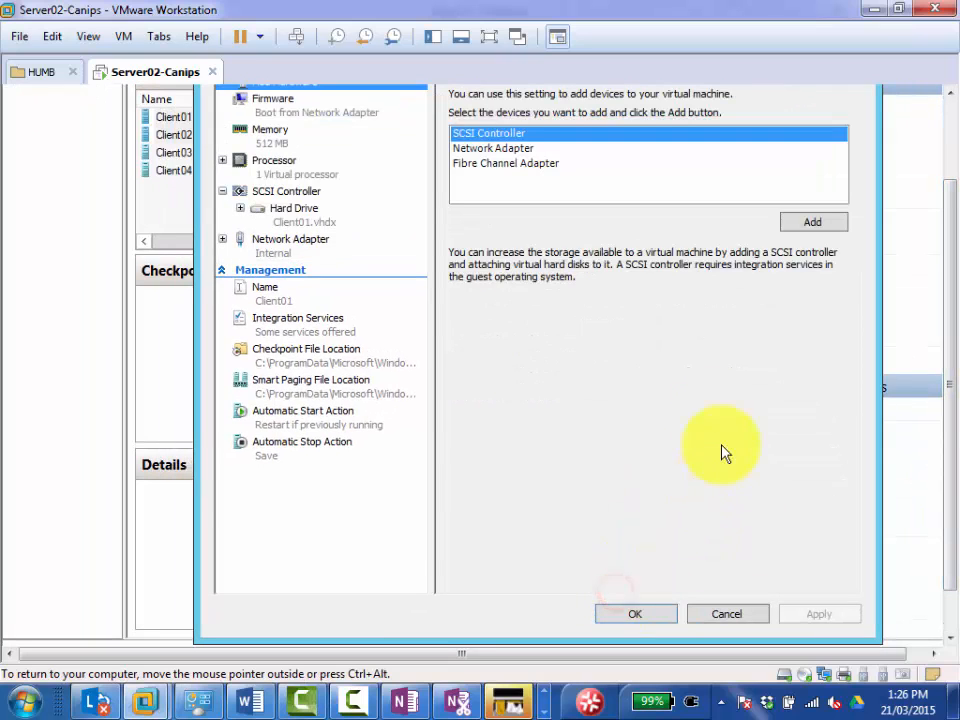
# Enable virtual LAN identification with VLAN ID 2 on Client01's network adapter, then apply and accept the settings.
pyautogui.click(305, 240)
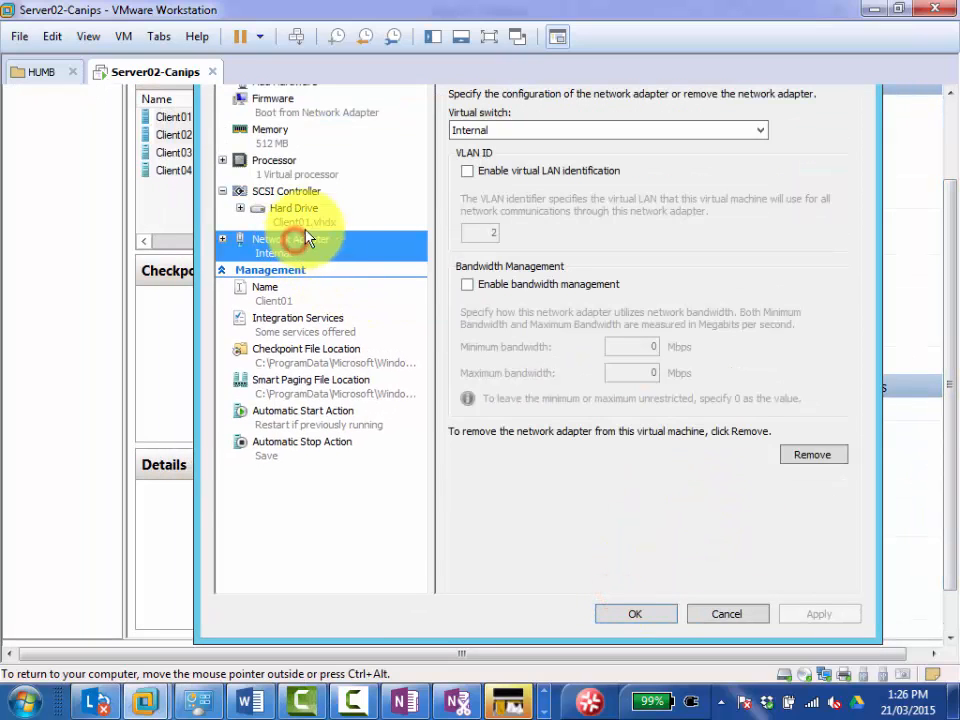
pyautogui.click(499, 133)
pyautogui.click(499, 131)
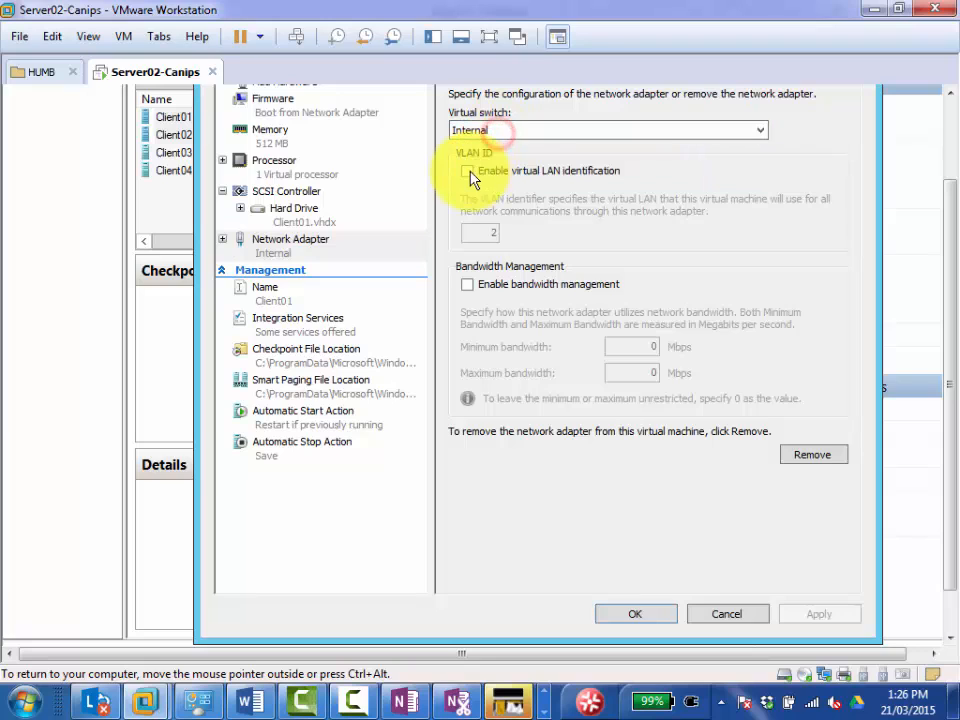
pyautogui.click(468, 172)
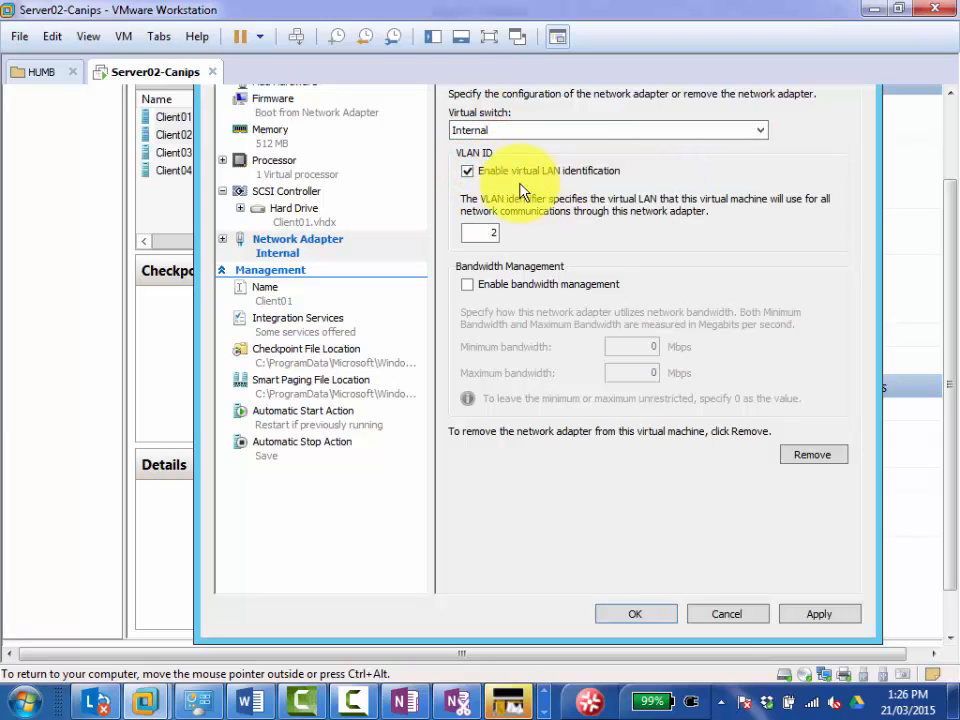
pyautogui.click(792, 616)
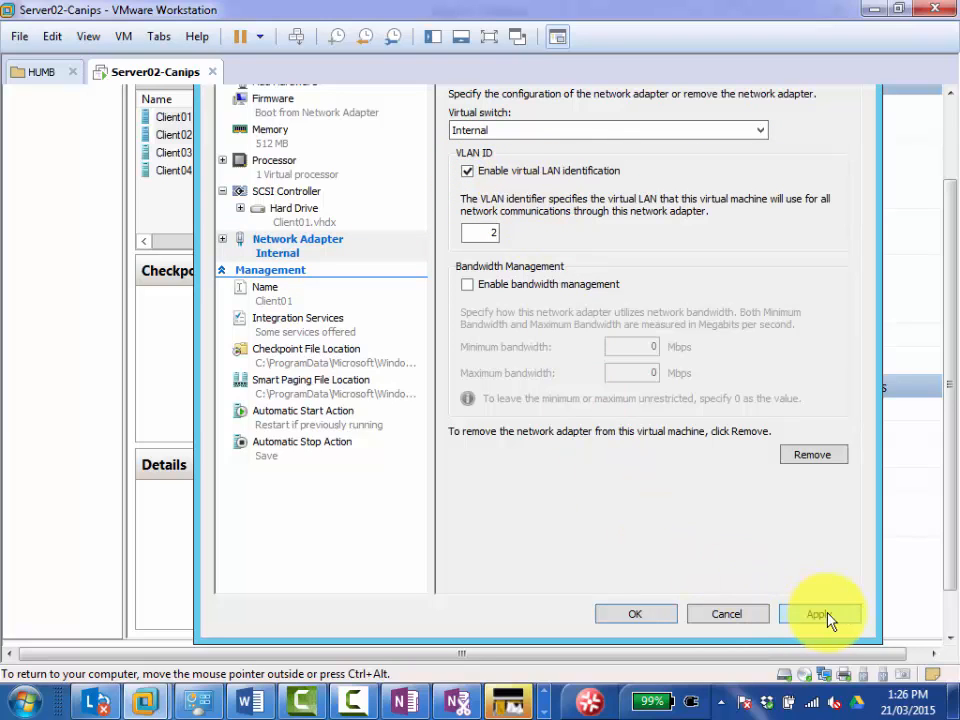
pyautogui.click(645, 614)
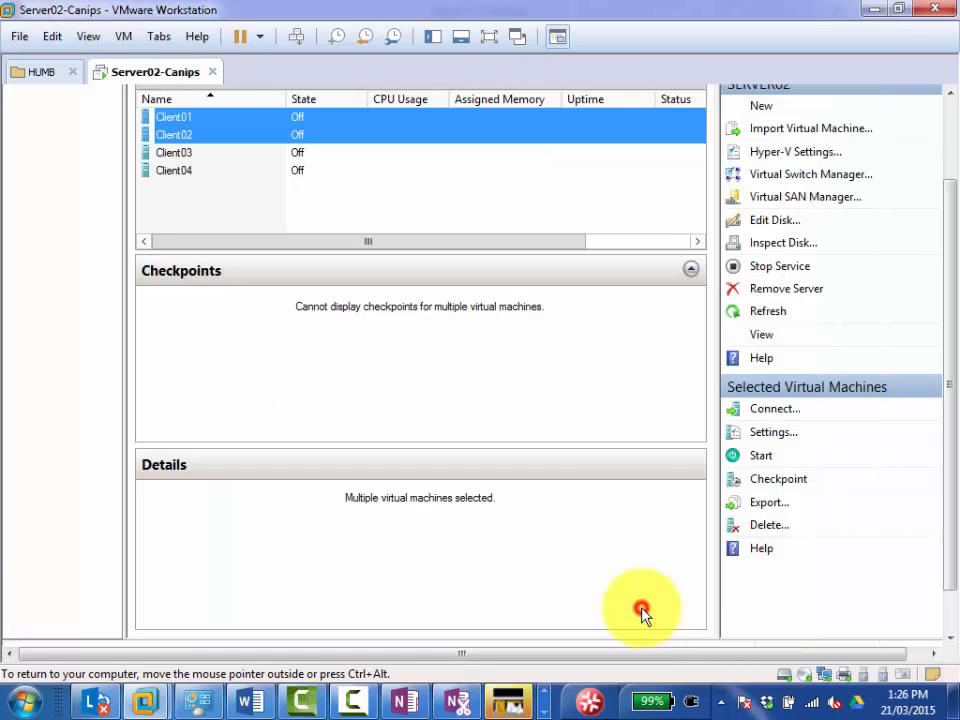
# Open the settings of Client03 and Client04 together and enable virtual LAN identification on Client03's network adapter.
pyautogui.moveTo(948, 480); pyautogui.dragTo(949, 424)
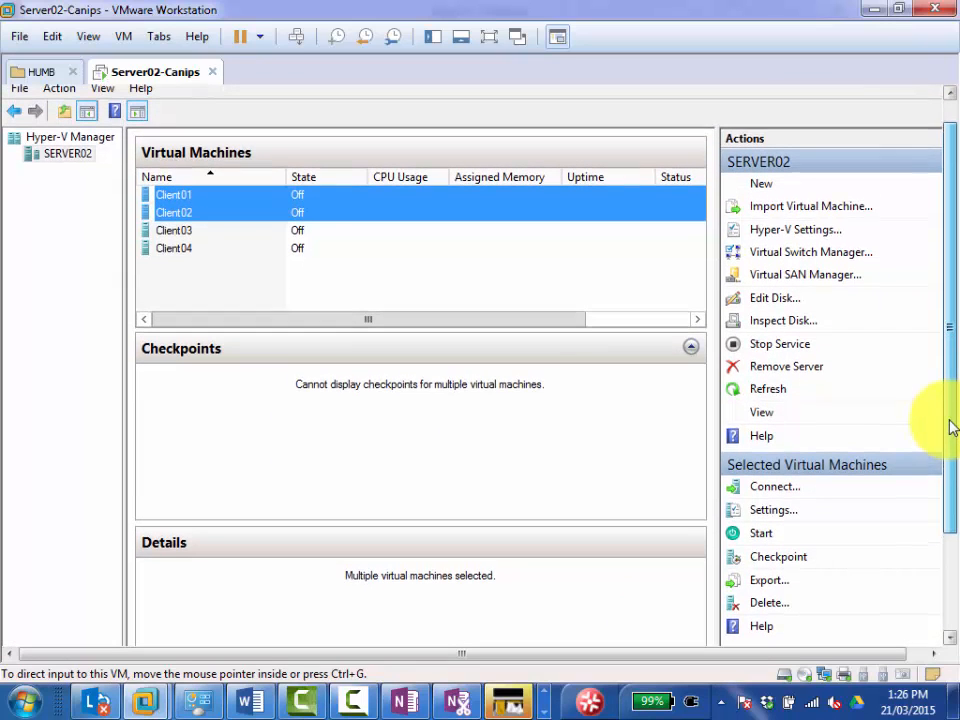
pyautogui.click(167, 231)
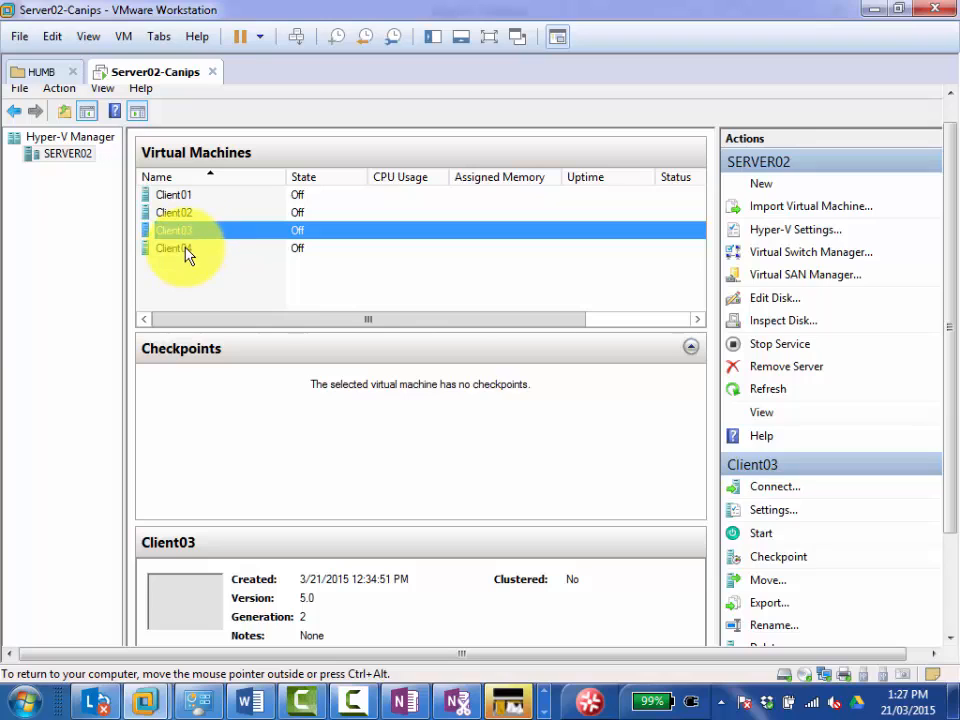
pyautogui.keyDown('ctrl'); pyautogui.click(184, 252); pyautogui.keyUp('ctrl')
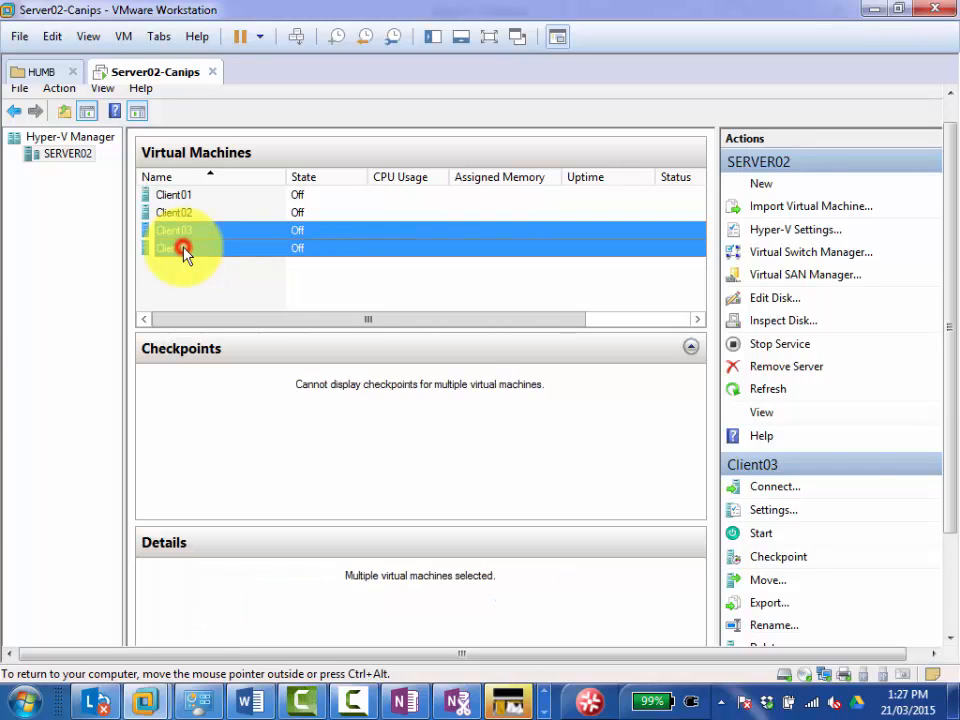
pyautogui.rightClick(170, 235)
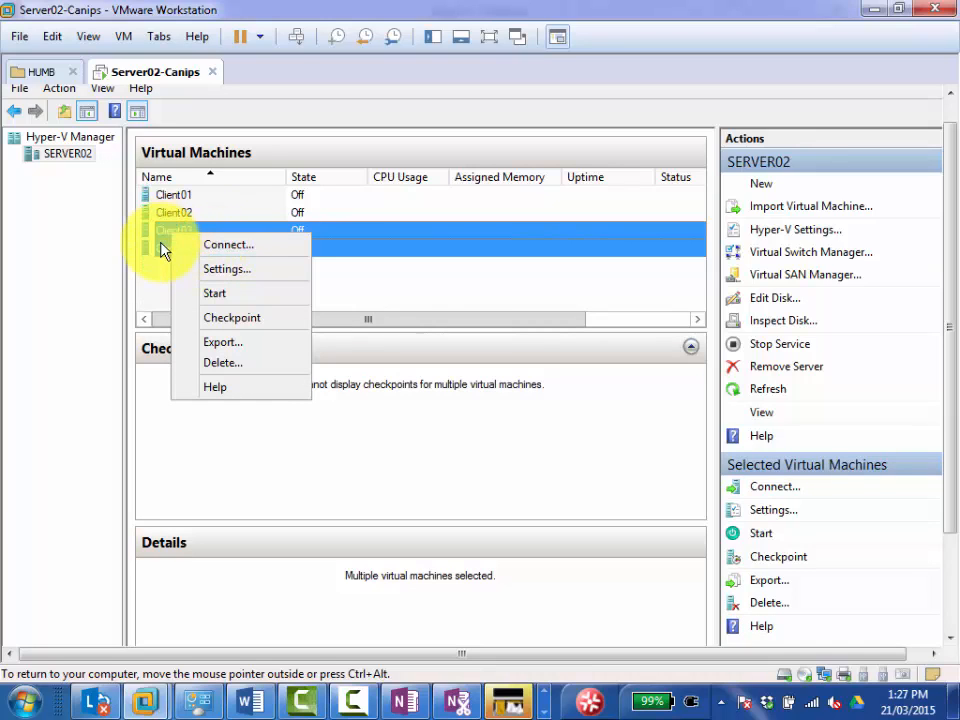
pyautogui.click(229, 271)
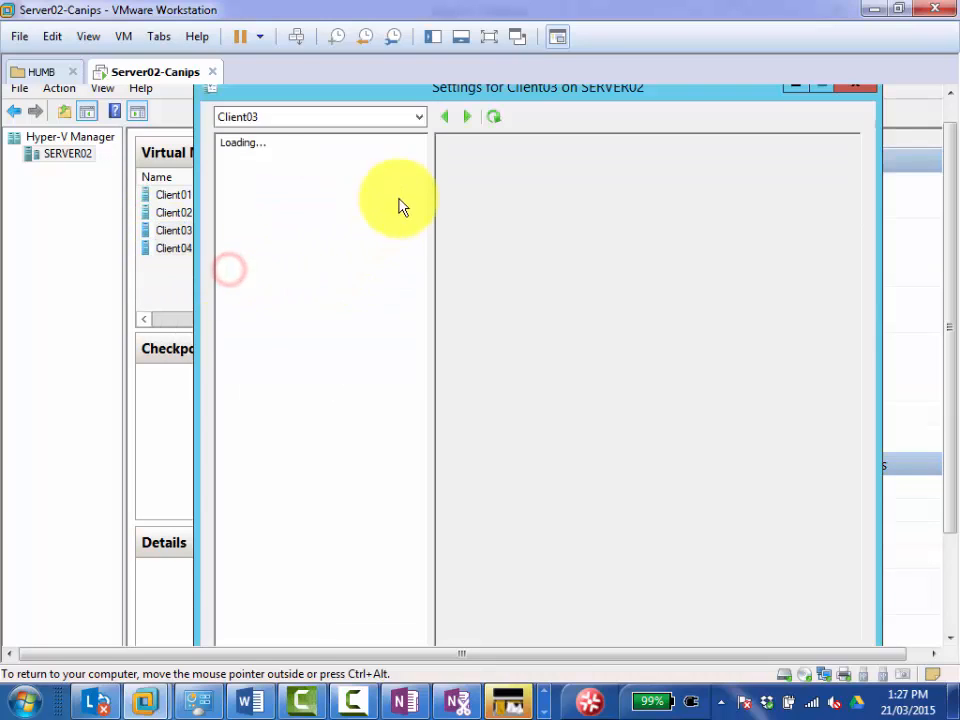
pyautogui.click(289, 356)
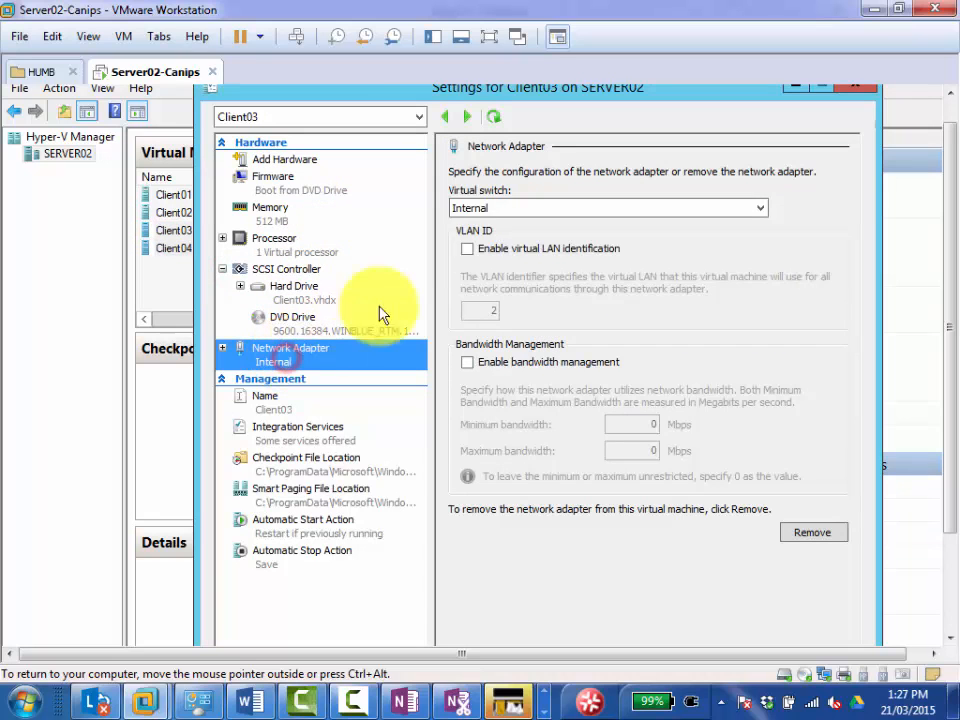
pyautogui.click(467, 249)
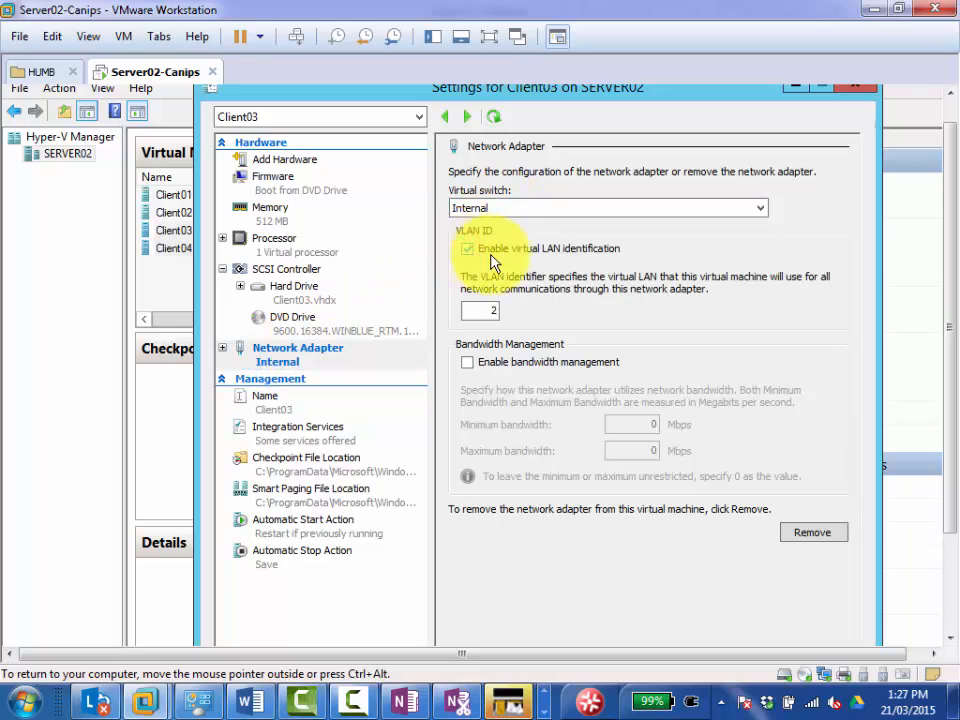
# Set the VLAN ID of Client03's network adapter to 3, then apply and accept the settings.
pyautogui.click(490, 313)
pyautogui.write('3')
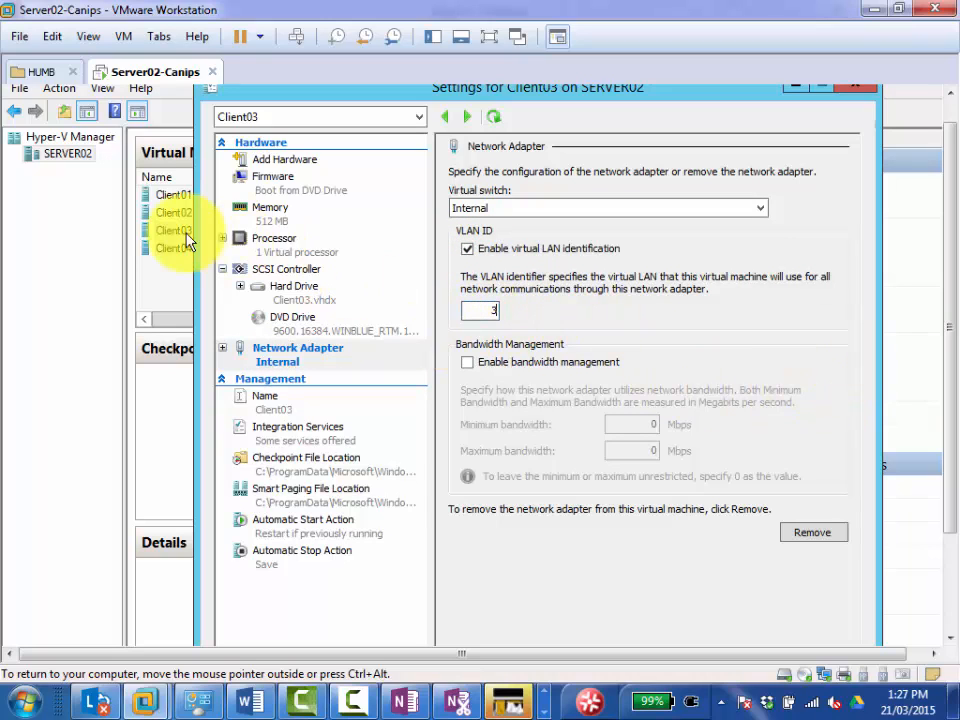
pyautogui.moveTo(950, 303); pyautogui.dragTo(943, 354)
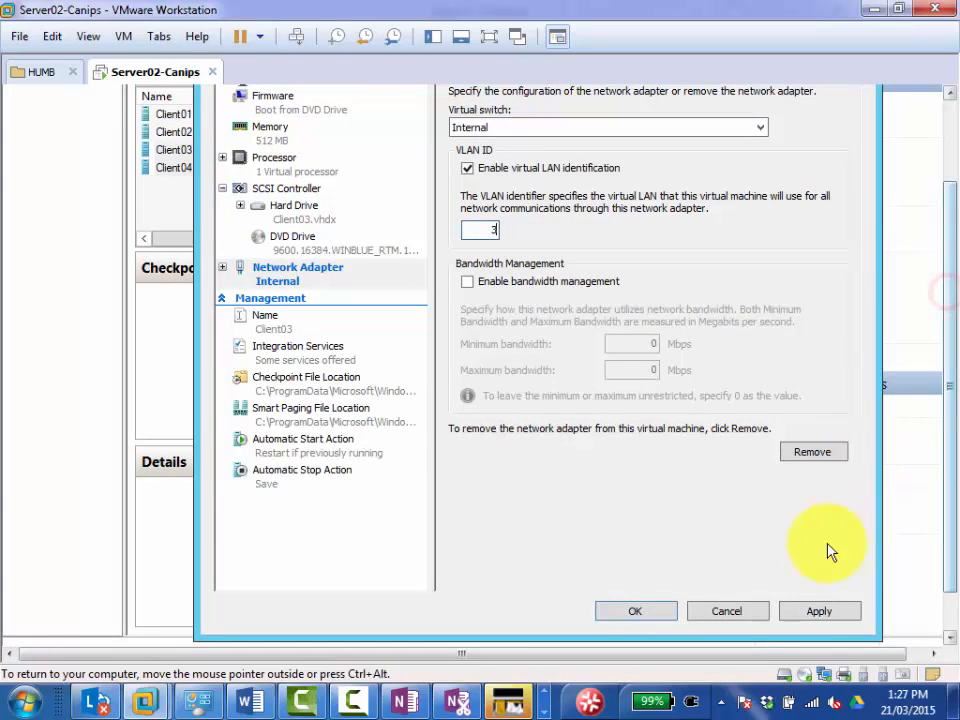
pyautogui.click(816, 611)
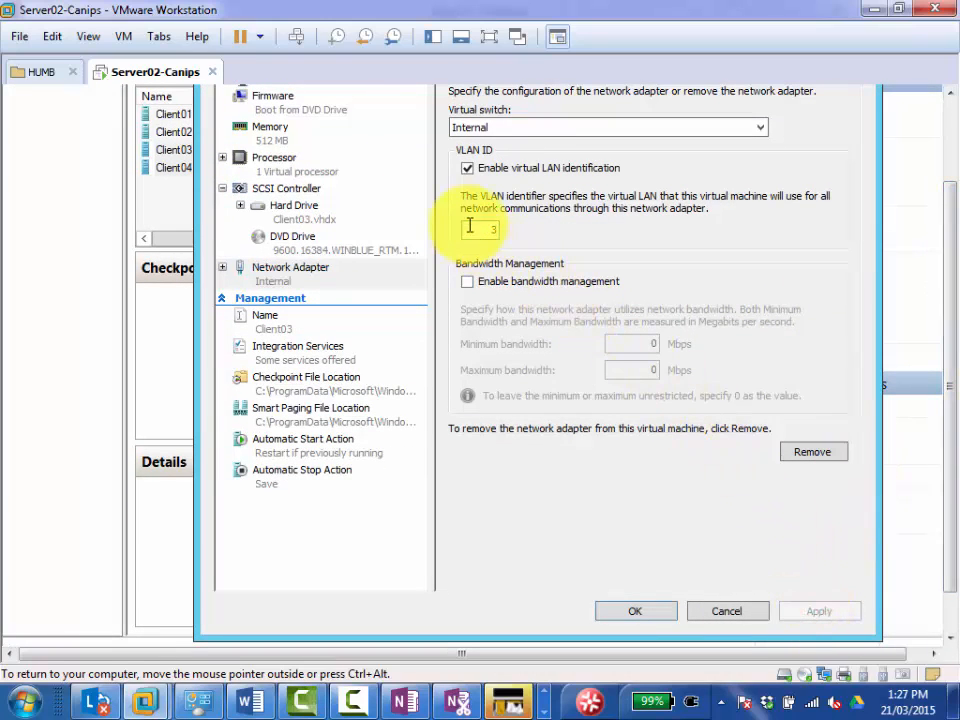
pyautogui.click(638, 612)
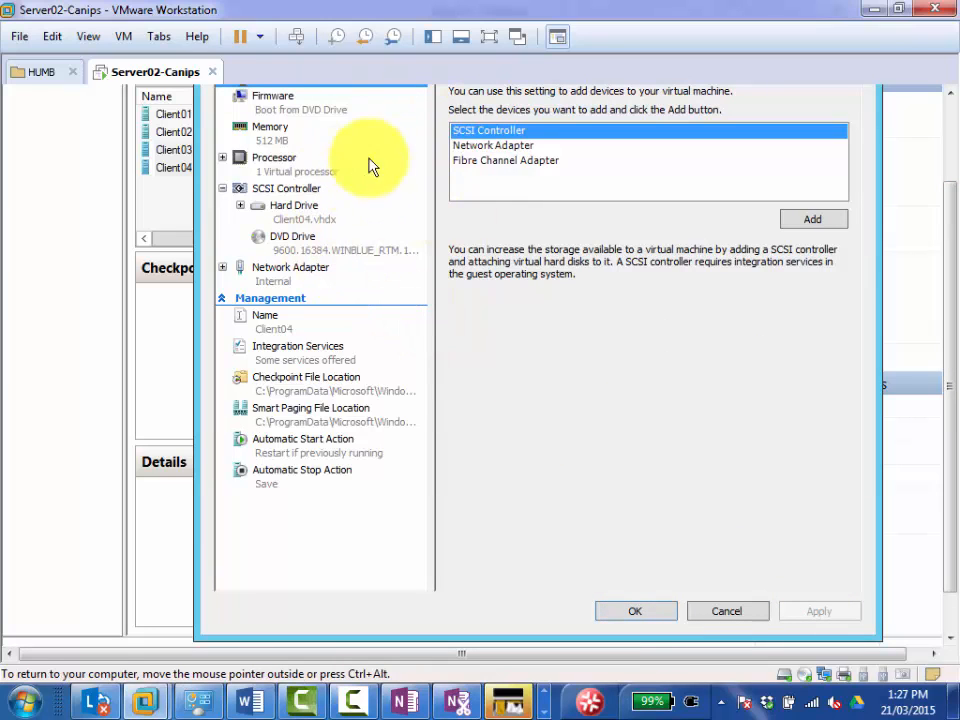
# Enable virtual LAN identification on Client04's network adapter with VLAN ID 3, then apply and accept the settings.
pyautogui.click(285, 268)
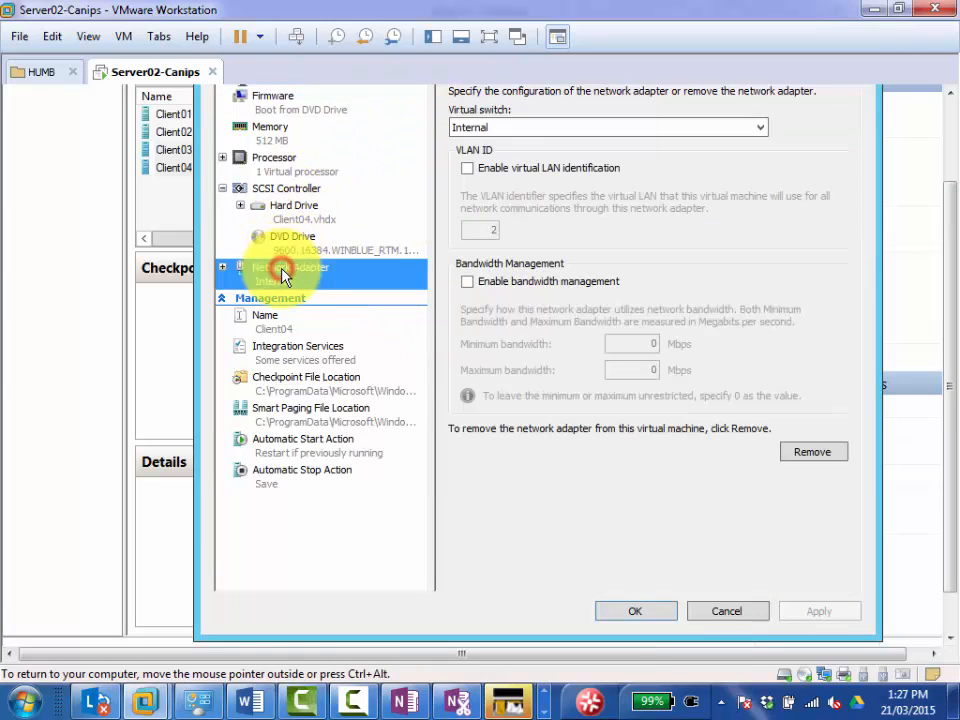
pyautogui.click(466, 169)
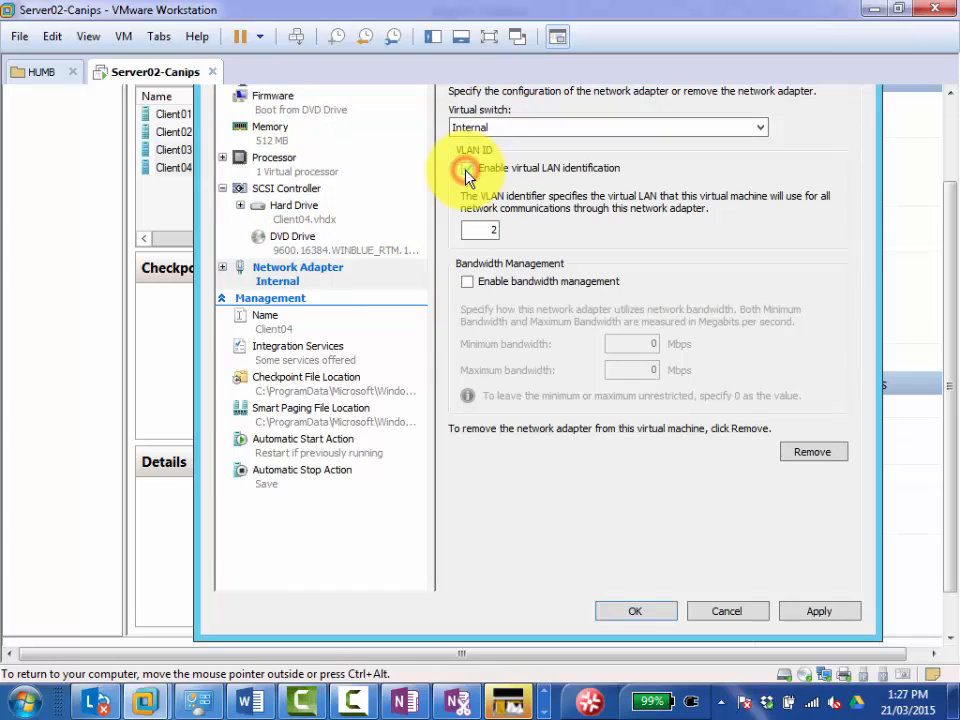
pyautogui.doubleClick(482, 229)
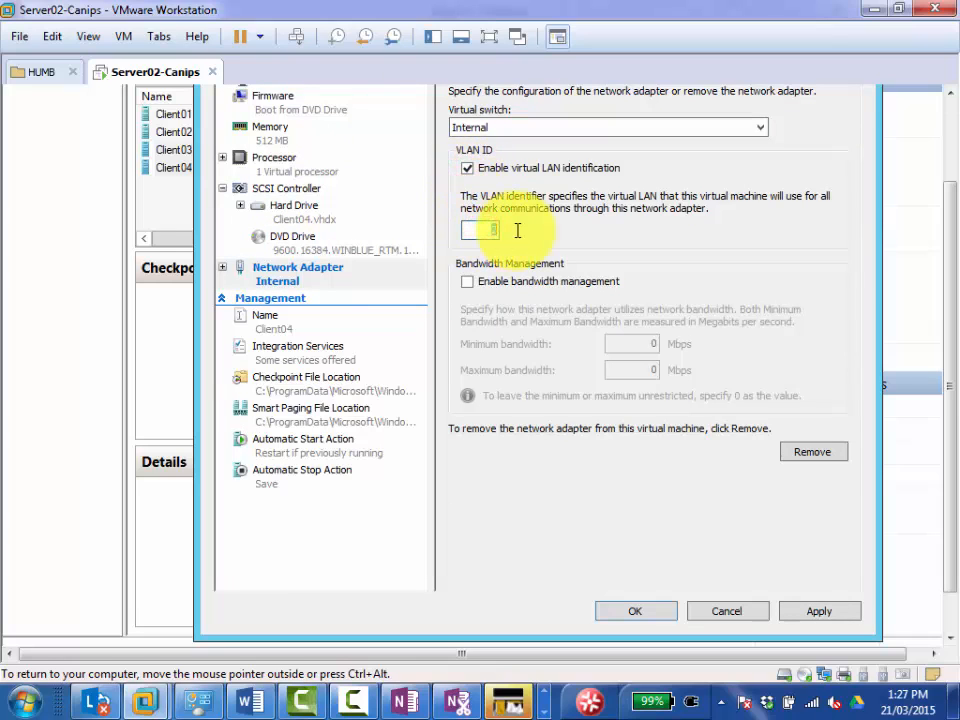
pyautogui.write('3')
pyautogui.click(818, 612)
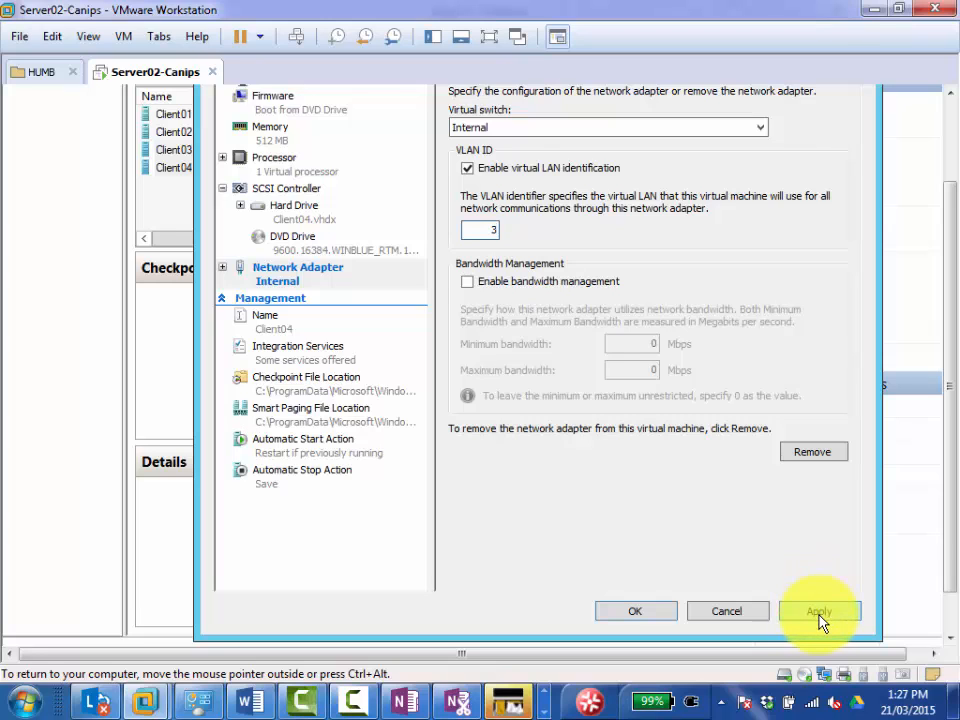
pyautogui.click(631, 612)
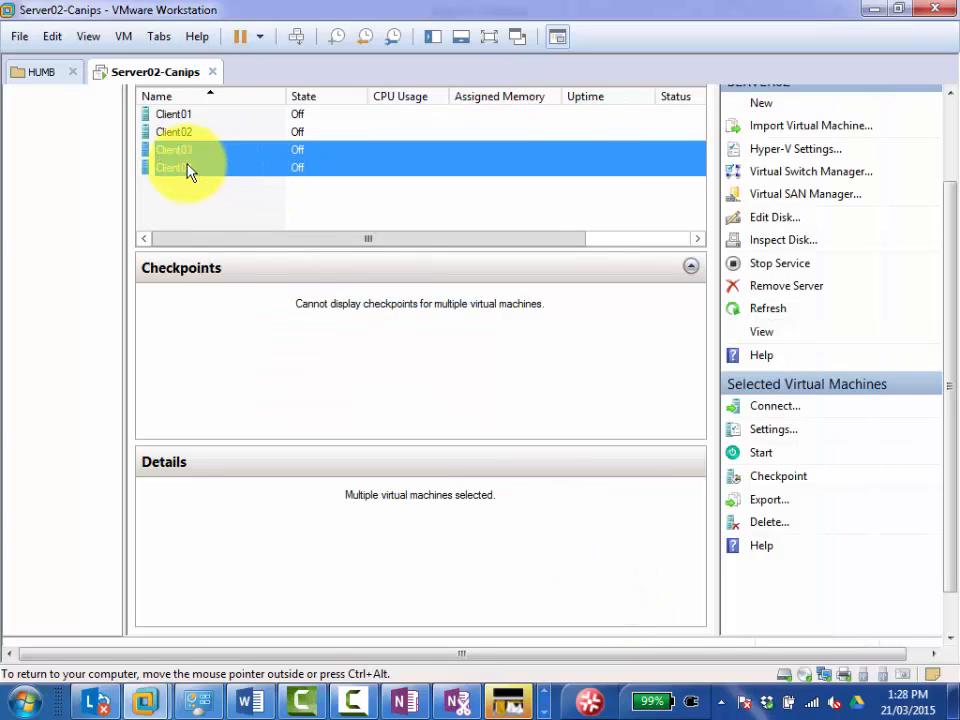
# Reopen Client04's settings to check its network adapter's virtual switch and VLAN ID, then close them without changes.
pyautogui.click(170, 190)
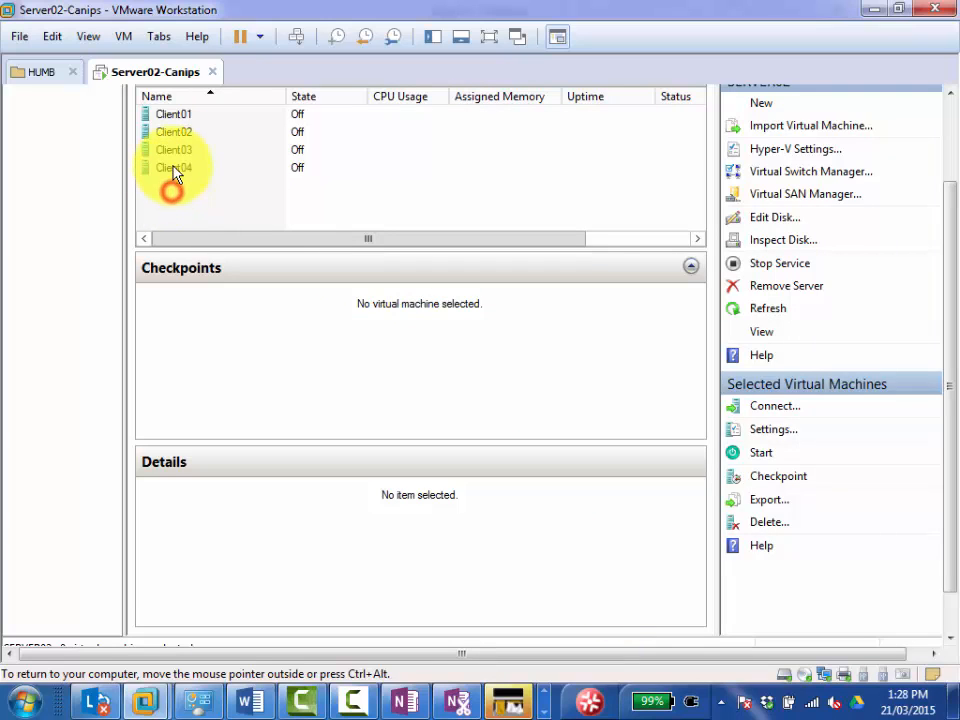
pyautogui.rightClick(176, 172)
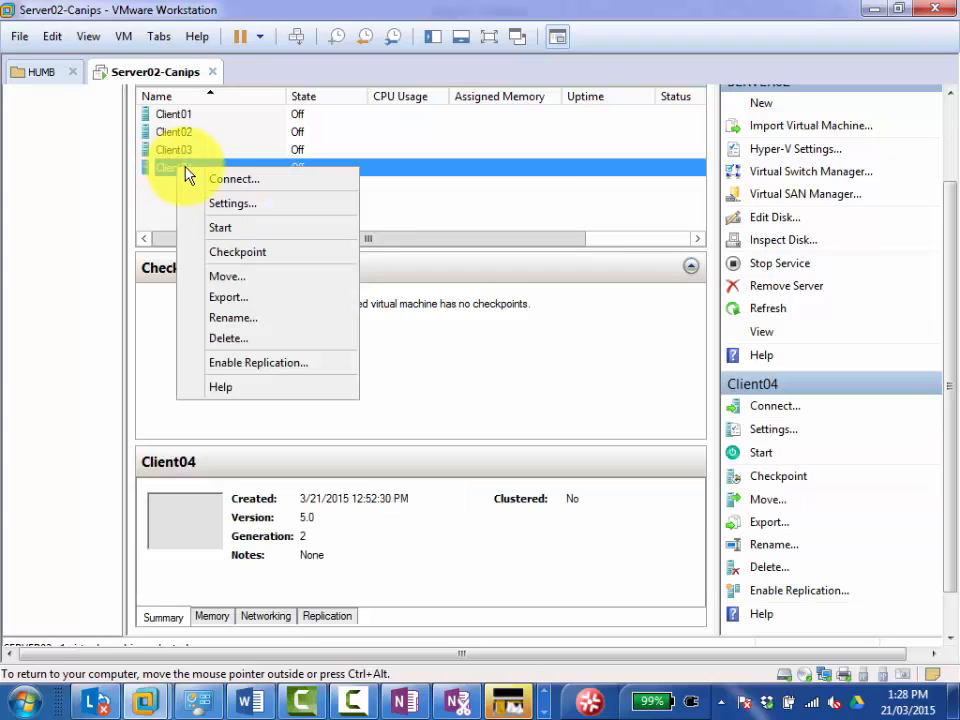
pyautogui.click(233, 205)
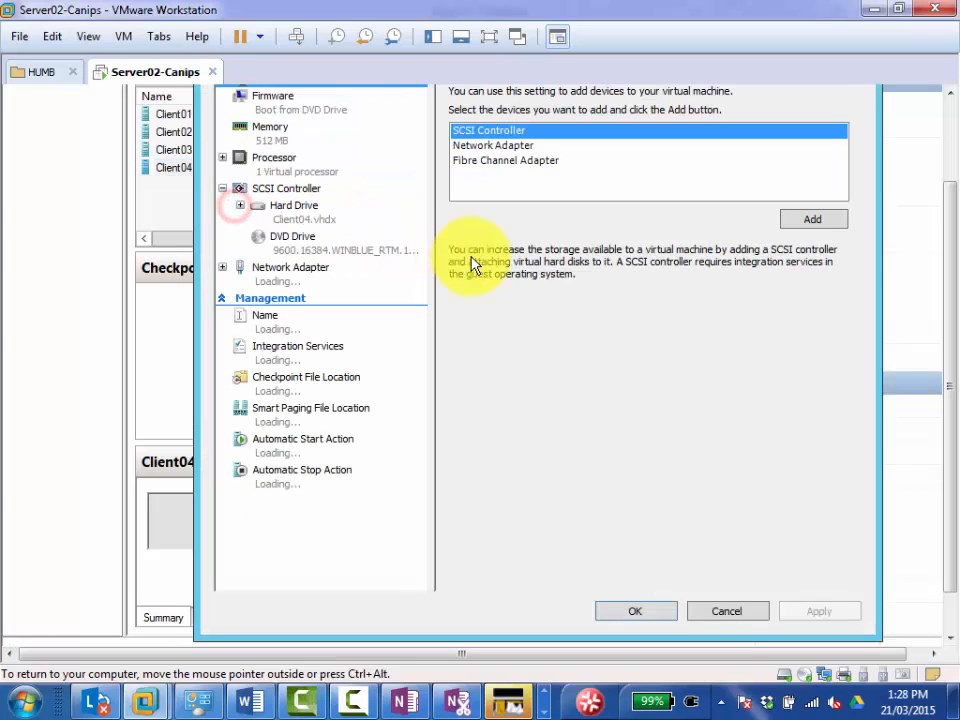
pyautogui.click(303, 276)
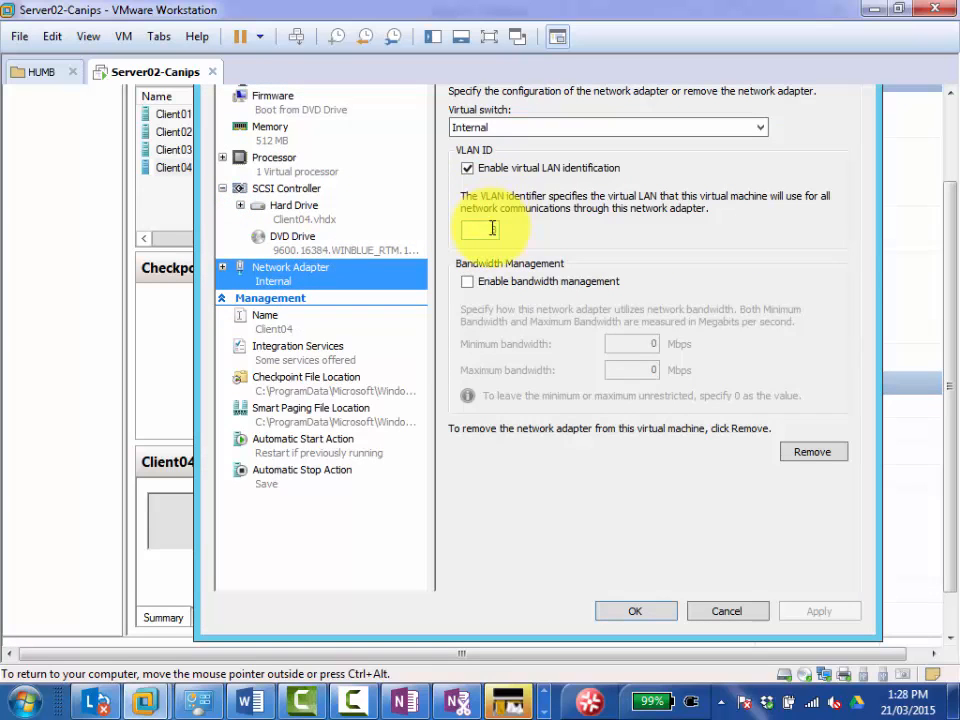
pyautogui.click(492, 228)
pyautogui.write('3')
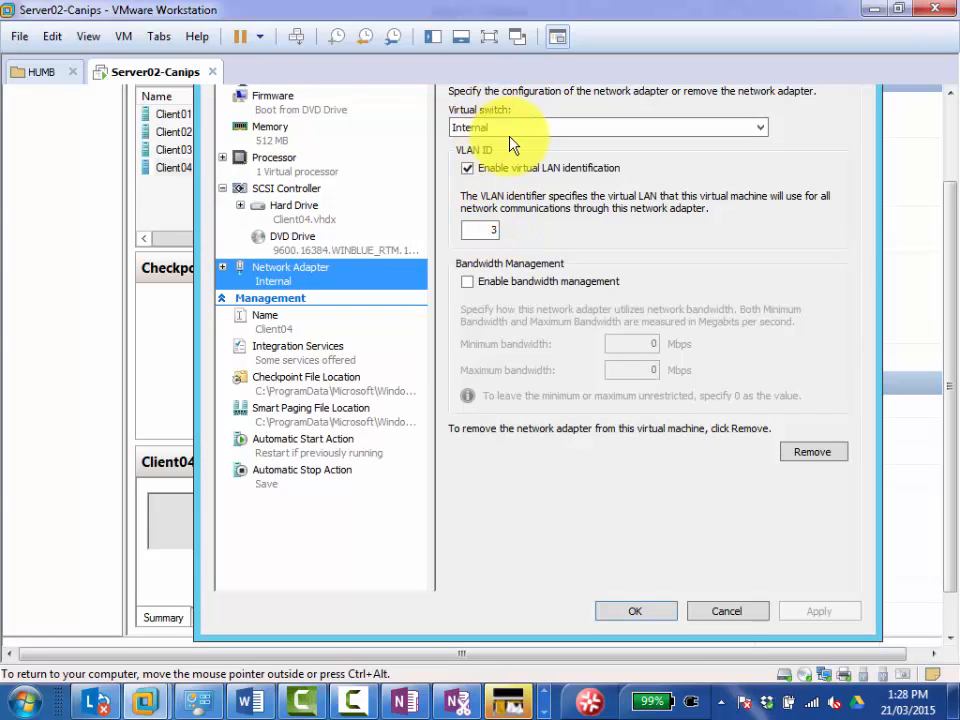
pyautogui.click(718, 613)
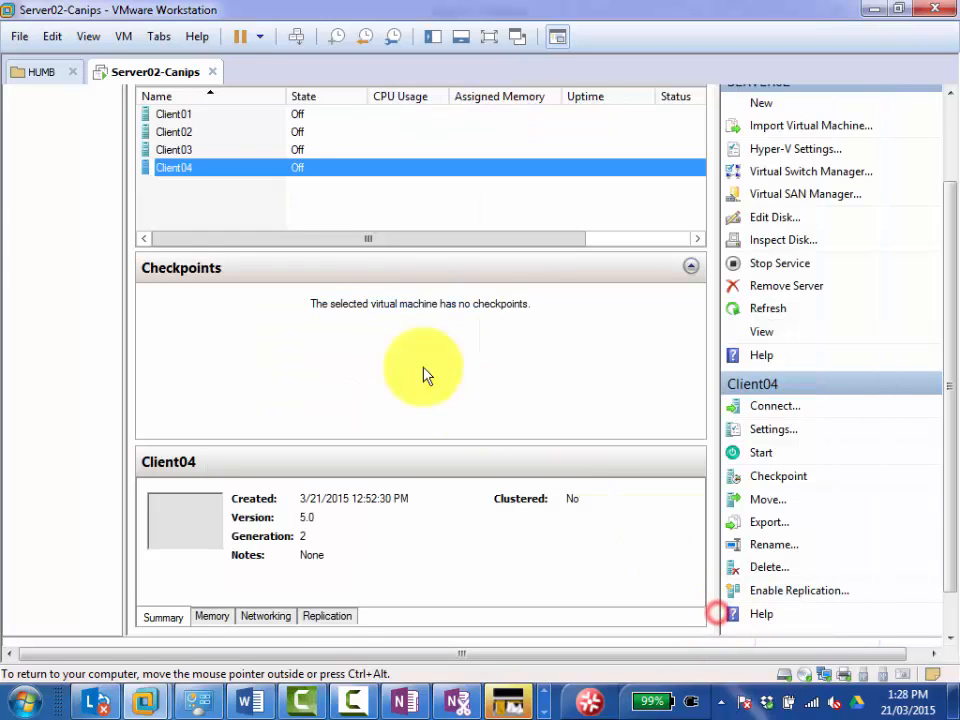
# Check the virtual switch and VLAN ID of Client01's network adapter, then close its settings.
pyautogui.click(183, 115)
pyautogui.rightClick(188, 116)
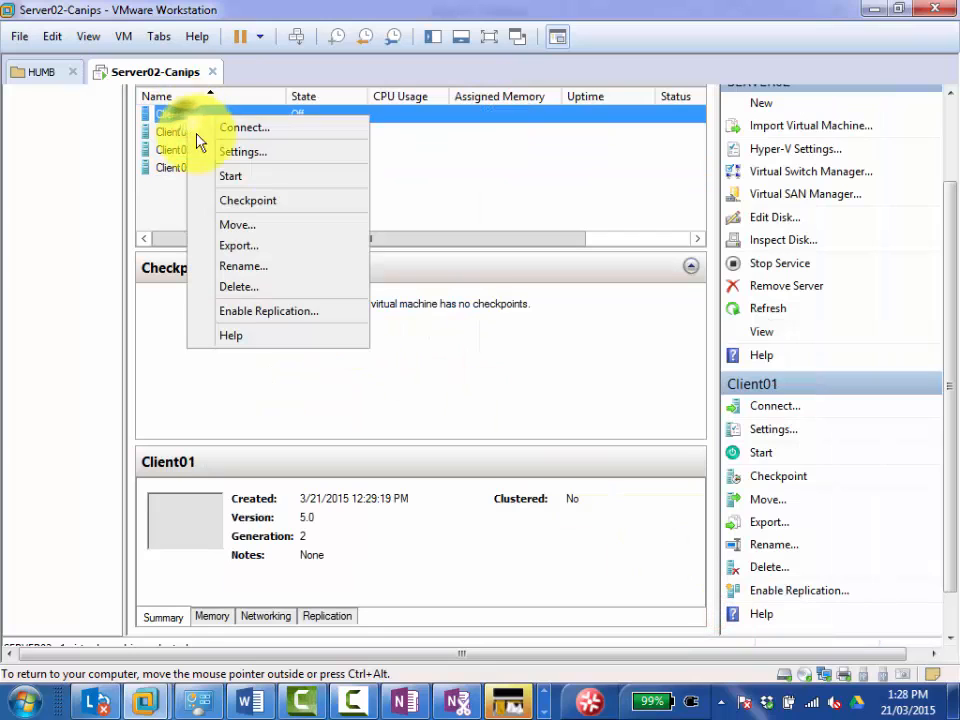
pyautogui.click(241, 158)
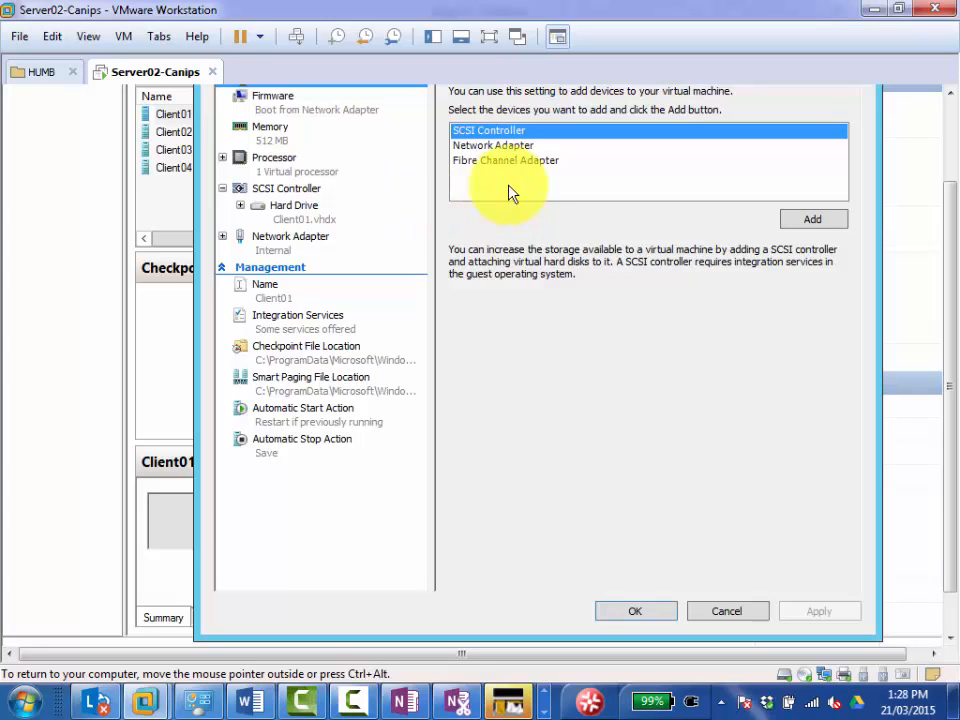
pyautogui.click(282, 248)
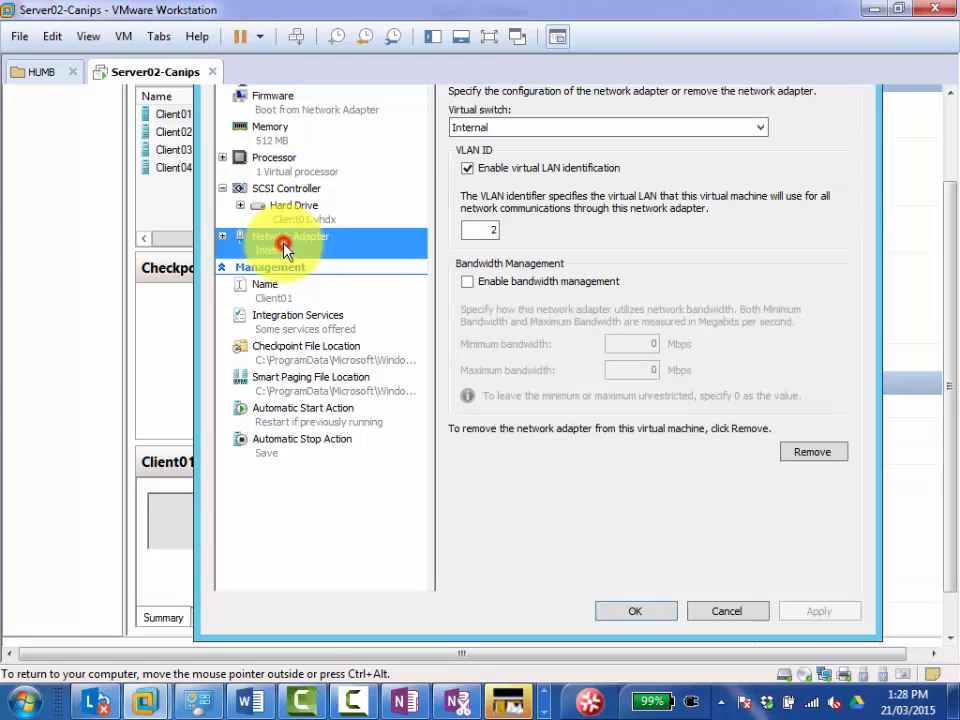
pyautogui.click(489, 229)
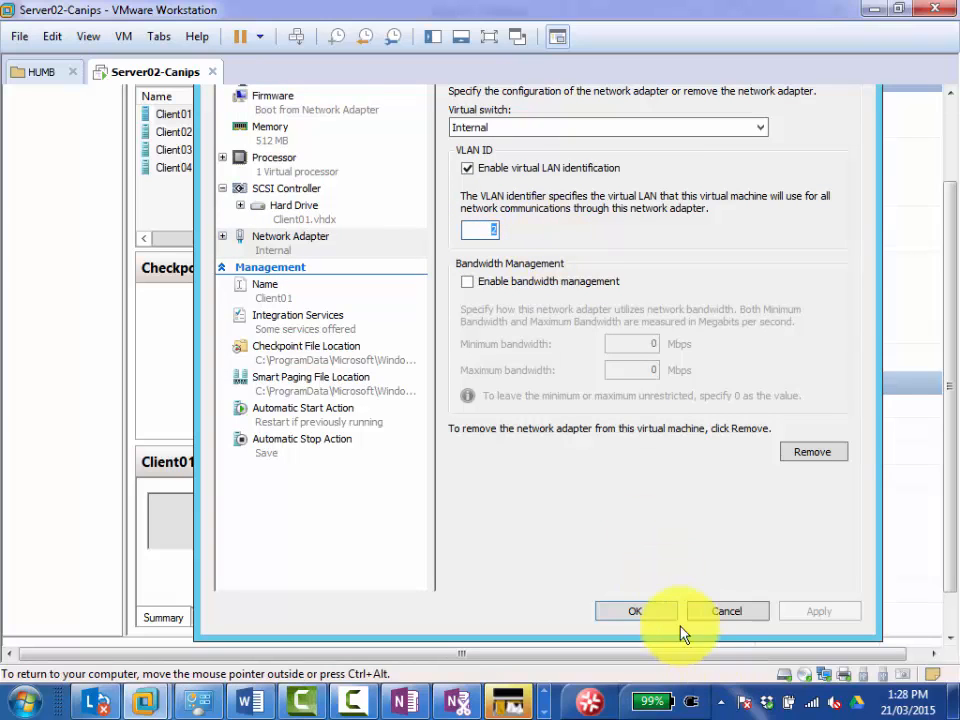
pyautogui.click(635, 610)
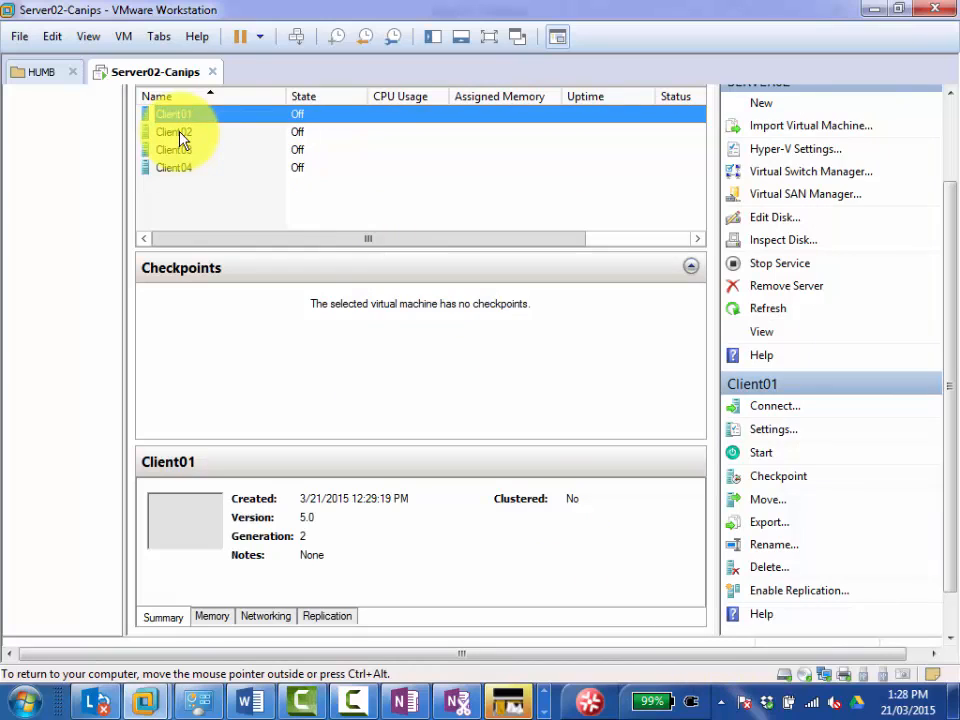
# Enter VLAN ID 1 for Client01's network adapter, then close its settings without applying.
pyautogui.click(951, 108)
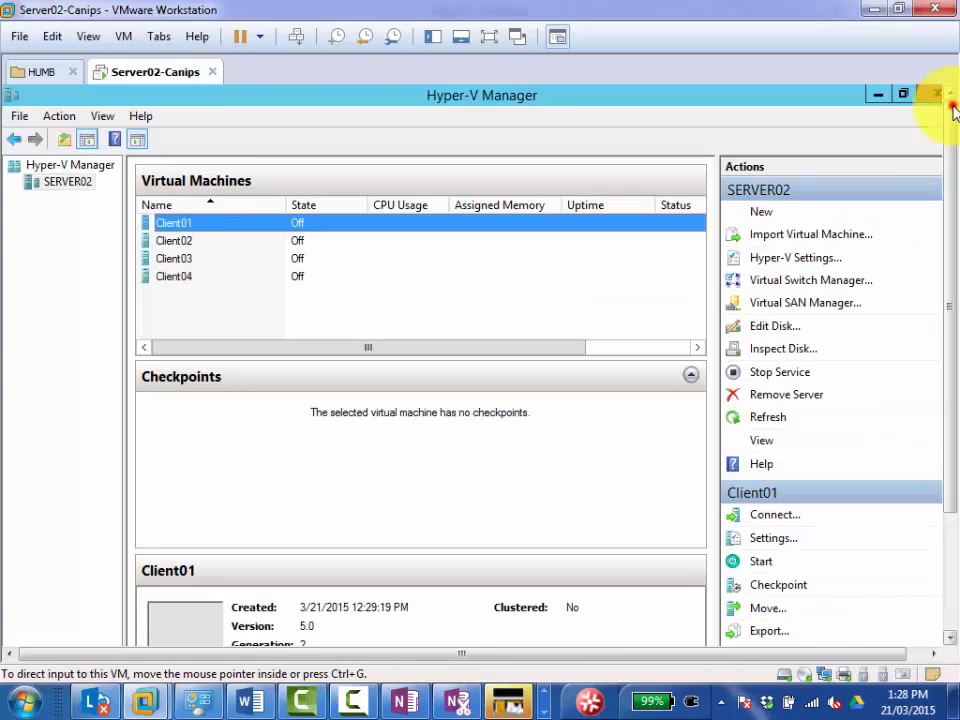
pyautogui.rightClick(188, 228)
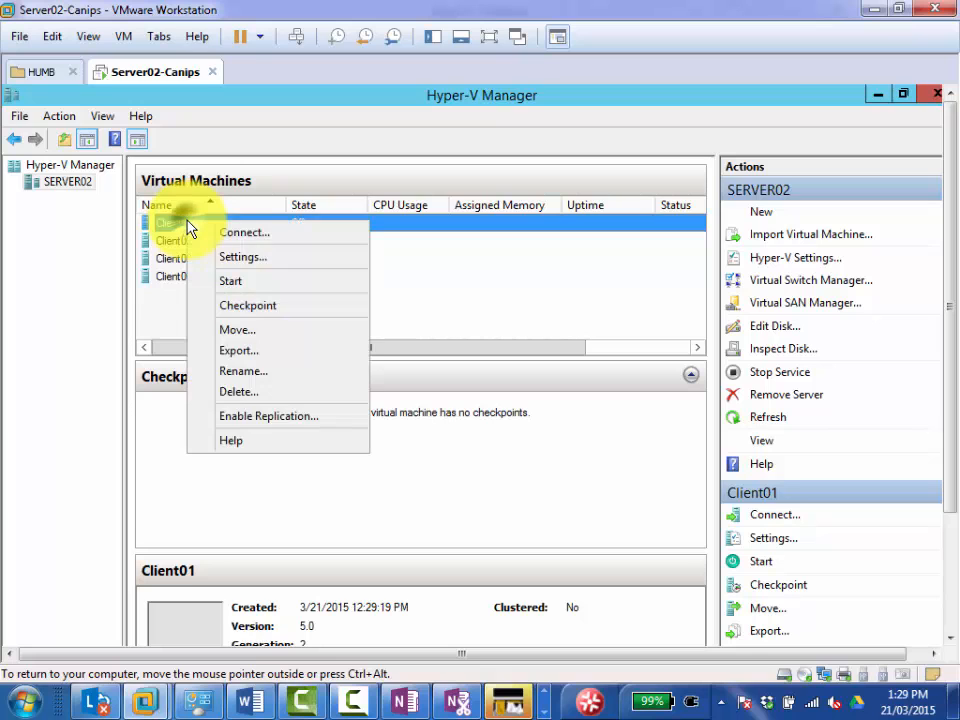
pyautogui.click(232, 258)
pyautogui.click(274, 350)
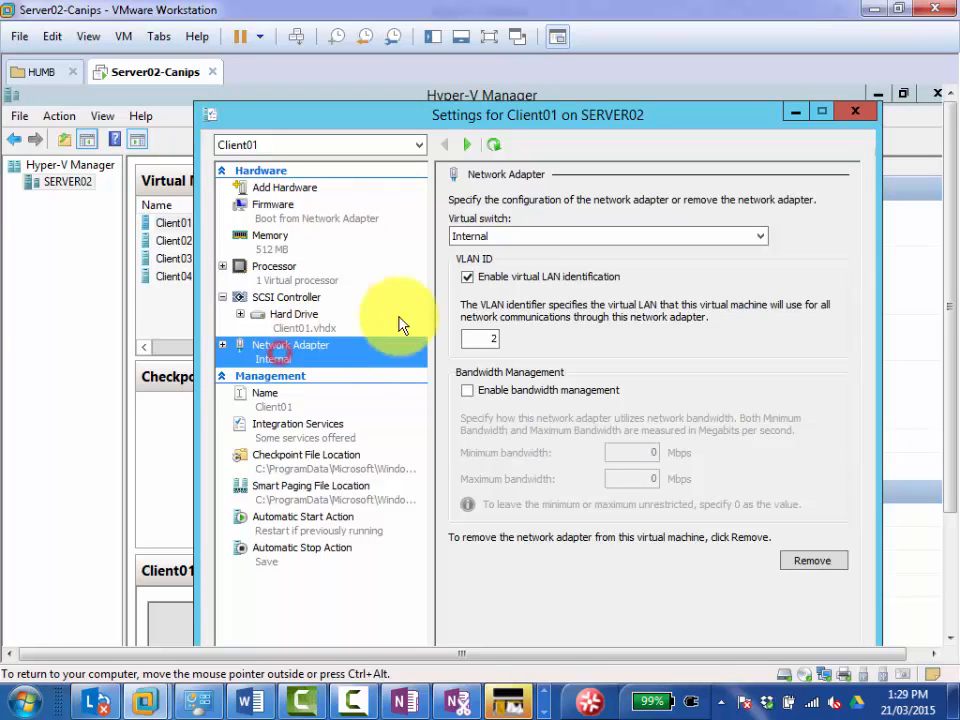
pyautogui.doubleClick(482, 338)
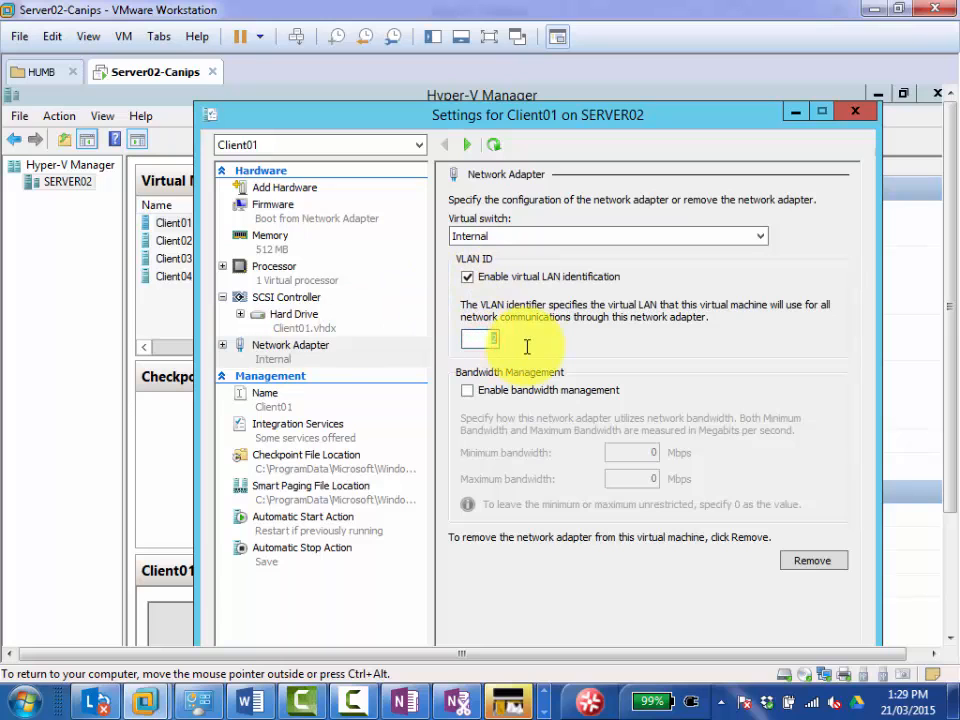
pyautogui.write('1')
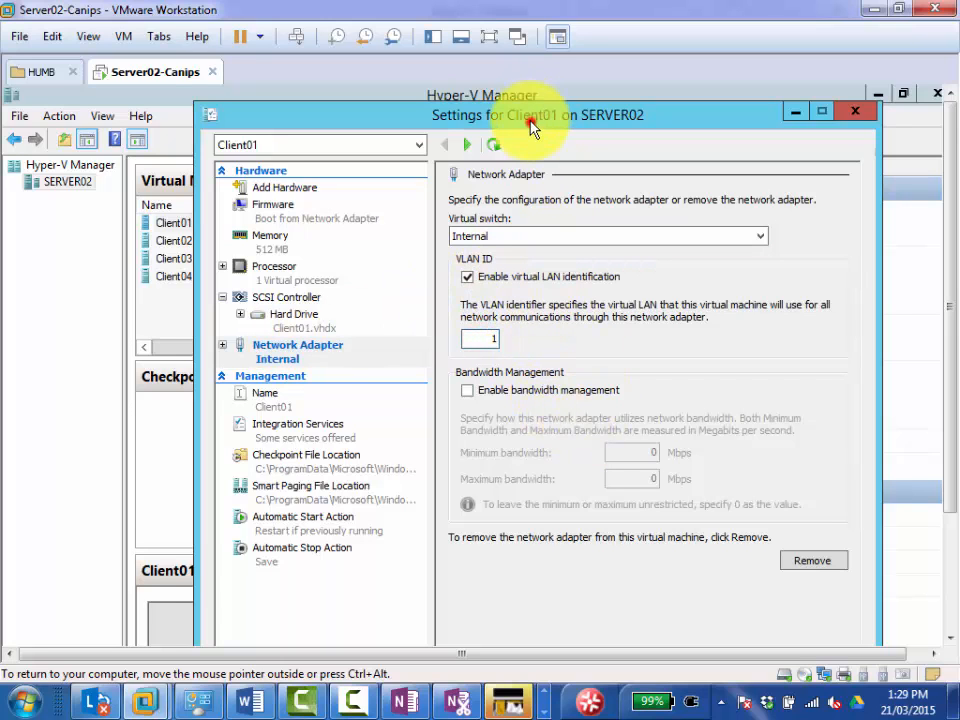
pyautogui.moveTo(531, 126); pyautogui.dragTo(526, 110)
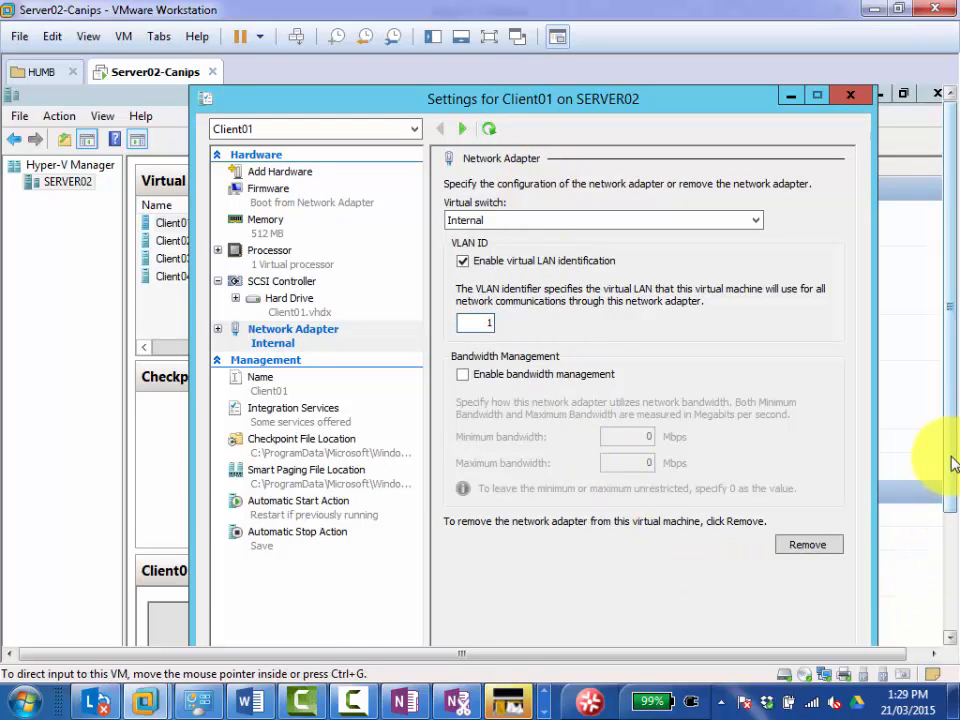
pyautogui.moveTo(950, 453)
pyautogui.mouseDown()
pyautogui.moveTo(952, 477)
pyautogui.moveTo(956, 453)
pyautogui.mouseUp()
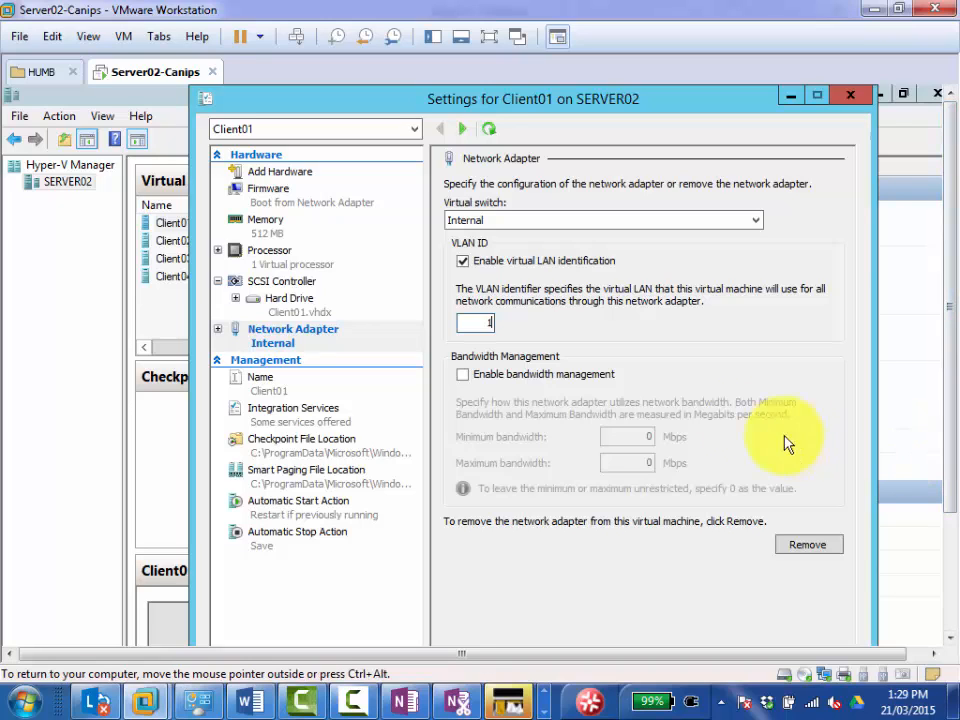
pyautogui.doubleClick(486, 321)
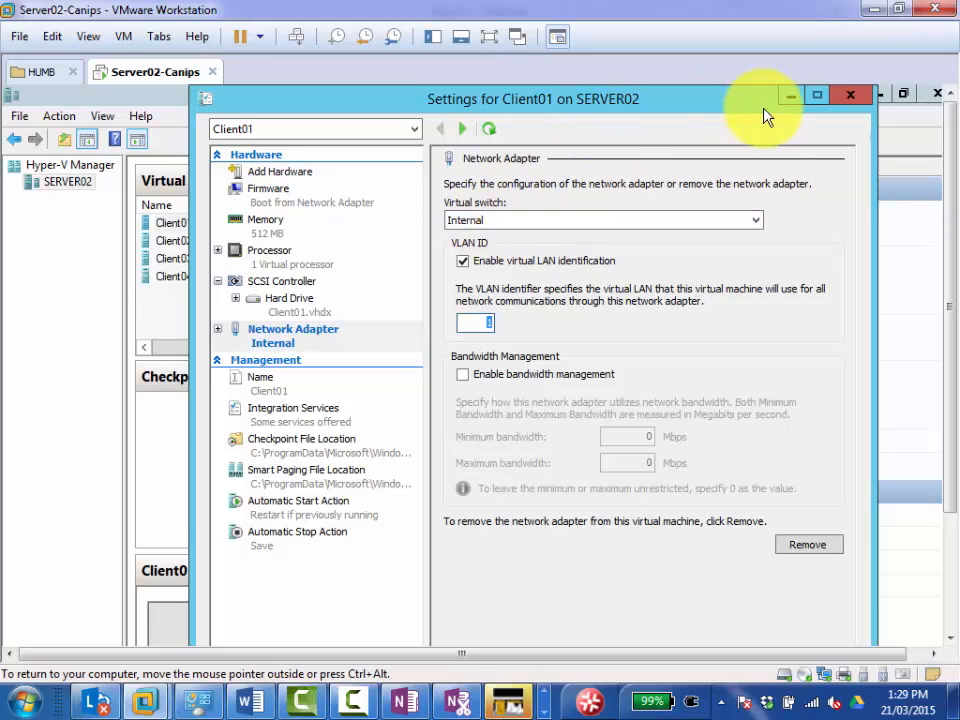
pyautogui.click(850, 95)
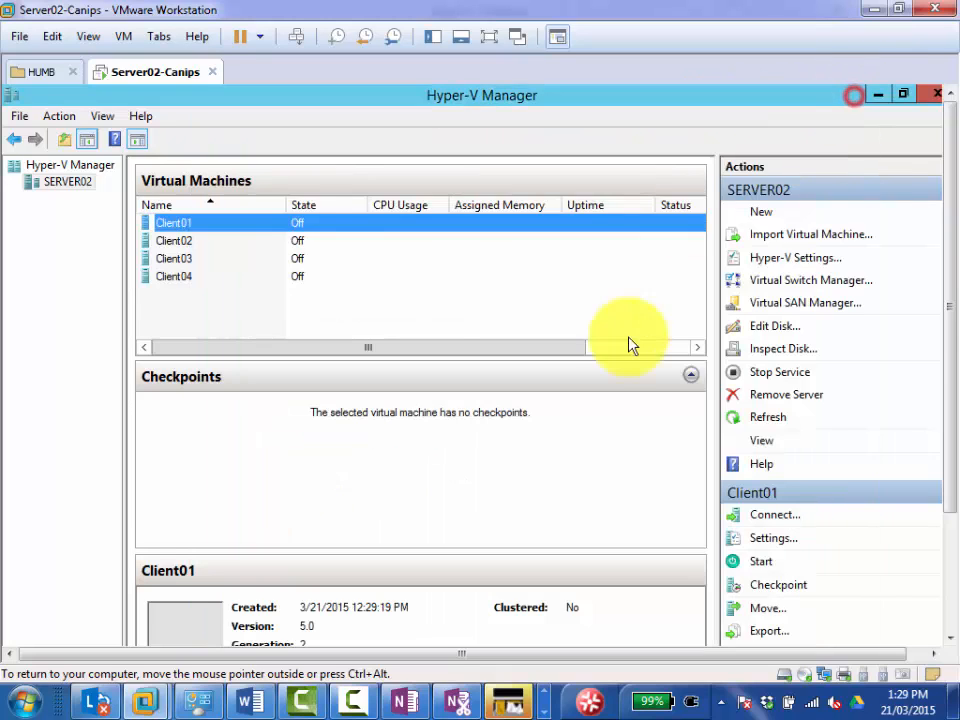
# Open the settings of all four clients together and choose the External virtual switch for Client03's network adapter.
pyautogui.keyDown('shift'); pyautogui.click(180, 276); pyautogui.keyUp('shift')
pyautogui.rightClick(200, 240)
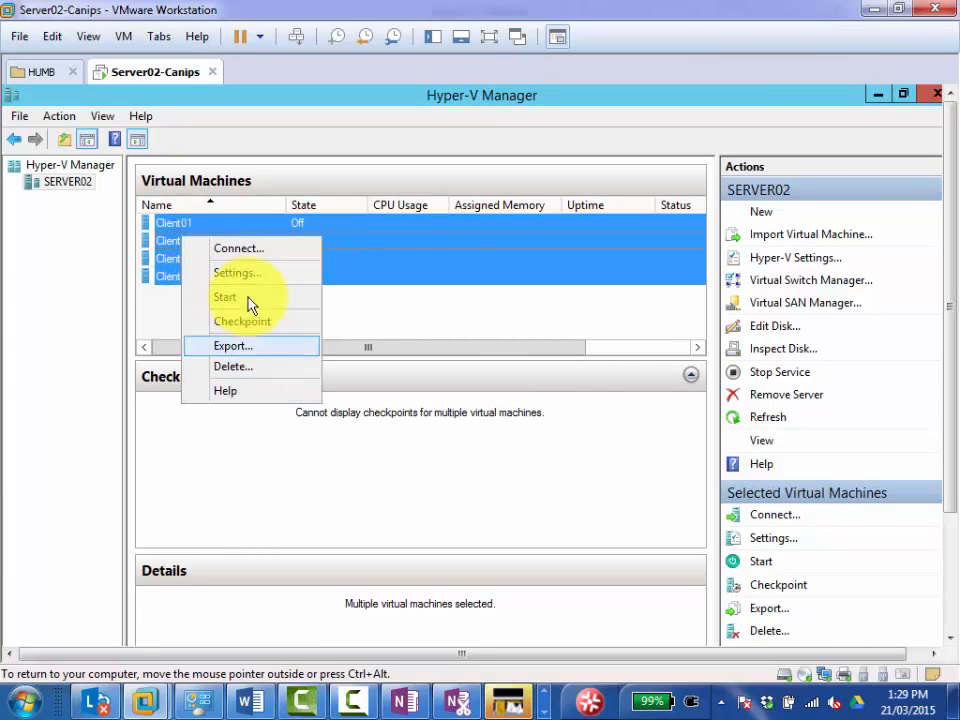
pyautogui.click(248, 270)
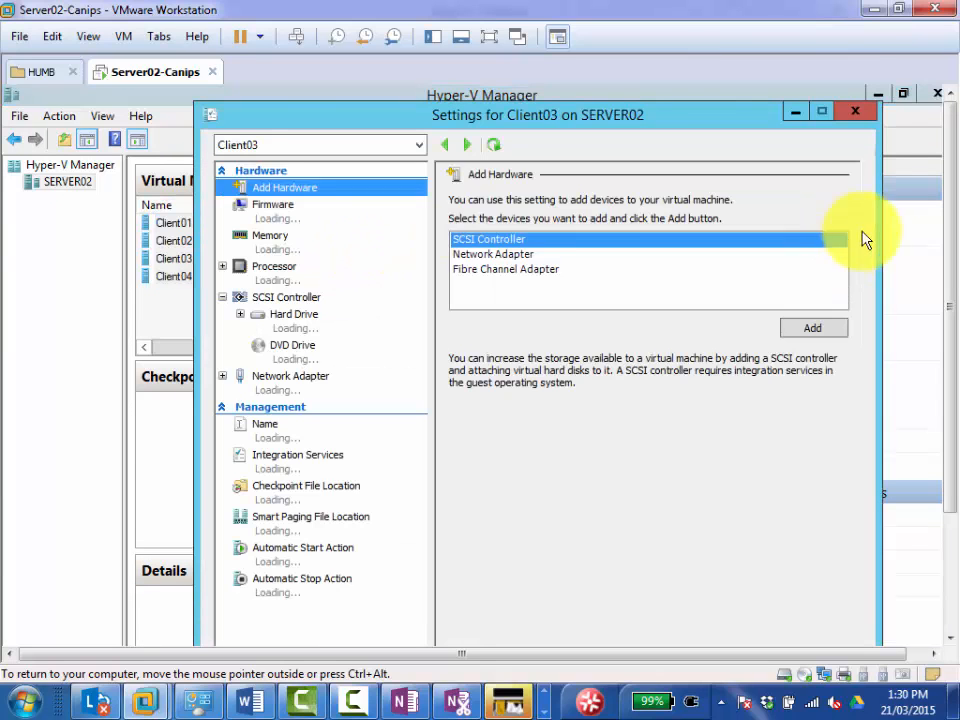
pyautogui.click(274, 377)
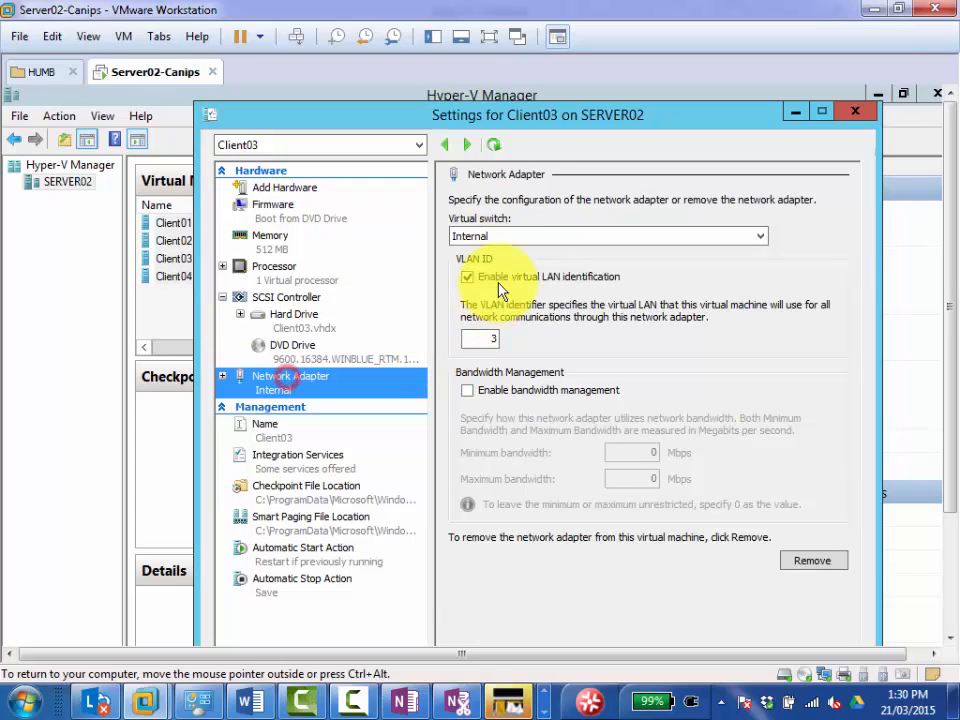
pyautogui.click(505, 236)
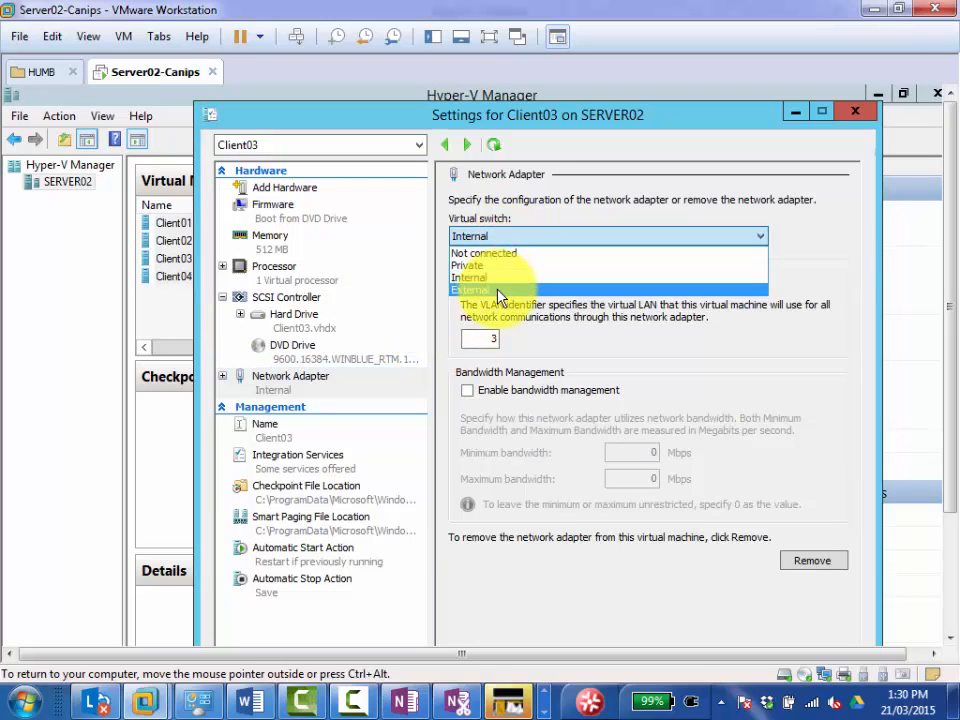
pyautogui.click(500, 289)
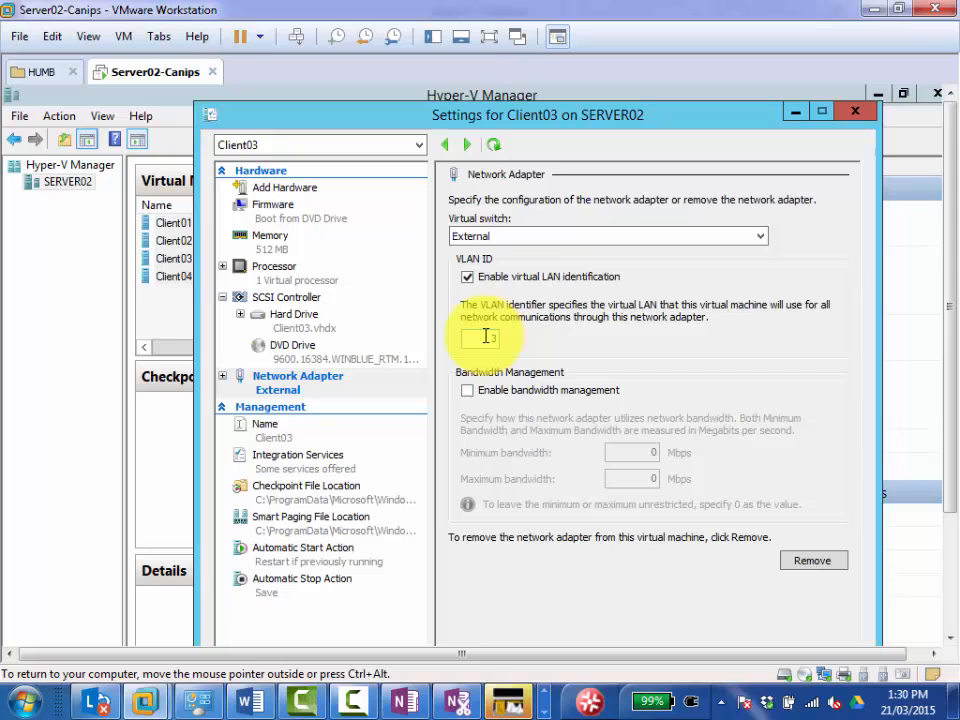
pyautogui.moveTo(948, 235); pyautogui.dragTo(939, 364)
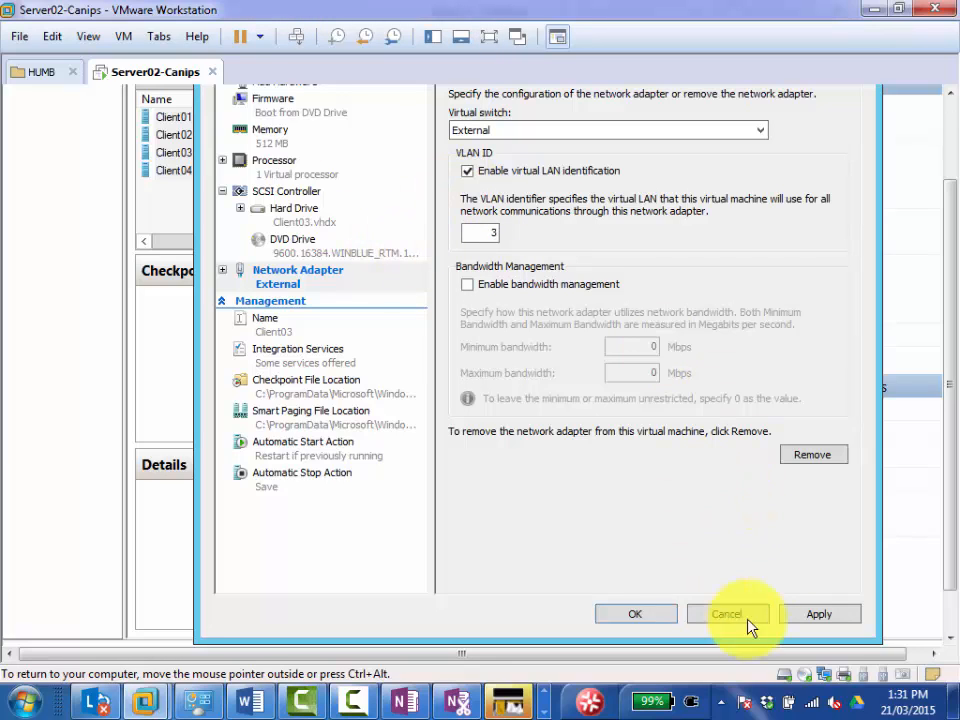
pyautogui.click(805, 615)
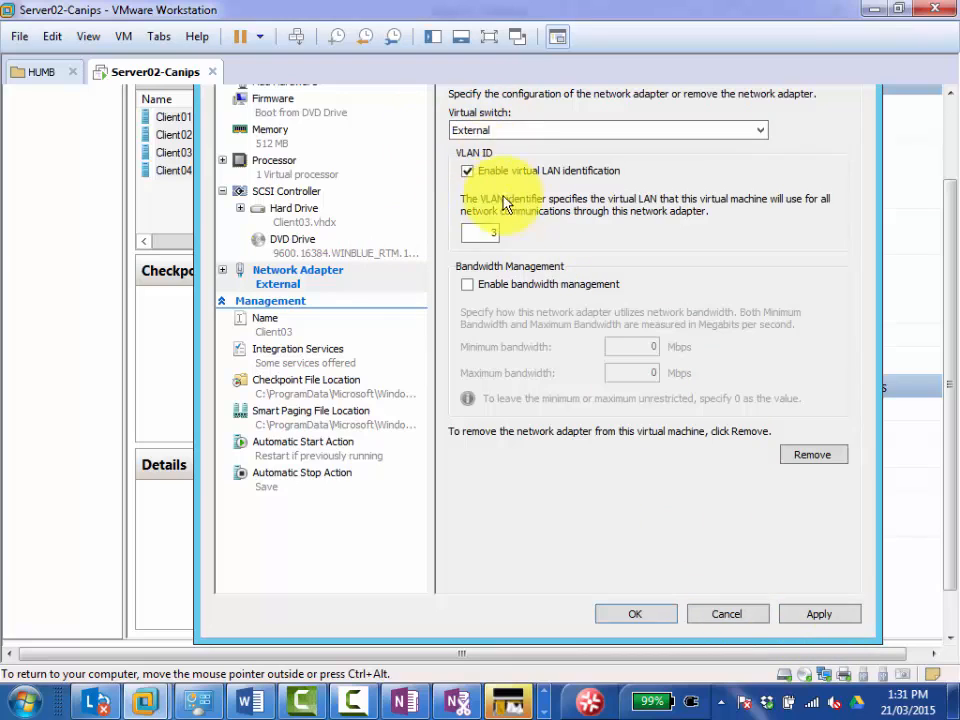
pyautogui.click(485, 232)
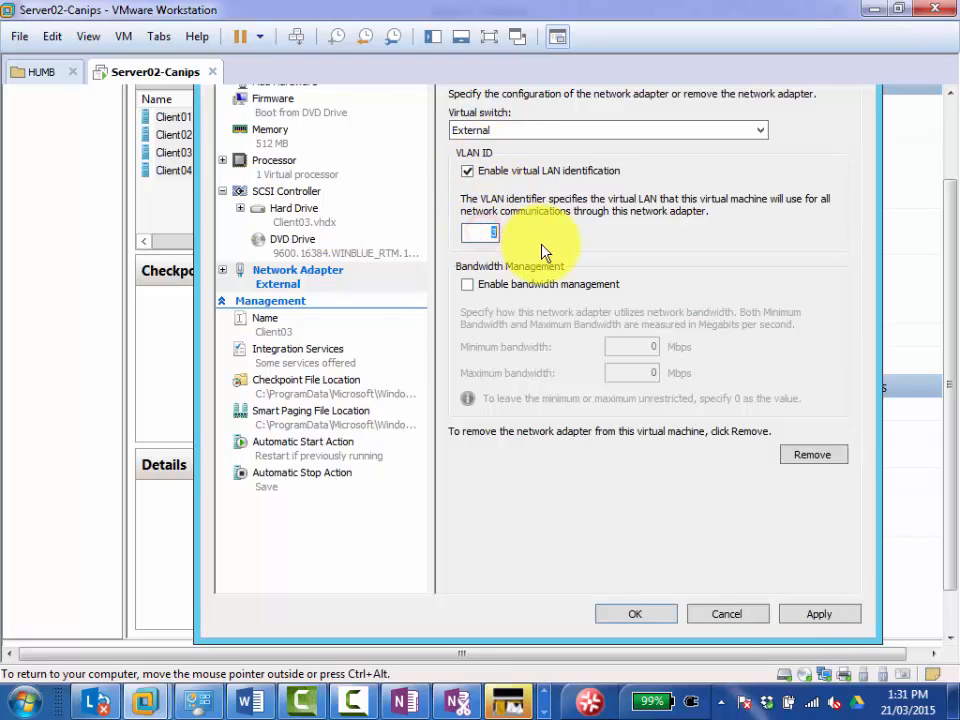
# Cancel all the open client settings windows and clear the virtual machine selection.
pyautogui.click(712, 614)
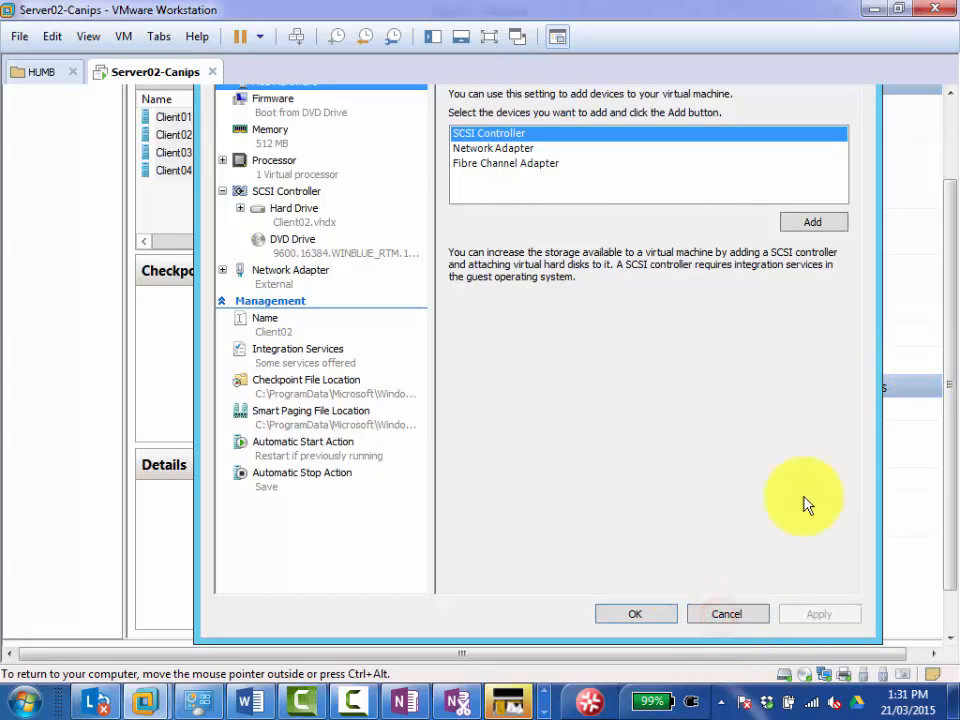
pyautogui.click(733, 615)
pyautogui.click(729, 614)
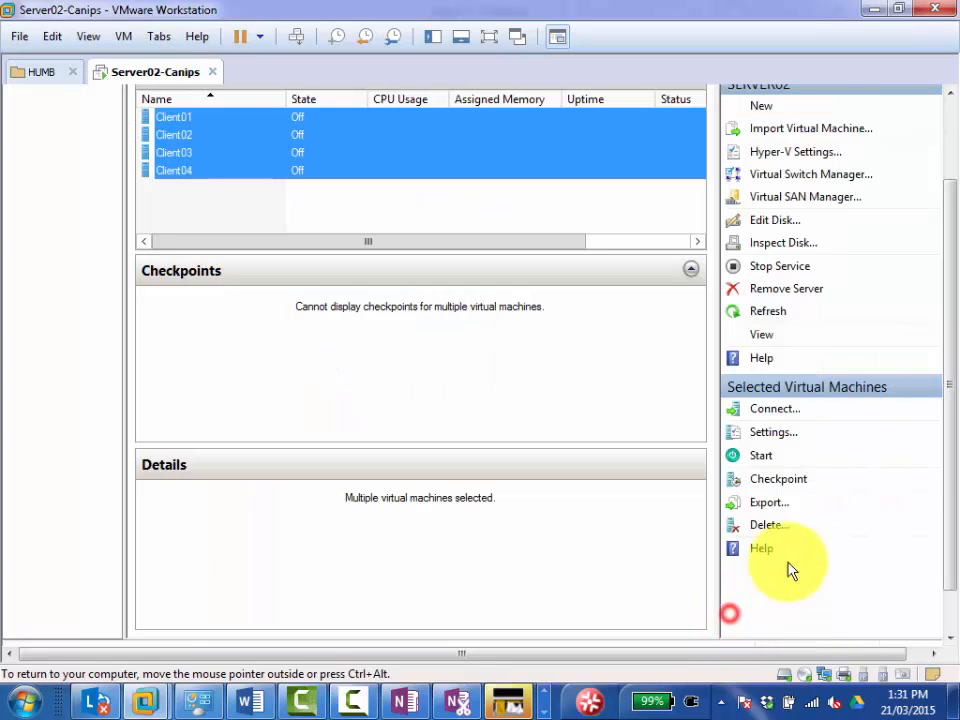
pyautogui.moveTo(946, 451); pyautogui.dragTo(951, 372)
pyautogui.click(231, 294)
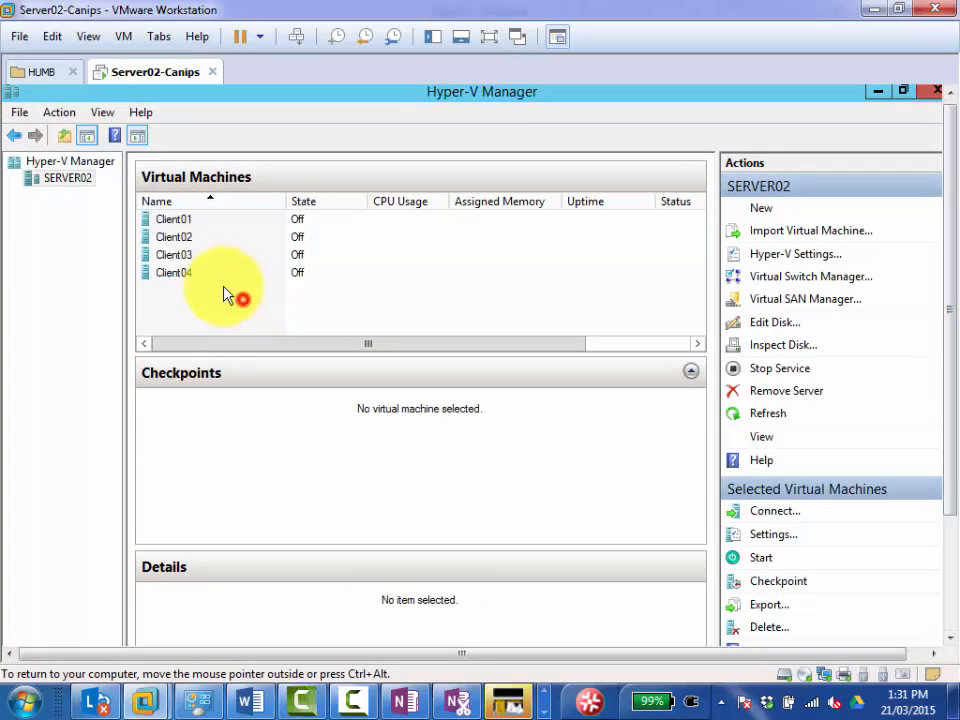
# Open Client01's settings and choose the External virtual switch for its network adapter.
pyautogui.rightClick(189, 222)
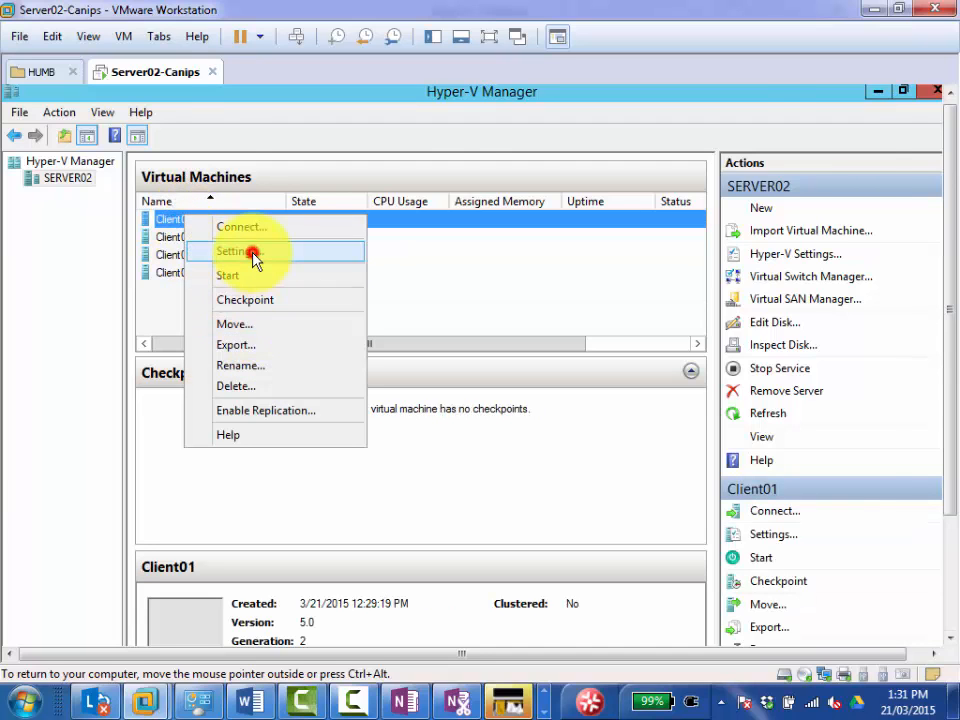
pyautogui.click(248, 252)
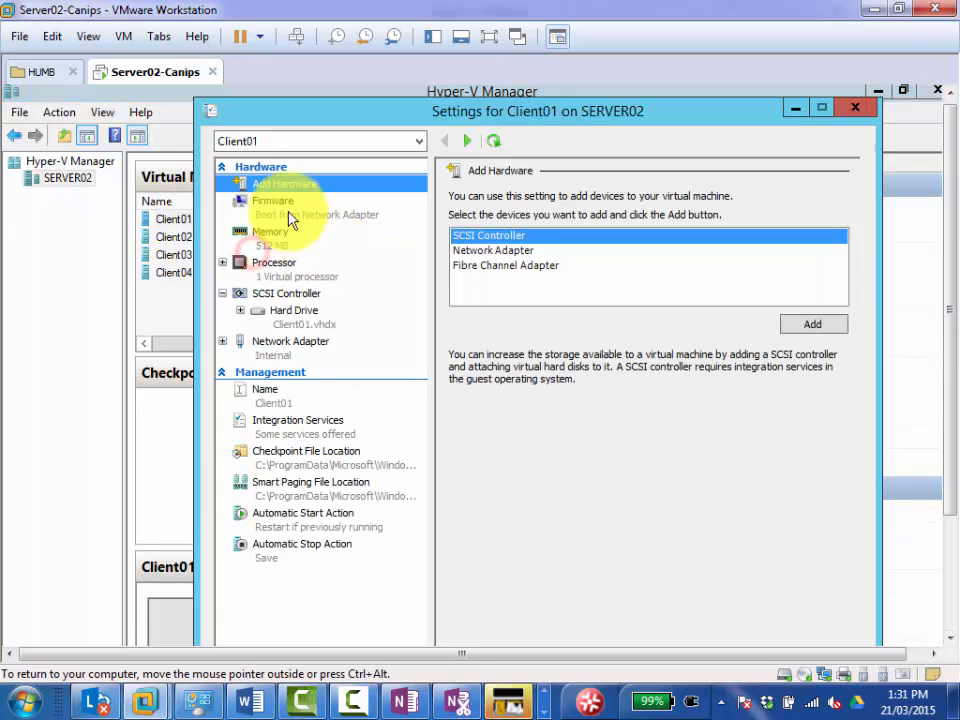
pyautogui.click(312, 341)
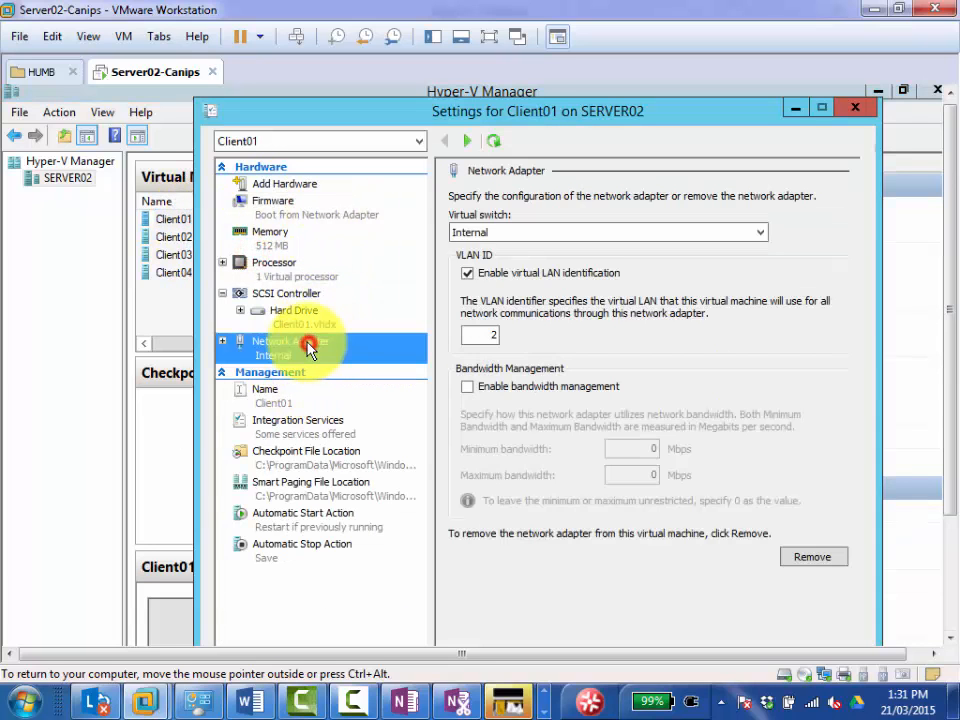
pyautogui.click(503, 234)
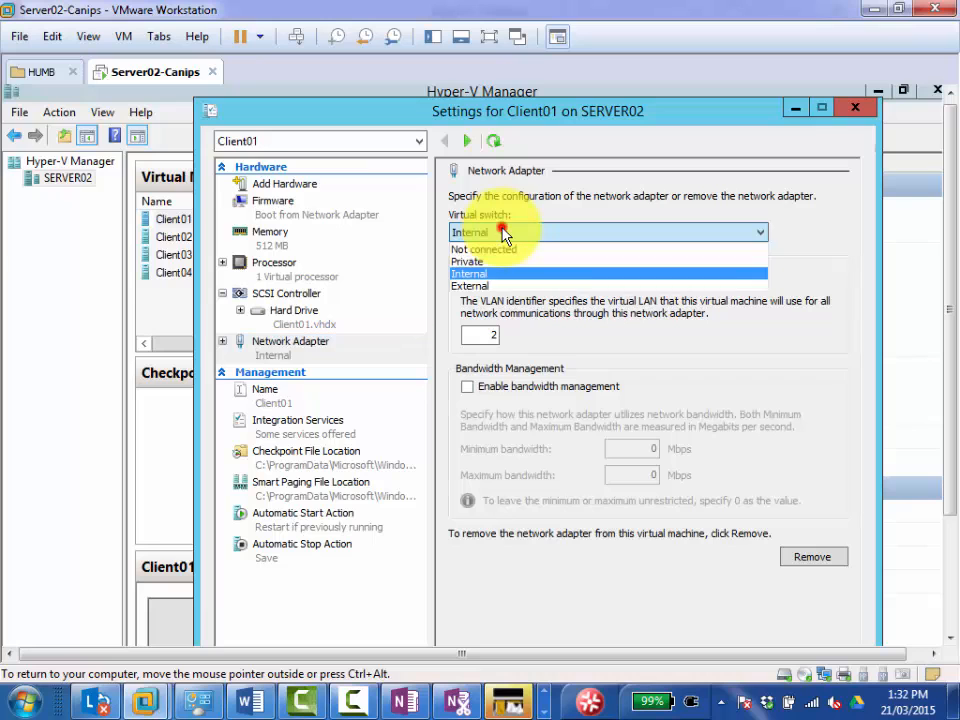
pyautogui.click(493, 287)
# Set the VLAN ID of Client01's network adapter to 3, then apply and accept the settings.
pyautogui.scroll(-1, 953, 190)
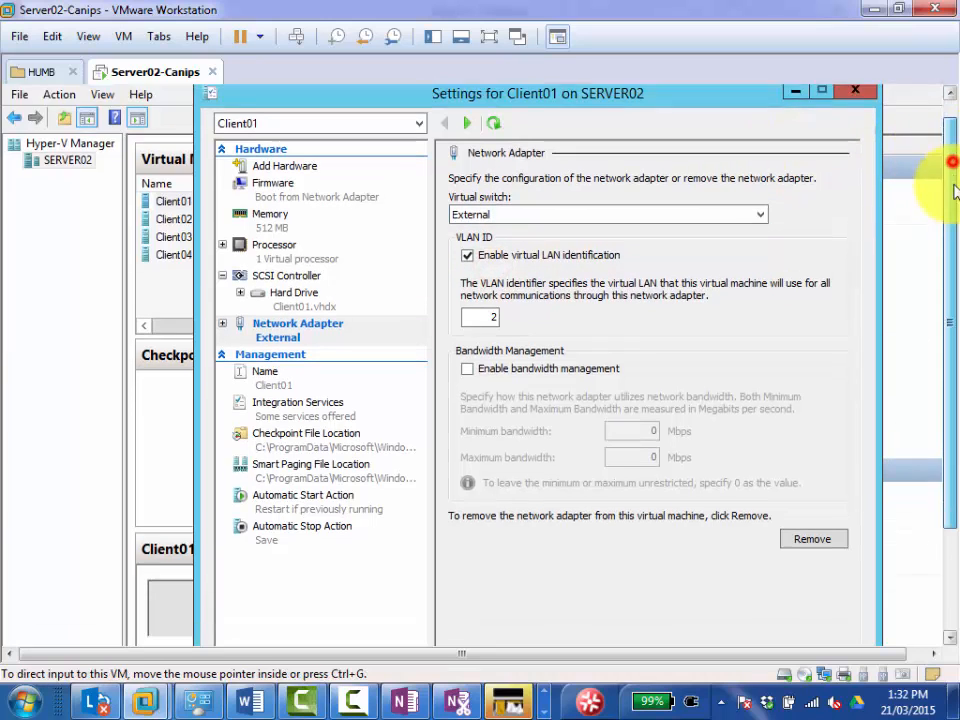
pyautogui.moveTo(954, 186); pyautogui.dragTo(953, 208)
pyautogui.doubleClick(485, 281)
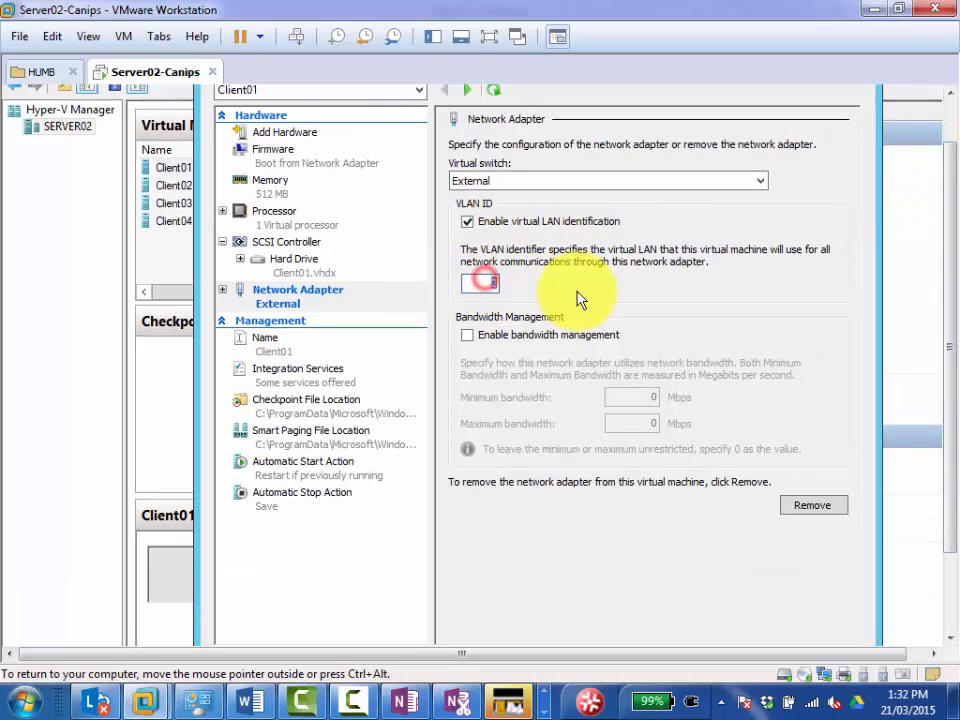
pyautogui.write('3')
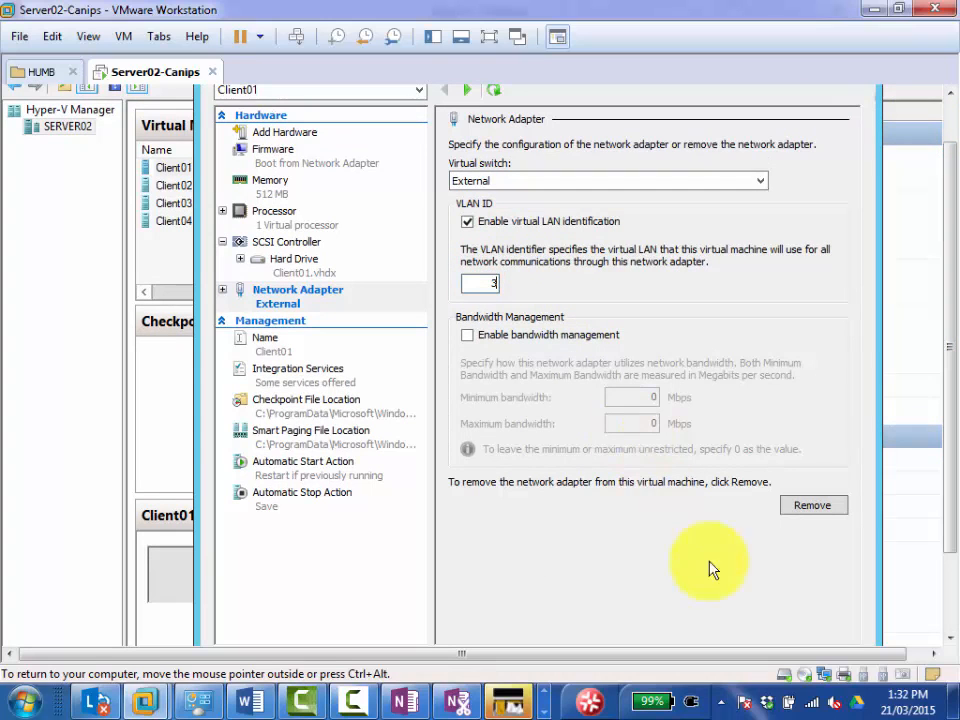
pyautogui.scroll(-3, 946, 495)
pyautogui.click(808, 575)
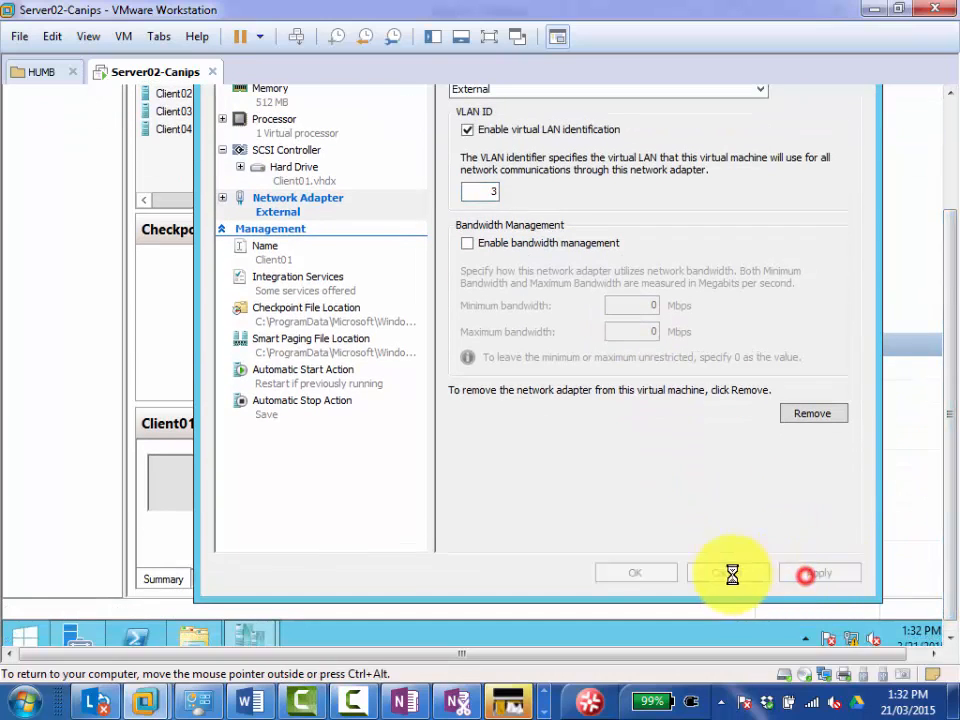
pyautogui.click(650, 572)
# Show the server full screen and set the VLAN ID of Client02's network adapter to 3, then apply and accept the settings.
pyautogui.scroll(3, 950, 449)
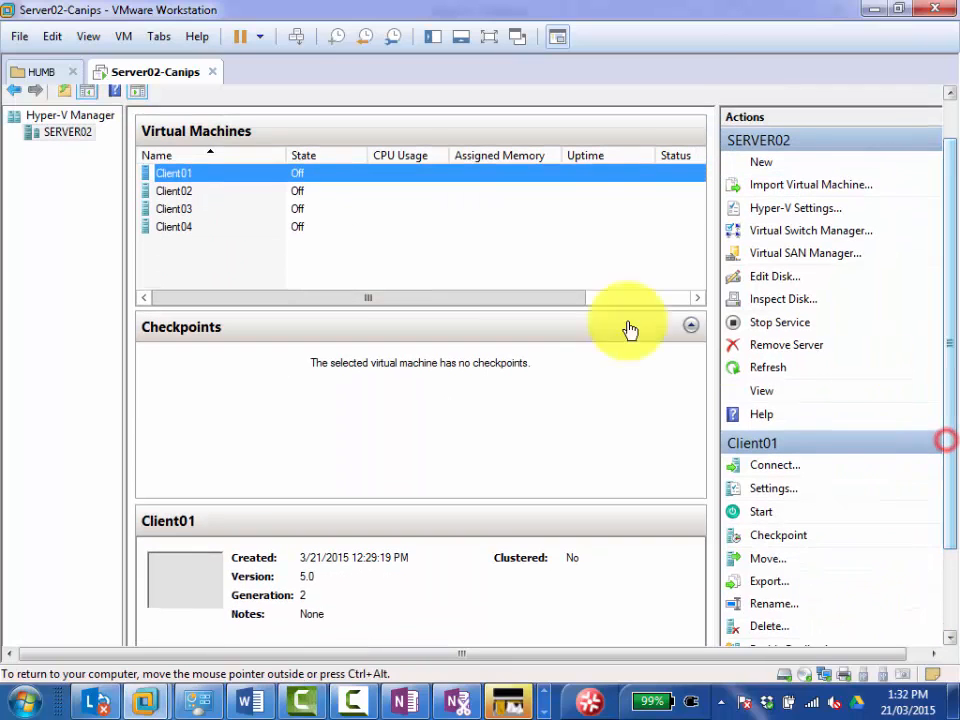
pyautogui.click(489, 40)
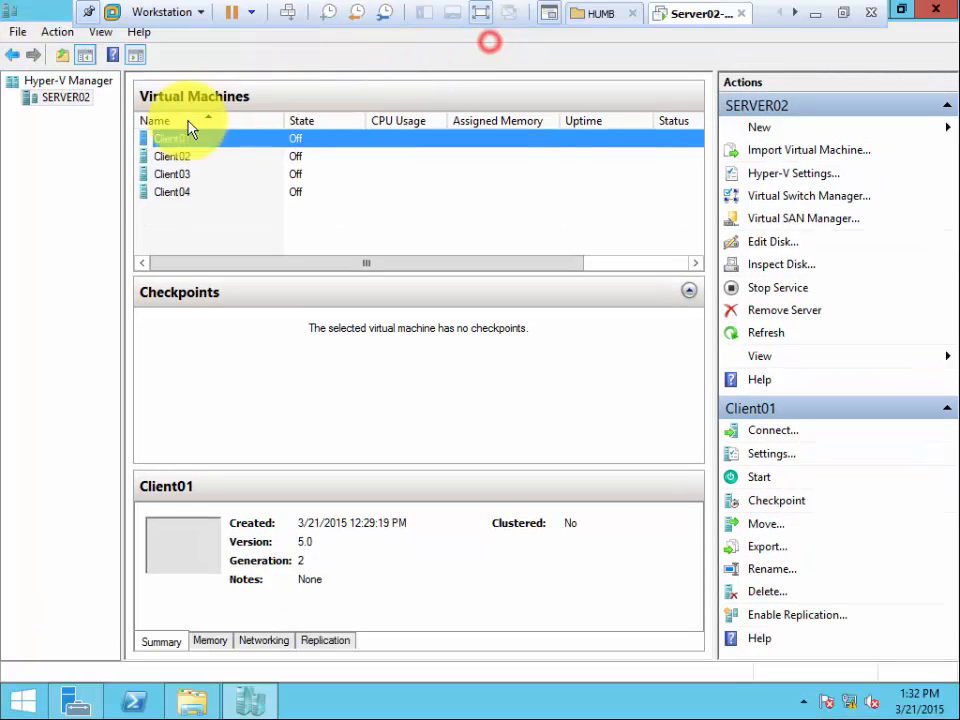
pyautogui.click(180, 156)
pyautogui.rightClick(180, 156)
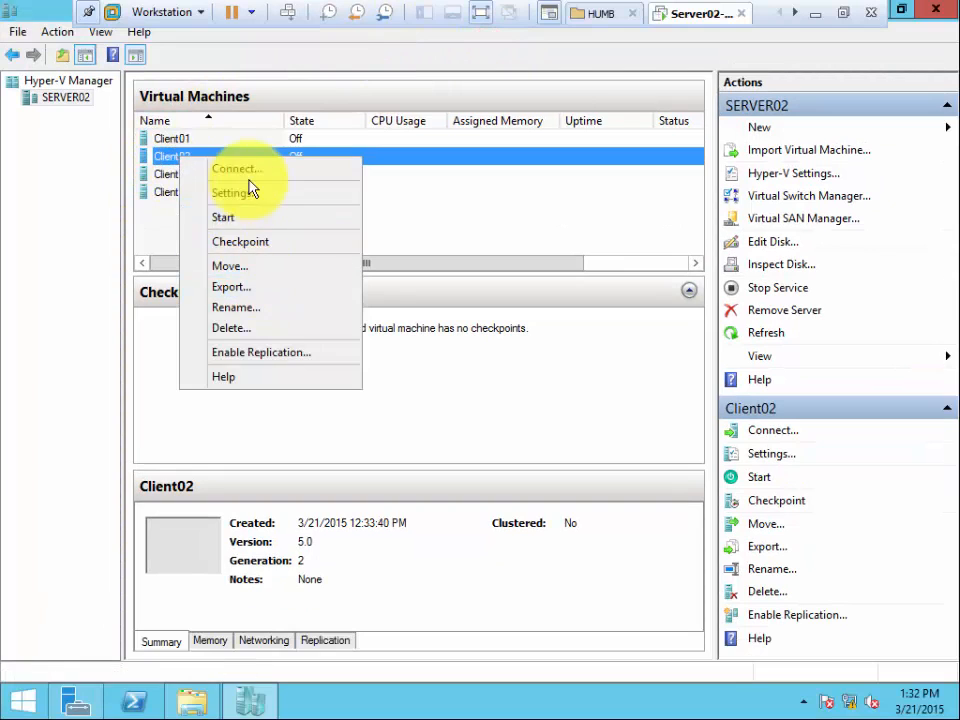
pyautogui.click(240, 192)
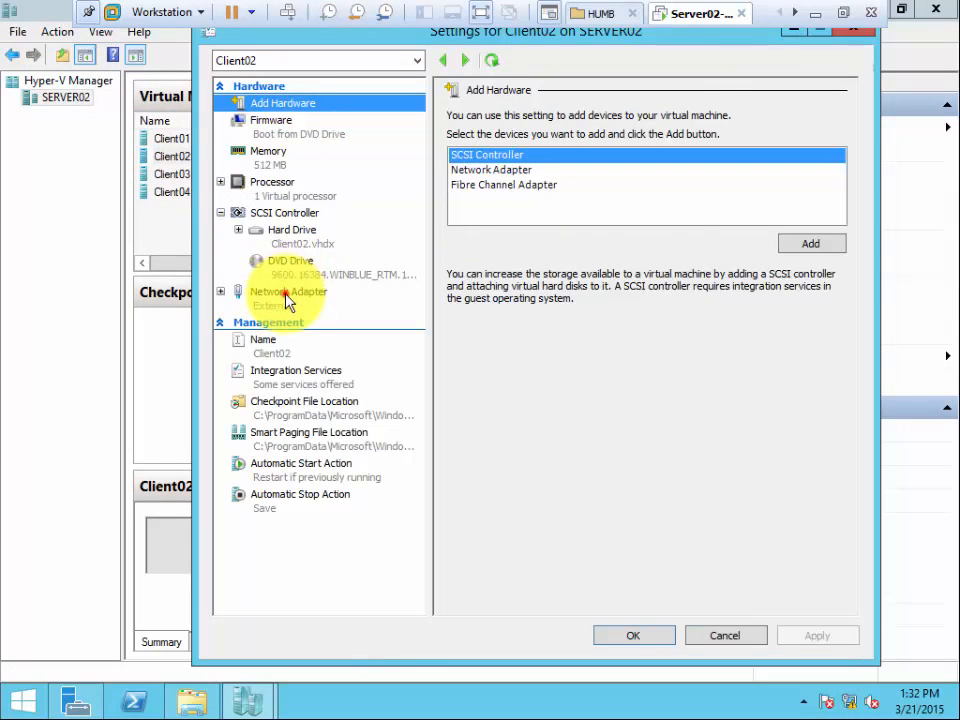
pyautogui.click(288, 294)
pyautogui.click(486, 253)
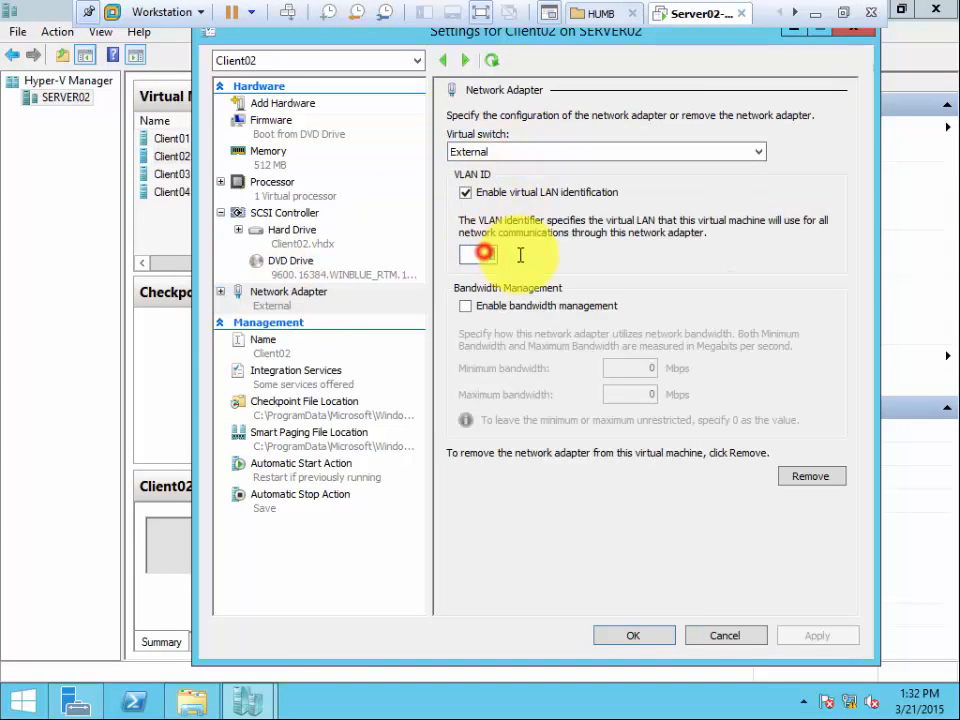
pyautogui.write('3')
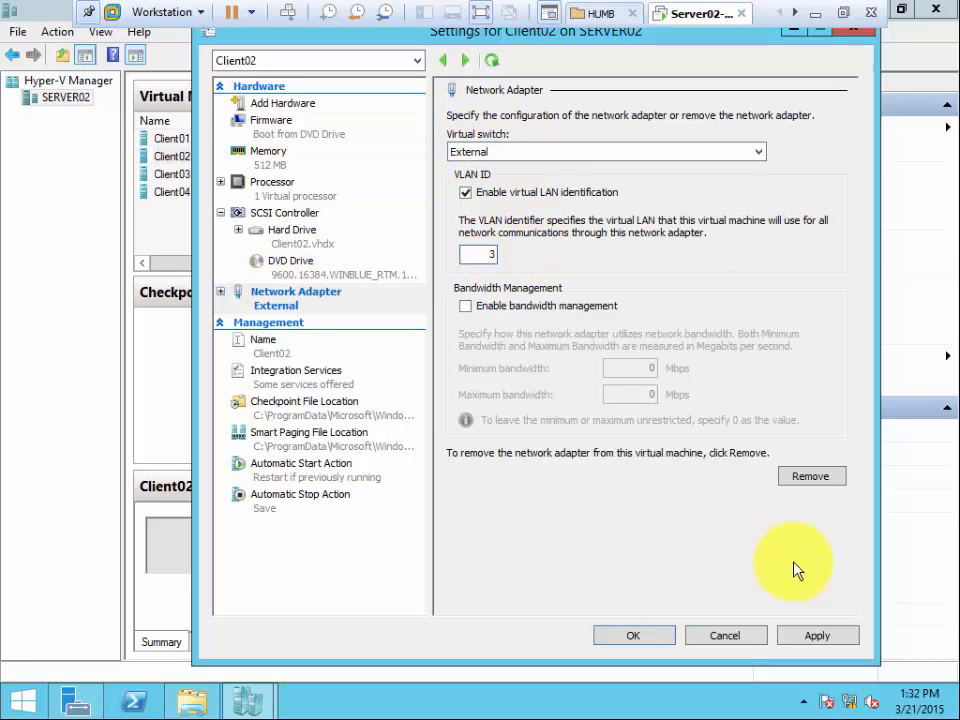
pyautogui.click(816, 636)
pyautogui.click(603, 638)
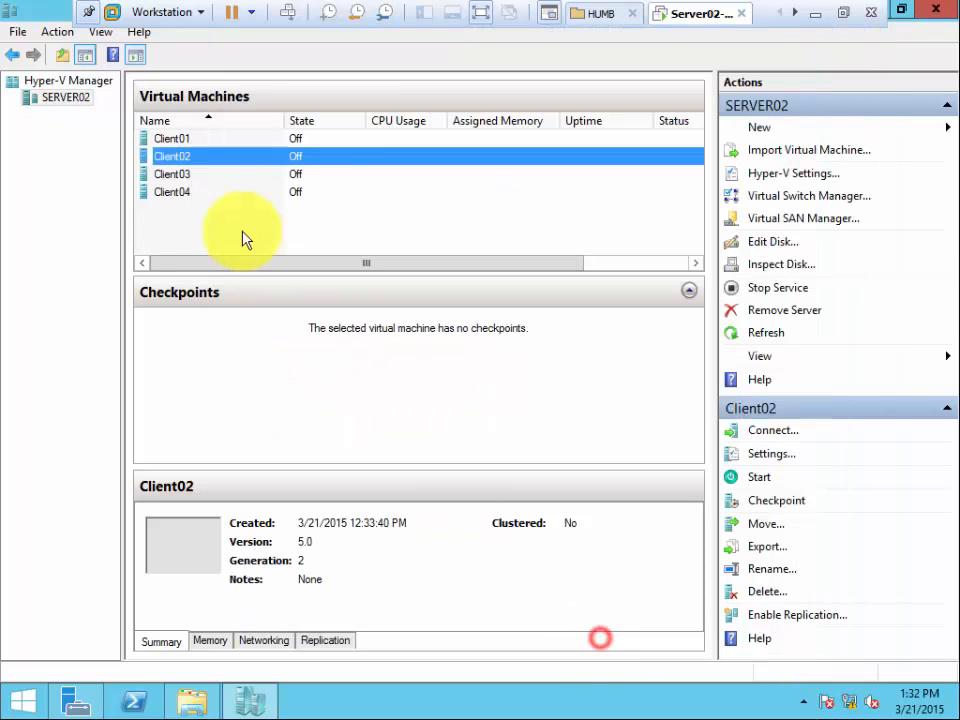
# Connect Client03's network adapter to the External virtual switch with VLAN ID 4, then apply and accept the settings.
pyautogui.rightClick(176, 175)
pyautogui.click(234, 209)
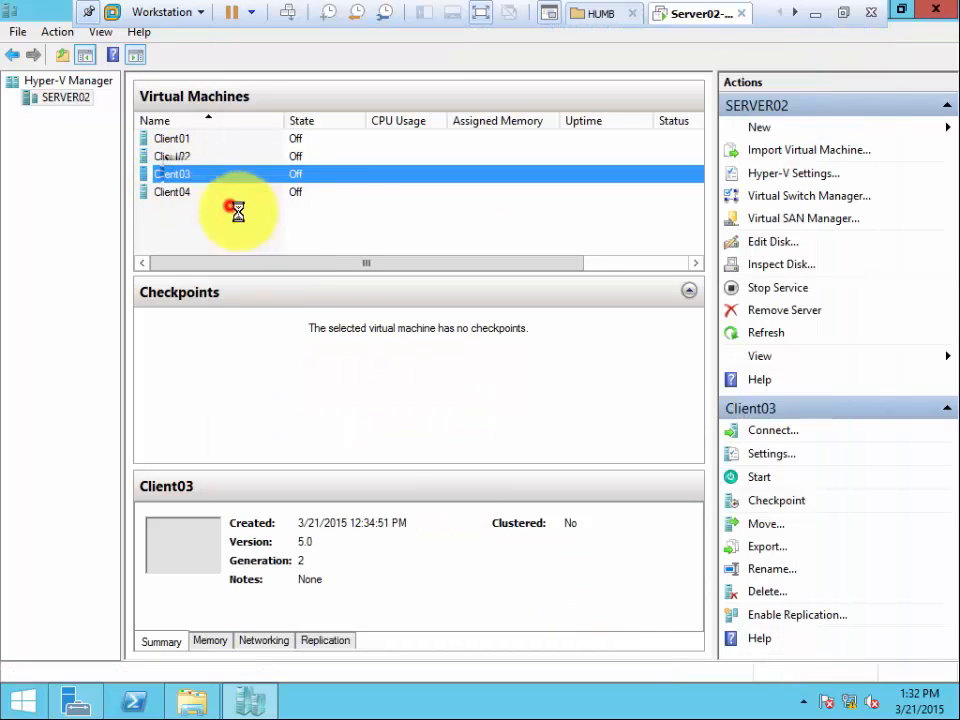
pyautogui.click(295, 295)
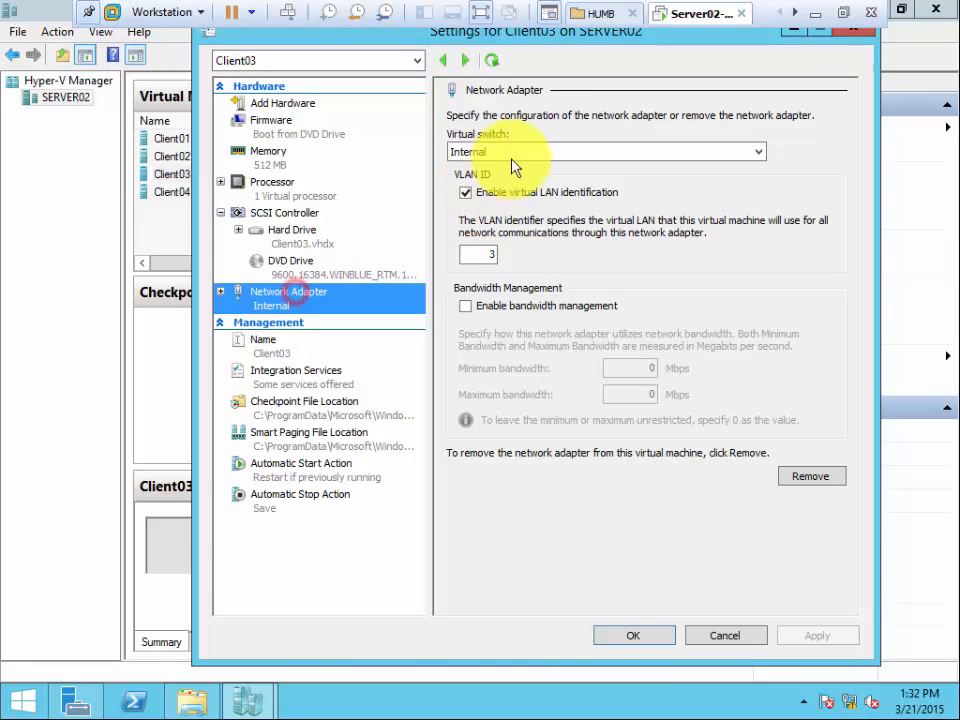
pyautogui.click(487, 152)
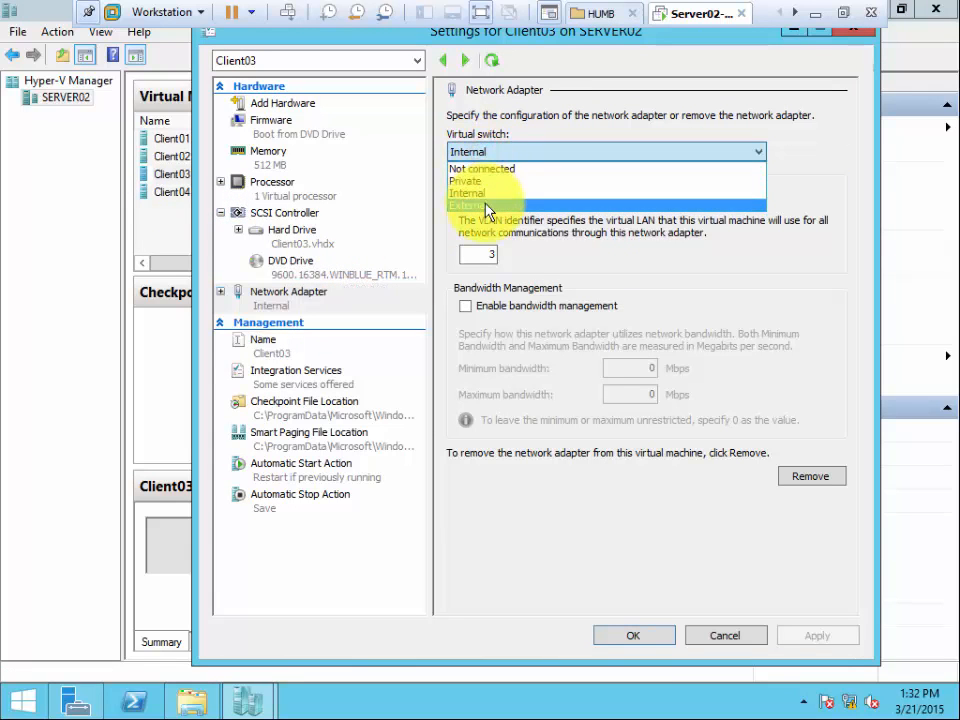
pyautogui.click(478, 204)
pyautogui.click(483, 253)
pyautogui.write('4')
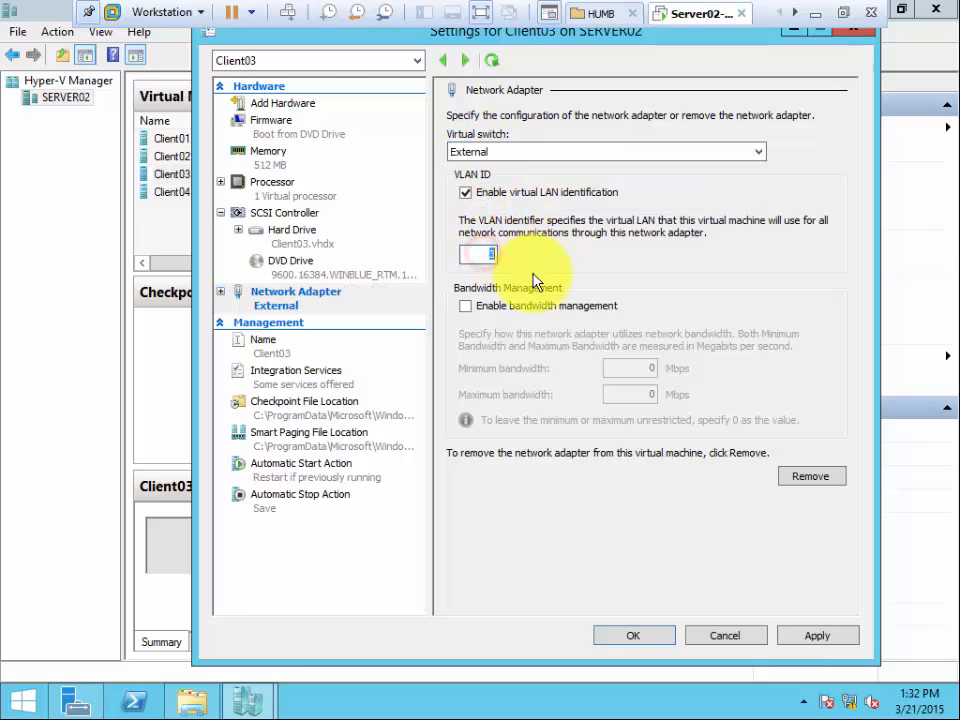
pyautogui.click(805, 638)
pyautogui.click(645, 638)
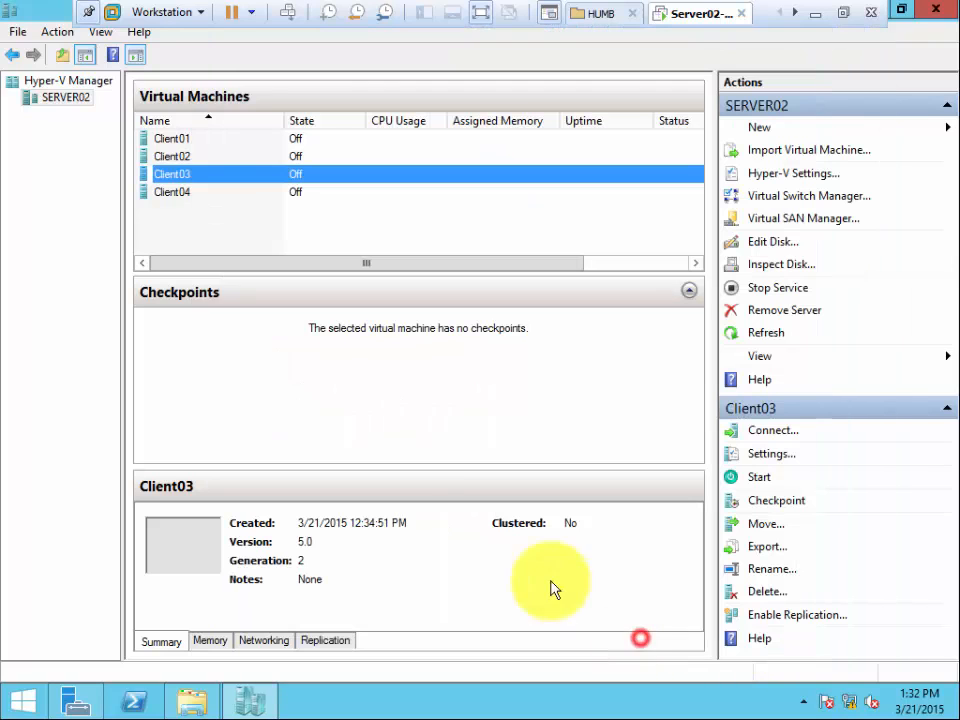
# Connect Client04's network adapter to the External virtual switch with VLAN ID 4, then apply and accept the settings.
pyautogui.click(169, 196)
pyautogui.rightClick(169, 198)
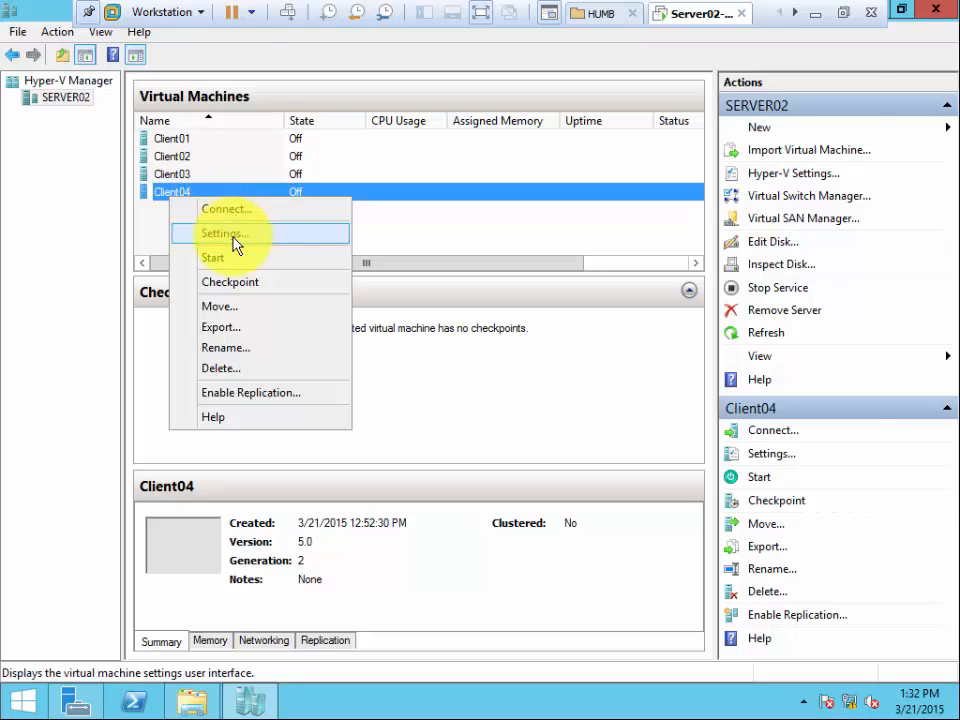
pyautogui.click(232, 235)
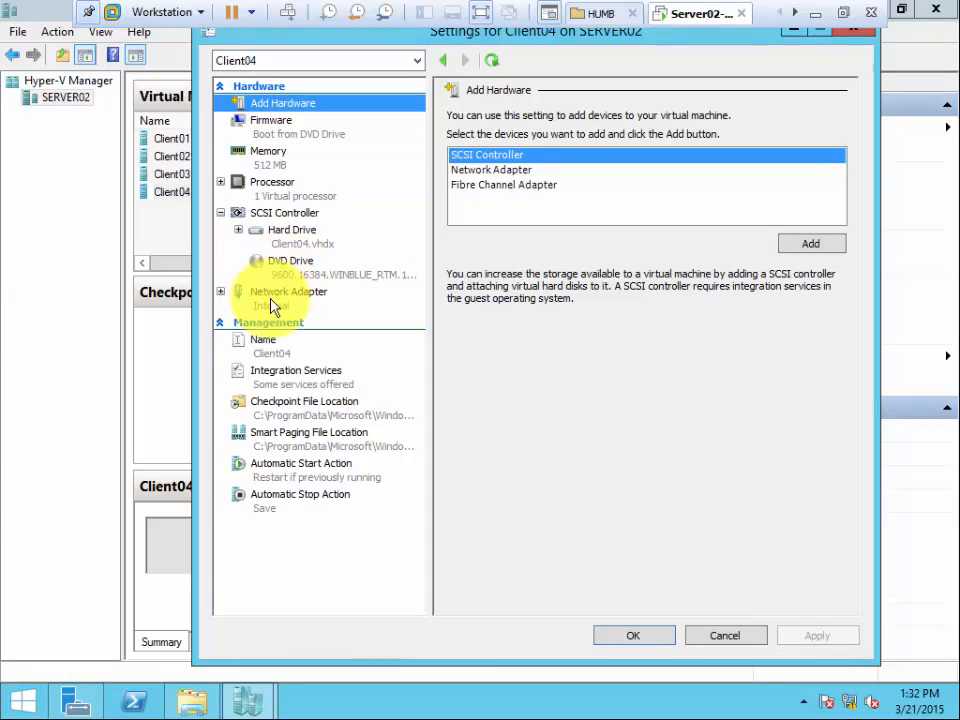
pyautogui.click(270, 300)
pyautogui.click(484, 152)
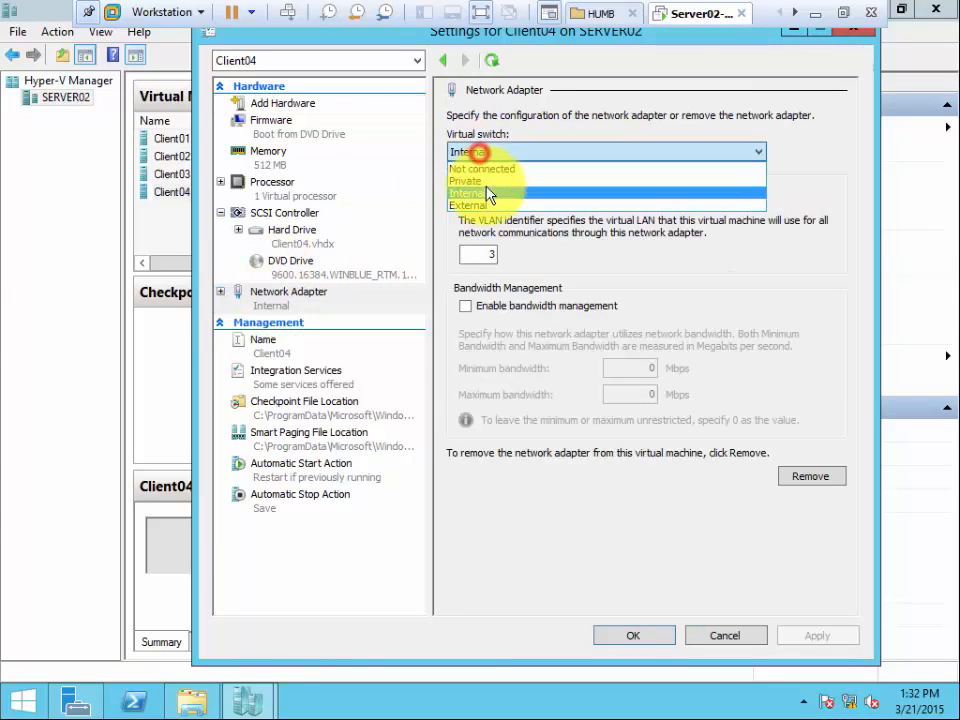
pyautogui.click(486, 206)
pyautogui.moveTo(482, 254); pyautogui.dragTo(517, 260)
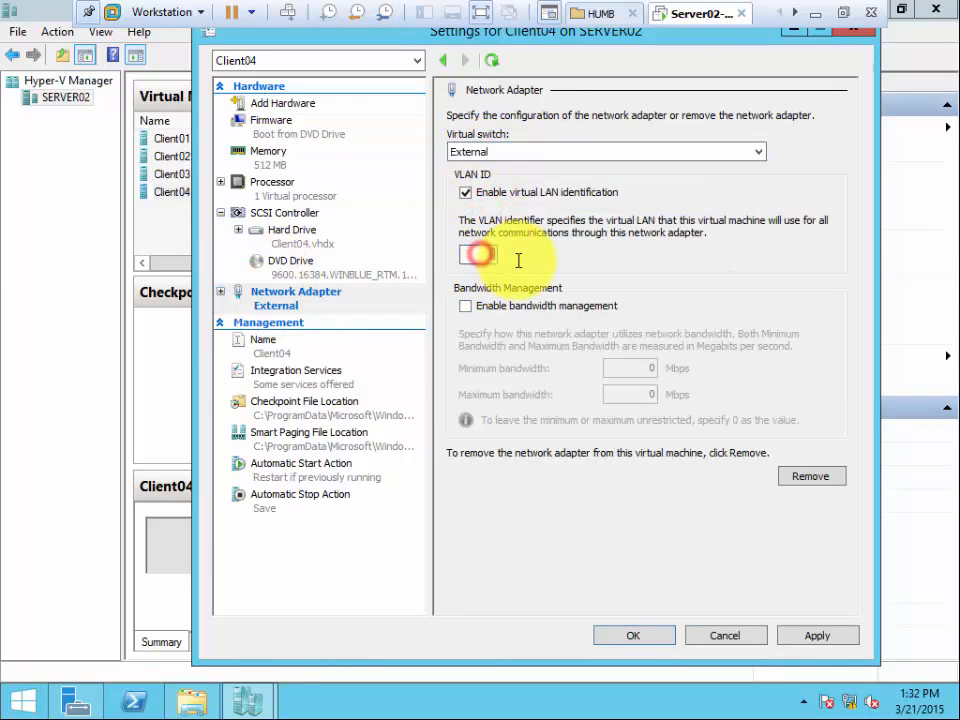
pyautogui.write('4')
pyautogui.click(812, 636)
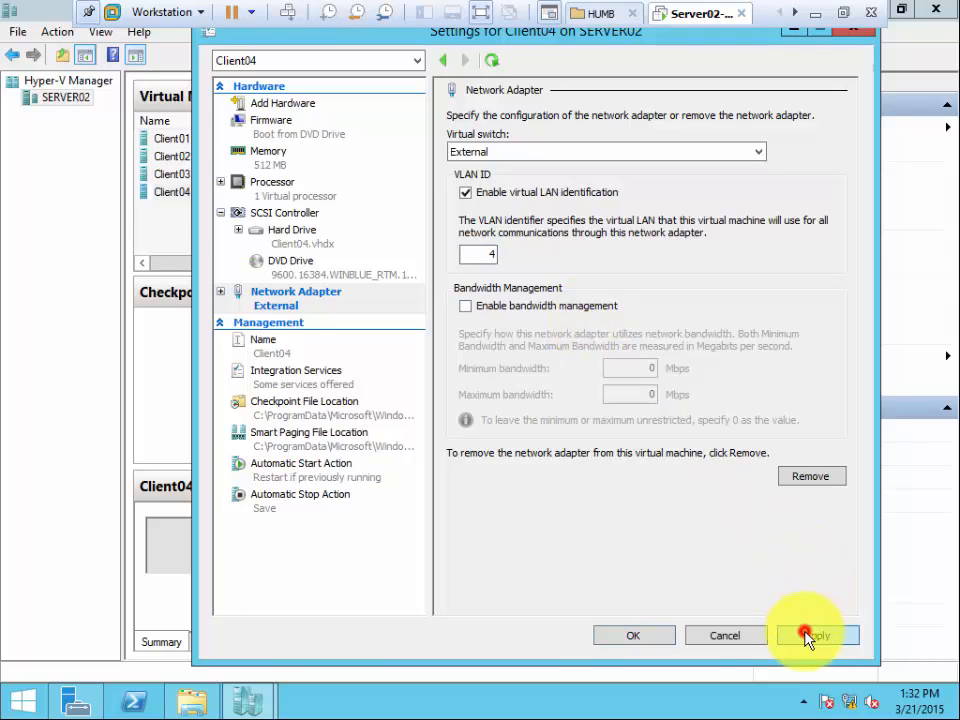
pyautogui.click(636, 636)
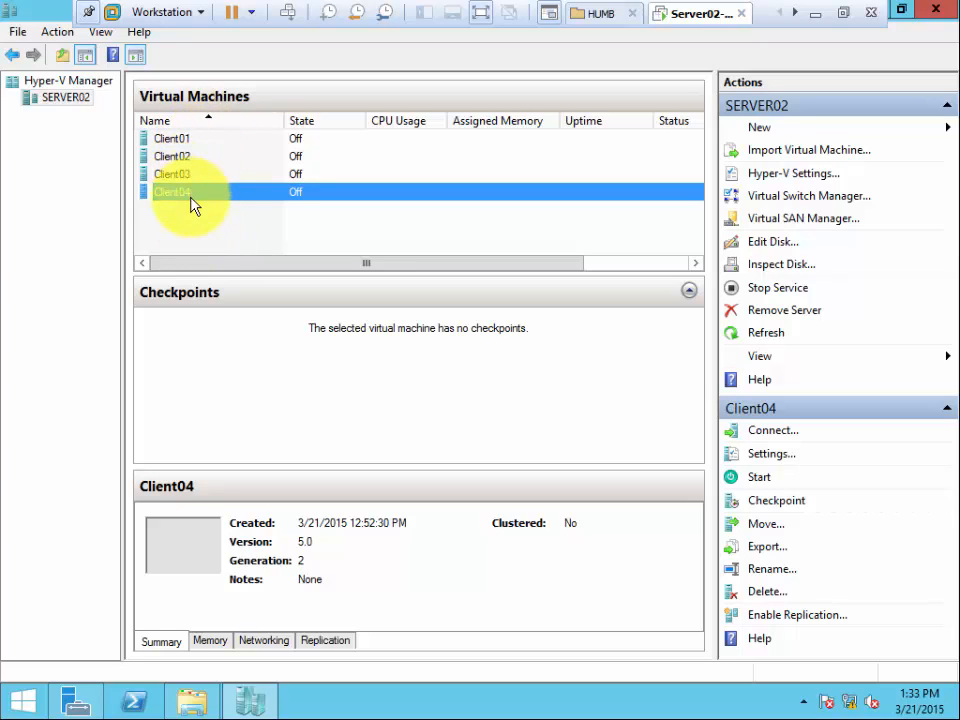
# Check the virtual switch and VLAN ID of Client01's network adapter, then cancel its settings.
pyautogui.click(189, 140)
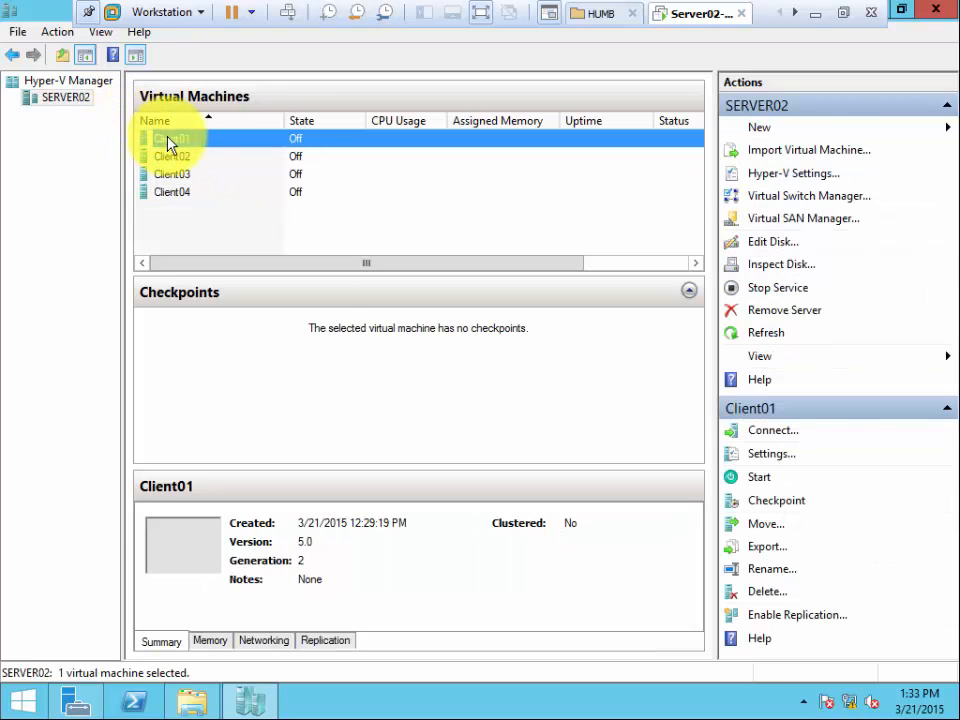
pyautogui.rightClick(171, 140)
pyautogui.click(212, 173)
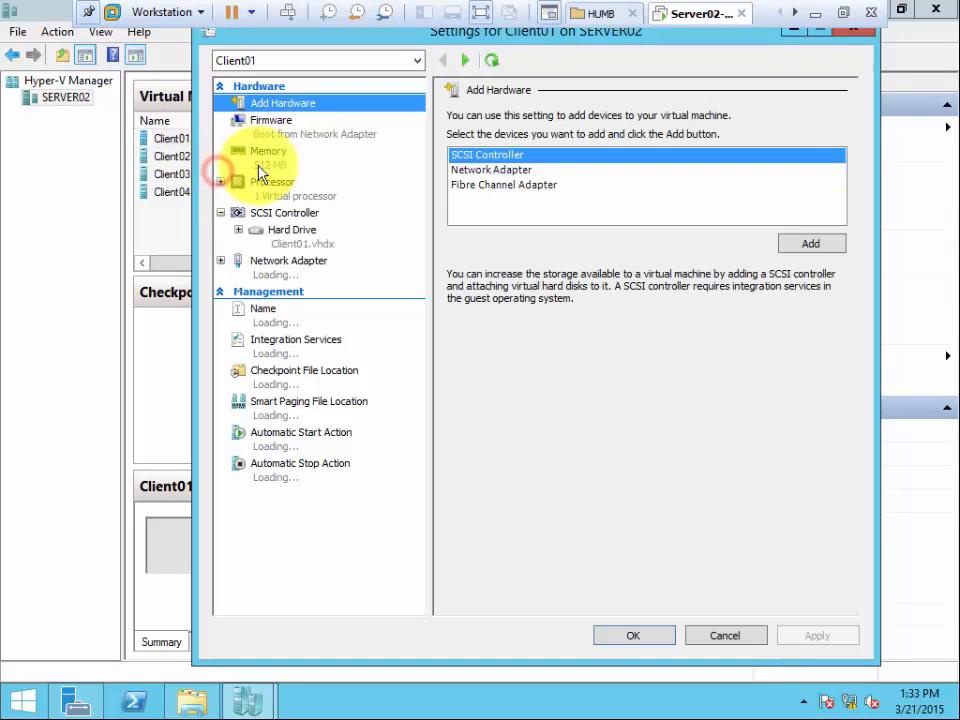
pyautogui.click(292, 270)
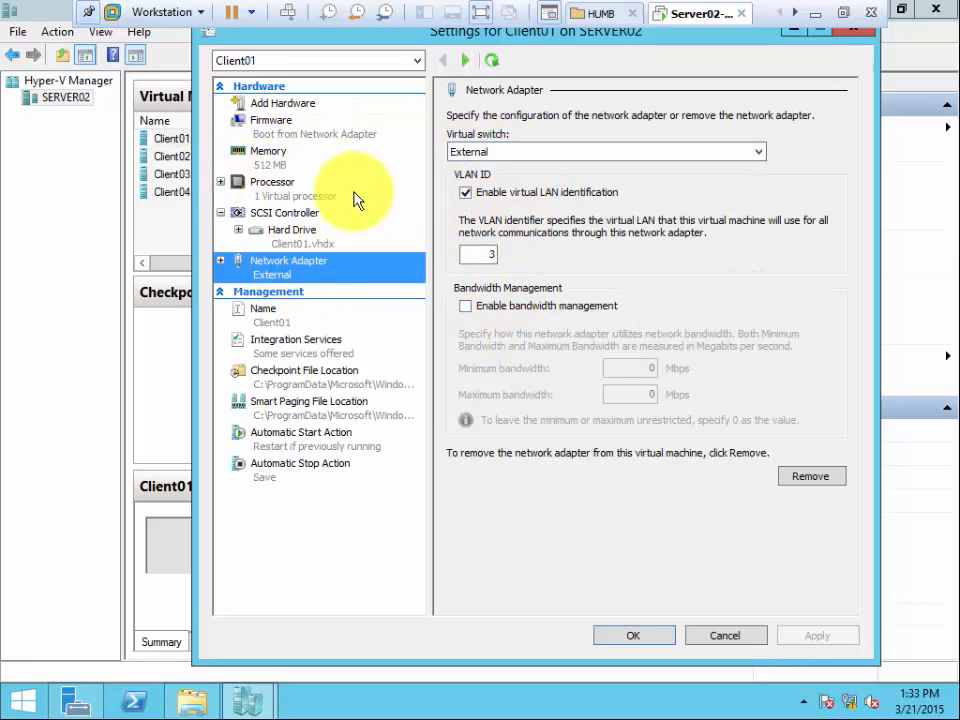
pyautogui.click(723, 636)
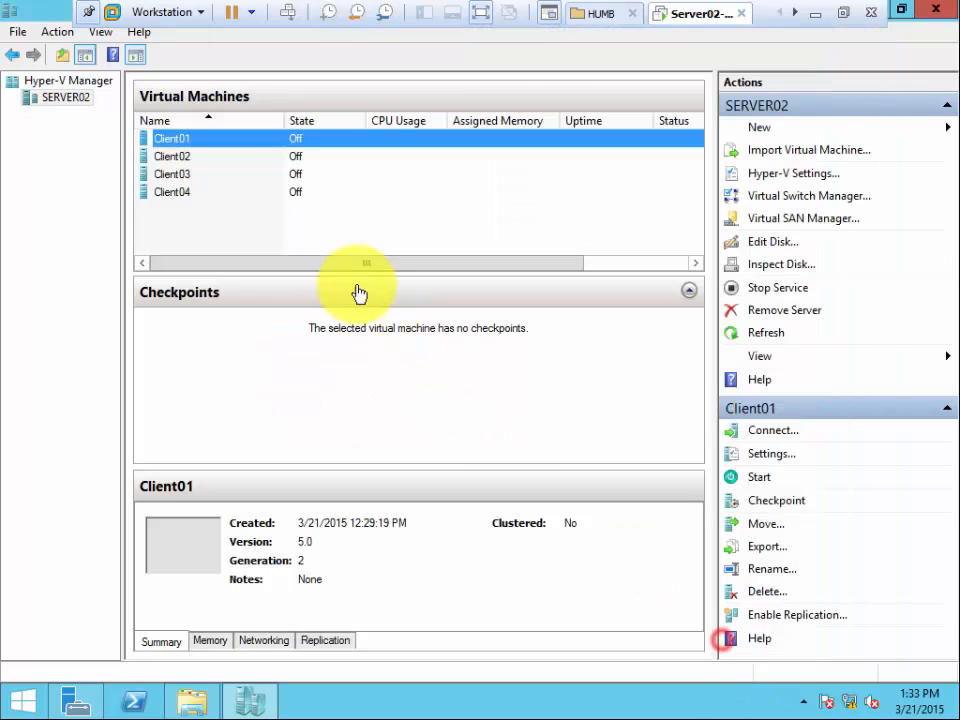
# Check the virtual switch and VLAN ID of Client04's network adapter, then close its settings and clear the selection.
pyautogui.rightClick(181, 192)
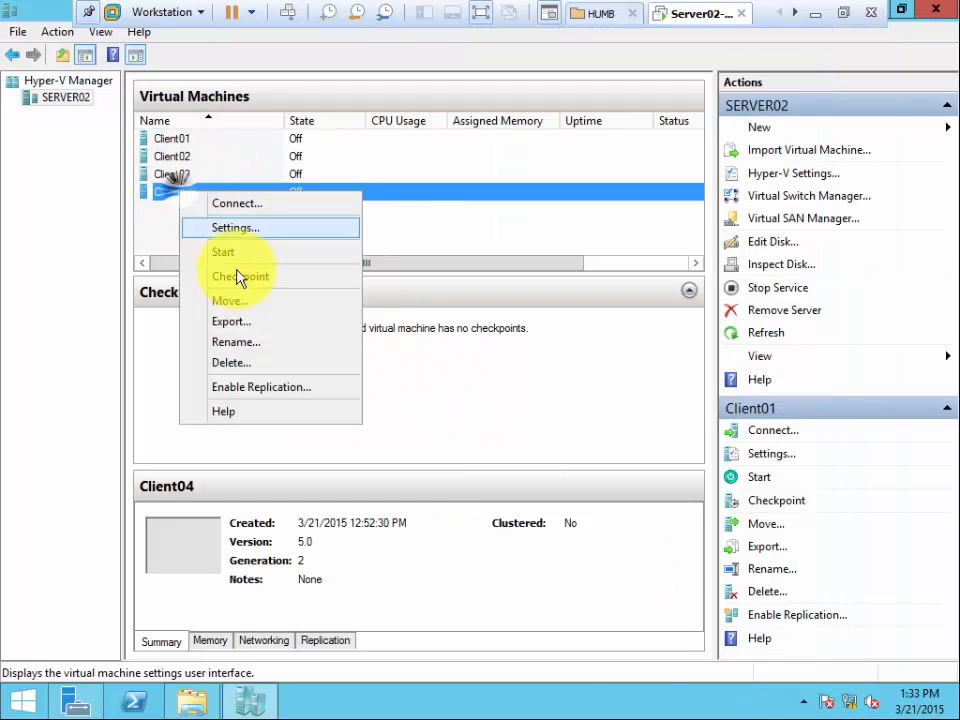
pyautogui.click(240, 228)
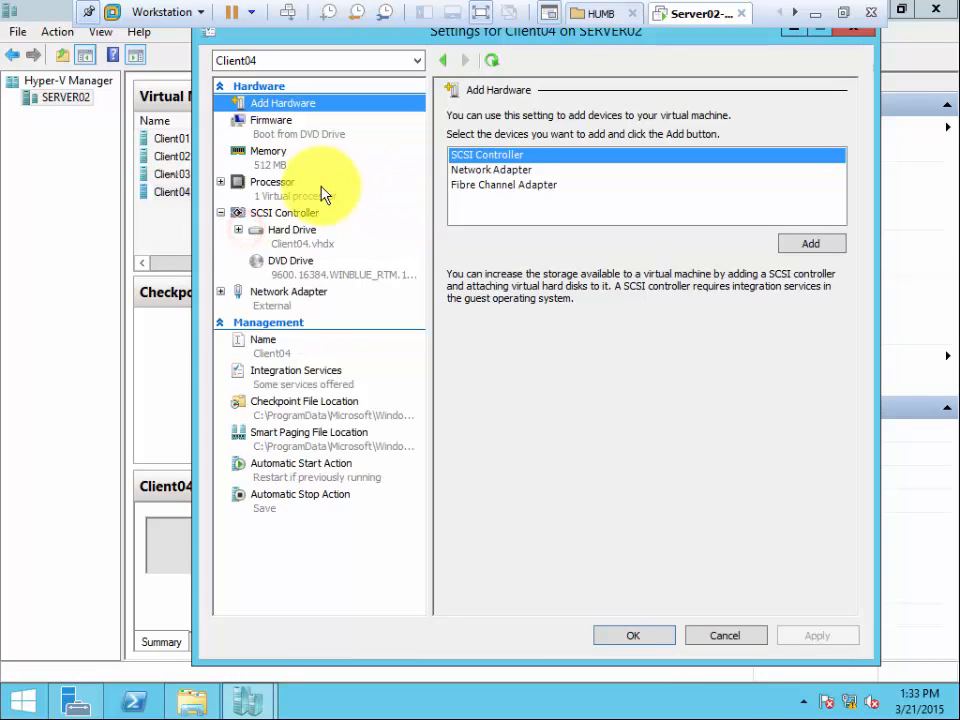
pyautogui.click(292, 306)
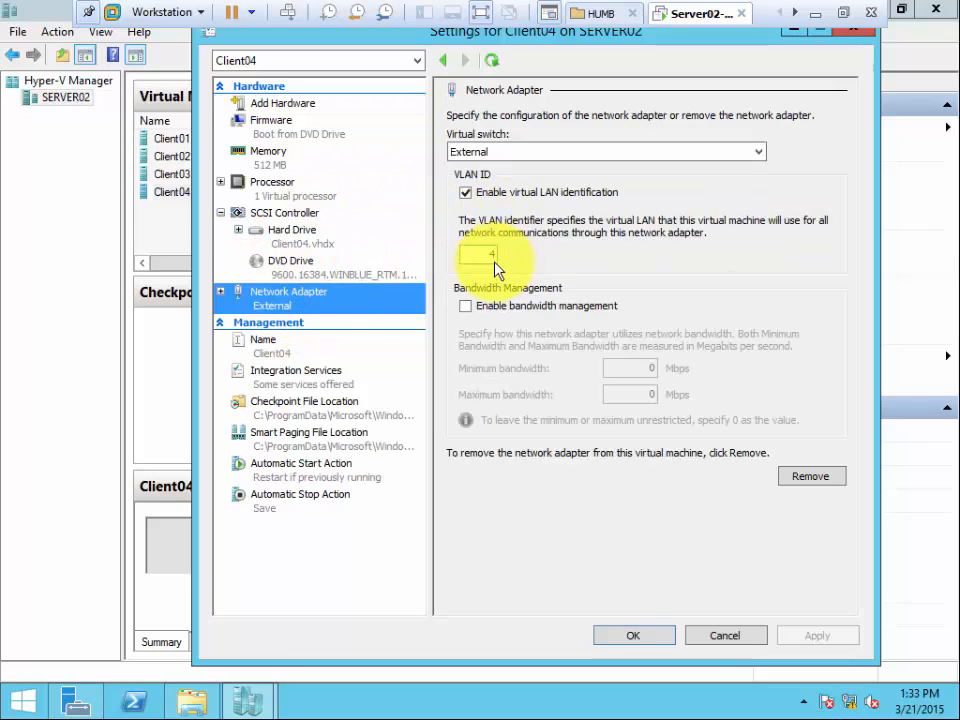
pyautogui.click(651, 633)
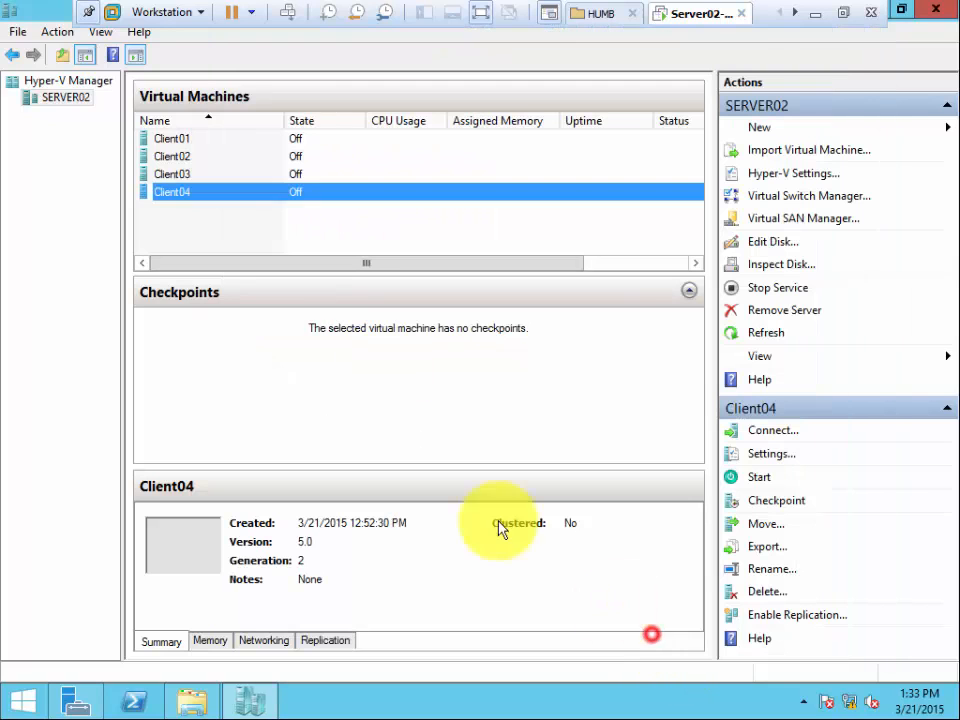
pyautogui.click(188, 224)
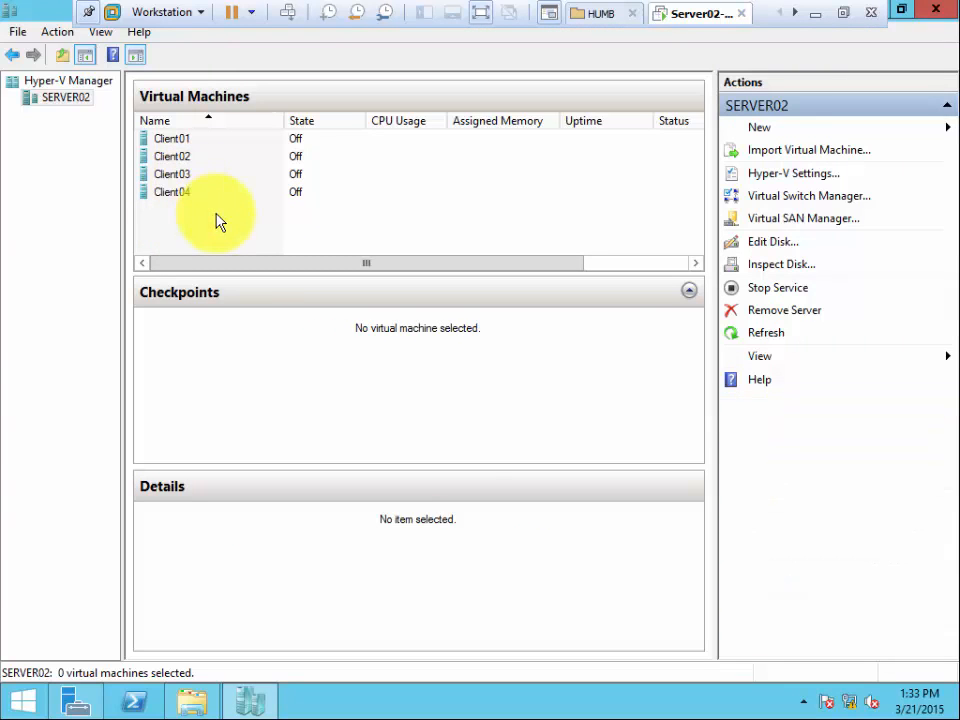
# Open the settings of all four clients together, check Client04's network adapter, then cancel every settings window and clear the selection.
pyautogui.moveTo(182, 138); pyautogui.dragTo(188, 198)
pyautogui.rightClick(186, 176)
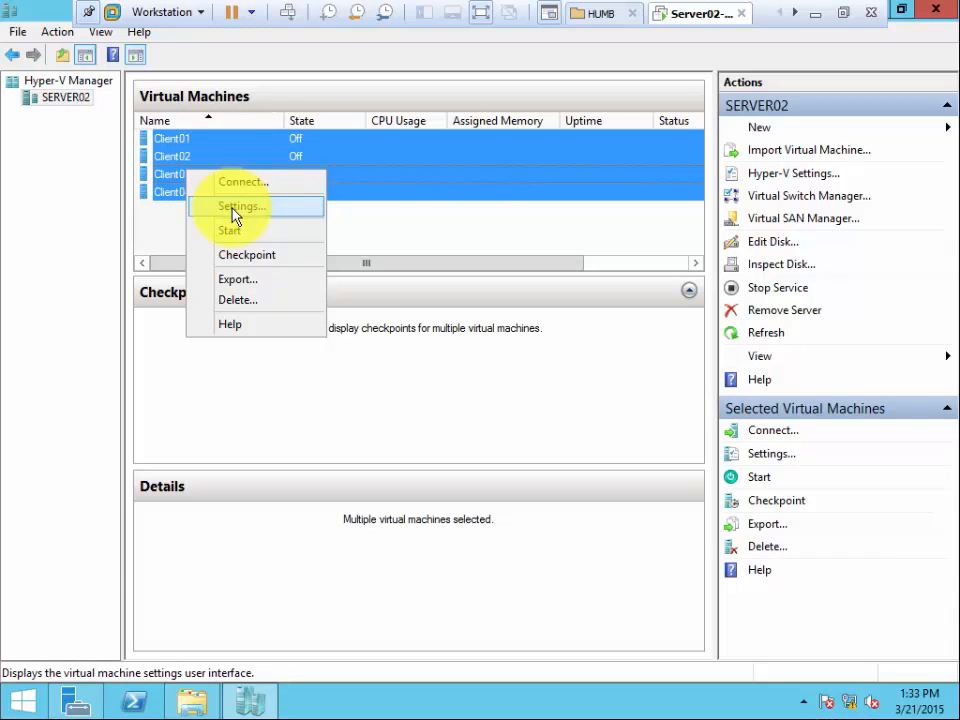
pyautogui.click(232, 209)
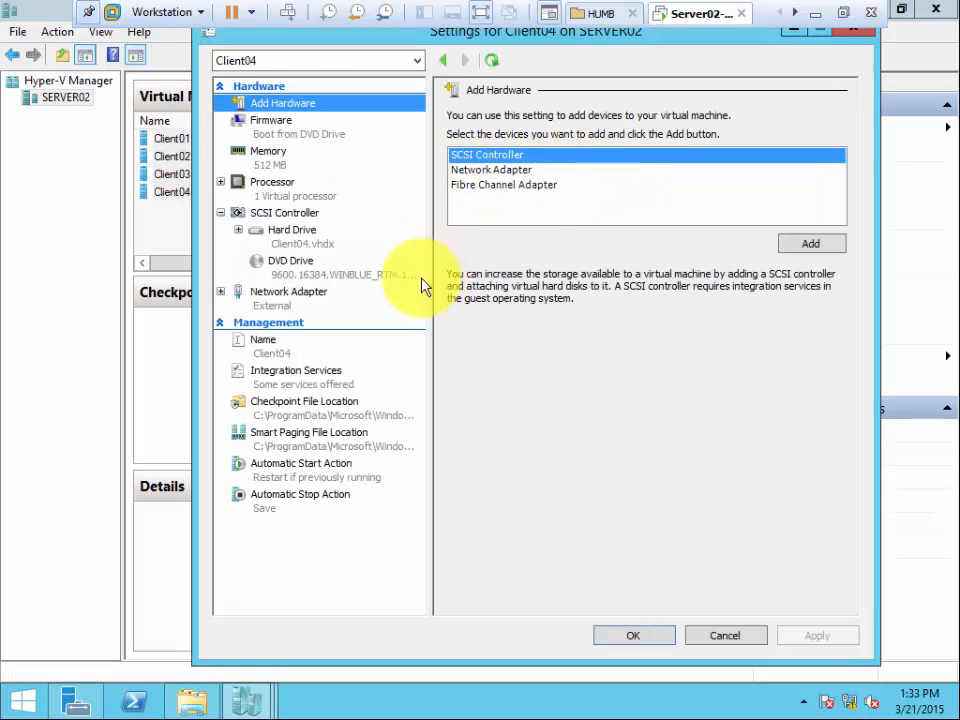
pyautogui.click(317, 297)
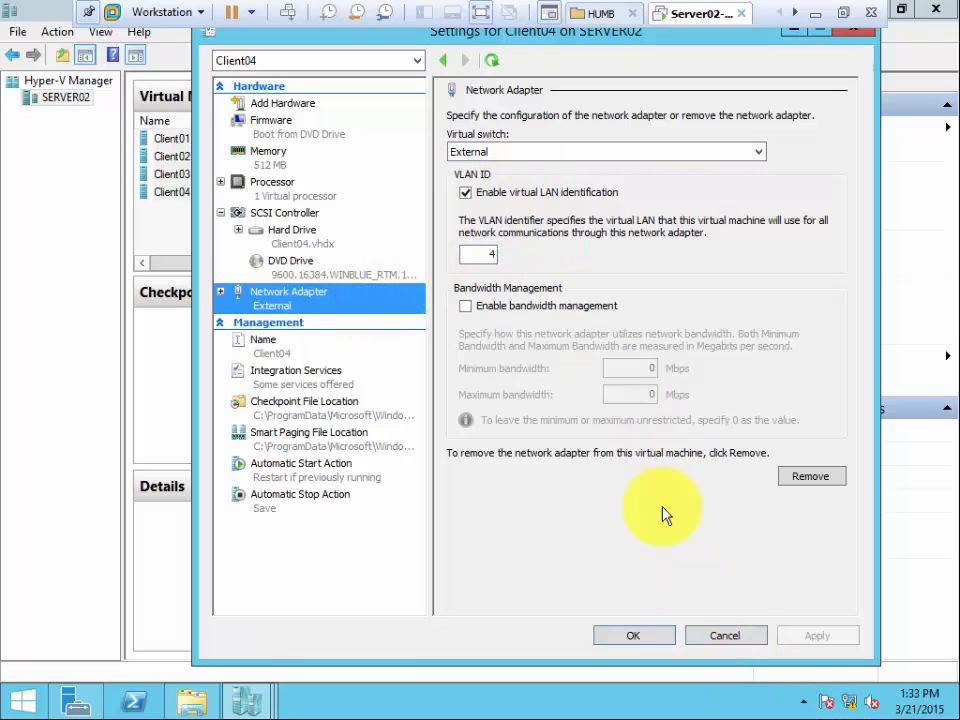
pyautogui.click(714, 641)
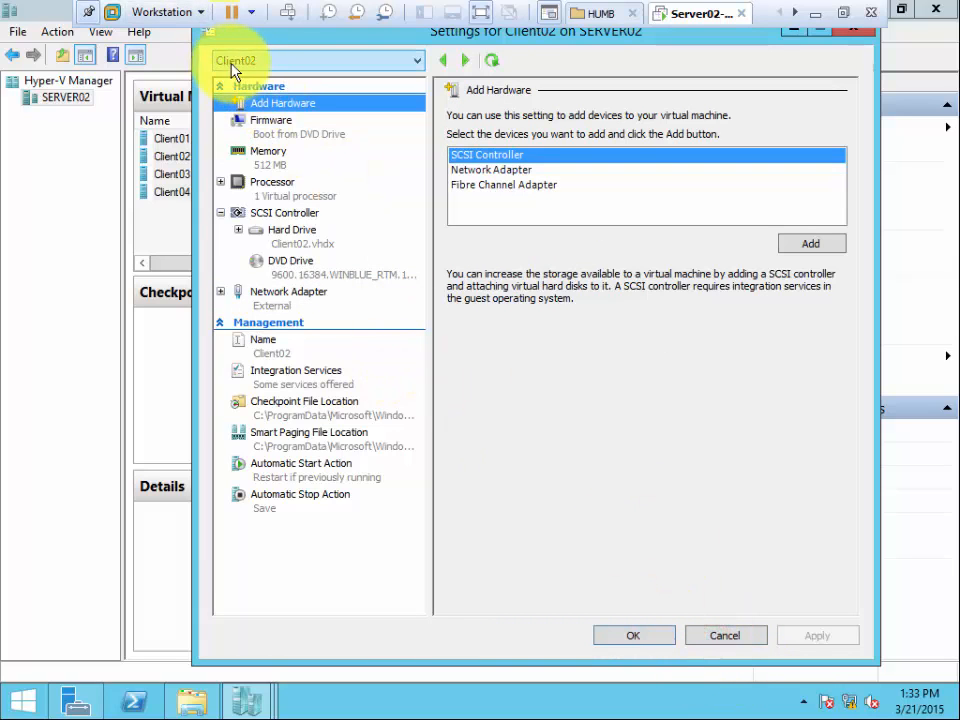
pyautogui.click(708, 641)
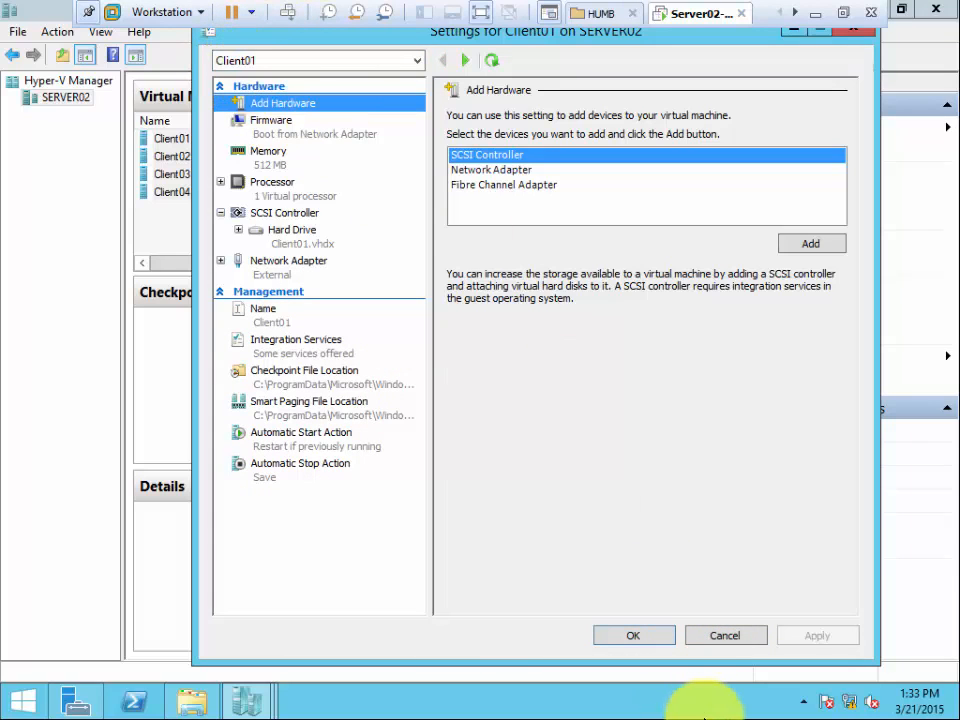
pyautogui.click(714, 637)
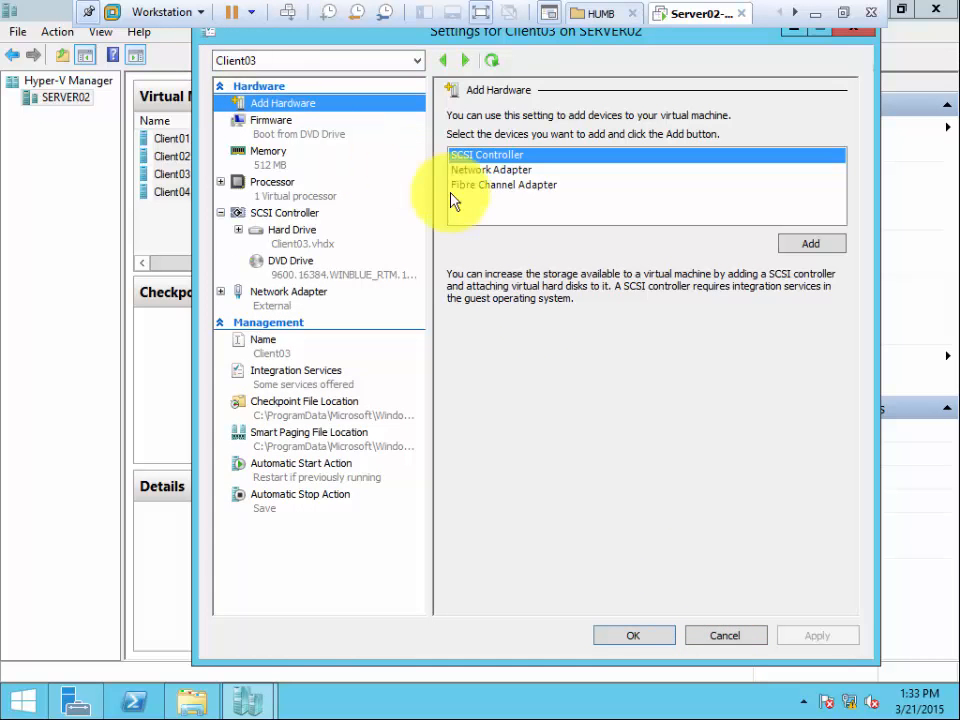
pyautogui.click(729, 632)
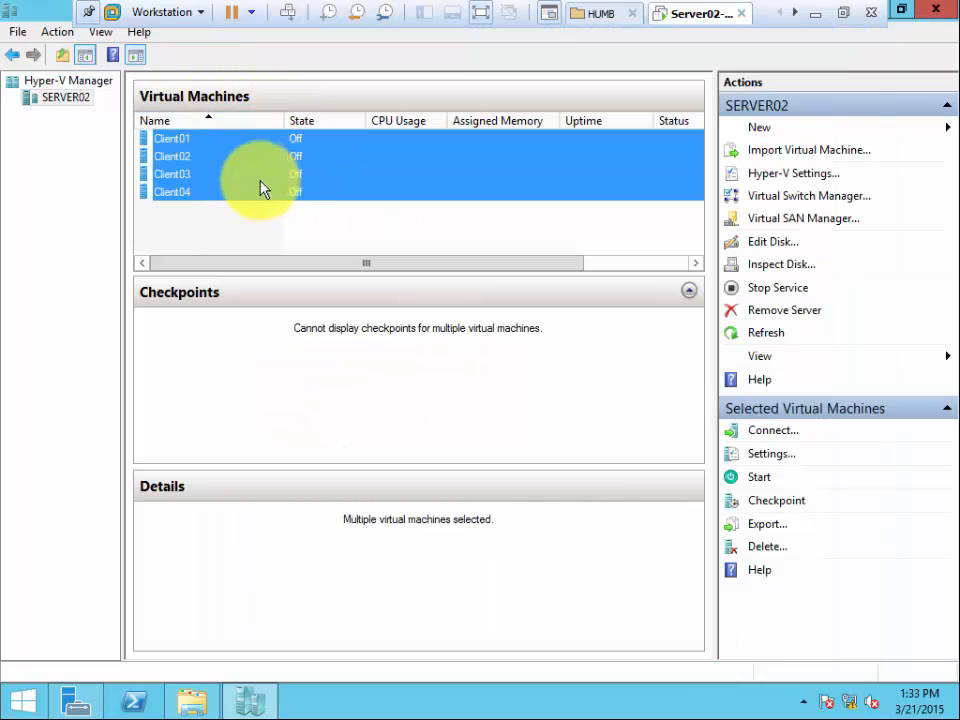
pyautogui.click(228, 224)
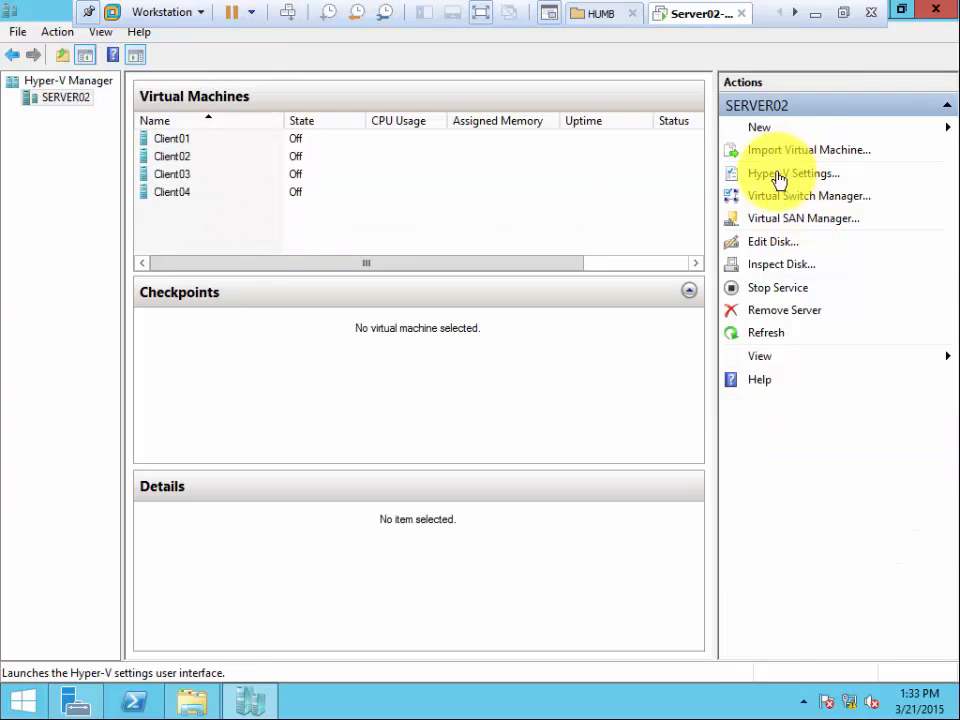
pyautogui.click(183, 226)
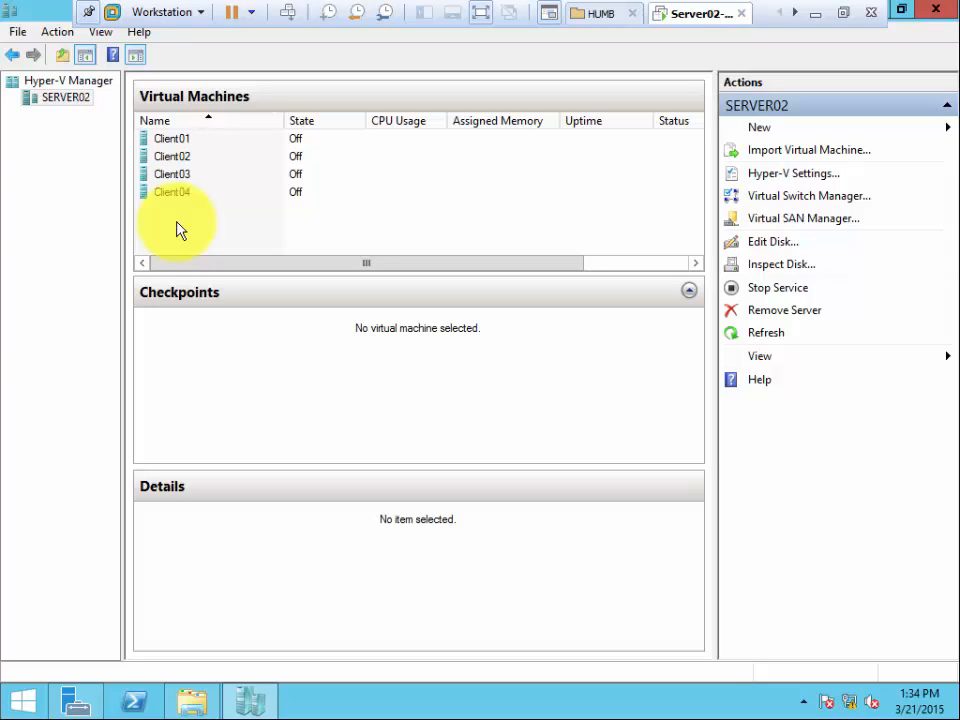
pyautogui.click(45, 170)
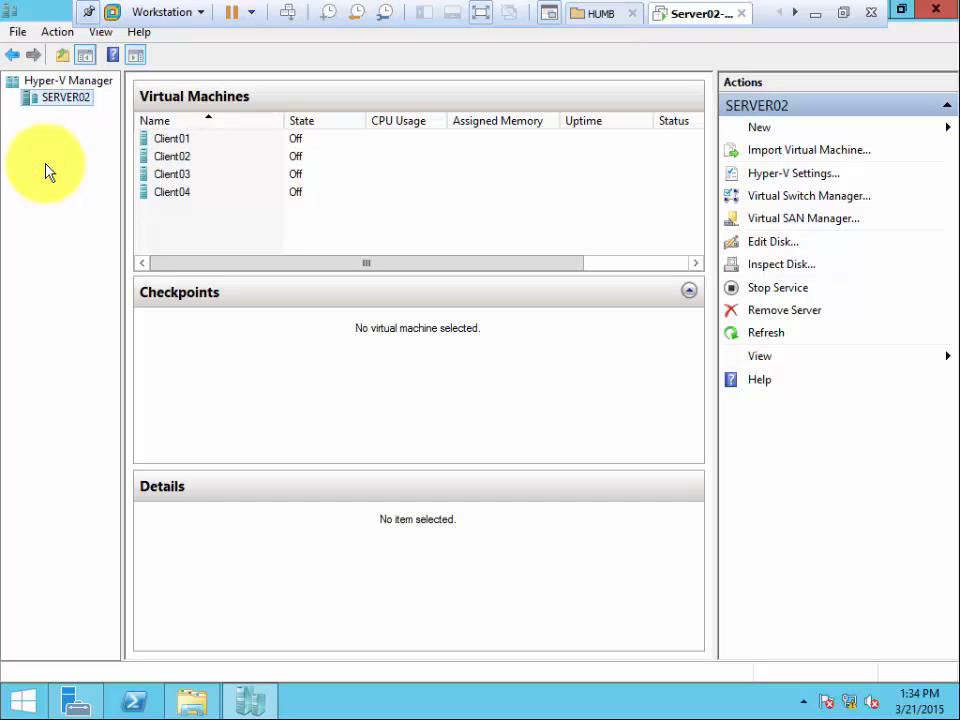
pyautogui.click(46, 164)
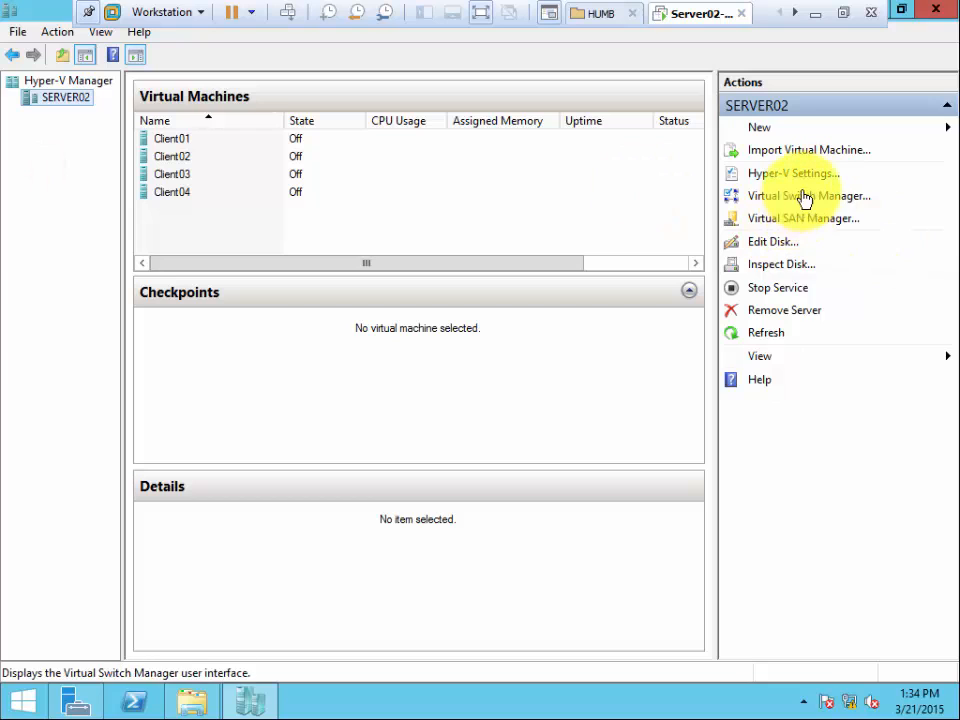
pyautogui.rightClick(74, 98)
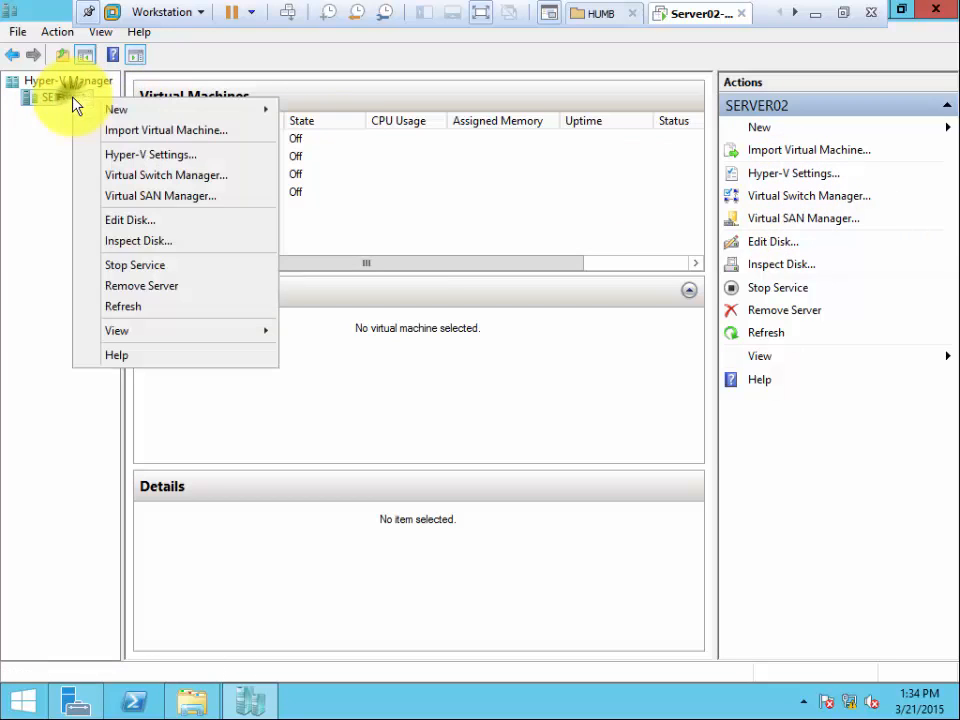
pyautogui.click(8, 146)
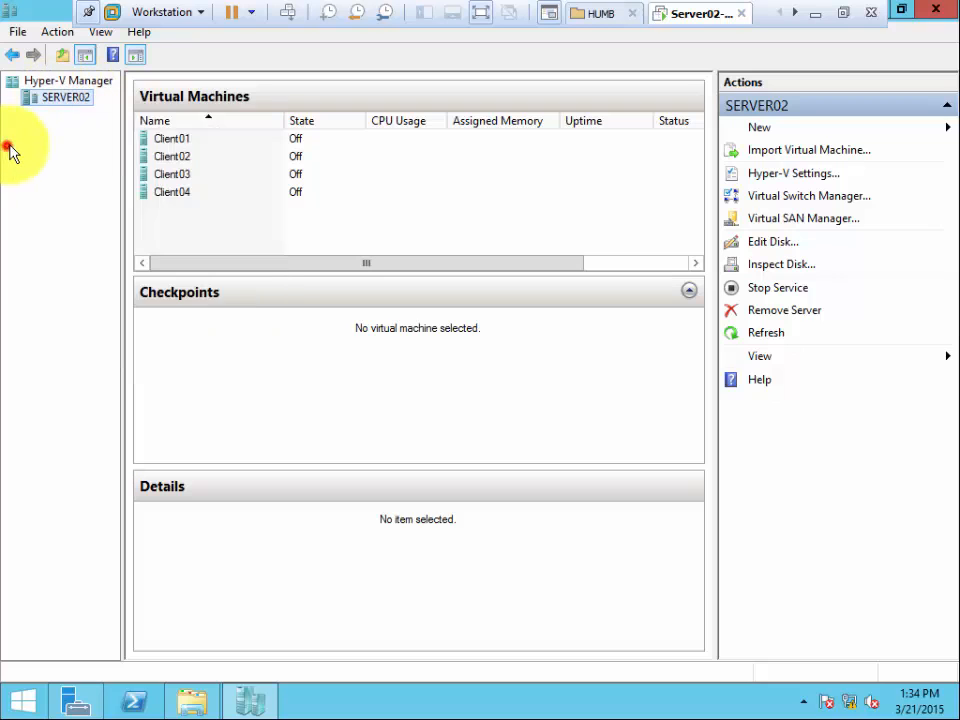
# Open Client01's settings and view the hard drive attached to its SCSI controller.
pyautogui.click(171, 139)
pyautogui.rightClick(173, 142)
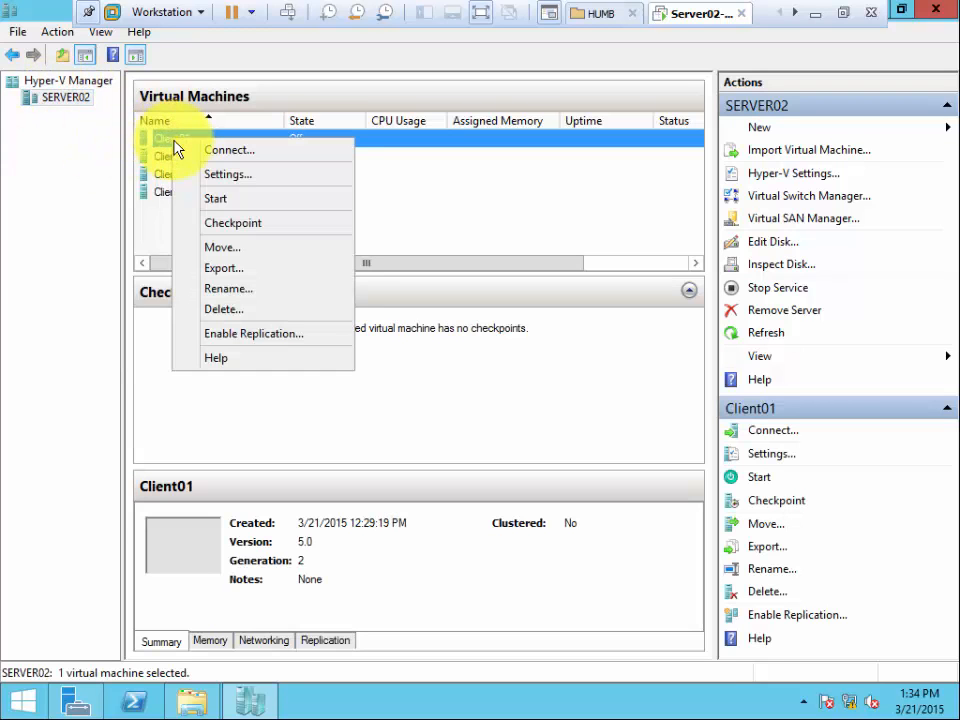
pyautogui.click(233, 177)
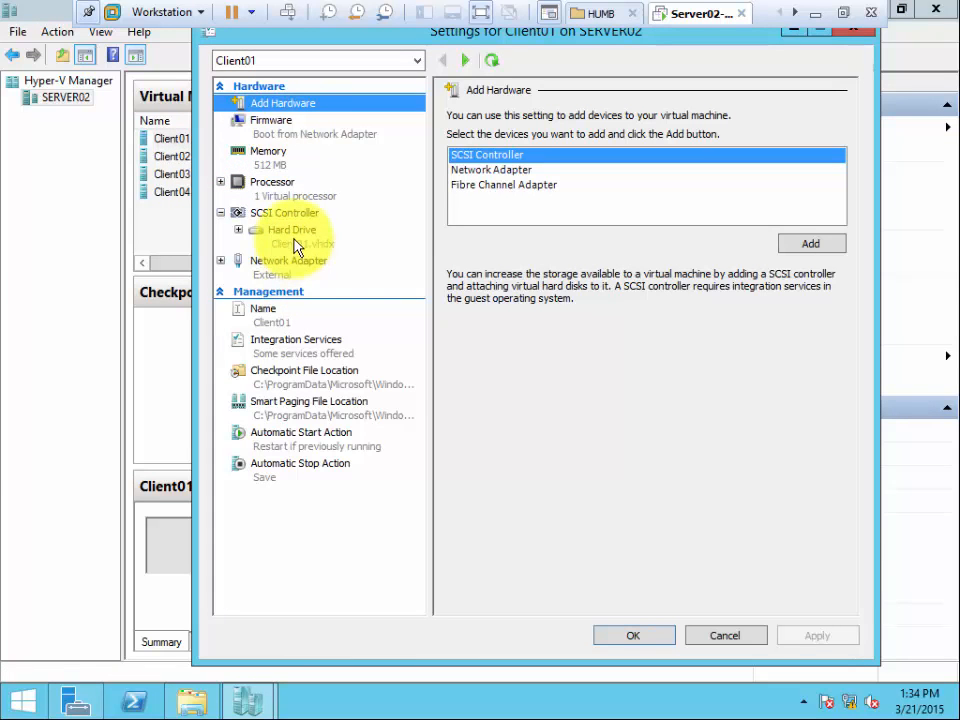
pyautogui.click(285, 213)
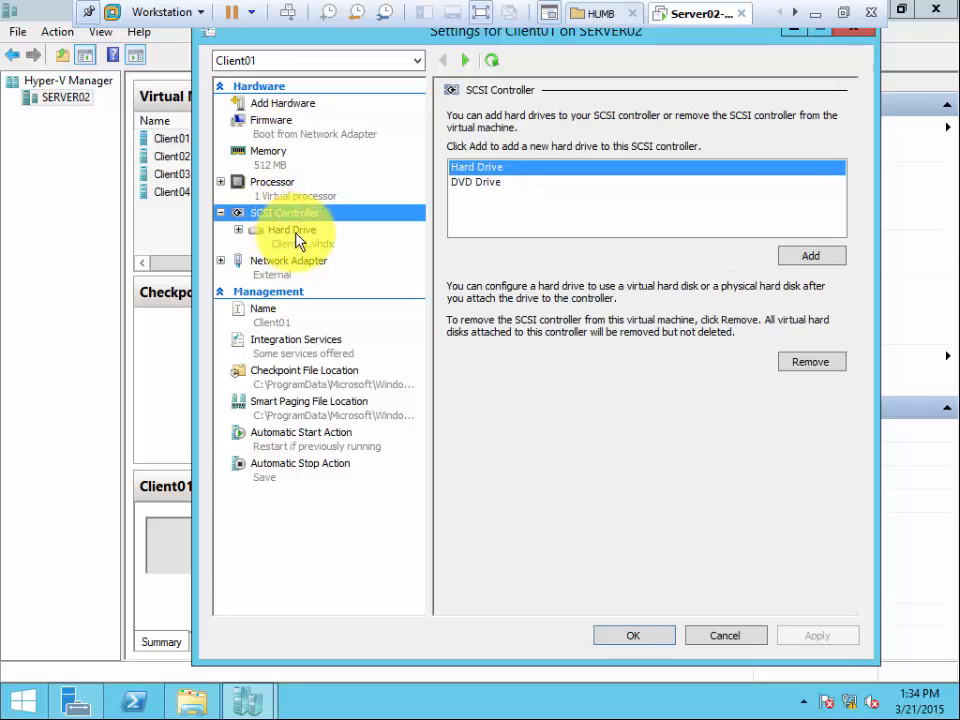
pyautogui.click(294, 241)
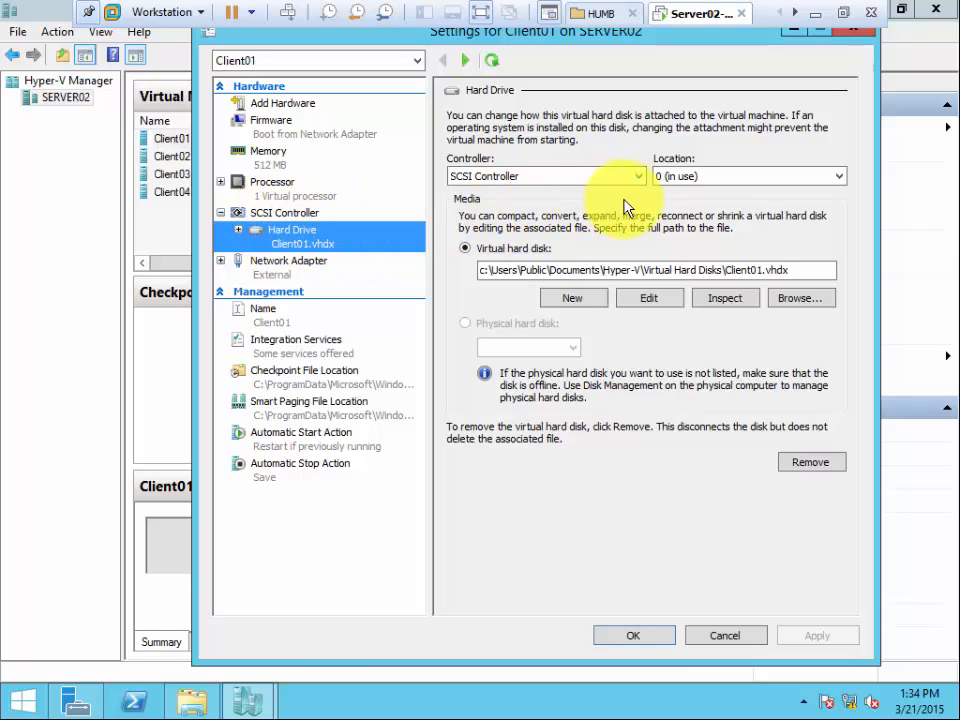
# Examine the controller and location choices for Client01's hard drive, then cancel the settings.
pyautogui.click(840, 177)
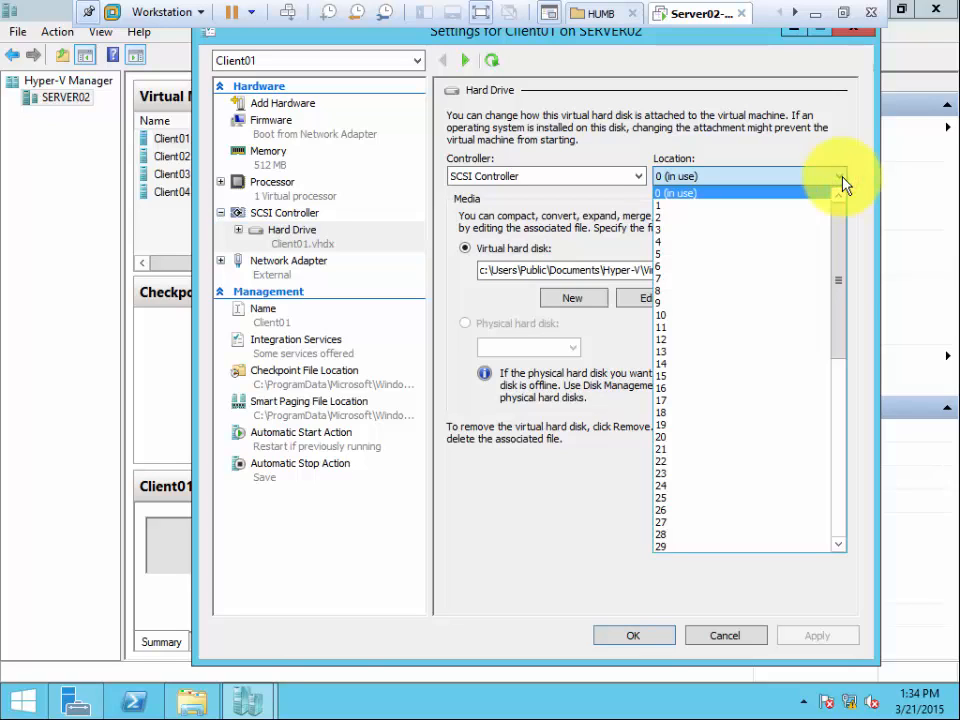
pyautogui.click(840, 177)
pyautogui.click(635, 176)
pyautogui.click(638, 177)
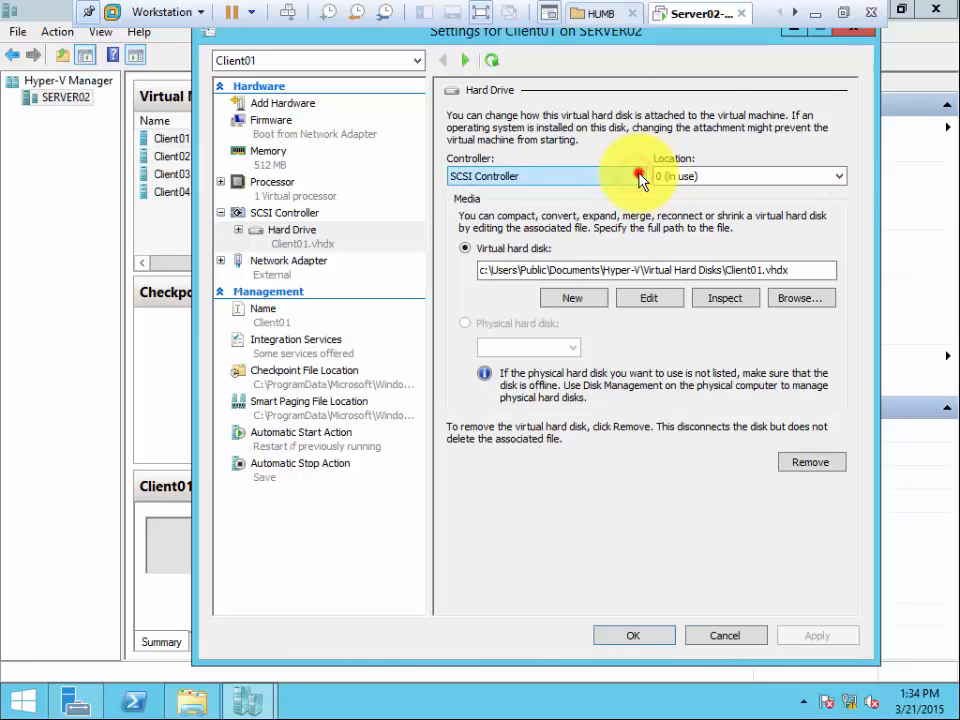
pyautogui.click(838, 180)
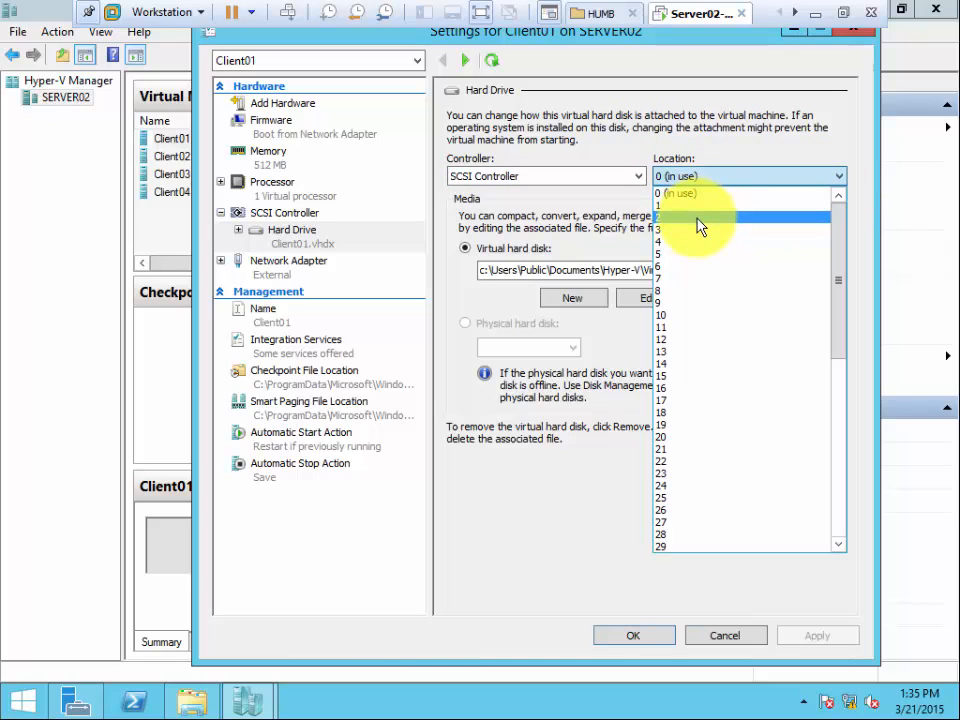
pyautogui.click(690, 193)
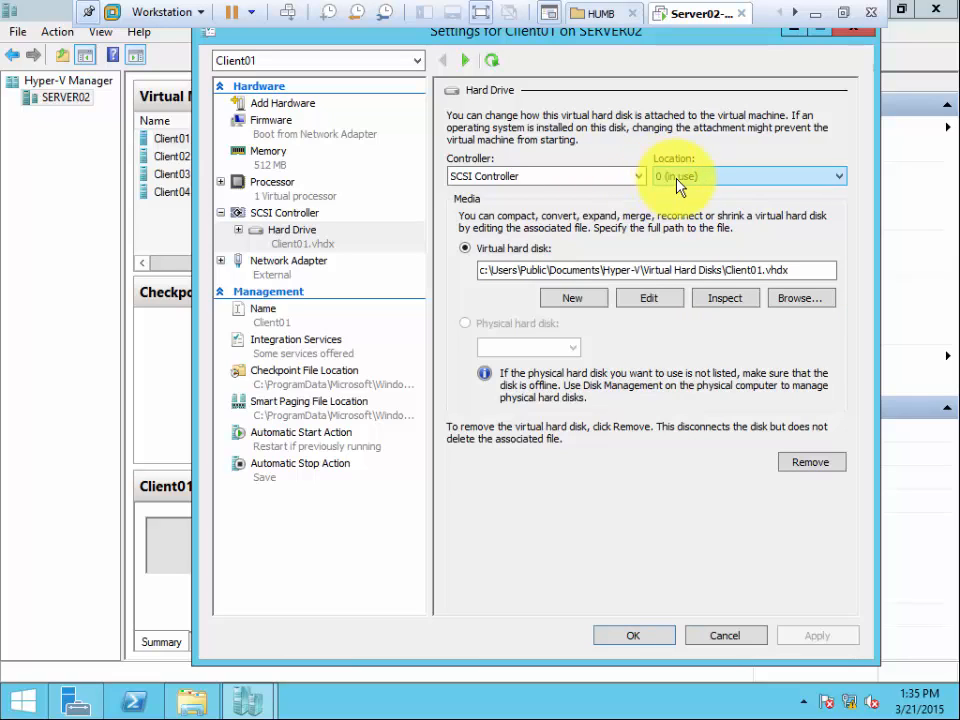
pyautogui.click(705, 178)
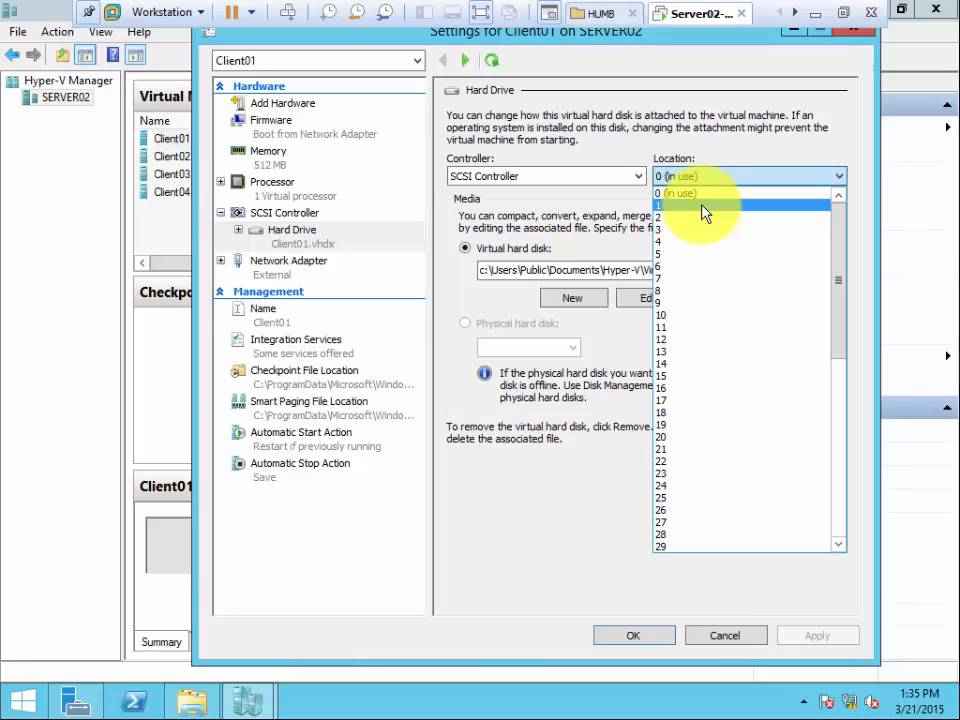
pyautogui.click(676, 125)
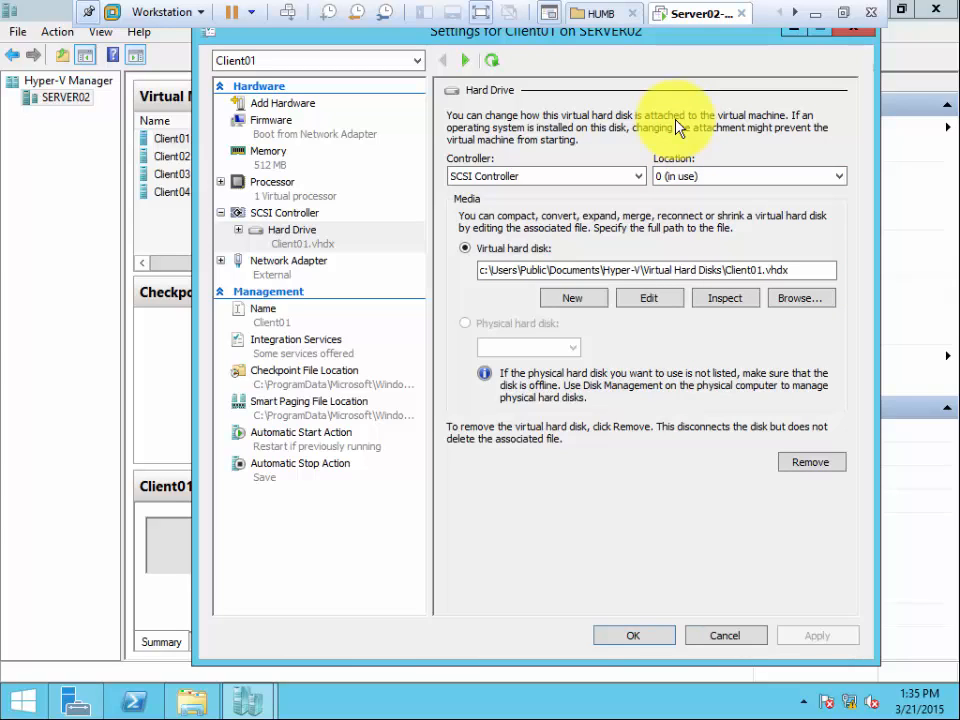
pyautogui.click(727, 641)
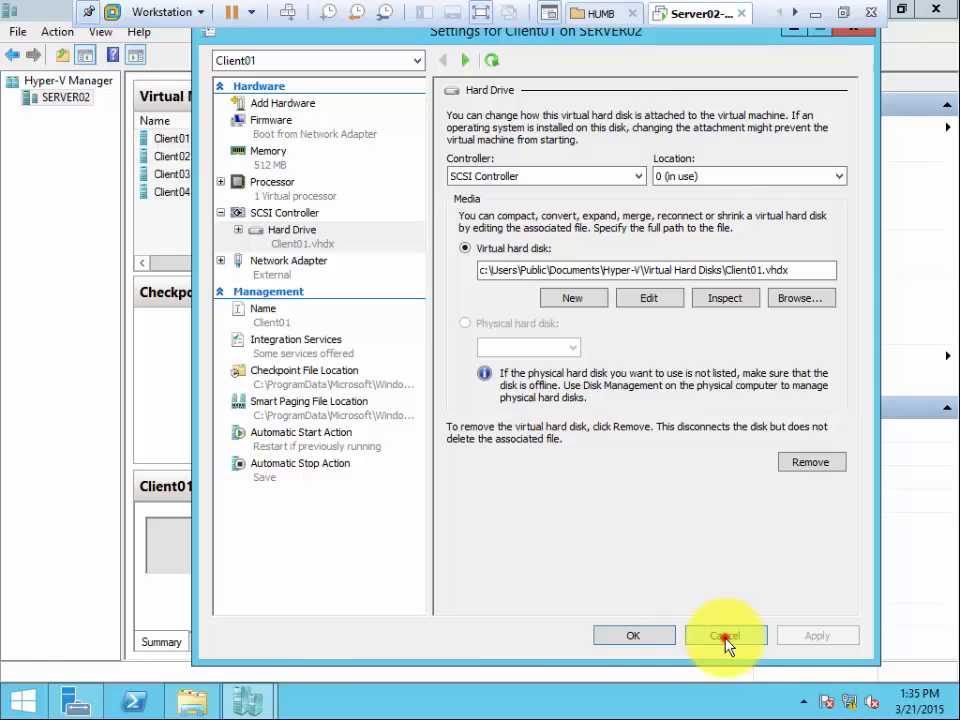
pyautogui.rightClick(82, 101)
pyautogui.moveTo(120, 118)
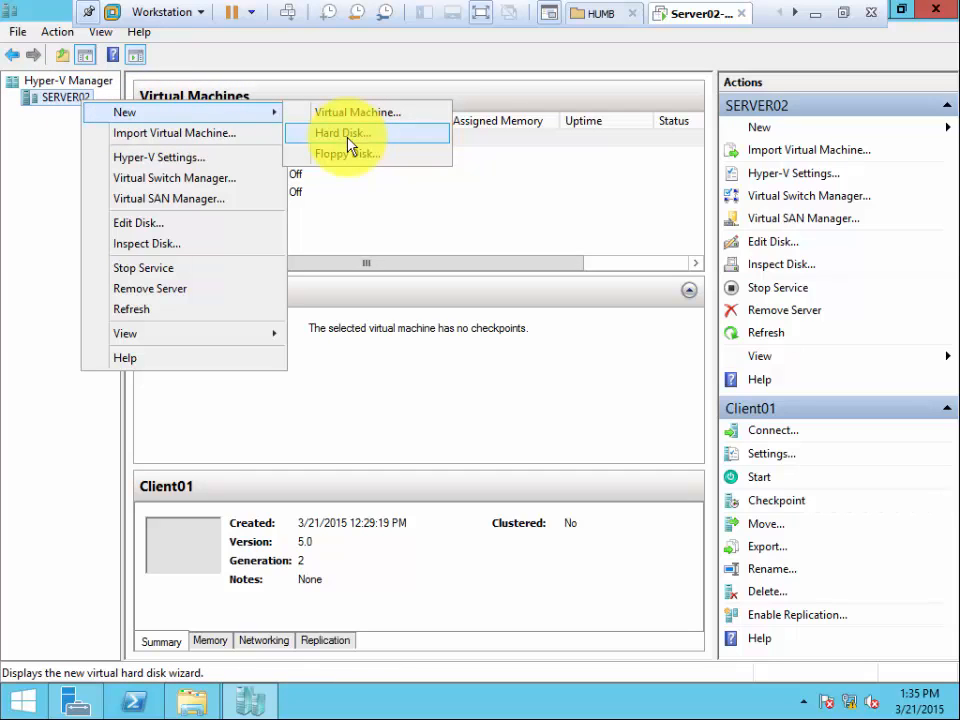
pyautogui.click(30, 258)
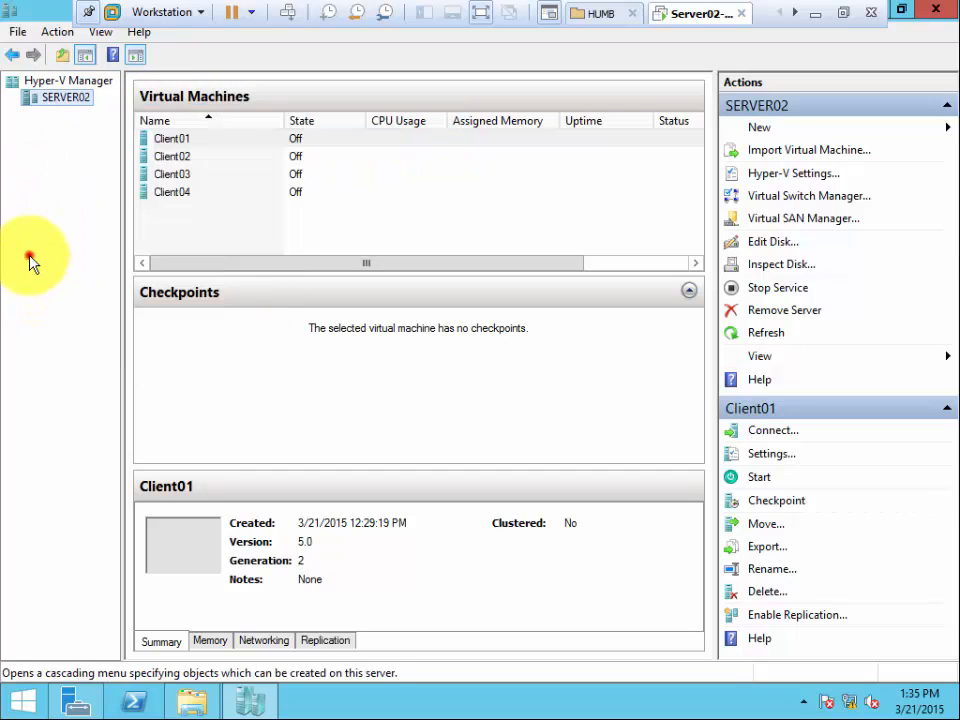
pyautogui.rightClick(184, 142)
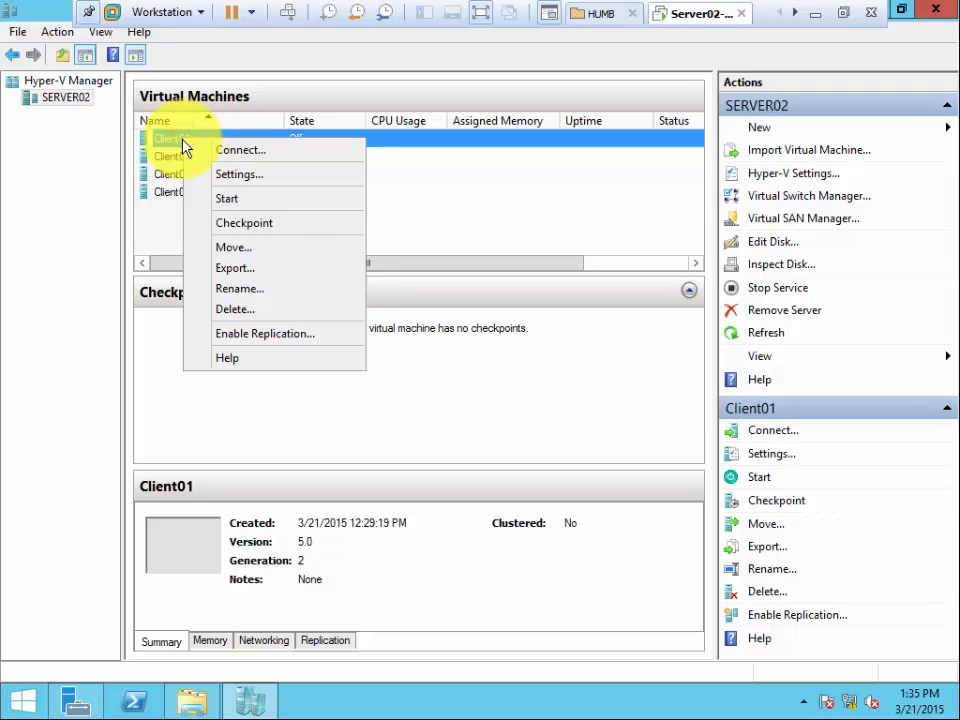
pyautogui.click(254, 177)
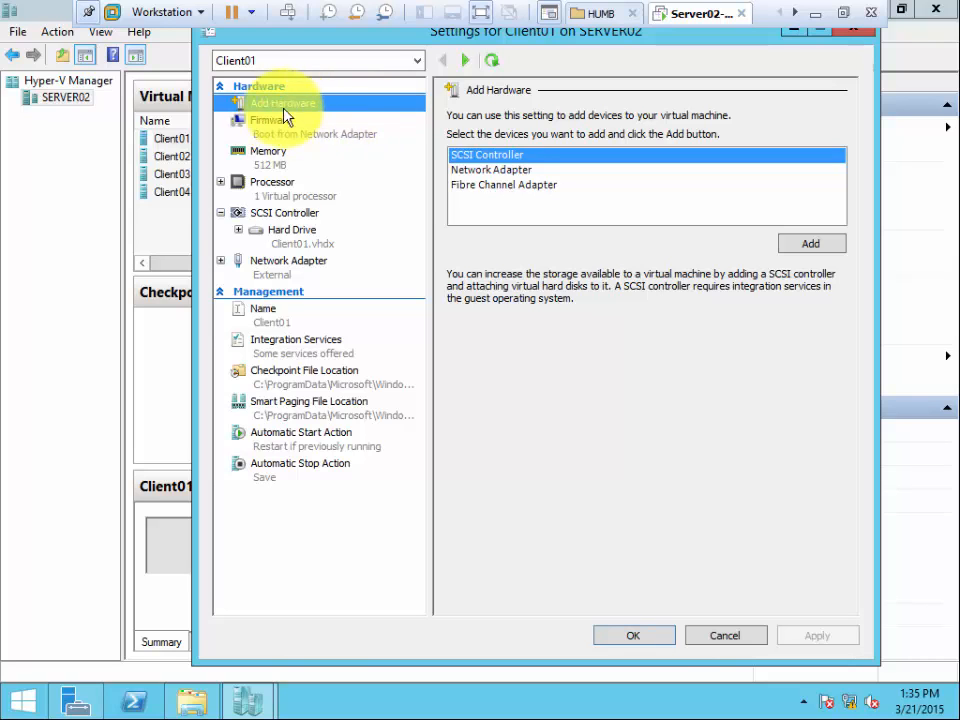
pyautogui.click(718, 634)
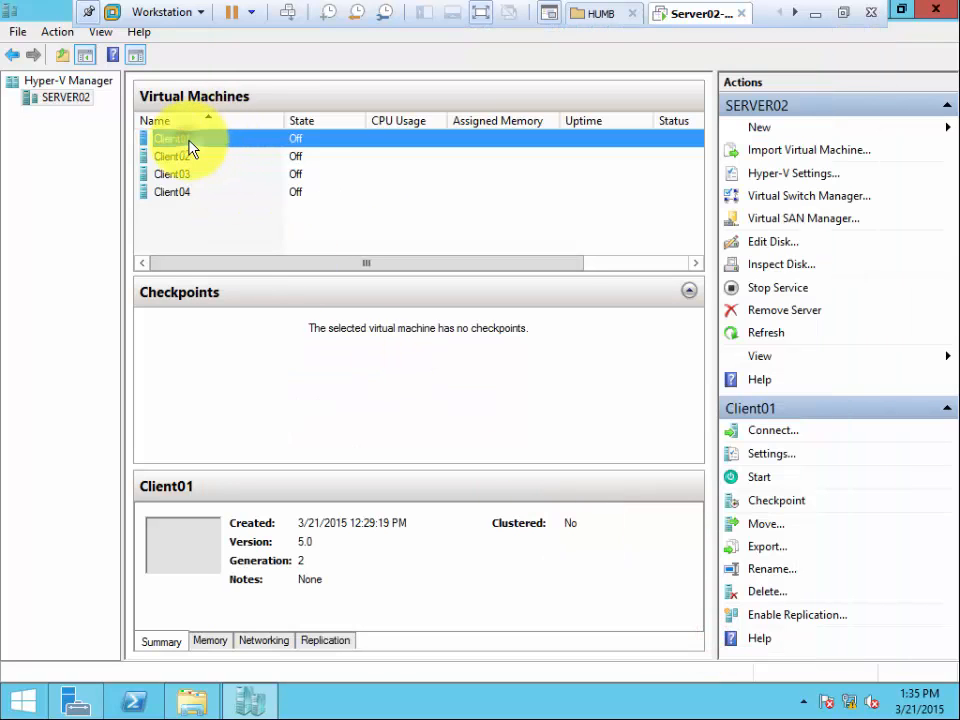
# Add a second SCSI controller to Client01 and attach a new hard drive to it.
pyautogui.rightClick(190, 143)
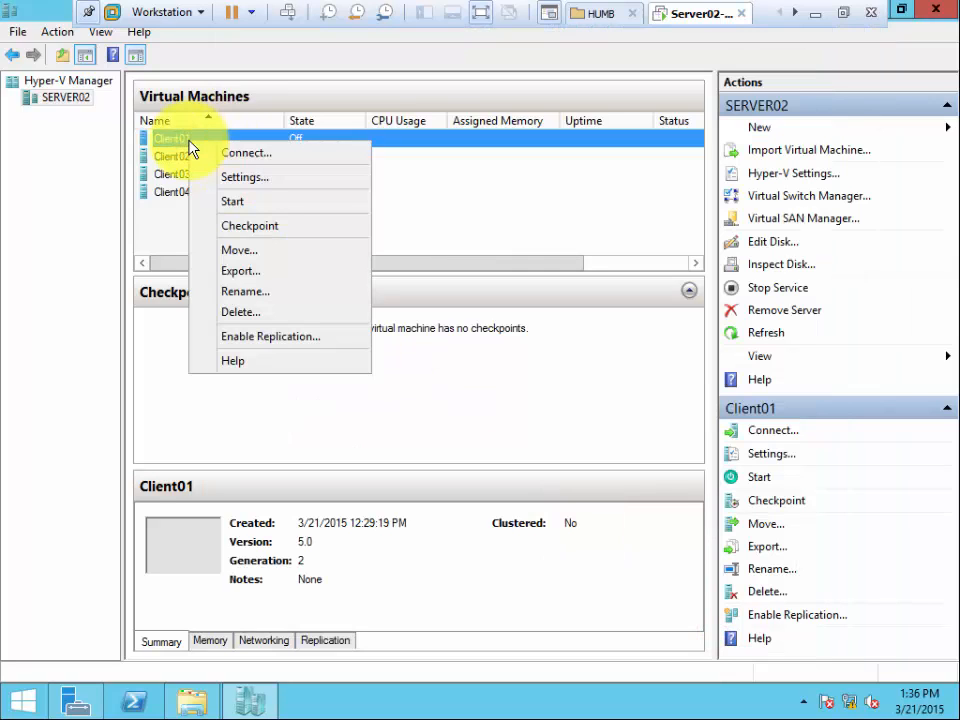
pyautogui.click(272, 186)
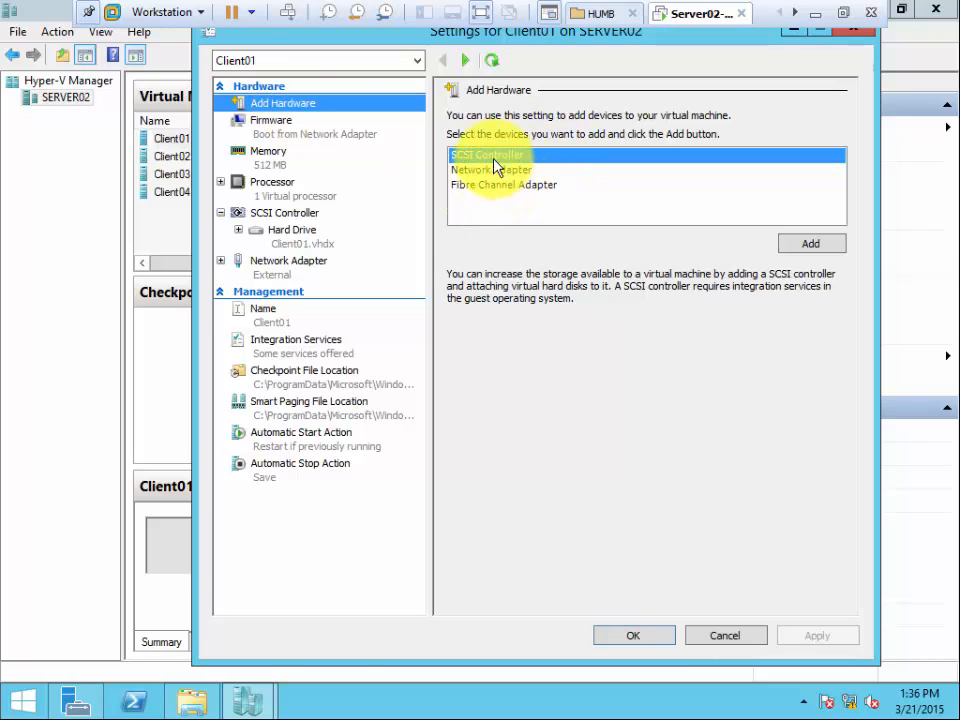
pyautogui.click(808, 244)
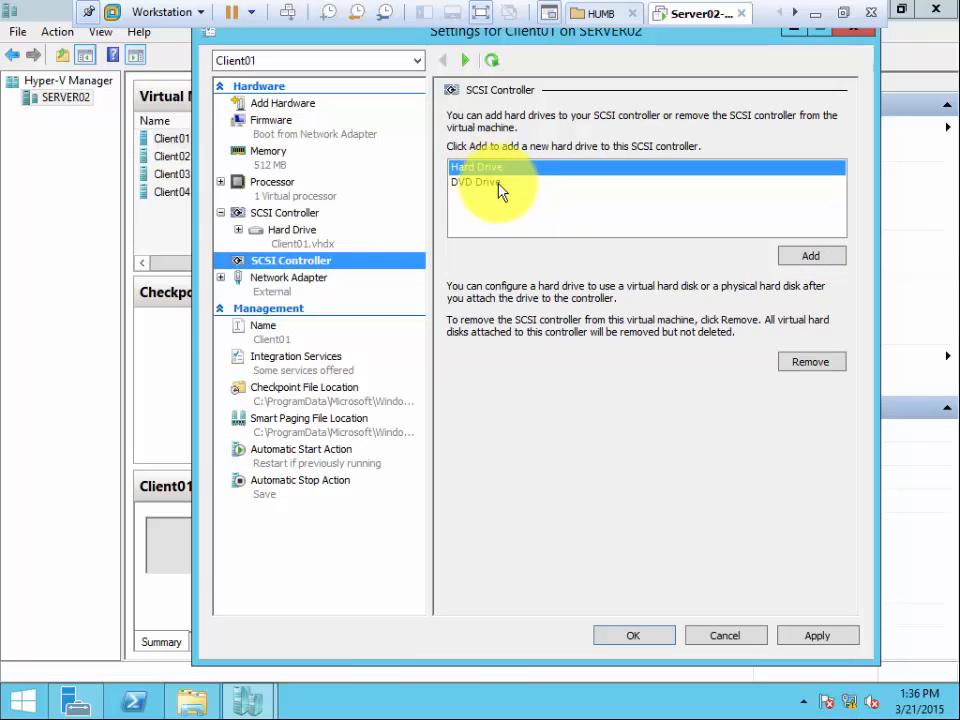
pyautogui.click(816, 258)
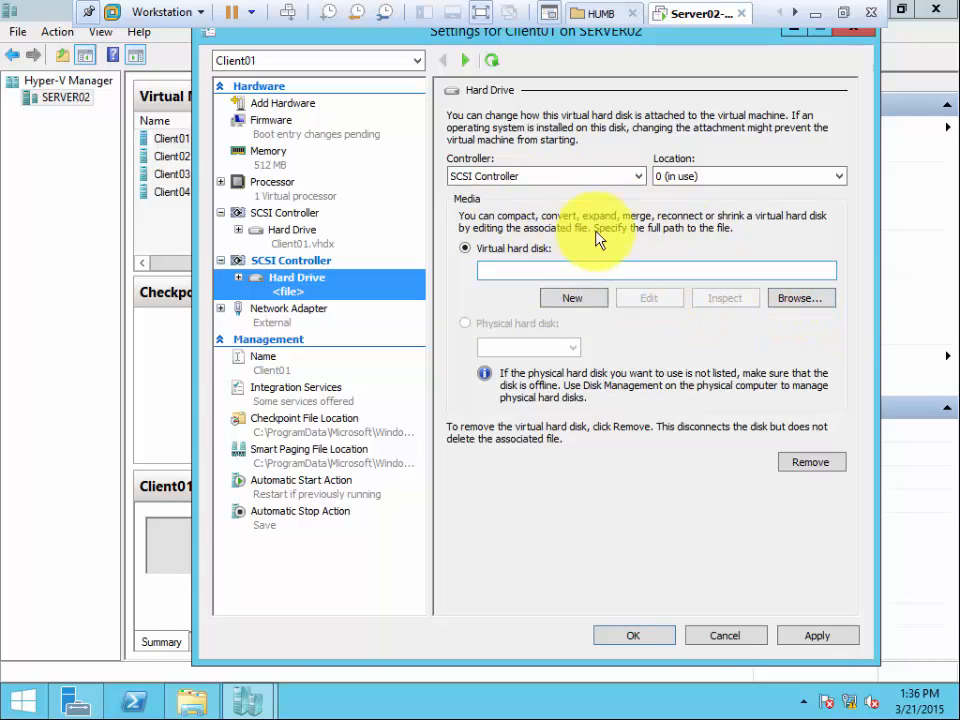
pyautogui.click(570, 299)
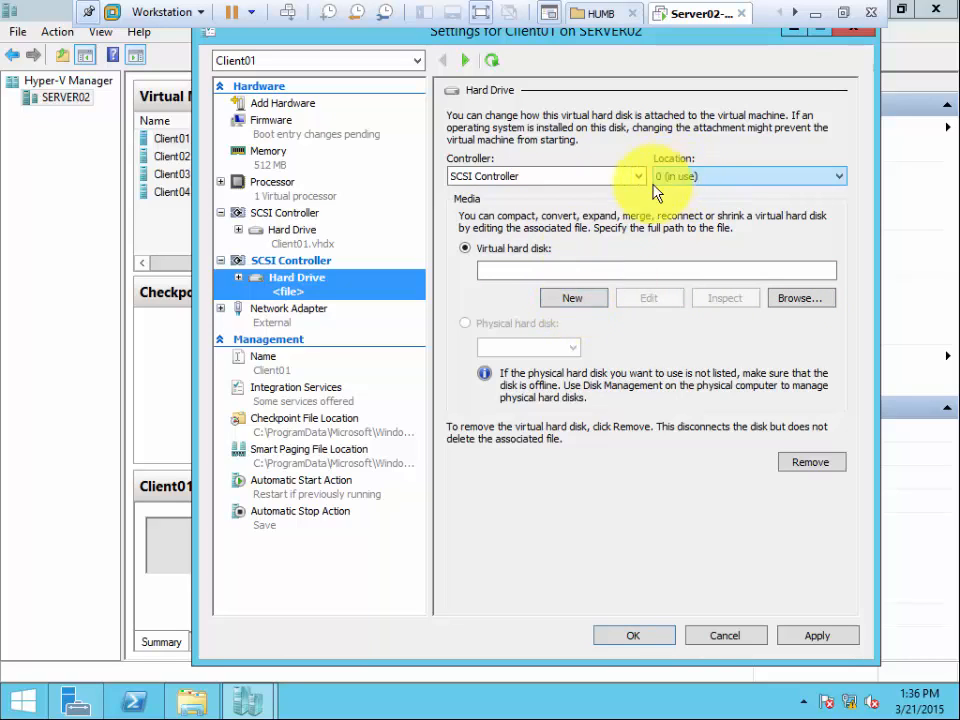
pyautogui.click(574, 299)
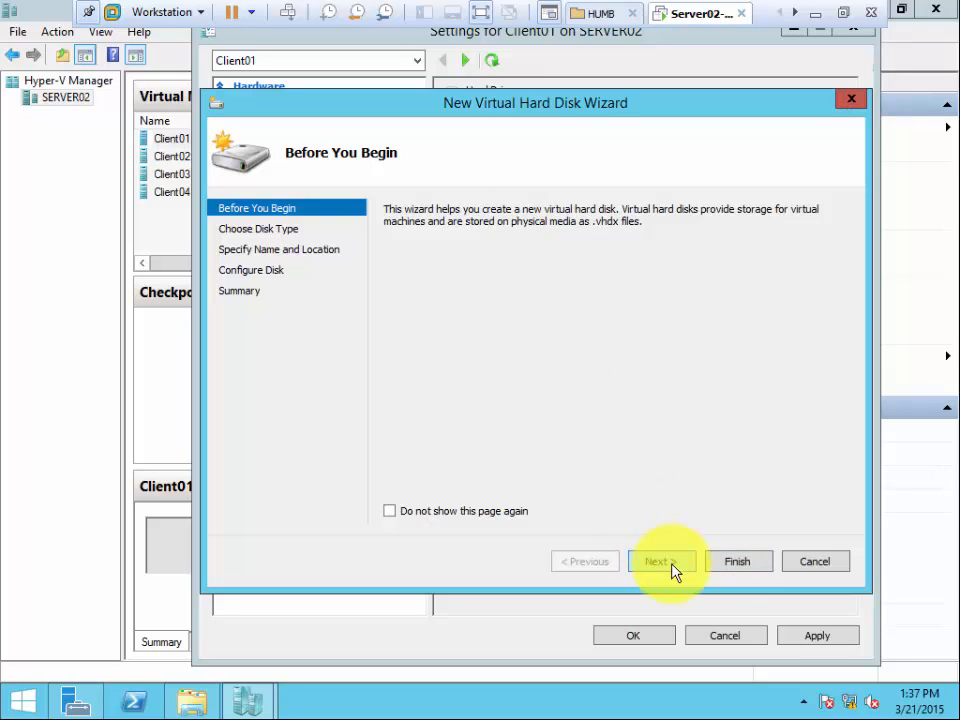
pyautogui.click(803, 561)
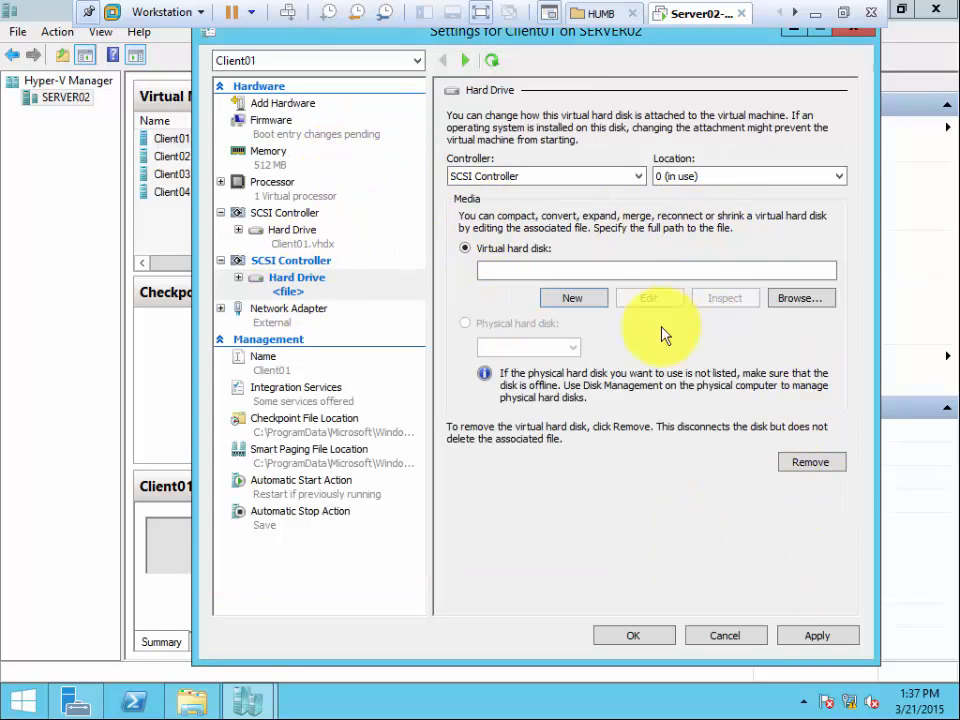
# Start a new virtual hard disk for the added drive and choose the Dynamically expanding disk type.
pyautogui.click(570, 299)
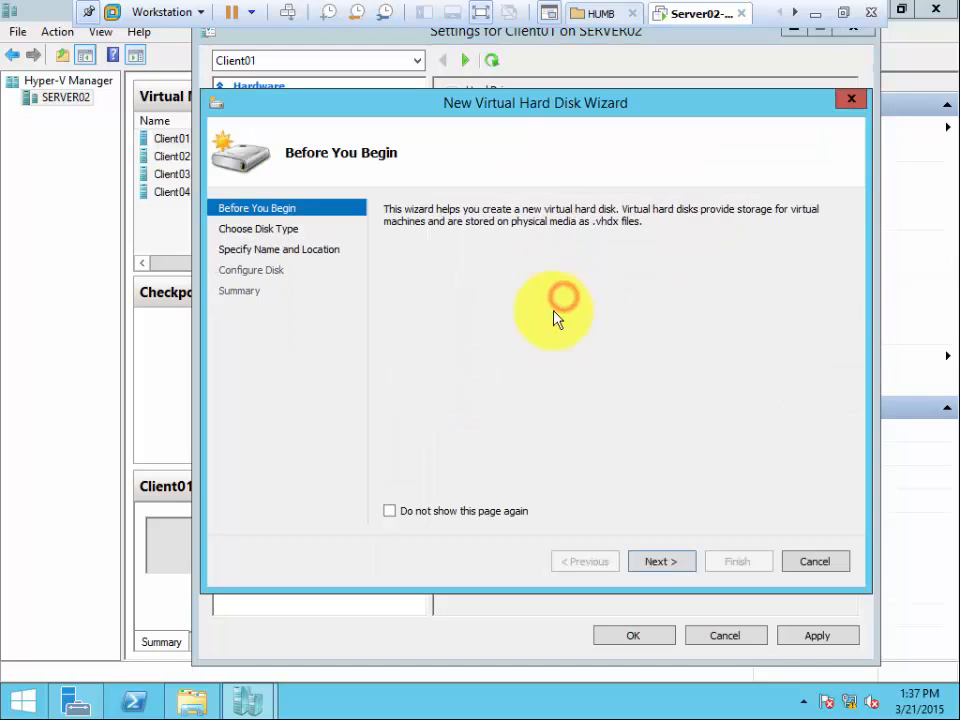
pyautogui.click(668, 563)
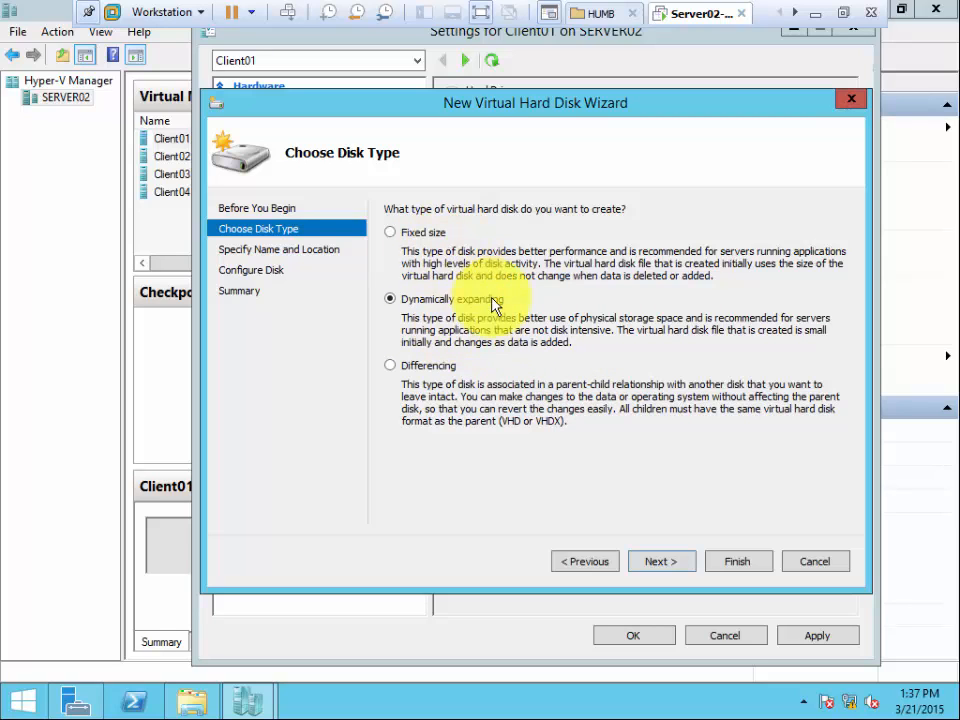
pyautogui.click(413, 366)
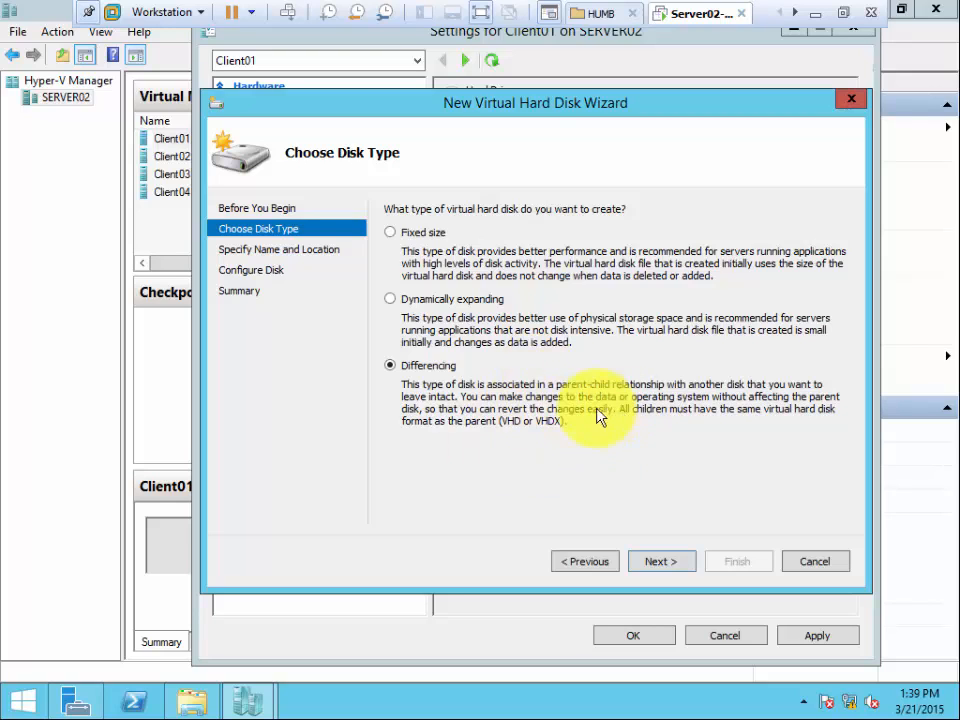
pyautogui.click(400, 299)
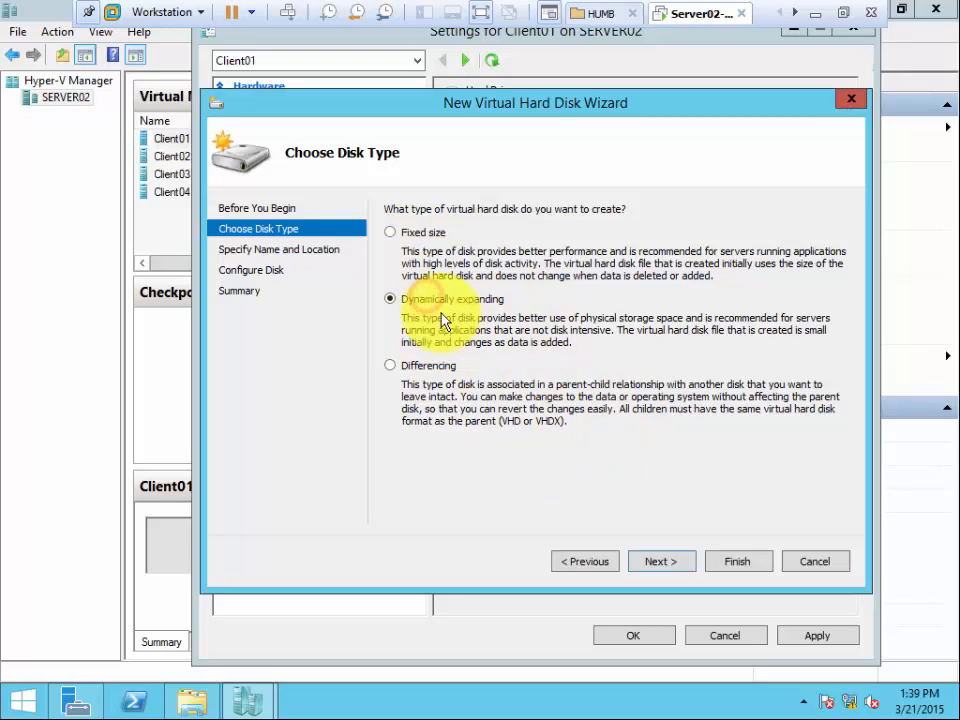
pyautogui.click(665, 566)
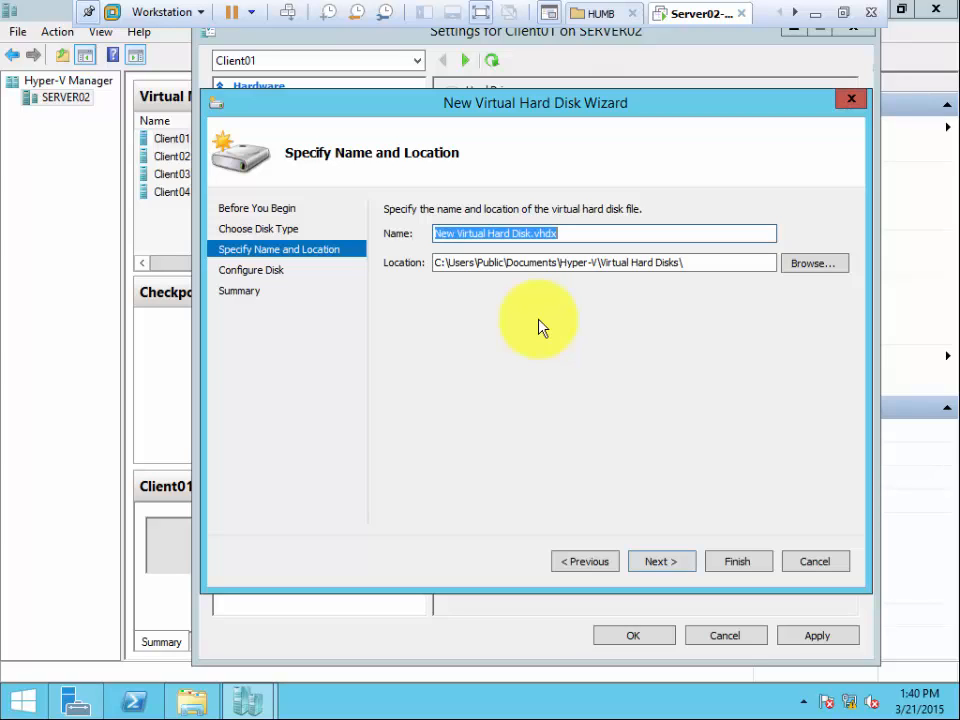
# Name the virtual hard disk cLIENT01Disk2.vhdx, keep the default location, and continue to the disk configuration.
pyautogui.press('End')
pyautogui.press('Left')
pyautogui.press('Left')
pyautogui.press('Left')
pyautogui.press('Left')
pyautogui.press('Left')
pyautogui.press('Left')
pyautogui.press('Left')
pyautogui.press('Left')
pyautogui.press('Left')
pyautogui.press('Left')
pyautogui.press('Left')
pyautogui.press('Left')
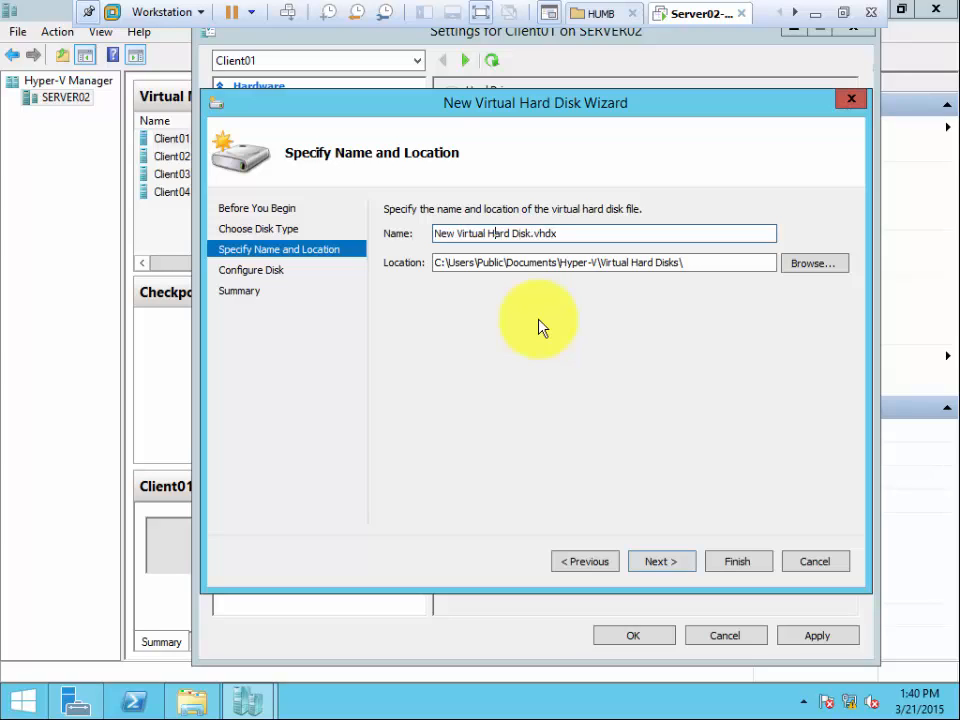
pyautogui.press('Left')
pyautogui.press('Left')
pyautogui.press('Left')
pyautogui.press('Left')
pyautogui.press('Left')
pyautogui.press('Left')
pyautogui.press('Left')
pyautogui.press('Left')
pyautogui.press('Left')
pyautogui.press('Left')
pyautogui.press('Left')
pyautogui.press('Left')
pyautogui.press('Left')
pyautogui.press('Left')
pyautogui.hotkey('shift', 'Right')
pyautogui.hotkey('shift', 'Right')
pyautogui.hotkey('shift', 'Right')
pyautogui.hotkey('shift', 'Right')
pyautogui.hotkey('shift', 'Right')
pyautogui.hotkey('shift', 'Right')
pyautogui.hotkey('shift', 'Right')
pyautogui.hotkey('shift', 'Right')
pyautogui.hotkey('shift', 'Right')
pyautogui.hotkey('shift', 'Right')
pyautogui.hotkey('shift', 'Right')
pyautogui.hotkey('shift', 'Right')
pyautogui.hotkey('shift', 'Right')
pyautogui.hotkey('shift', 'Right')
pyautogui.hotkey('shift', 'Right')
pyautogui.hotkey('shift', 'Right')
pyautogui.hotkey('shift', 'Right')
pyautogui.hotkey('shift', 'Right')
pyautogui.hotkey('shift', 'Right')
pyautogui.hotkey('shift', 'Right')
pyautogui.hotkey('shift', 'Right')
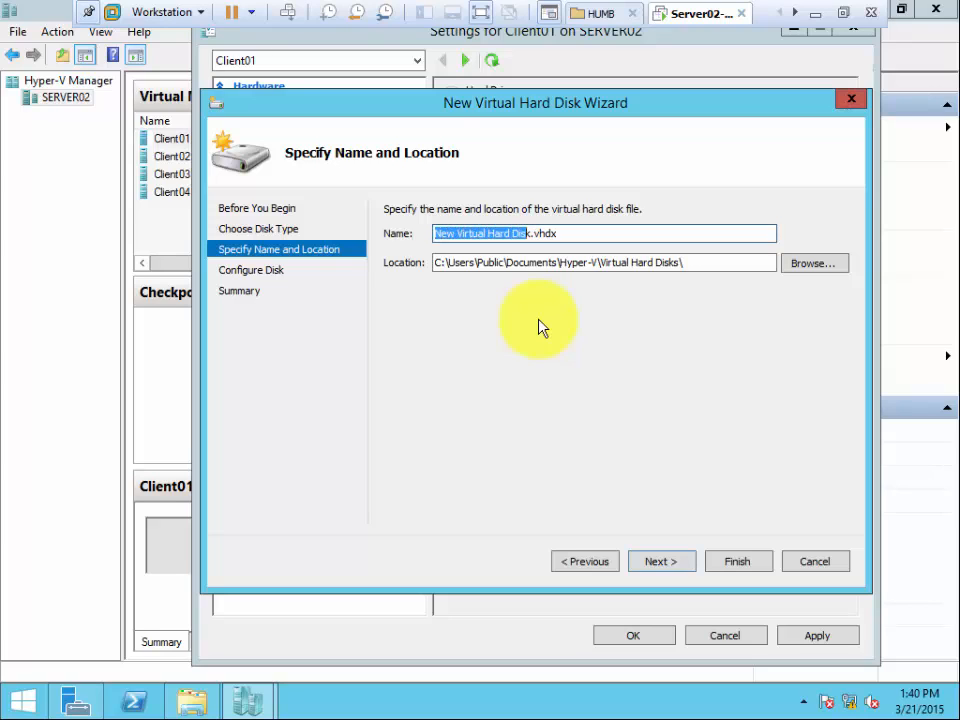
pyautogui.write('cLIEN')
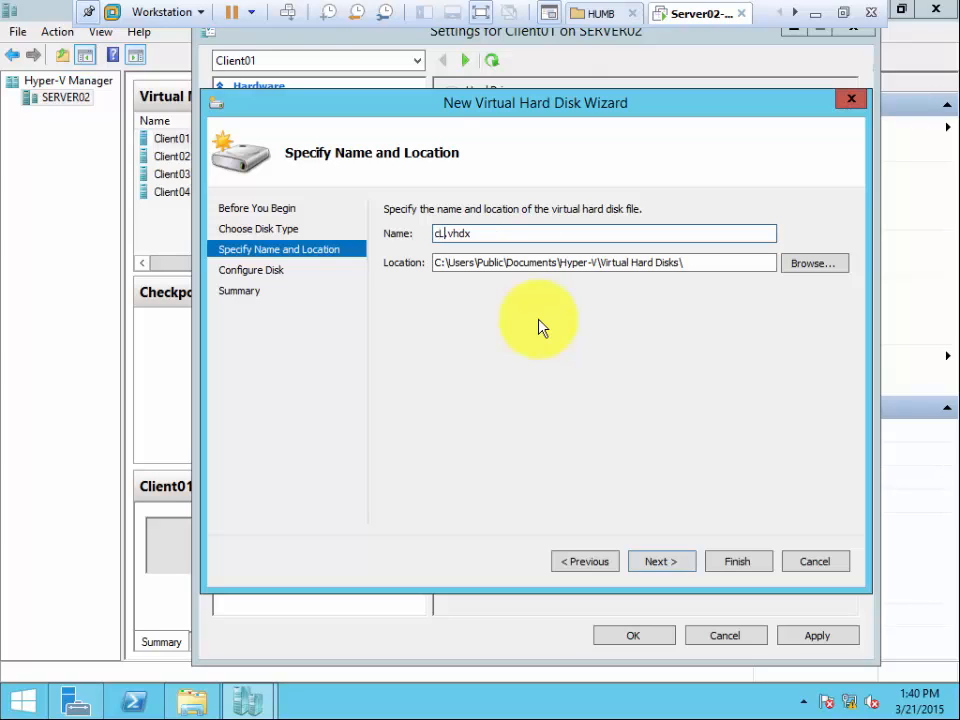
pyautogui.write('T01Disk2')
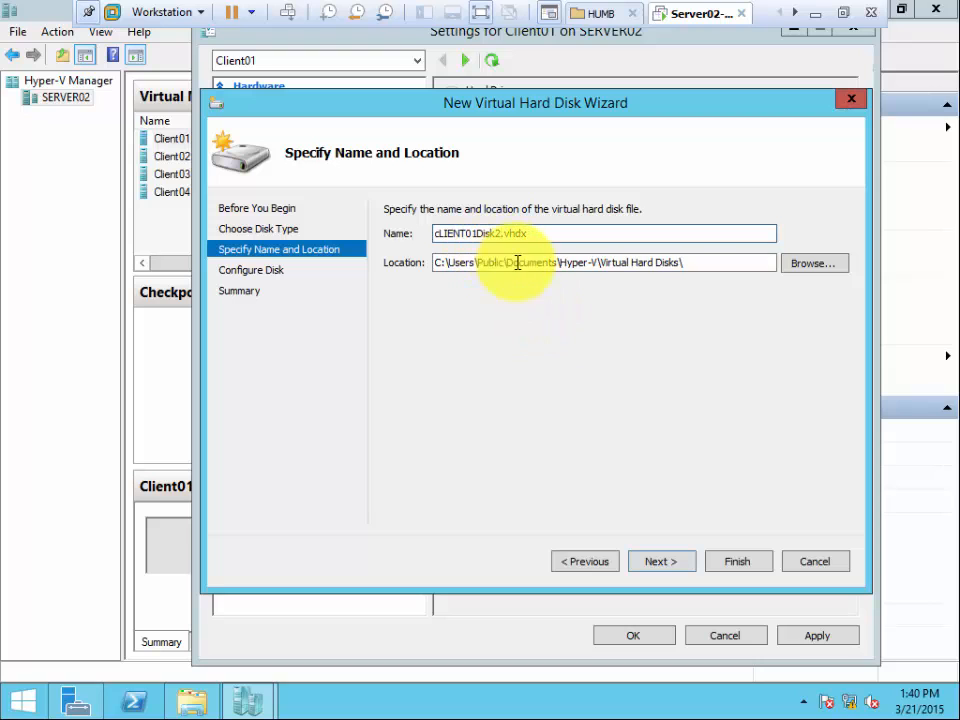
pyautogui.click(676, 563)
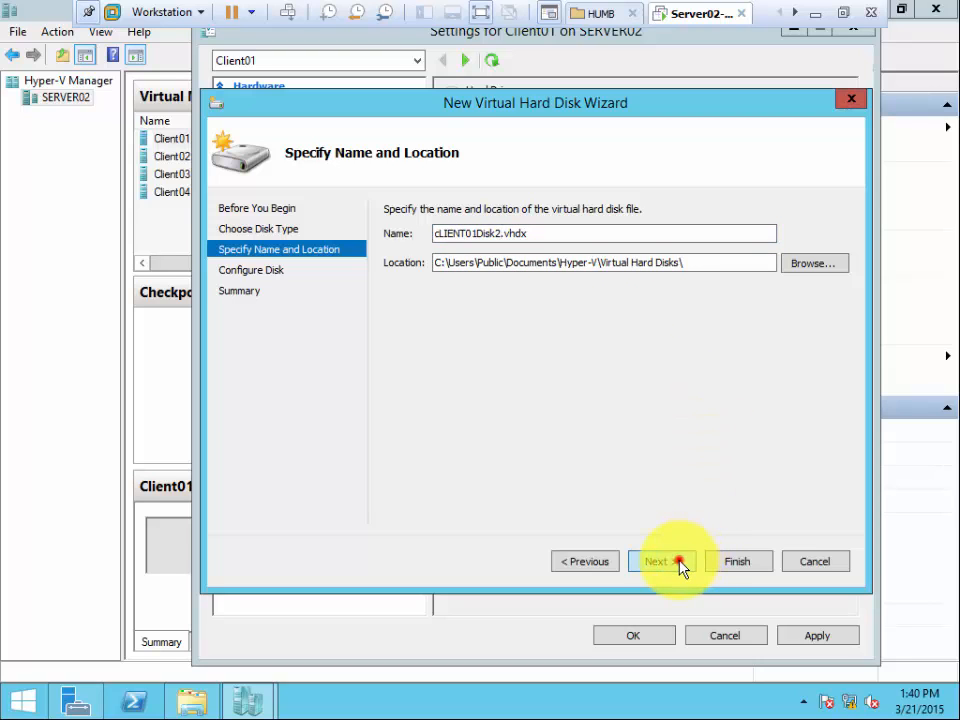
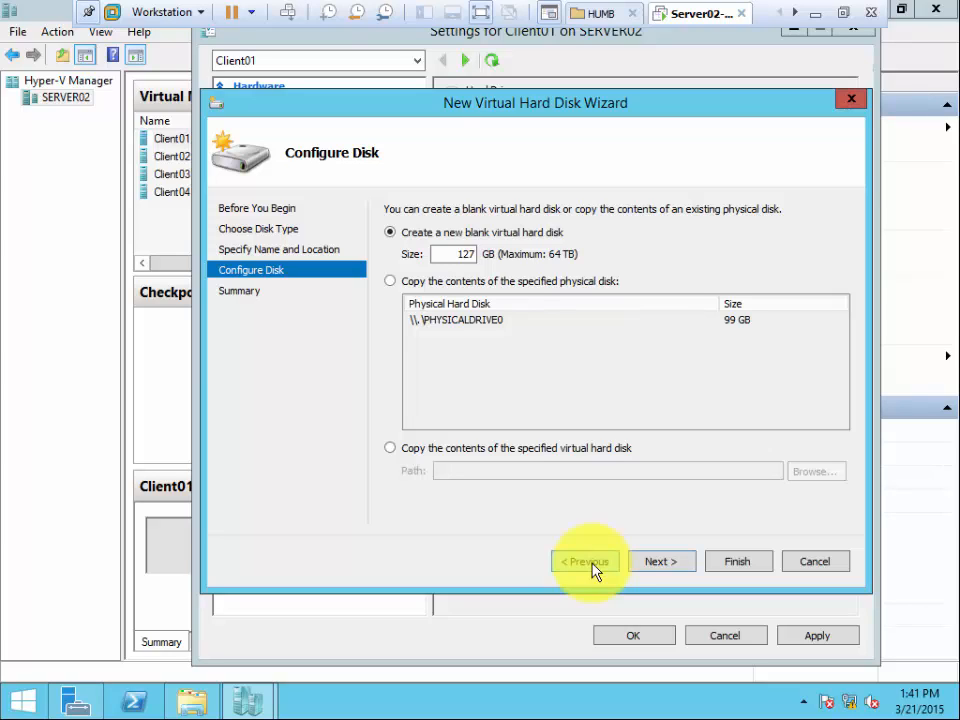
# Create the blank 127 GB virtual hard disk cLIENT01Disk2.vhdx and apply it to the drive on Client01's second SCSI controller.
pyautogui.click(655, 563)
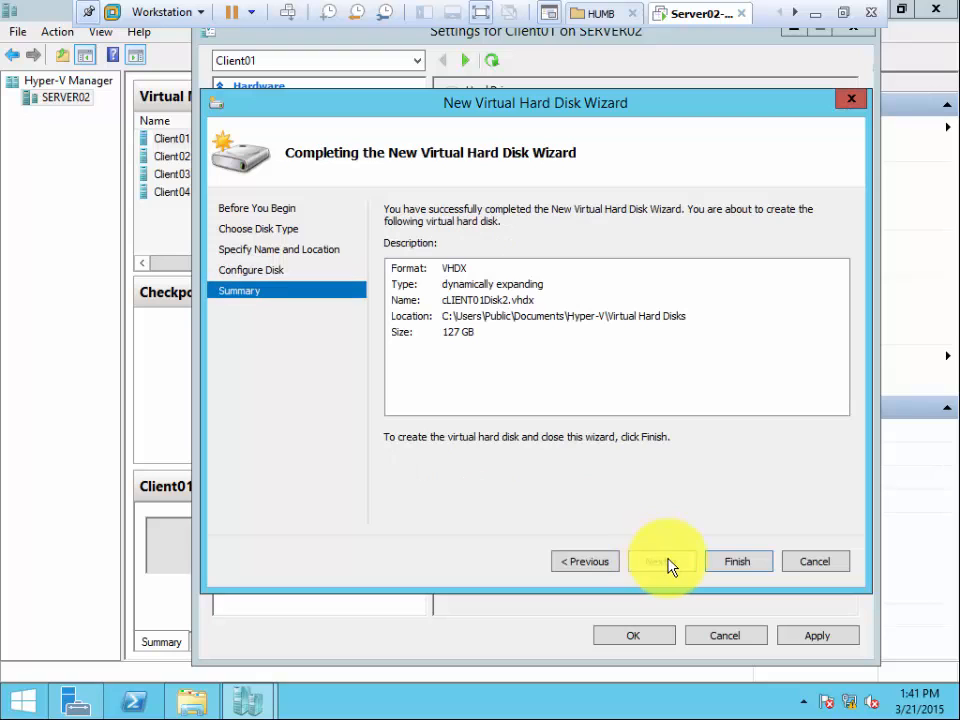
pyautogui.click(734, 564)
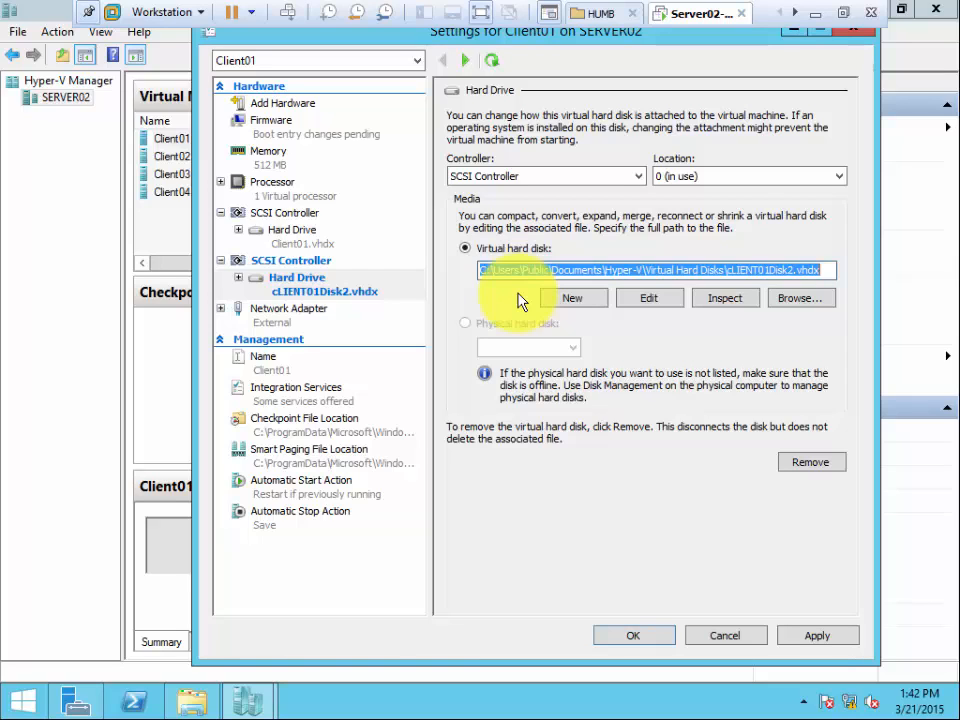
pyautogui.click(568, 304)
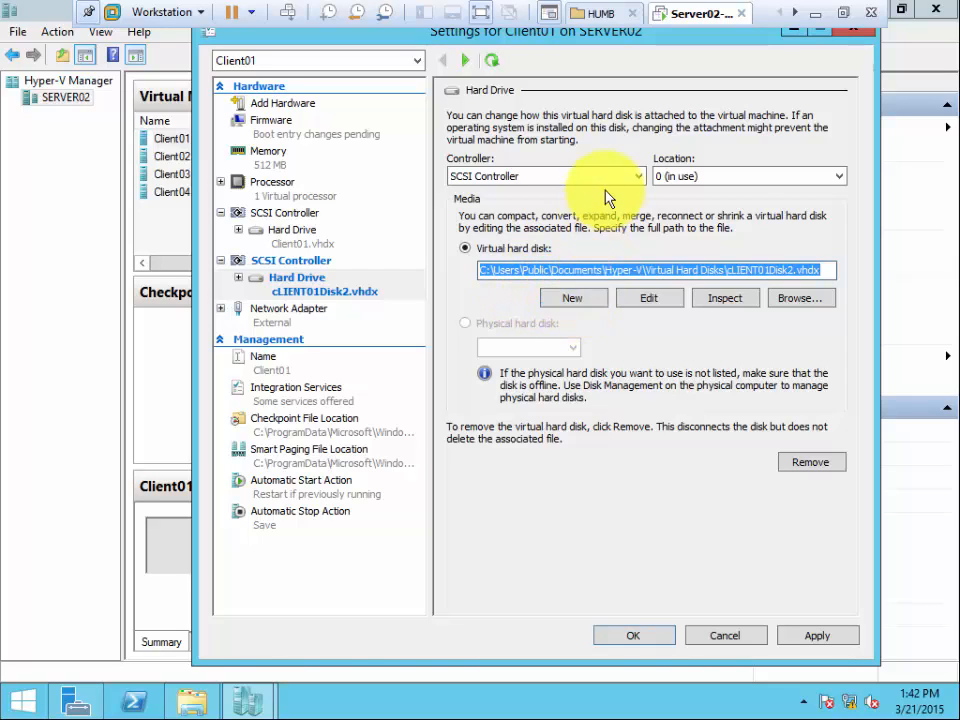
pyautogui.click(728, 299)
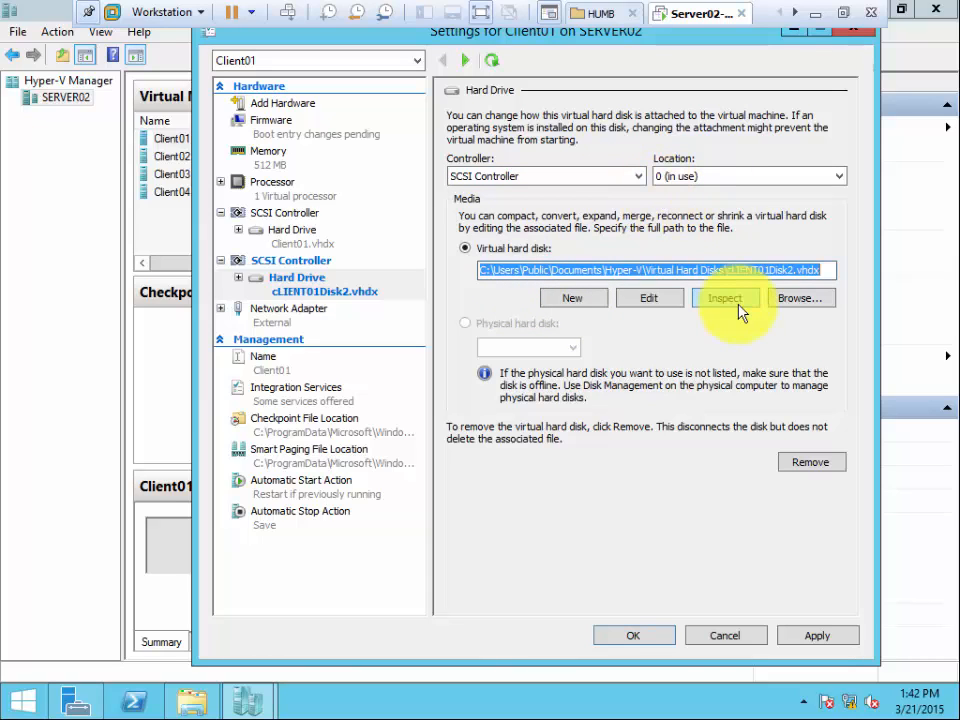
pyautogui.click(772, 180)
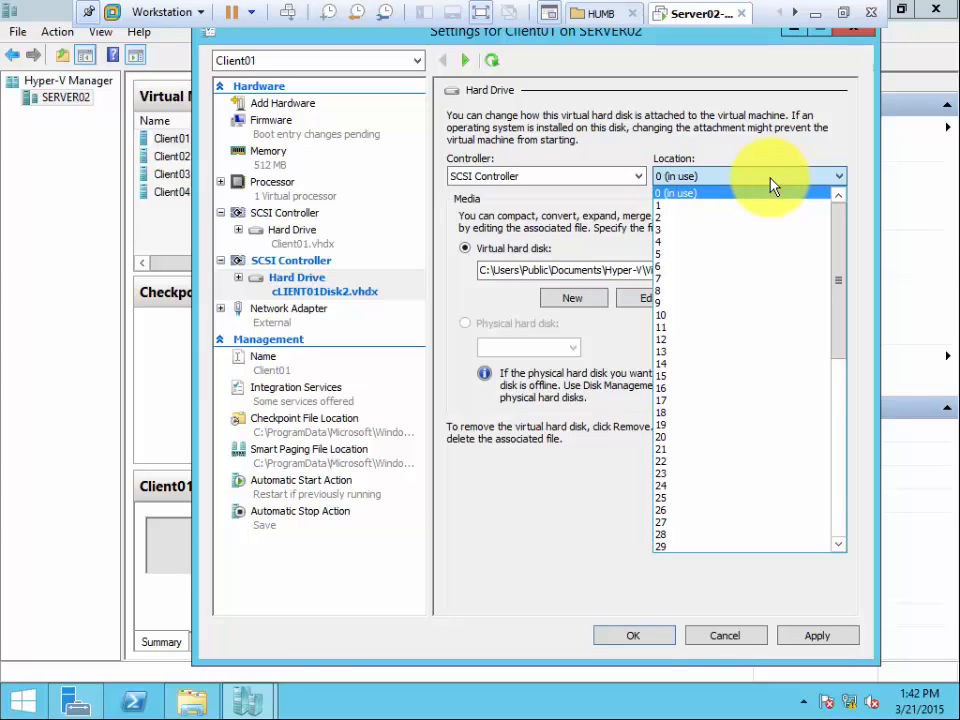
pyautogui.click(763, 150)
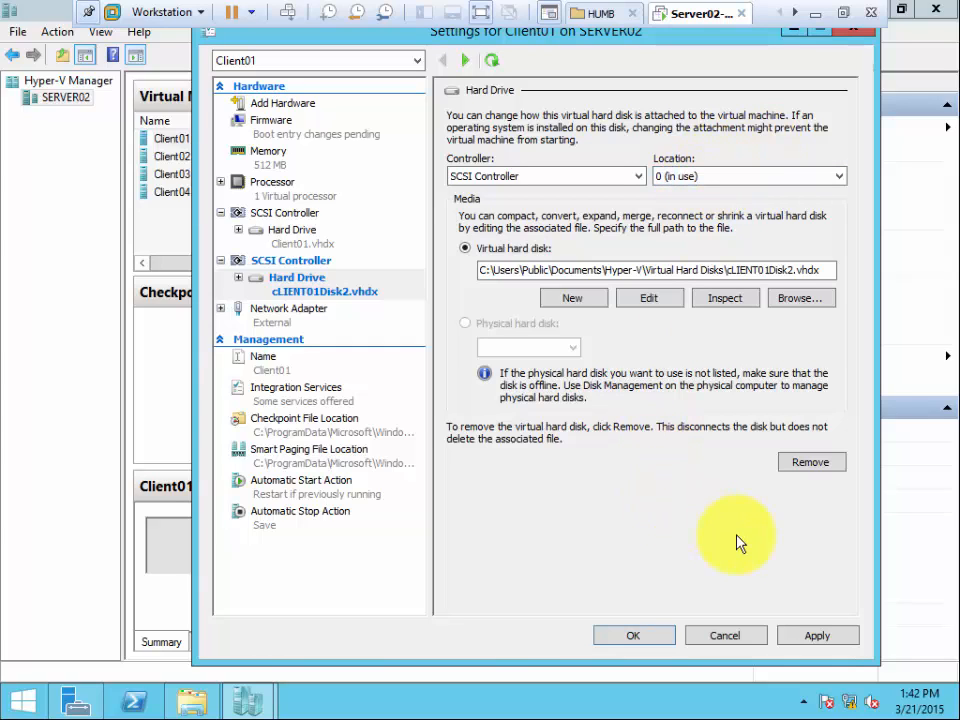
pyautogui.click(825, 638)
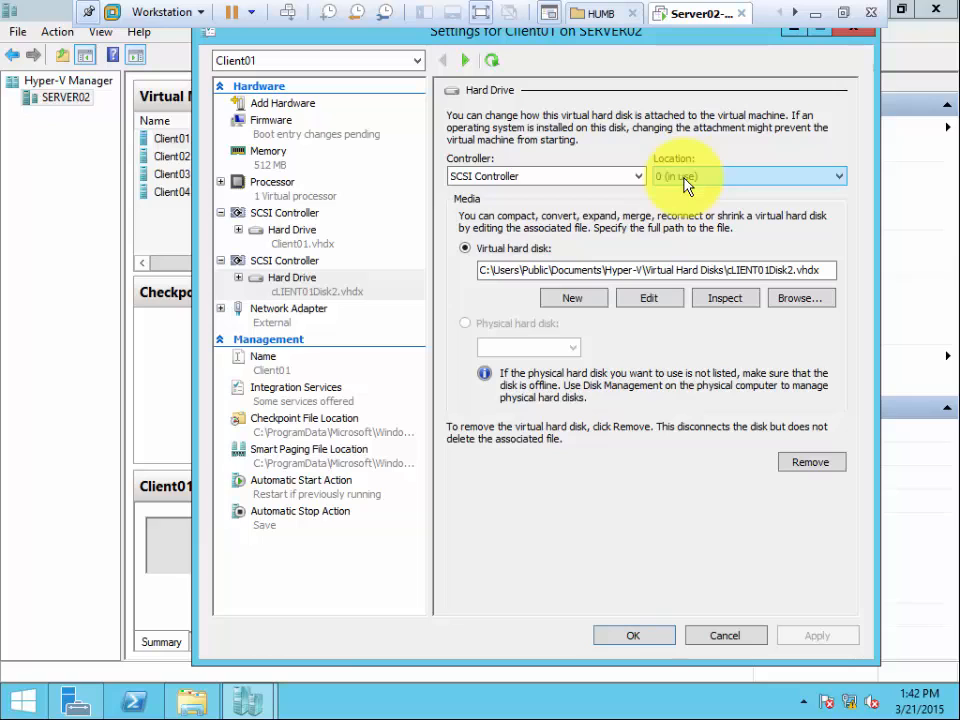
# Review the second SCSI controller and the controller choices available for its hard drive.
pyautogui.click(288, 262)
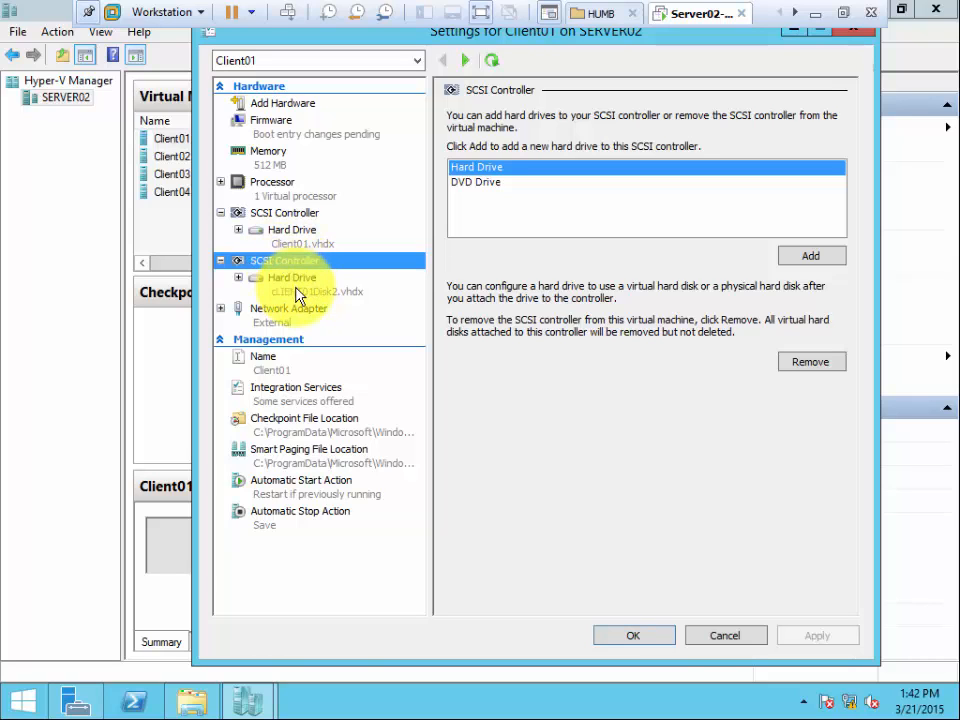
pyautogui.click(297, 291)
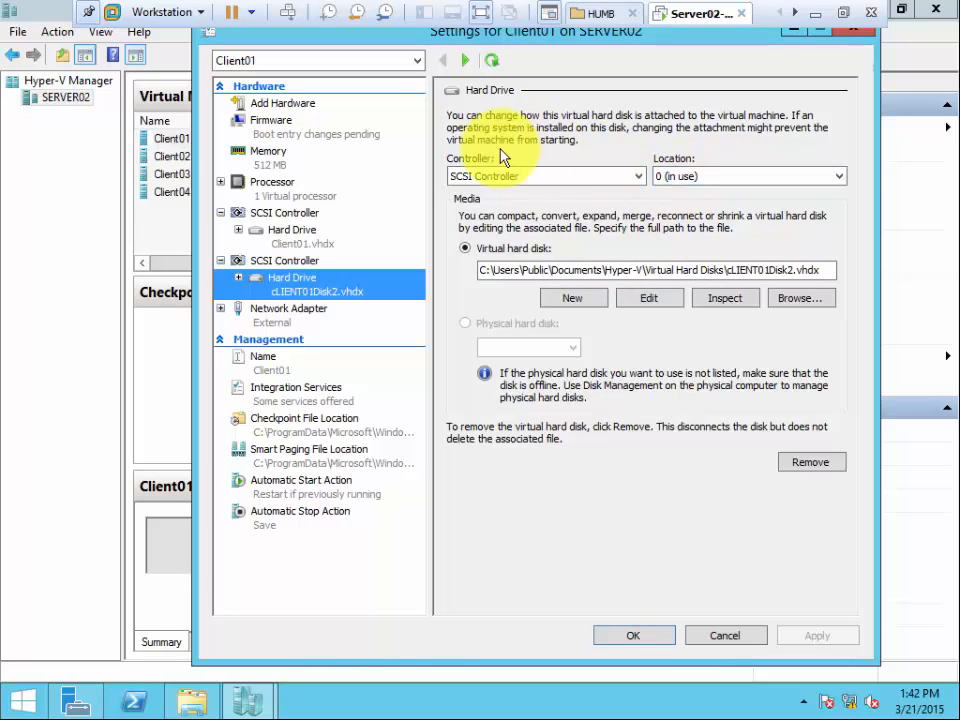
pyautogui.click(645, 176)
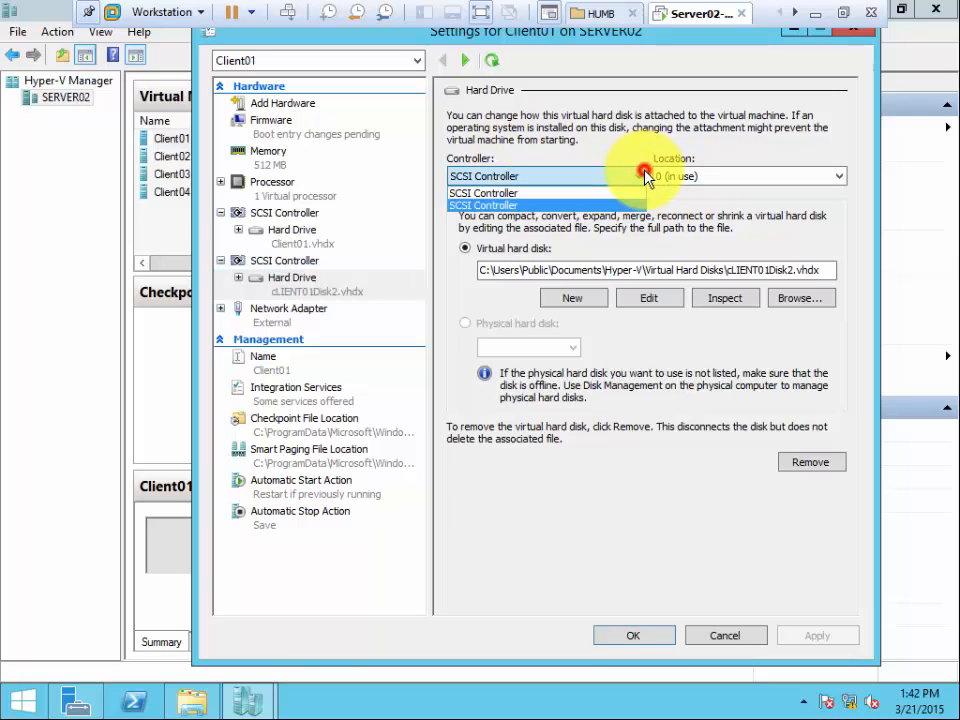
pyautogui.click(645, 175)
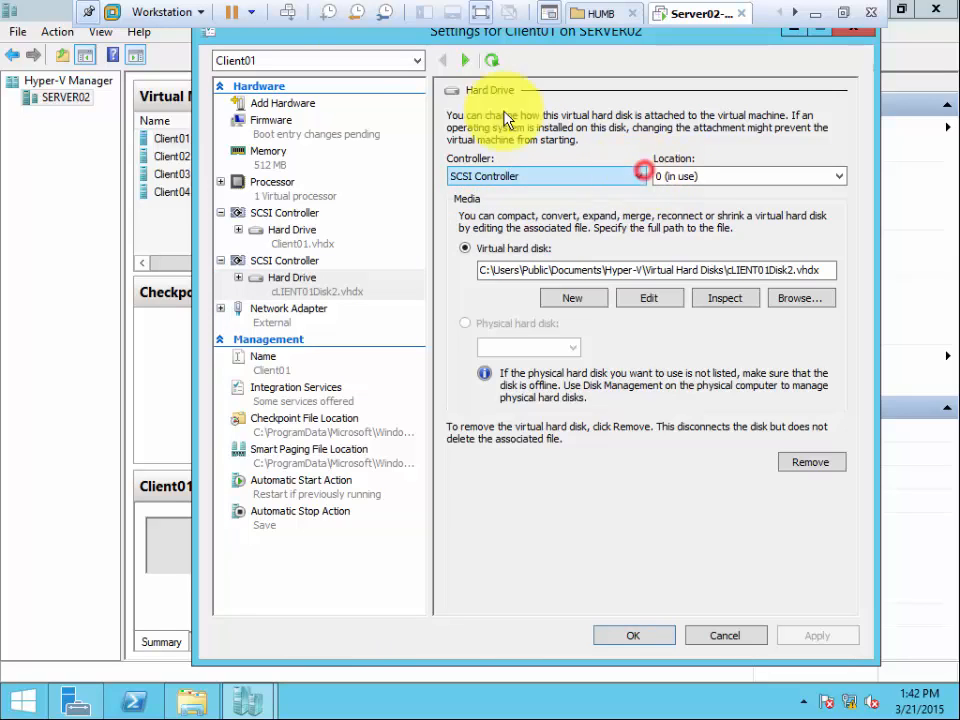
# Add a third SCSI controller to Client01 and attach a hard drive to it.
pyautogui.click(285, 104)
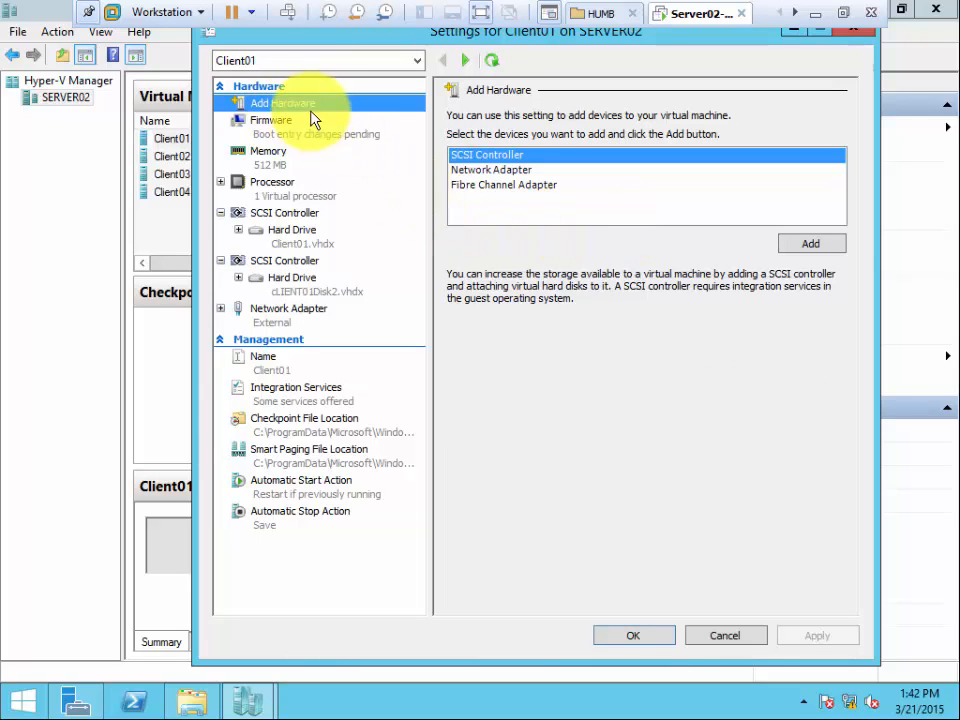
pyautogui.click(809, 247)
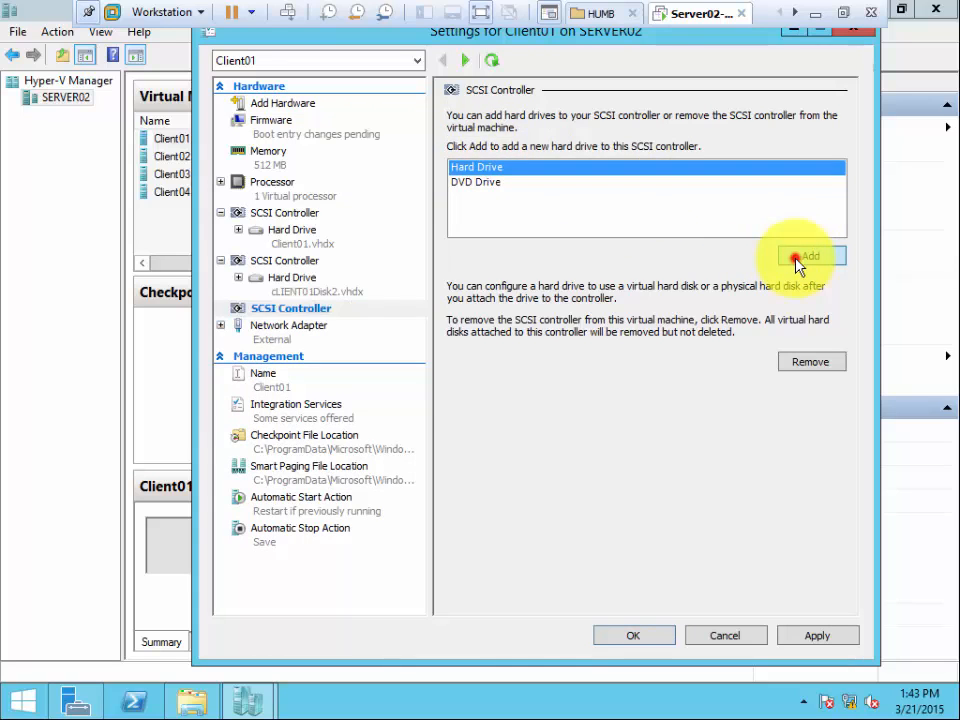
pyautogui.click(798, 262)
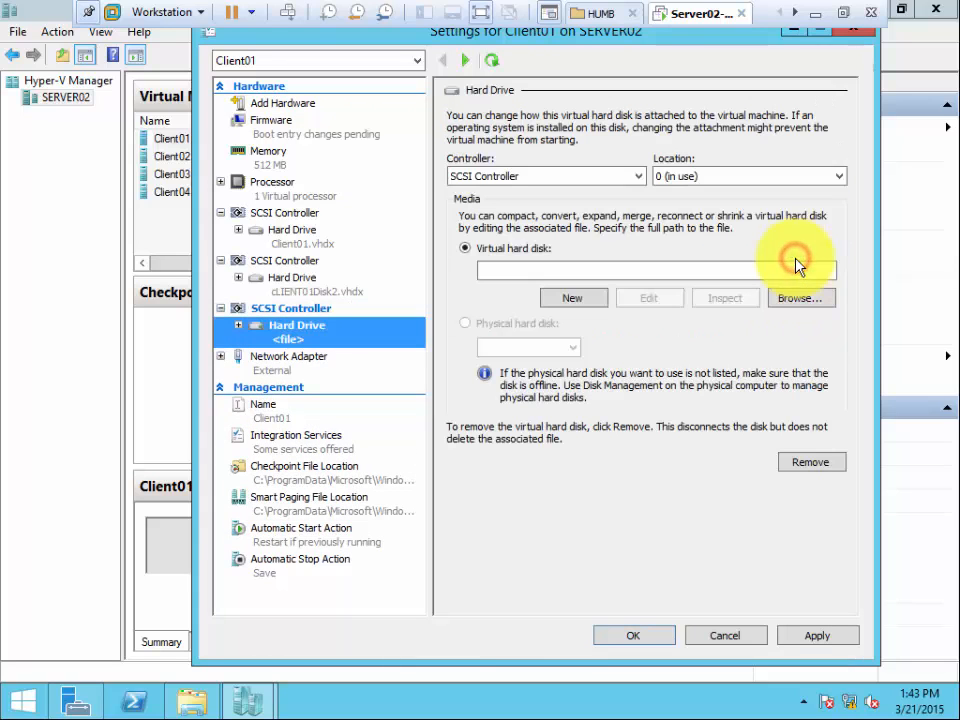
# Begin a new virtual hard disk for the third controller's drive, keep the default disk type and name it Client01Disk3.vhdx.
pyautogui.click(578, 300)
pyautogui.click(665, 563)
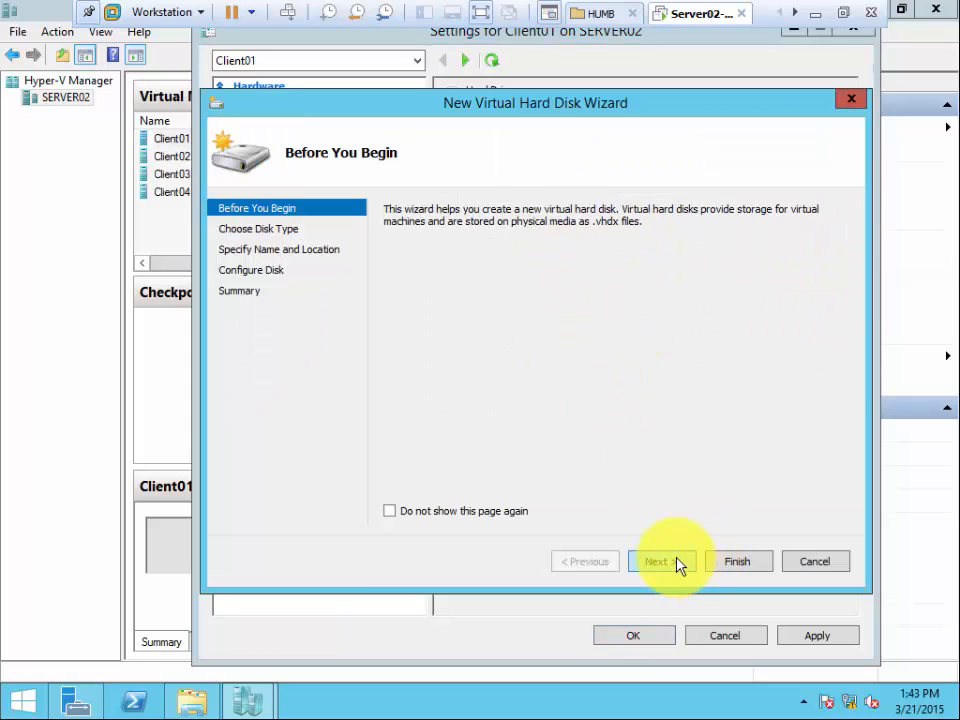
pyautogui.click(660, 562)
pyautogui.click(660, 563)
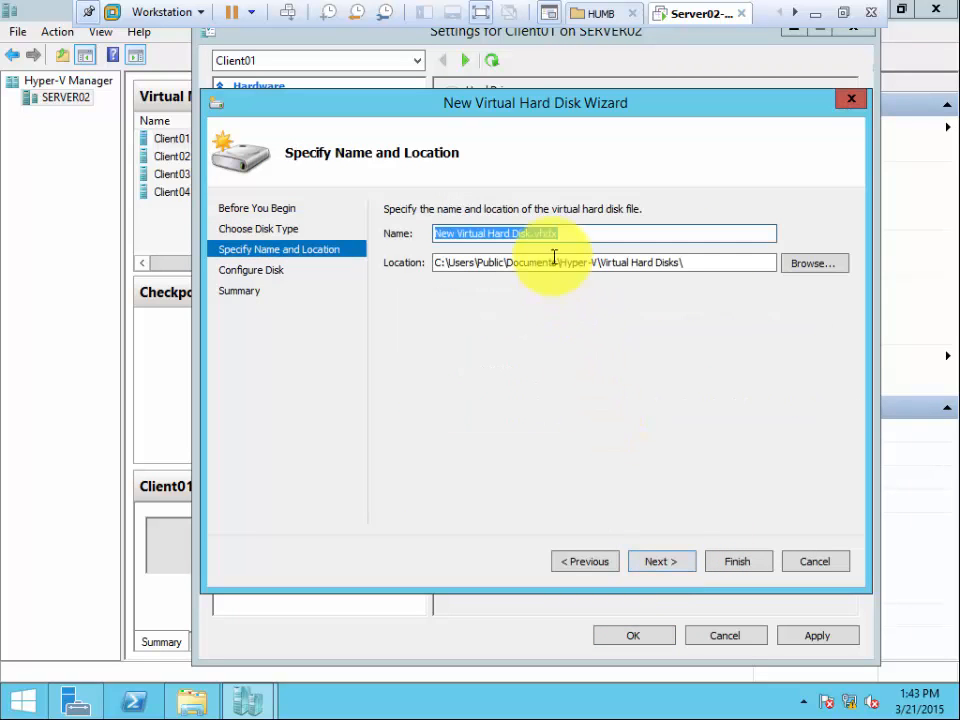
pyautogui.click(533, 236)
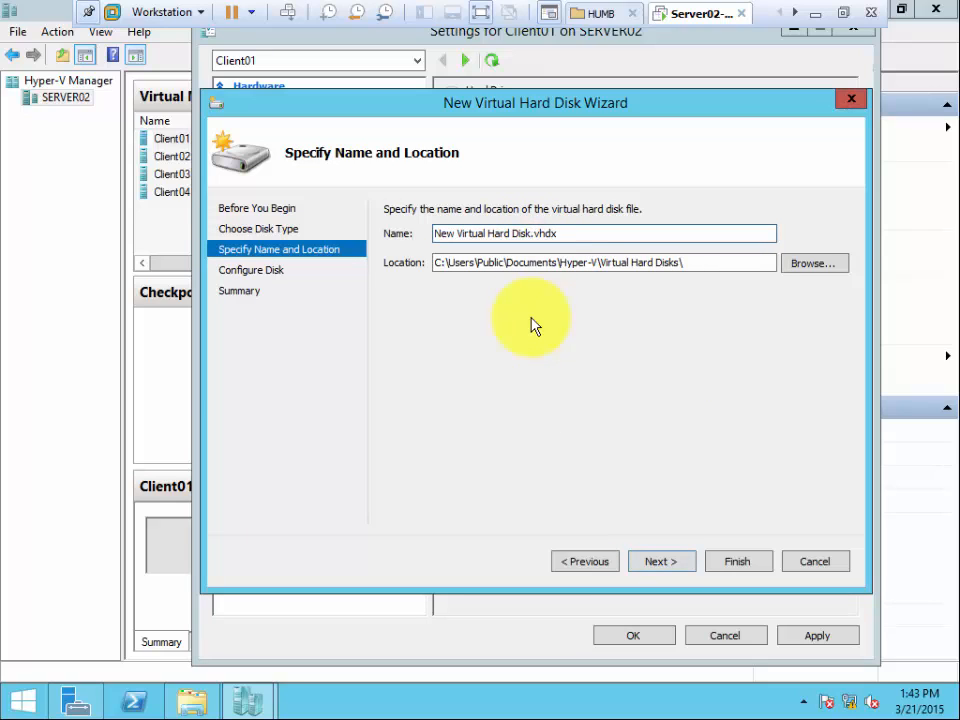
pyautogui.hotkey('ctrl', 'shift', 'Left')
pyautogui.hotkey('ctrl', 'shift', 'Left')
pyautogui.hotkey('ctrl', 'shift', 'Left')
pyautogui.hotkey('ctrl', 'shift', 'Left')
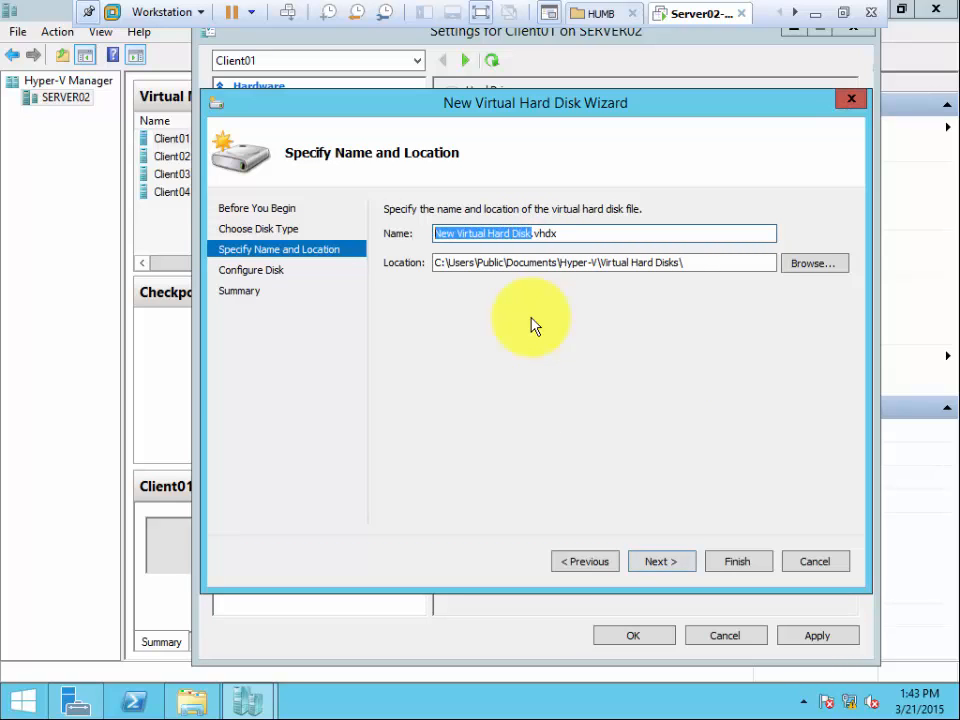
pyautogui.write('Client0')
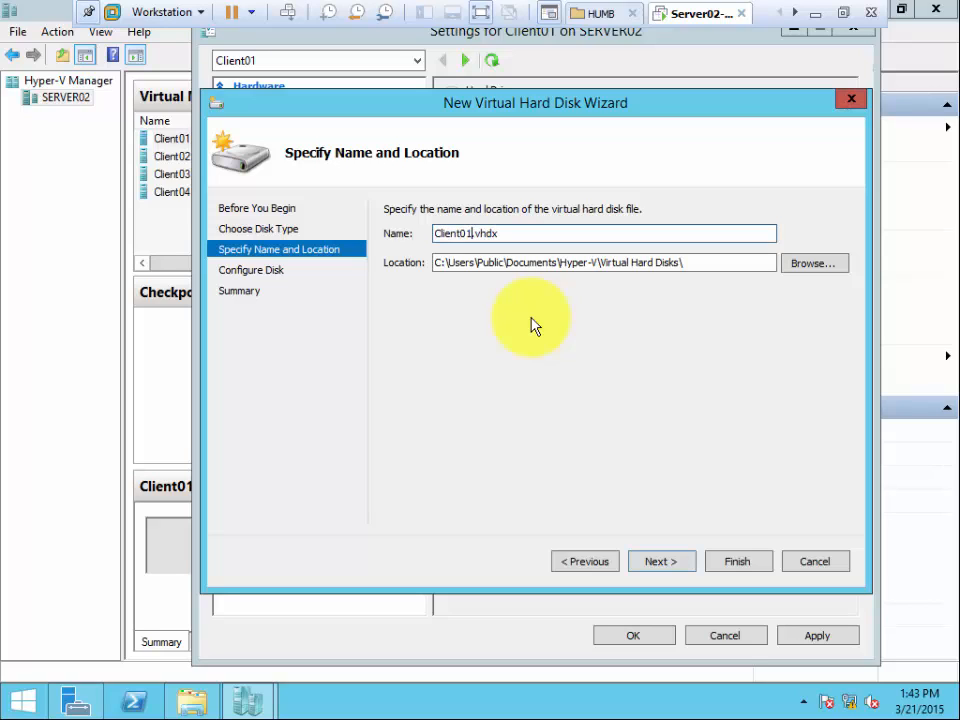
pyautogui.write('1Disk3')
# Create the third controller's disk as a blank 127 GB virtual hard disk in the default location.
pyautogui.click(688, 566)
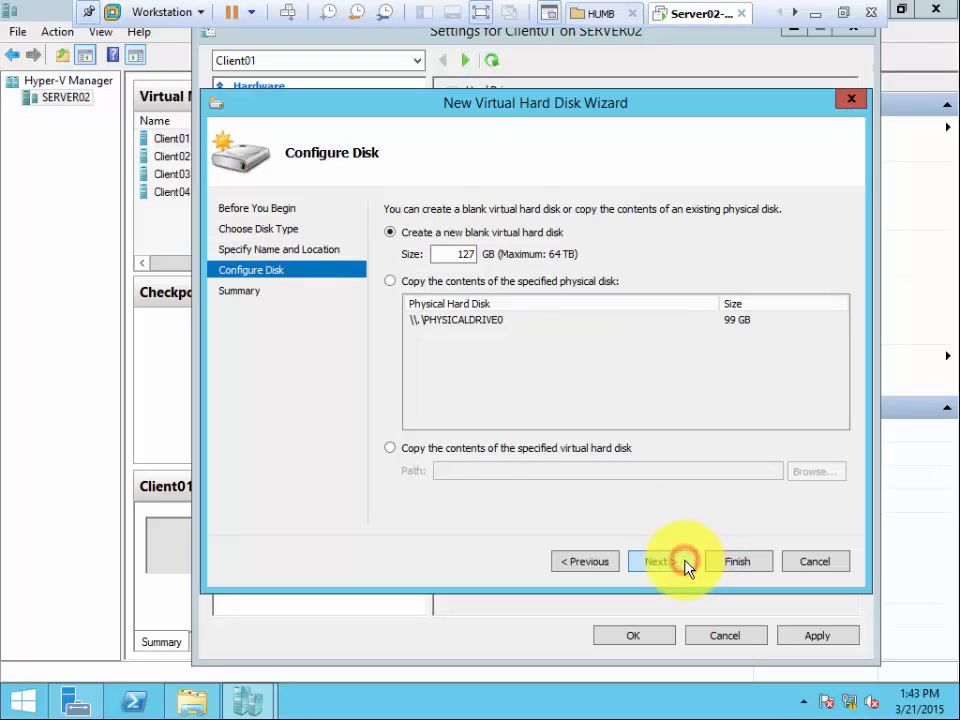
pyautogui.click(682, 565)
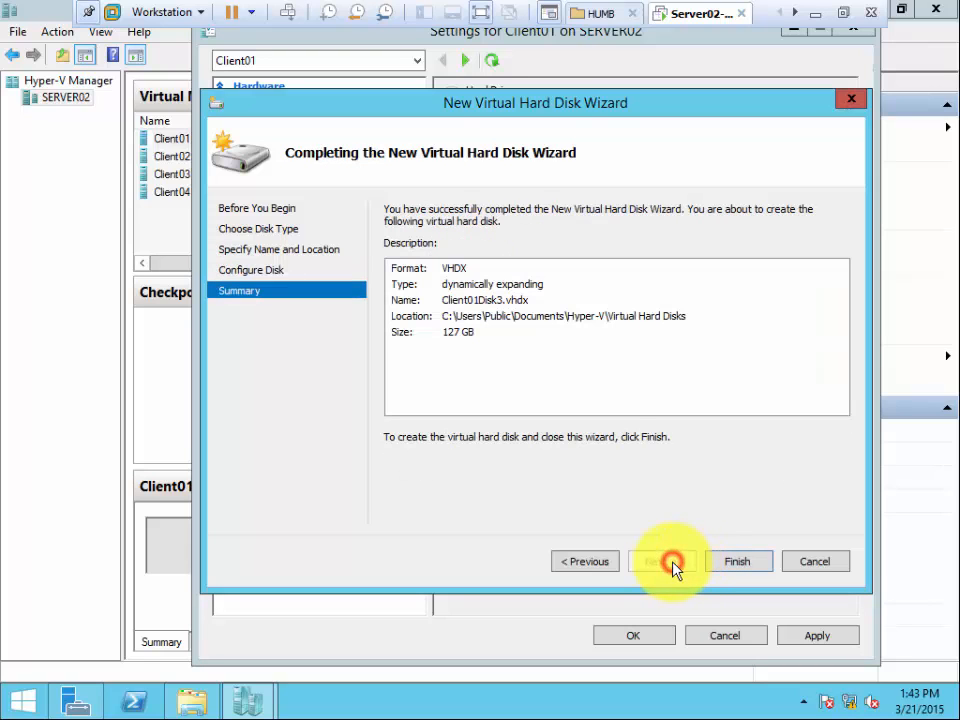
pyautogui.click(720, 565)
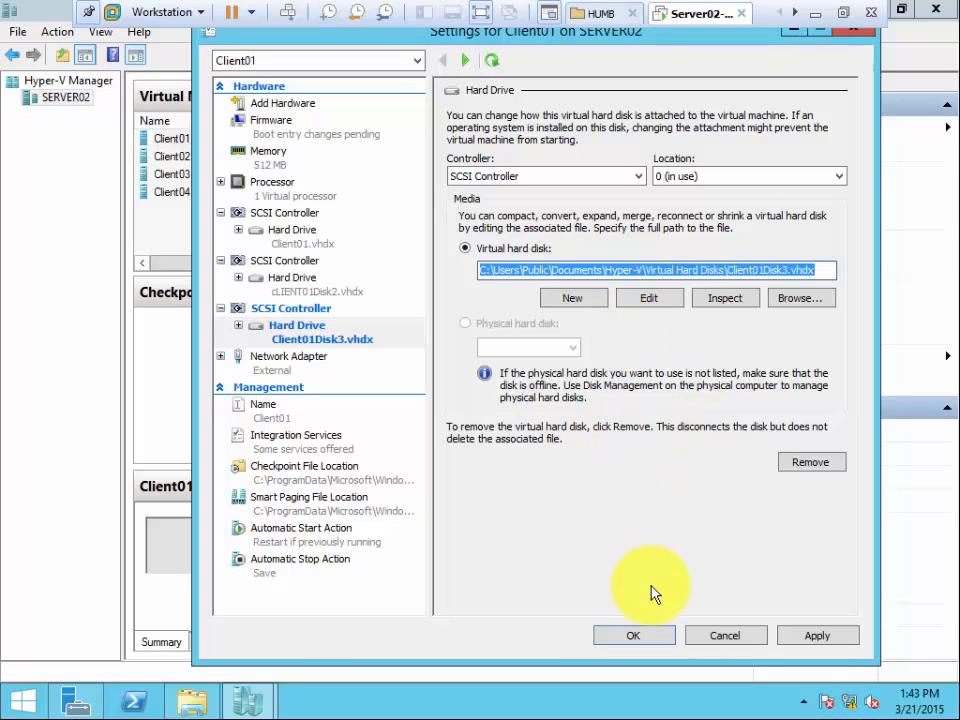
pyautogui.click(822, 636)
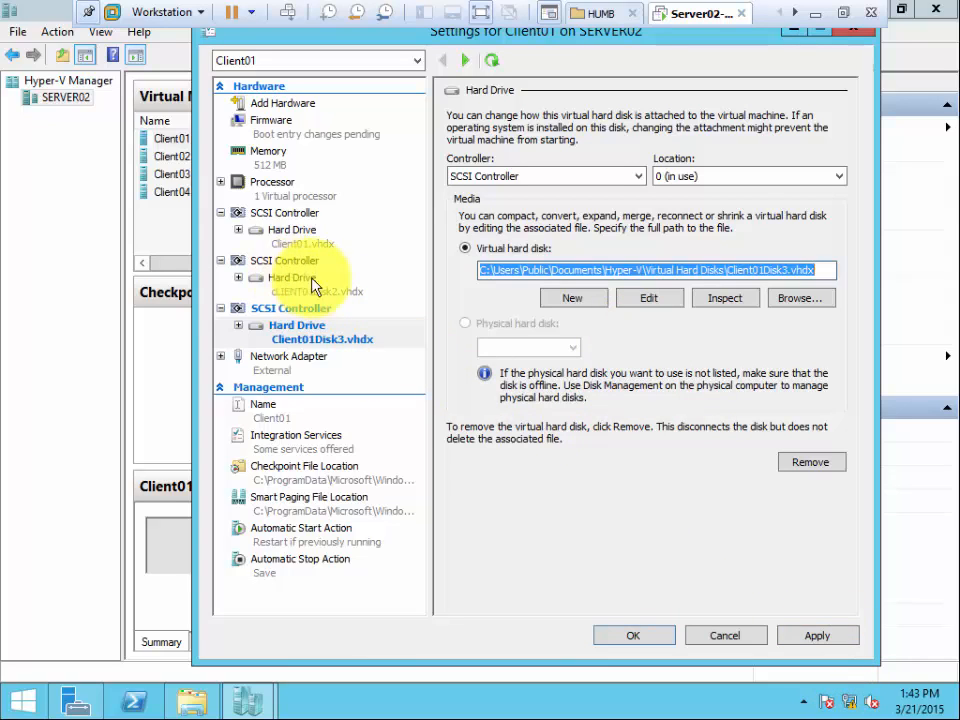
# Review the settings of the first and second hard drives and the network adapter.
pyautogui.click(284, 231)
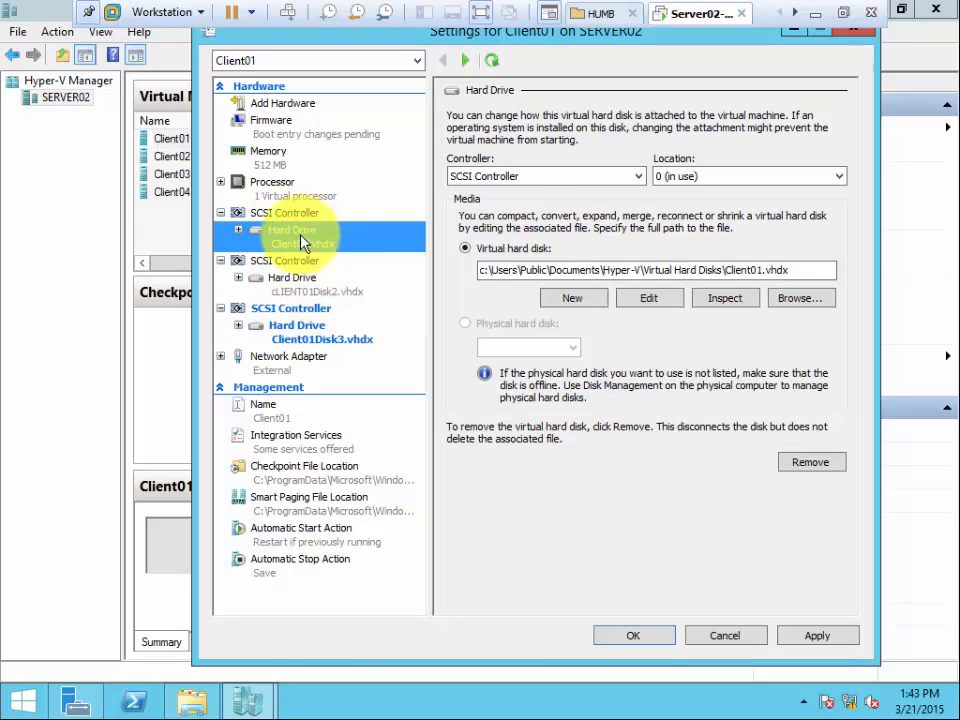
pyautogui.click(297, 284)
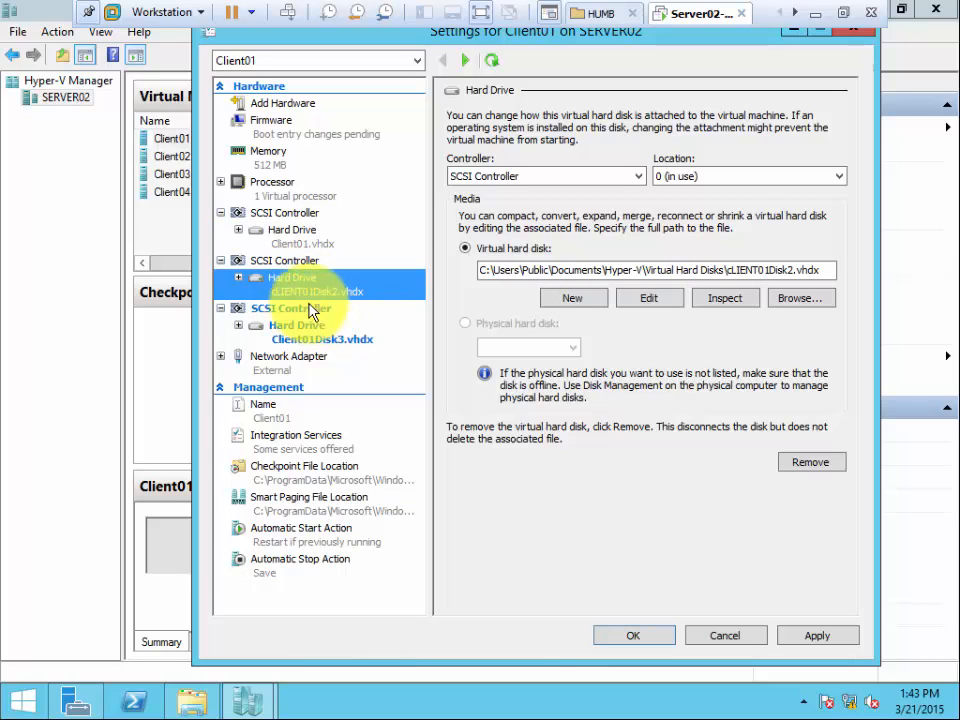
pyautogui.click(308, 357)
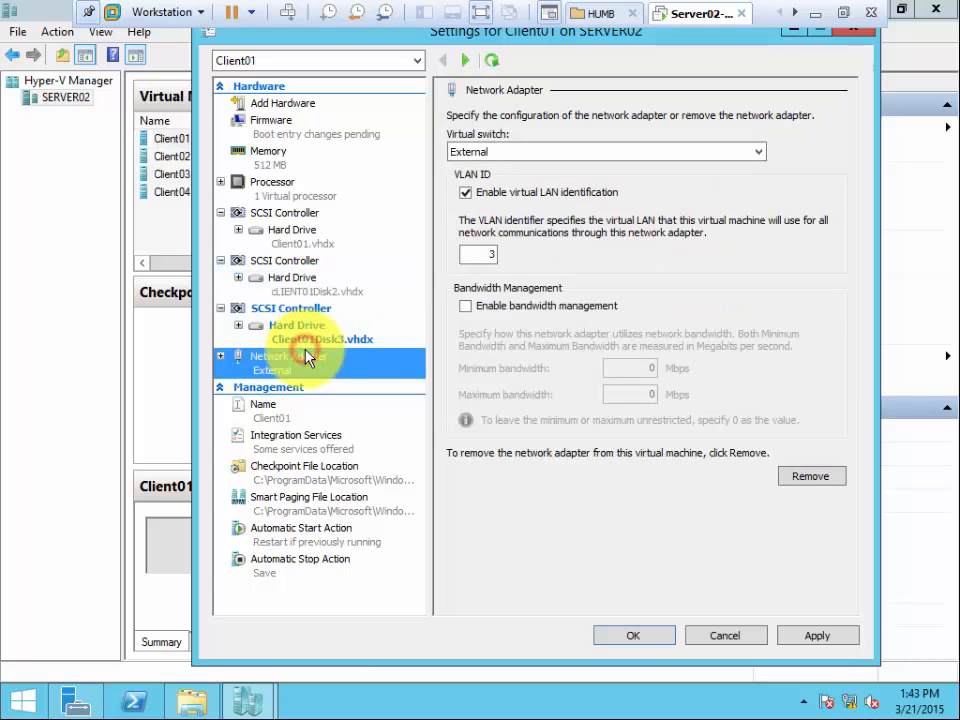
# Check the location options of the Client01Disk3.vhdx drive, then apply the new hardware and close Client01's settings.
pyautogui.click(272, 327)
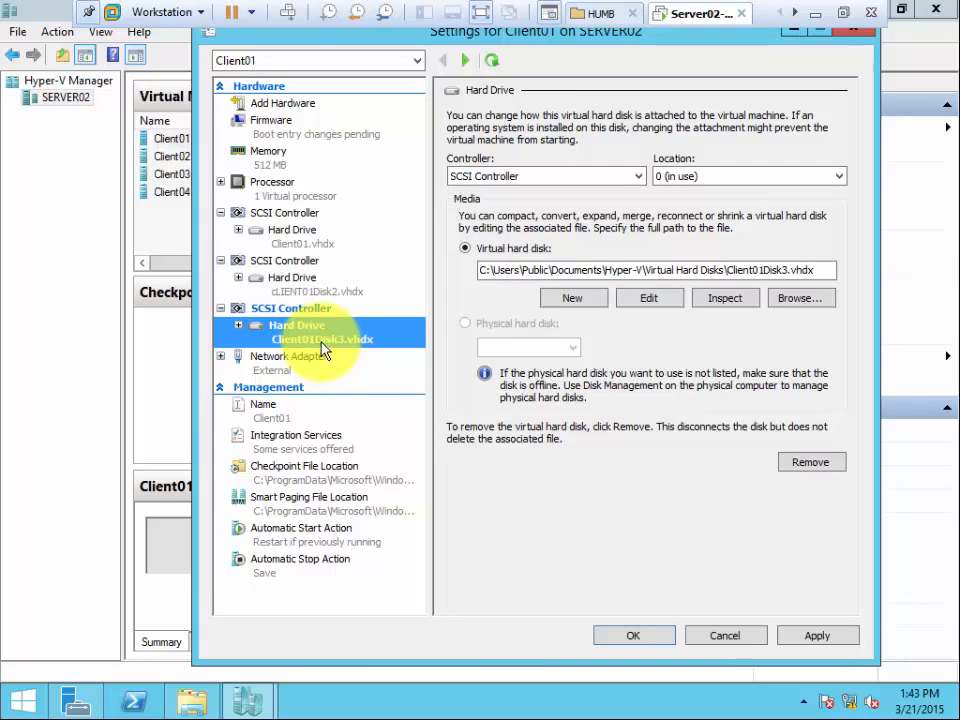
pyautogui.click(718, 178)
pyautogui.click(718, 181)
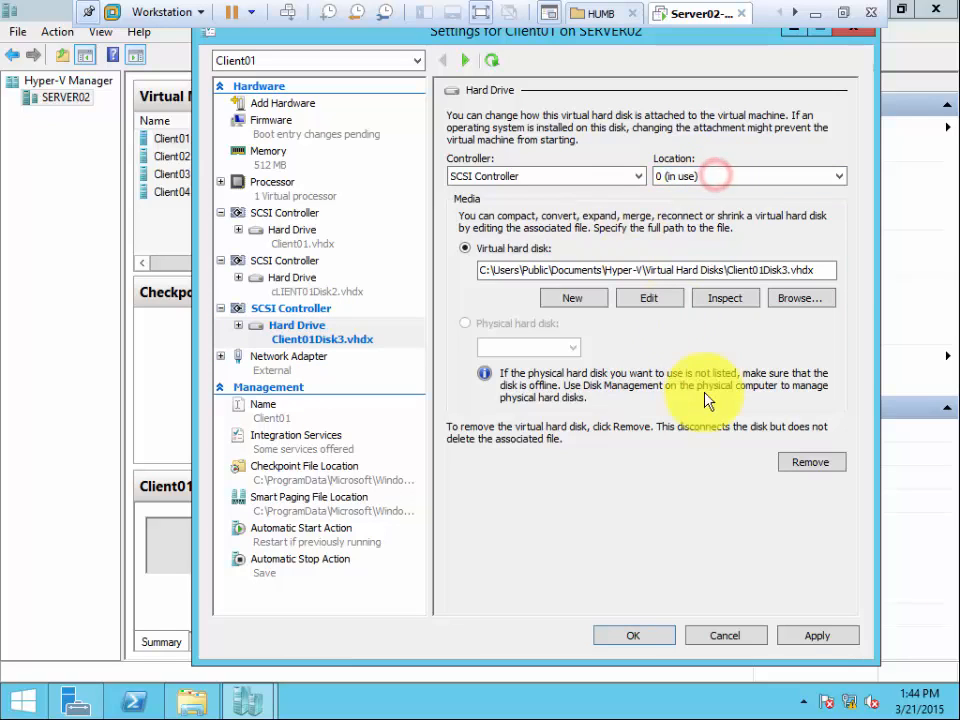
pyautogui.click(818, 636)
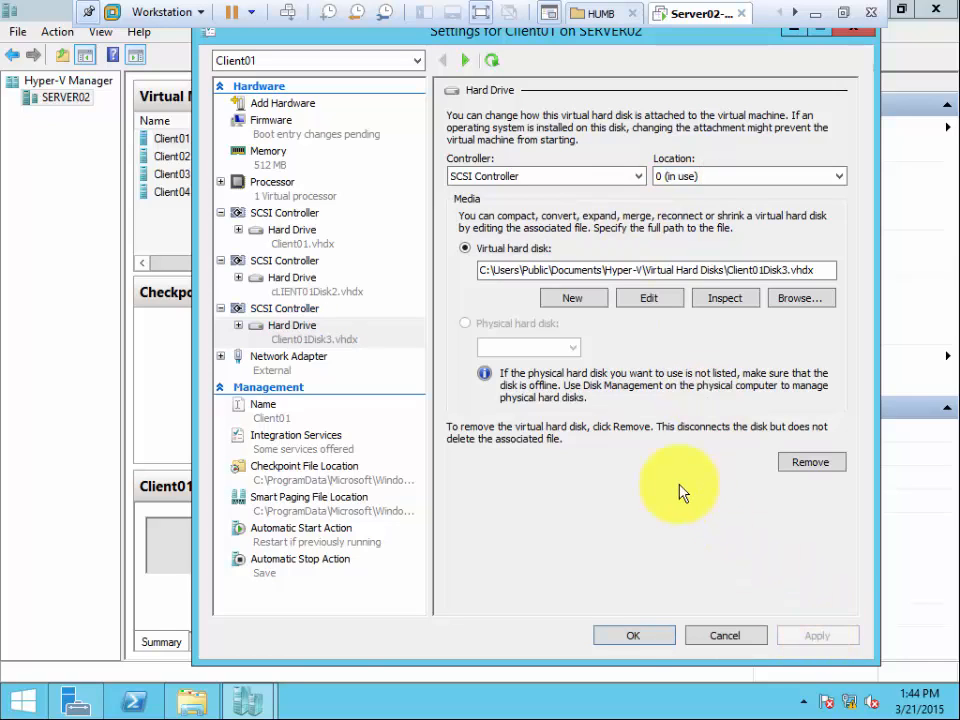
pyautogui.click(622, 640)
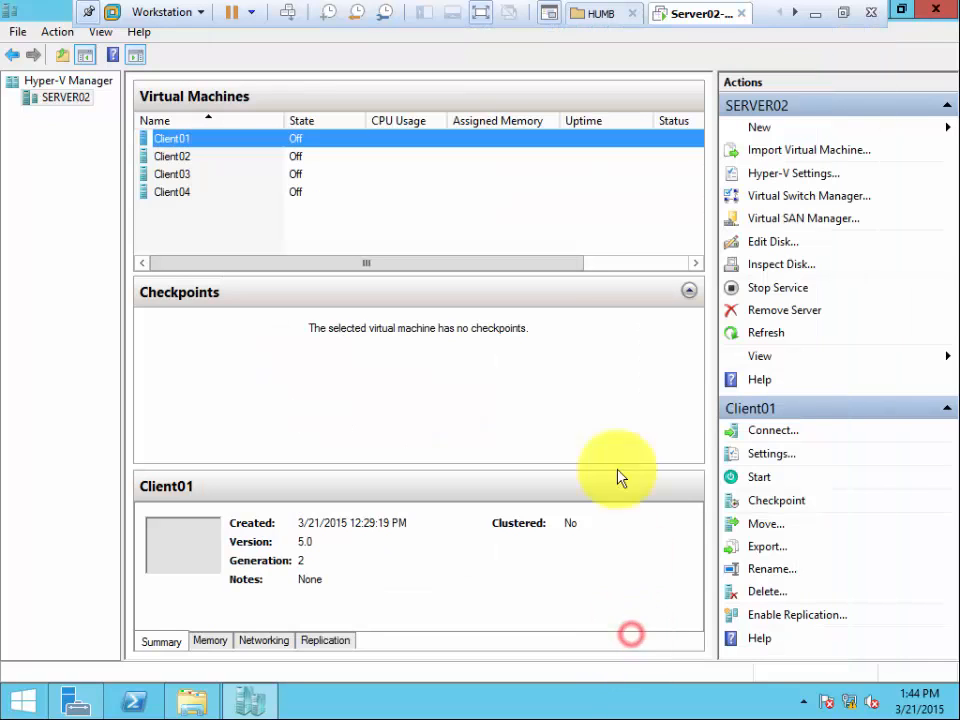
# Reopen Client01's settings, review the hard drive on each of its three SCSI controllers and close the settings.
pyautogui.rightClick(182, 142)
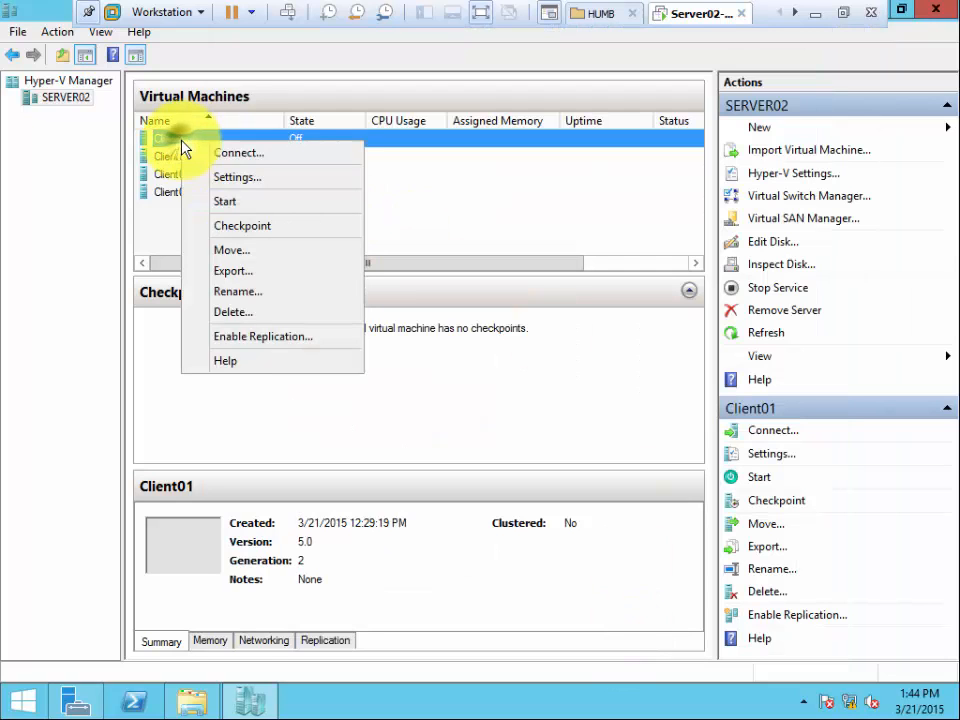
pyautogui.click(276, 179)
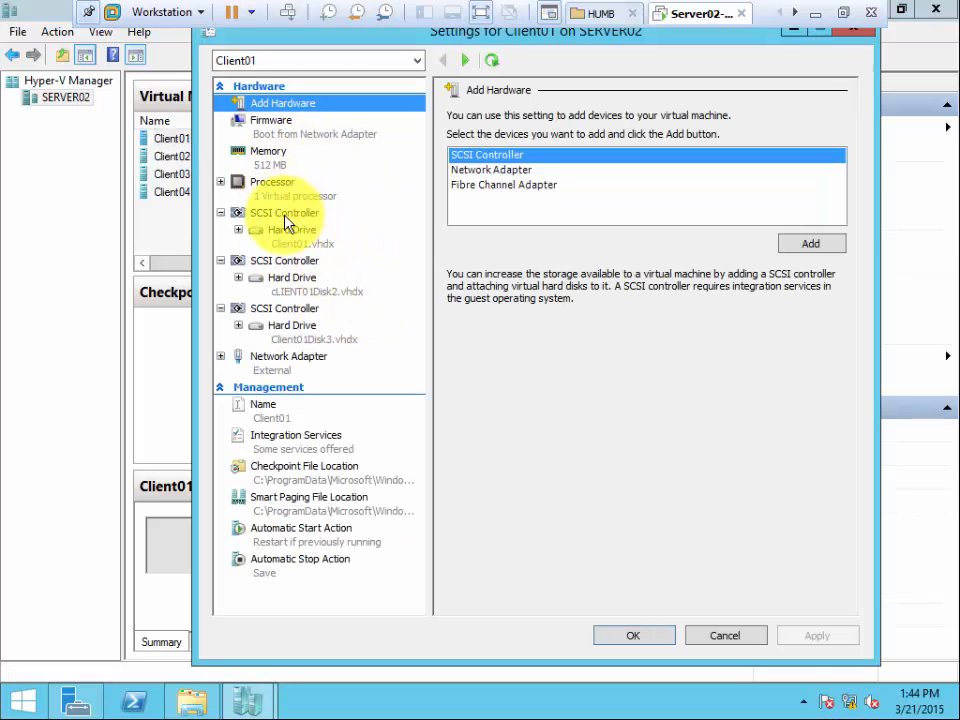
pyautogui.click(290, 230)
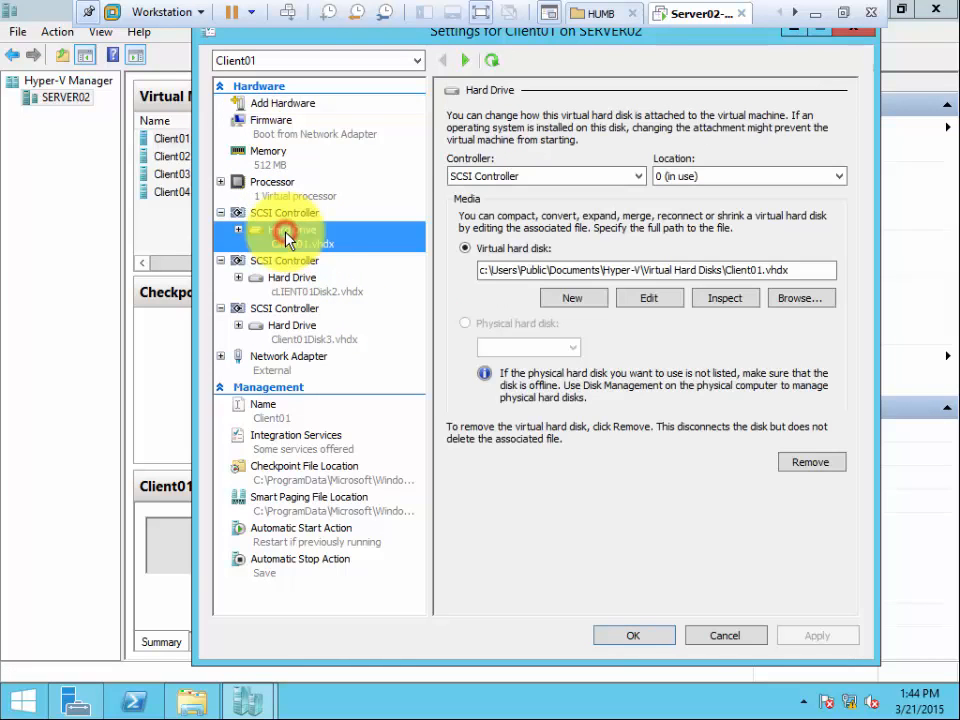
pyautogui.click(302, 281)
pyautogui.click(285, 327)
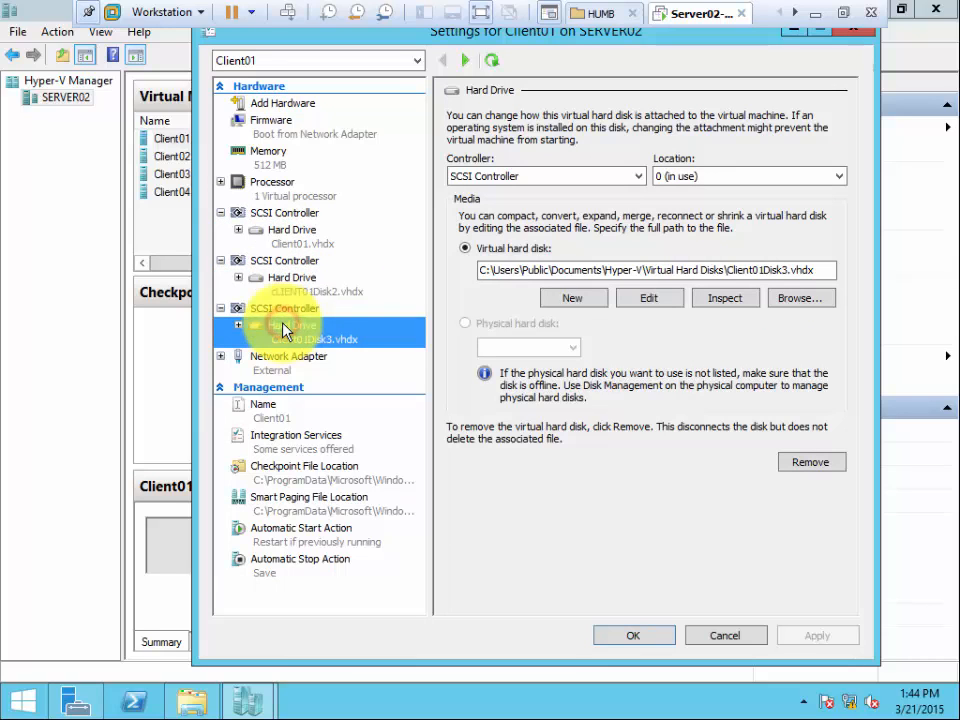
pyautogui.click(636, 638)
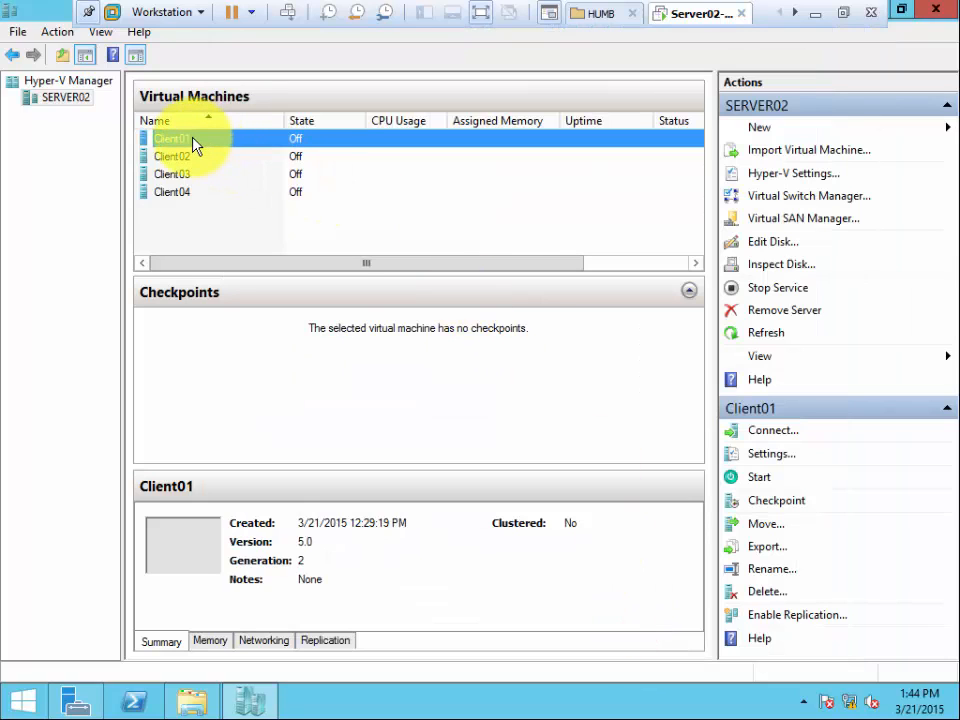
# Check Client01's connection window and its hardware settings, closing each one without making changes.
pyautogui.rightClick(193, 143)
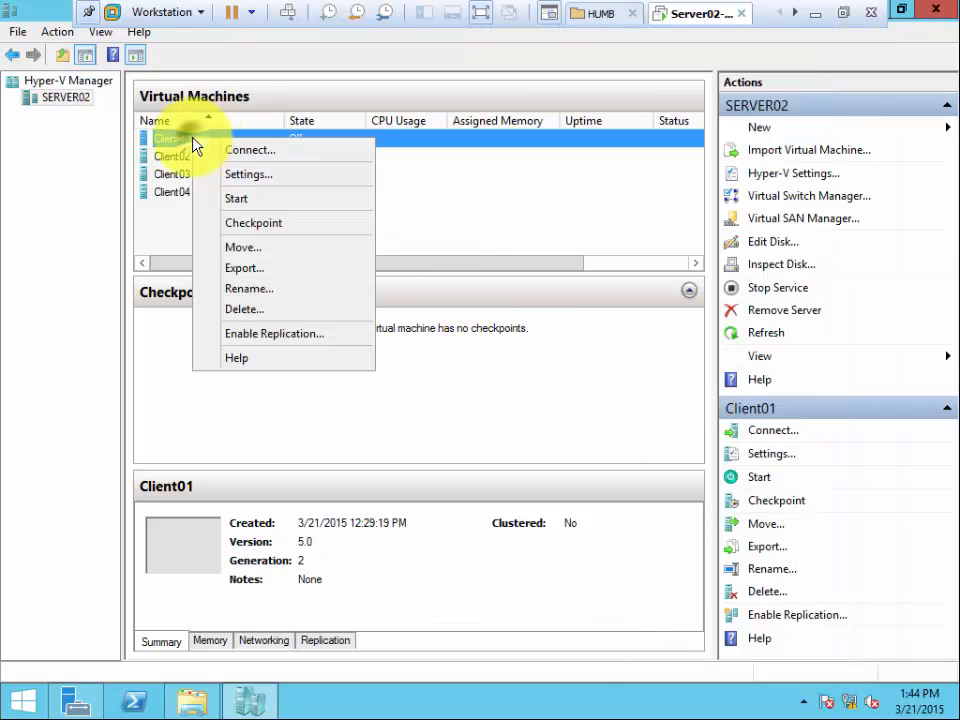
pyautogui.click(257, 153)
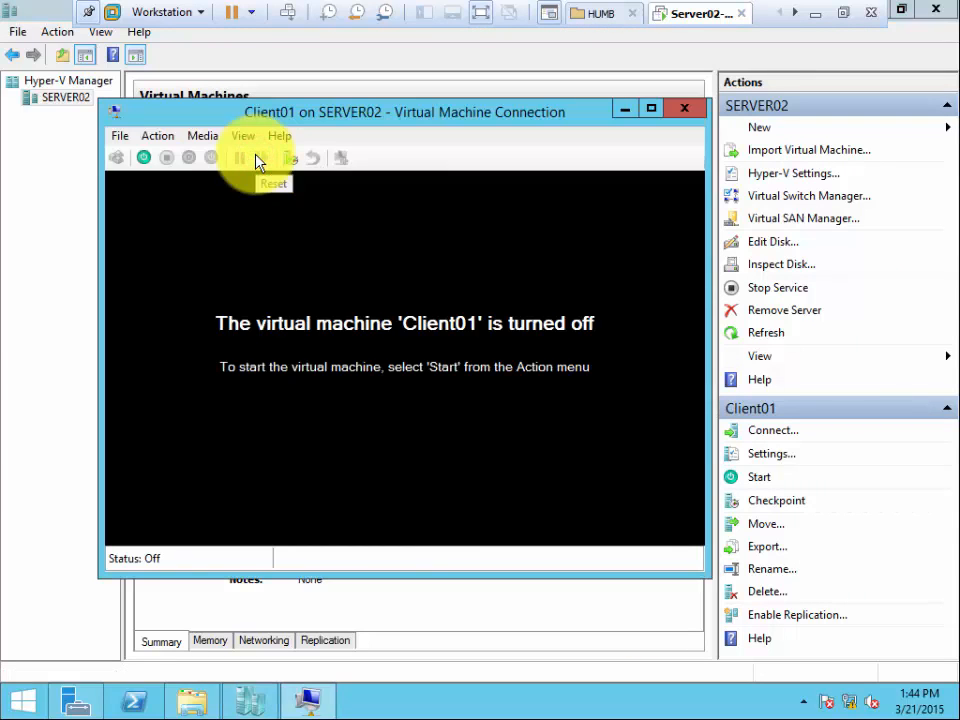
pyautogui.click(688, 112)
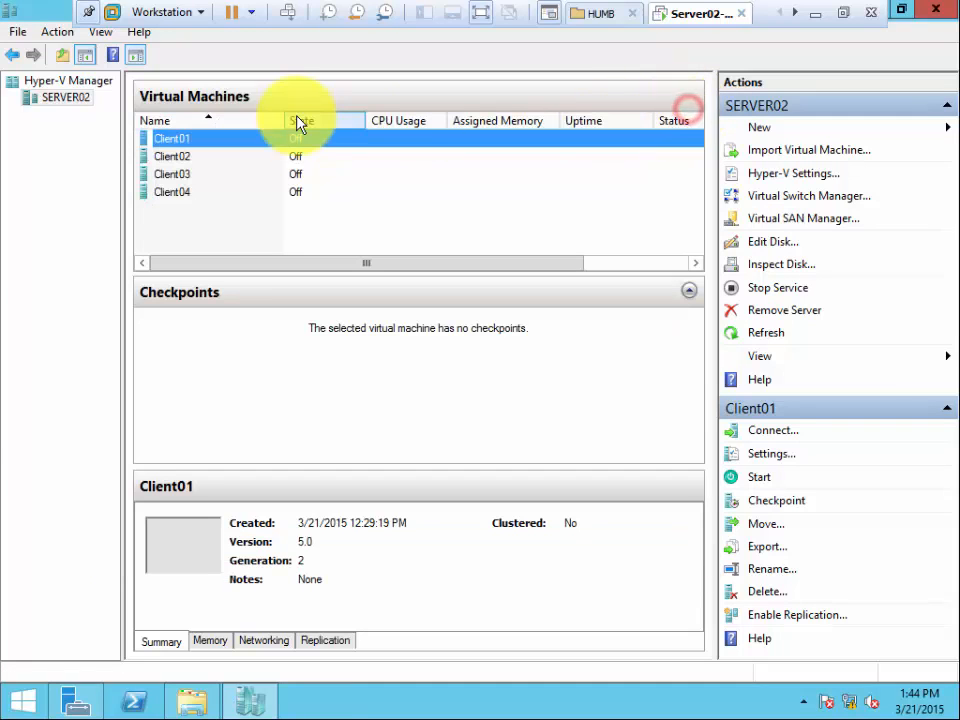
pyautogui.rightClick(181, 141)
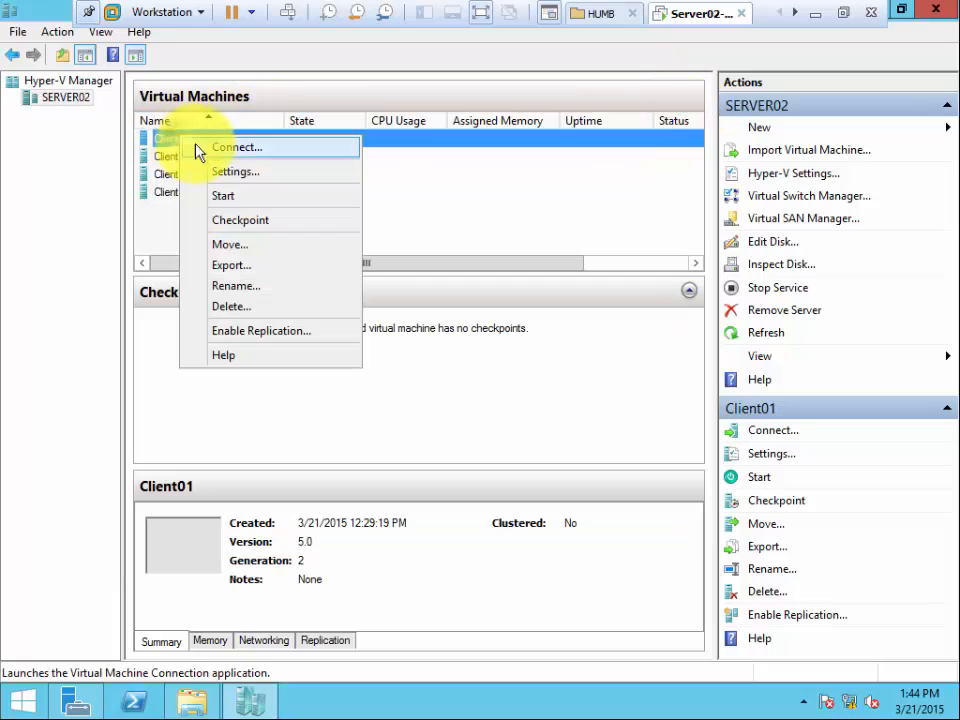
pyautogui.click(245, 172)
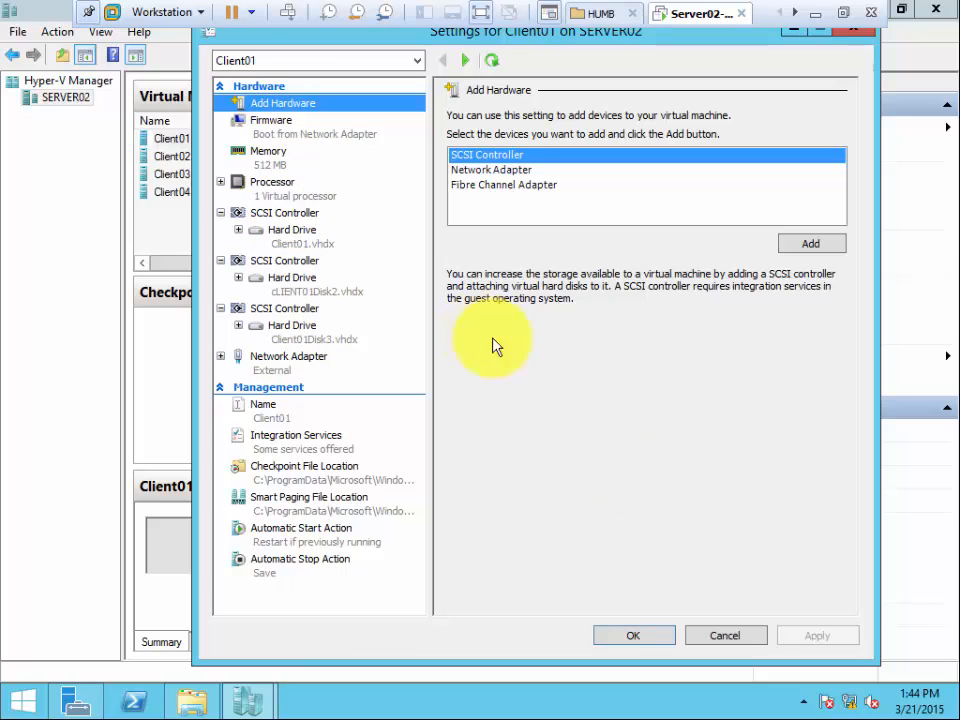
pyautogui.click(627, 637)
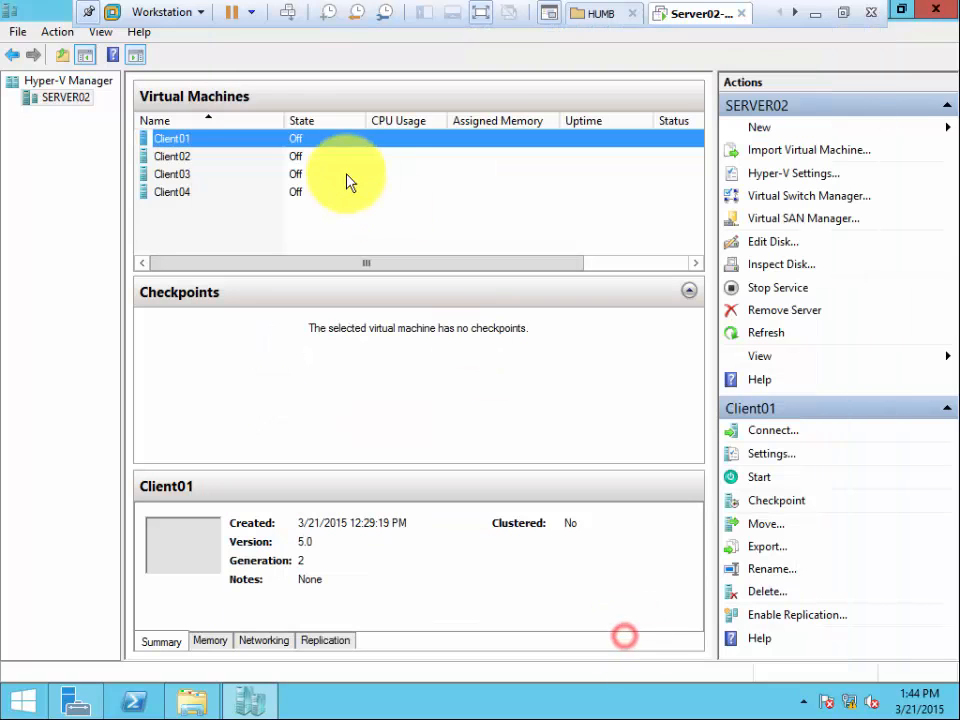
# Connect to the Client01 virtual machine and start it.
pyautogui.rightClick(181, 143)
pyautogui.click(230, 153)
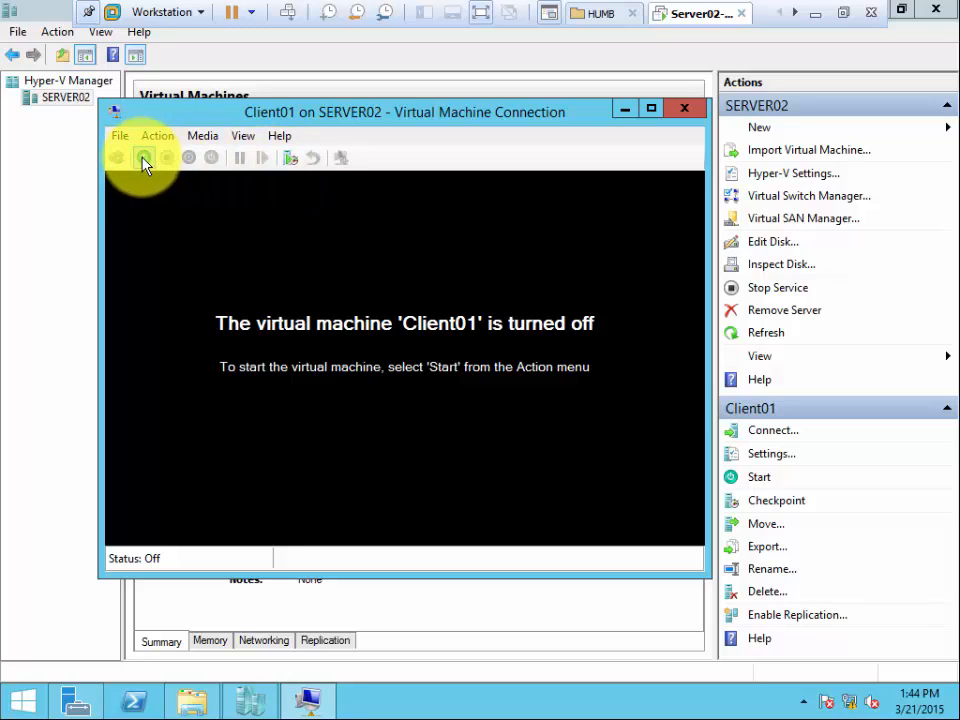
pyautogui.click(201, 135)
pyautogui.moveTo(279, 135)
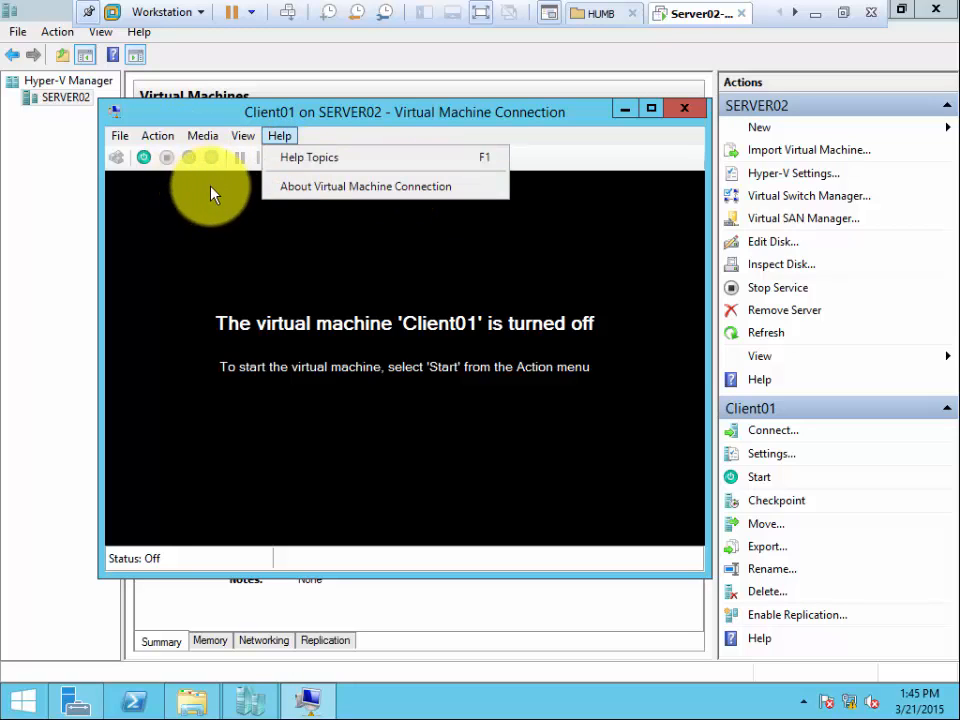
pyautogui.moveTo(162, 141)
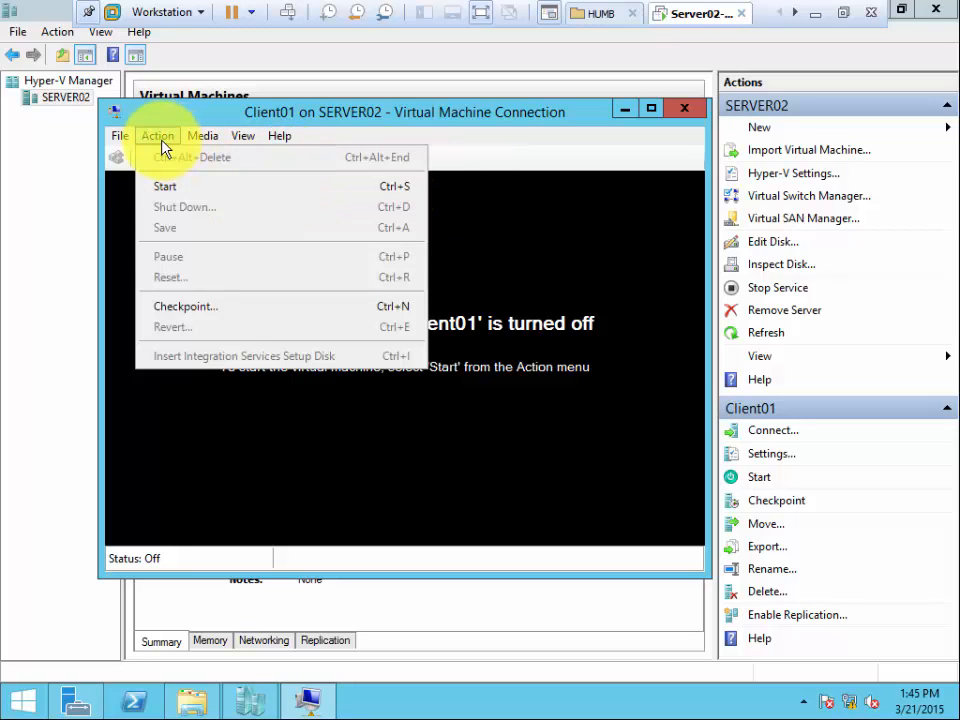
pyautogui.click(166, 190)
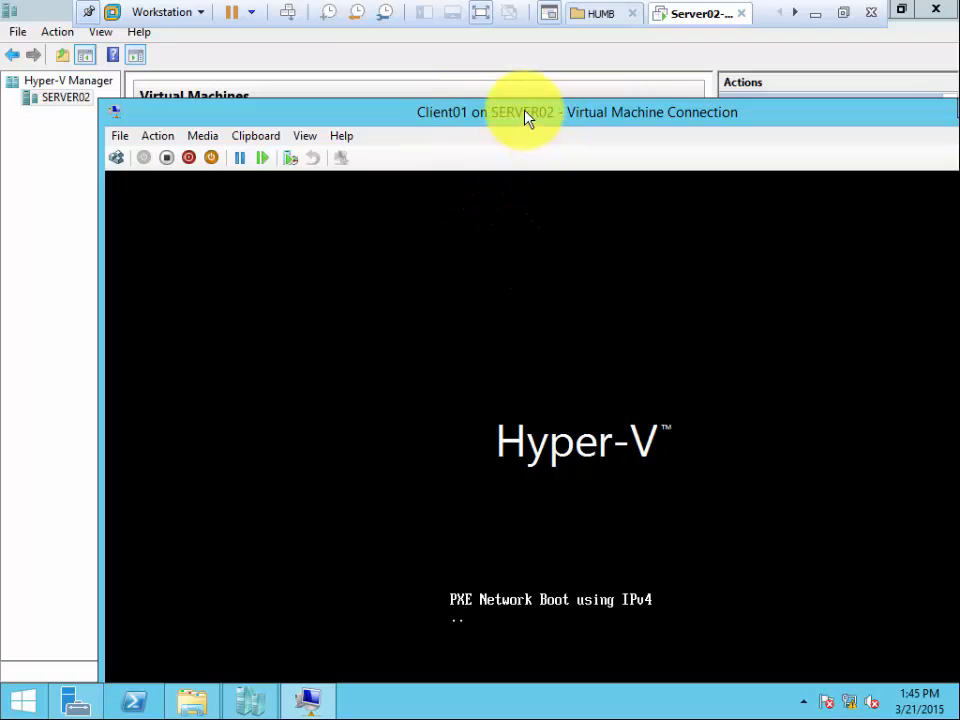
# Move Client01's connection window aside and return to SERVER02's virtual machine list in Hyper-V Manager.
pyautogui.moveTo(456, 107); pyautogui.dragTo(582, 109)
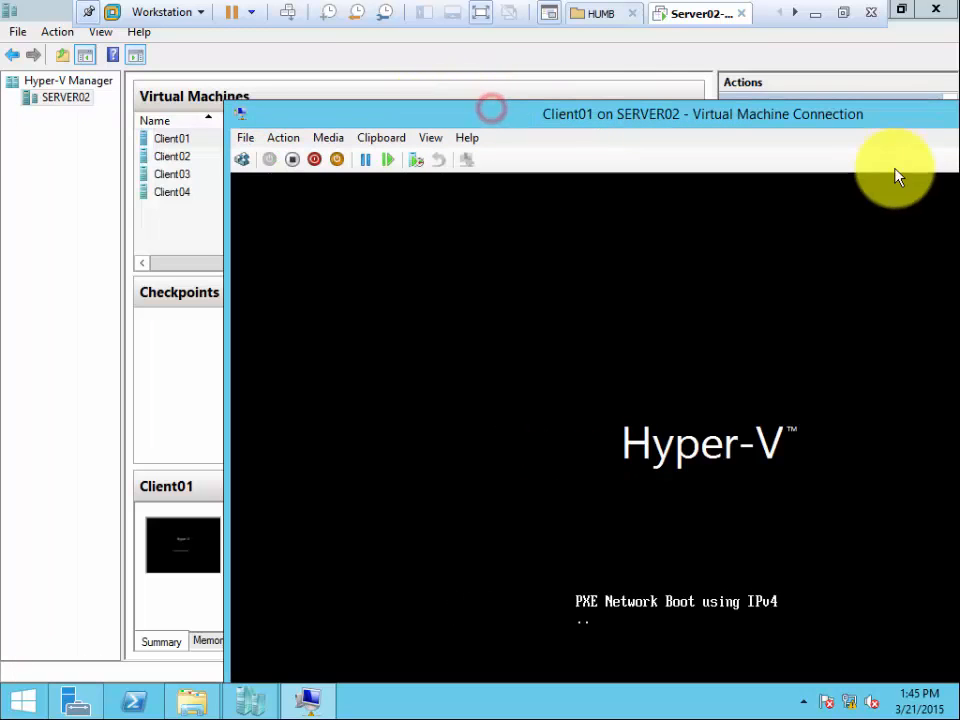
pyautogui.click(50, 183)
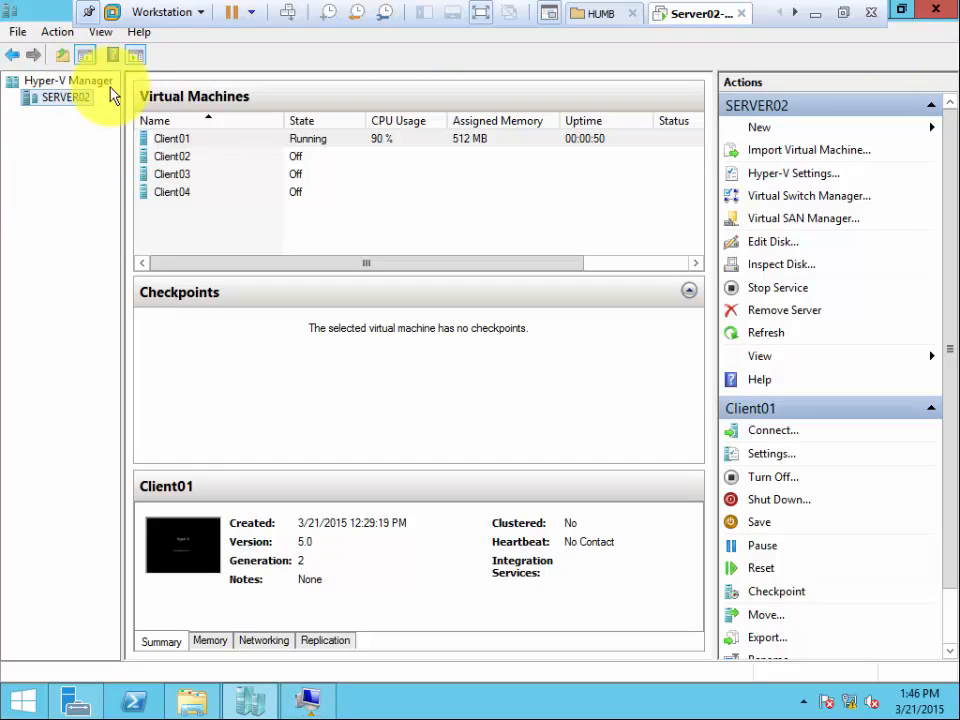
pyautogui.click(70, 81)
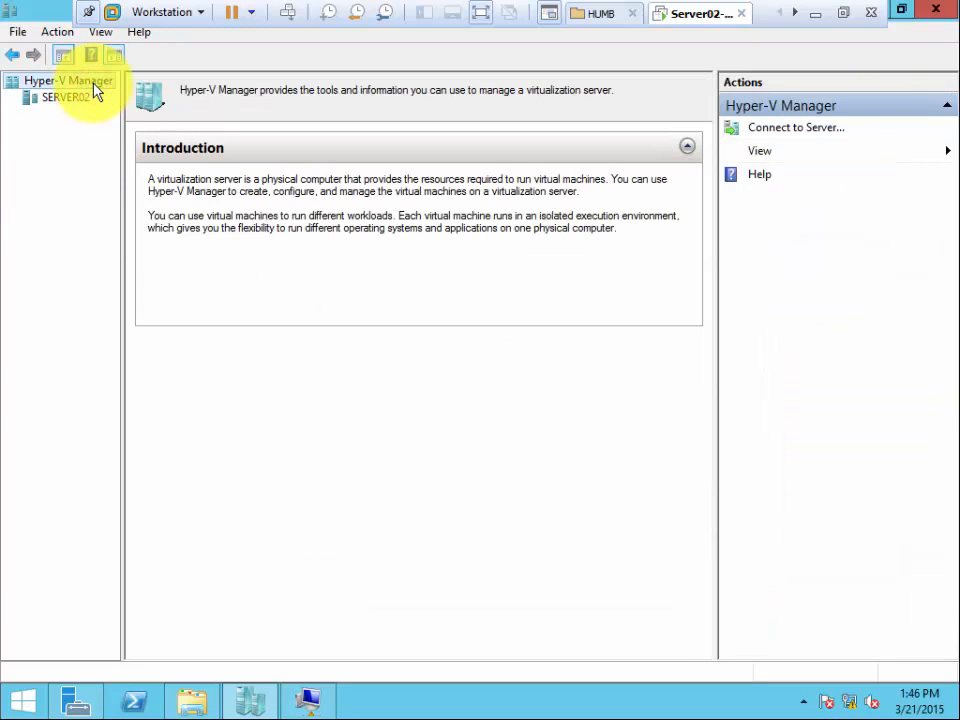
pyautogui.click(80, 98)
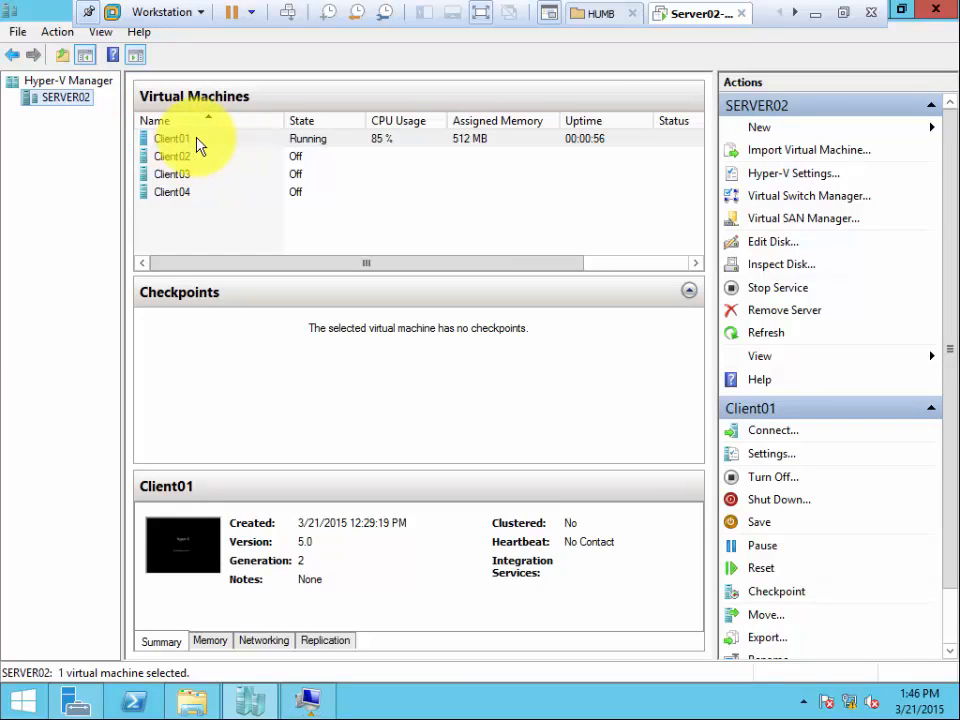
pyautogui.rightClick(84, 106)
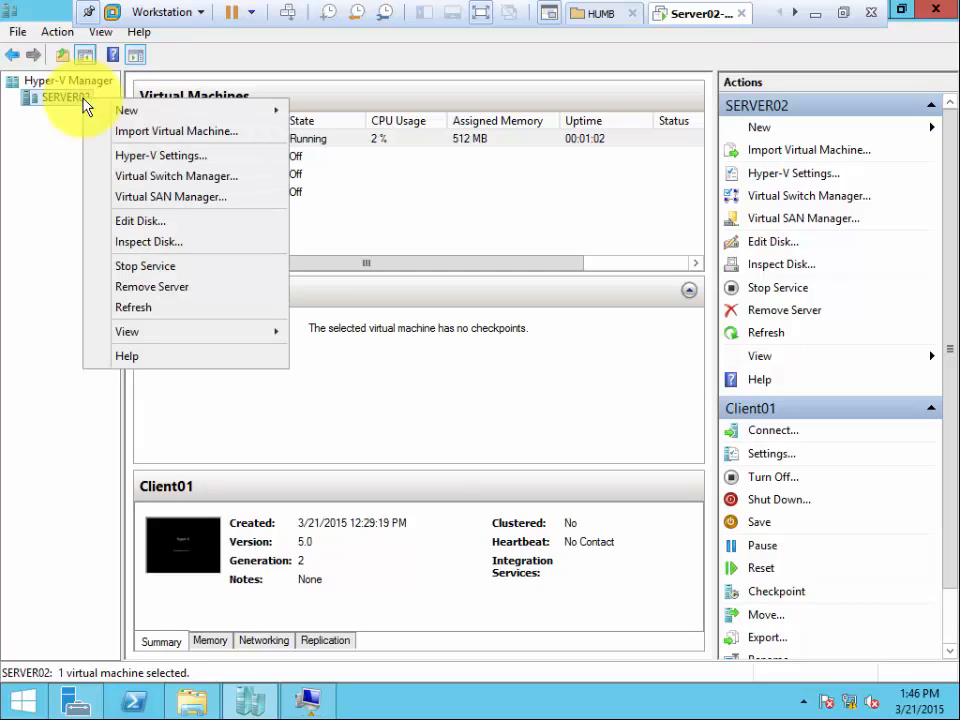
pyautogui.moveTo(111, 113)
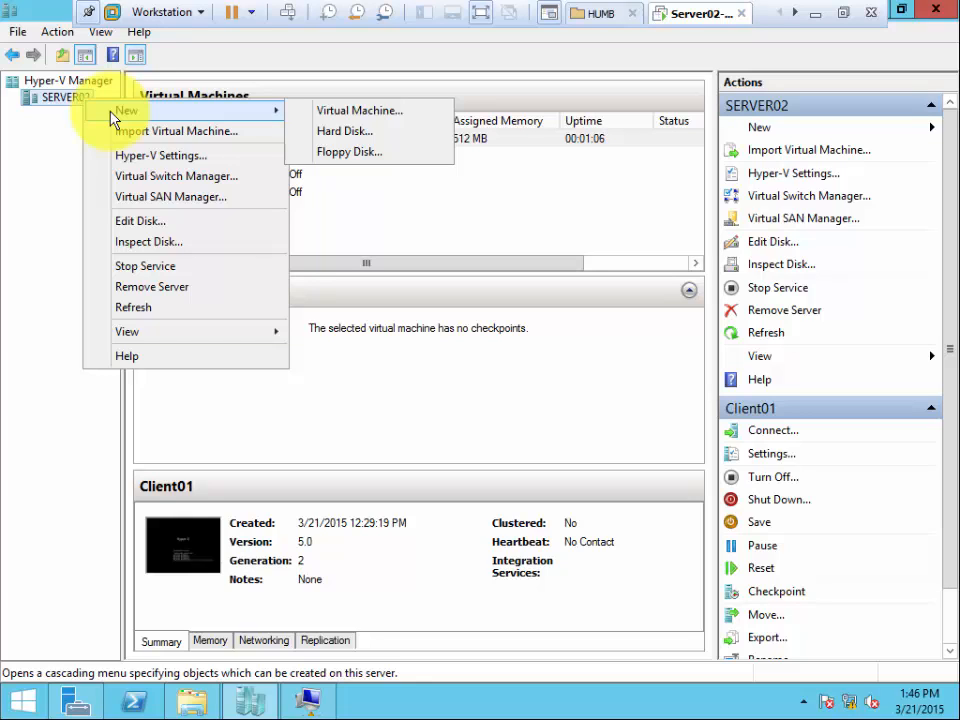
pyautogui.click(55, 137)
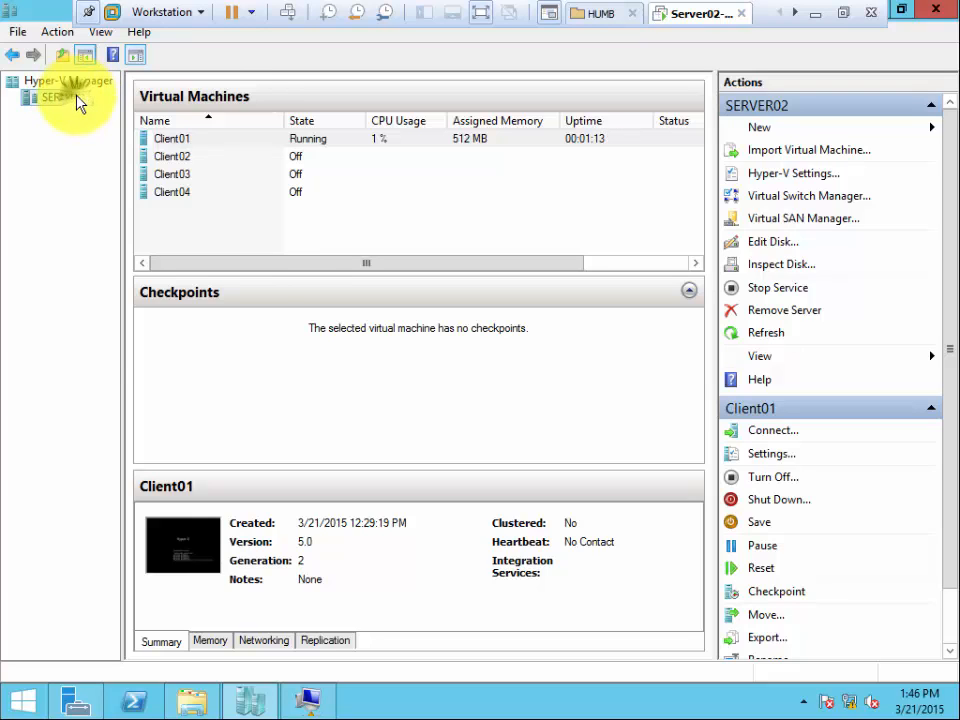
pyautogui.rightClick(77, 97)
pyautogui.moveTo(105, 107)
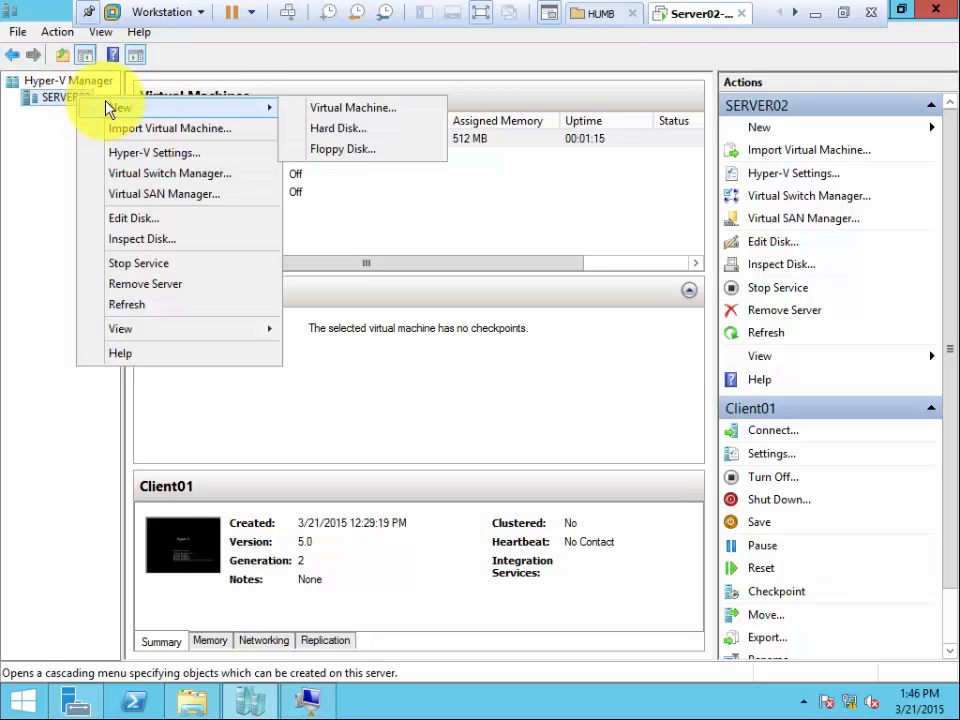
pyautogui.click(333, 130)
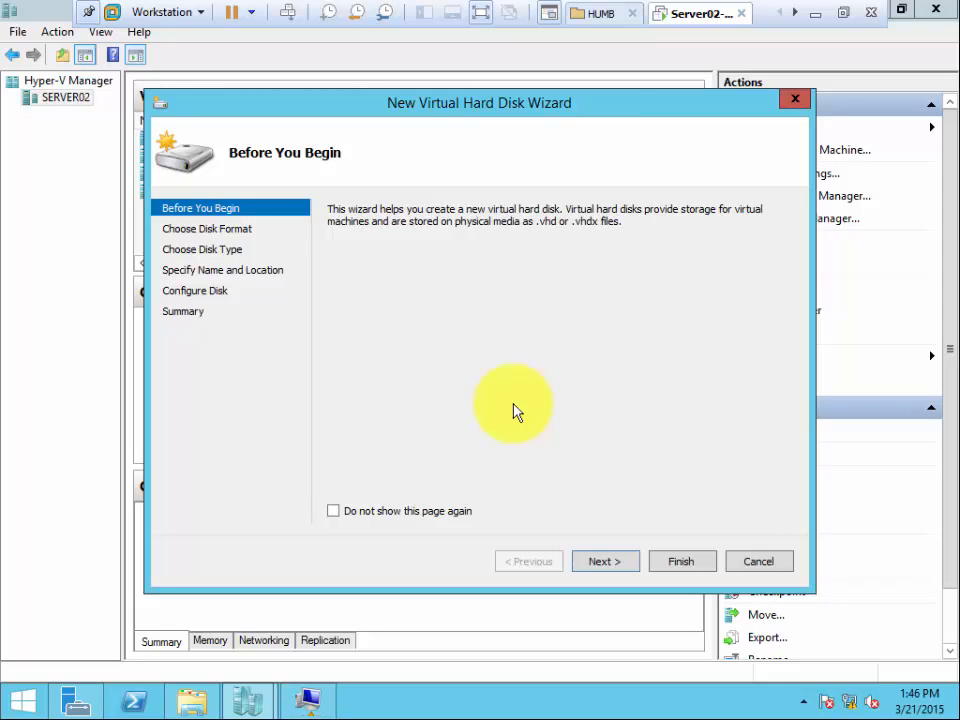
pyautogui.click(758, 563)
# Begin a new virtual hard disk on SERVER02 with the VHDX format and the dynamically expanding type.
pyautogui.rightClick(84, 100)
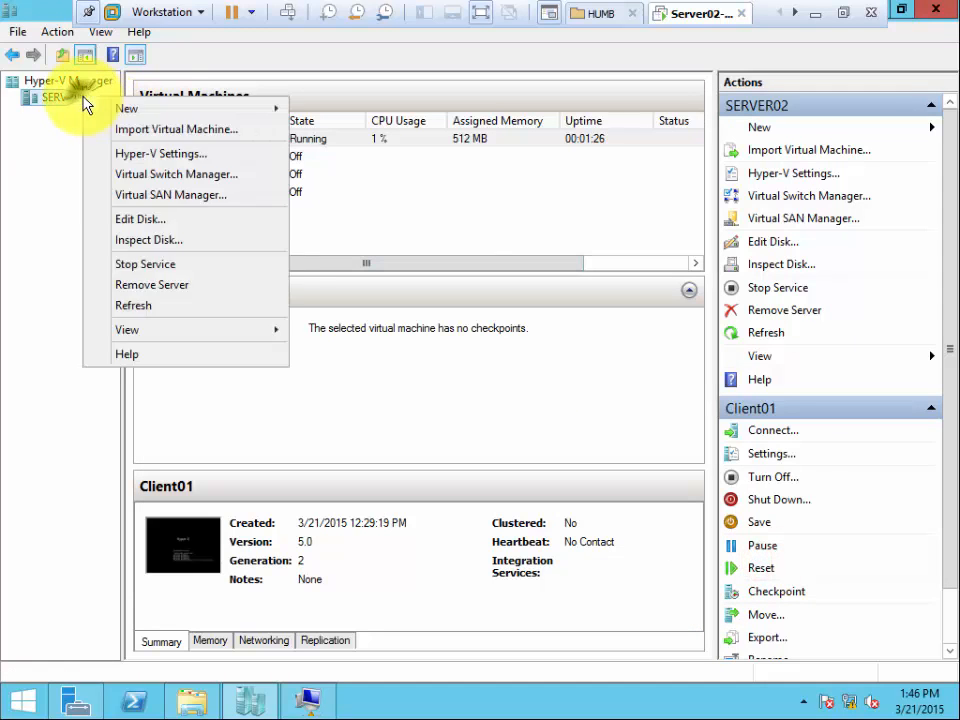
pyautogui.moveTo(275, 108)
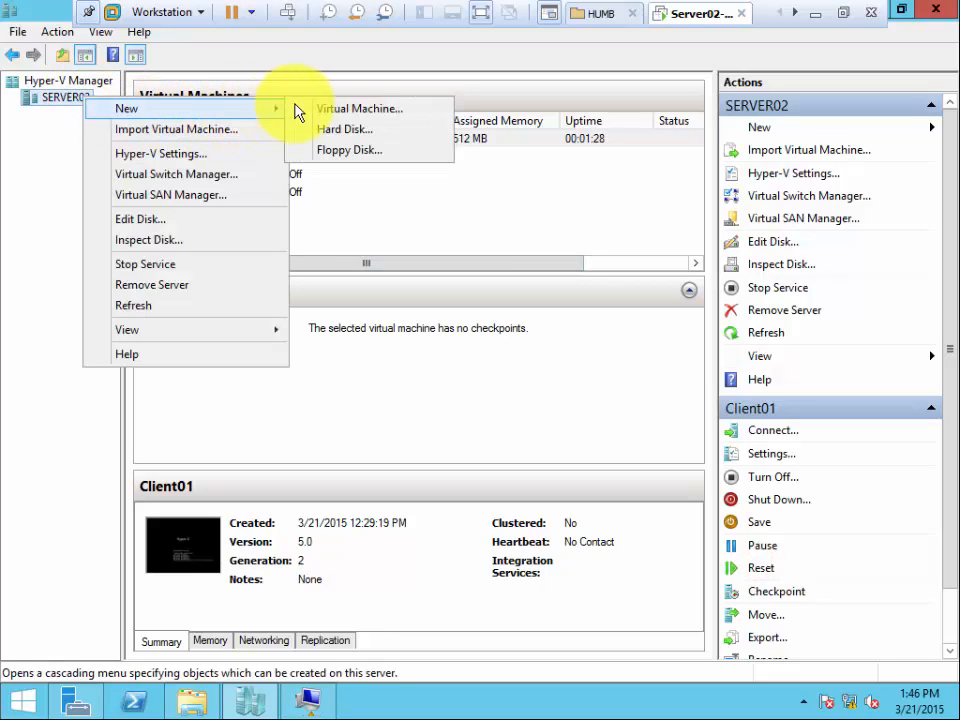
pyautogui.click(362, 133)
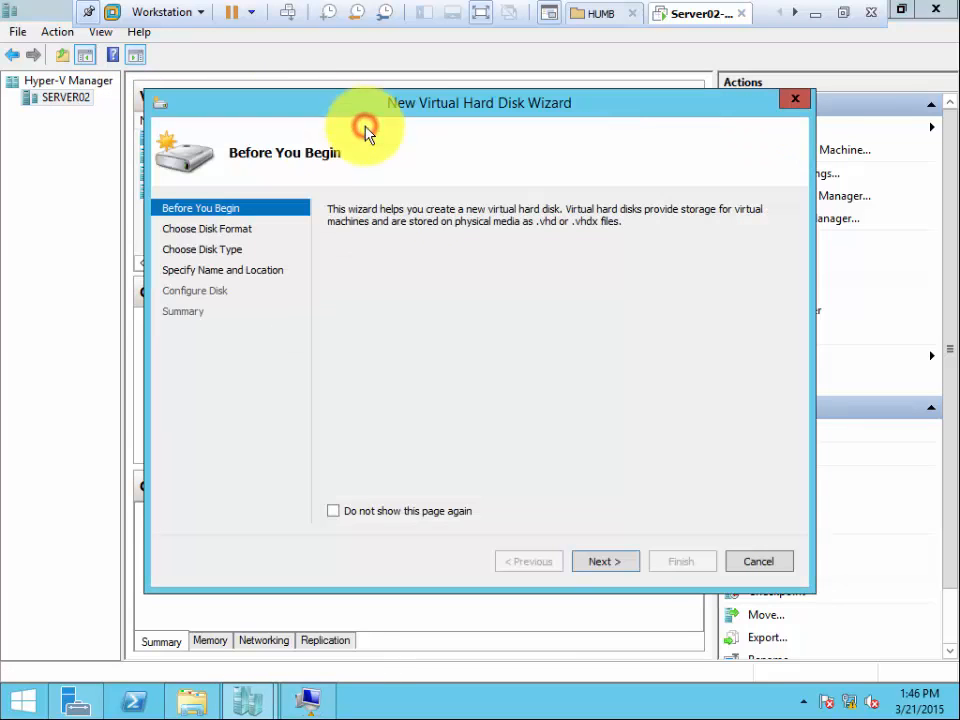
pyautogui.click(614, 566)
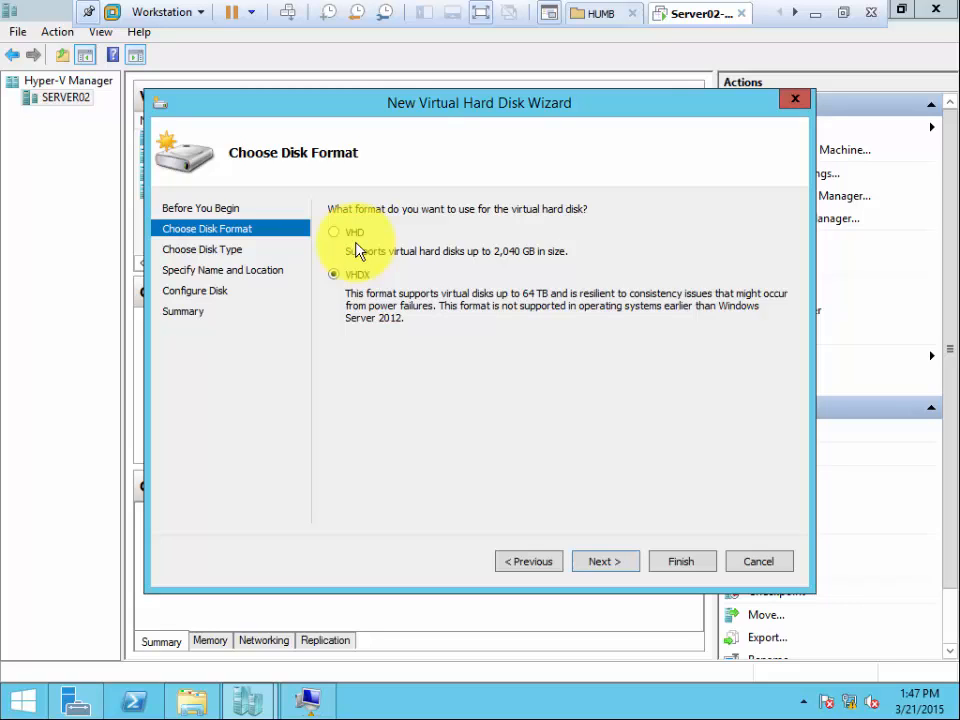
pyautogui.click(615, 548)
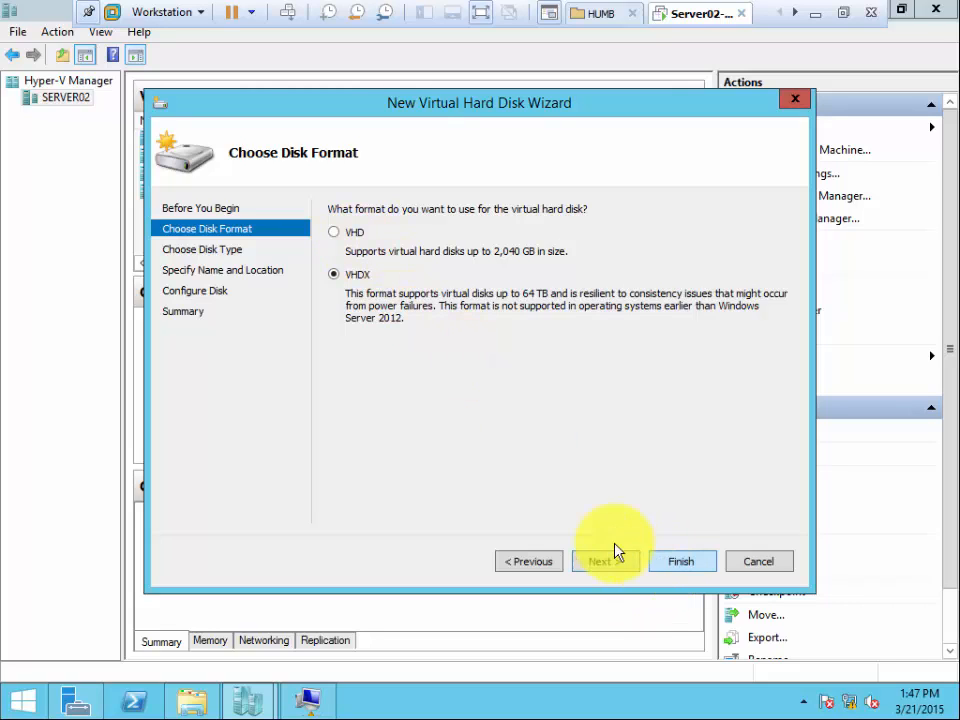
pyautogui.click(620, 555)
pyautogui.click(612, 563)
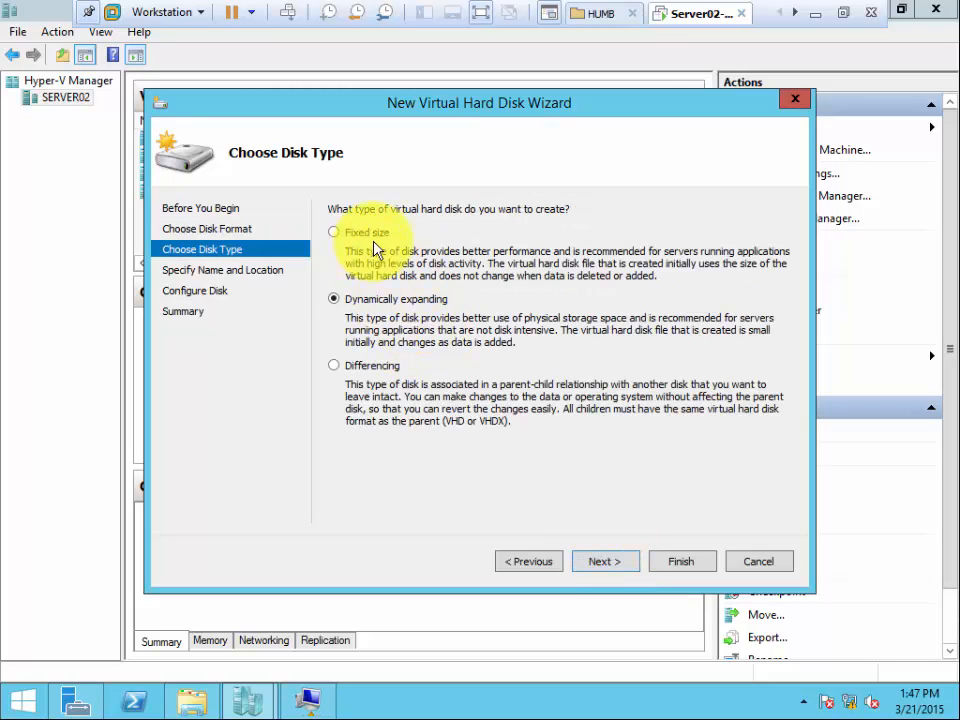
pyautogui.click(602, 563)
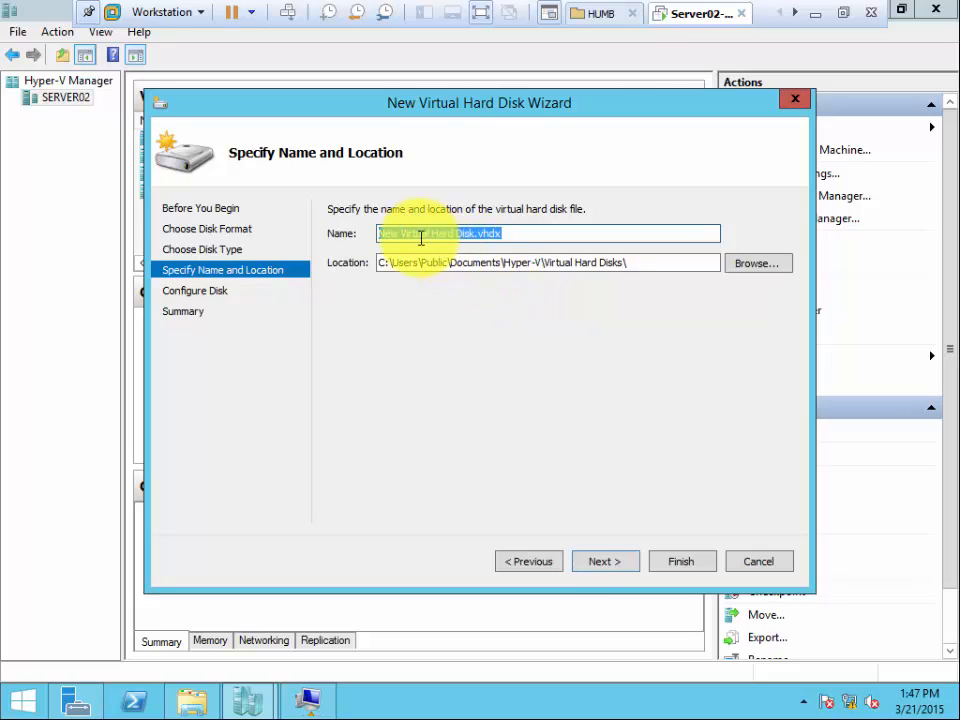
# Name the new virtual hard disk file Independent.vhdx.
pyautogui.click(380, 234)
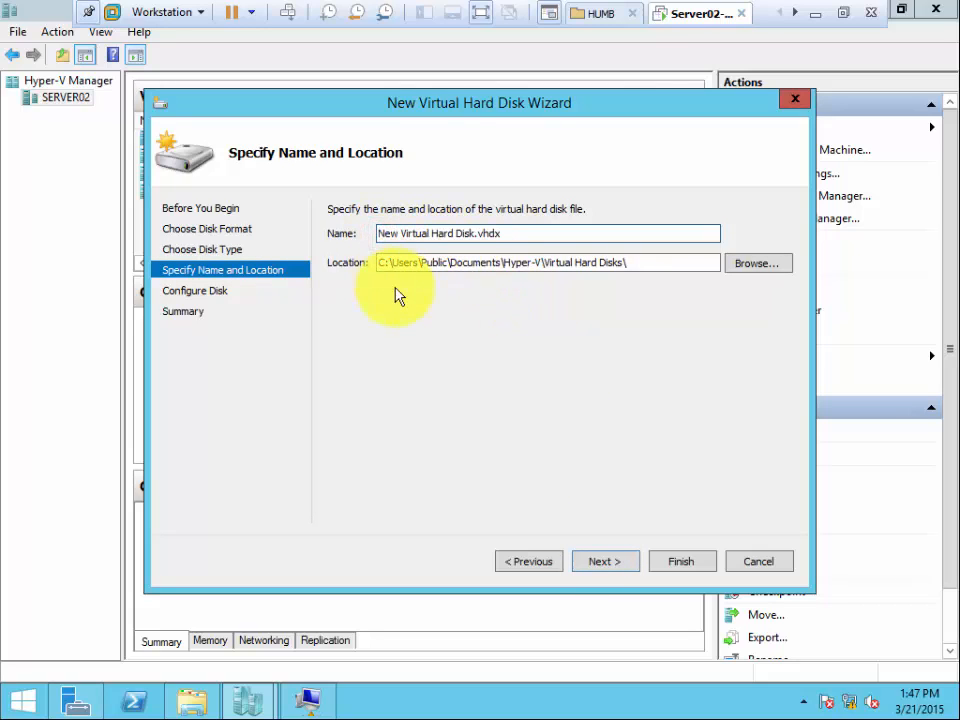
pyautogui.hotkey('shift', 'Right')
pyautogui.hotkey('shift', 'Right')
pyautogui.hotkey('shift', 'Right')
pyautogui.hotkey('shift', 'Right')
pyautogui.hotkey('shift', 'Right')
pyautogui.hotkey('shift', 'Right')
pyautogui.hotkey('shift', 'Right')
pyautogui.hotkey('shift', 'Right')
pyautogui.hotkey('shift', 'Right')
pyautogui.hotkey('shift', 'Right')
pyautogui.hotkey('shift', 'Right')
pyautogui.hotkey('shift', 'Right')
pyautogui.hotkey('shift', 'Right')
pyautogui.hotkey('shift', 'Right')
pyautogui.hotkey('shift', 'Right')
pyautogui.hotkey('shift', 'Right')
pyautogui.hotkey('shift', 'Right')
pyautogui.hotkey('shift', 'Right')
pyautogui.hotkey('shift', 'Right')
pyautogui.hotkey('shift', 'Right')
pyautogui.hotkey('shift', 'Right')
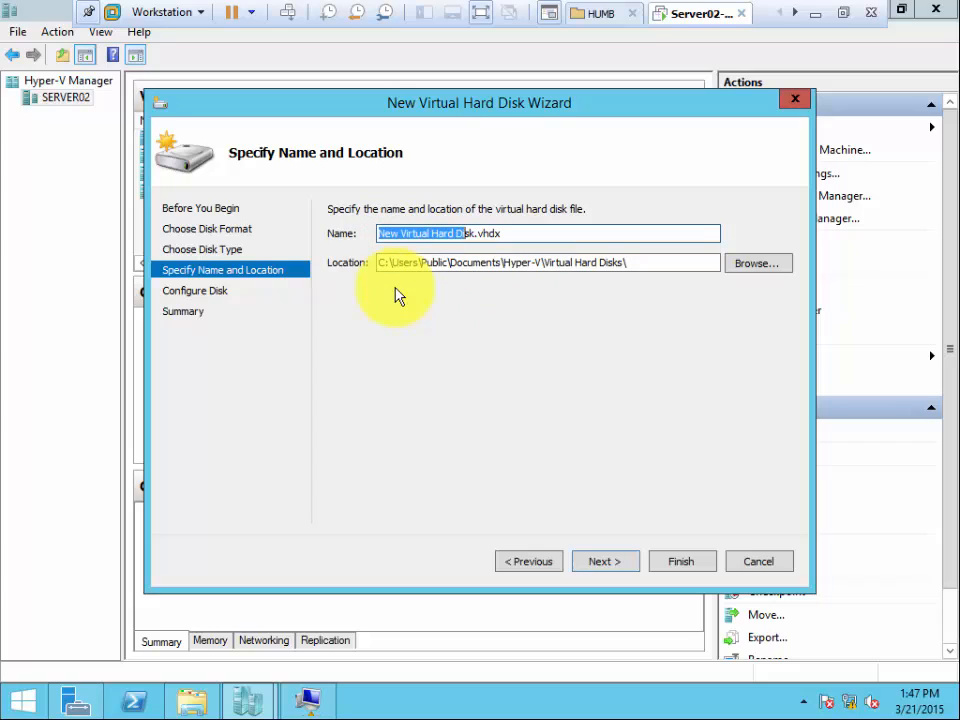
pyautogui.write('Indepen')
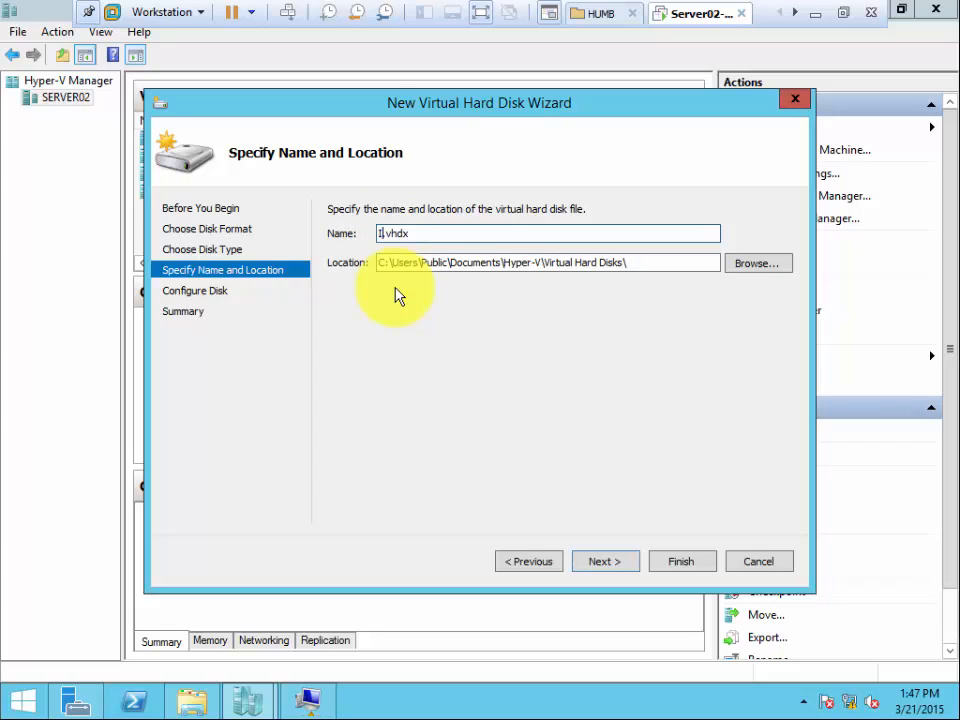
pyautogui.write('dent')
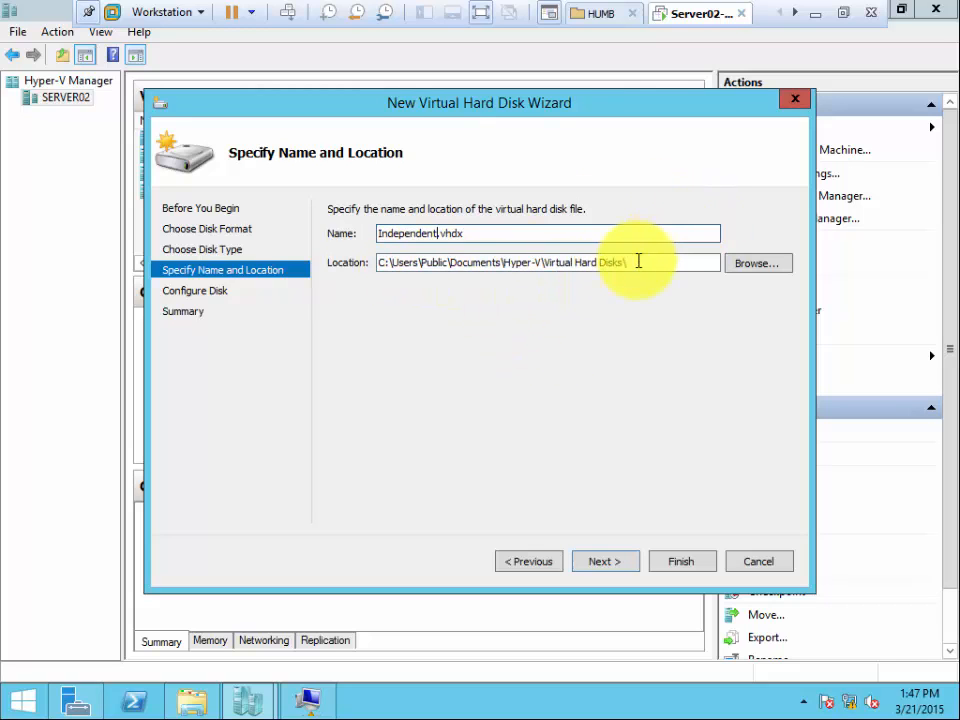
# Copy the new disk's folder path from its location setting and open an empty Notepad document.
pyautogui.moveTo(638, 262); pyautogui.dragTo(298, 226)
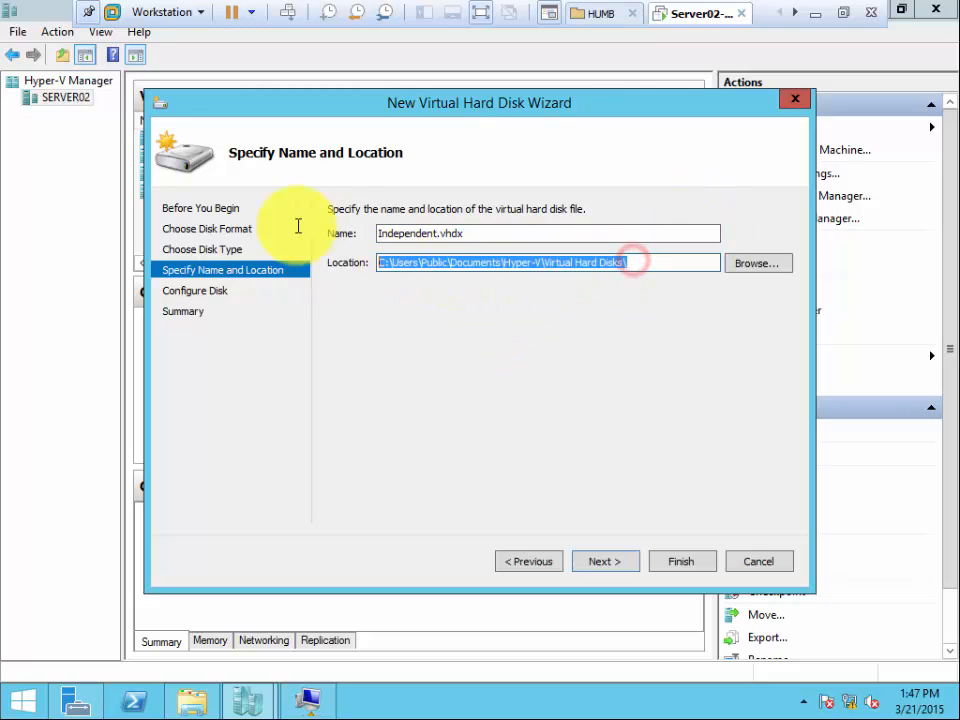
pyautogui.rightClick(429, 257)
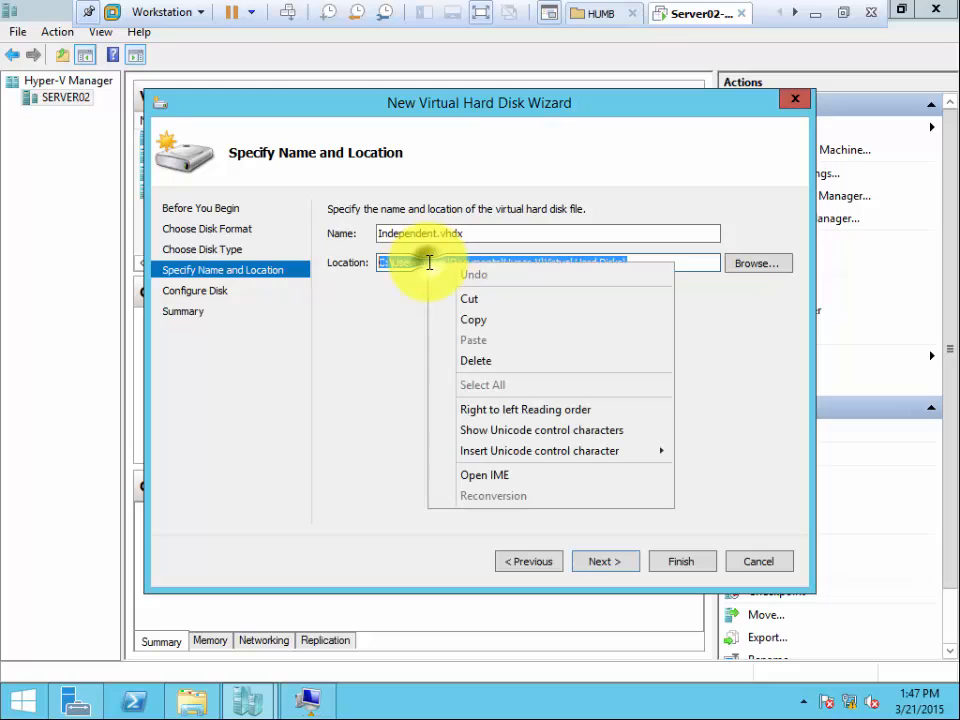
pyautogui.click(472, 319)
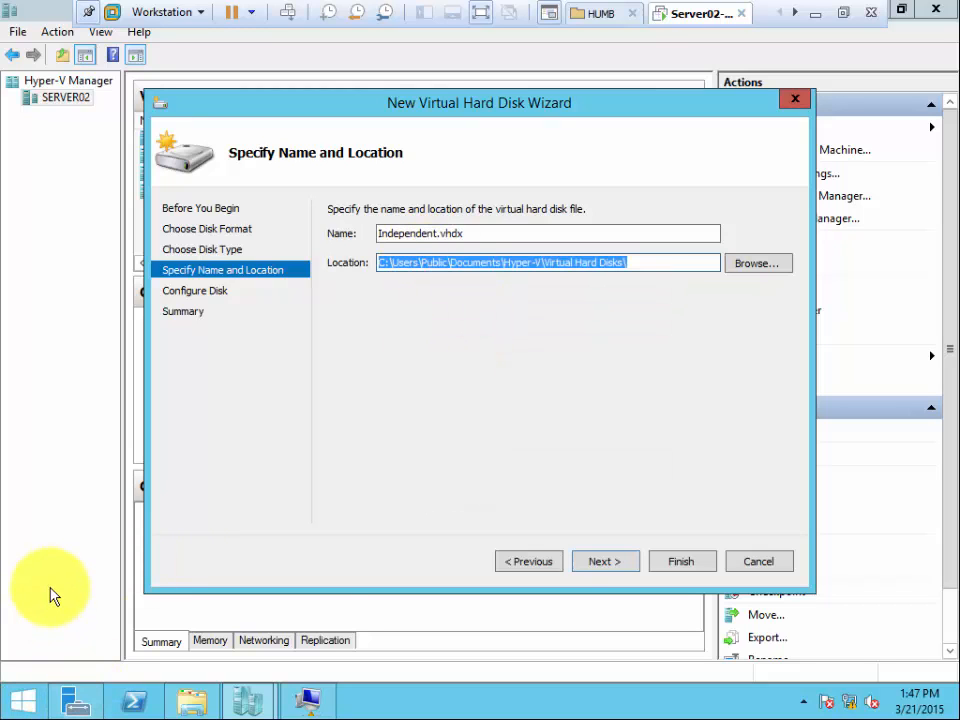
pyautogui.press('super+r')
pyautogui.write('not')
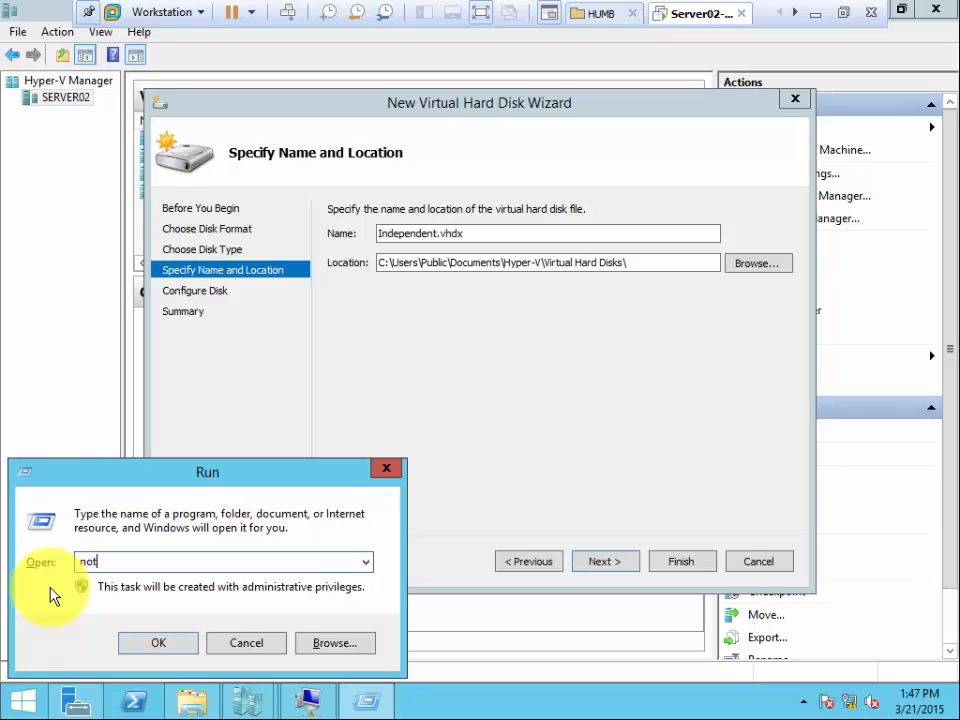
pyautogui.write('epad')
pyautogui.press('Return')
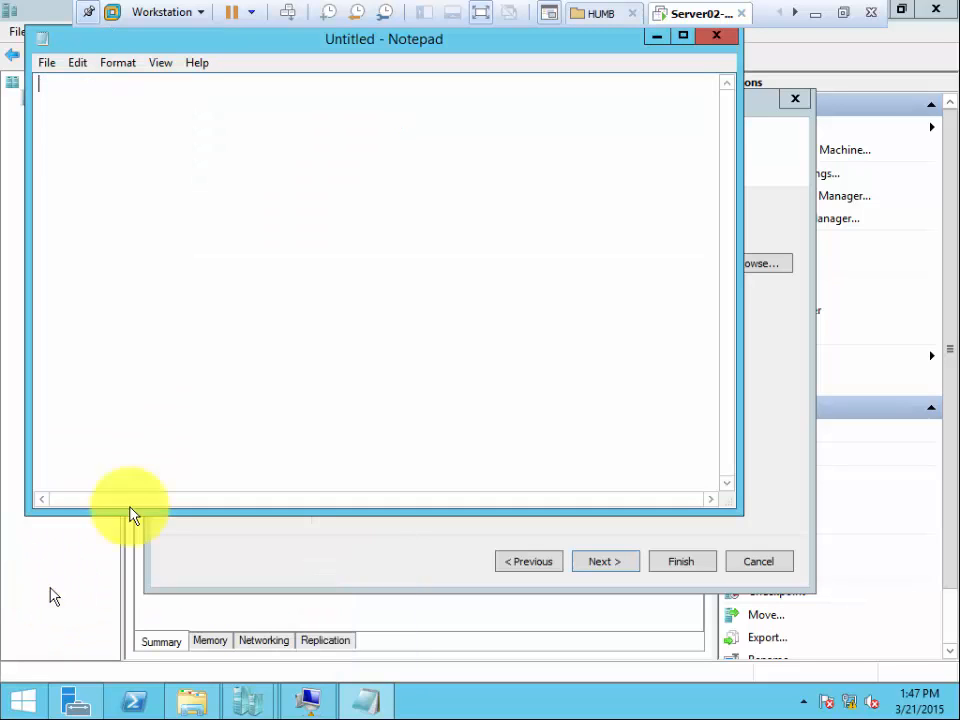
# Paste the copied folder path into the Notepad document and return to the virtual hard disk wizard.
pyautogui.hotkey('ctrl', 'v')
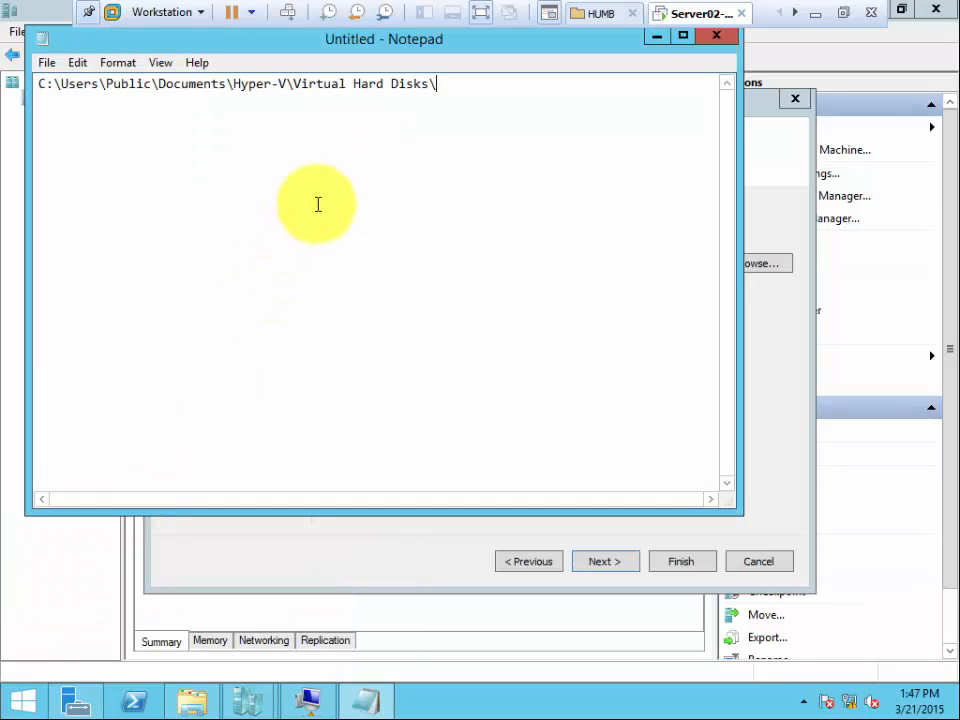
pyautogui.click(651, 35)
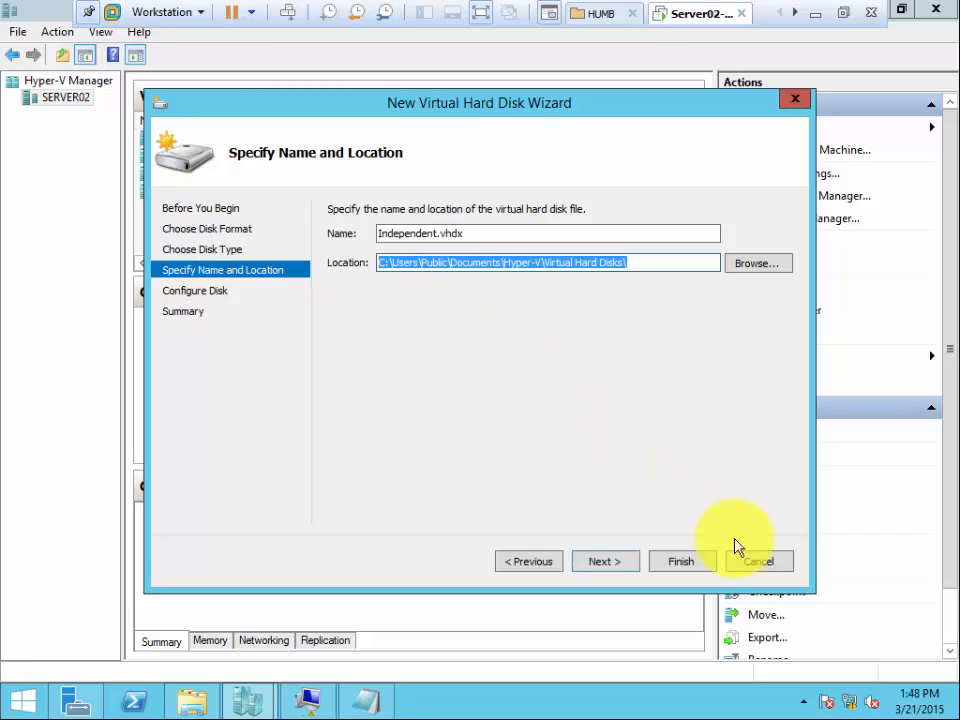
# Configure Independent.vhdx as a new blank 127 GB virtual hard disk and finish creating it.
pyautogui.click(658, 563)
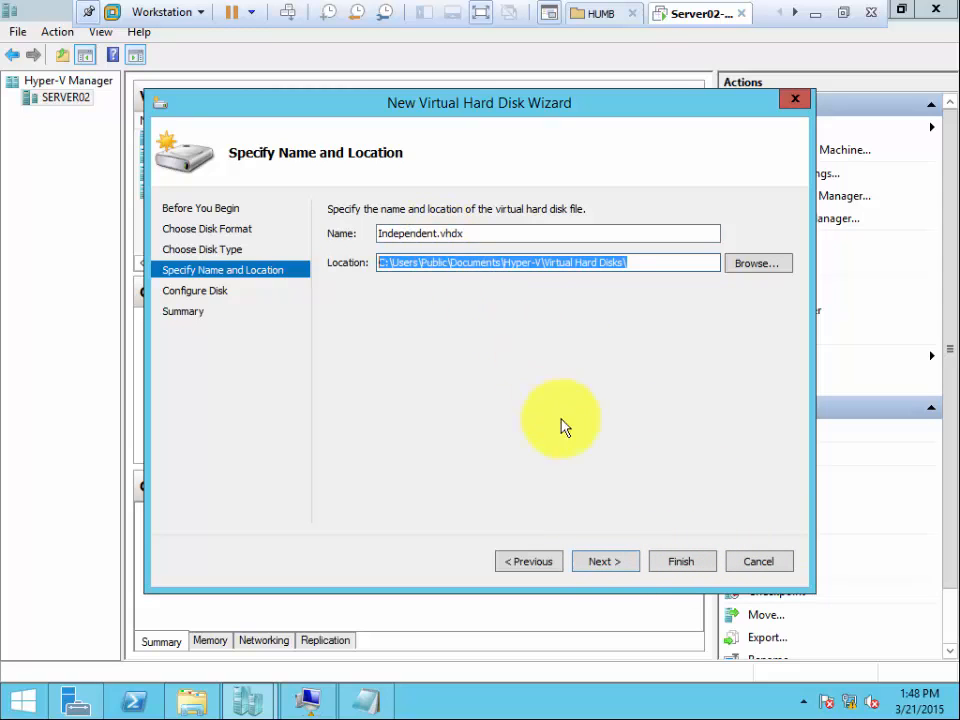
pyautogui.click(607, 562)
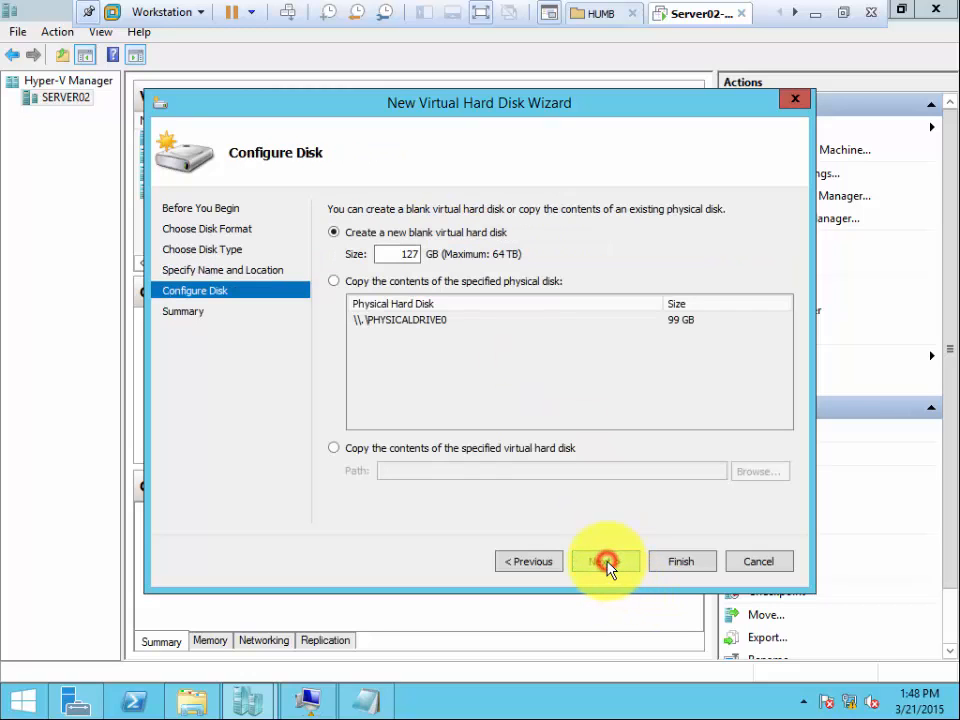
pyautogui.click(534, 566)
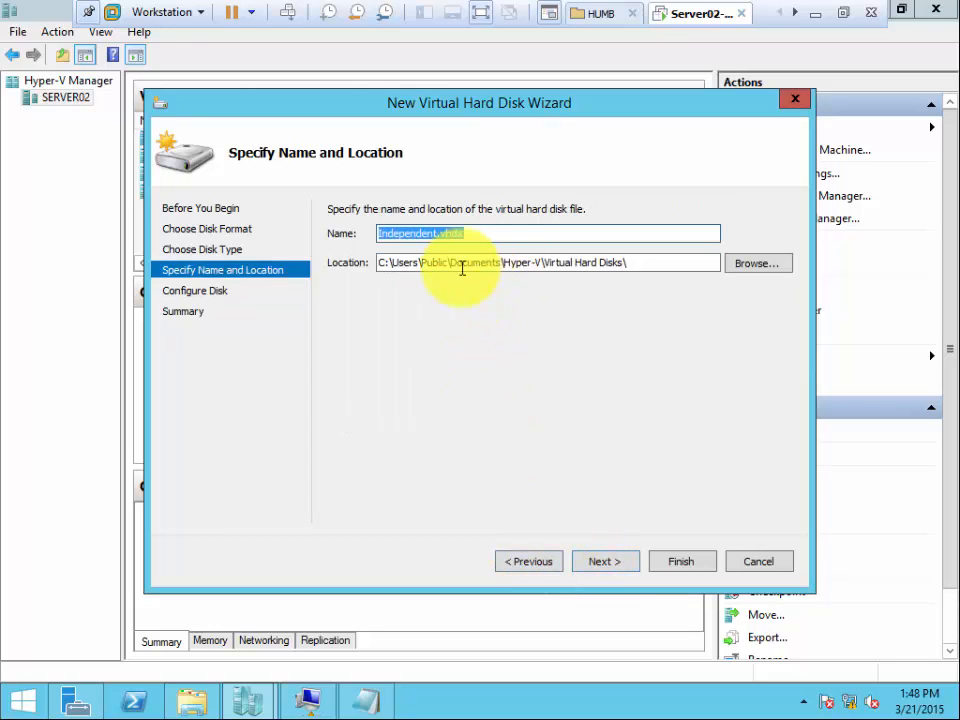
pyautogui.click(604, 562)
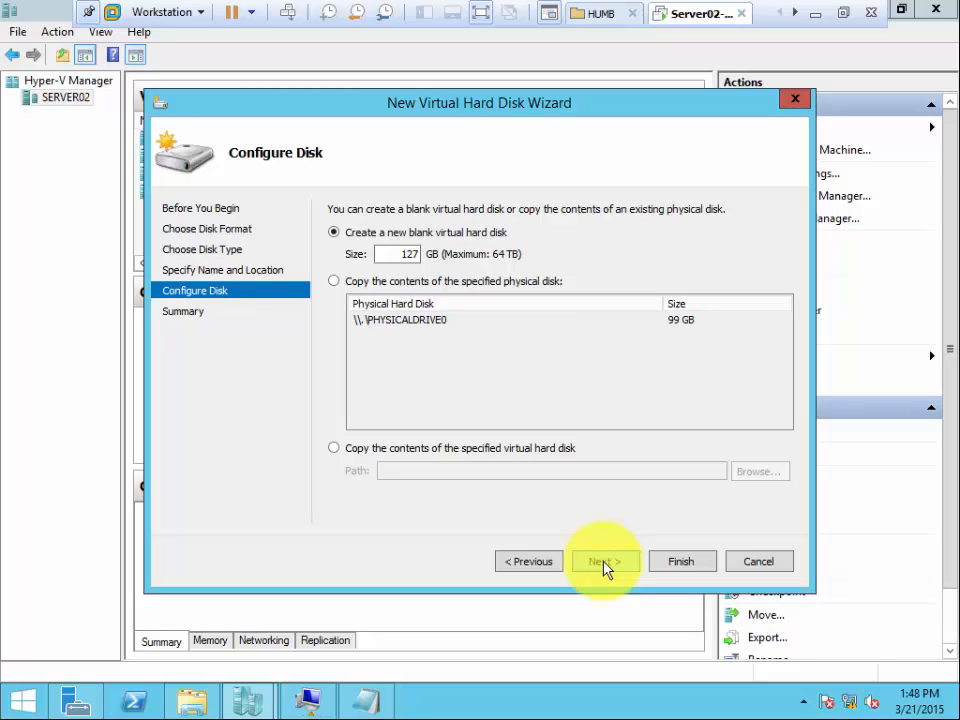
pyautogui.click(605, 563)
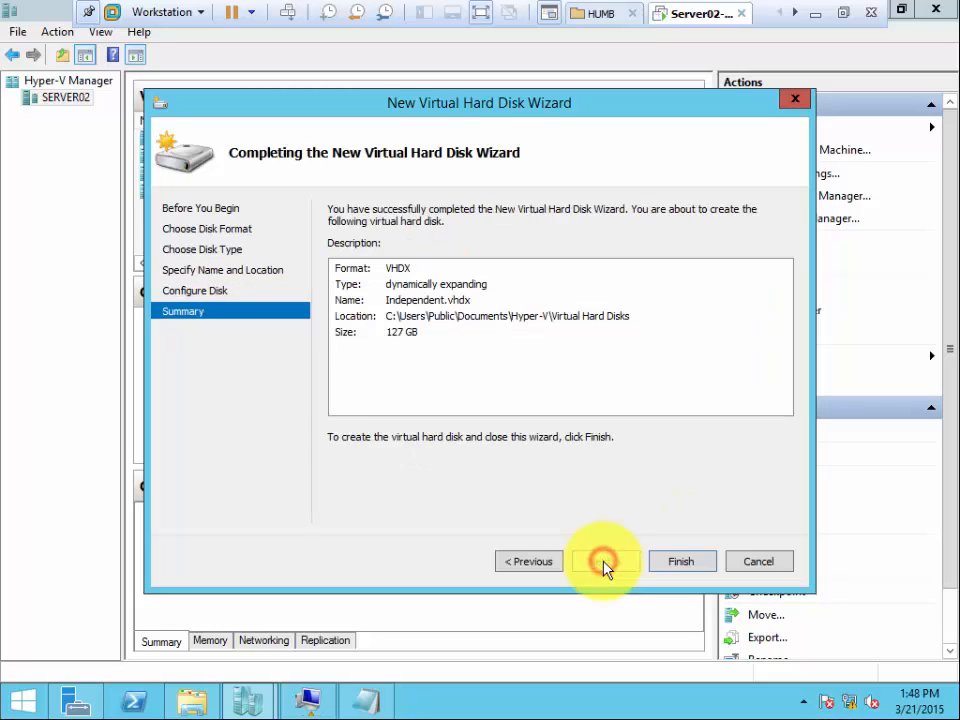
pyautogui.click(668, 563)
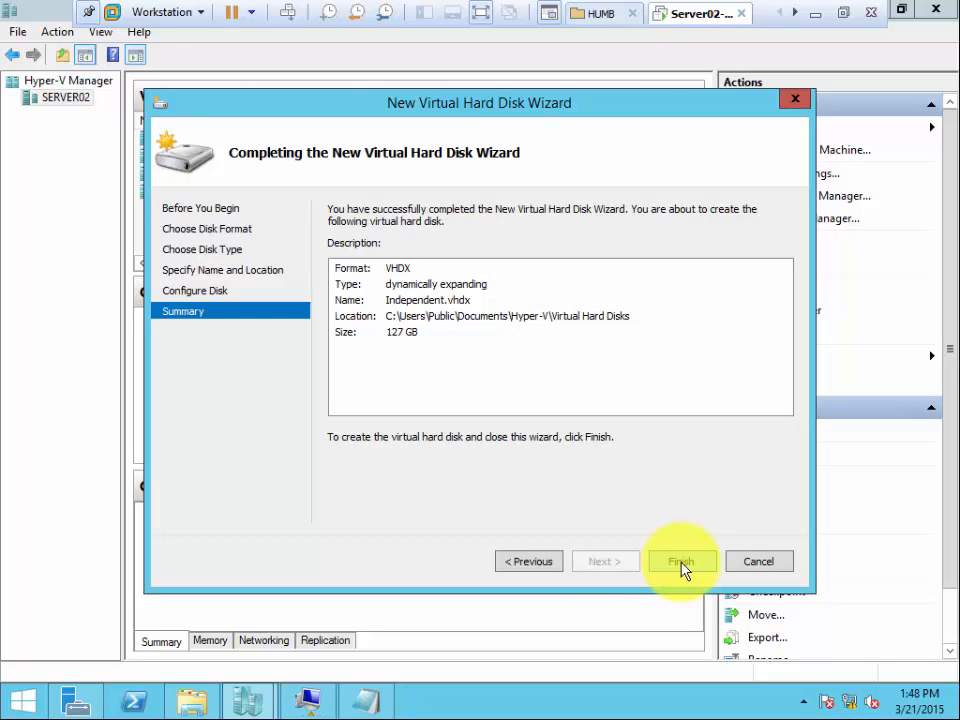
pyautogui.click(680, 565)
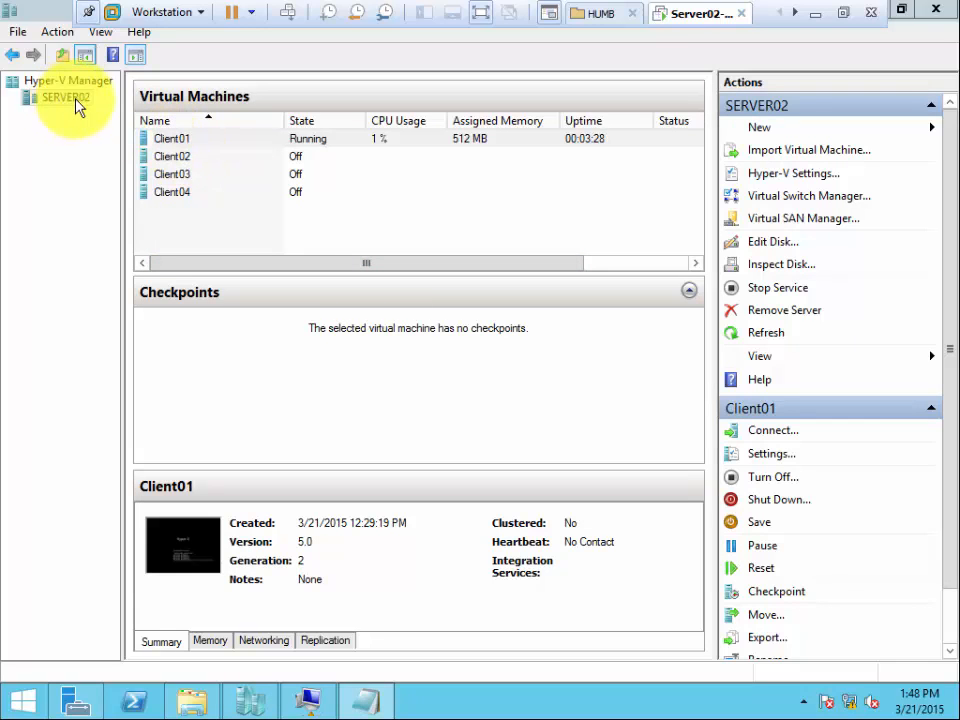
# Open Client01's connection window, examine its media and power commands, and close it to return to the virtual machine list.
pyautogui.click(180, 147)
pyautogui.rightClick(180, 147)
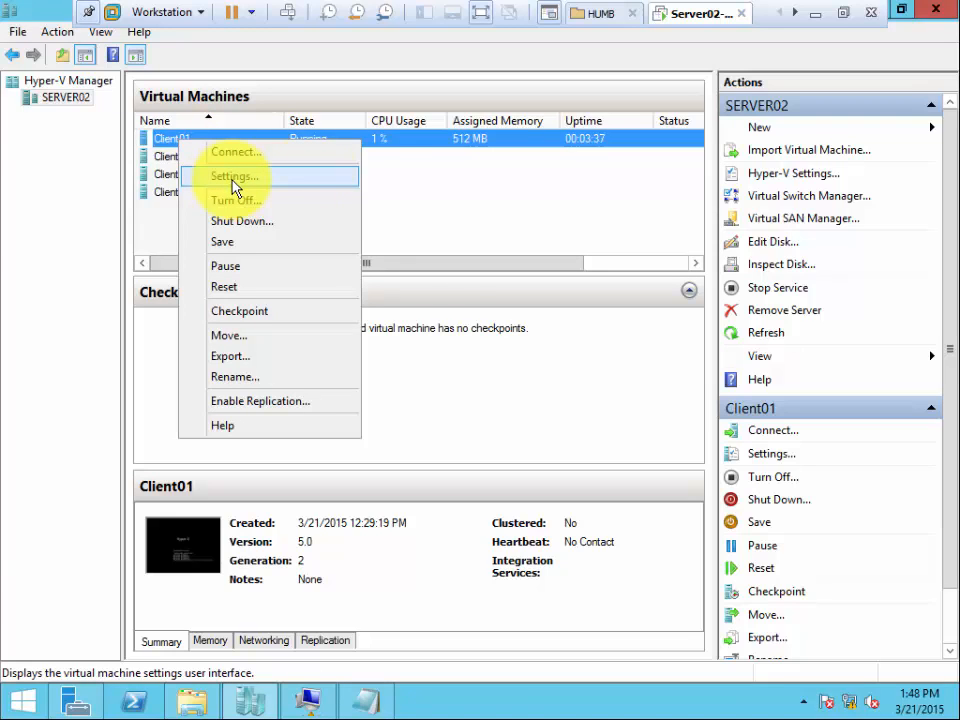
pyautogui.click(379, 177)
pyautogui.doubleClick(185, 140)
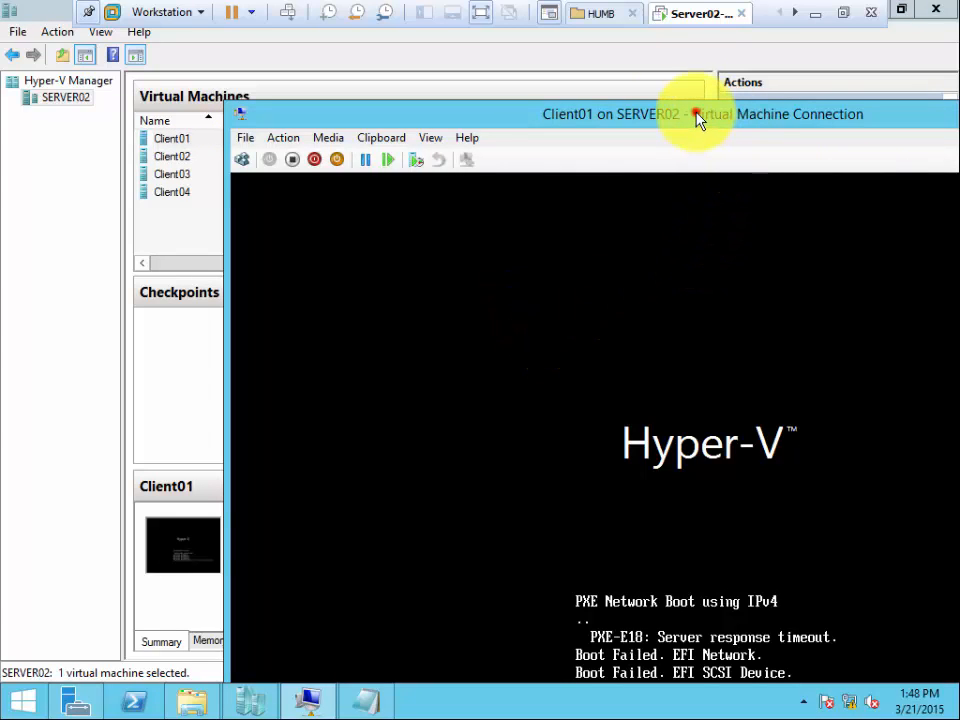
pyautogui.moveTo(698, 116); pyautogui.dragTo(555, 81)
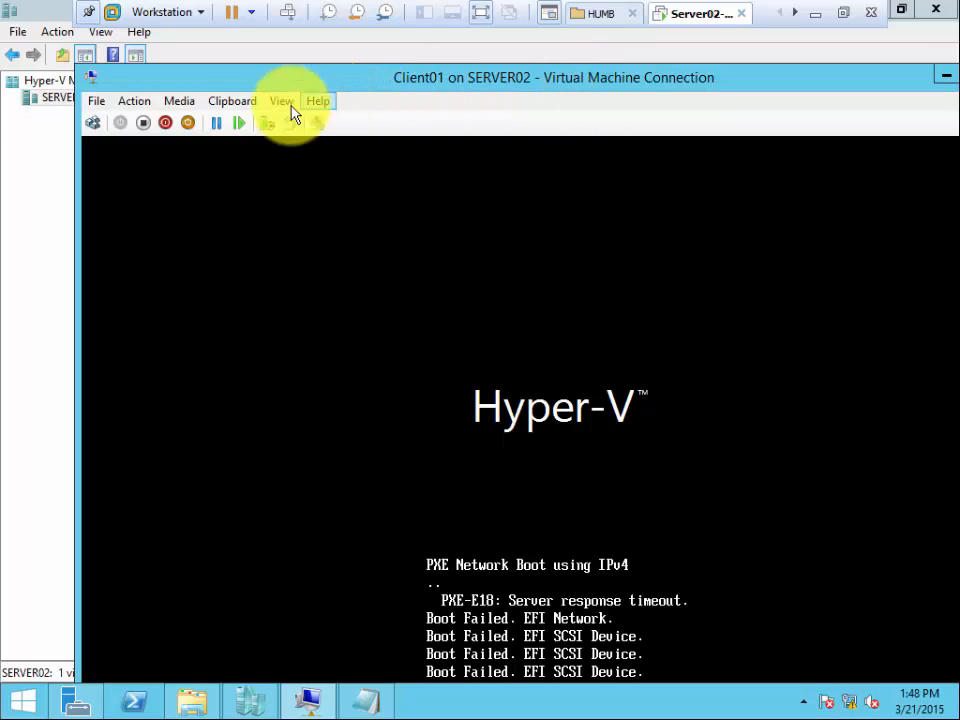
pyautogui.click(180, 103)
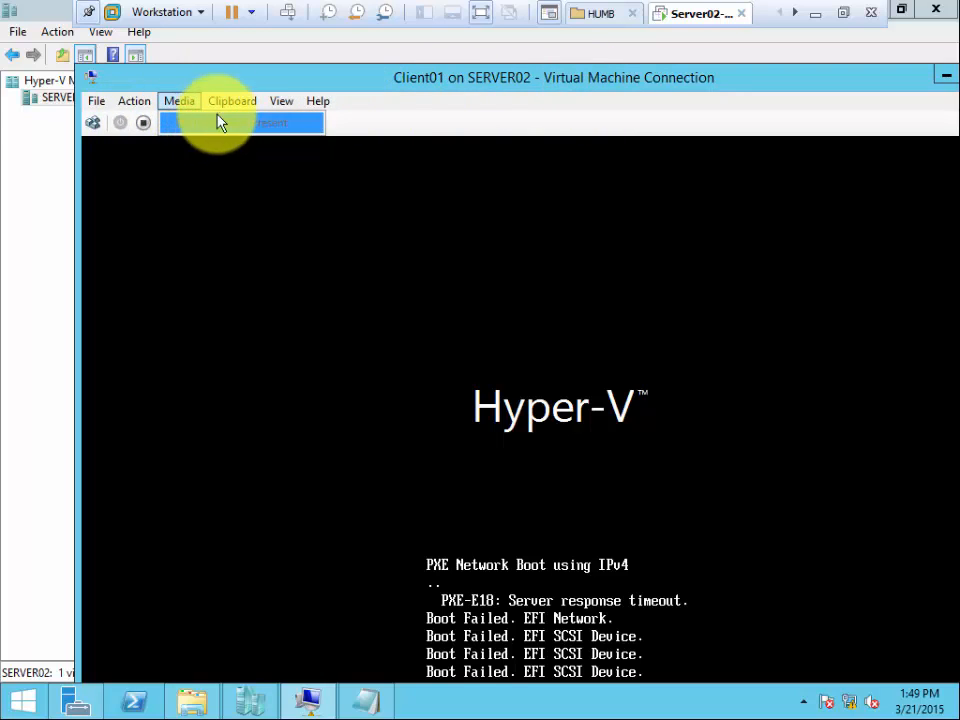
pyautogui.moveTo(140, 110)
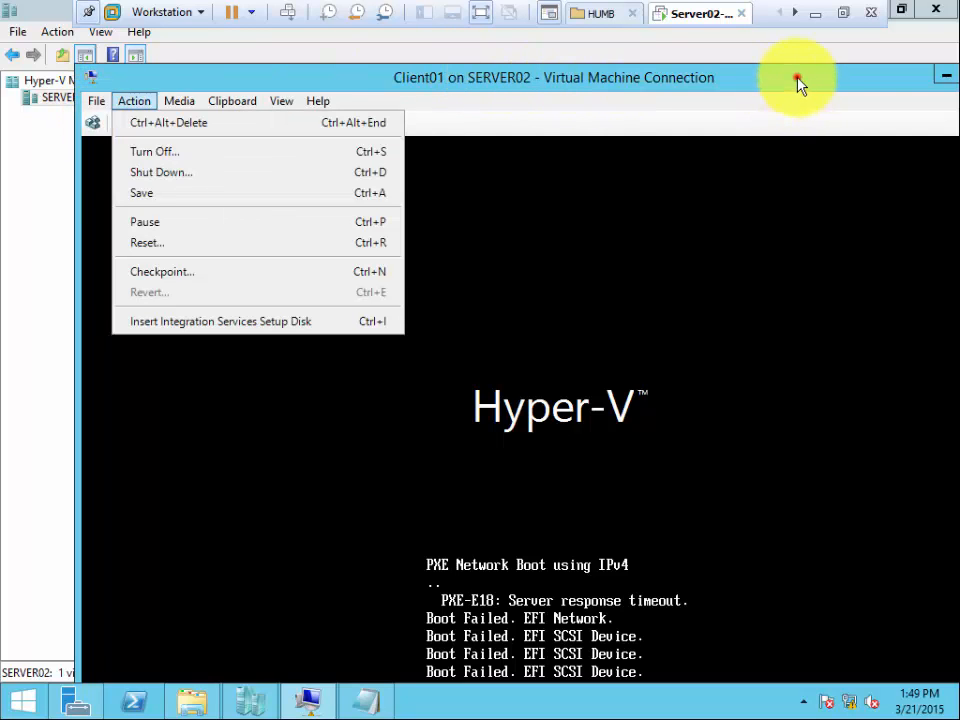
pyautogui.moveTo(798, 80); pyautogui.dragTo(612, 113)
pyautogui.click(830, 108)
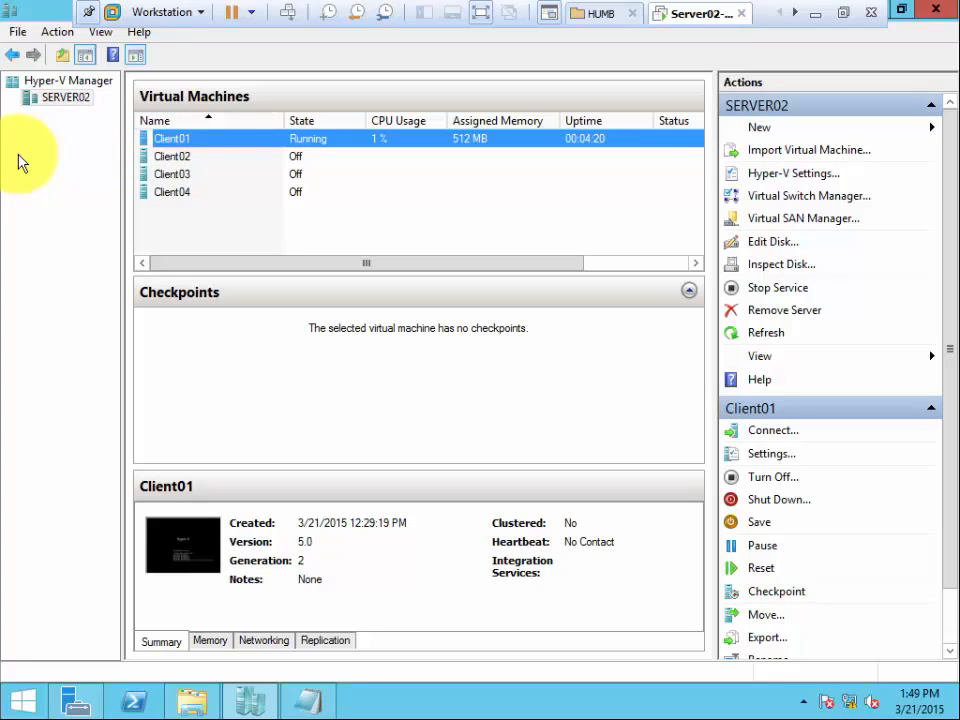
pyautogui.rightClick(167, 140)
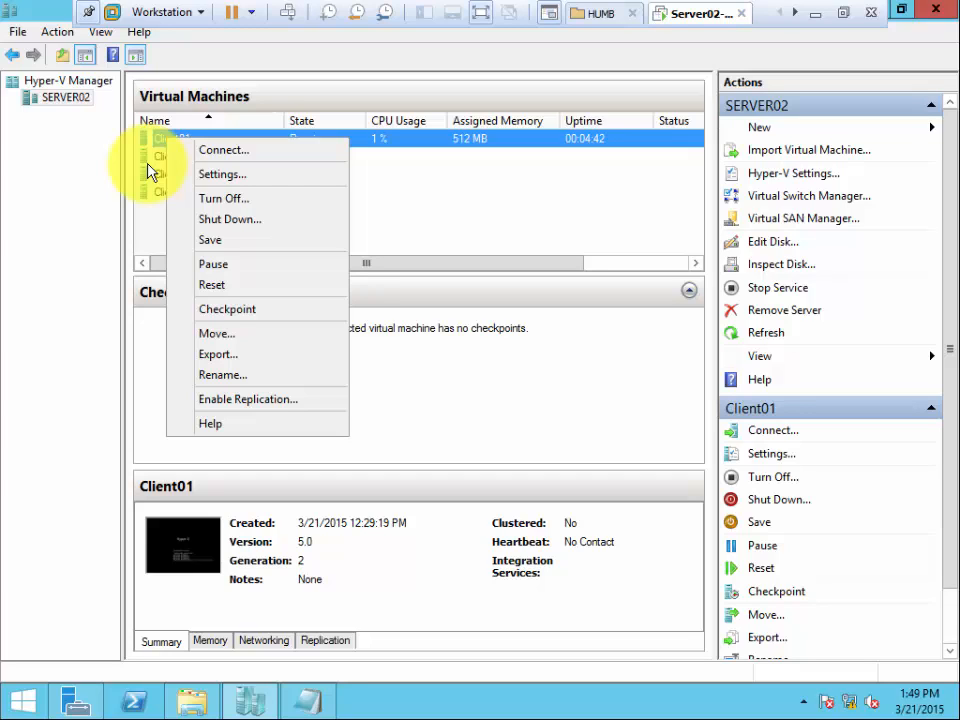
pyautogui.click(64, 146)
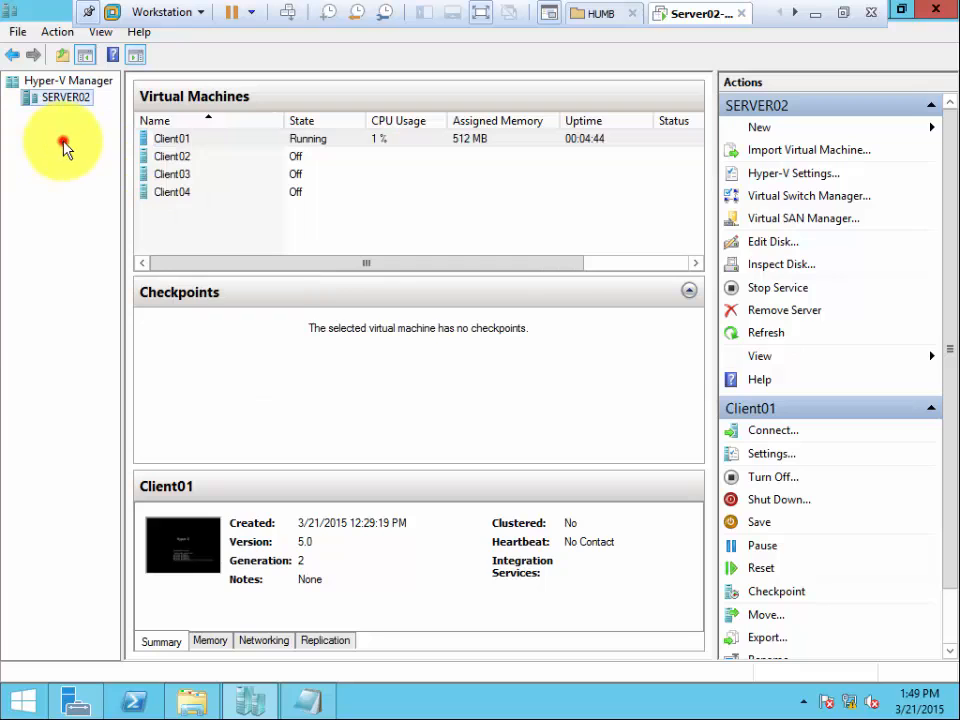
# Review the DVD drive image file and the attached virtual hard disk in Client02's settings.
pyautogui.click(176, 160)
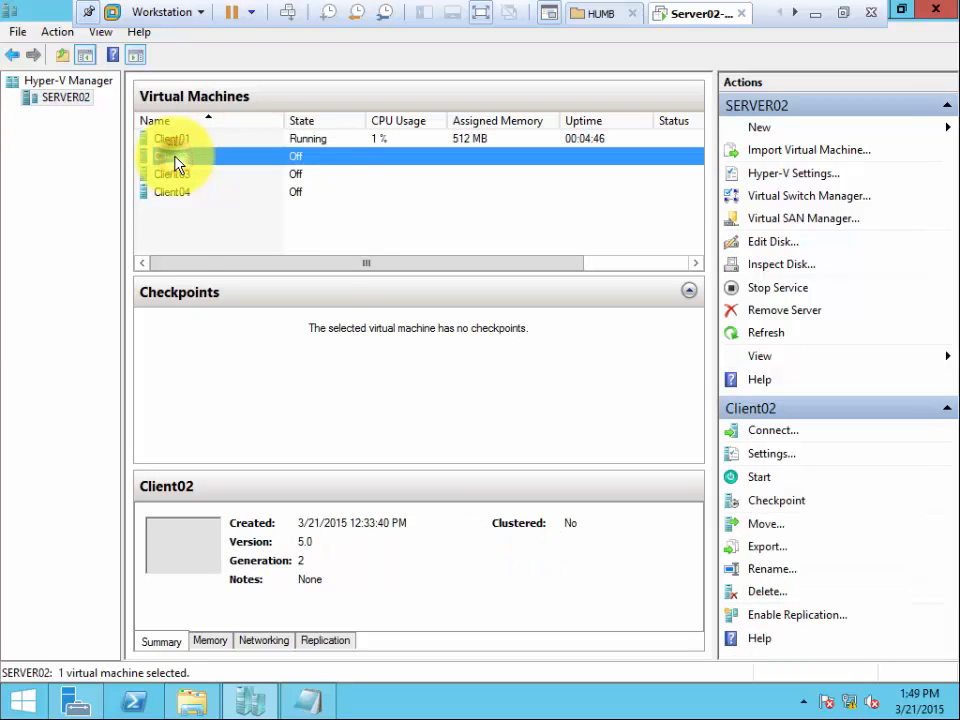
pyautogui.rightClick(177, 161)
pyautogui.click(238, 195)
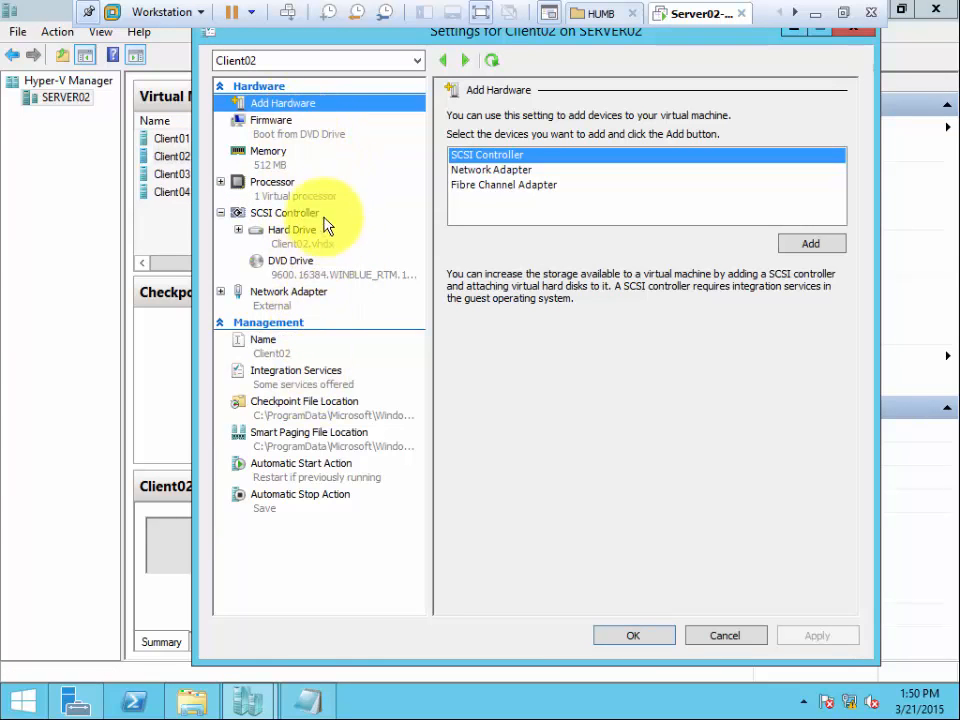
pyautogui.click(307, 266)
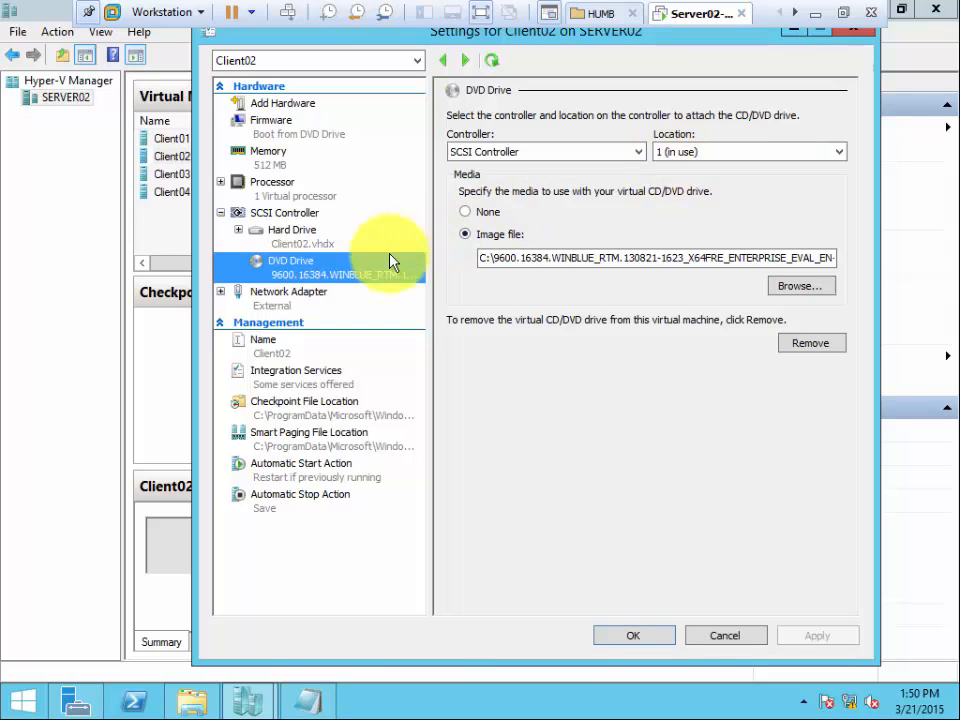
pyautogui.click(313, 243)
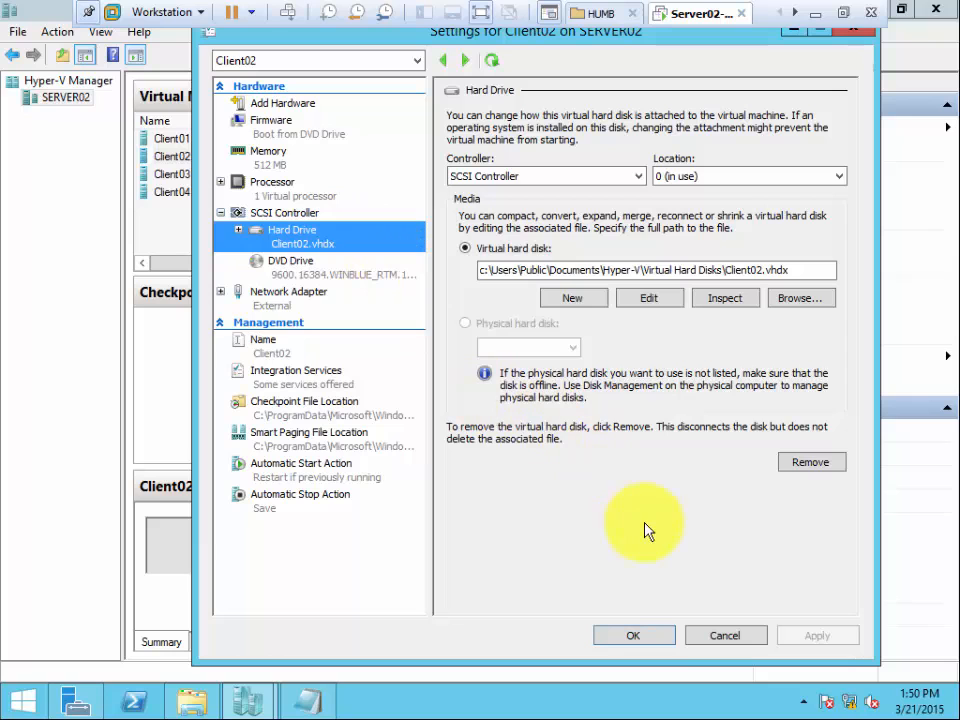
pyautogui.click(634, 634)
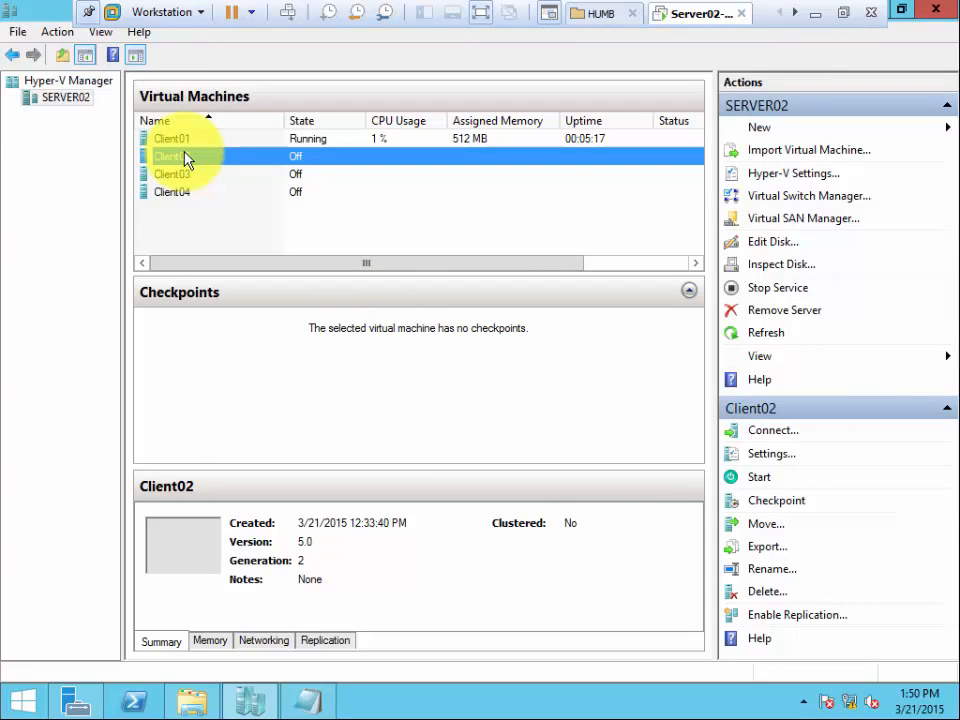
# Start Client02 in its connection window, boot it from the DVD into Windows Setup, and close the window.
pyautogui.doubleClick(185, 157)
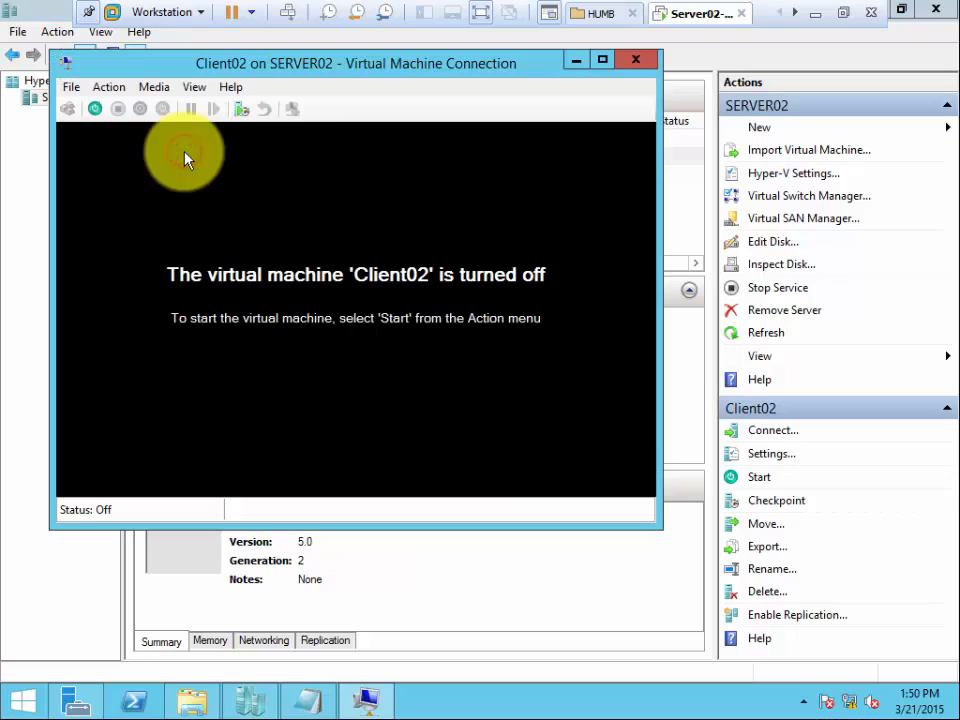
pyautogui.click(96, 109)
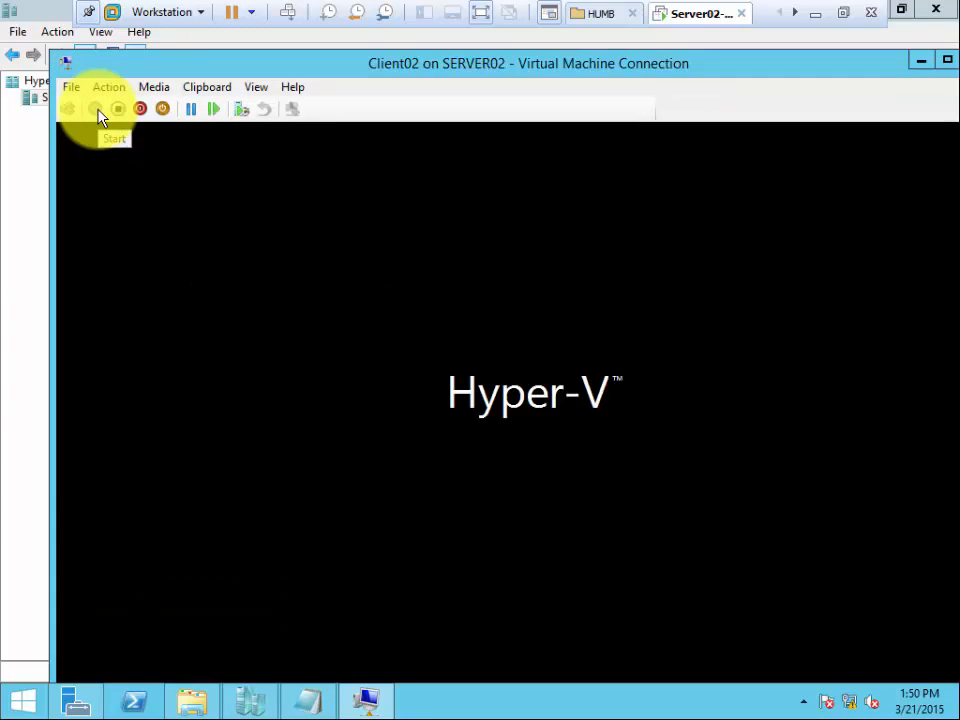
pyautogui.click(313, 240)
pyautogui.press('Return')
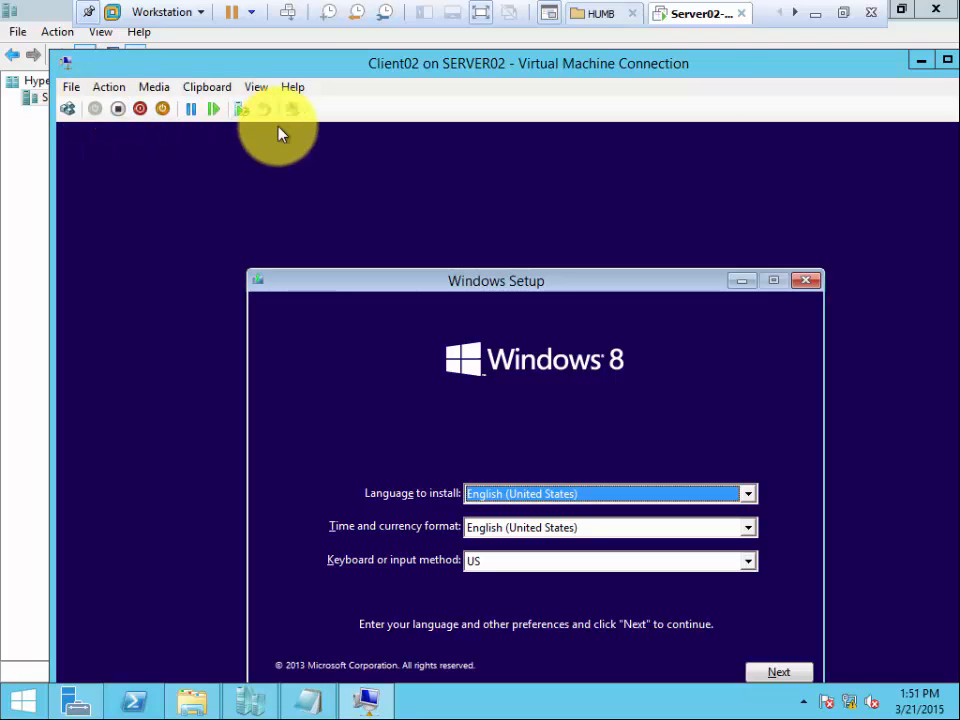
pyautogui.doubleClick(838, 77)
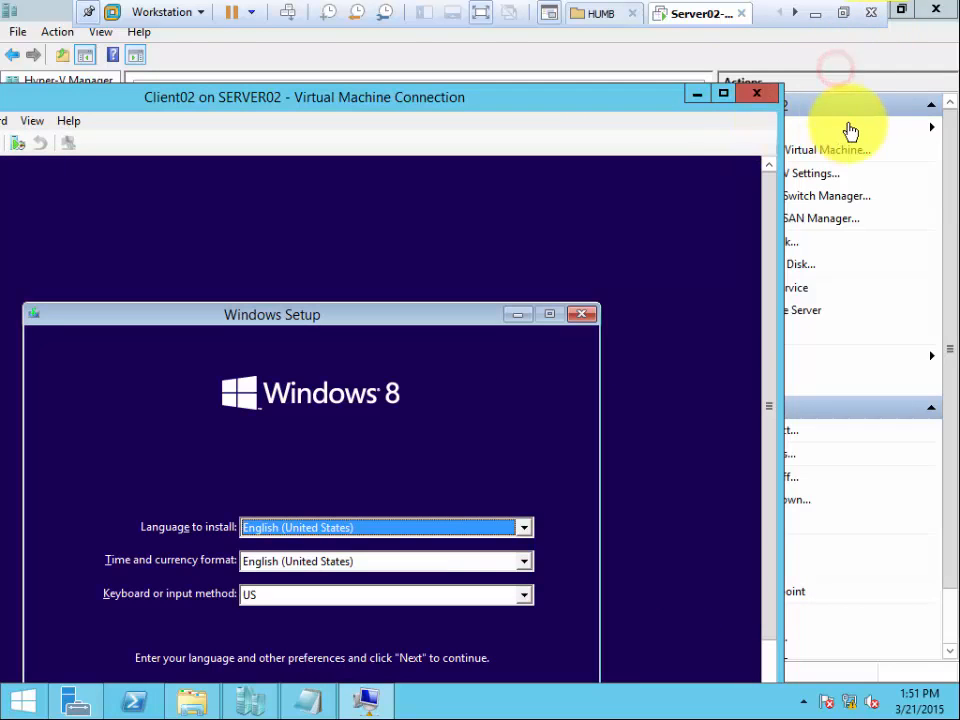
pyautogui.click(758, 97)
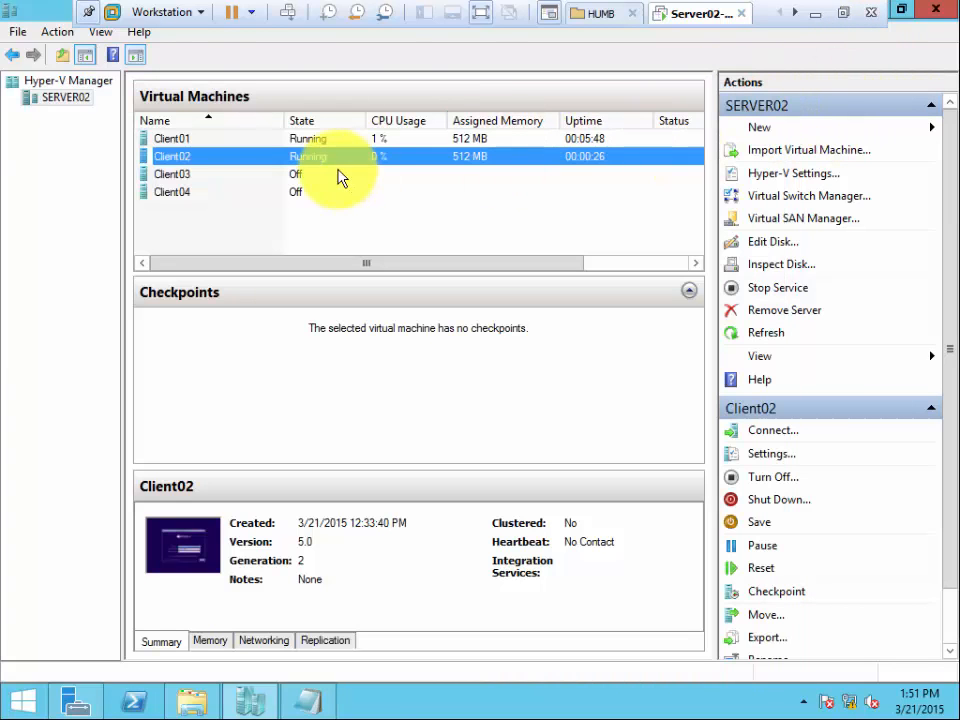
# Connect to Client03, start it, and try to shut down its operating system.
pyautogui.doubleClick(190, 176)
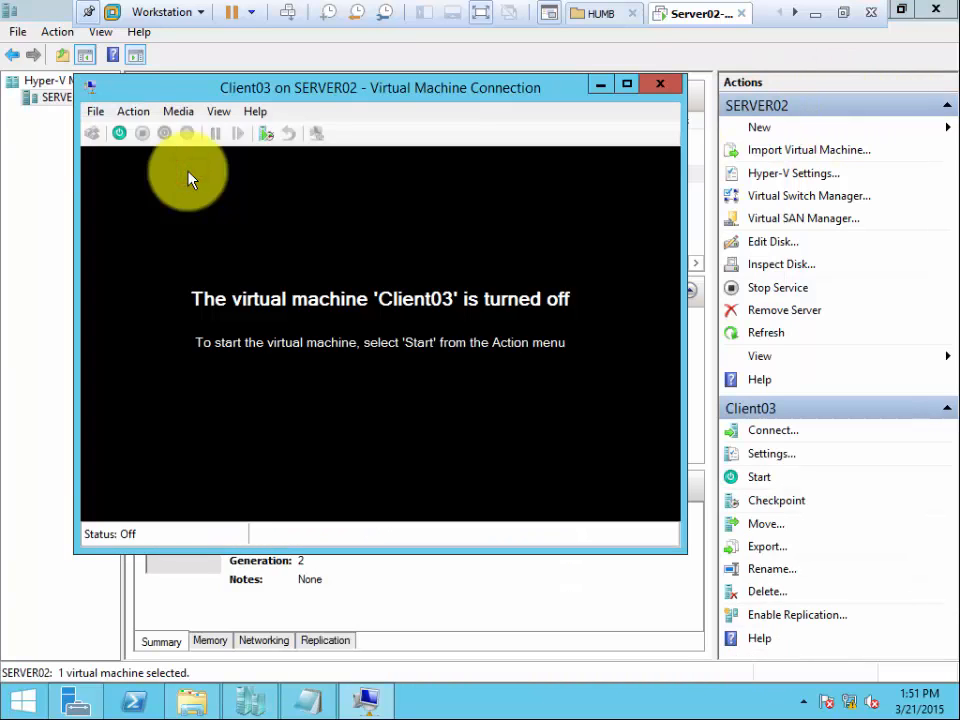
pyautogui.click(120, 139)
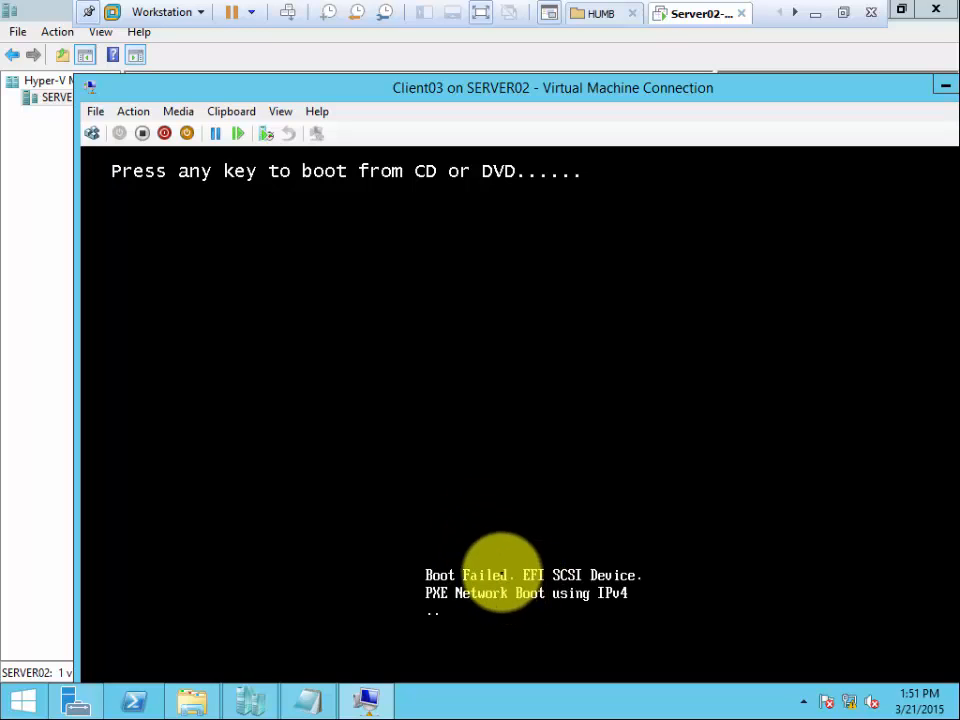
pyautogui.click(163, 136)
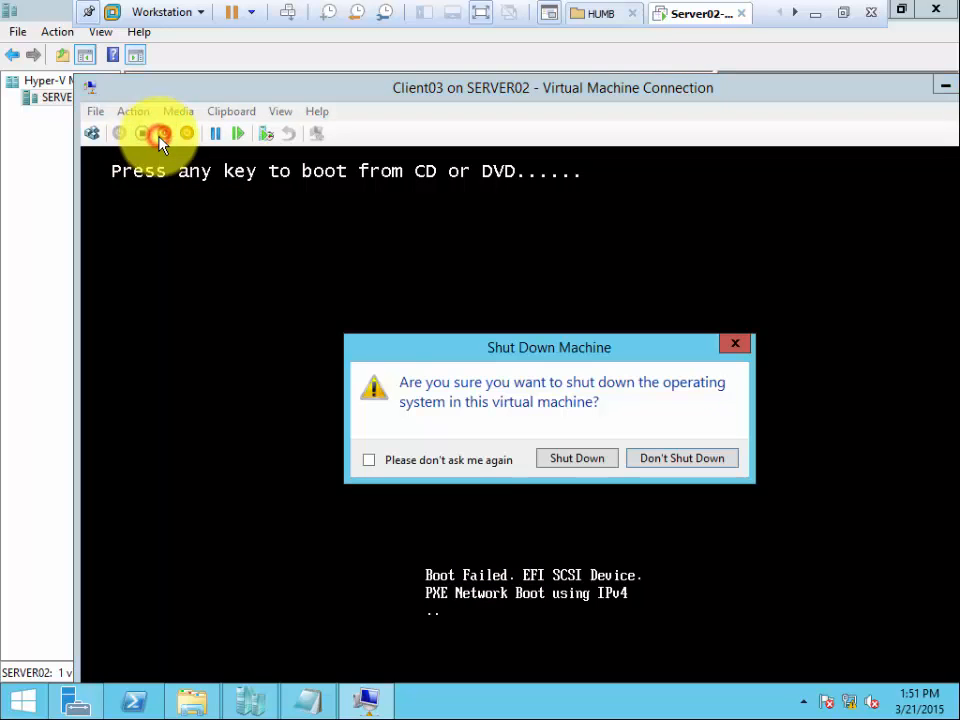
pyautogui.click(578, 461)
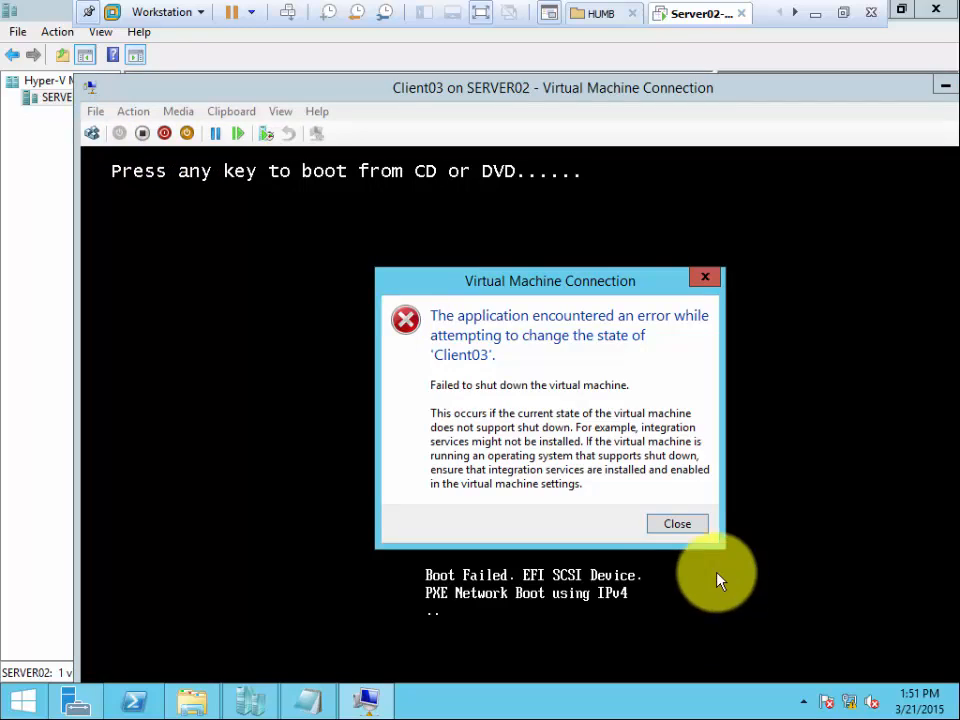
pyautogui.click(680, 527)
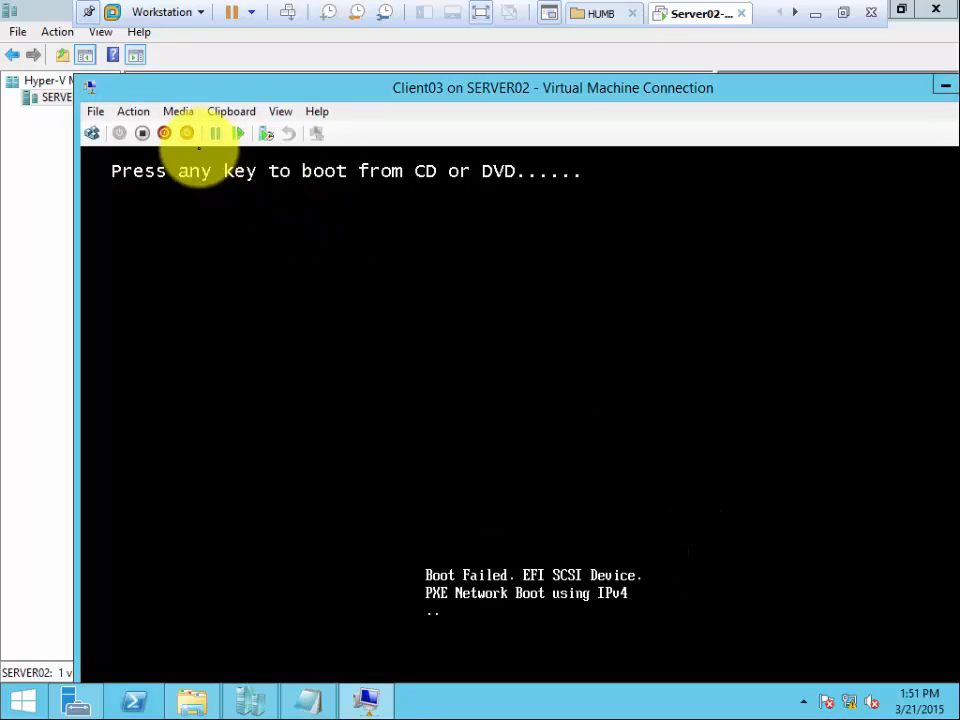
# Reset Client03 after briefly pausing and resuming it, and boot the machine from its installation DVD.
pyautogui.click(211, 135)
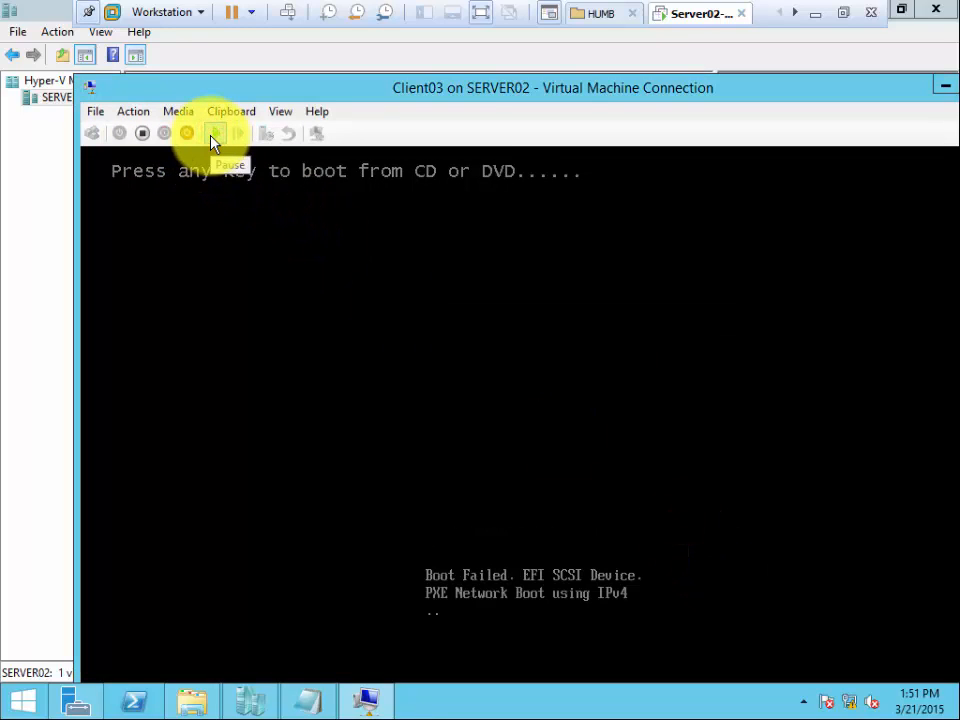
pyautogui.click(221, 138)
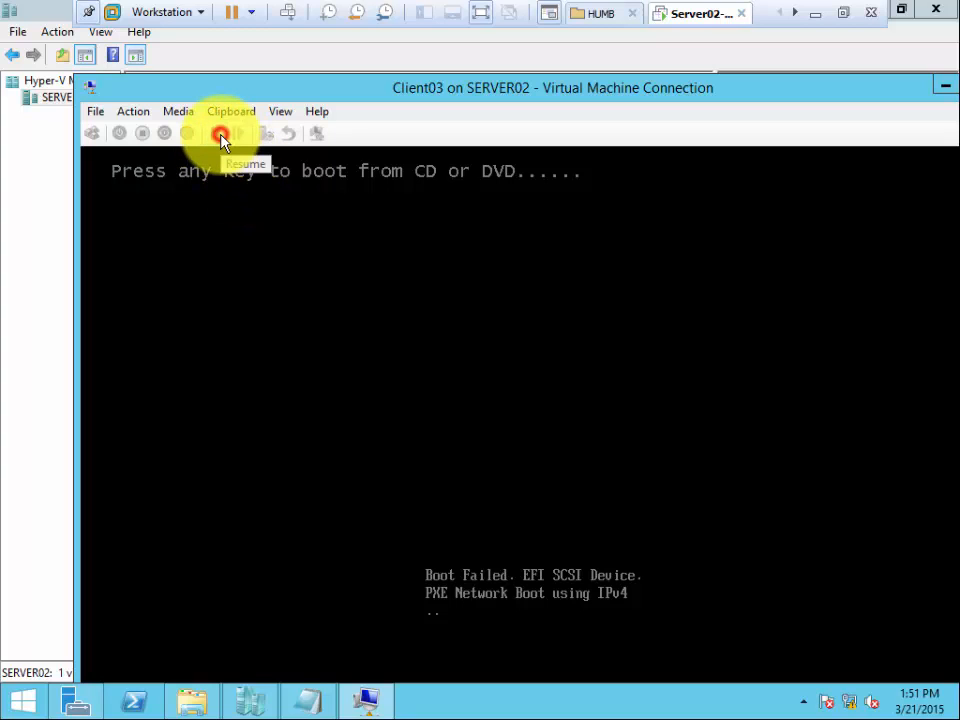
pyautogui.click(239, 139)
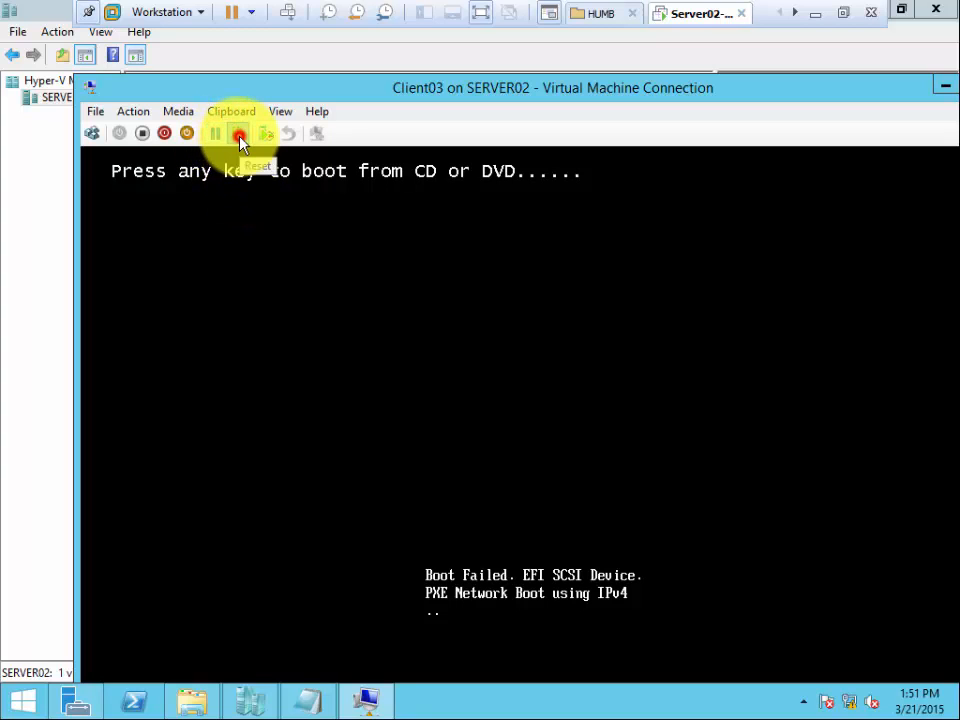
pyautogui.click(591, 470)
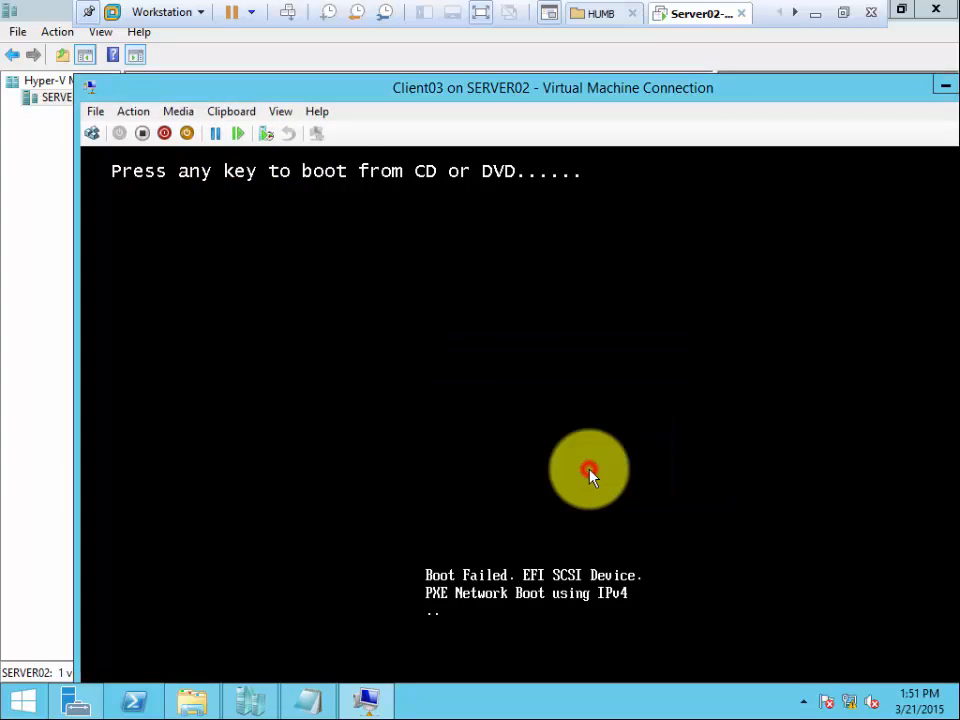
pyautogui.click(372, 281)
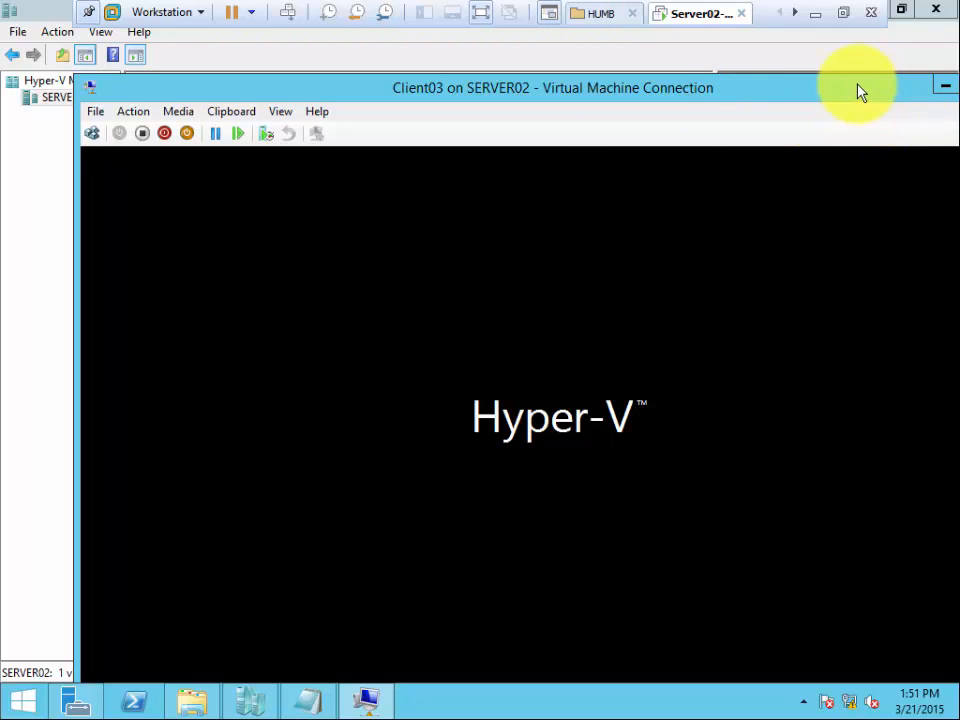
# Minimize Client03's connection window, reopen it to check Windows Setup, and close it.
pyautogui.moveTo(857, 90); pyautogui.dragTo(800, 78)
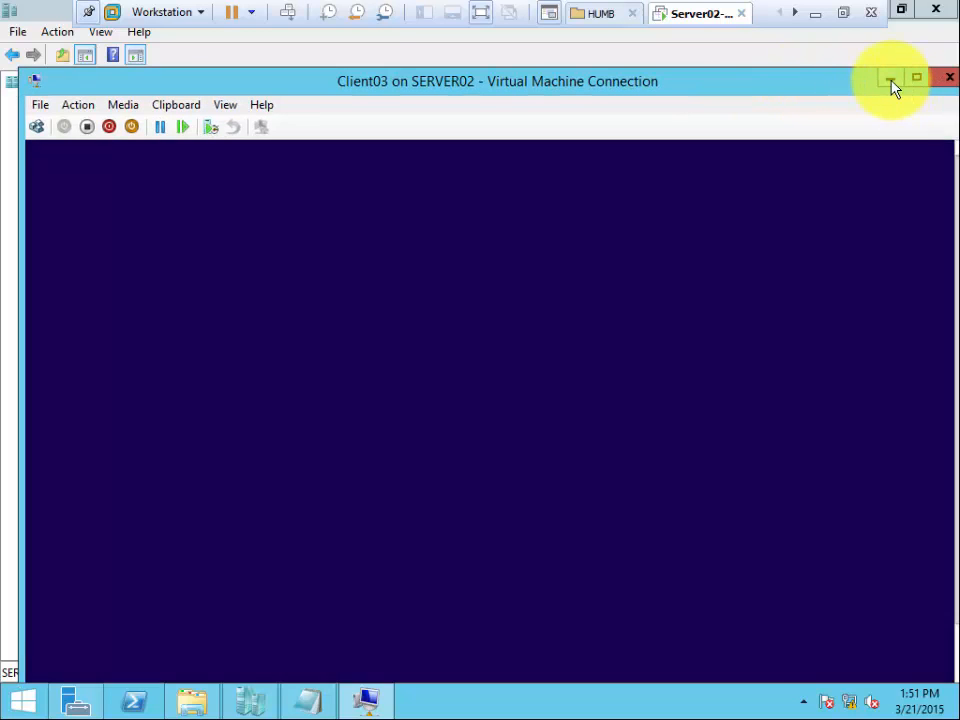
pyautogui.click(890, 78)
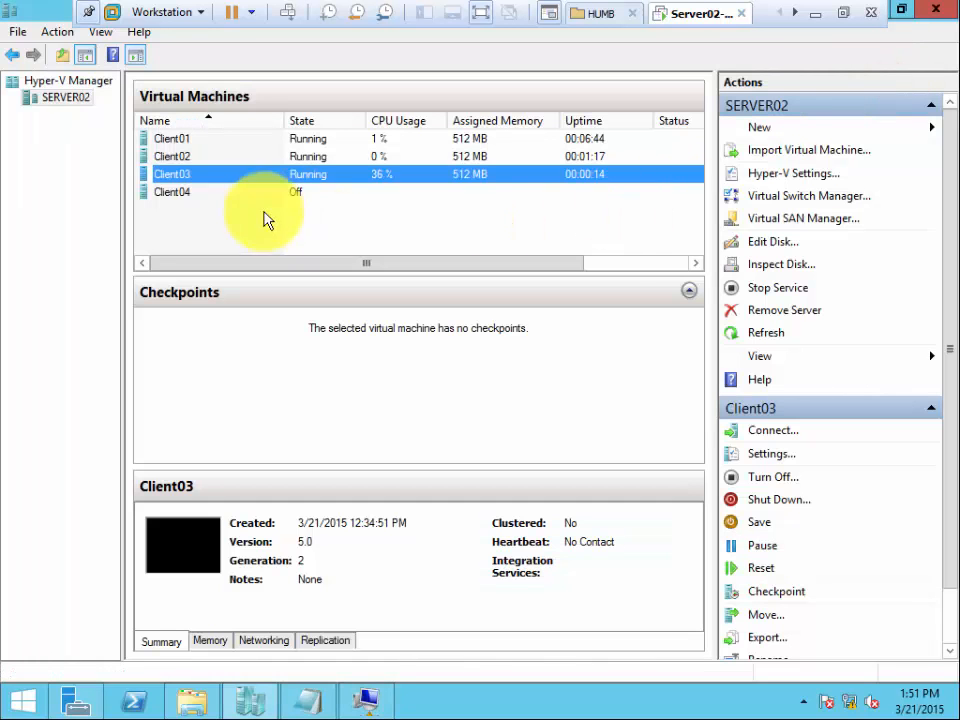
pyautogui.doubleClick(176, 180)
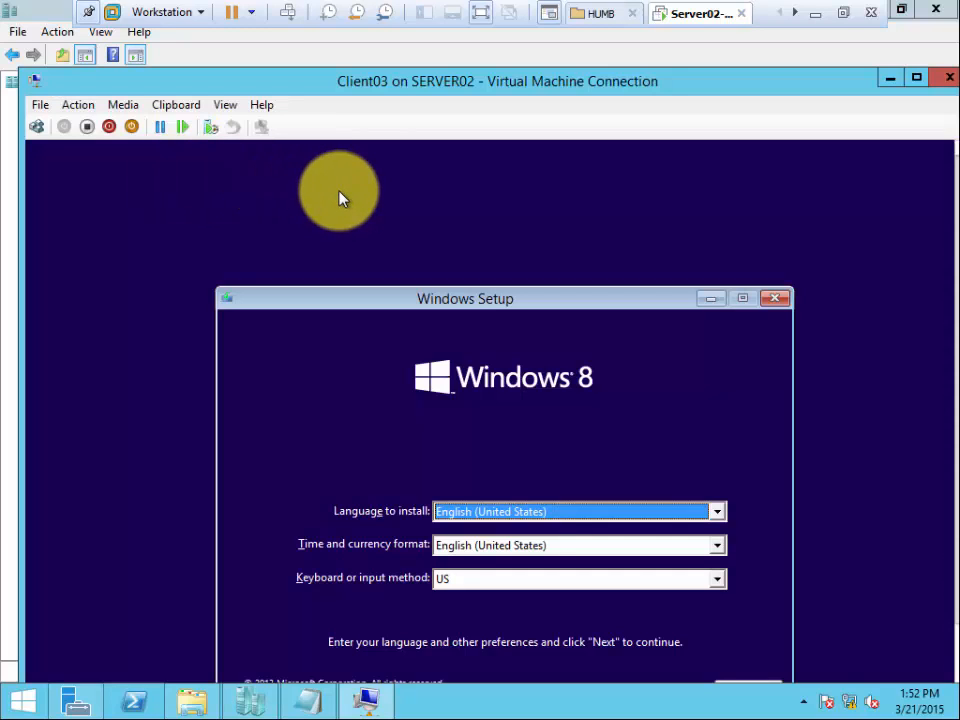
pyautogui.click(949, 77)
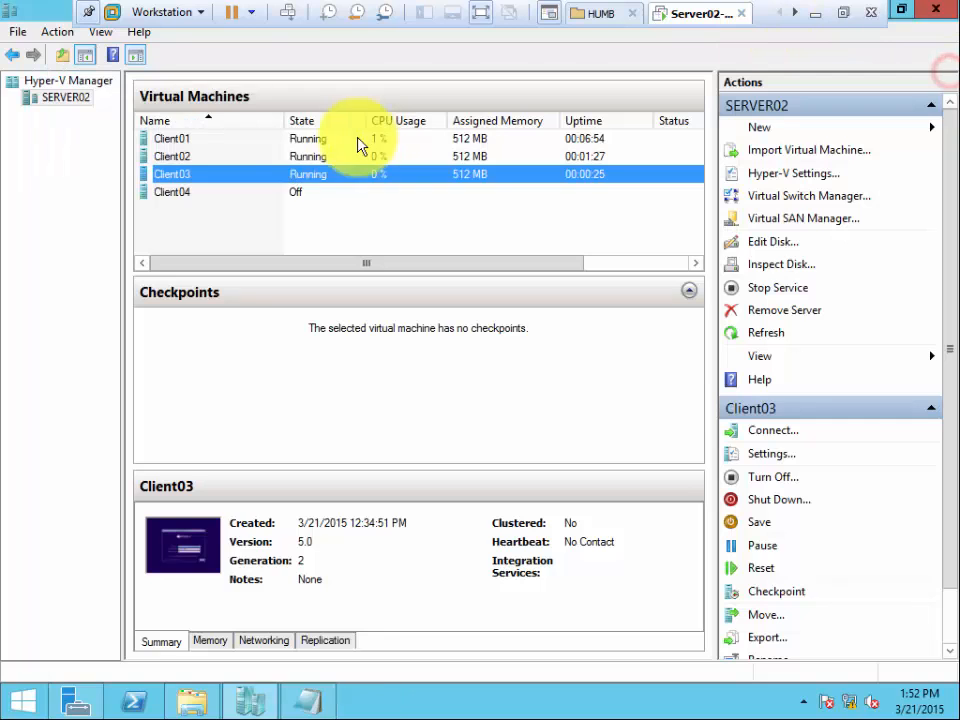
# Review the DVD drive's image file in Client03's settings and leave the settings without saving.
pyautogui.rightClick(180, 176)
pyautogui.click(237, 212)
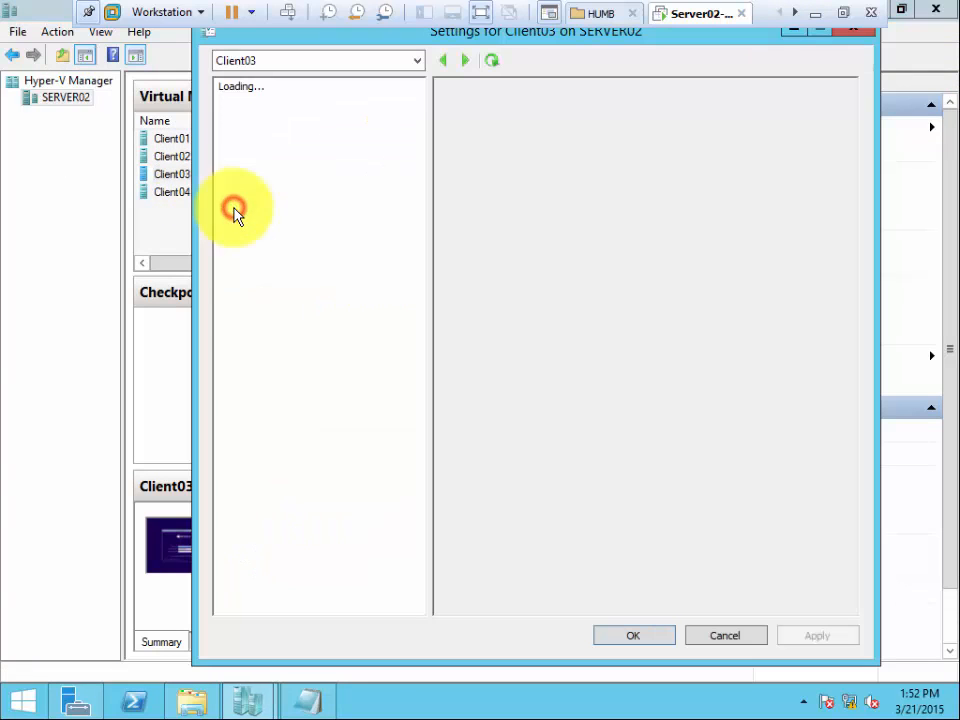
pyautogui.click(290, 270)
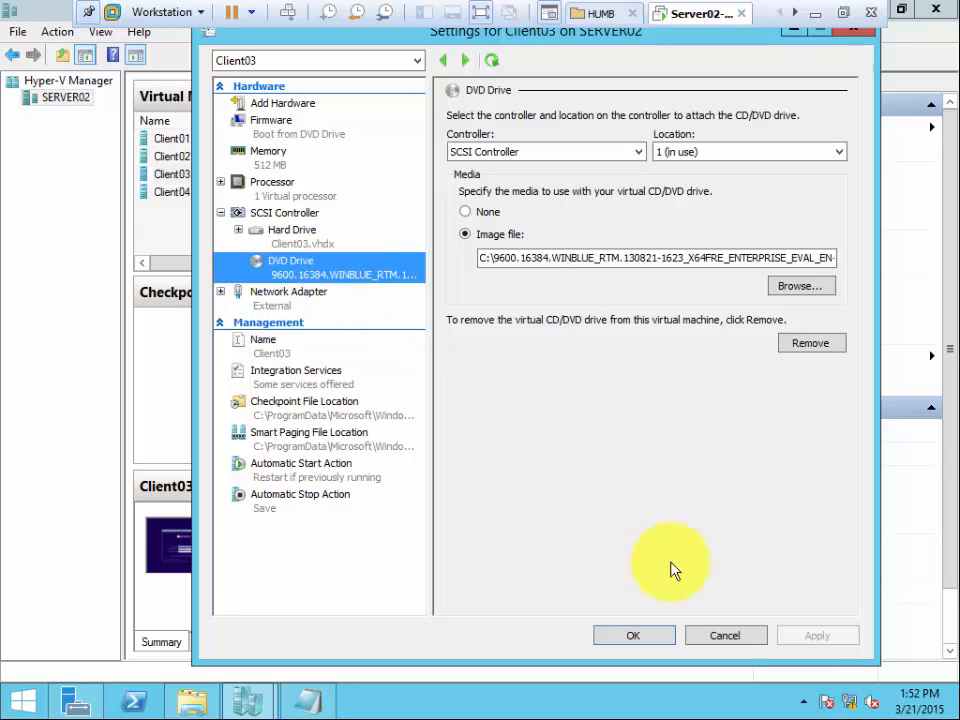
pyautogui.click(731, 636)
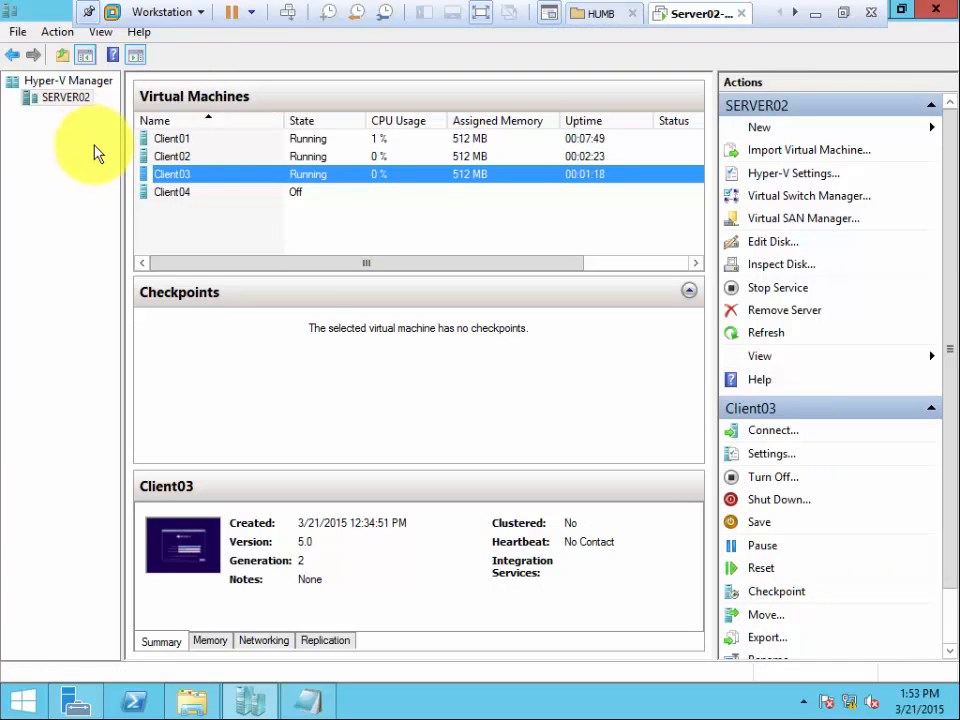
# Review the DVD drive's image file in Client04's settings and leave the settings without saving.
pyautogui.click(178, 195)
pyautogui.rightClick(178, 195)
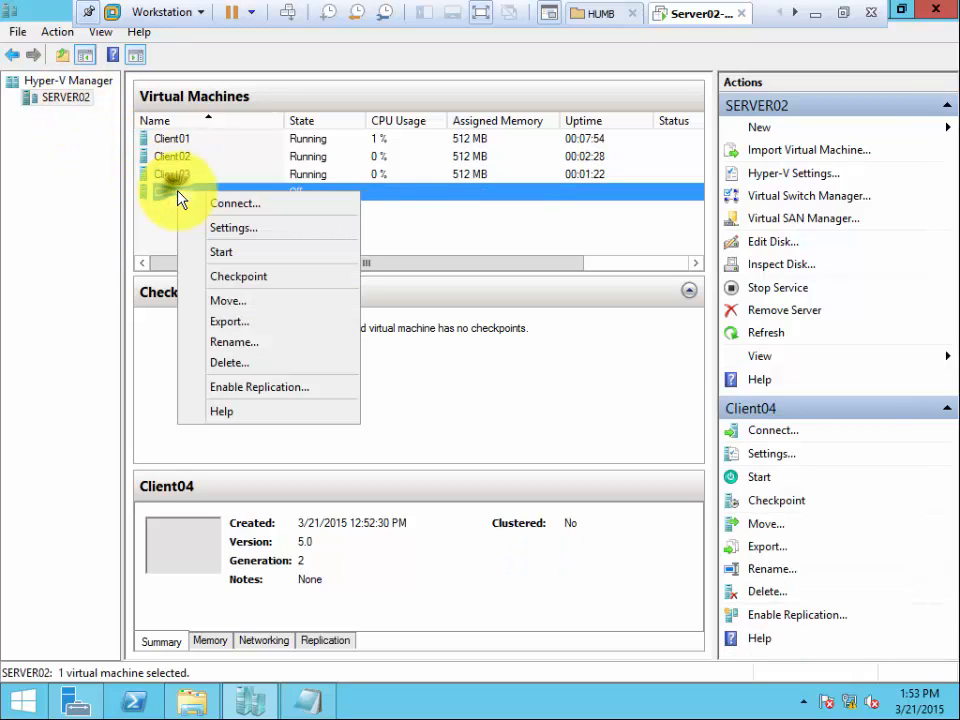
pyautogui.click(232, 230)
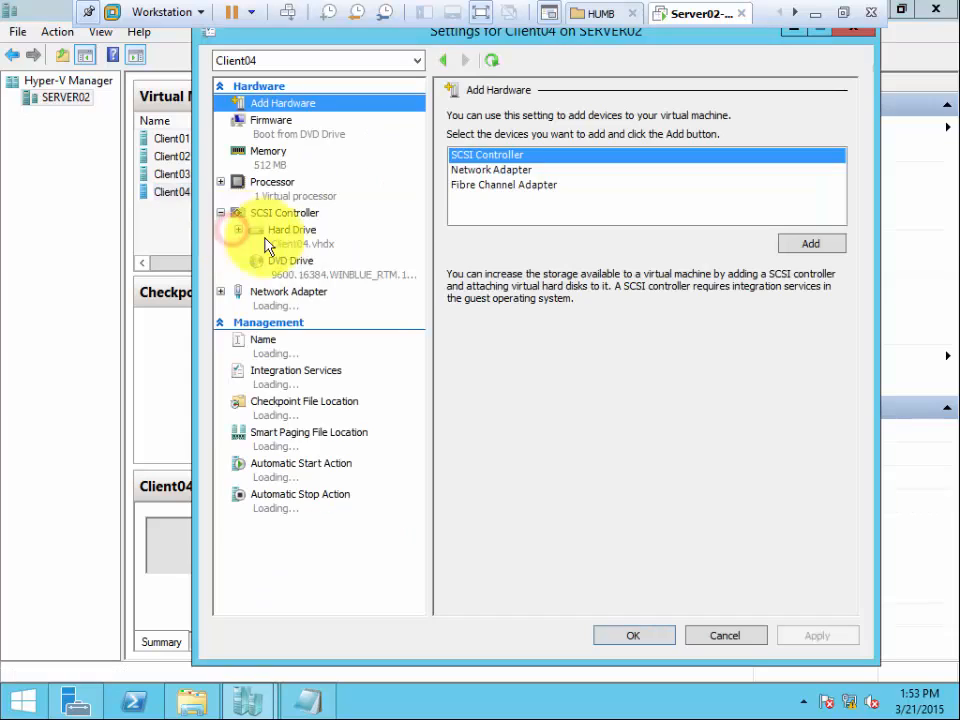
pyautogui.click(298, 268)
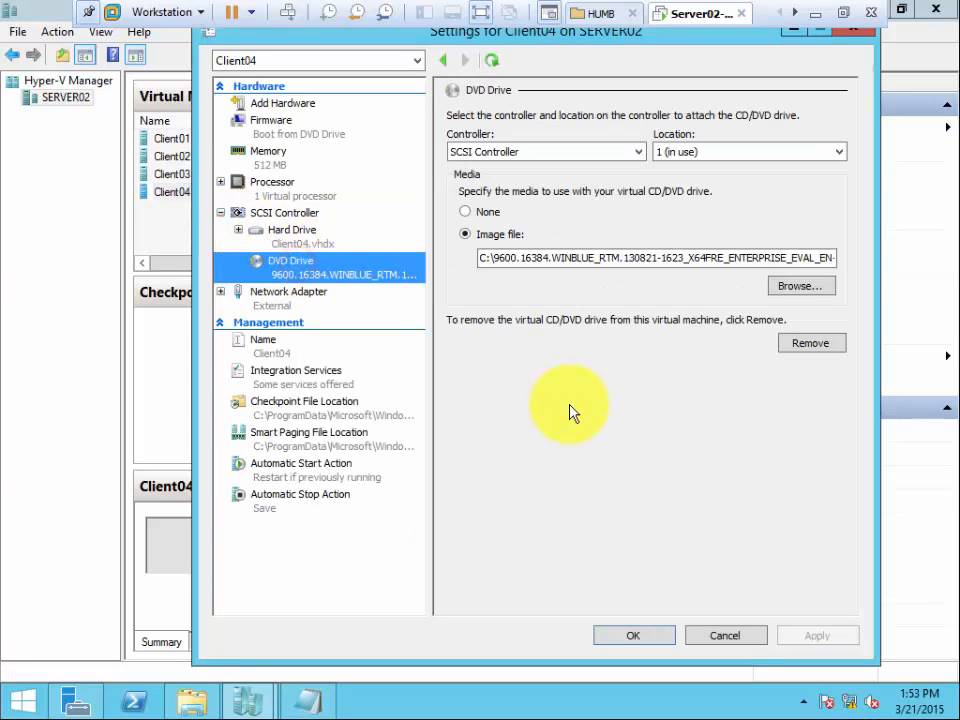
pyautogui.click(730, 643)
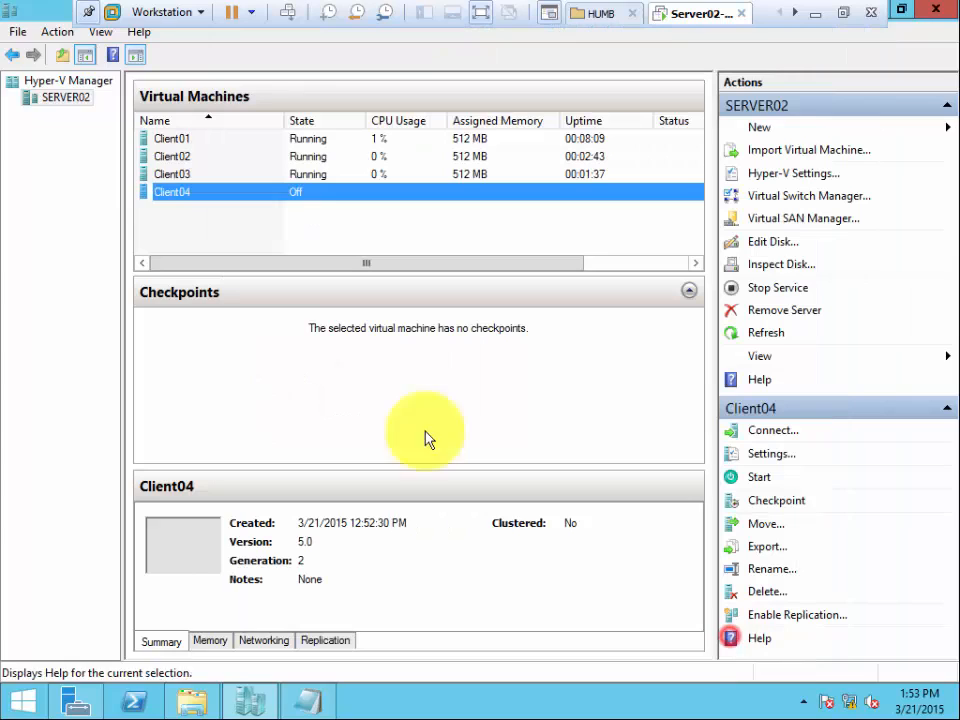
# Start creating a new virtual machine on SERVER02 and name it Client06, keeping the default storage location.
pyautogui.rightClick(59, 100)
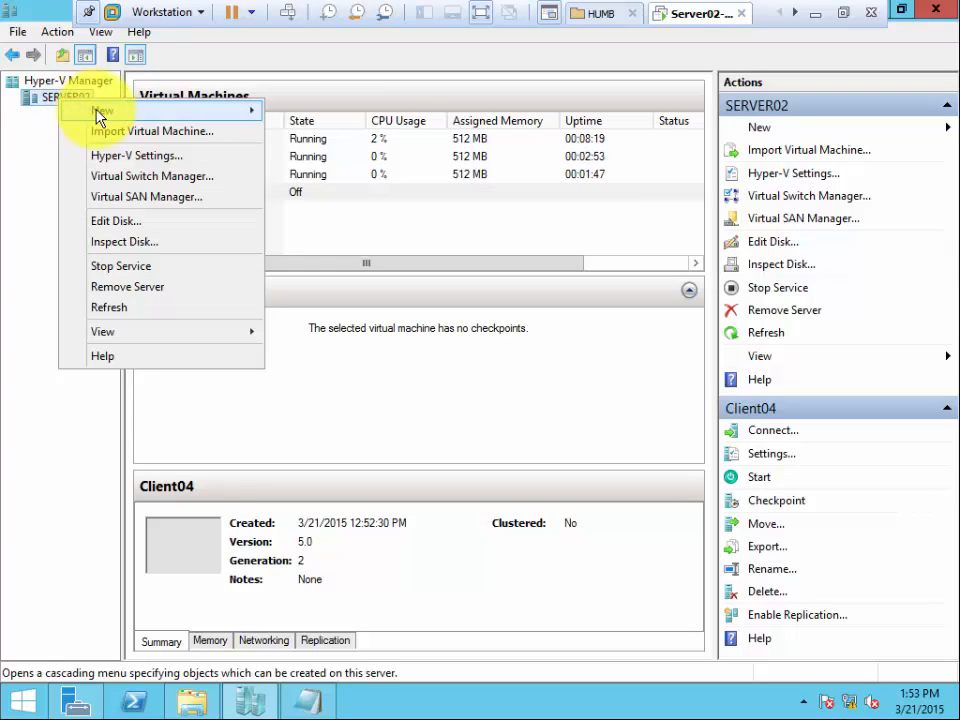
pyautogui.moveTo(101, 111)
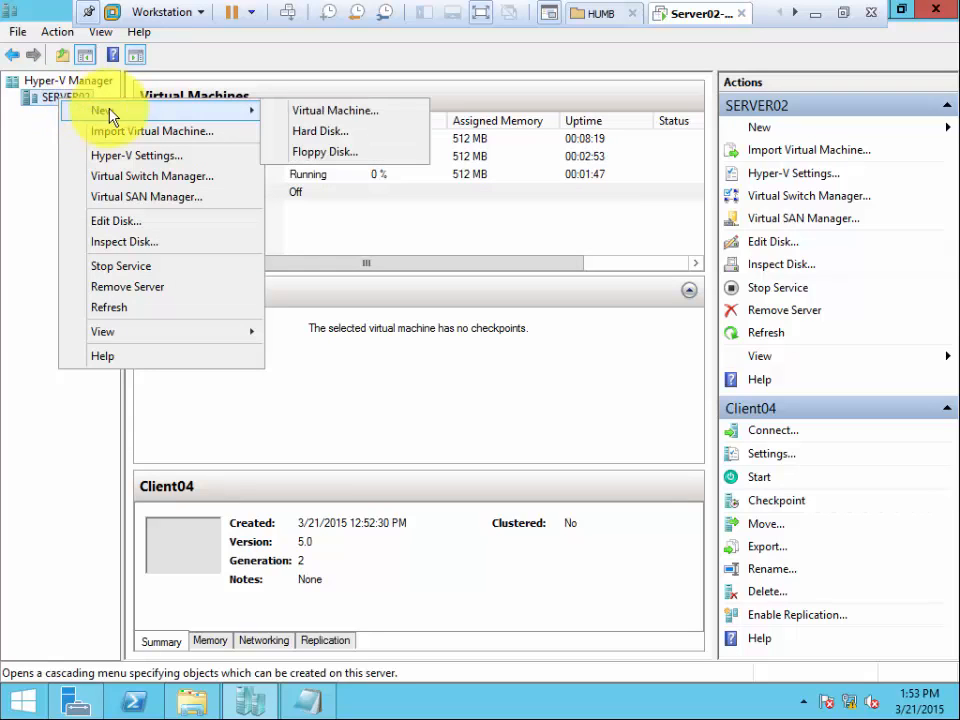
pyautogui.click(319, 115)
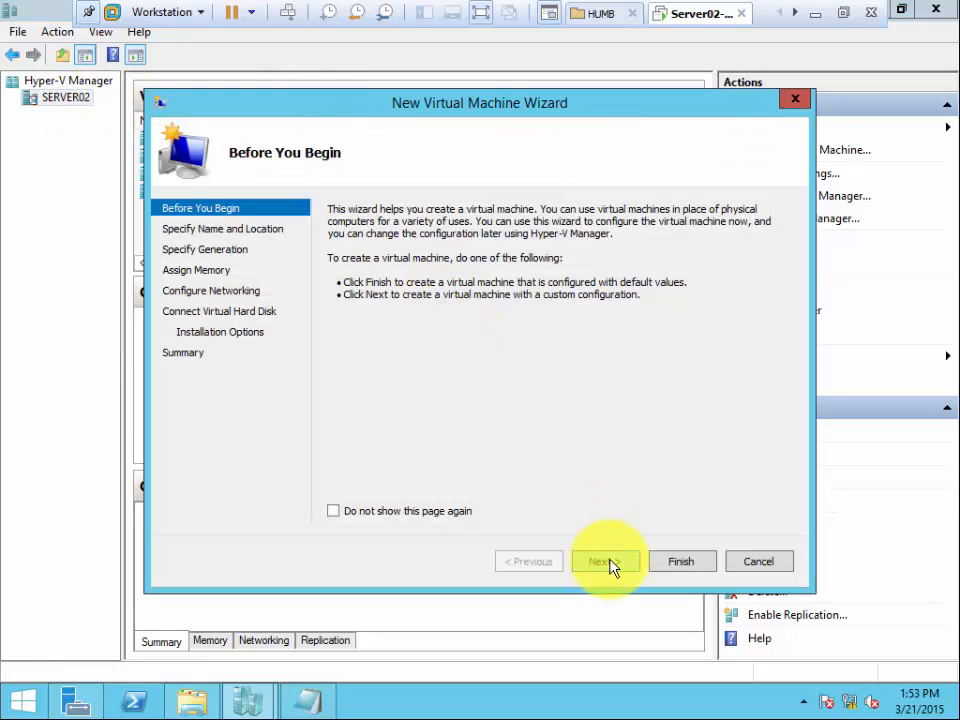
pyautogui.click(606, 562)
pyautogui.write('C')
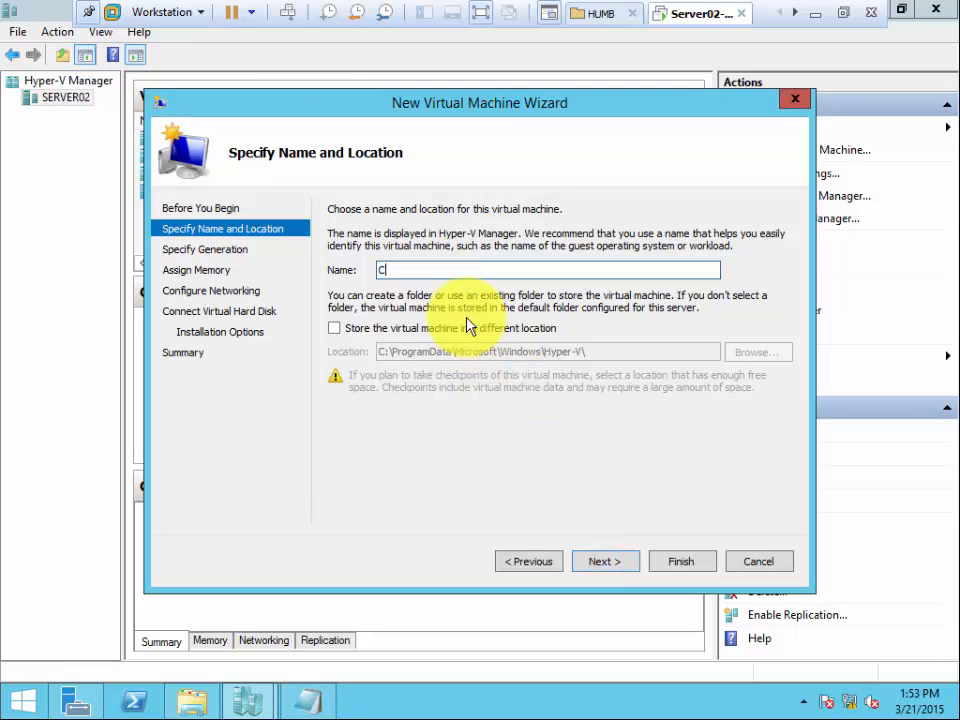
pyautogui.write('lient06')
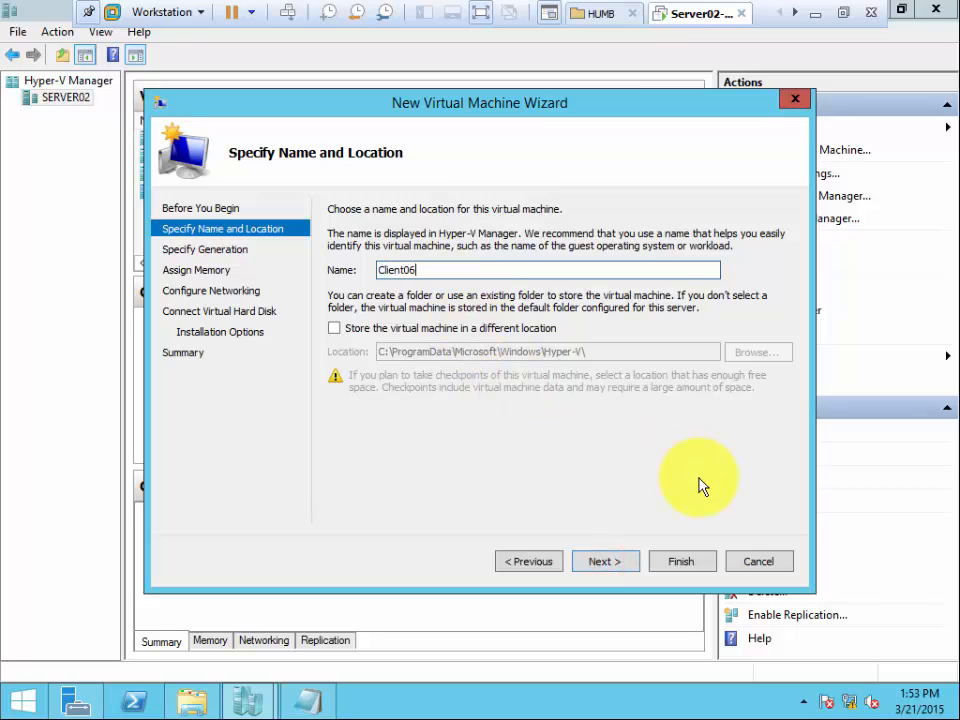
pyautogui.click(614, 562)
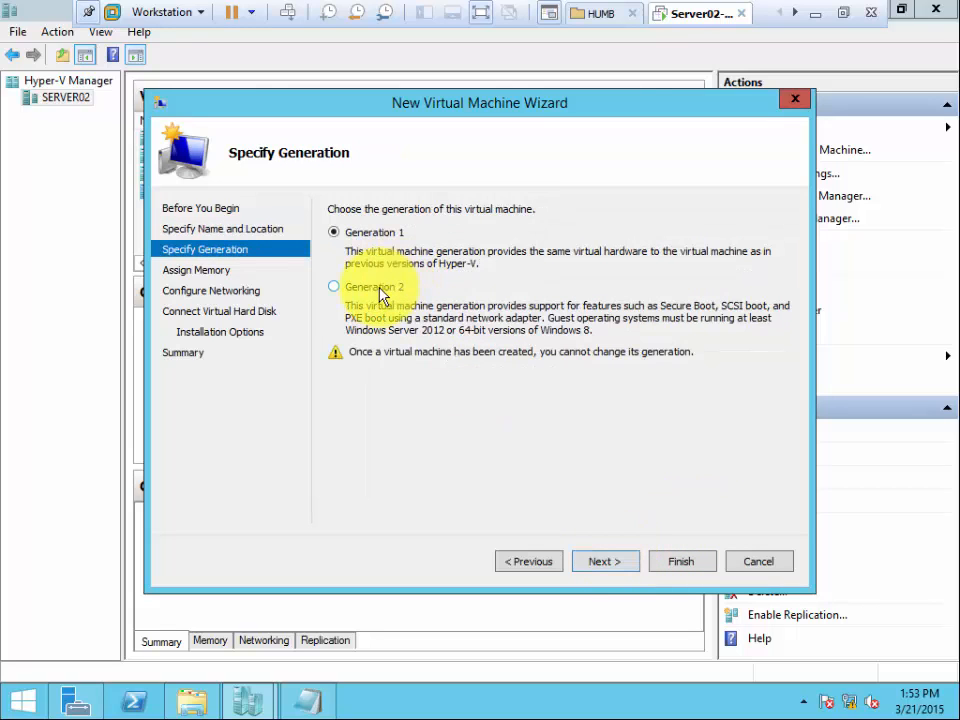
# Make Client06 a Generation 2 machine with 512 MB of startup memory and Dynamic Memory enabled.
pyautogui.click(377, 287)
pyautogui.click(592, 563)
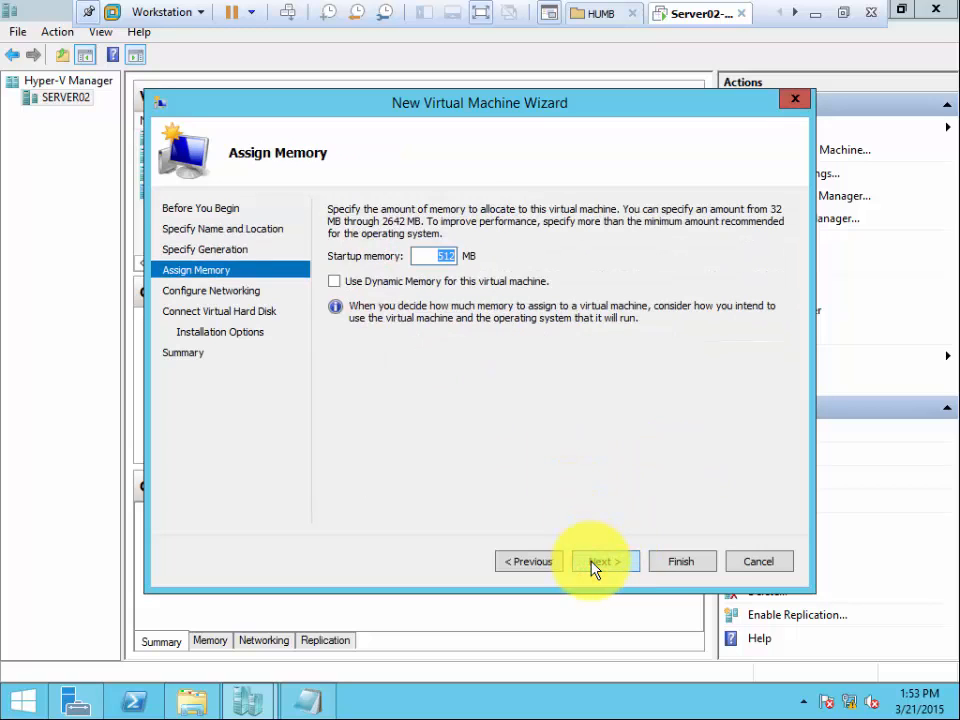
pyautogui.click(335, 282)
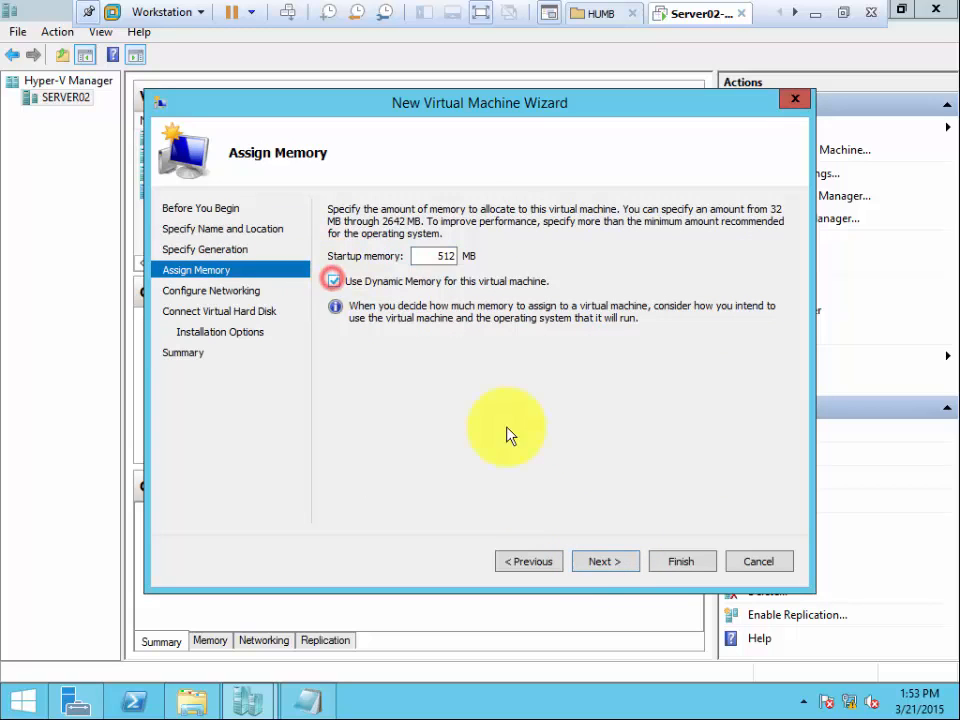
pyautogui.click(596, 563)
# Connect Client06 to the External virtual switch and accept the new 127 GB virtual hard disk Client06.vhdx.
pyautogui.click(435, 247)
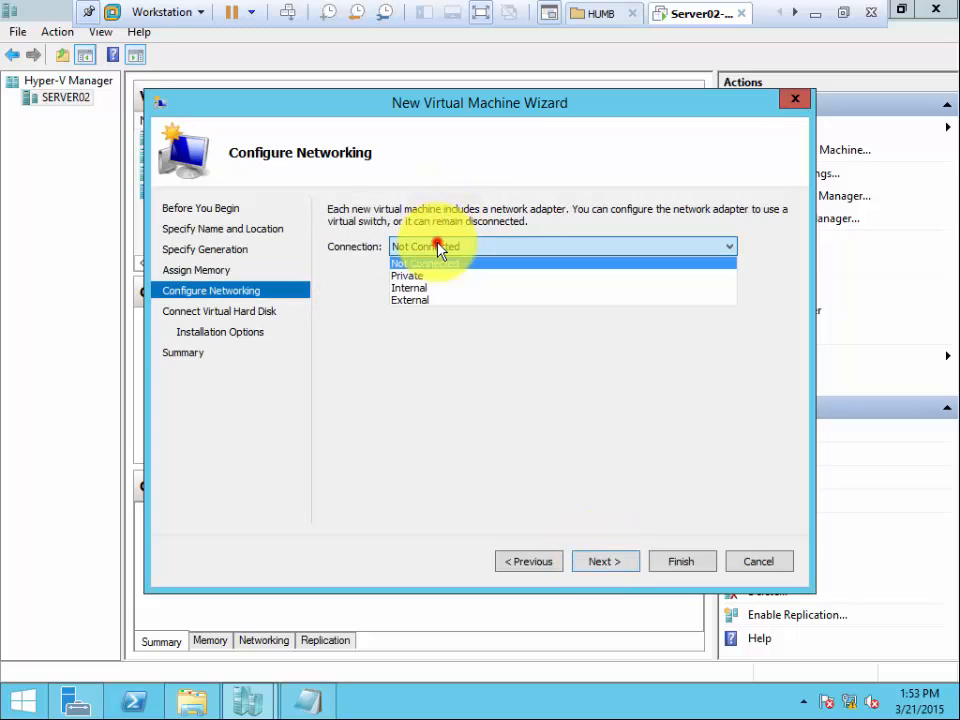
pyautogui.click(437, 300)
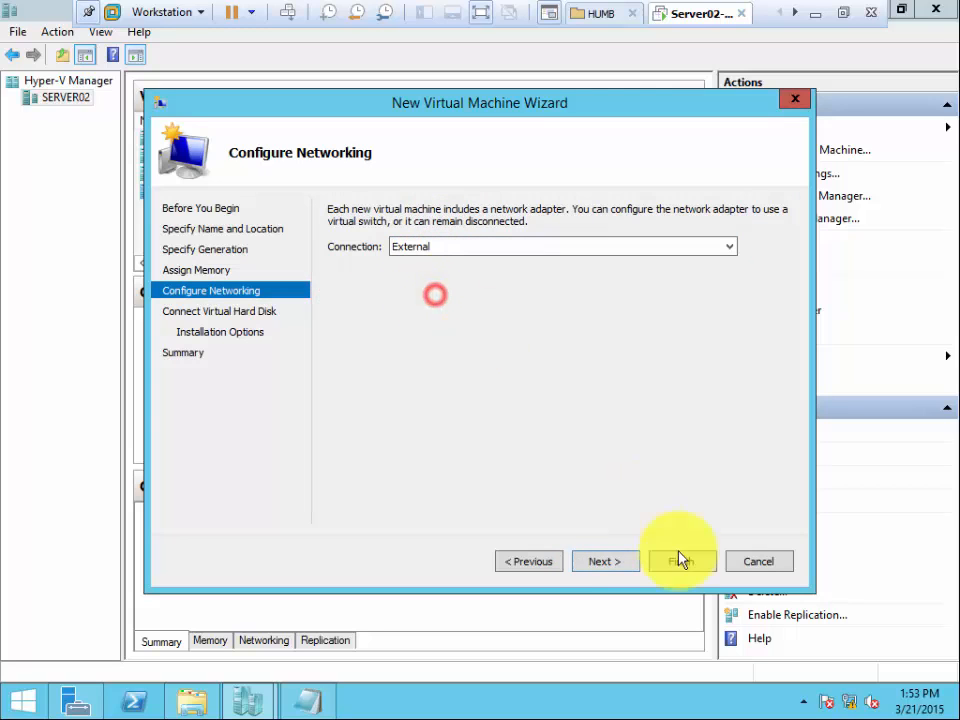
pyautogui.click(606, 562)
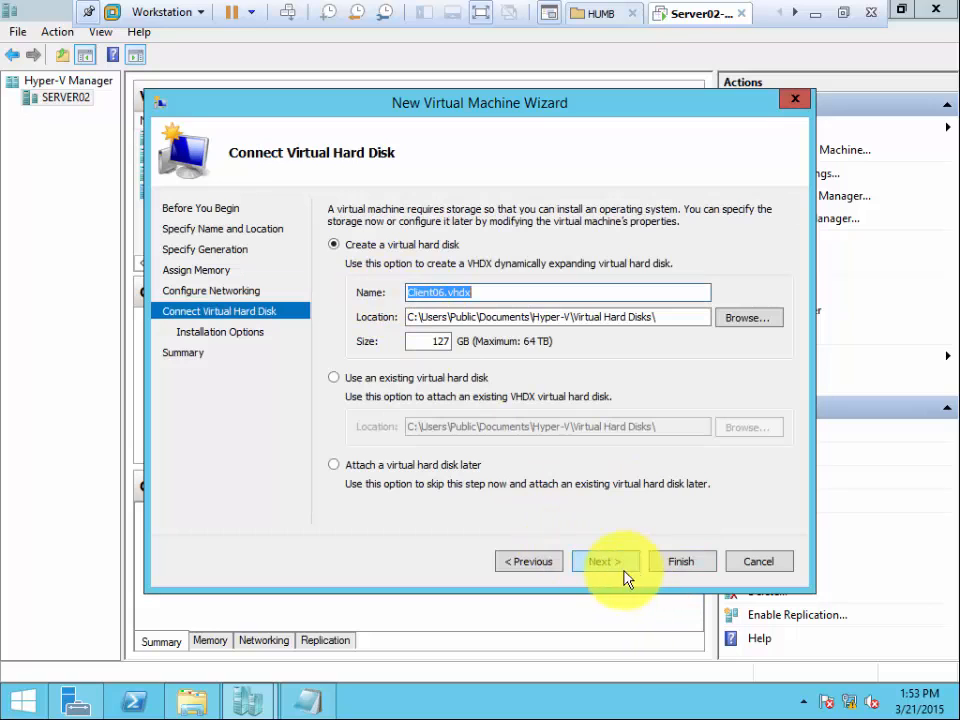
pyautogui.click(613, 565)
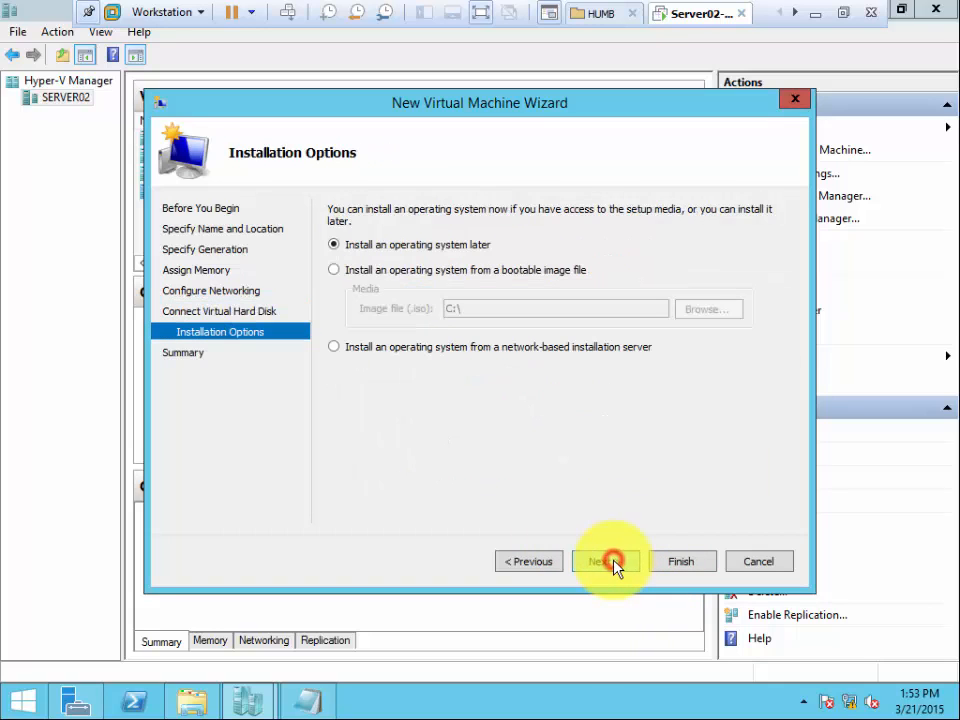
# Set Client06 to install from the bootable 9600.16384.WINBLUE_RTM image file on drive C and finish creating the machine.
pyautogui.click(396, 271)
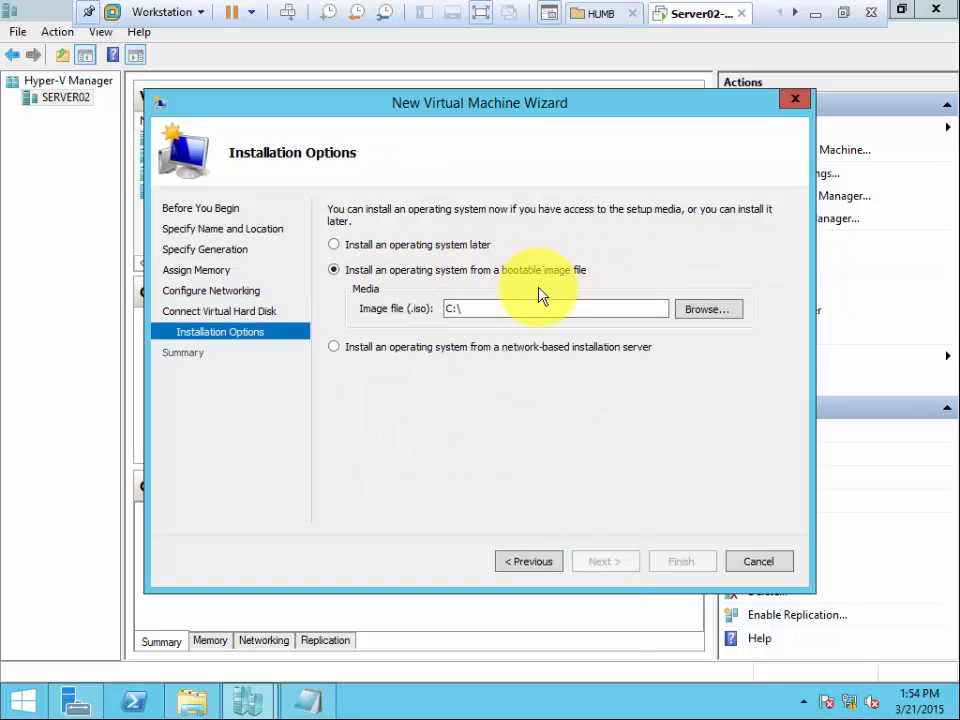
pyautogui.click(702, 318)
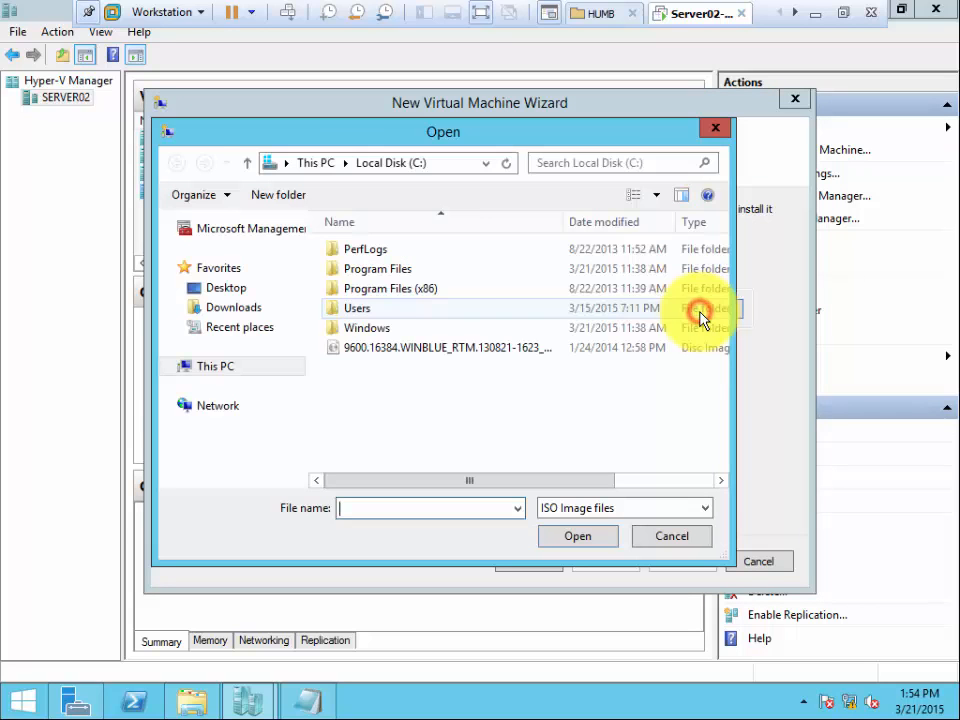
pyautogui.doubleClick(400, 350)
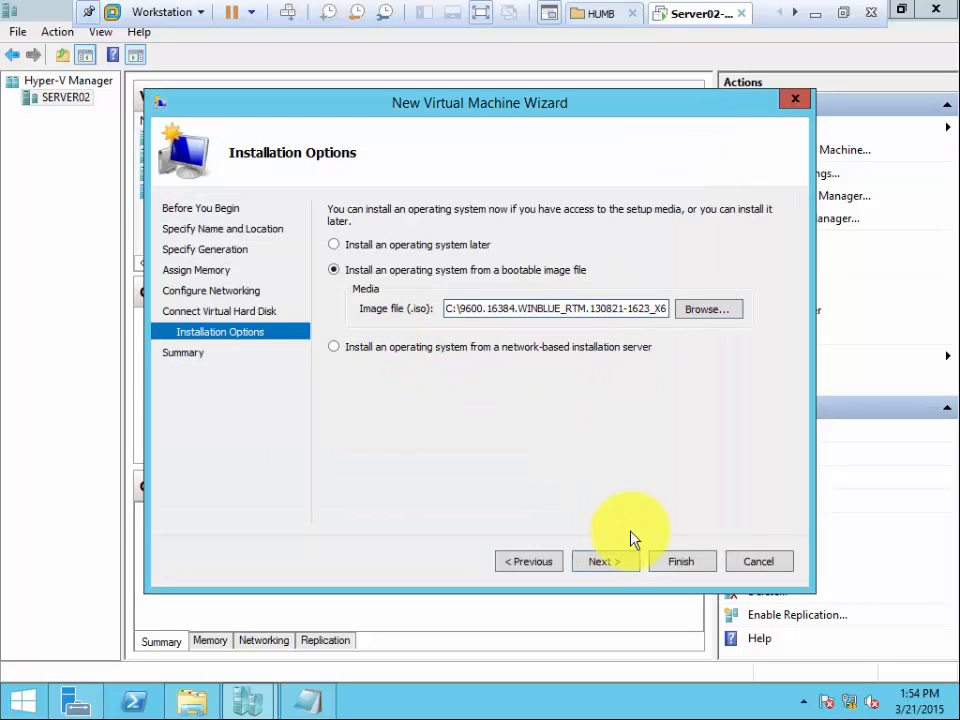
pyautogui.click(606, 562)
pyautogui.click(683, 561)
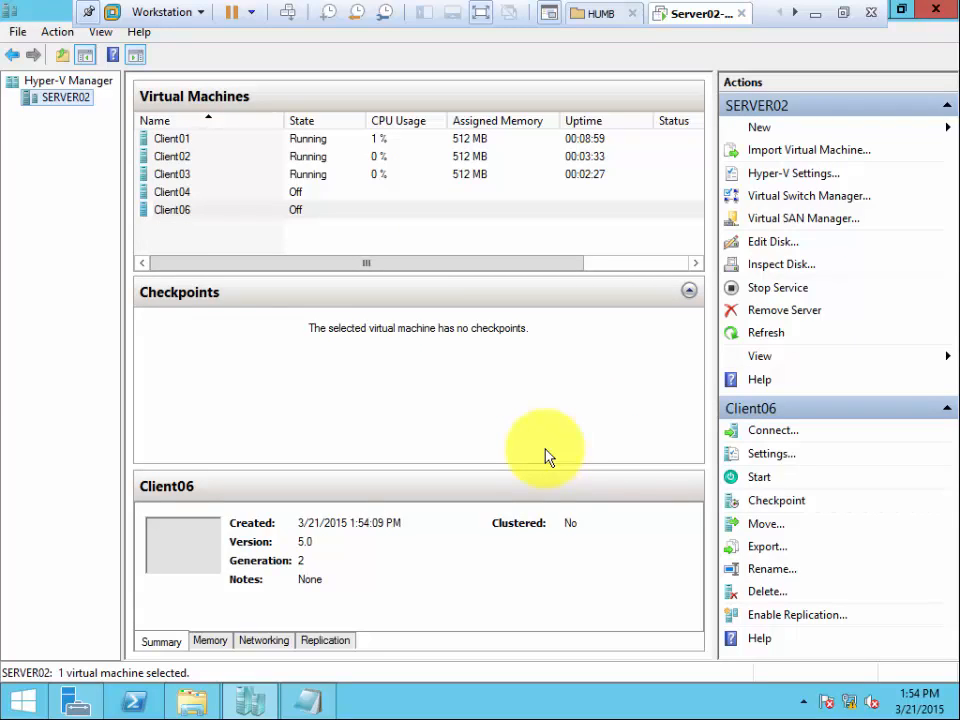
# Review the DVD drive's image file in Client06's settings and close the settings.
pyautogui.rightClick(178, 209)
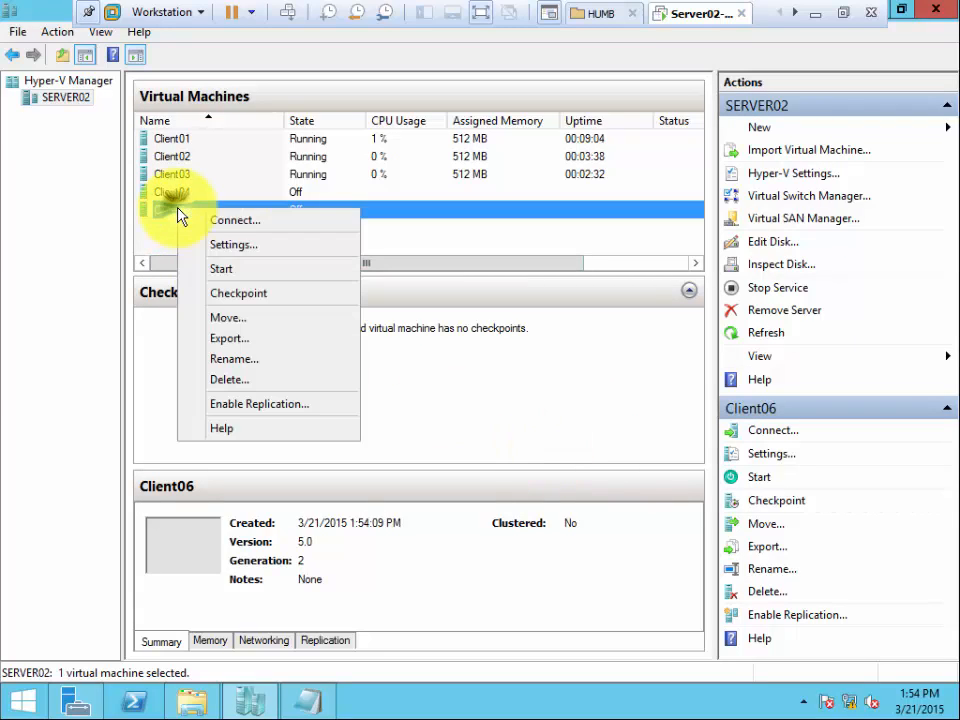
pyautogui.click(232, 247)
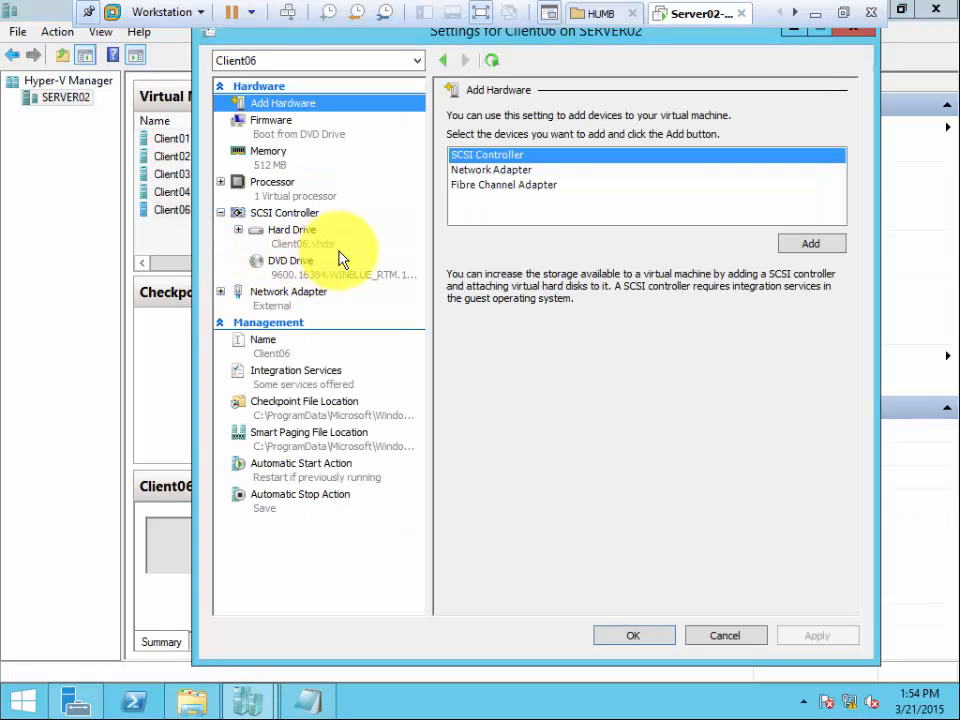
pyautogui.click(313, 276)
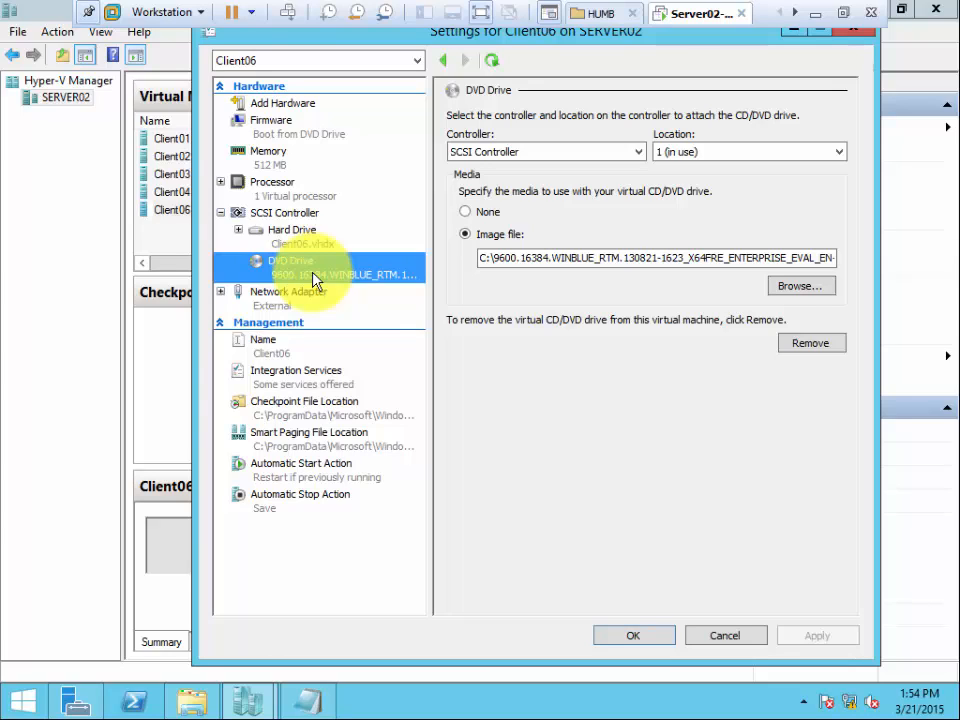
pyautogui.click(658, 634)
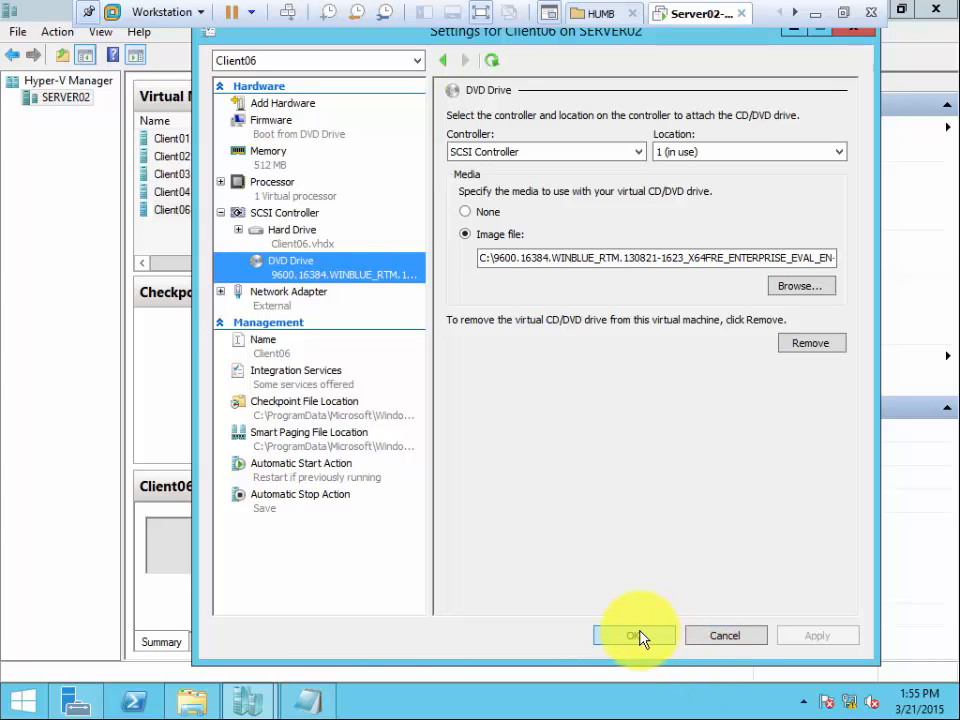
pyautogui.click(638, 636)
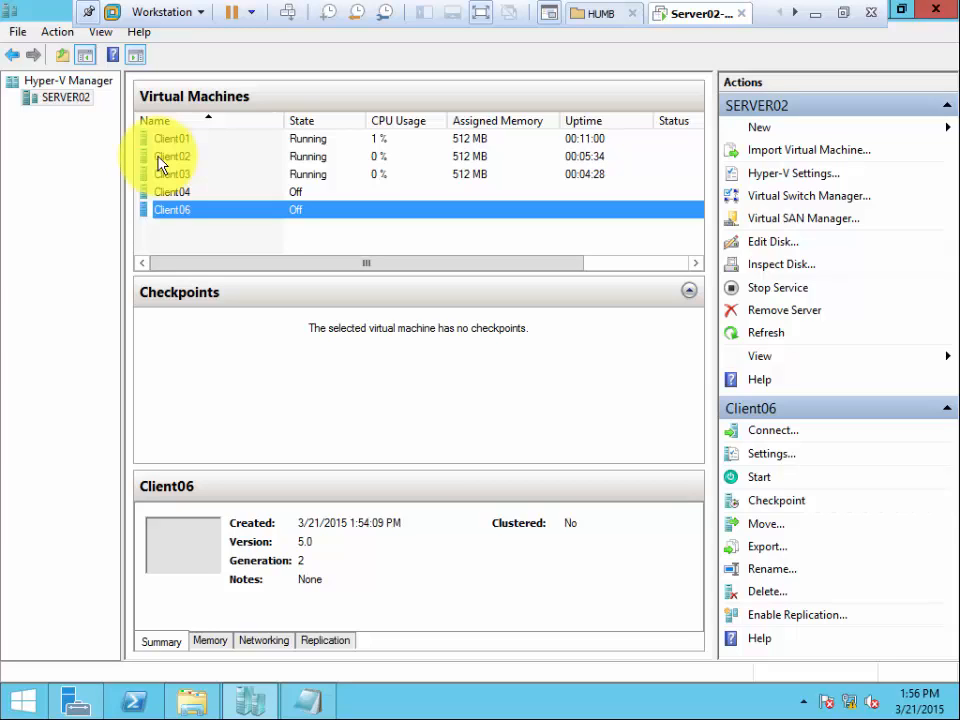
# Open the connection window of the Client06 virtual machine.
pyautogui.click(184, 213)
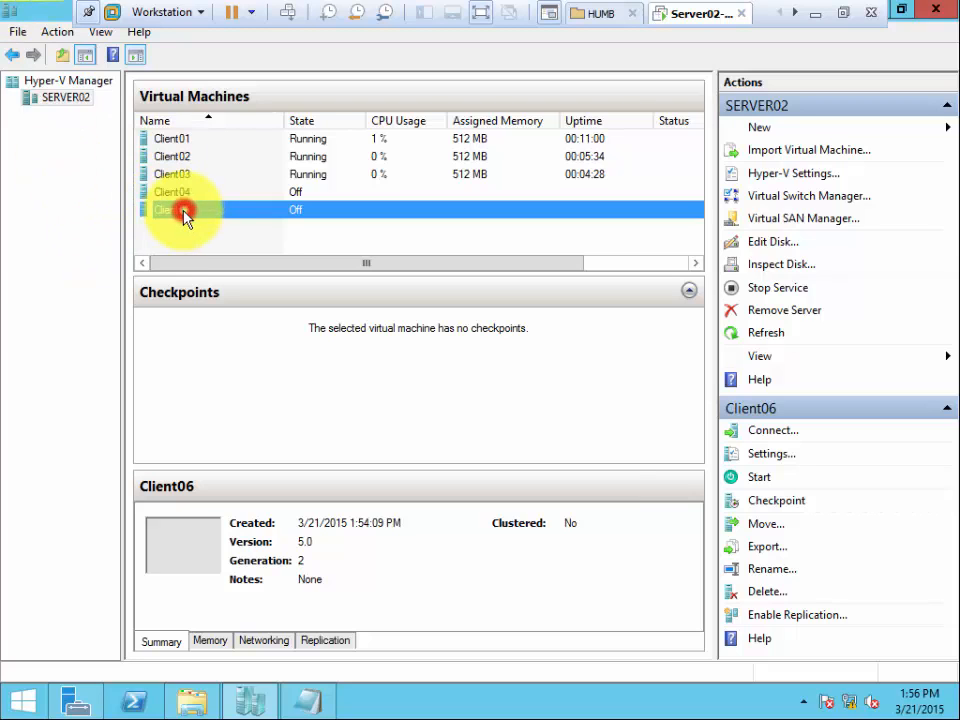
pyautogui.doubleClick(184, 212)
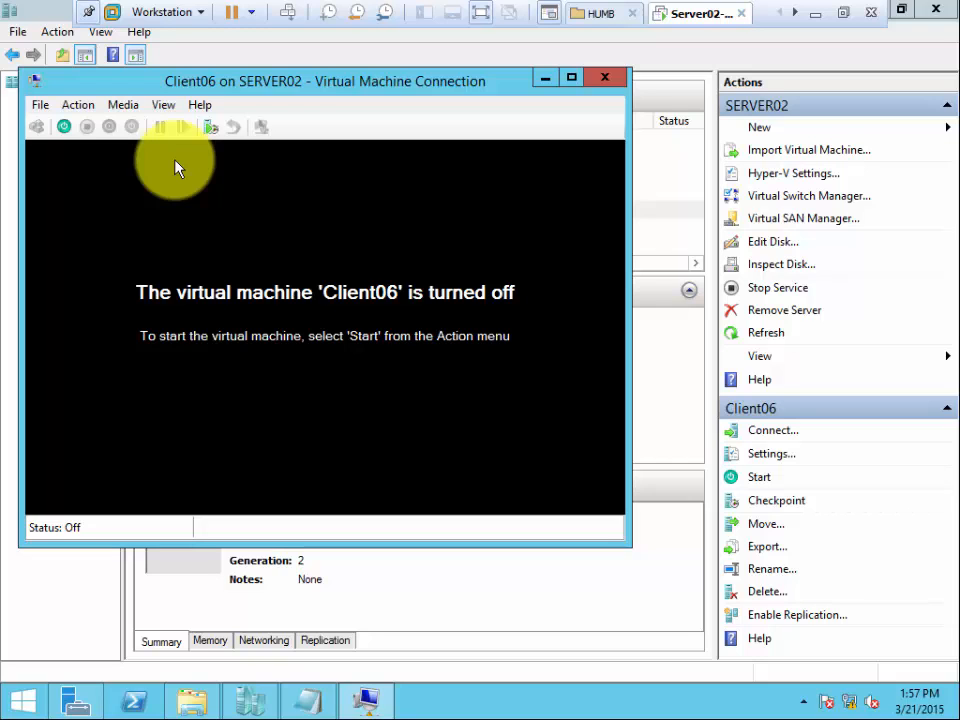
pyautogui.click(816, 16)
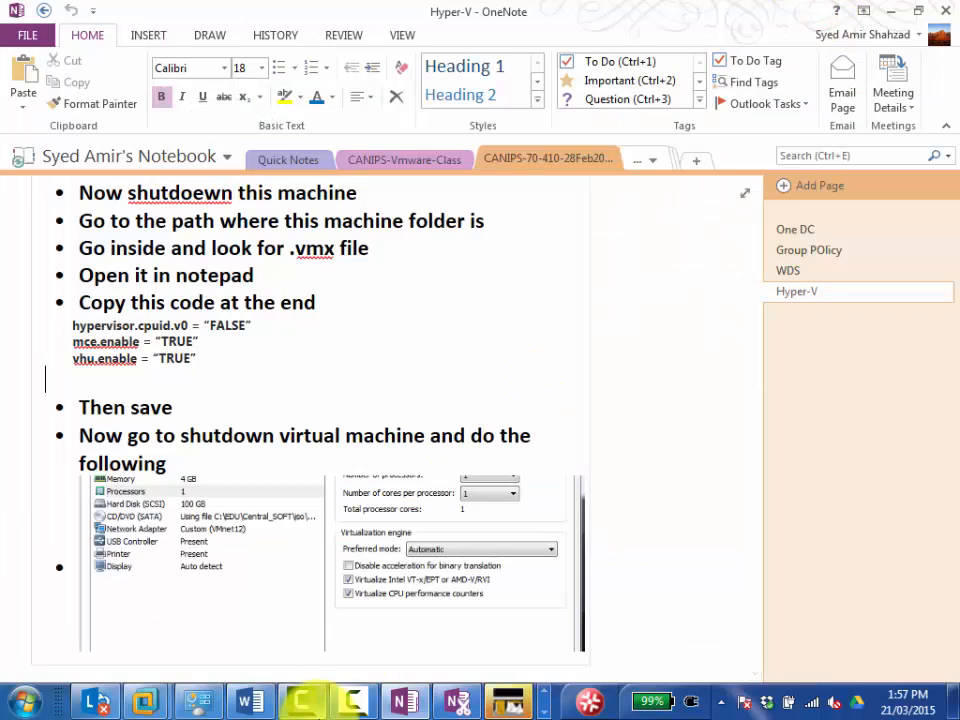
pyautogui.click(352, 706)
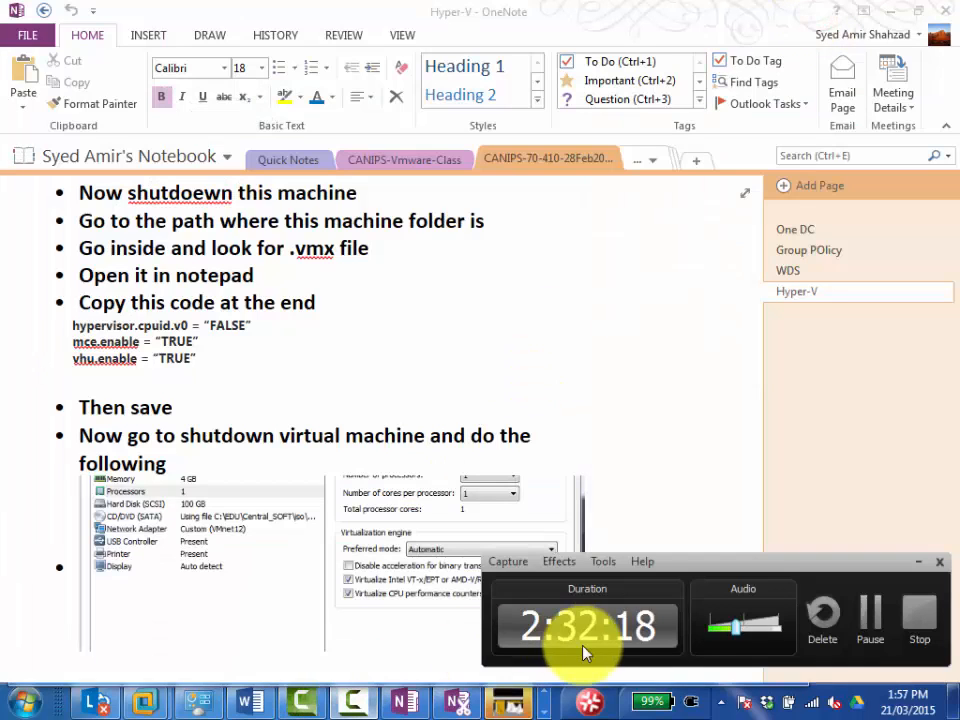